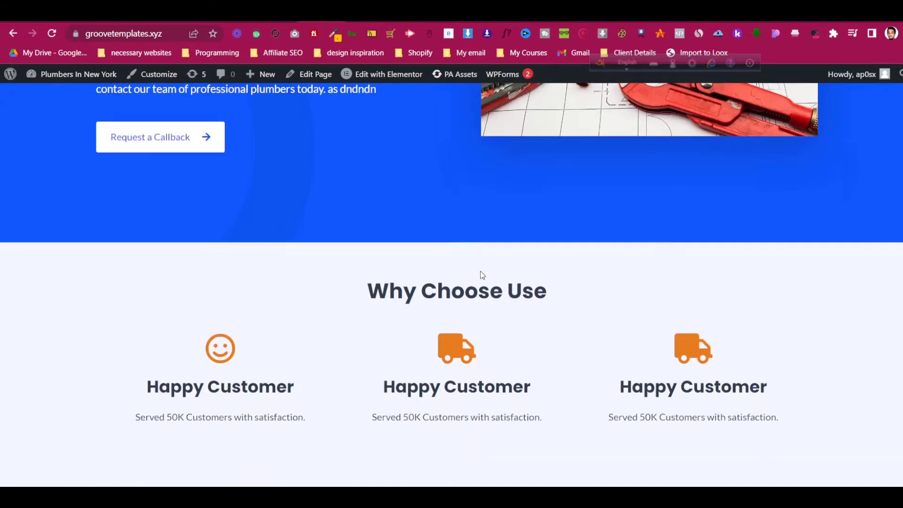
{"action": "scroll", "coordinate": [483, 275], "scroll_direction": "down", "scroll_amount": 1}
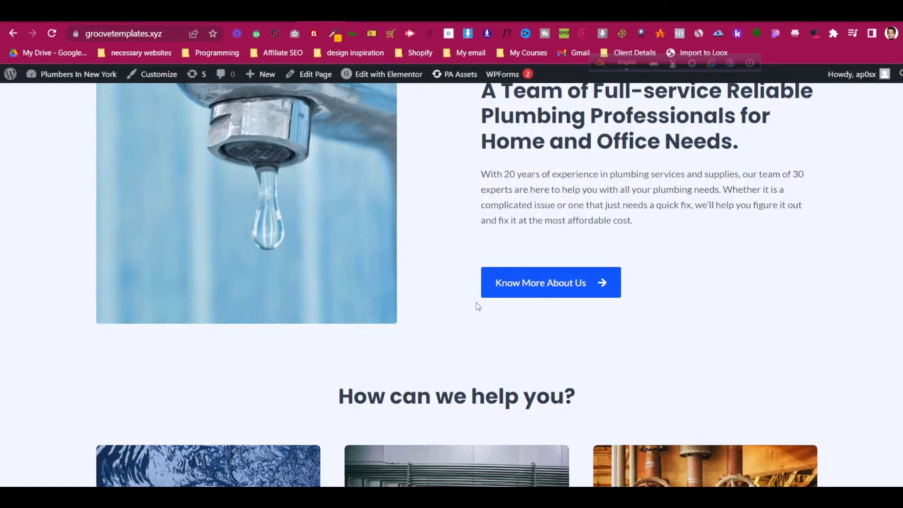
- Scroll through the Plumble home page and back up, then go to the About page
{"action": "scroll", "coordinate": [476, 304], "scroll_direction": "up", "scroll_amount": 3}
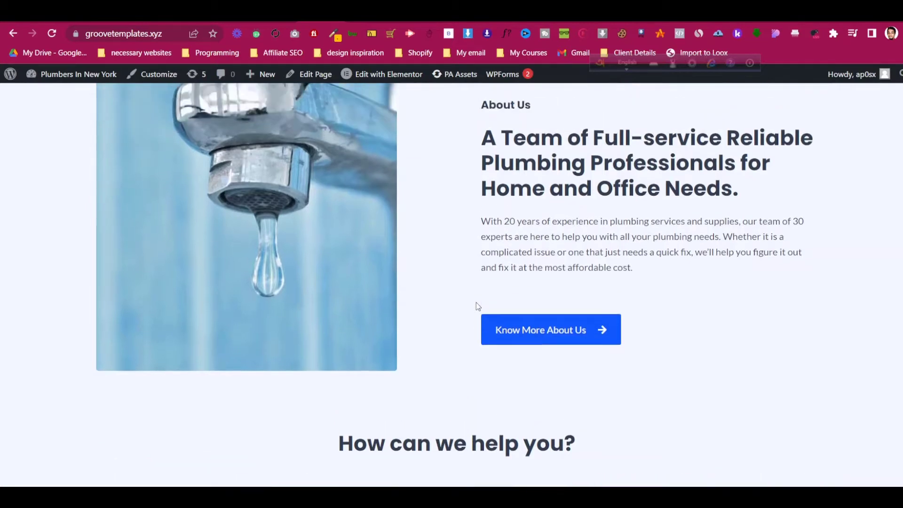
{"action": "scroll", "coordinate": [478, 346], "scroll_direction": "down", "scroll_amount": 7}
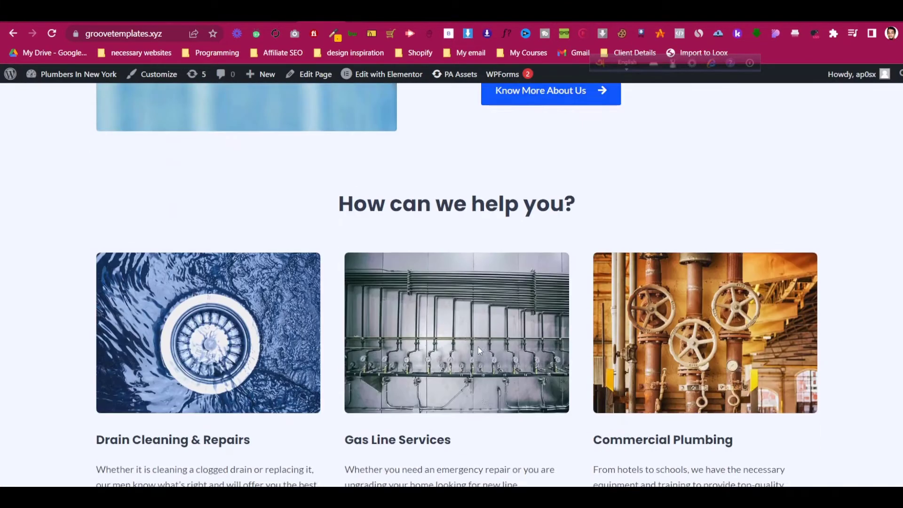
{"action": "scroll", "coordinate": [478, 346], "scroll_direction": "down", "scroll_amount": 3}
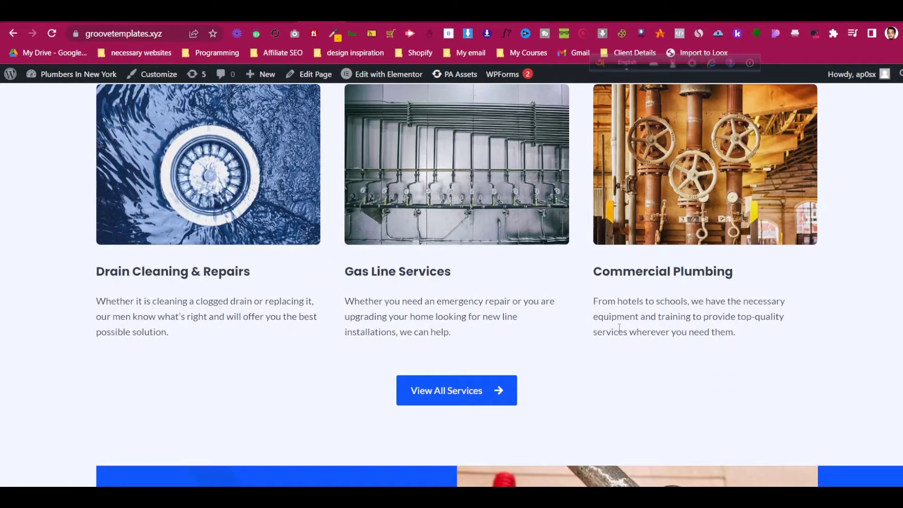
{"action": "scroll", "coordinate": [619, 329], "scroll_direction": "down", "scroll_amount": 3}
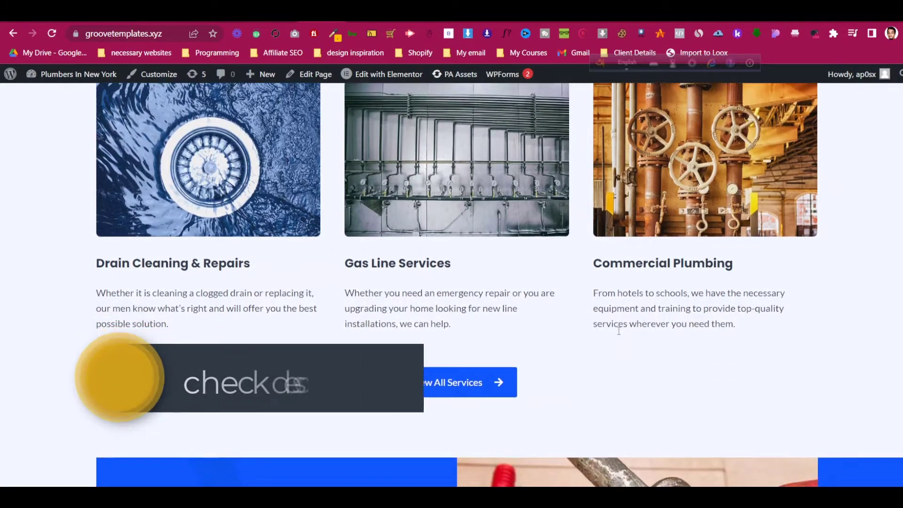
{"action": "scroll", "coordinate": [619, 335], "scroll_direction": "down", "scroll_amount": 7}
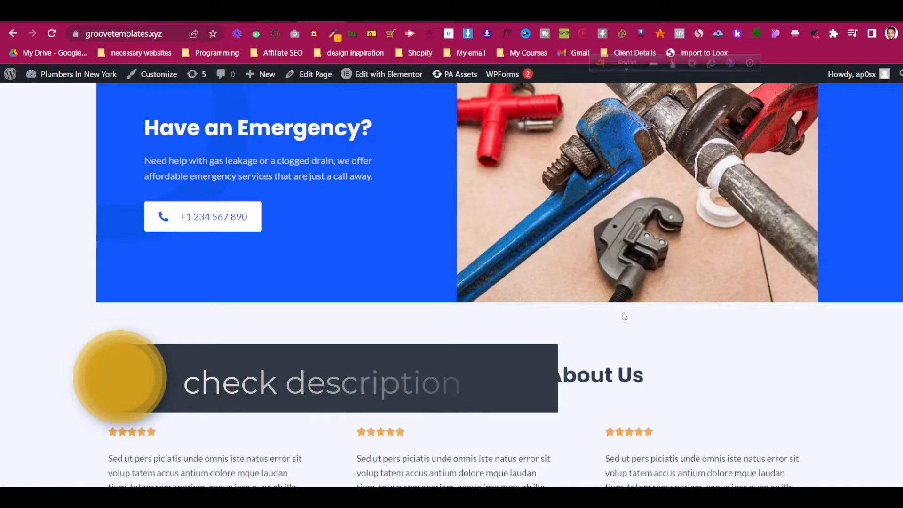
{"action": "scroll", "coordinate": [624, 314], "scroll_direction": "down", "scroll_amount": 9}
{"action": "scroll", "coordinate": [624, 314], "scroll_direction": "down", "scroll_amount": 15}
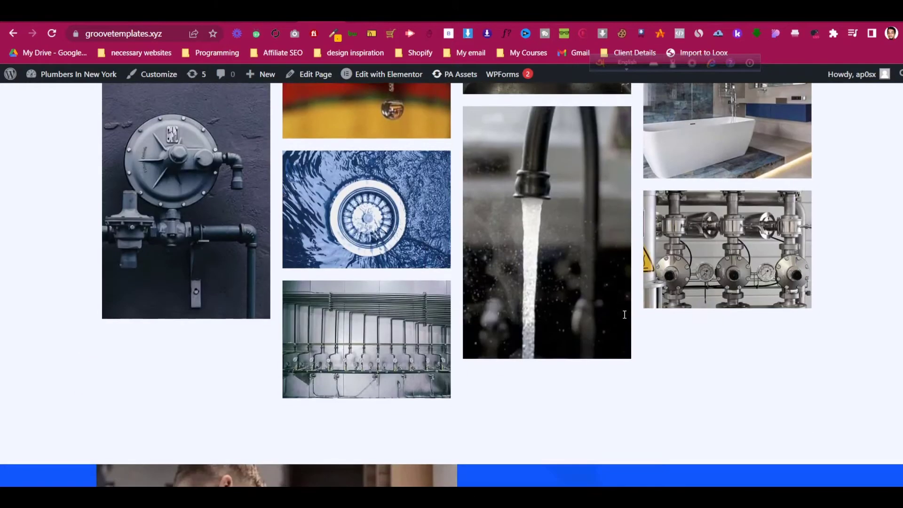
{"action": "scroll", "coordinate": [624, 314], "scroll_direction": "up", "scroll_amount": 20}
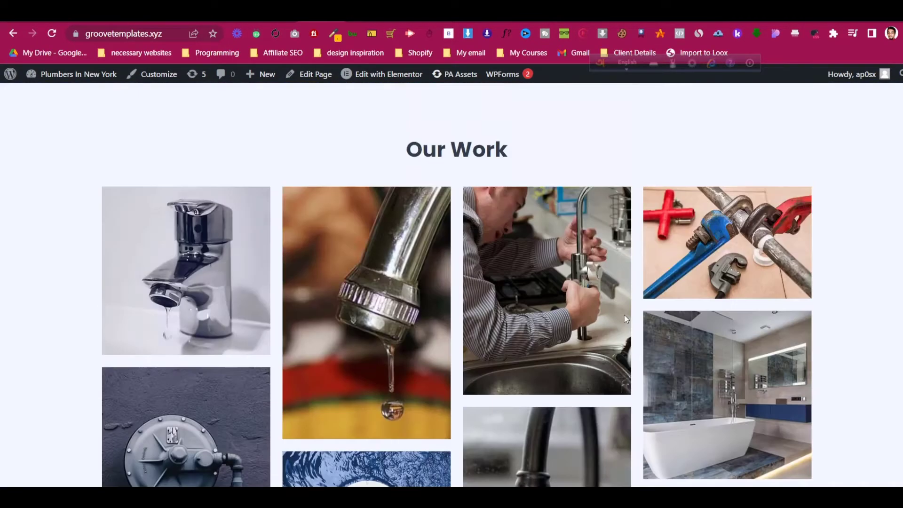
{"action": "scroll", "coordinate": [624, 318], "scroll_direction": "up", "scroll_amount": 12}
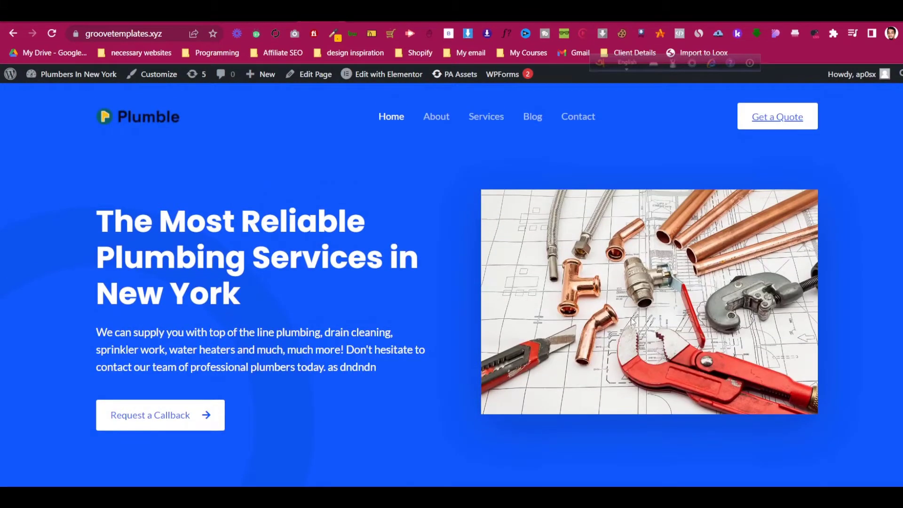
{"action": "left_click", "coordinate": [439, 121]}
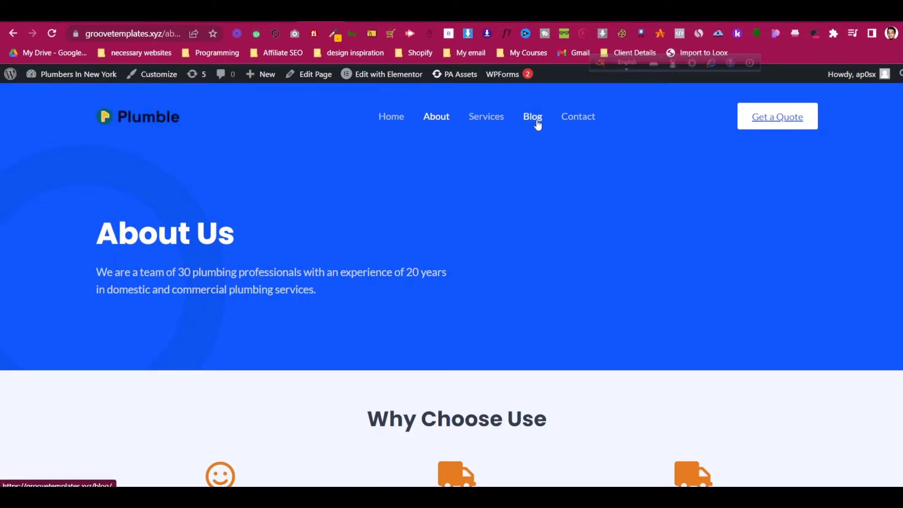
- Go to the Contact page, scroll down to the Send Us A Message form and back up
{"action": "left_click", "coordinate": [567, 118]}
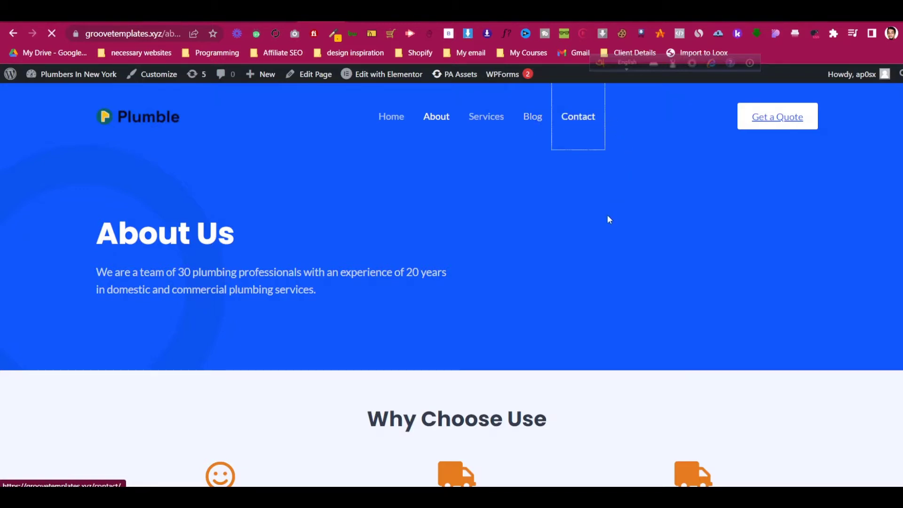
{"action": "scroll", "coordinate": [603, 233], "scroll_direction": "down", "scroll_amount": 4}
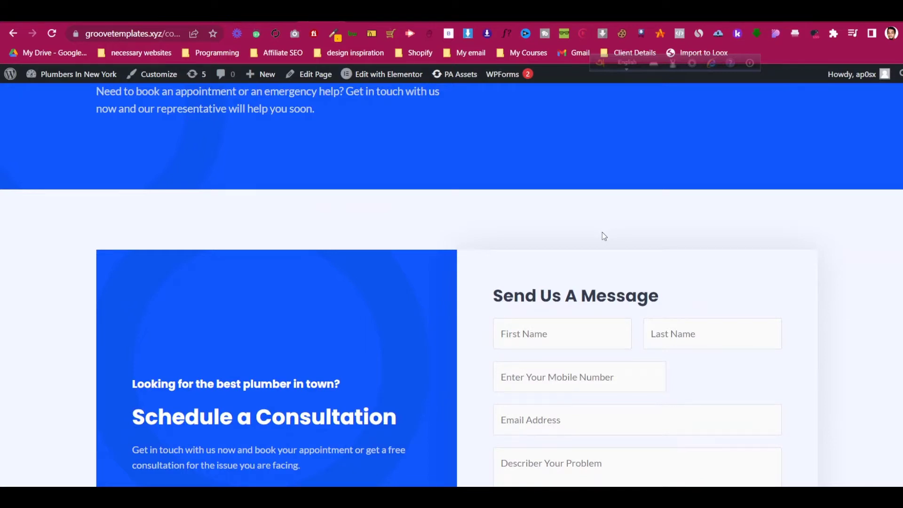
{"action": "scroll", "coordinate": [602, 232], "scroll_direction": "down", "scroll_amount": 3}
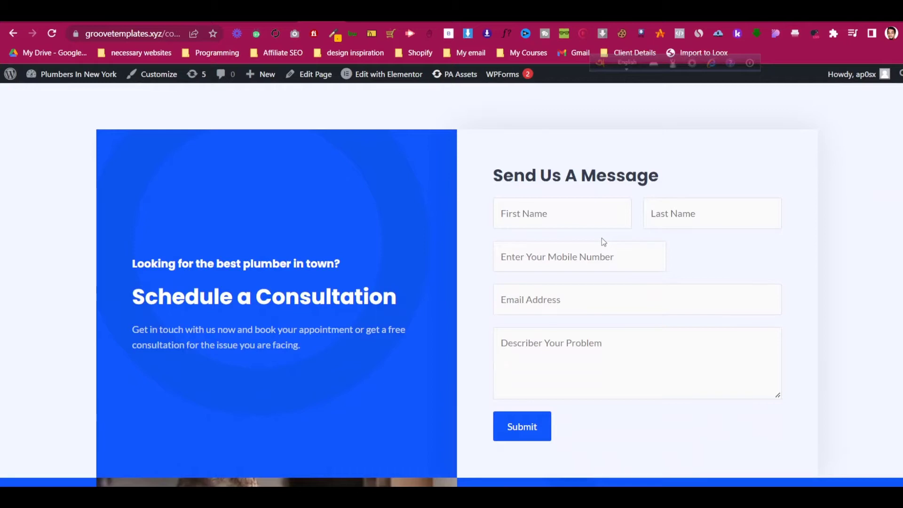
{"action": "scroll", "coordinate": [631, 218], "scroll_direction": "up", "scroll_amount": 6}
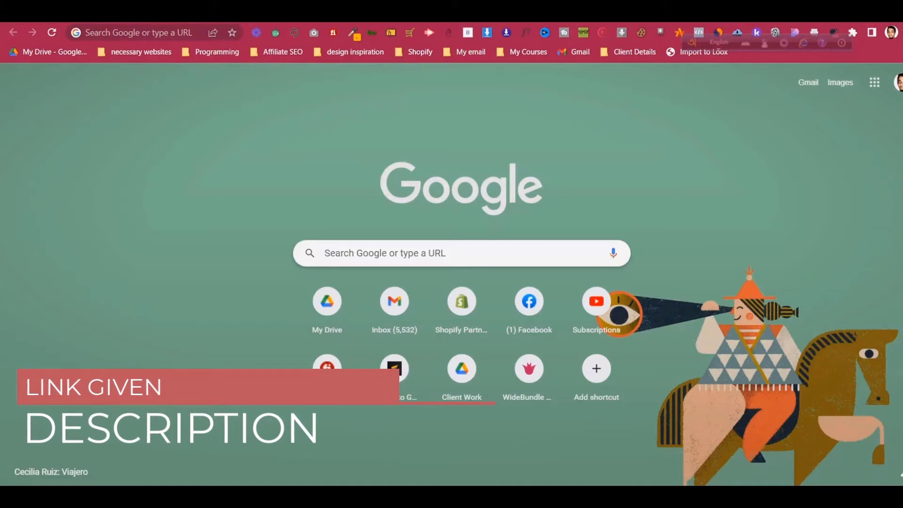
- Load the creator's hosting referral URL to reach the A2 Hosting home page
{"action": "left_click", "coordinate": [138, 33]}
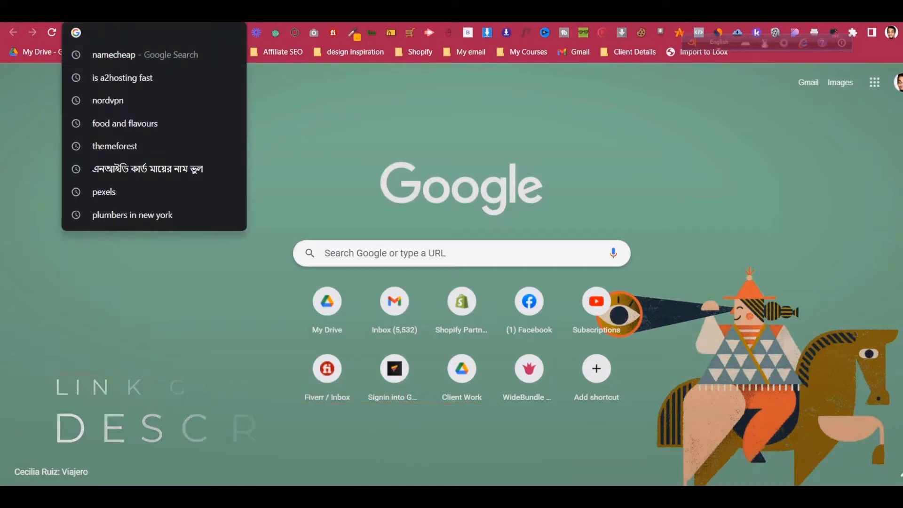
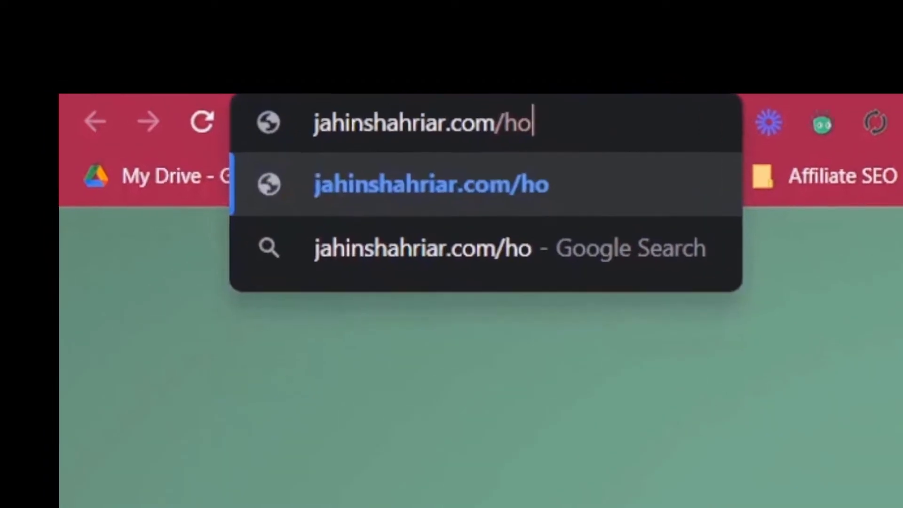
{"action": "key", "text": "Return"}
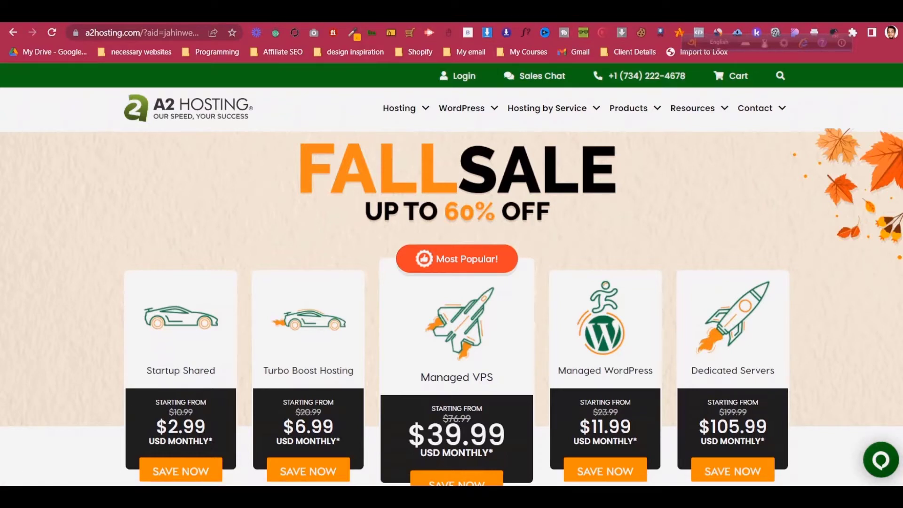
- Reveal the WordPress dropdown in A2 Hosting's top navigation
{"action": "mouse_move", "coordinate": [467, 108]}
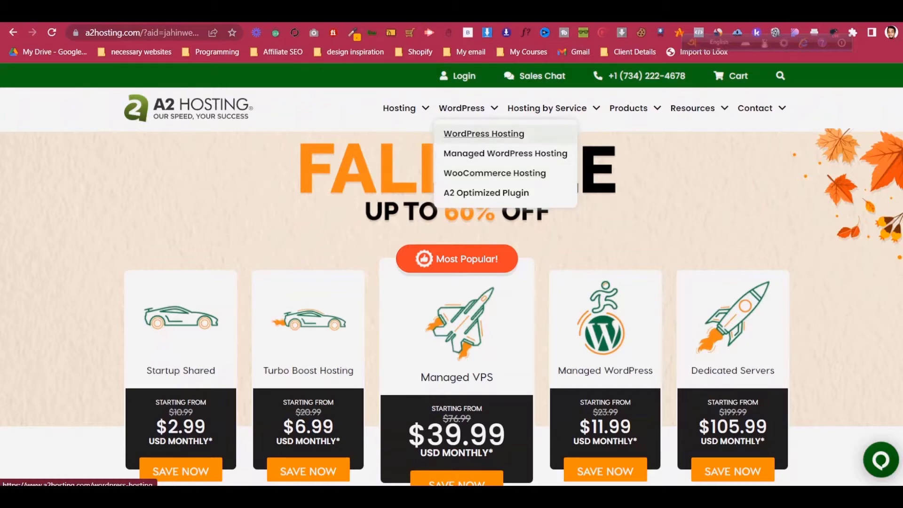
- Go to the WordPress Hosting page and bring its pricing cards into view
{"action": "left_click", "coordinate": [483, 134]}
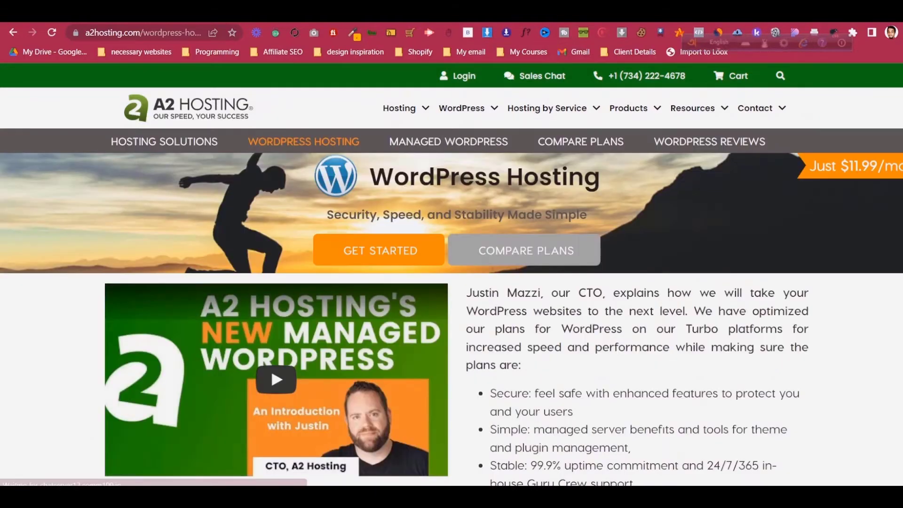
{"action": "scroll", "coordinate": [270, 247], "scroll_direction": "down", "scroll_amount": 2}
{"action": "scroll", "coordinate": [339, 263], "scroll_direction": "down", "scroll_amount": 2}
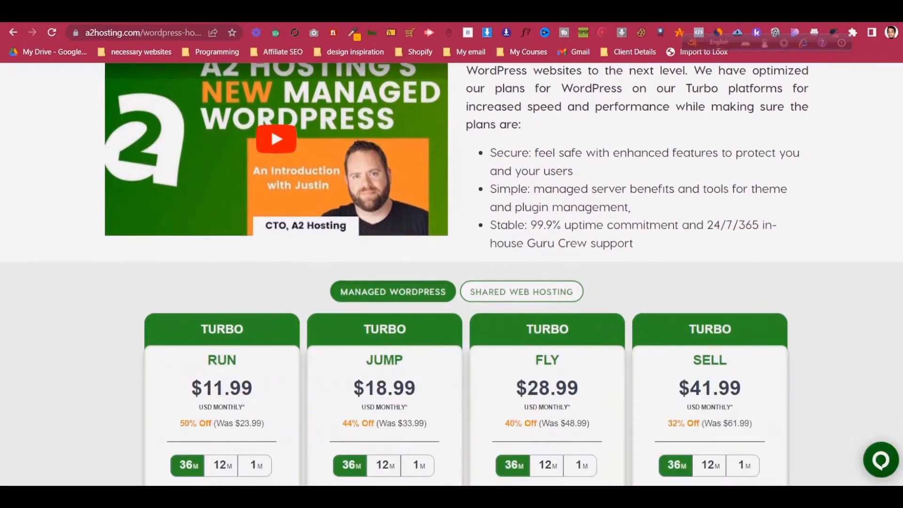
{"action": "scroll", "coordinate": [339, 263], "scroll_direction": "up", "scroll_amount": 3}
{"action": "scroll", "coordinate": [338, 263], "scroll_direction": "down", "scroll_amount": 5}
{"action": "scroll", "coordinate": [451, 275], "scroll_direction": "down", "scroll_amount": 2}
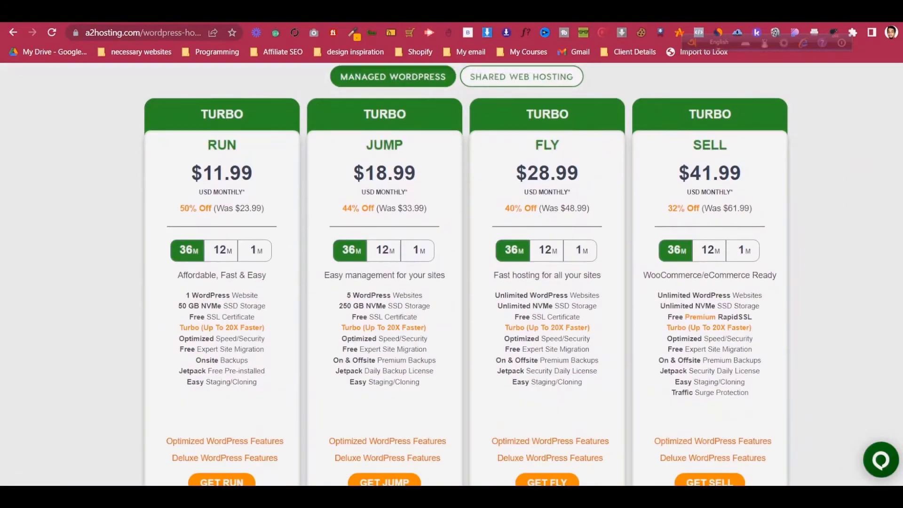
{"action": "scroll", "coordinate": [452, 275], "scroll_direction": "up", "scroll_amount": 2}
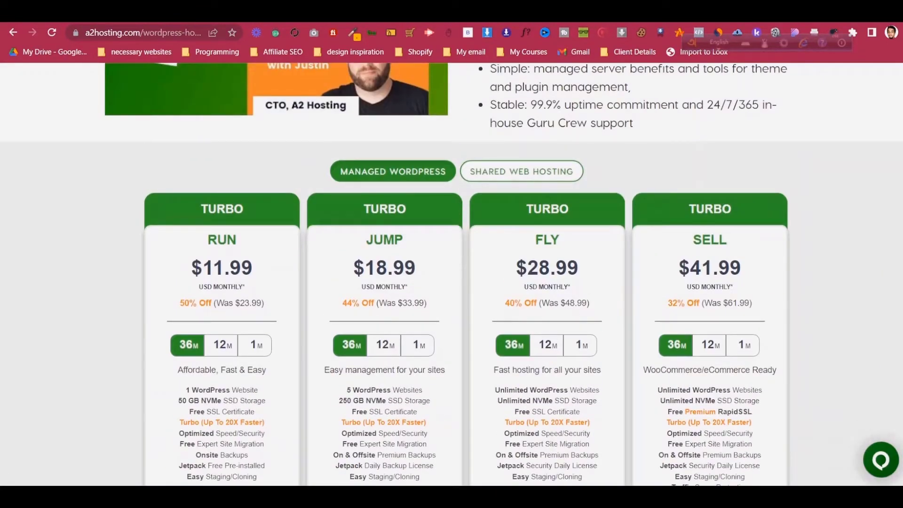
{"action": "scroll", "coordinate": [451, 275], "scroll_direction": "down", "scroll_amount": 1}
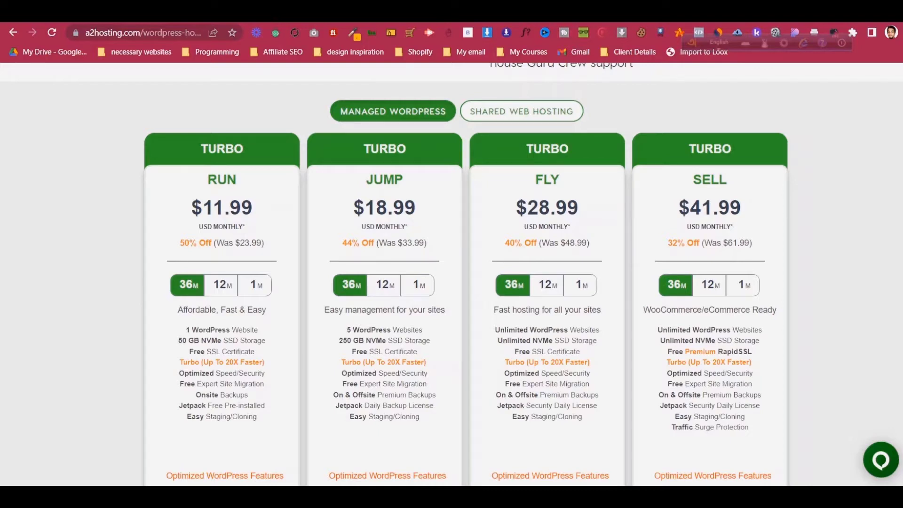
{"action": "scroll", "coordinate": [451, 275], "scroll_direction": "up", "scroll_amount": 1}
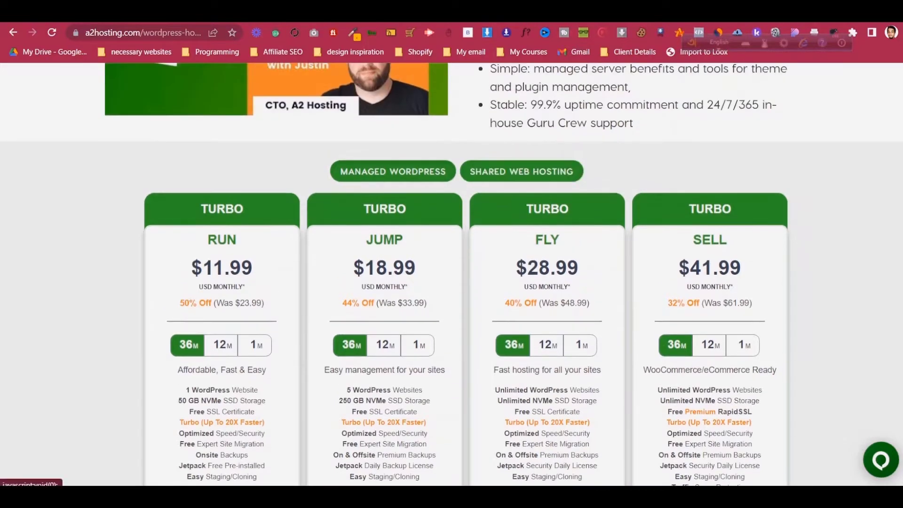
- Switch the pricing to Shared Web Hosting plans and start a screenshot capture
{"action": "left_click", "coordinate": [520, 171]}
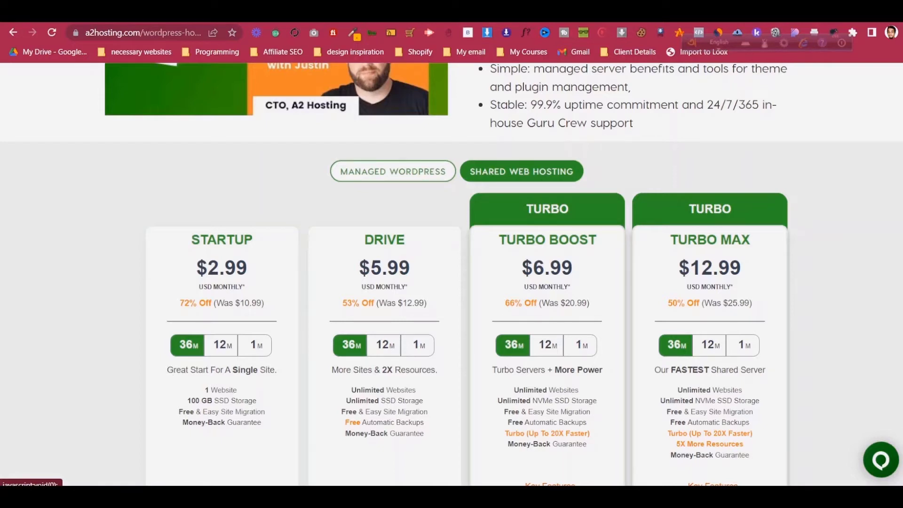
{"action": "scroll", "coordinate": [451, 274], "scroll_direction": "down", "scroll_amount": 1}
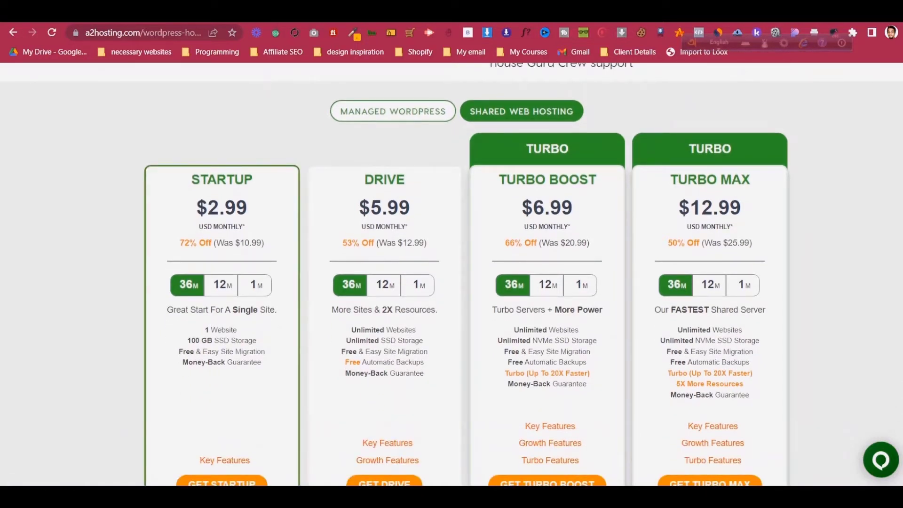
{"action": "key", "text": "Print"}
- Capture the pricing cards and box the Startup $2.99 price and 100 GB storage in red
{"action": "left_click_drag", "start_coordinate": [131, 137], "coordinate": [554, 450]}
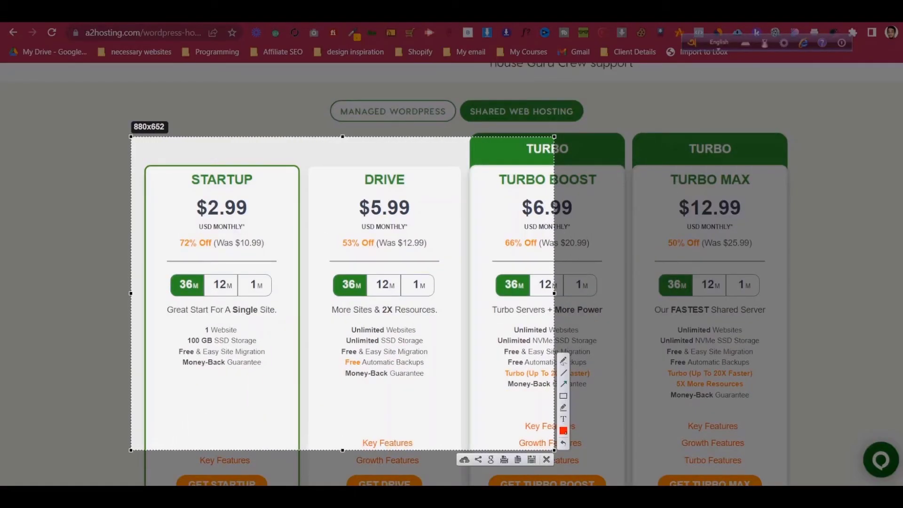
{"action": "left_click_drag", "start_coordinate": [190, 188], "coordinate": [265, 220]}
{"action": "left_click_drag", "start_coordinate": [194, 321], "coordinate": [263, 346]}
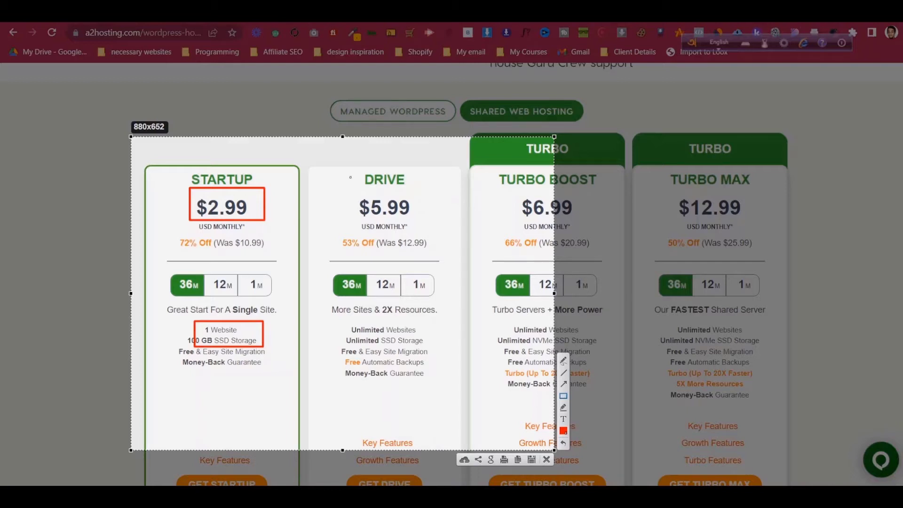
- Box the Drive plan's title and price, 36M/12M/1M terms, and feature list in red
{"action": "left_click_drag", "start_coordinate": [325, 164], "coordinate": [439, 260]}
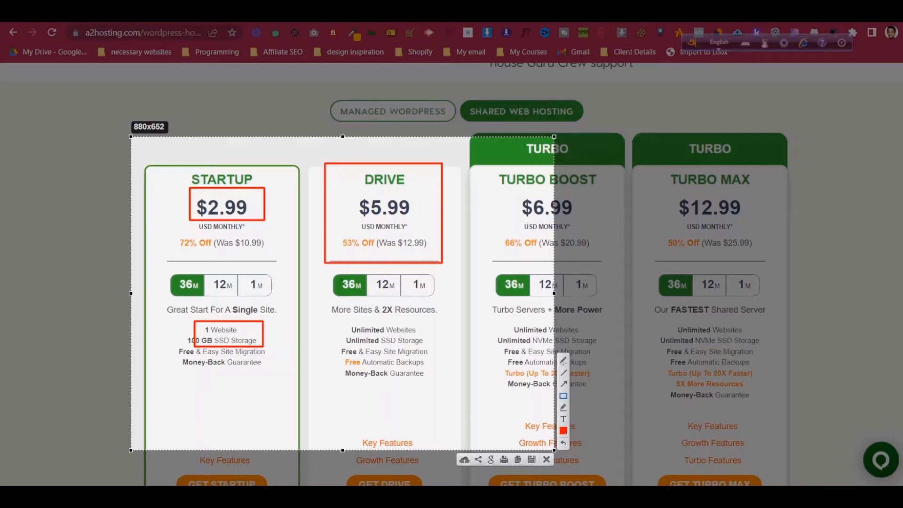
{"action": "left_click_drag", "start_coordinate": [325, 270], "coordinate": [448, 302]}
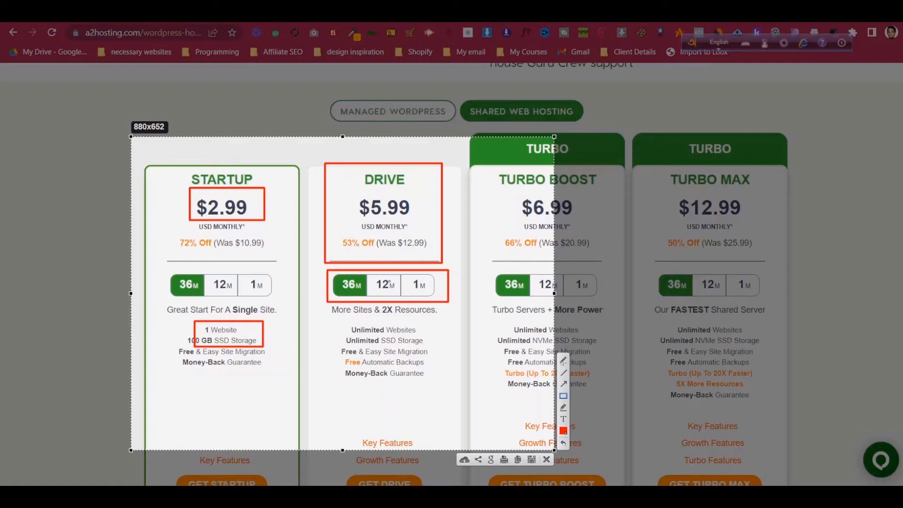
{"action": "mouse_move", "coordinate": [332, 321]}
{"action": "left_mouse_down"}
{"action": "mouse_move", "coordinate": [428, 365]}
{"action": "mouse_move", "coordinate": [445, 383]}
{"action": "left_mouse_up"}
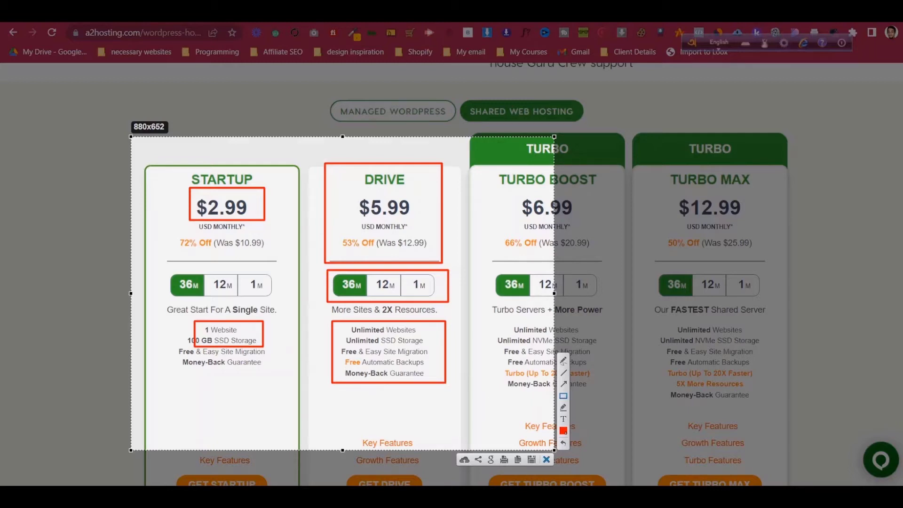
- Close the annotated Lightshot capture without keeping it
{"action": "left_click", "coordinate": [546, 459]}
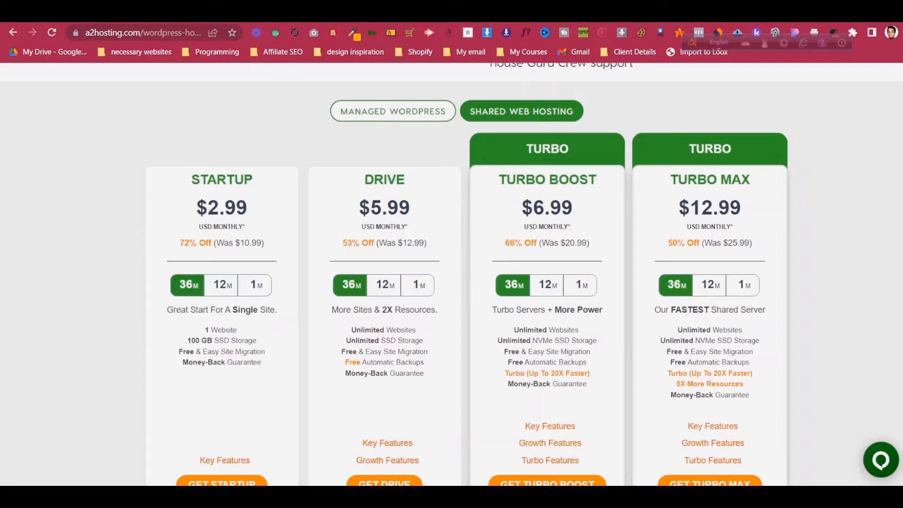
- Order the Startup plan and focus the 'Use my own domain' name box
{"action": "scroll", "coordinate": [451, 274], "scroll_direction": "up", "scroll_amount": 1}
{"action": "scroll", "coordinate": [451, 274], "scroll_direction": "down", "scroll_amount": 1}
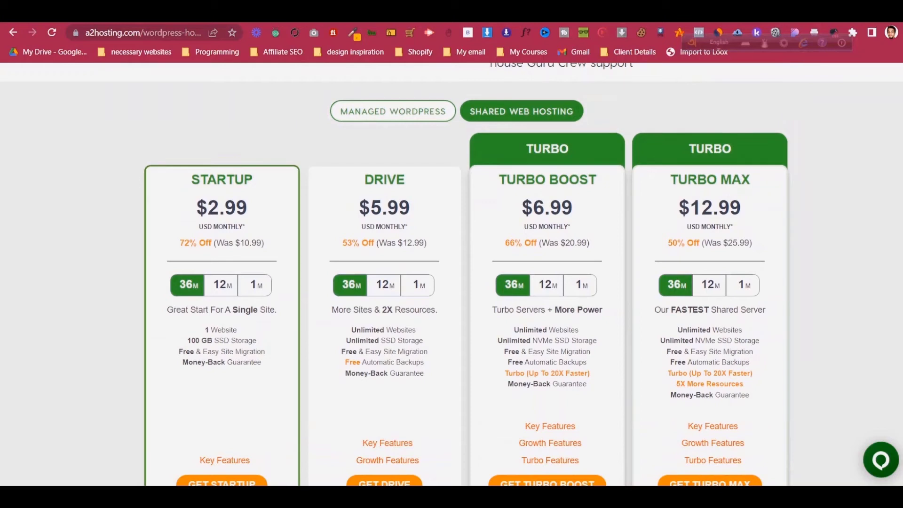
{"action": "scroll", "coordinate": [221, 425], "scroll_direction": "down", "scroll_amount": 1}
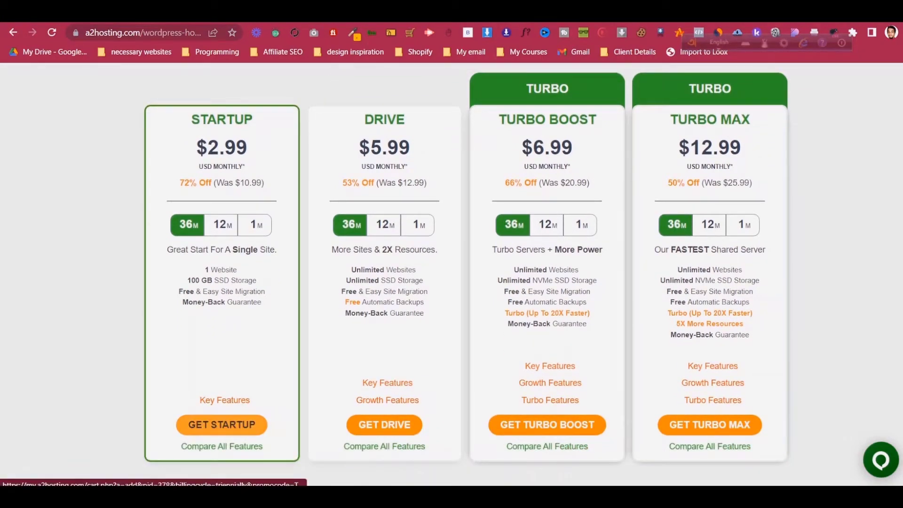
{"action": "left_click", "coordinate": [222, 424]}
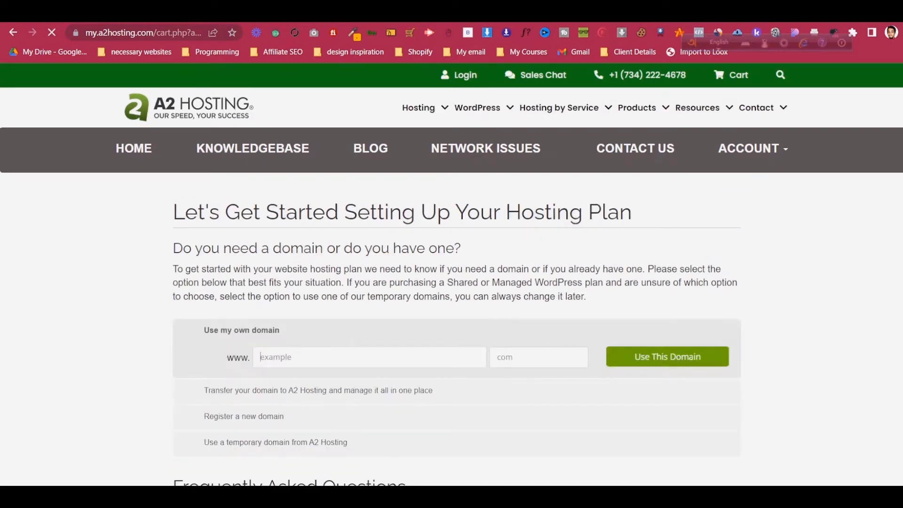
{"action": "scroll", "coordinate": [452, 330], "scroll_direction": "down", "scroll_amount": 1}
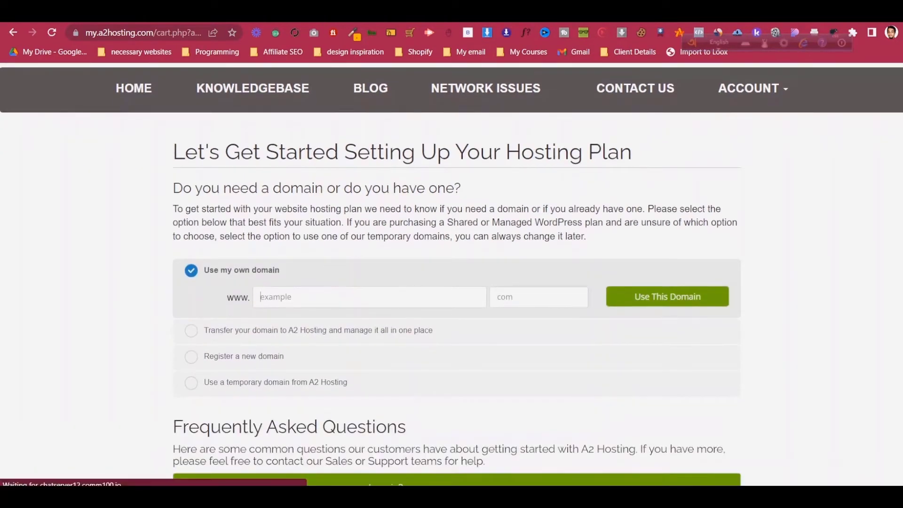
{"action": "left_click", "coordinate": [370, 296]}
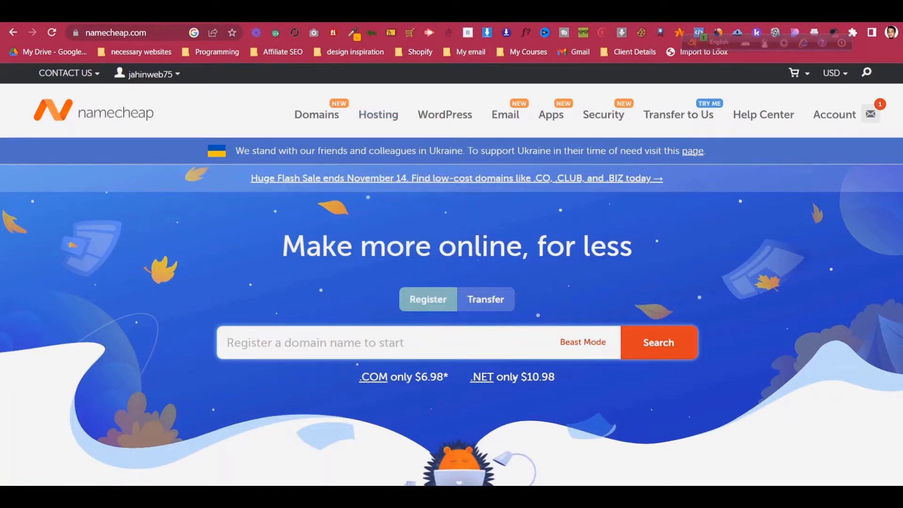
- Search Namecheap for the tutorial domain name and review the available extensions and yearly prices
{"action": "scroll", "coordinate": [452, 274], "scroll_direction": "down", "scroll_amount": 4}
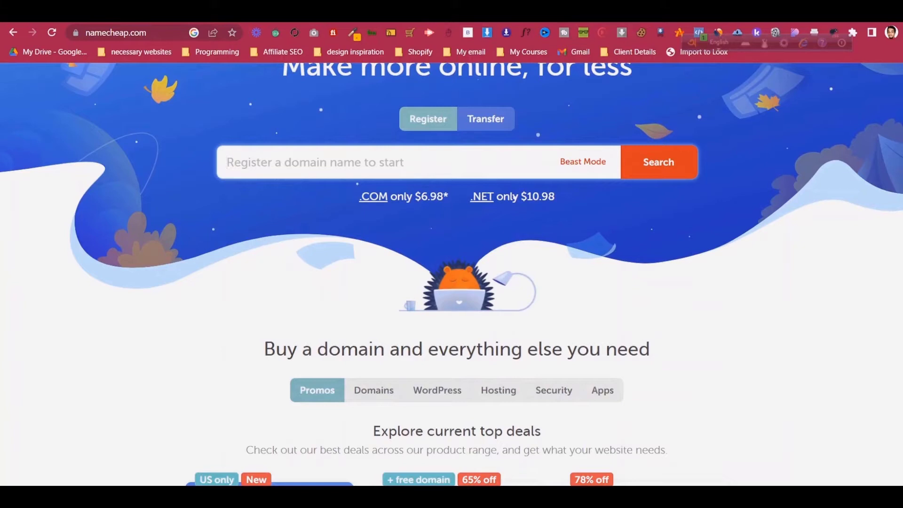
{"action": "scroll", "coordinate": [304, 110], "scroll_direction": "up", "scroll_amount": 1}
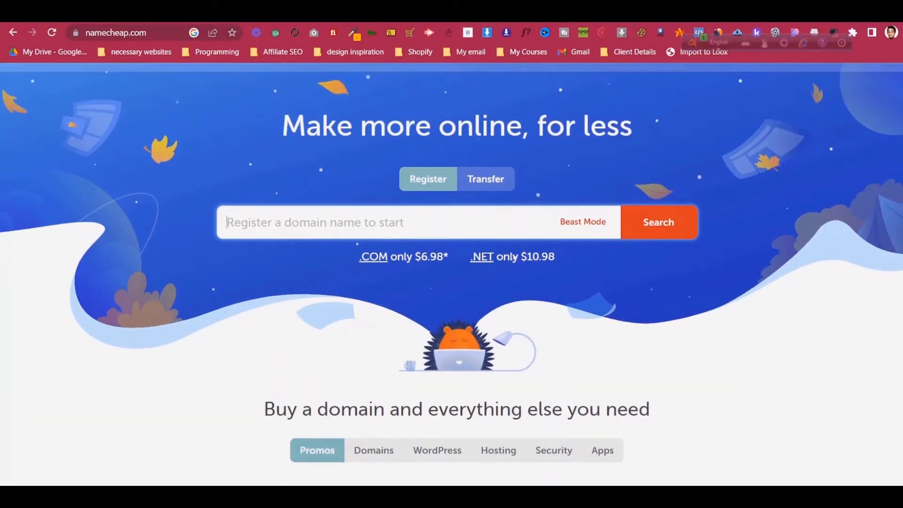
{"action": "type", "text": "jah"}
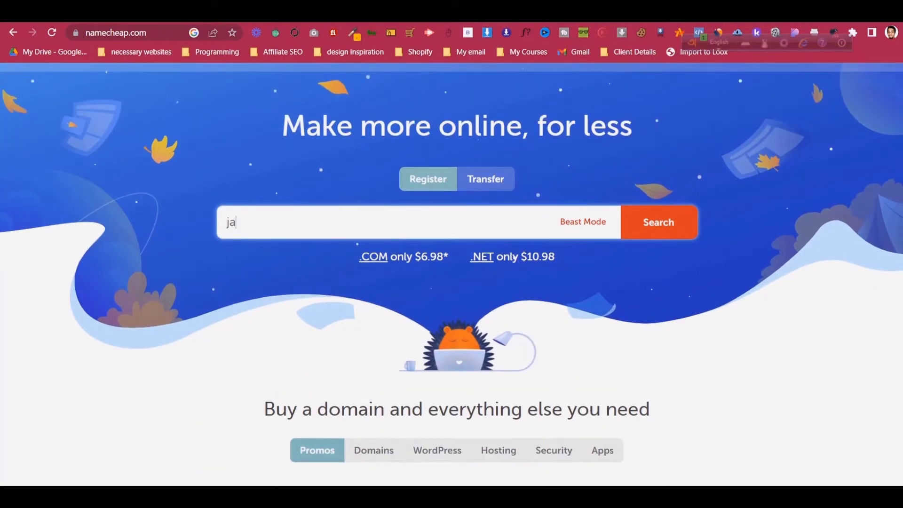
{"action": "key", "text": "BackSpace"}
{"action": "key", "text": "BackSpace"}
{"action": "key", "text": "BackSpace"}
{"action": "type", "text": "jahintutorial"}
{"action": "key", "text": "Return"}
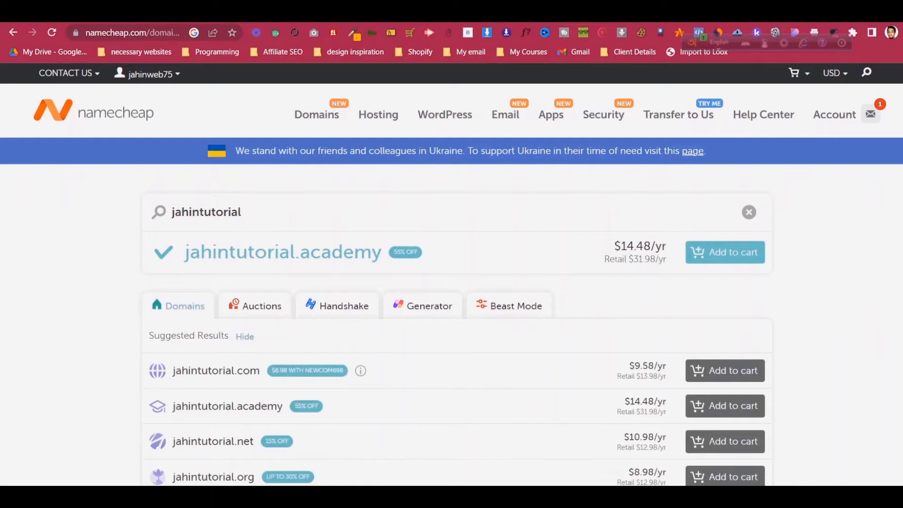
{"action": "scroll", "coordinate": [451, 282], "scroll_direction": "down", "scroll_amount": 1}
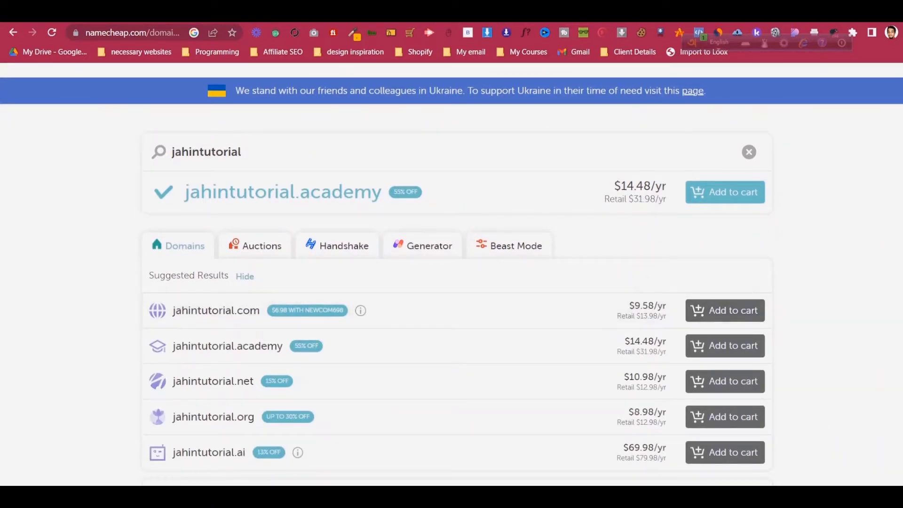
{"action": "scroll", "coordinate": [452, 283], "scroll_direction": "up", "scroll_amount": 2}
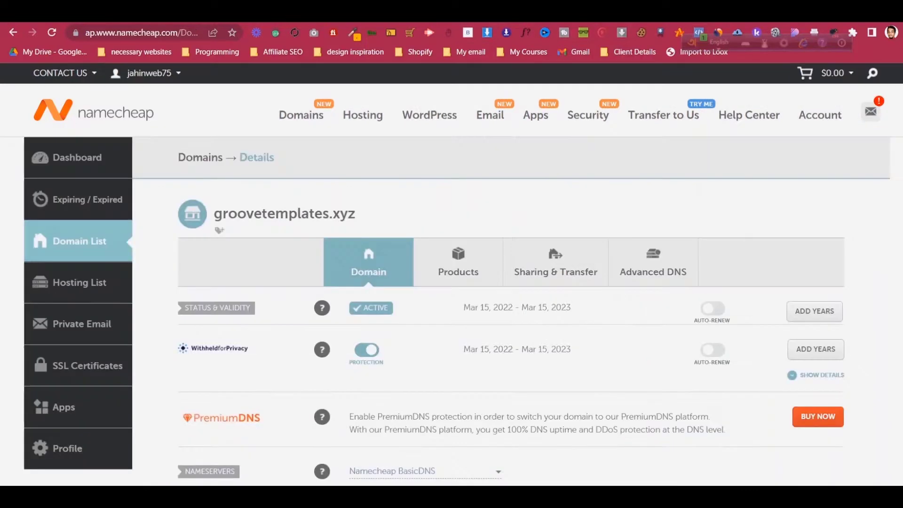
- Copy 'groovetemplates' from Namecheap's domain details and paste it into A2 Hosting's domain field
{"action": "left_click_drag", "start_coordinate": [267, 214], "coordinate": [215, 214]}
{"action": "key", "text": "ctrl+c"}
{"action": "left_click", "coordinate": [335, 215]}
{"action": "right_click", "coordinate": [227, 214]}
{"action": "left_click", "coordinate": [259, 224]}
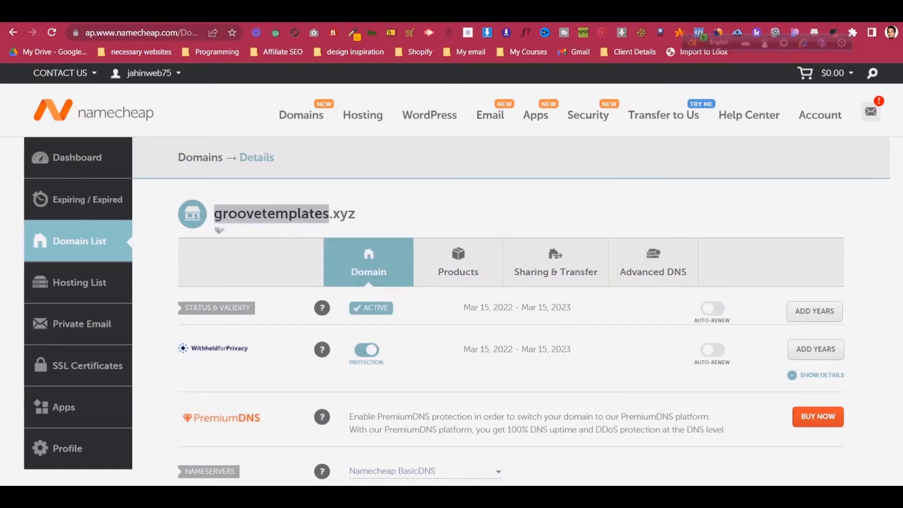
{"action": "left_click", "coordinate": [564, 12]}
{"action": "key", "text": "ctrl+v"}
{"action": "left_click", "coordinate": [521, 297]}
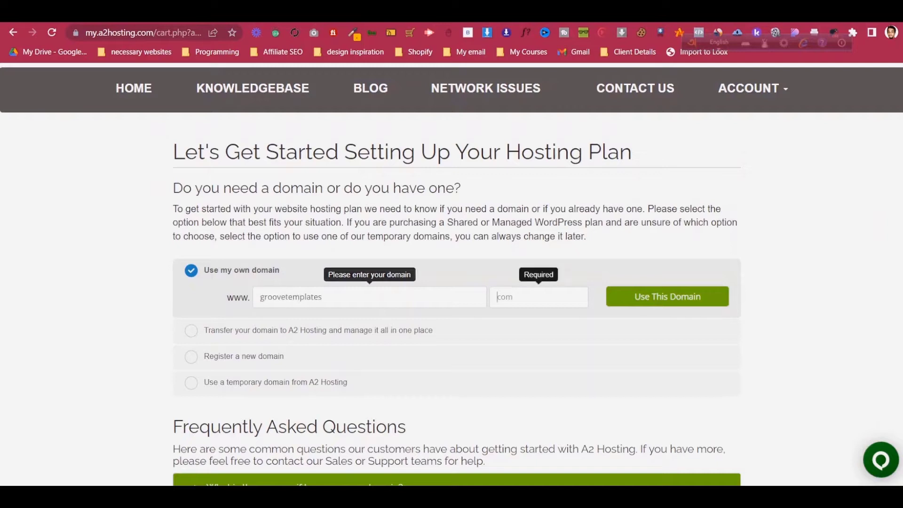
- Enter the .xyz extension so groovetemplates.xyz becomes the order's own domain
{"action": "type", "text": ".xyz"}
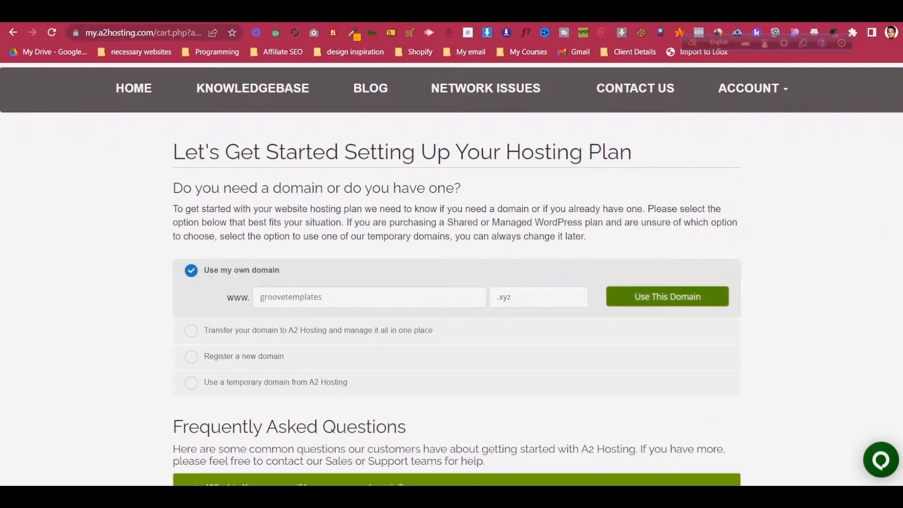
{"action": "left_click", "coordinate": [667, 297]}
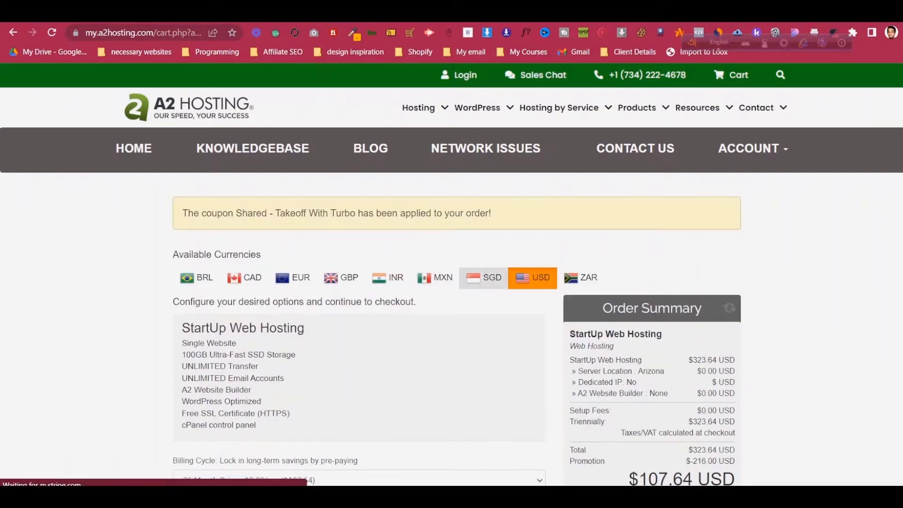
{"action": "scroll", "coordinate": [483, 277], "scroll_direction": "down", "scroll_amount": 3}
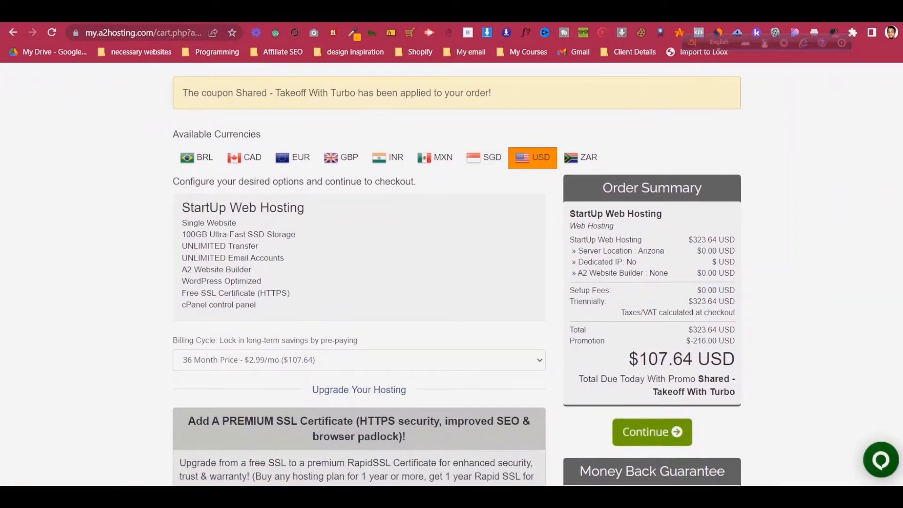
{"action": "key", "text": "Print"}
{"action": "left_click_drag", "start_coordinate": [160, 97], "coordinate": [845, 450]}
{"action": "mouse_move", "coordinate": [617, 339]}
{"action": "left_mouse_down"}
{"action": "mouse_move", "coordinate": [753, 393]}
{"action": "mouse_move", "coordinate": [752, 373]}
{"action": "left_mouse_up"}
{"action": "left_click", "coordinate": [838, 459]}
{"action": "scroll", "coordinate": [451, 272], "scroll_direction": "down", "scroll_amount": 4}
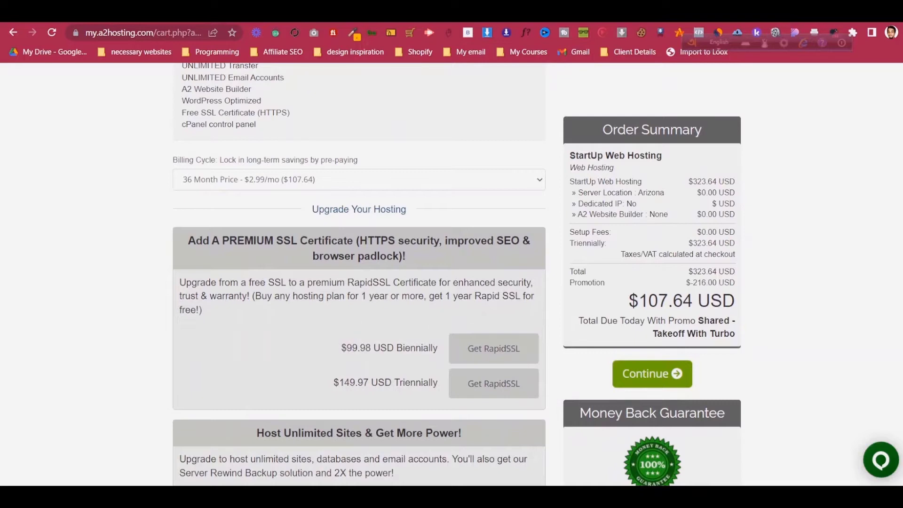
{"action": "left_click", "coordinate": [359, 180]}
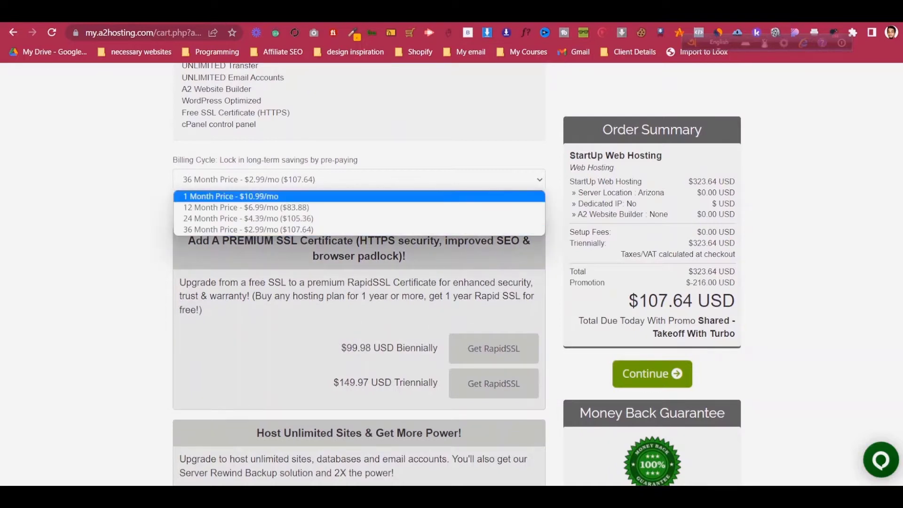
{"action": "left_click", "coordinate": [358, 208]}
{"action": "left_click", "coordinate": [358, 180]}
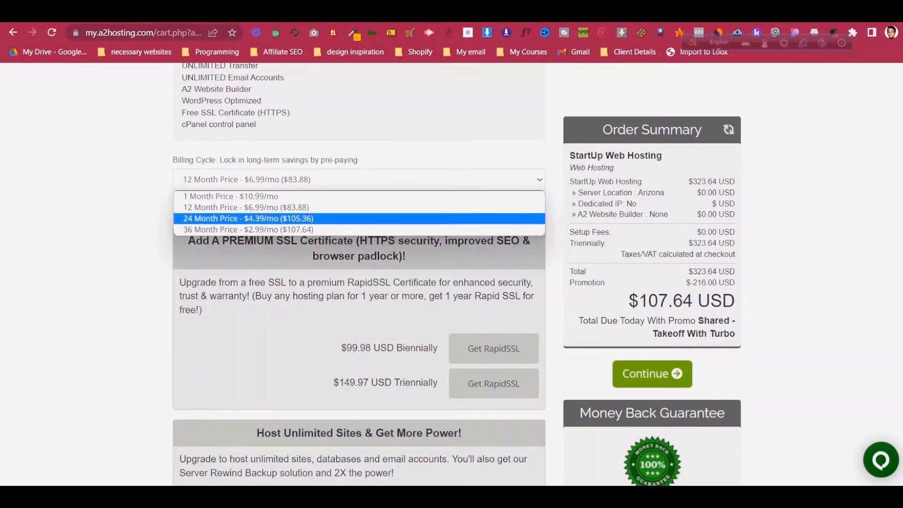
{"action": "left_click", "coordinate": [359, 218]}
{"action": "left_click", "coordinate": [358, 180]}
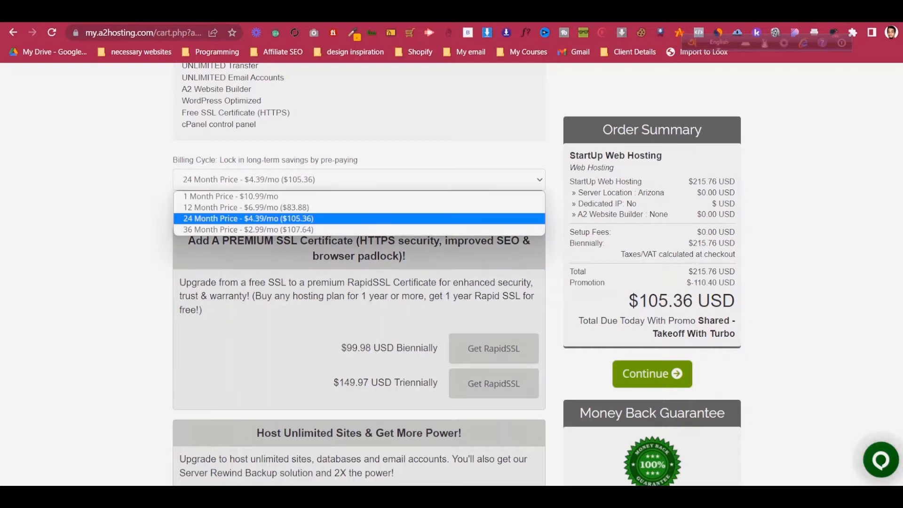
{"action": "left_click", "coordinate": [358, 230]}
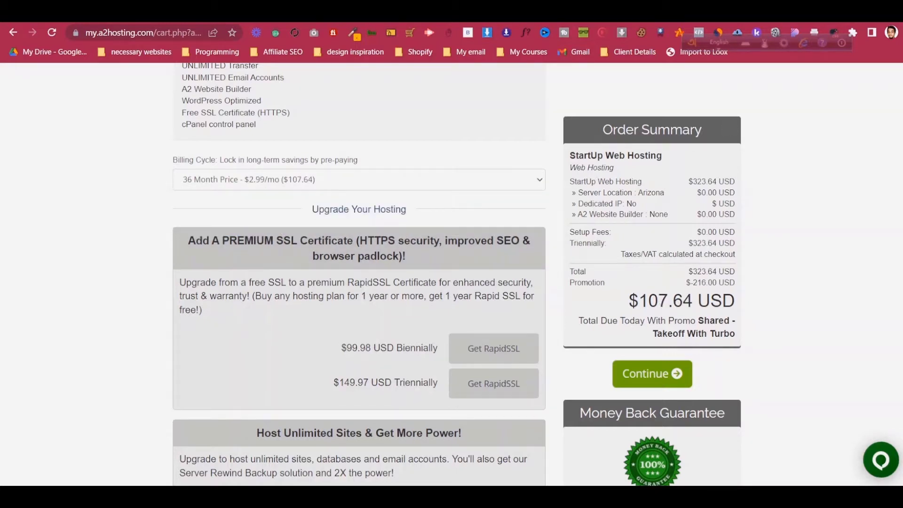
{"action": "scroll", "coordinate": [358, 273], "scroll_direction": "down", "scroll_amount": 7}
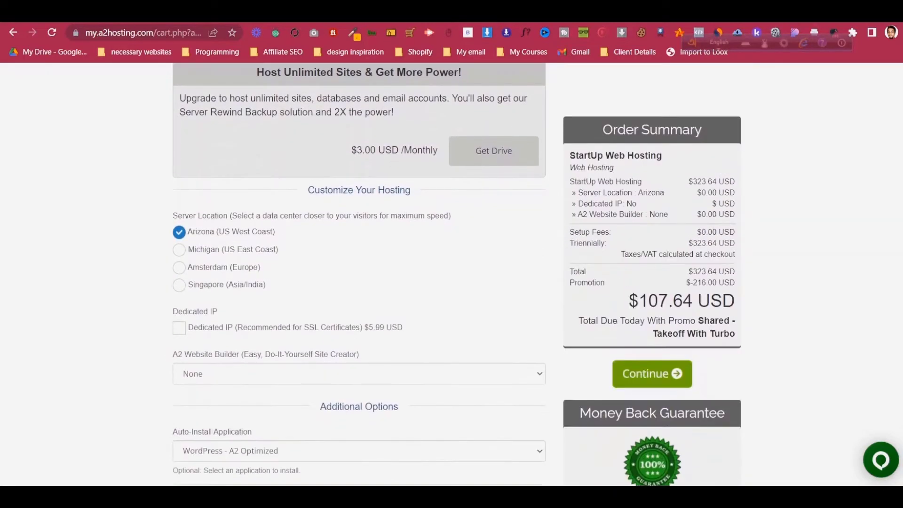
- Capture the Customize Your Hosting section with Lightshot, boxing the Server Location options in red
{"action": "key", "text": "Print"}
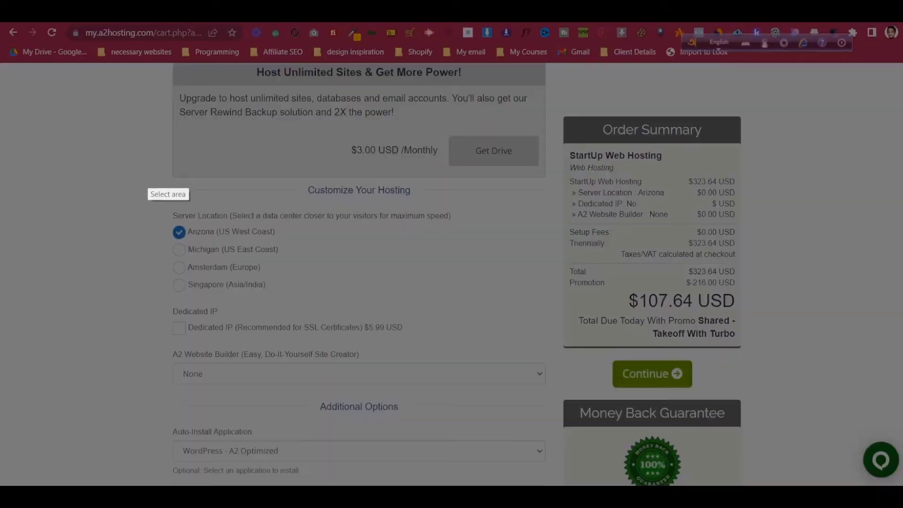
{"action": "left_click_drag", "start_coordinate": [149, 173], "coordinate": [583, 383]}
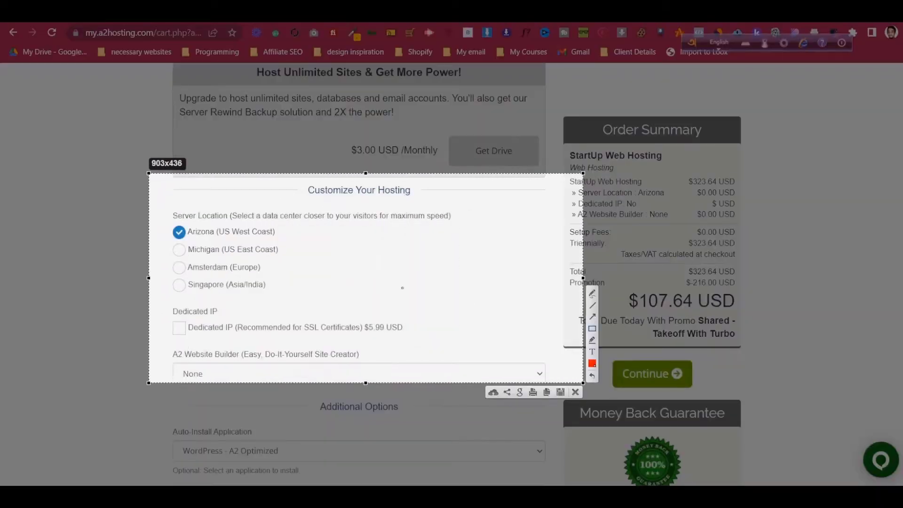
{"action": "left_click_drag", "start_coordinate": [159, 198], "coordinate": [498, 302]}
{"action": "left_click", "coordinate": [575, 392]}
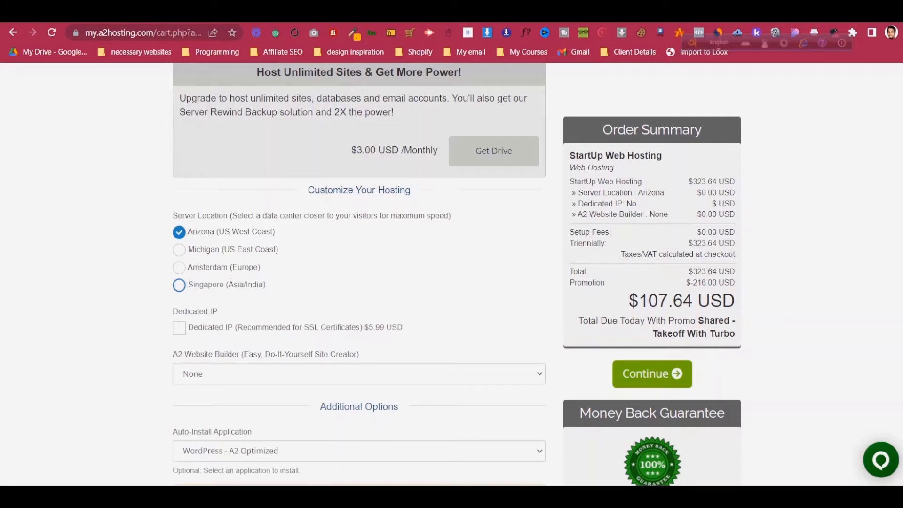
- Choose the Singapore server location with Auto-Install Application set to None, then continue
{"action": "left_click", "coordinate": [179, 285]}
{"action": "scroll", "coordinate": [179, 285], "scroll_direction": "down", "scroll_amount": 2}
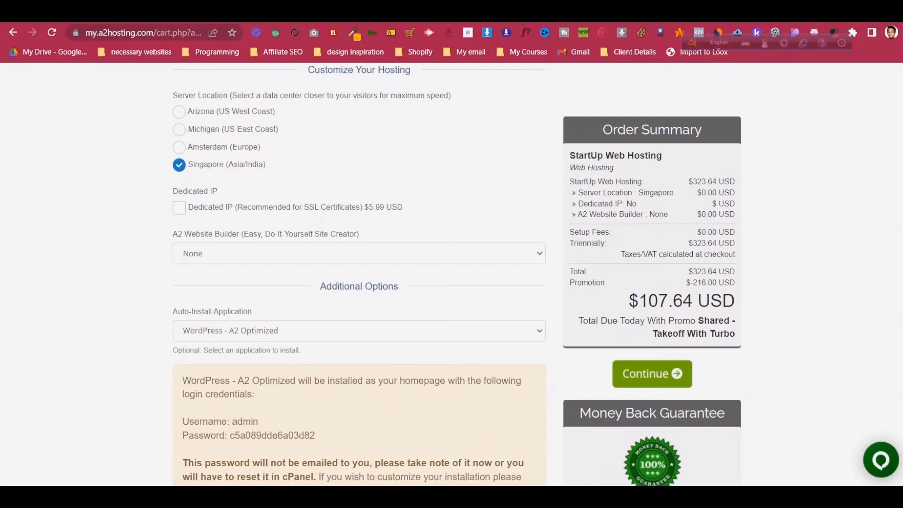
{"action": "scroll", "coordinate": [359, 274], "scroll_direction": "down", "scroll_amount": 1}
{"action": "left_click", "coordinate": [359, 270]}
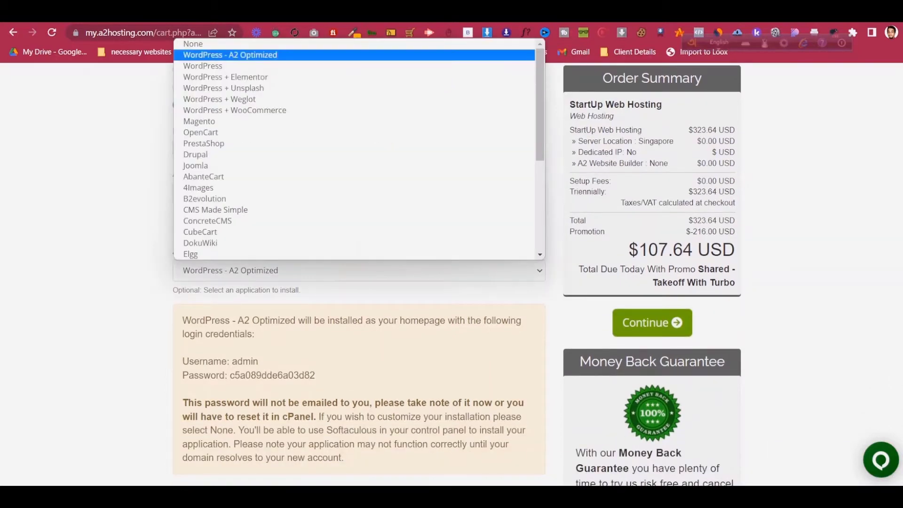
{"action": "left_click", "coordinate": [193, 44]}
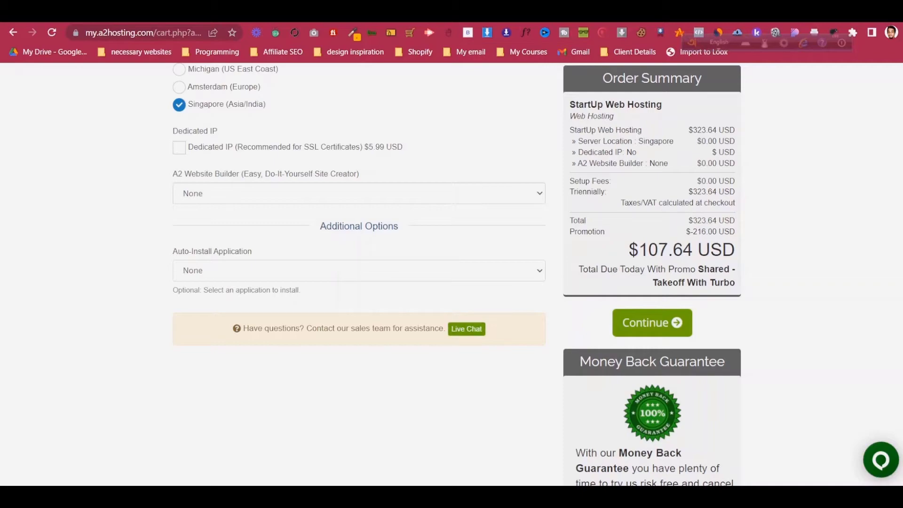
{"action": "scroll", "coordinate": [359, 273], "scroll_direction": "up", "scroll_amount": 15}
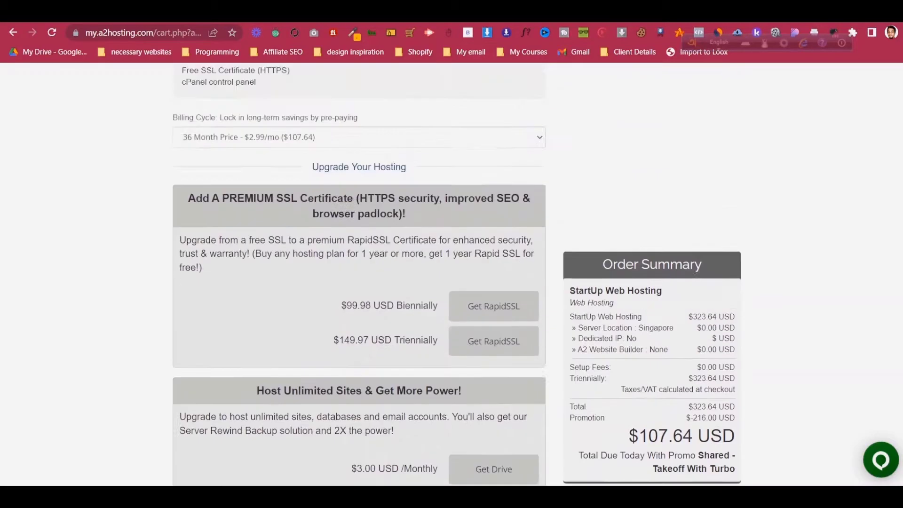
{"action": "scroll", "coordinate": [358, 273], "scroll_direction": "down", "scroll_amount": 10}
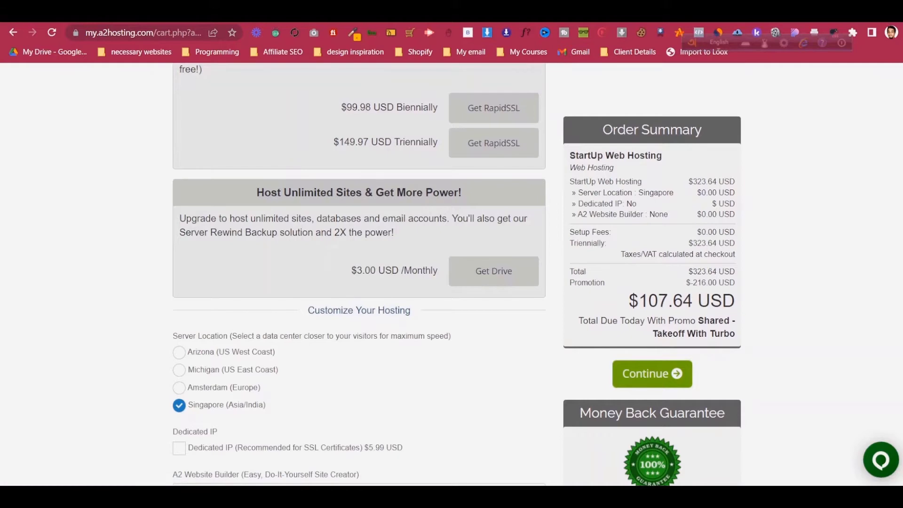
{"action": "left_click", "coordinate": [651, 373]}
{"action": "scroll", "coordinate": [580, 278], "scroll_direction": "up", "scroll_amount": 12}
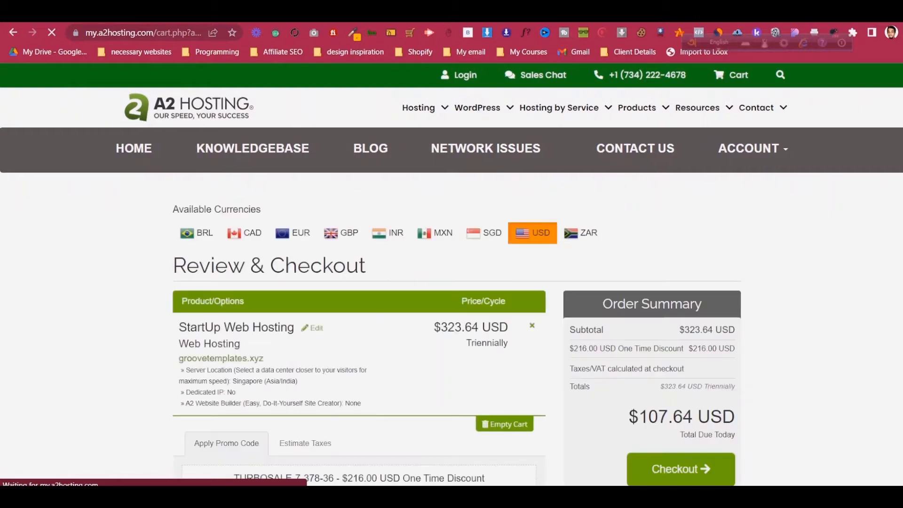
- Proceed to checkout from the StartUp Web Hosting review showing $107.64 due today
{"action": "scroll", "coordinate": [312, 268], "scroll_direction": "down", "scroll_amount": 1}
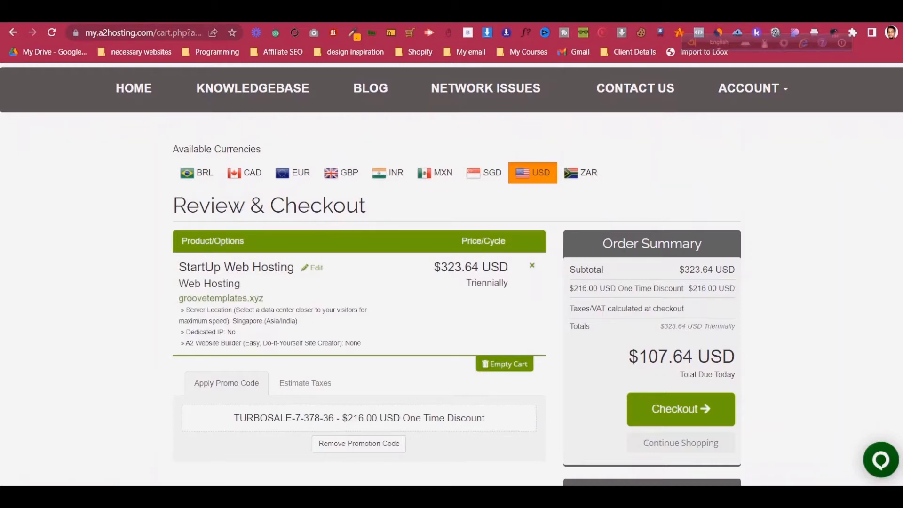
{"action": "scroll", "coordinate": [569, 159], "scroll_direction": "down", "scroll_amount": 1}
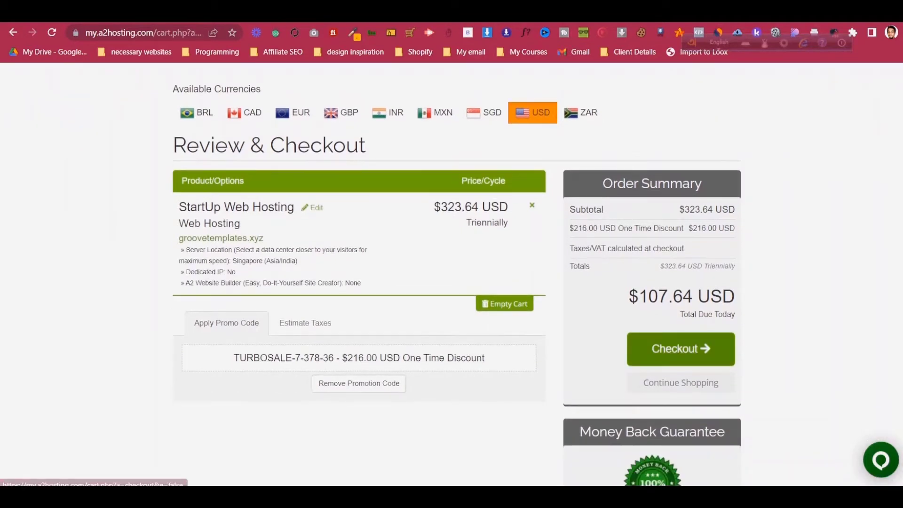
{"action": "left_click", "coordinate": [680, 348]}
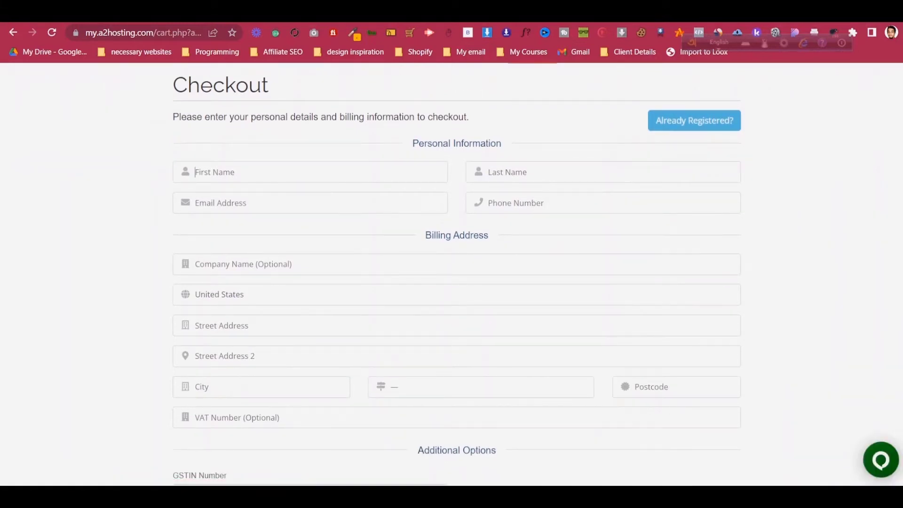
- Focus the checkout form's Password field, dismissing the saved-password suggestions
{"action": "scroll", "coordinate": [457, 273], "scroll_direction": "down", "scroll_amount": 4}
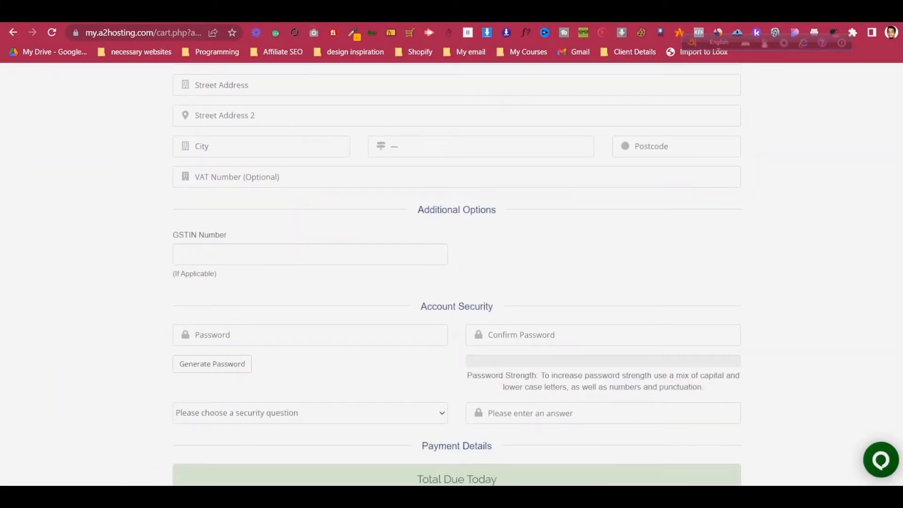
{"action": "scroll", "coordinate": [456, 273], "scroll_direction": "down", "scroll_amount": 1}
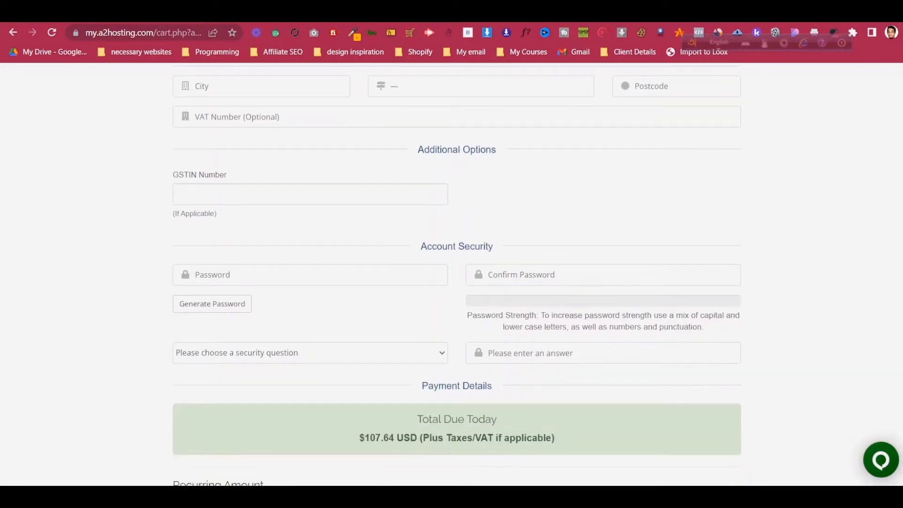
{"action": "left_click", "coordinate": [310, 274]}
{"action": "key", "text": "Escape"}
{"action": "scroll", "coordinate": [456, 275], "scroll_direction": "up", "scroll_amount": 3}
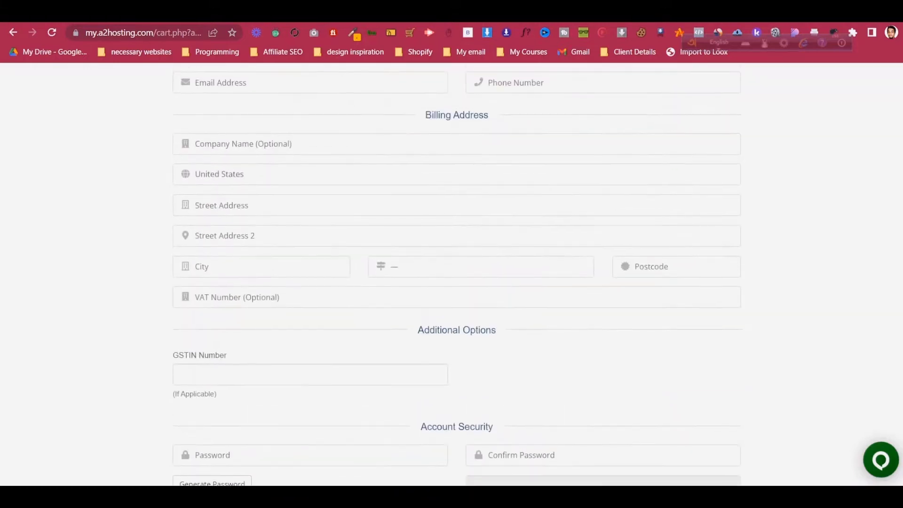
{"action": "scroll", "coordinate": [457, 275], "scroll_direction": "up", "scroll_amount": 1}
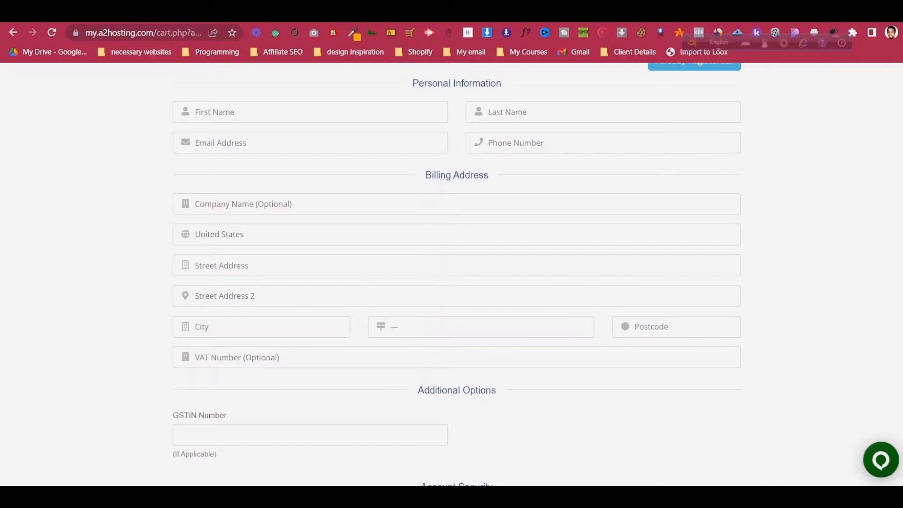
{"action": "scroll", "coordinate": [456, 275], "scroll_direction": "down", "scroll_amount": 5}
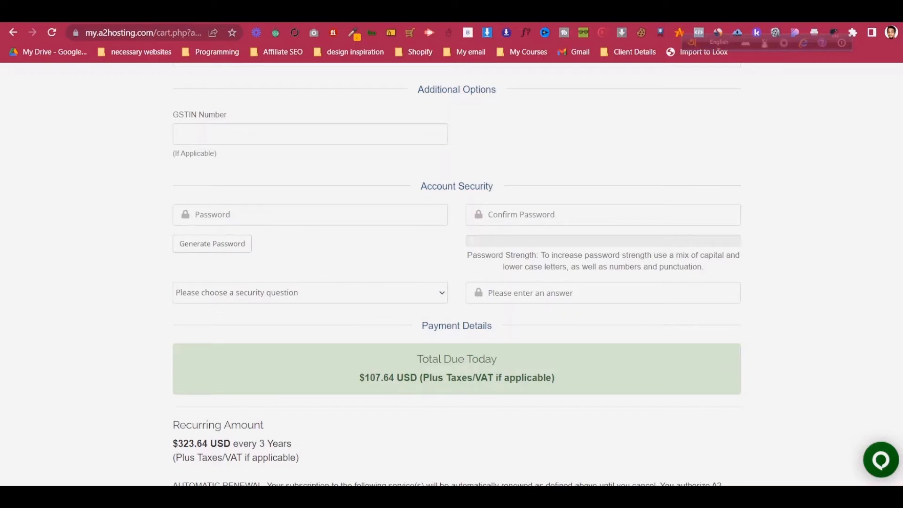
{"action": "scroll", "coordinate": [456, 273], "scroll_direction": "down", "scroll_amount": 8}
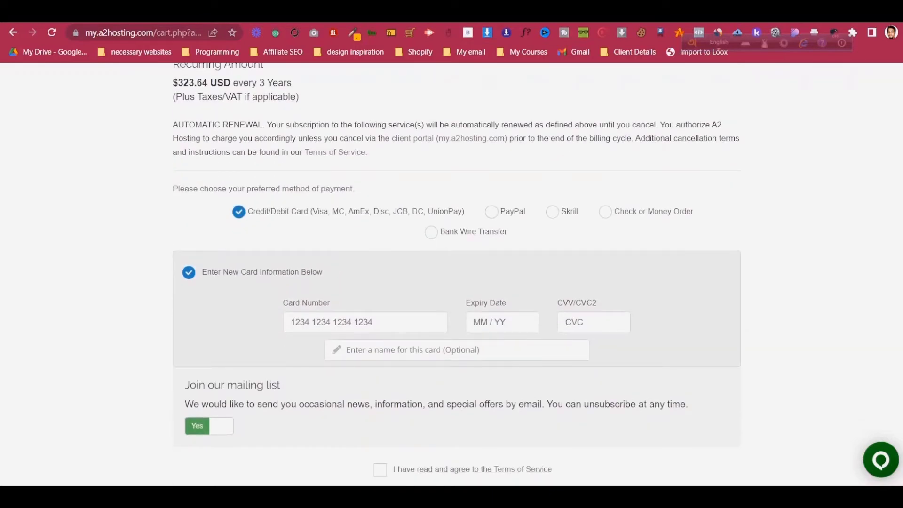
{"action": "scroll", "coordinate": [456, 273], "scroll_direction": "down", "scroll_amount": 1}
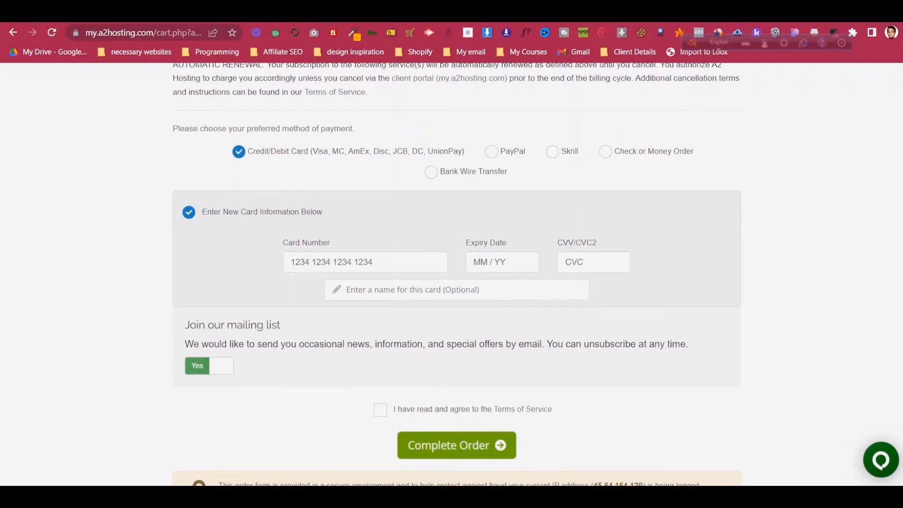
- Tick 'I have read and agree to the Terms of Service' and review the form
{"action": "left_click", "coordinate": [380, 409]}
{"action": "scroll", "coordinate": [379, 410], "scroll_direction": "down", "scroll_amount": 1}
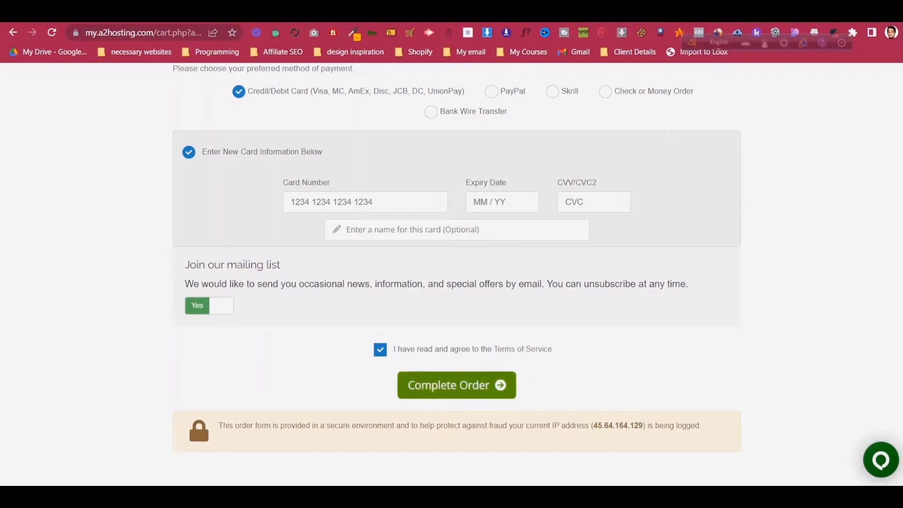
{"action": "scroll", "coordinate": [457, 329], "scroll_direction": "down", "scroll_amount": 2}
{"action": "scroll", "coordinate": [456, 329], "scroll_direction": "up", "scroll_amount": 11}
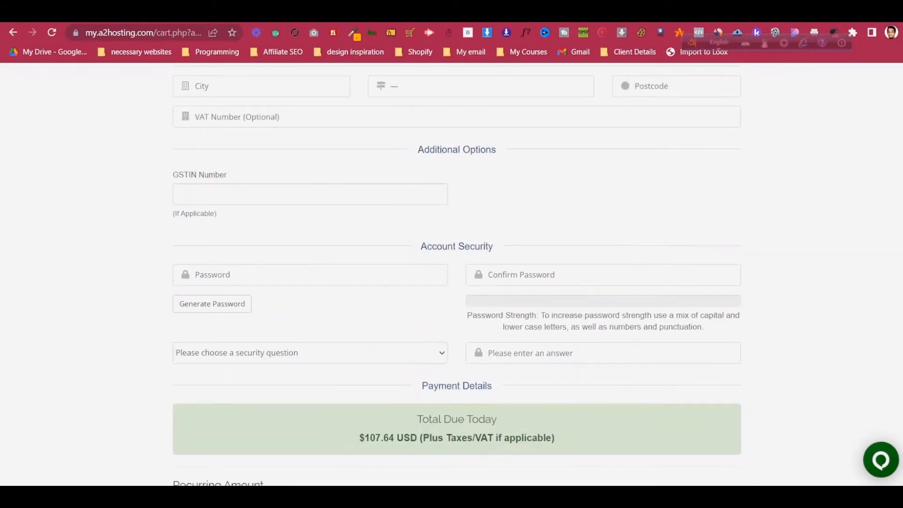
{"action": "scroll", "coordinate": [457, 273], "scroll_direction": "up", "scroll_amount": 4}
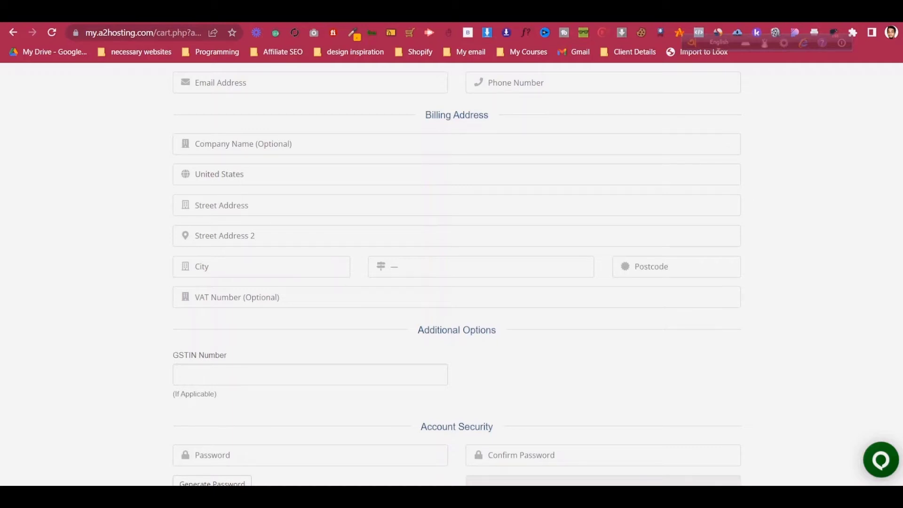
{"action": "scroll", "coordinate": [456, 273], "scroll_direction": "up", "scroll_amount": 4}
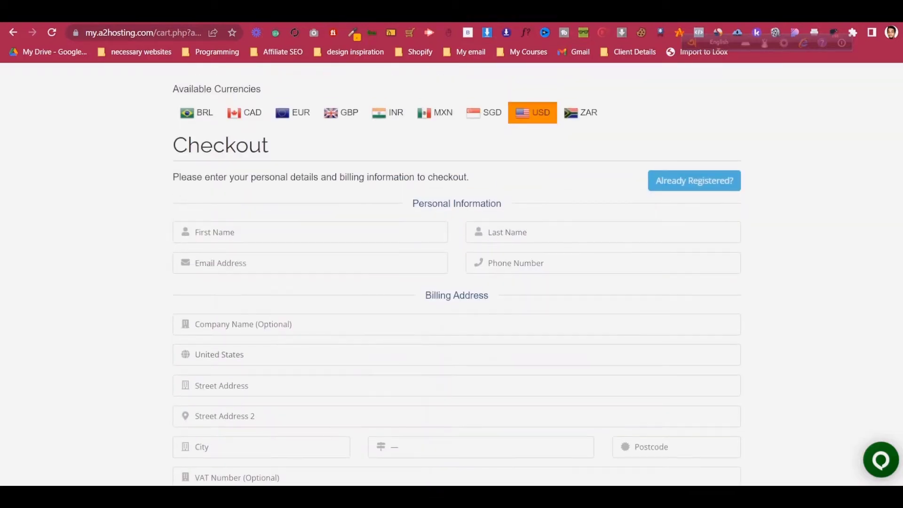
{"action": "scroll", "coordinate": [457, 273], "scroll_direction": "down", "scroll_amount": 7}
{"action": "scroll", "coordinate": [456, 273], "scroll_direction": "down", "scroll_amount": 10}
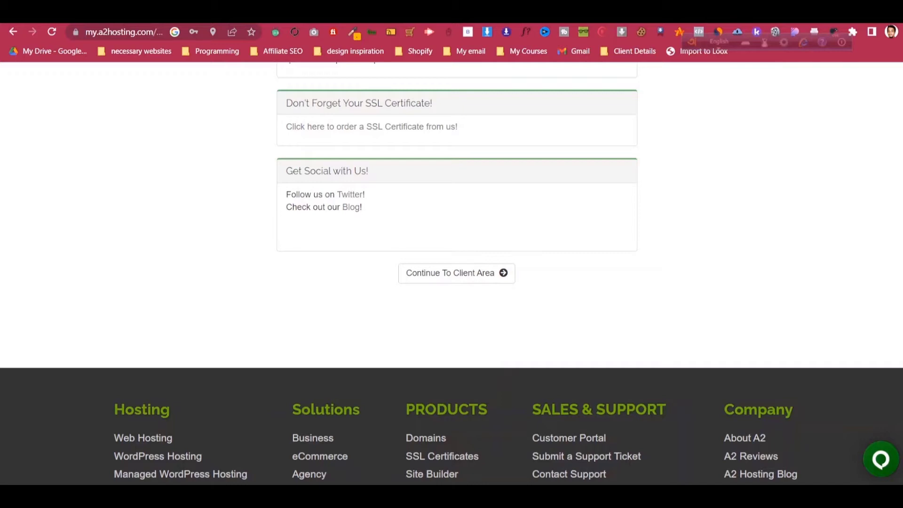
- Continue from the Order Confirmation page to the A2 Hosting client area
{"action": "scroll", "coordinate": [452, 273], "scroll_direction": "up", "scroll_amount": 1}
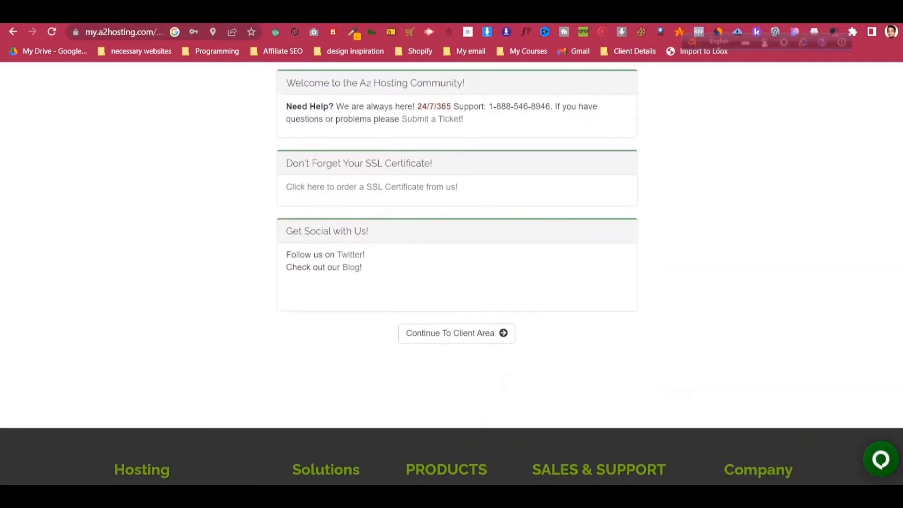
{"action": "scroll", "coordinate": [451, 273], "scroll_direction": "up", "scroll_amount": 2}
{"action": "scroll", "coordinate": [451, 273], "scroll_direction": "down", "scroll_amount": 3}
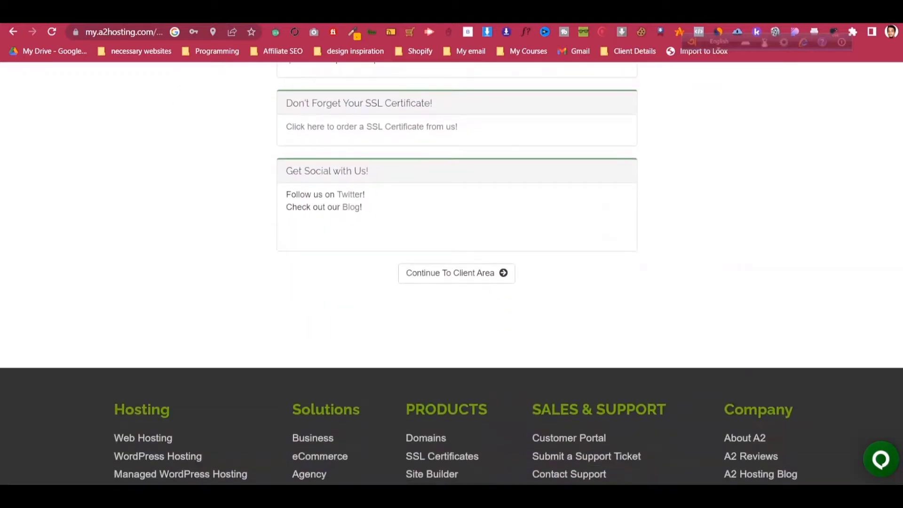
{"action": "left_click", "coordinate": [456, 273]}
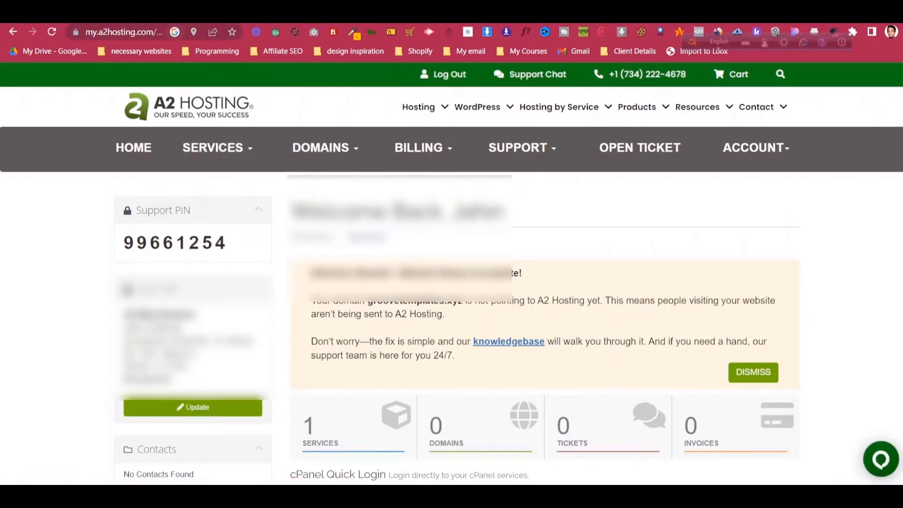
- Open Account Details for the groovetemplates.xyz hosting plan in the client area
{"action": "left_click", "coordinate": [154, 31]}
{"action": "left_click", "coordinate": [154, 31]}
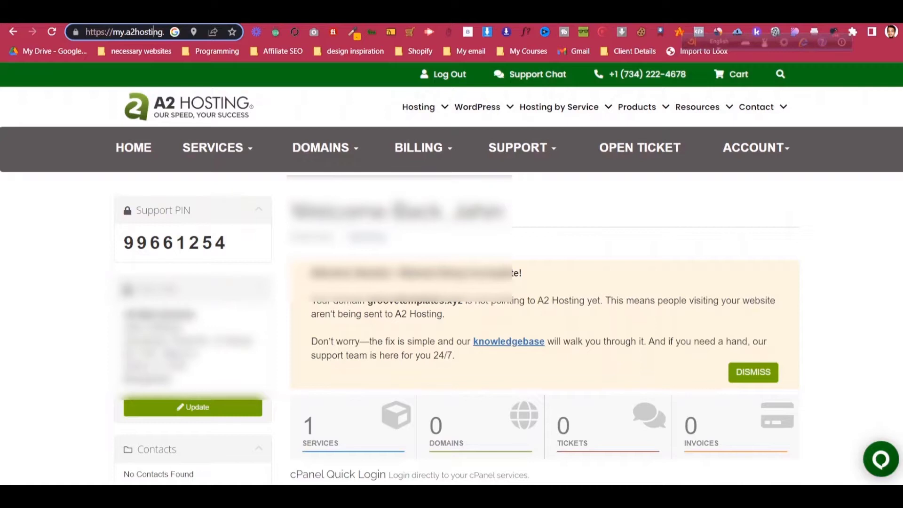
{"action": "left_click_drag", "start_coordinate": [86, 32], "coordinate": [166, 31]}
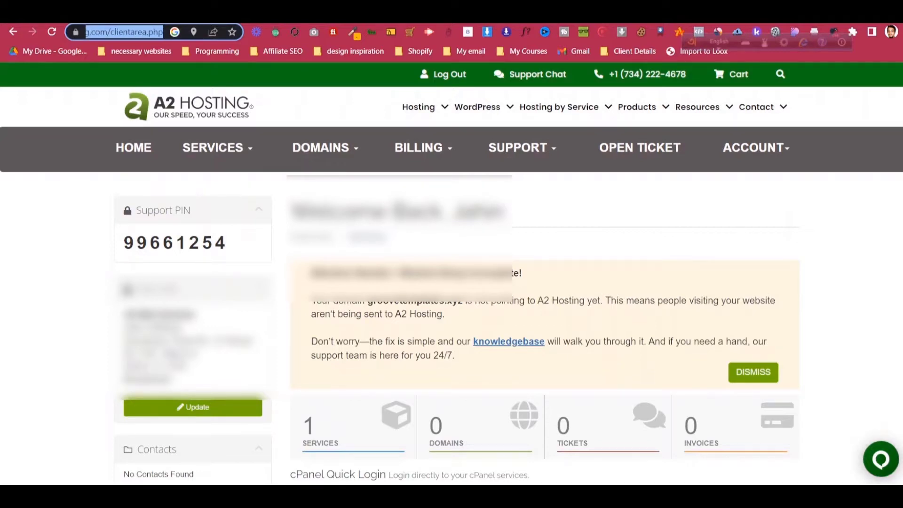
{"action": "key", "text": "alt+Tab"}
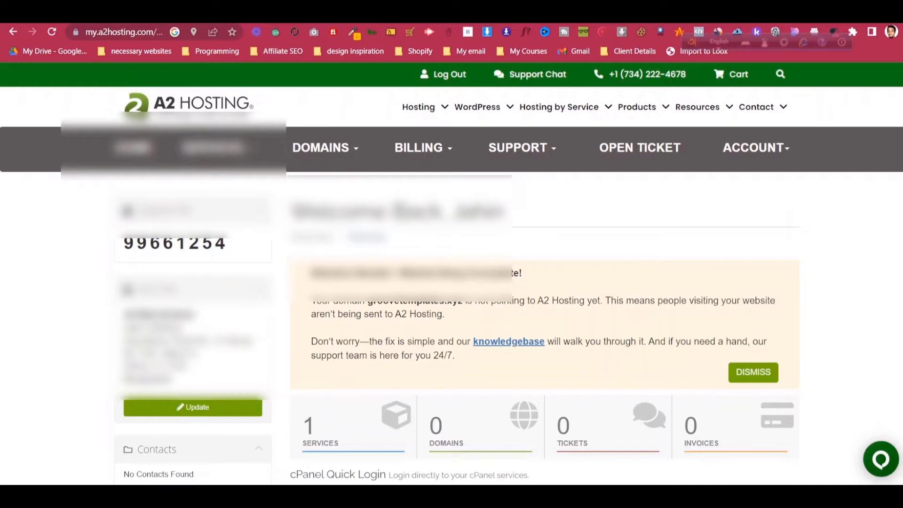
{"action": "scroll", "coordinate": [451, 273], "scroll_direction": "down", "scroll_amount": 4}
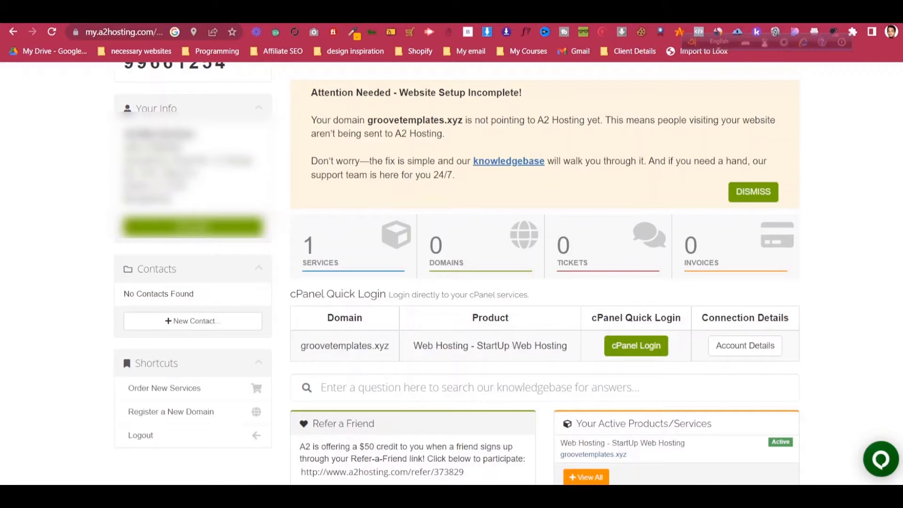
{"action": "left_click", "coordinate": [745, 346]}
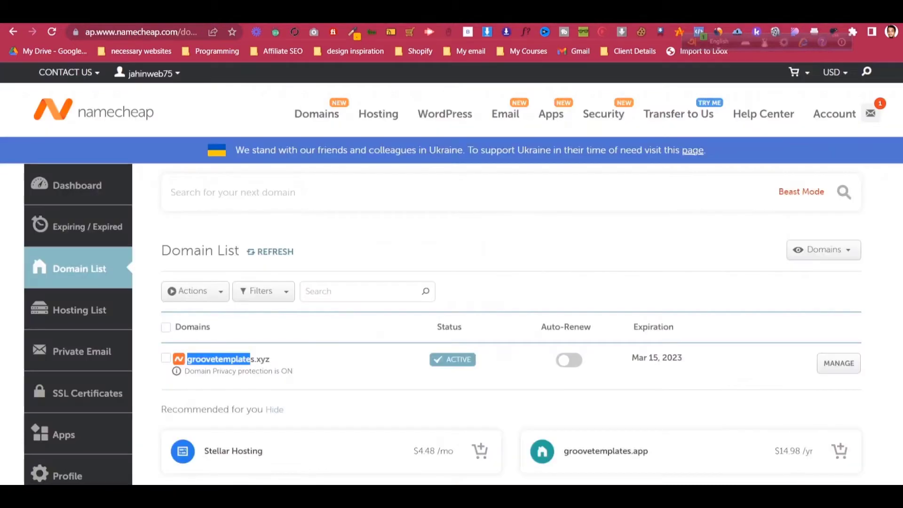
- Switch groovetemplates.xyz's nameservers to Custom DNS in Namecheap's Manage page
{"action": "left_click", "coordinate": [838, 363]}
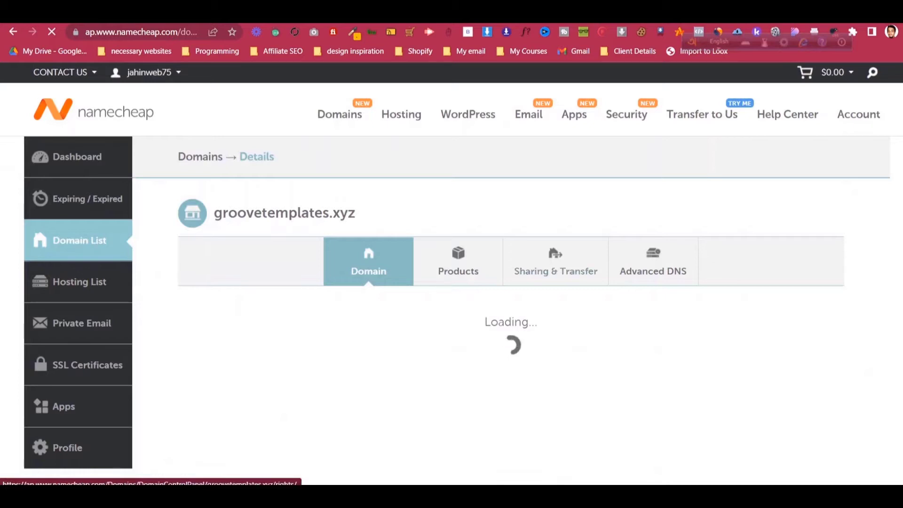
{"action": "scroll", "coordinate": [511, 329], "scroll_direction": "down", "scroll_amount": 3}
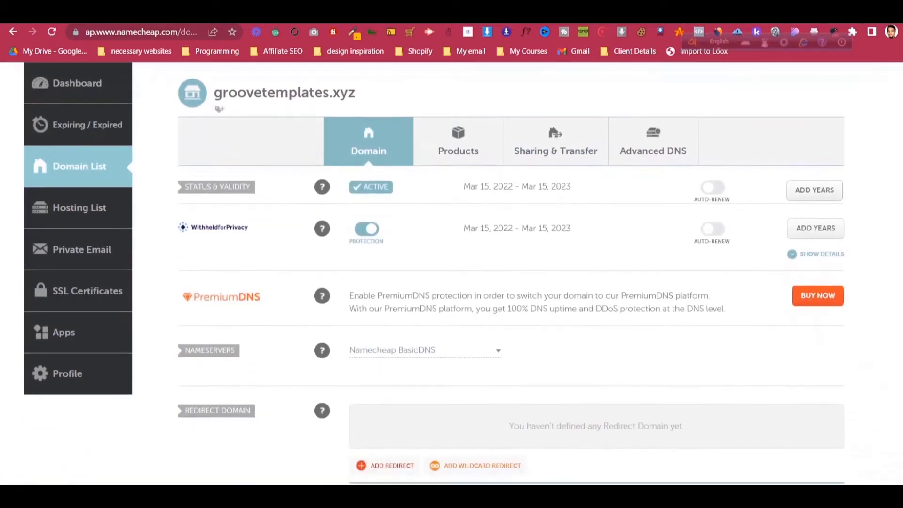
{"action": "left_click", "coordinate": [423, 350]}
{"action": "left_click", "coordinate": [376, 411]}
{"action": "scroll", "coordinate": [511, 272], "scroll_direction": "down", "scroll_amount": 1}
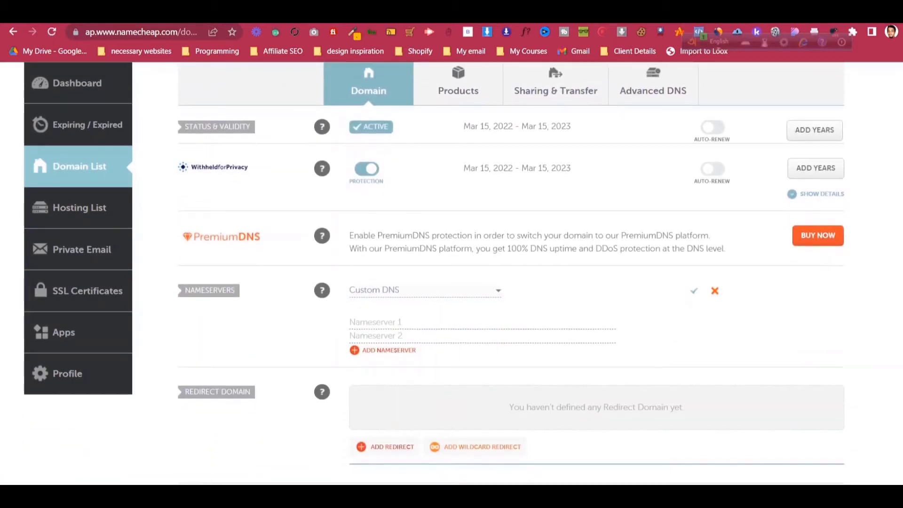
{"action": "key", "text": "ctrl+Tab"}
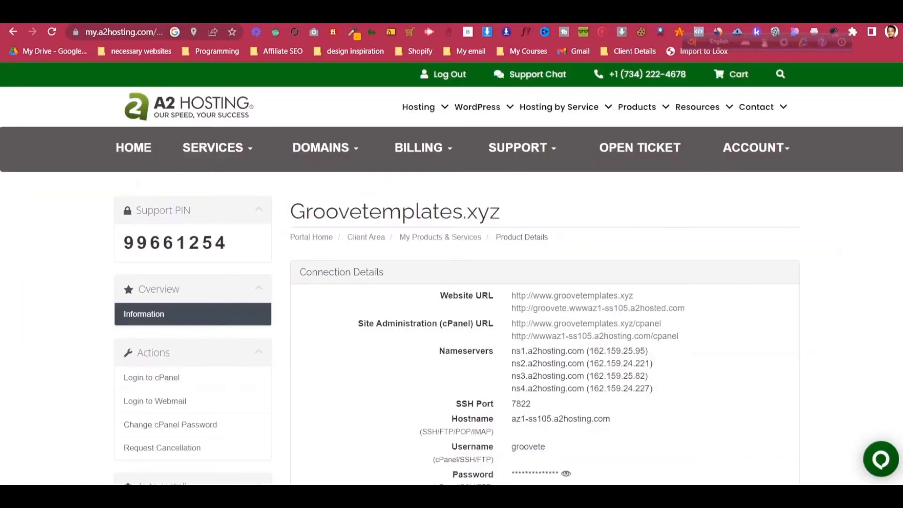
- Copy ns1.a2hosting.com and ns2.a2hosting.com from A2 Hosting into Nameserver 1 and 2
{"action": "left_click_drag", "start_coordinate": [512, 351], "coordinate": [584, 351]}
{"action": "right_click", "coordinate": [569, 348]}
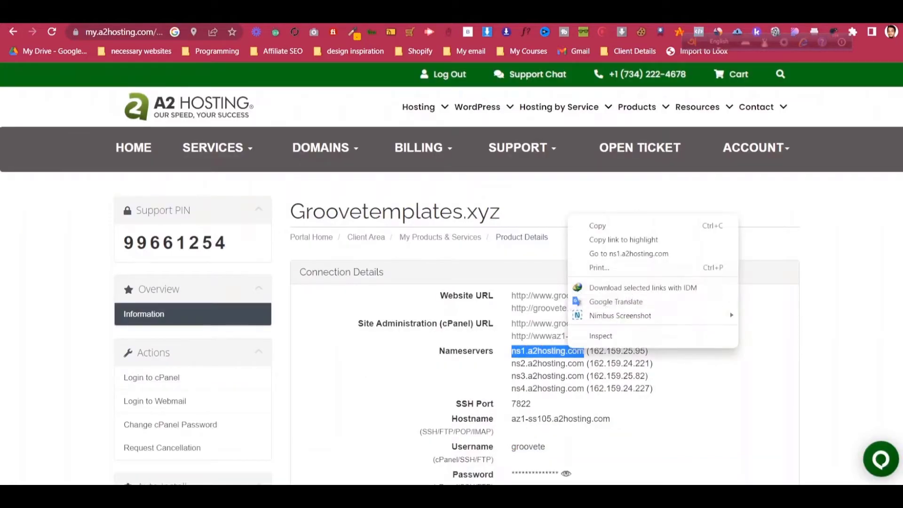
{"action": "left_click", "coordinate": [597, 226]}
{"action": "key", "text": "ctrl+shift+Tab"}
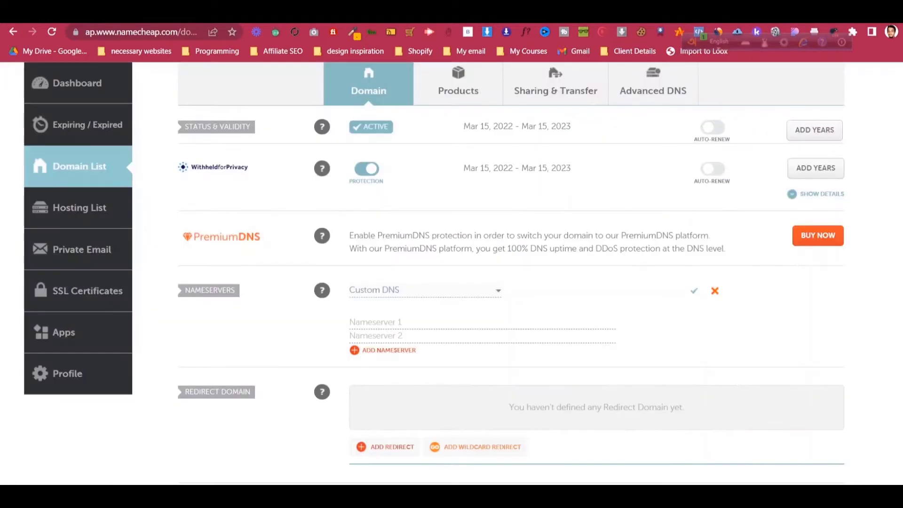
{"action": "left_click", "coordinate": [376, 322]}
{"action": "key", "text": "ctrl+v"}
{"action": "key", "text": "ctrl+Tab"}
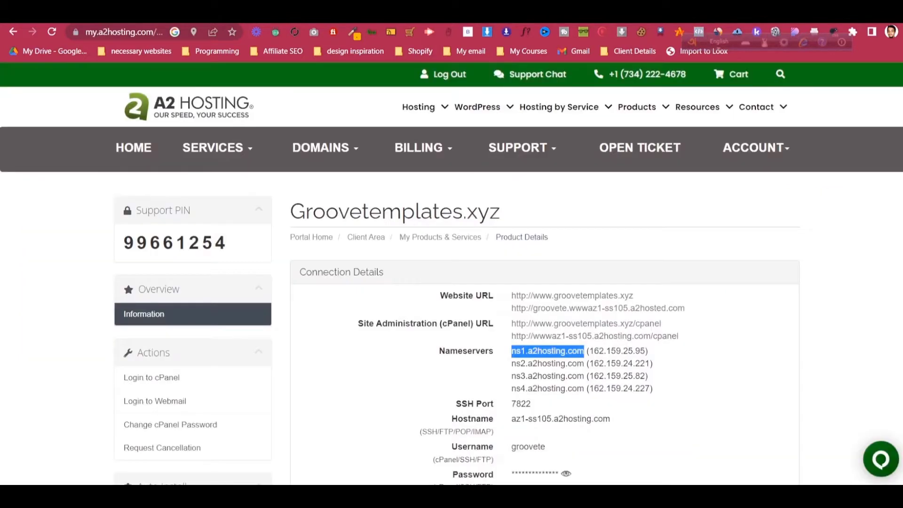
{"action": "left_click_drag", "start_coordinate": [512, 363], "coordinate": [653, 363]}
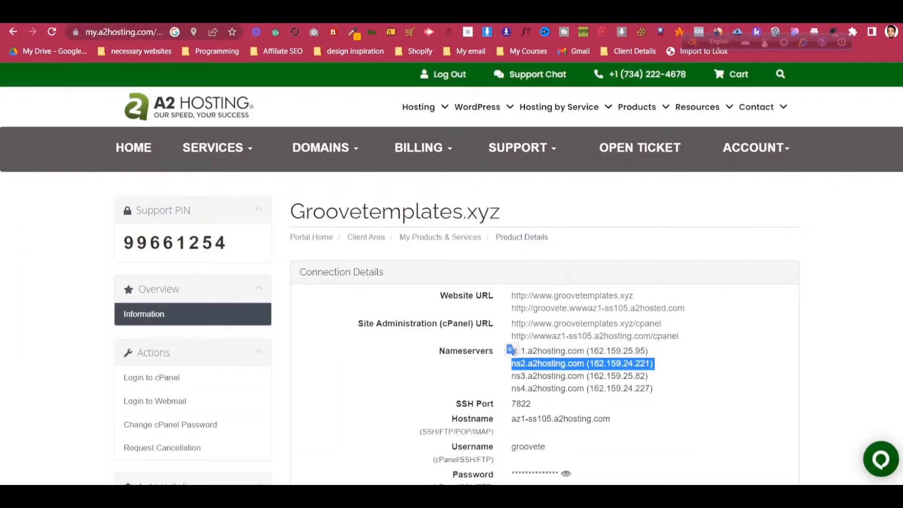
{"action": "left_click_drag", "start_coordinate": [512, 363], "coordinate": [583, 363]}
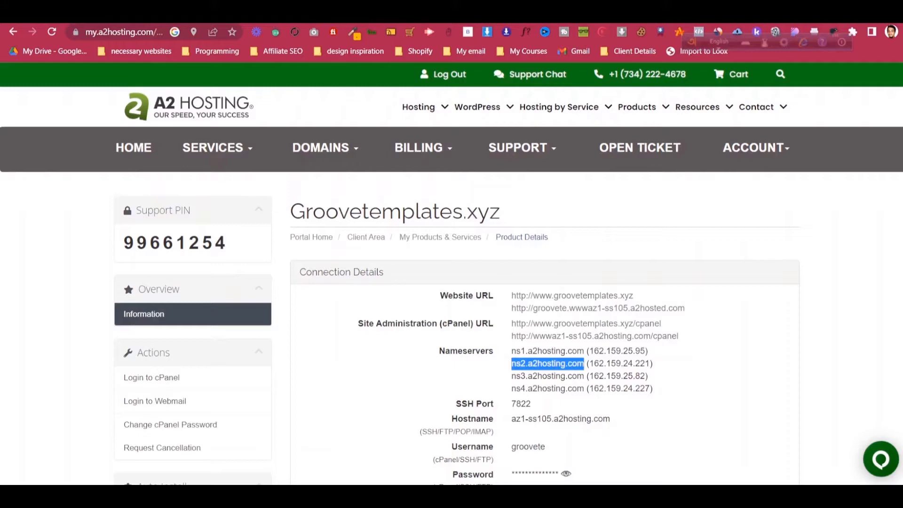
{"action": "key", "text": "ctrl+Tab"}
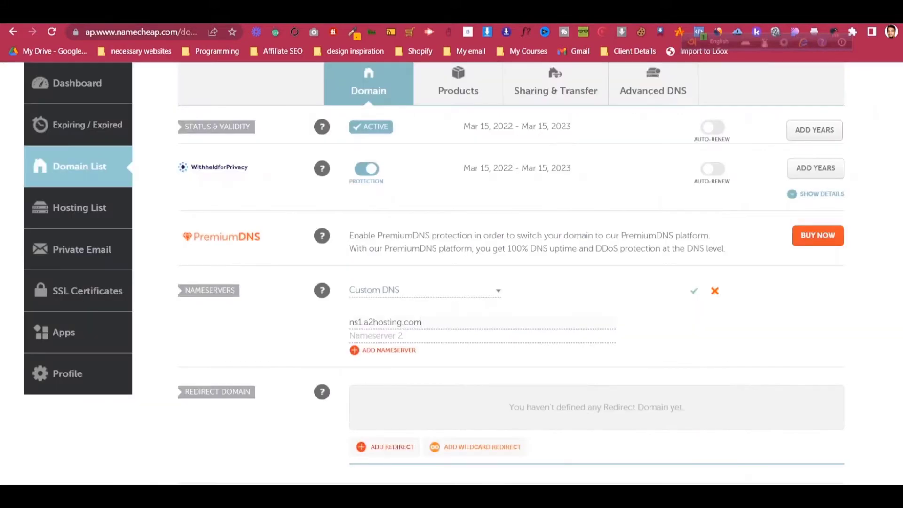
{"action": "left_click", "coordinate": [451, 334]}
{"action": "key", "text": "ctrl+v"}
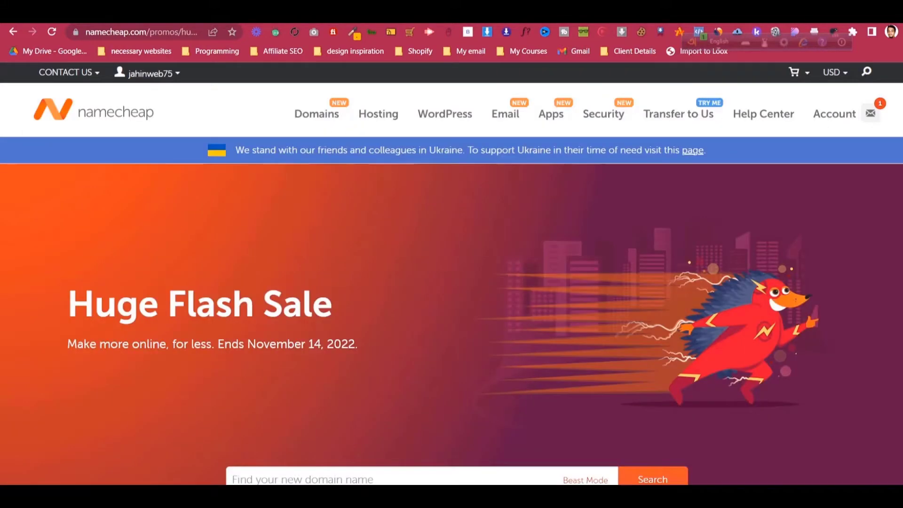
- Add Nameserver 3 and 4 rows filled with ns3.a2hosting.com and ns4.a2hosting.com
{"action": "key", "text": "ctrl+Tab"}
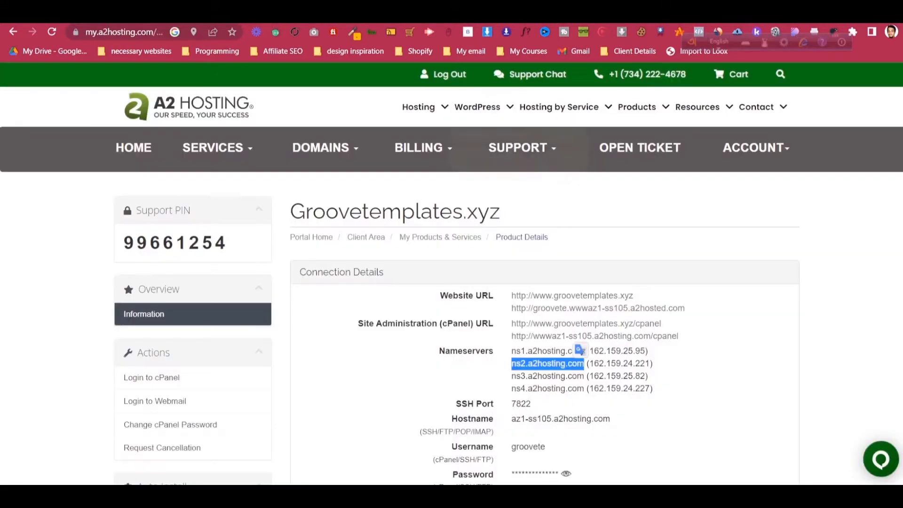
{"action": "left_click_drag", "start_coordinate": [511, 375], "coordinate": [584, 375]}
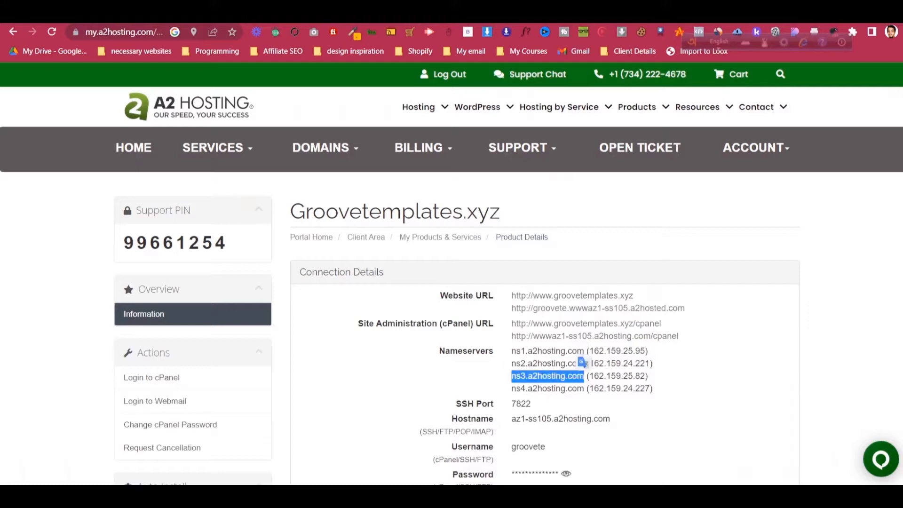
{"action": "key", "text": "ctrl+Tab"}
{"action": "left_click", "coordinate": [382, 350]}
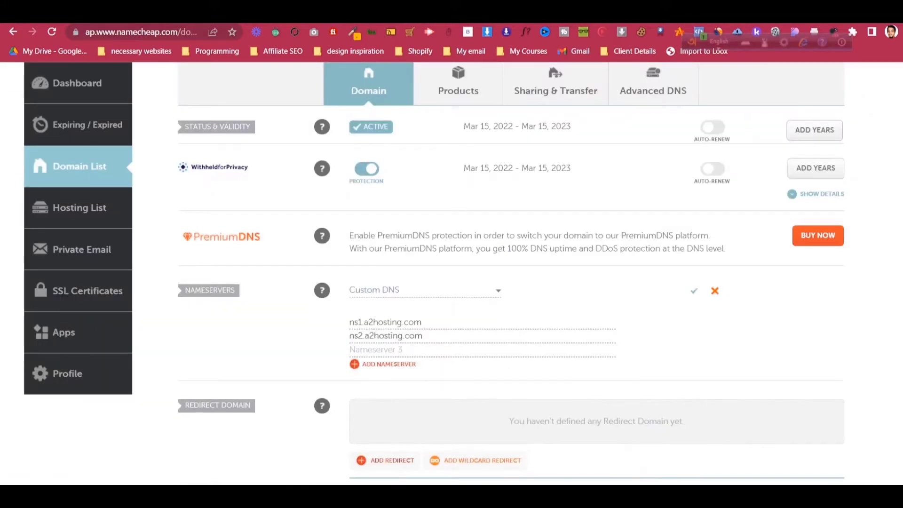
{"action": "key", "text": "ctrl+v"}
{"action": "key", "text": "ctrl+Tab"}
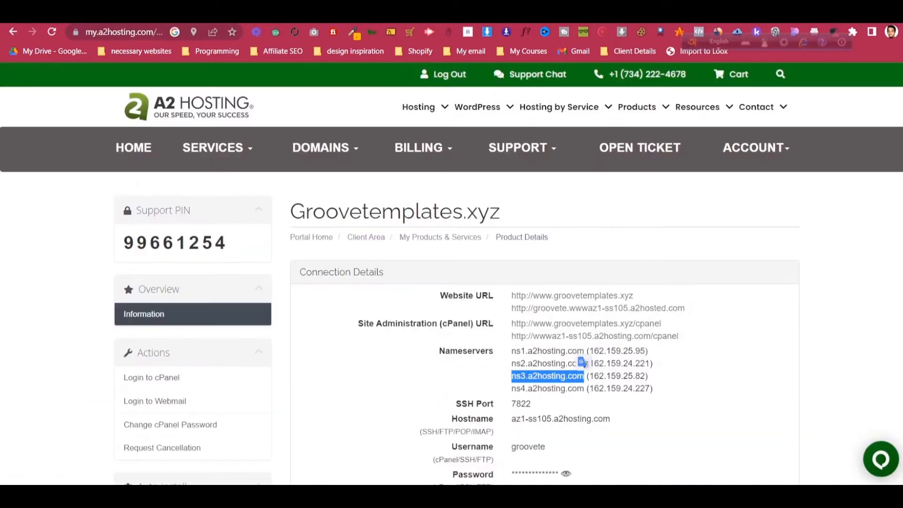
{"action": "left_click_drag", "start_coordinate": [511, 388], "coordinate": [584, 389]}
{"action": "key", "text": "ctrl+Tab"}
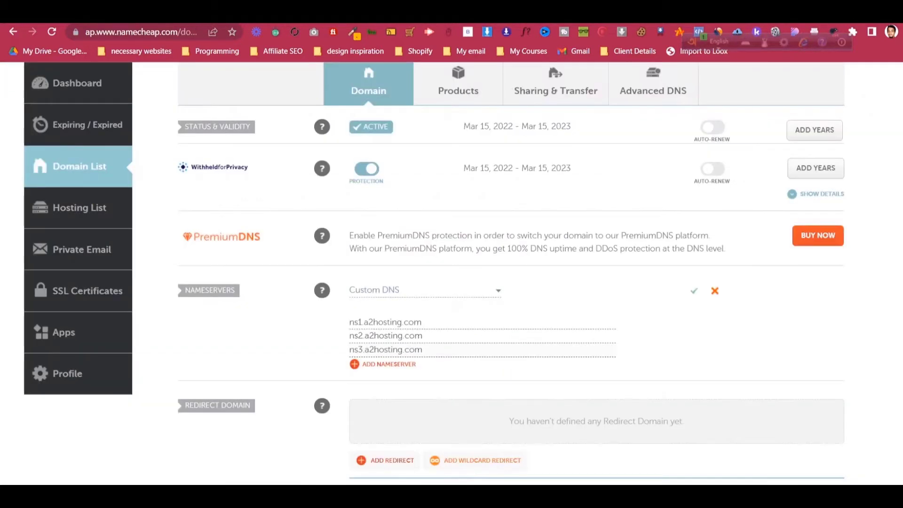
{"action": "left_click", "coordinate": [389, 364]}
{"action": "left_click", "coordinate": [388, 364]}
{"action": "key", "text": "ctrl+v"}
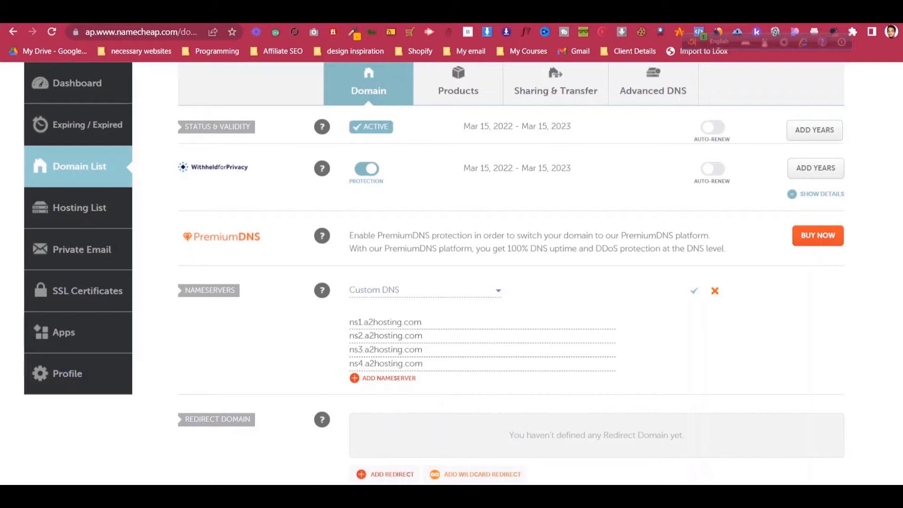
- Save the four custom nameservers and reload the Namecheap page
{"action": "key", "text": "Return"}
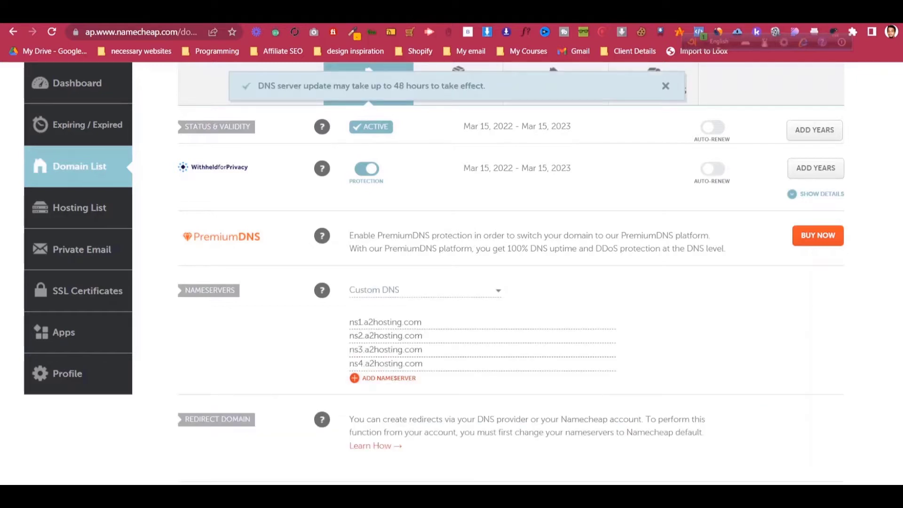
{"action": "scroll", "coordinate": [510, 273], "scroll_direction": "up", "scroll_amount": 4}
{"action": "scroll", "coordinate": [511, 272], "scroll_direction": "down", "scroll_amount": 5}
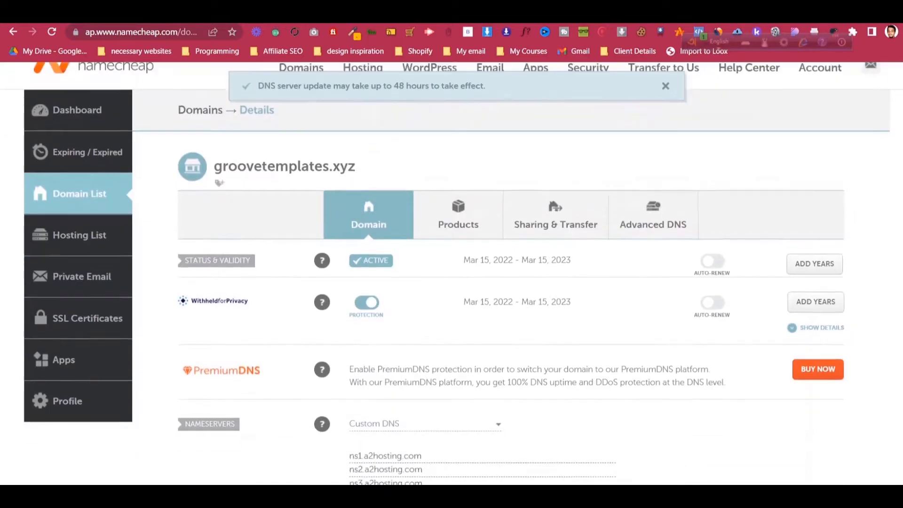
{"action": "scroll", "coordinate": [511, 273], "scroll_direction": "up", "scroll_amount": 5}
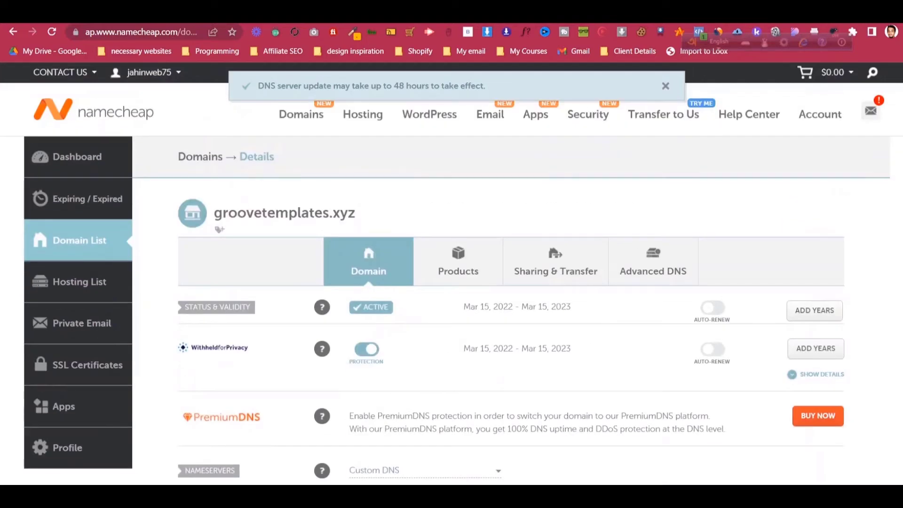
{"action": "key", "text": "F5"}
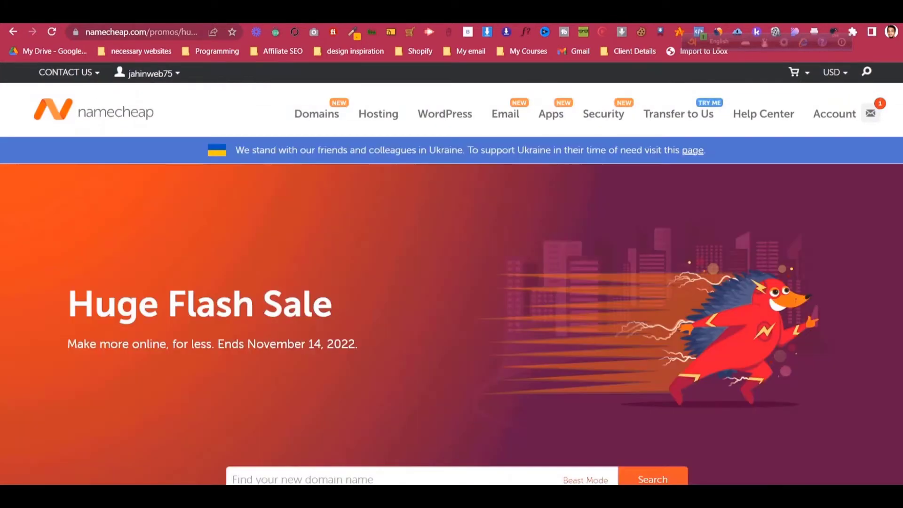
- Go from the connection details to the My Domains list in the A2 Hosting portal
{"action": "key", "text": "ctrl+Tab"}
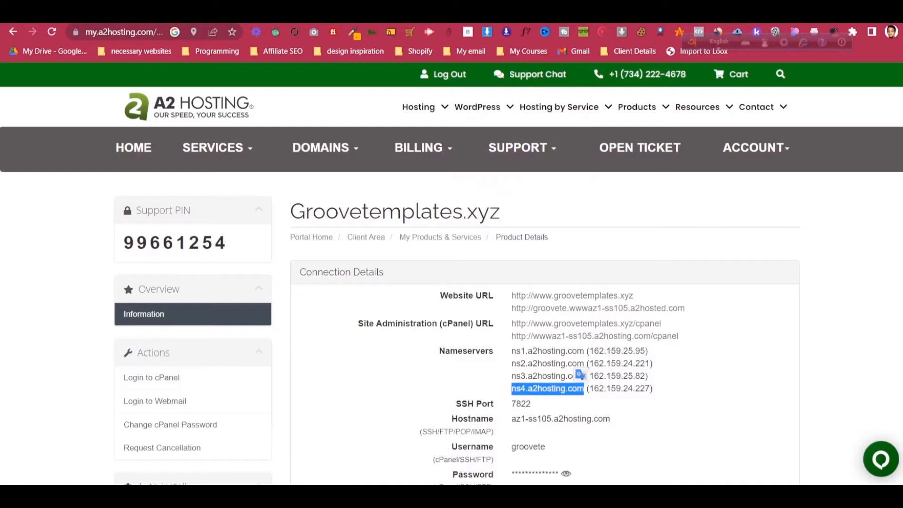
{"action": "left_click", "coordinate": [312, 237]}
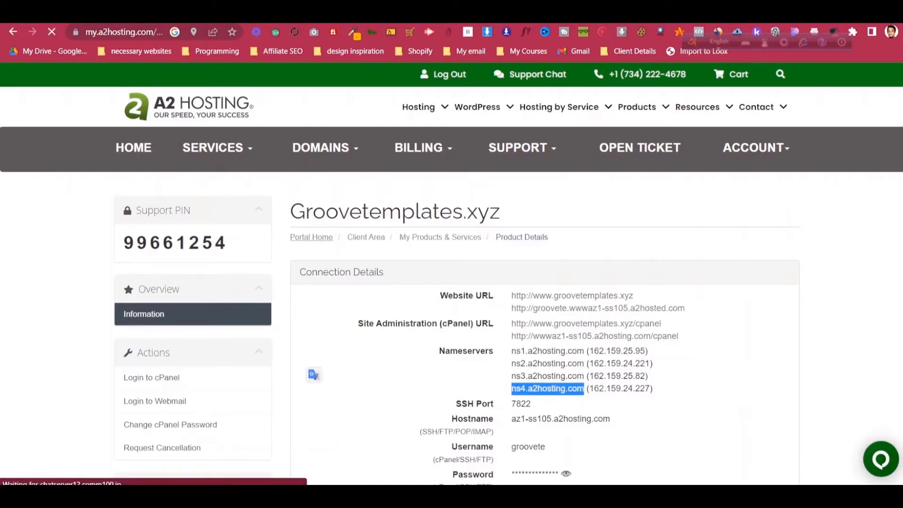
{"action": "scroll", "coordinate": [312, 238], "scroll_direction": "down", "scroll_amount": 2}
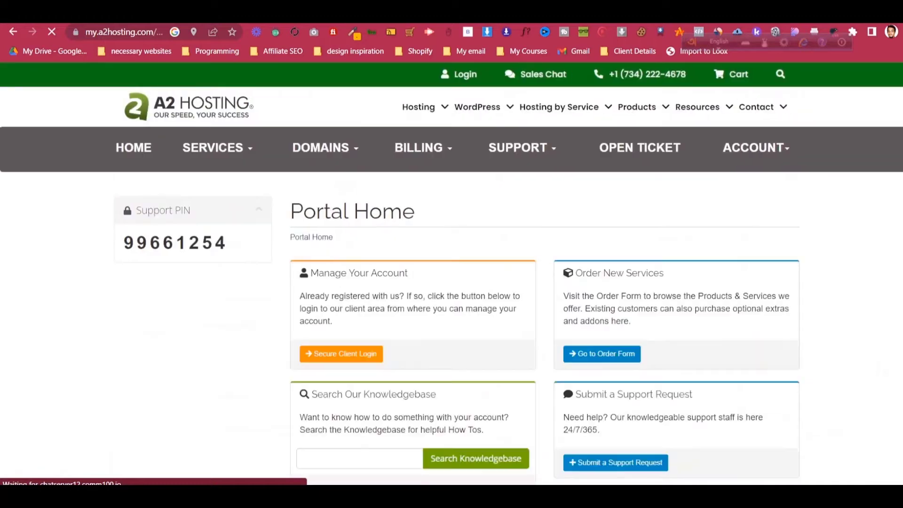
{"action": "scroll", "coordinate": [451, 274], "scroll_direction": "down", "scroll_amount": 5}
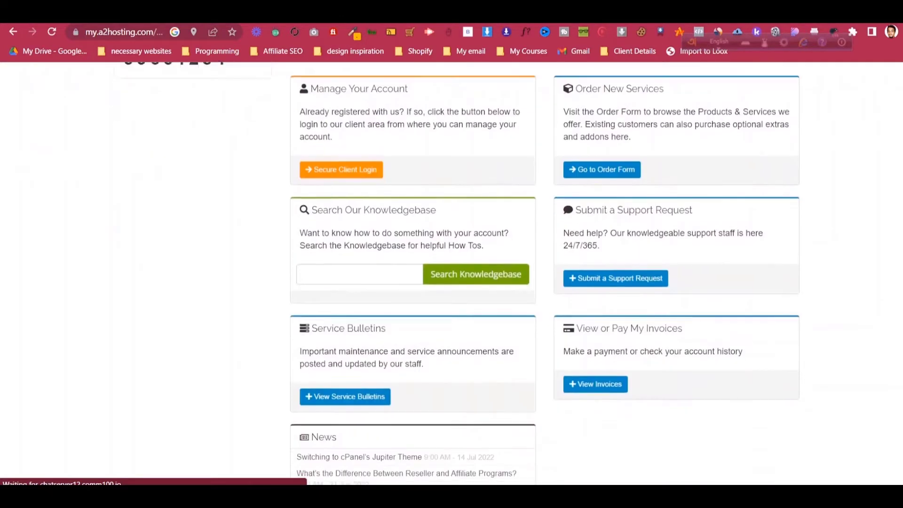
{"action": "scroll", "coordinate": [451, 273], "scroll_direction": "up", "scroll_amount": 5}
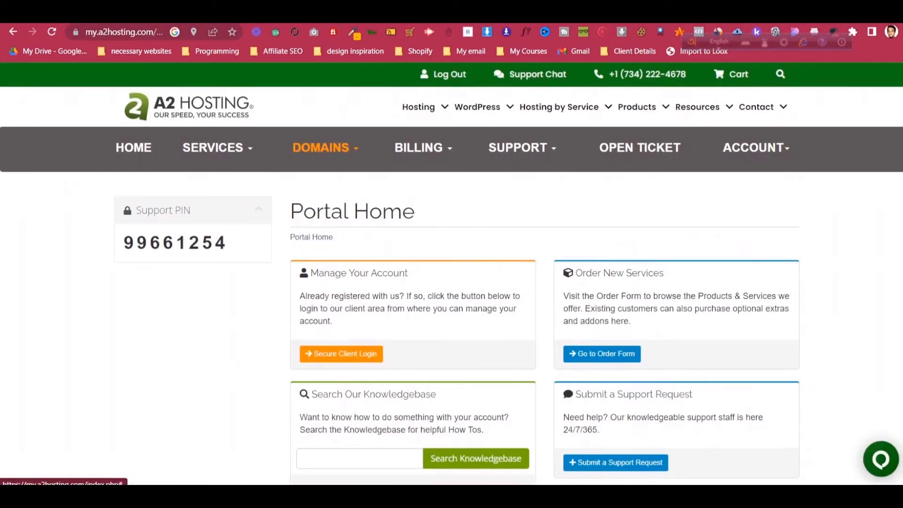
{"action": "left_click", "coordinate": [322, 148]}
{"action": "left_click", "coordinate": [326, 185]}
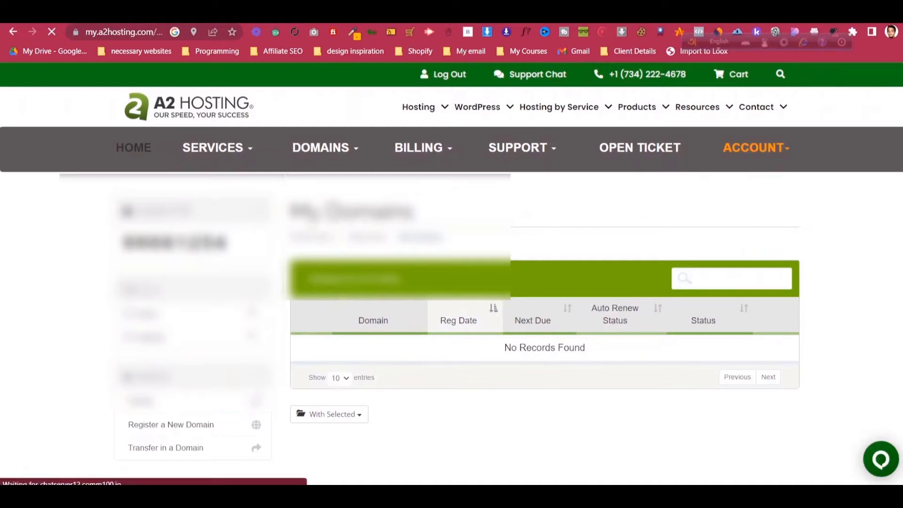
- Log into cPanel for groovetemplates.xyz from its cPanel Quick Login row
{"action": "scroll", "coordinate": [451, 282], "scroll_direction": "down", "scroll_amount": 4}
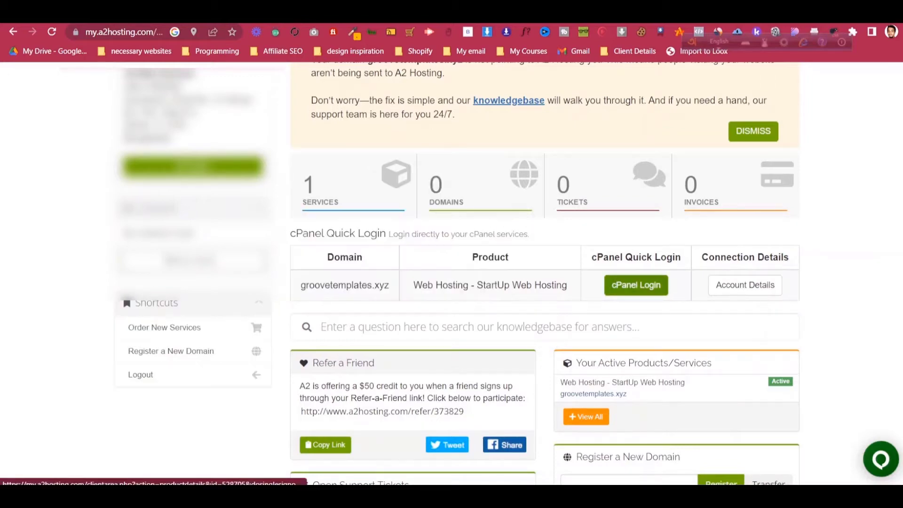
{"action": "scroll", "coordinate": [540, 326], "scroll_direction": "up", "scroll_amount": 1}
{"action": "scroll", "coordinate": [451, 275], "scroll_direction": "up", "scroll_amount": 2}
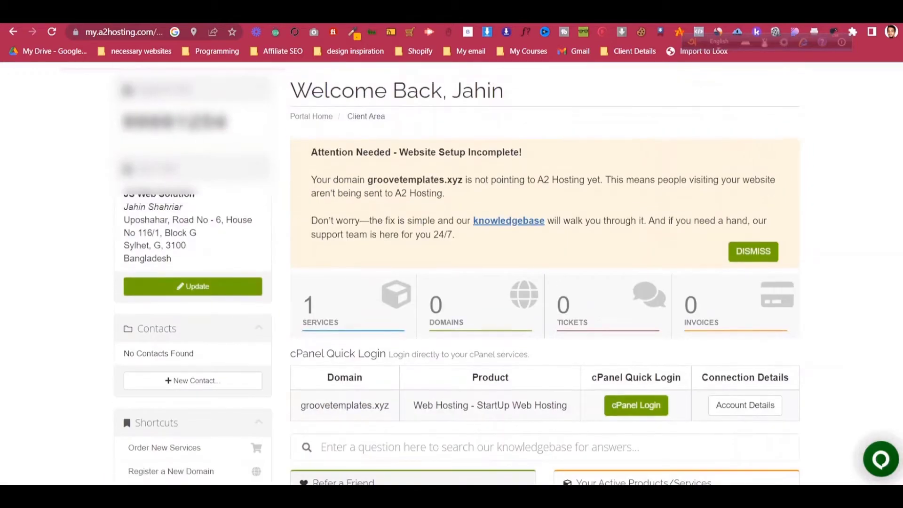
{"action": "scroll", "coordinate": [451, 275], "scroll_direction": "down", "scroll_amount": 5}
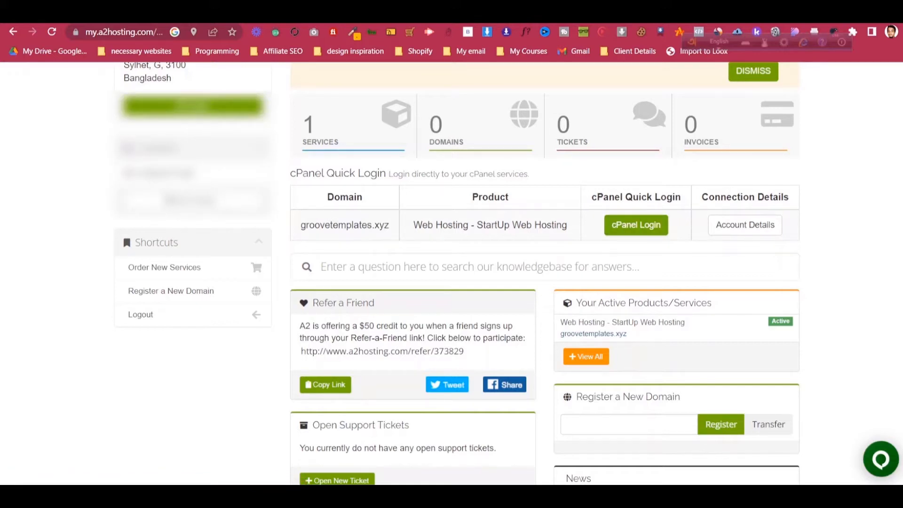
{"action": "scroll", "coordinate": [451, 272], "scroll_direction": "up", "scroll_amount": 3}
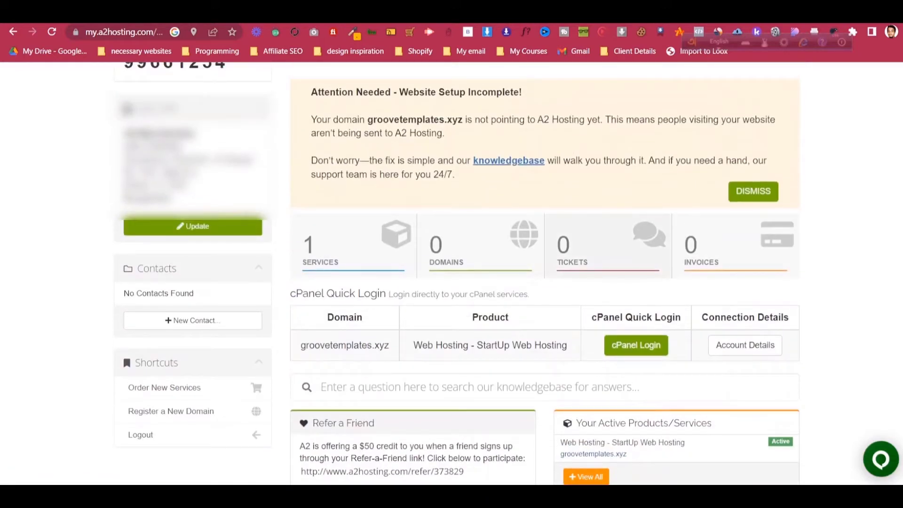
{"action": "left_click", "coordinate": [636, 345]}
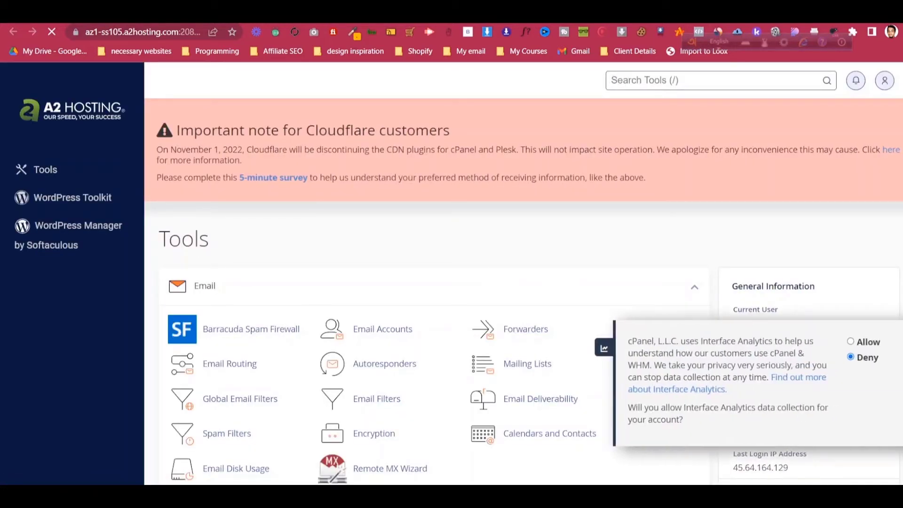
- Close the Interface Analytics prompt and open WordPress Manager by Softaculous from the sidebar
{"action": "left_click", "coordinate": [604, 348]}
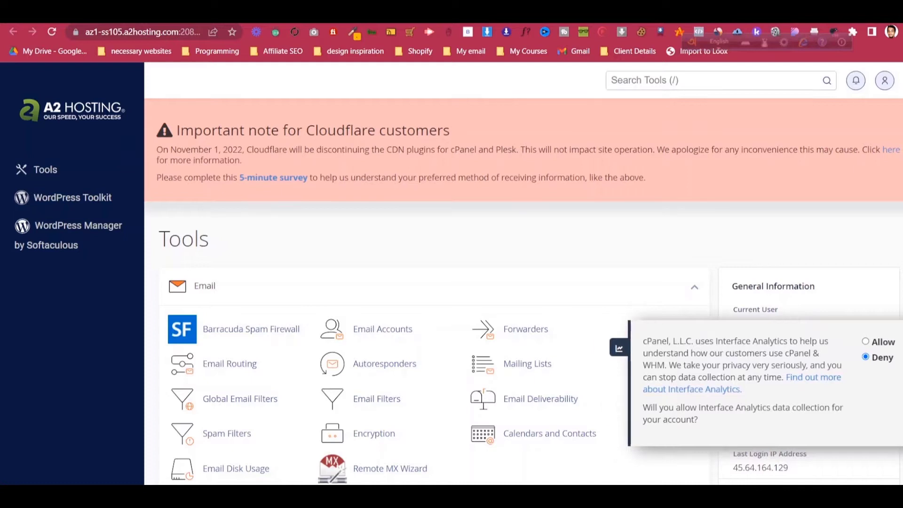
{"action": "scroll", "coordinate": [523, 291], "scroll_direction": "down", "scroll_amount": 1}
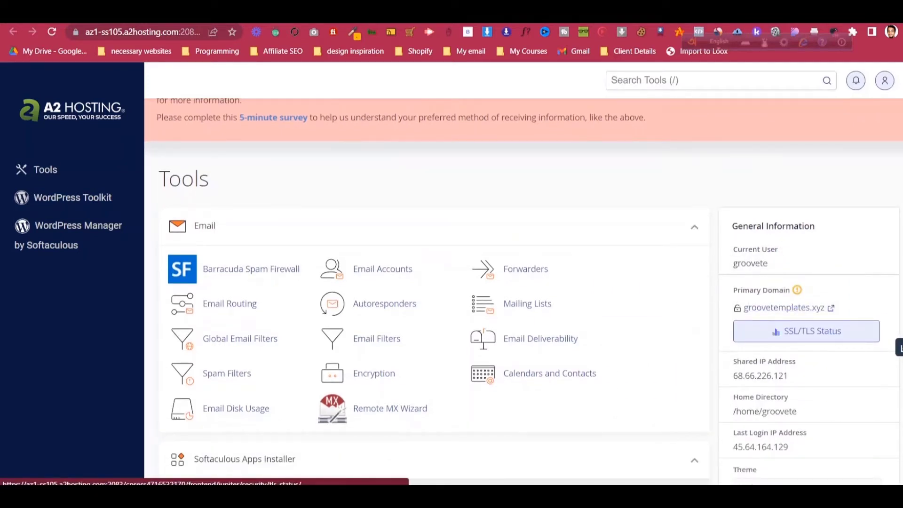
{"action": "mouse_move", "coordinate": [737, 308]}
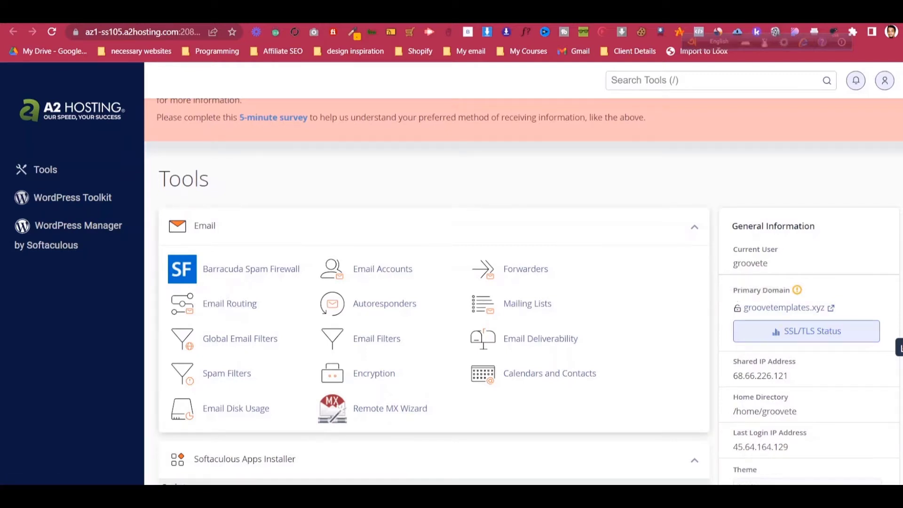
{"action": "left_click", "coordinate": [245, 459]}
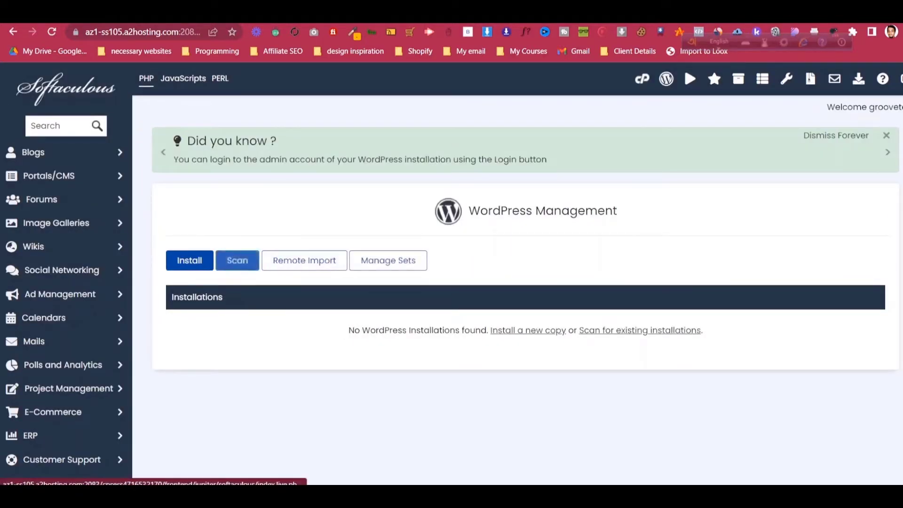
{"action": "left_click", "coordinate": [189, 261]}
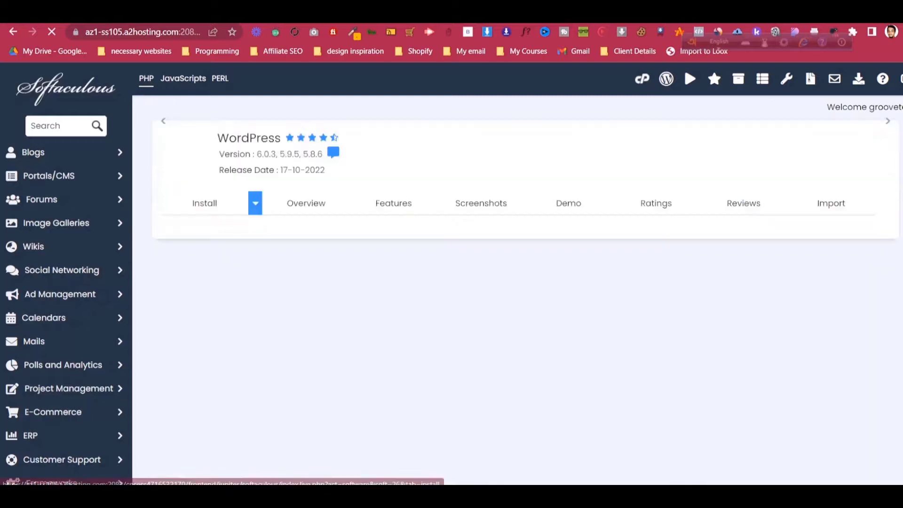
{"action": "scroll", "coordinate": [517, 282], "scroll_direction": "down", "scroll_amount": 3}
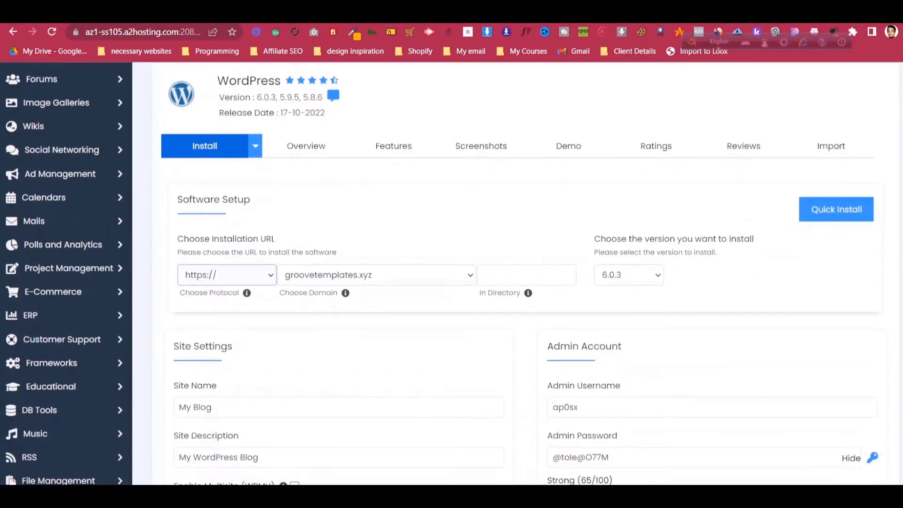
{"action": "left_click", "coordinate": [225, 274]}
{"action": "left_click", "coordinate": [225, 275]}
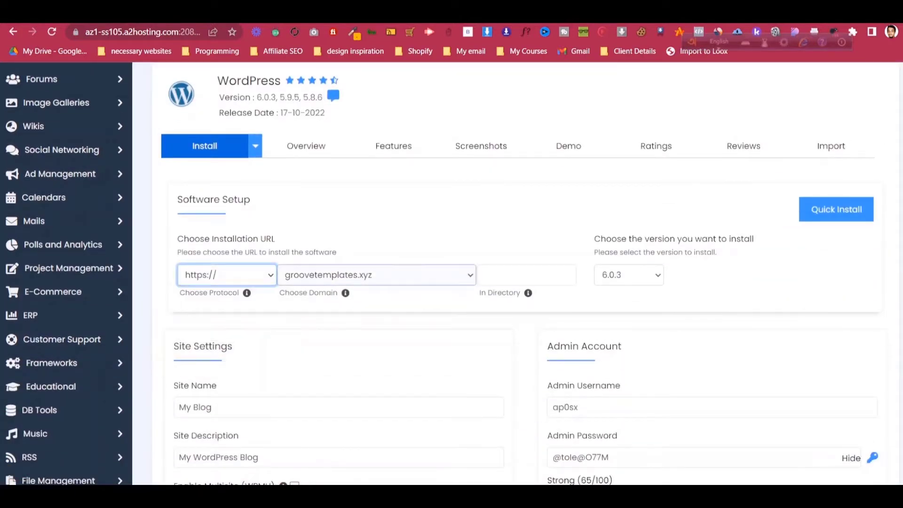
{"action": "left_click", "coordinate": [376, 274]}
{"action": "left_click", "coordinate": [376, 275]}
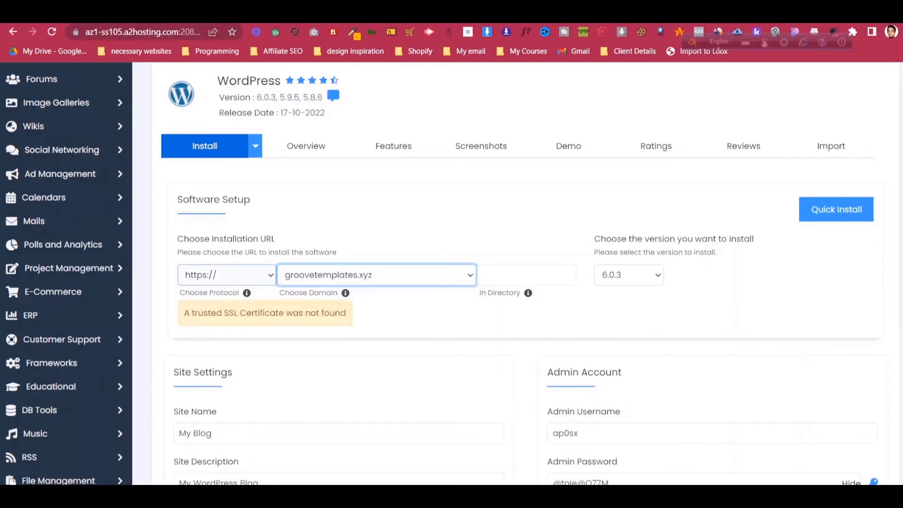
{"action": "left_click", "coordinate": [226, 275]}
{"action": "left_click", "coordinate": [216, 319]}
{"action": "left_click", "coordinate": [376, 274]}
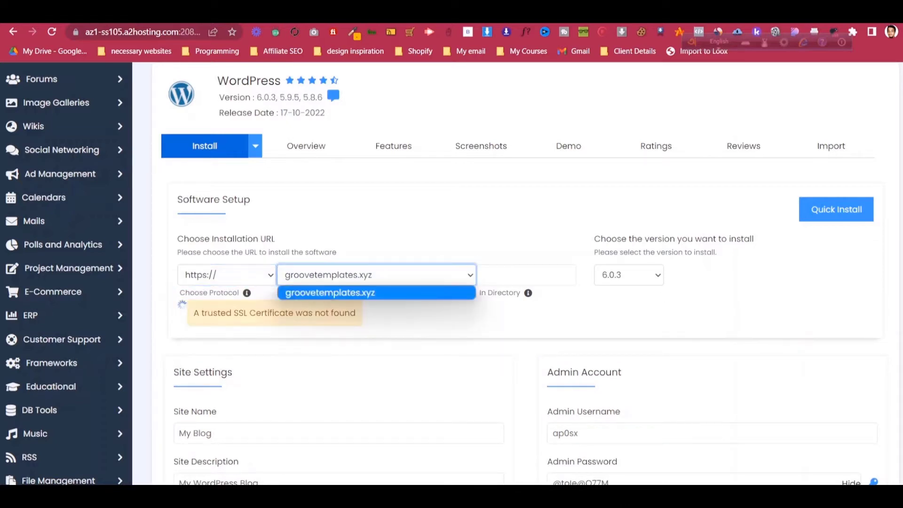
{"action": "left_click", "coordinate": [376, 292]}
{"action": "left_click", "coordinate": [423, 313]}
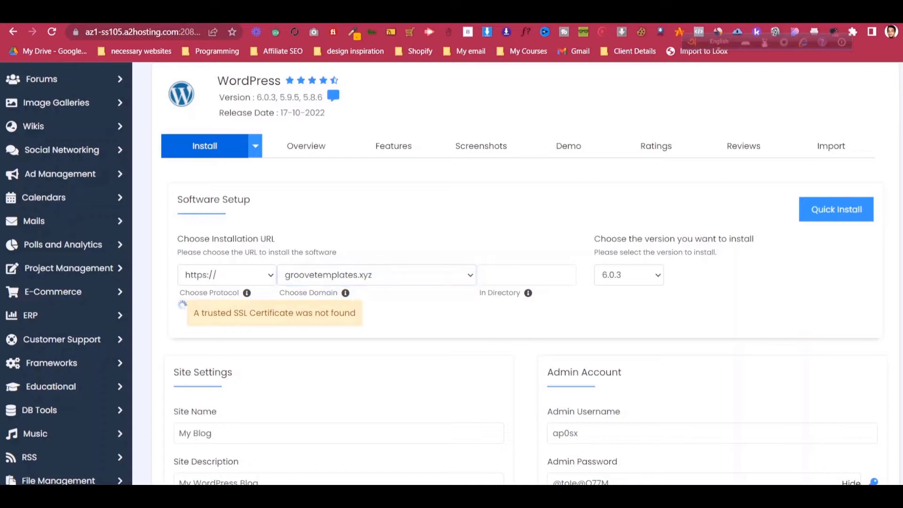
{"action": "left_click", "coordinate": [227, 275]}
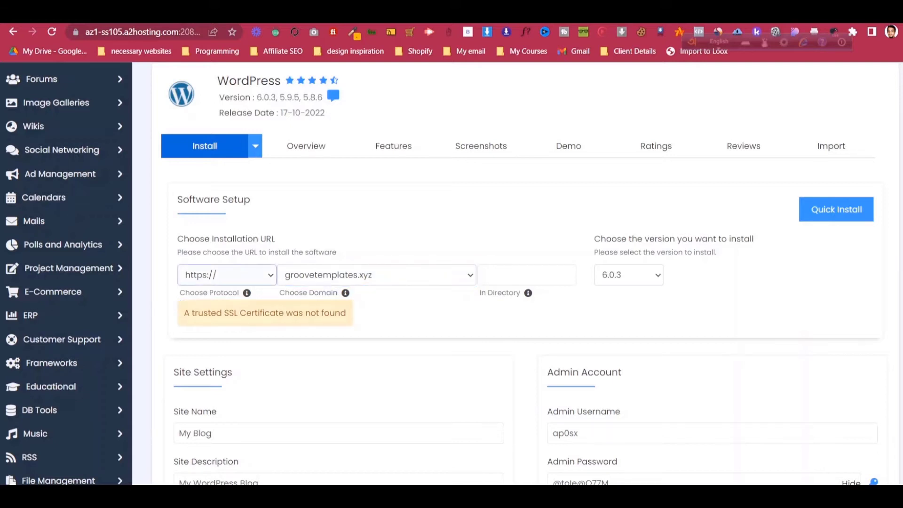
{"action": "left_click", "coordinate": [216, 324]}
- Review the generated admin username and password, leaving both unchanged
{"action": "scroll", "coordinate": [517, 273], "scroll_direction": "up", "scroll_amount": 3}
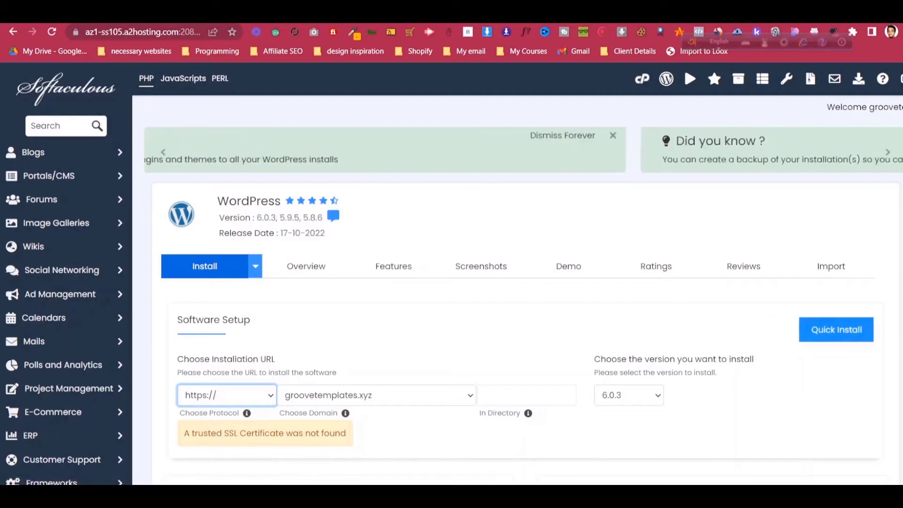
{"action": "scroll", "coordinate": [517, 272], "scroll_direction": "down", "scroll_amount": 5}
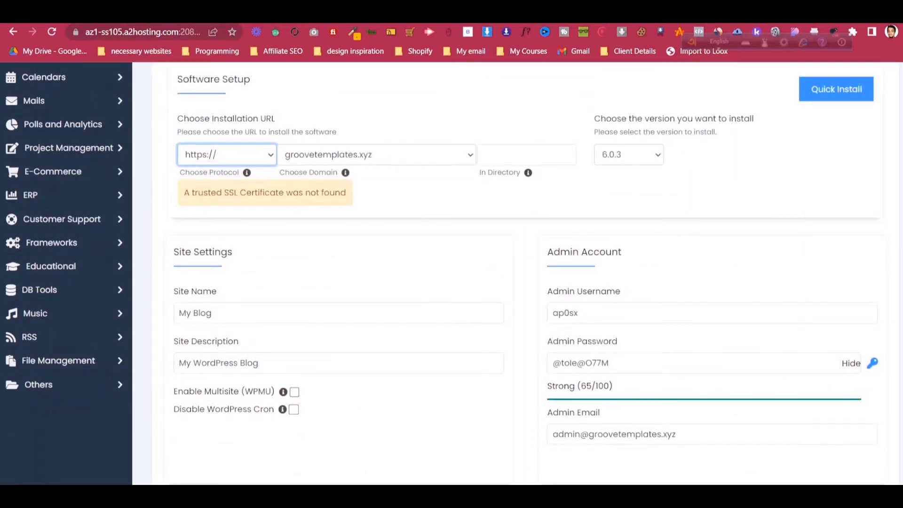
{"action": "scroll", "coordinate": [517, 272], "scroll_direction": "up", "scroll_amount": 3}
{"action": "scroll", "coordinate": [517, 272], "scroll_direction": "down", "scroll_amount": 4}
{"action": "left_click", "coordinate": [611, 253]}
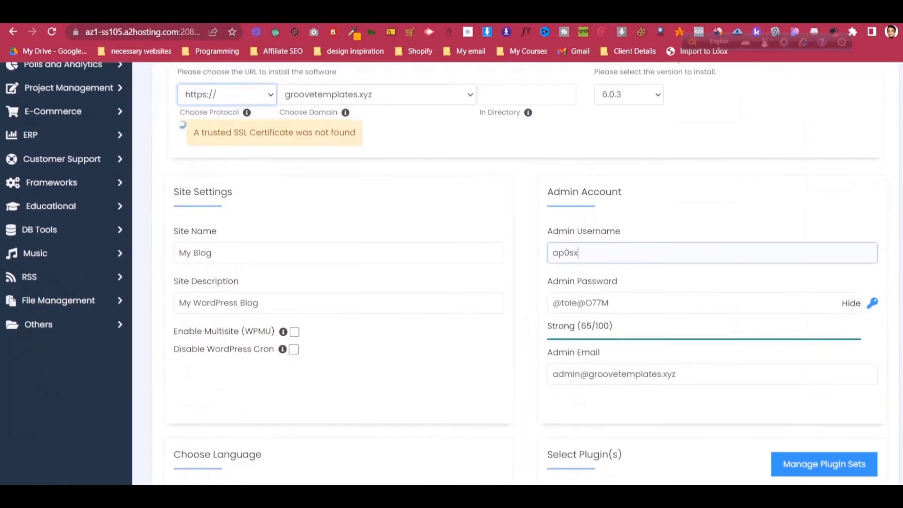
{"action": "double_click", "coordinate": [611, 253]}
{"action": "left_click_drag", "start_coordinate": [611, 303], "coordinate": [548, 303]}
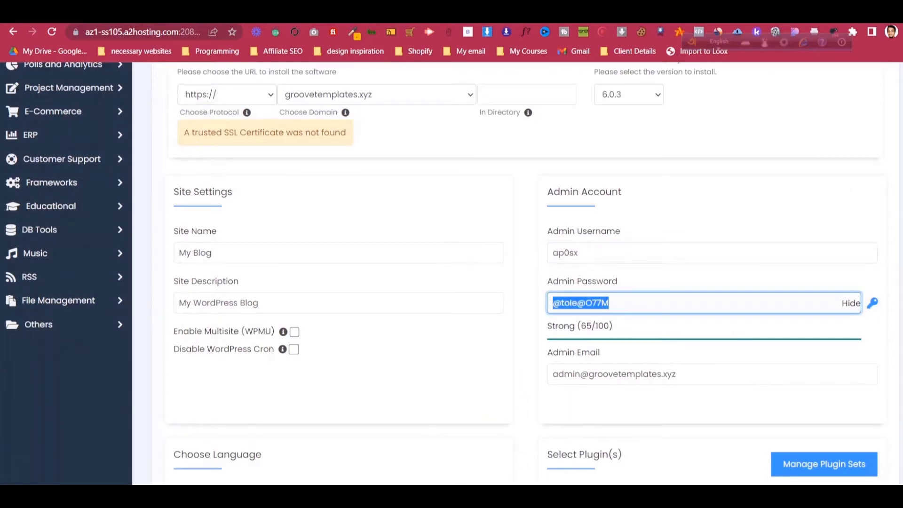
{"action": "left_click", "coordinate": [525, 325]}
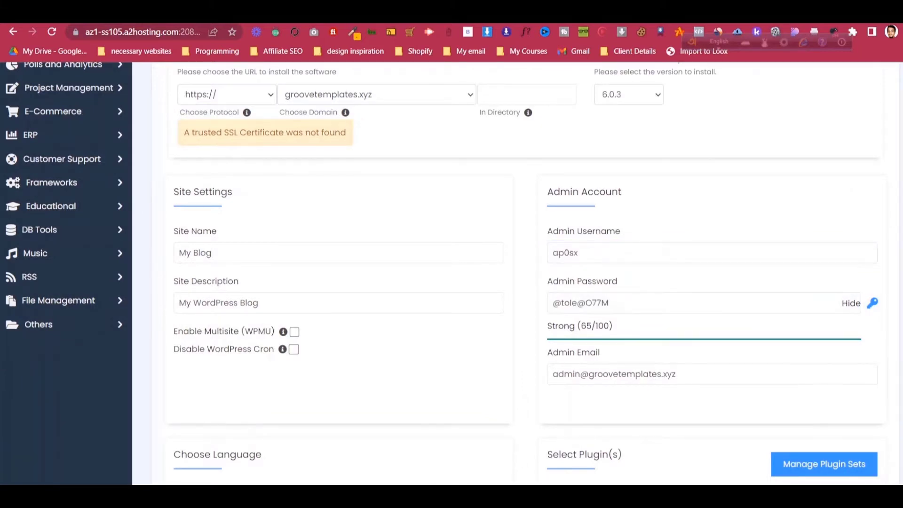
{"action": "scroll", "coordinate": [444, 274], "scroll_direction": "up", "scroll_amount": 1}
{"action": "left_click", "coordinate": [226, 154]}
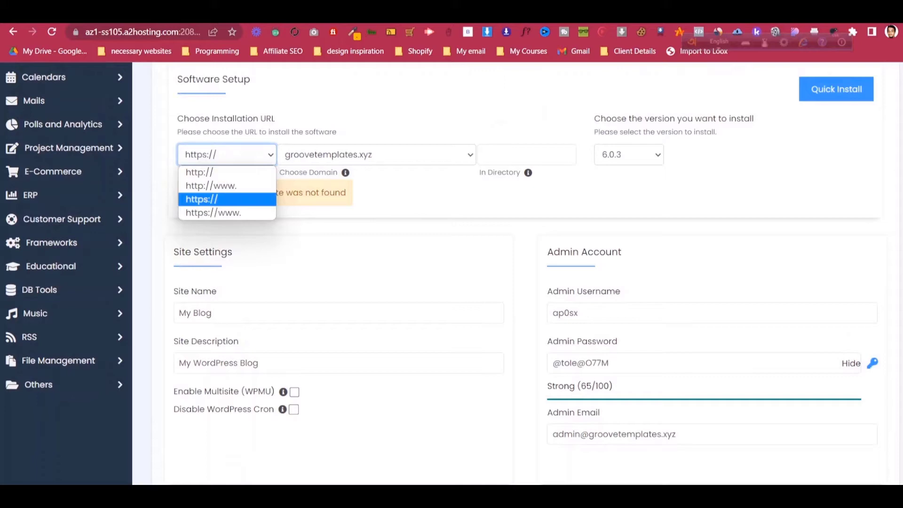
{"action": "left_click", "coordinate": [227, 199]}
{"action": "left_click", "coordinate": [404, 200]}
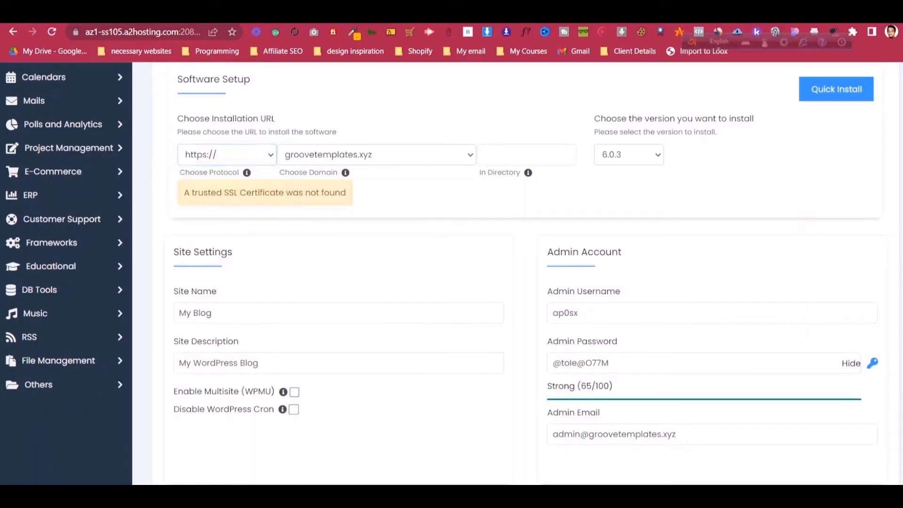
{"action": "scroll", "coordinate": [445, 274], "scroll_direction": "down", "scroll_amount": 2}
{"action": "scroll", "coordinate": [444, 274], "scroll_direction": "down", "scroll_amount": 2}
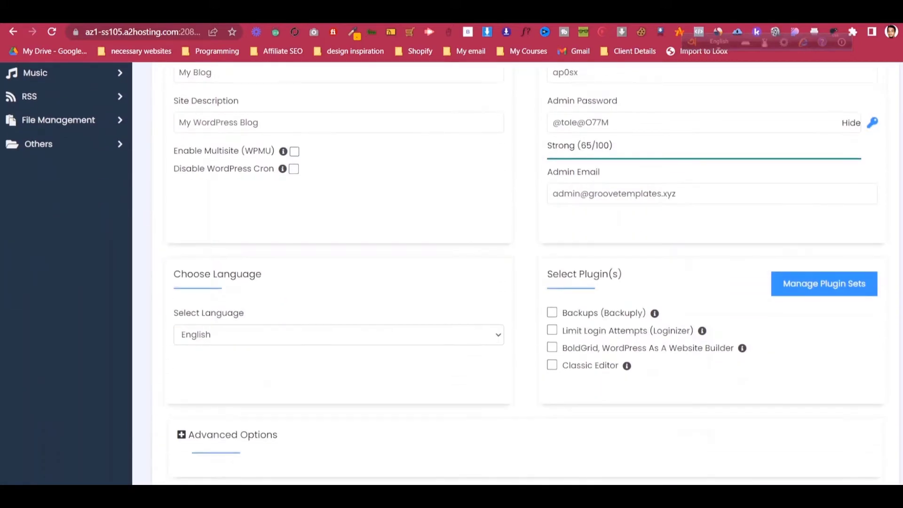
{"action": "scroll", "coordinate": [445, 274], "scroll_direction": "down", "scroll_amount": 3}
{"action": "scroll", "coordinate": [444, 274], "scroll_direction": "up", "scroll_amount": 4}
{"action": "scroll", "coordinate": [445, 274], "scroll_direction": "up", "scroll_amount": 5}
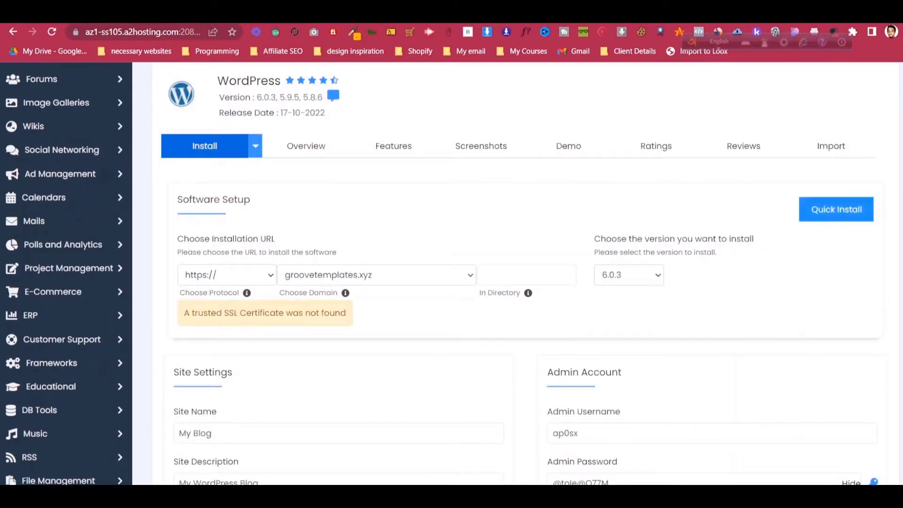
{"action": "left_click", "coordinate": [836, 210]}
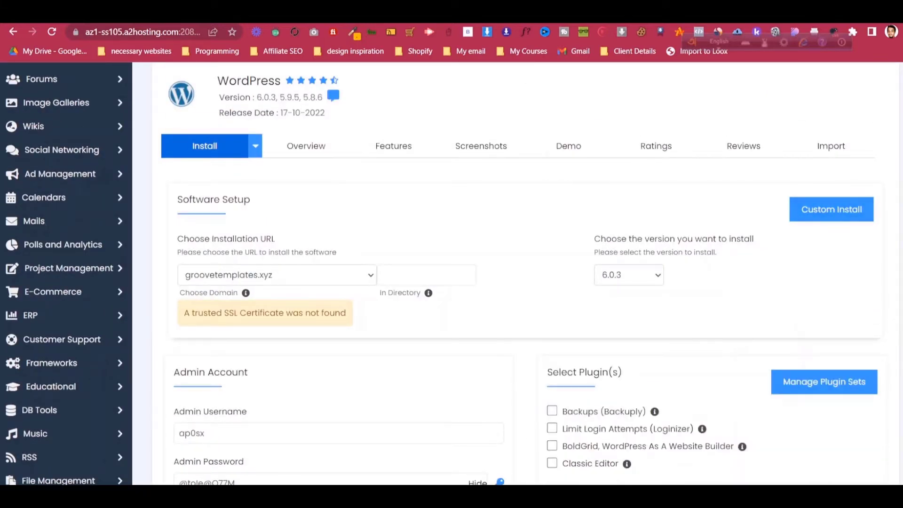
- Submit the install and allow it to overwrite existing files
{"action": "scroll", "coordinate": [517, 272], "scroll_direction": "down", "scroll_amount": 5}
{"action": "left_click", "coordinate": [525, 322]}
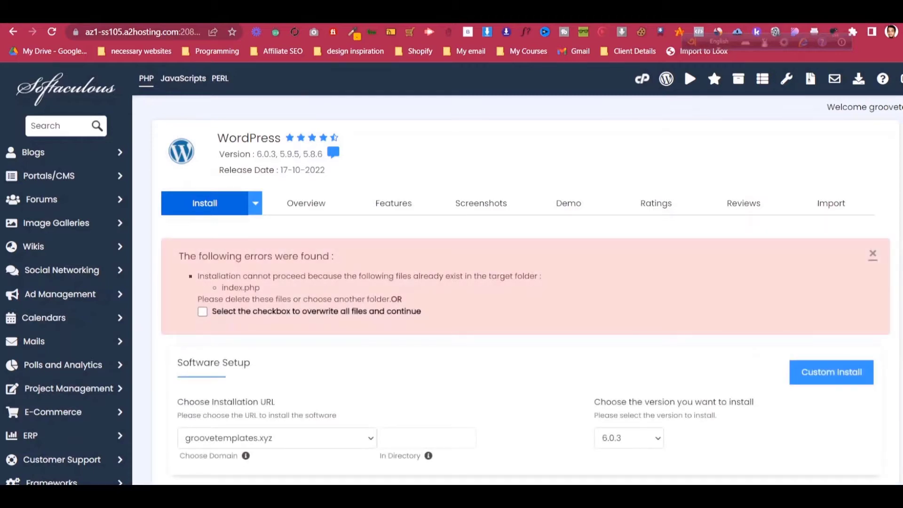
{"action": "left_click", "coordinate": [202, 311]}
{"action": "scroll", "coordinate": [518, 283], "scroll_direction": "down", "scroll_amount": 5}
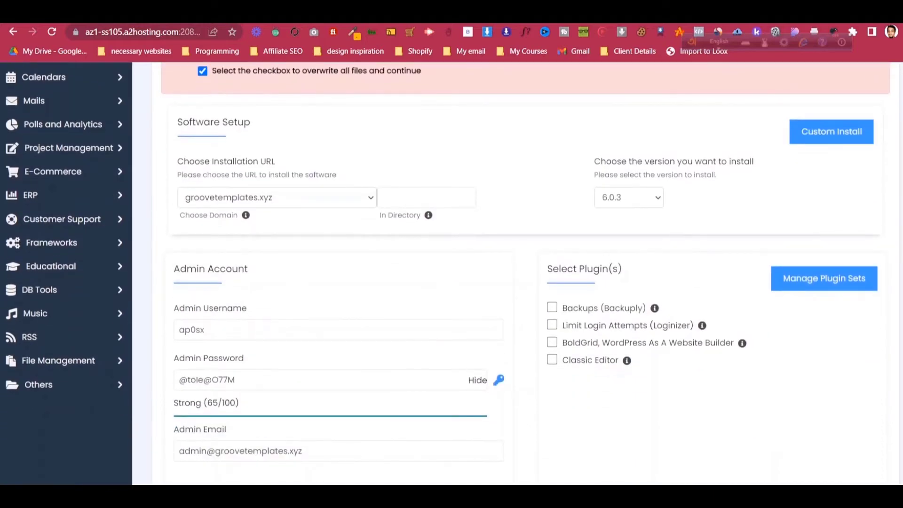
- Add the Backuply, Limit Login Attempts and Classic Editor plugins without BoldGrid, keeping groovetemplates.xyz
{"action": "left_click", "coordinate": [551, 307]}
{"action": "scroll", "coordinate": [552, 307], "scroll_direction": "down", "scroll_amount": 3}
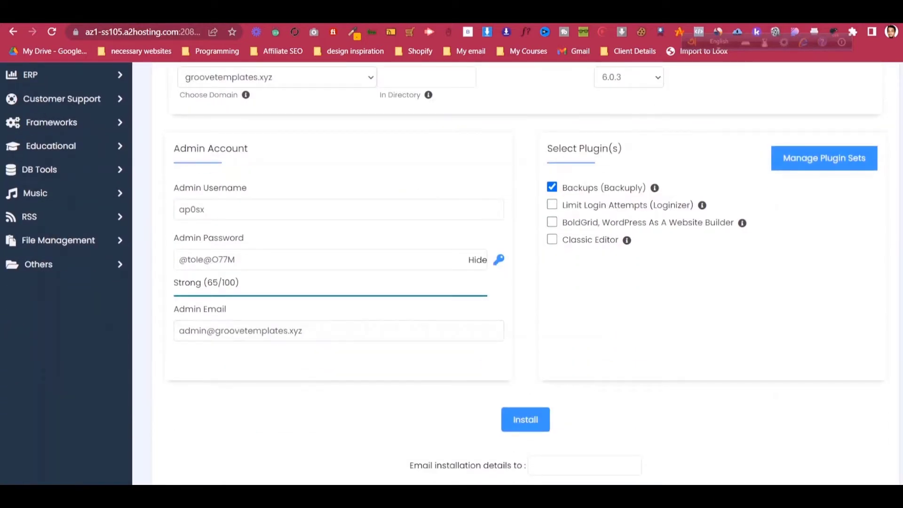
{"action": "left_click", "coordinate": [551, 205]}
{"action": "left_click", "coordinate": [551, 222]}
{"action": "left_click", "coordinate": [552, 240]}
{"action": "left_click", "coordinate": [551, 222]}
{"action": "scroll", "coordinate": [448, 270], "scroll_direction": "up", "scroll_amount": 4}
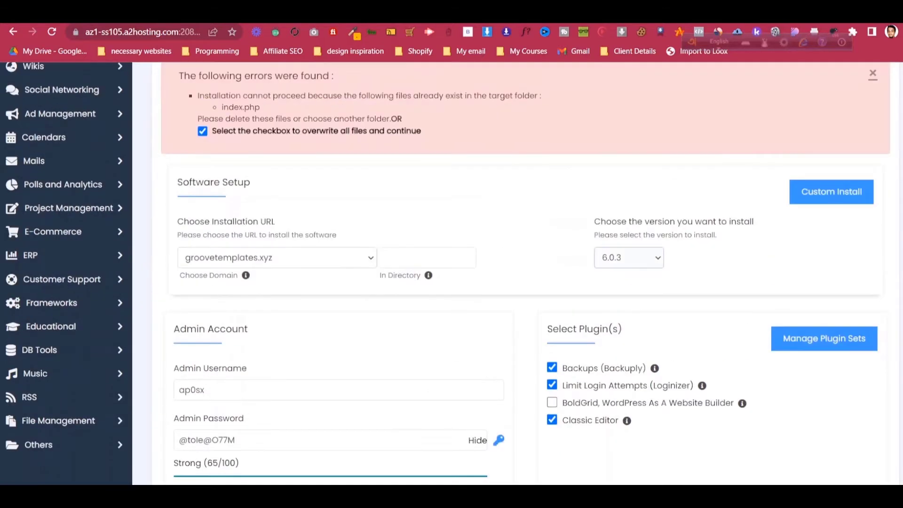
{"action": "left_click", "coordinate": [350, 259]}
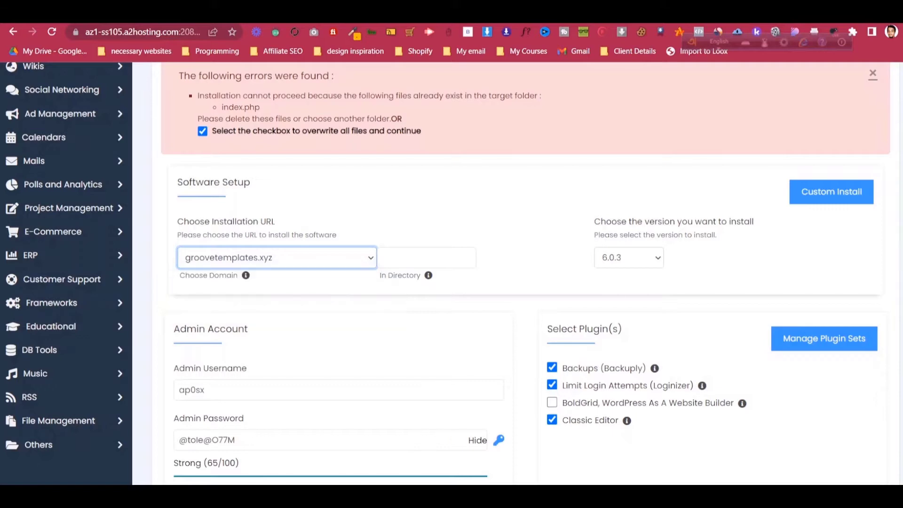
{"action": "scroll", "coordinate": [518, 283], "scroll_direction": "up", "scroll_amount": 1}
{"action": "scroll", "coordinate": [517, 282], "scroll_direction": "down", "scroll_amount": 6}
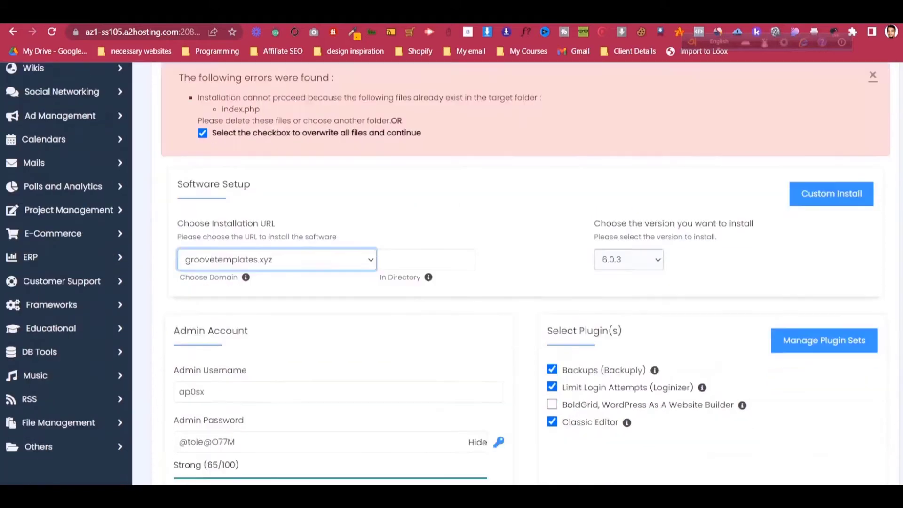
{"action": "scroll", "coordinate": [517, 282], "scroll_direction": "up", "scroll_amount": 1}
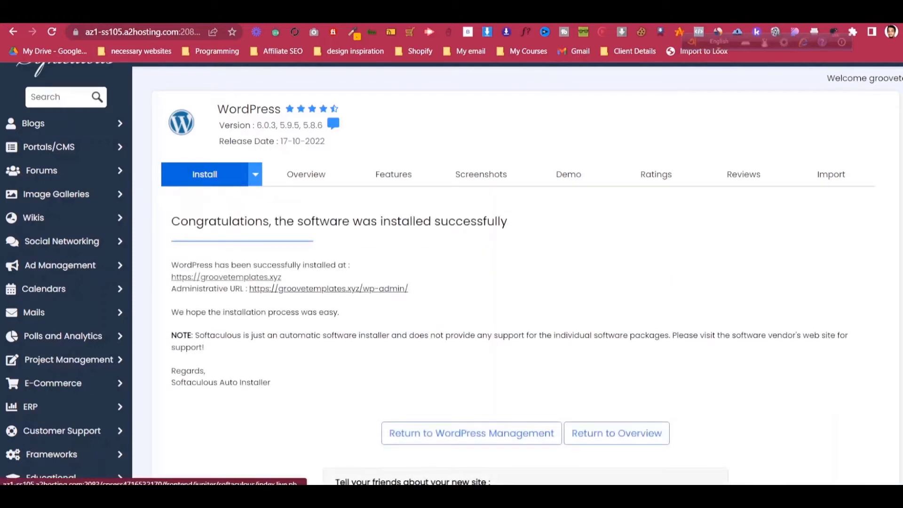
- Open the new site's admin link and compare the groovetemplates.xyz tab with the success page
{"action": "left_click", "coordinate": [328, 289]}
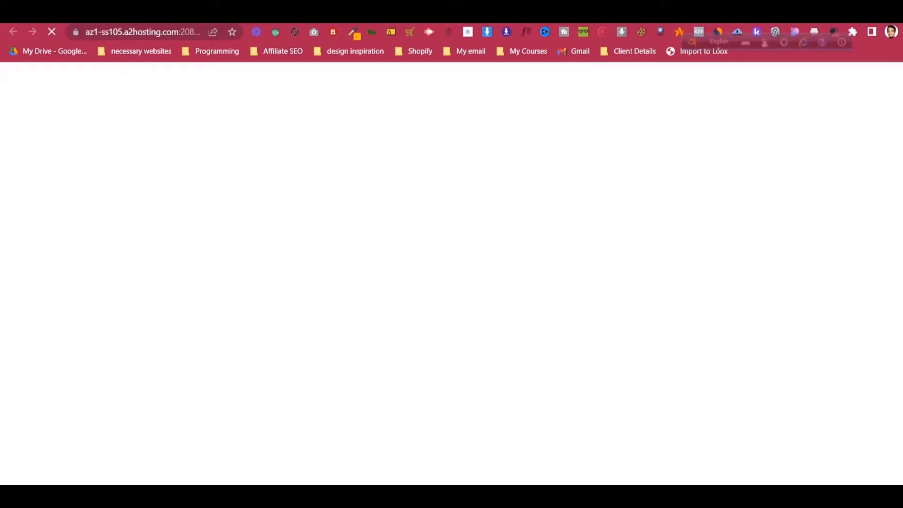
{"action": "left_click", "coordinate": [442, 15]}
{"action": "scroll", "coordinate": [517, 273], "scroll_direction": "down", "scroll_amount": 3}
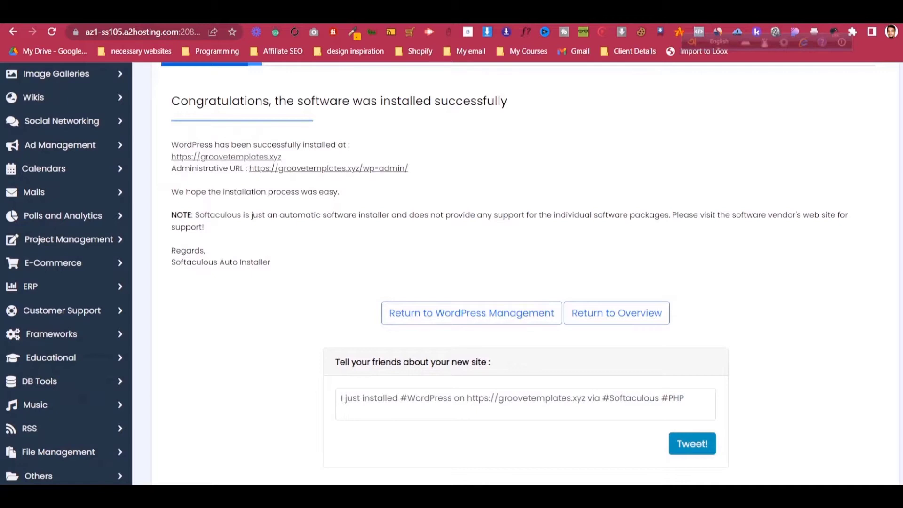
{"action": "left_click", "coordinate": [532, 14]}
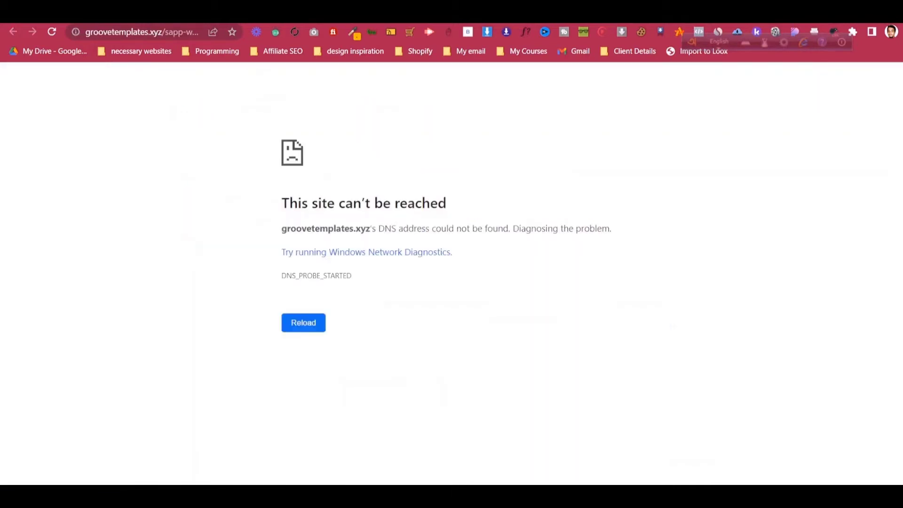
{"action": "left_click", "coordinate": [442, 14]}
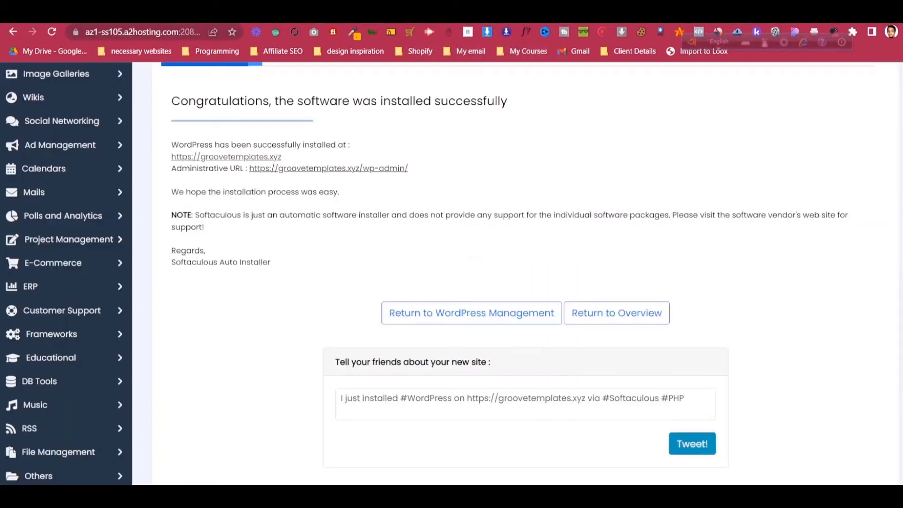
{"action": "left_click", "coordinate": [532, 14]}
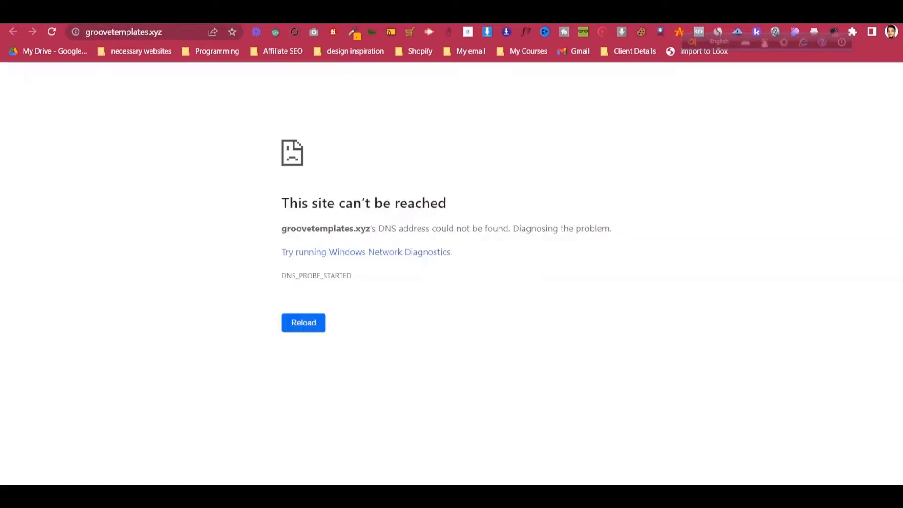
{"action": "left_click", "coordinate": [442, 14]}
{"action": "scroll", "coordinate": [517, 273], "scroll_direction": "down", "scroll_amount": 2}
{"action": "scroll", "coordinate": [517, 273], "scroll_direction": "up", "scroll_amount": 5}
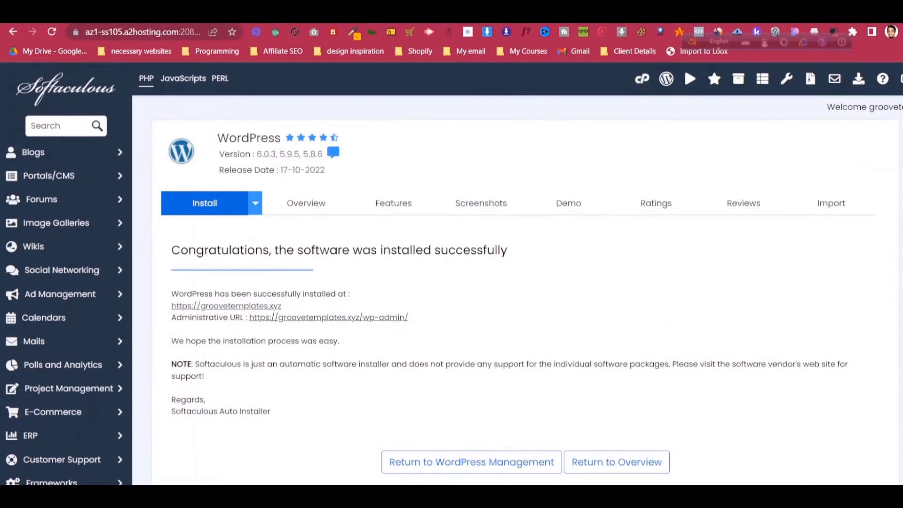
- Check the WordPress overview, return to the install results, and reload groovetemplates.xyz
{"action": "left_click", "coordinate": [306, 203]}
{"action": "scroll", "coordinate": [517, 272], "scroll_direction": "down", "scroll_amount": 6}
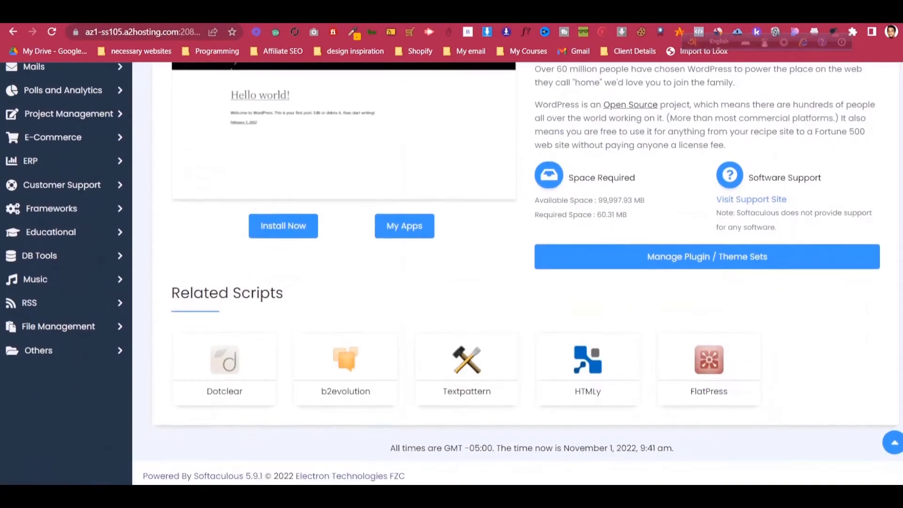
{"action": "scroll", "coordinate": [518, 273], "scroll_direction": "up", "scroll_amount": 6}
{"action": "left_click", "coordinate": [204, 203]}
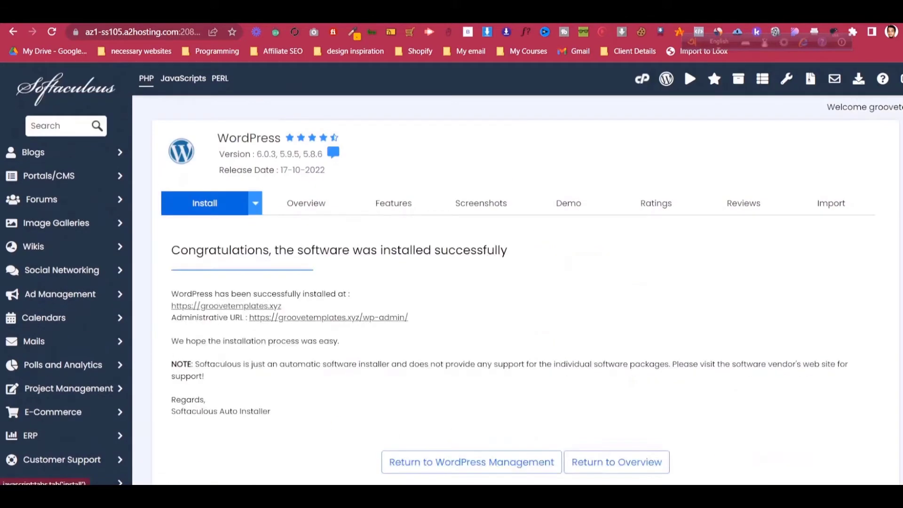
{"action": "scroll", "coordinate": [517, 273], "scroll_direction": "down", "scroll_amount": 1}
{"action": "scroll", "coordinate": [517, 273], "scroll_direction": "down", "scroll_amount": 4}
{"action": "scroll", "coordinate": [517, 272], "scroll_direction": "up", "scroll_amount": 5}
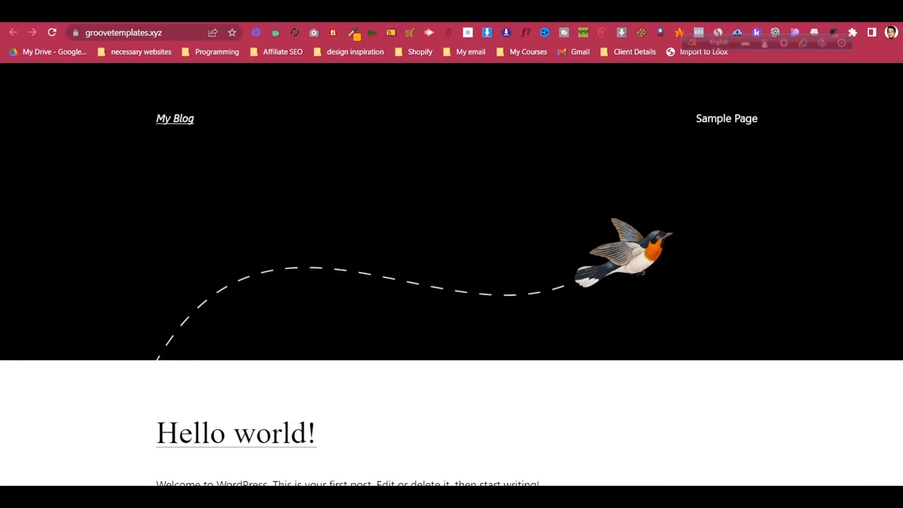
{"action": "left_click", "coordinate": [52, 32]}
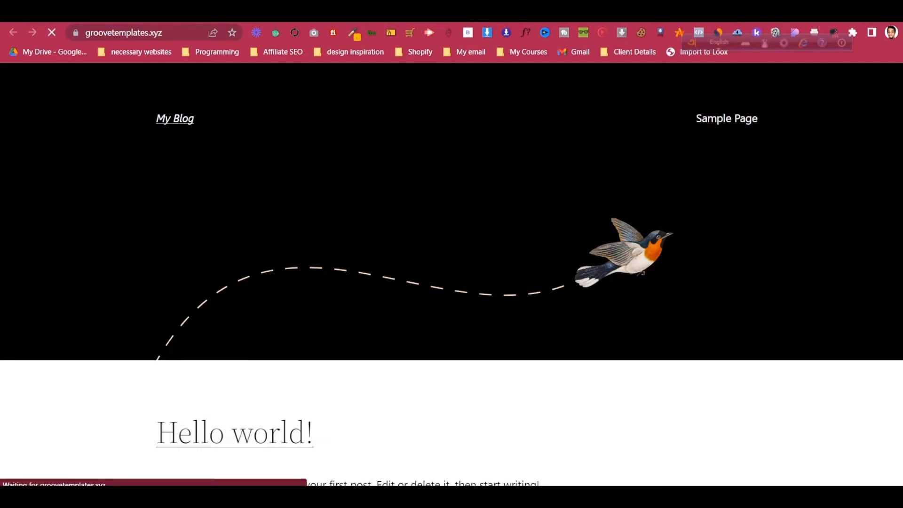
- Look over the blog's address and its front page
{"action": "key", "text": "ctrl+l"}
{"action": "double_click", "coordinate": [184, 32]}
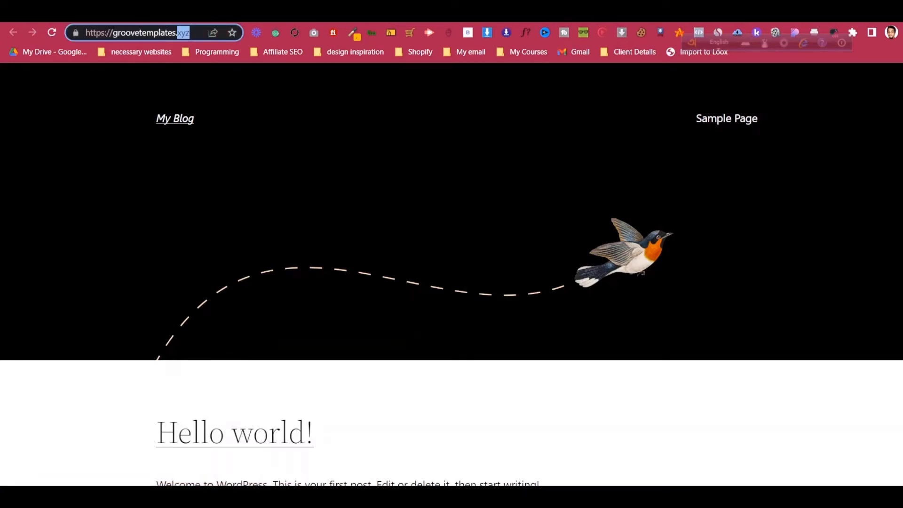
{"action": "left_click", "coordinate": [451, 211]}
{"action": "scroll", "coordinate": [451, 212], "scroll_direction": "down", "scroll_amount": 6}
{"action": "scroll", "coordinate": [451, 272], "scroll_direction": "up", "scroll_amount": 6}
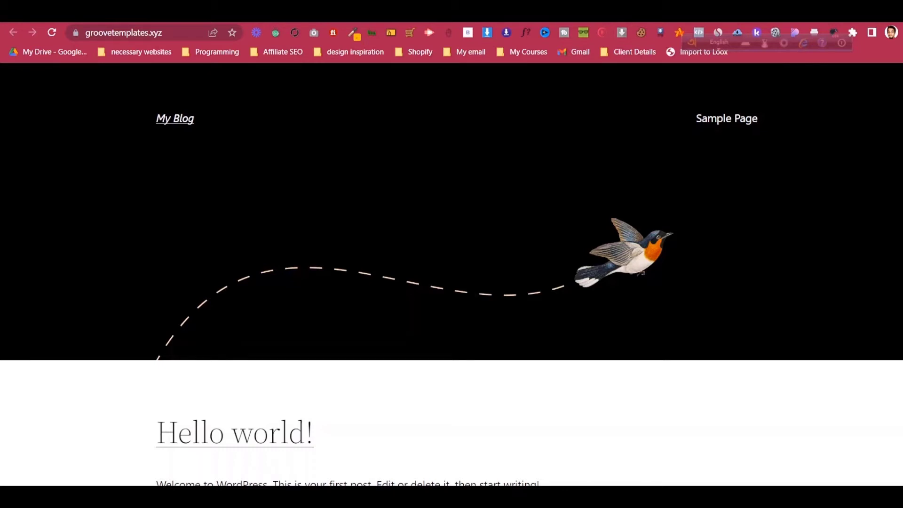
- Return to the Softaculous installation details tab and scroll toward Admin Account
{"action": "key", "text": "ctrl+a"}
{"action": "left_click", "coordinate": [162, 32]}
{"action": "left_click", "coordinate": [190, 32]}
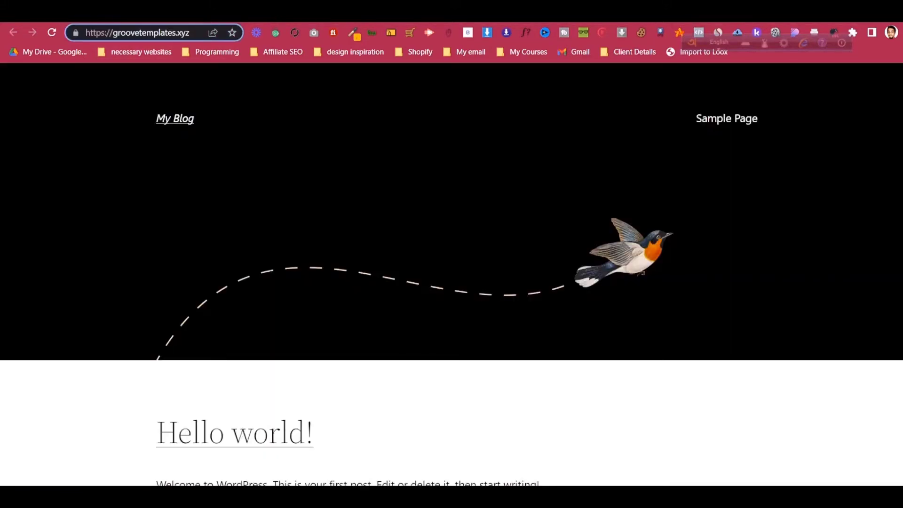
{"action": "key", "text": "ctrl+shift+Tab"}
{"action": "scroll", "coordinate": [518, 278], "scroll_direction": "down", "scroll_amount": 10}
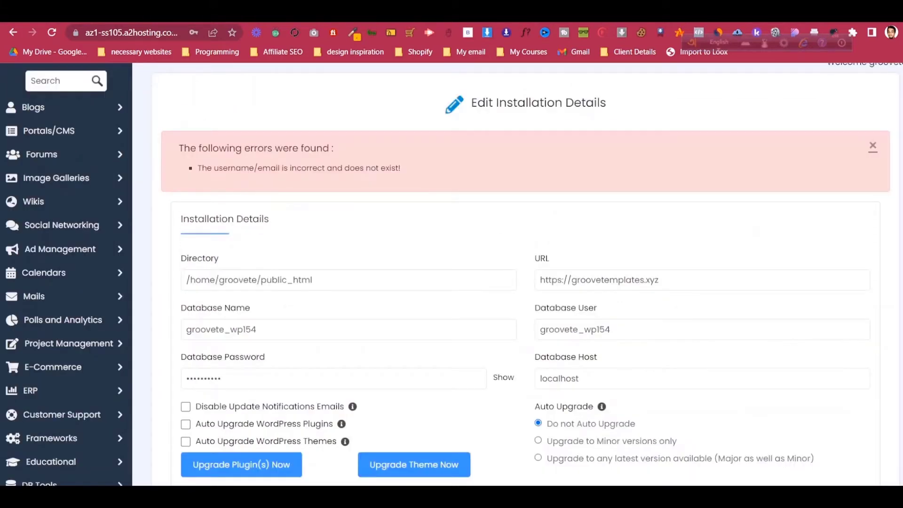
- Go back to WordPress Management and log in to the groovetemplates.xyz admin area
{"action": "scroll", "coordinate": [518, 278], "scroll_direction": "down", "scroll_amount": 20}
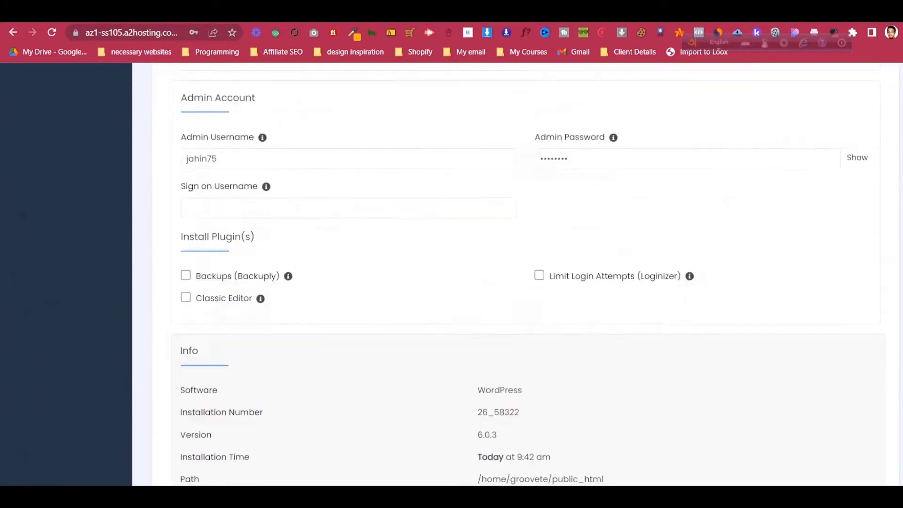
{"action": "left_click", "coordinate": [471, 388]}
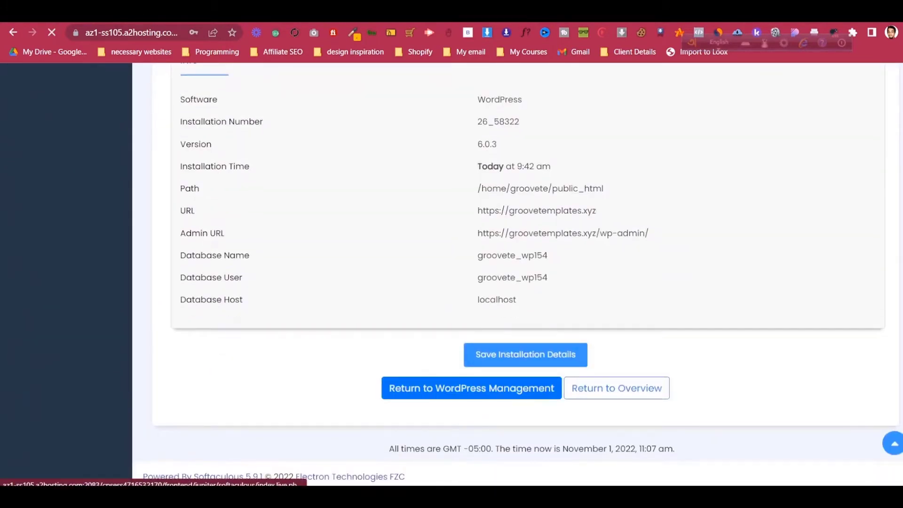
{"action": "scroll", "coordinate": [517, 277], "scroll_direction": "up", "scroll_amount": 6}
{"action": "scroll", "coordinate": [540, 272], "scroll_direction": "down", "scroll_amount": 4}
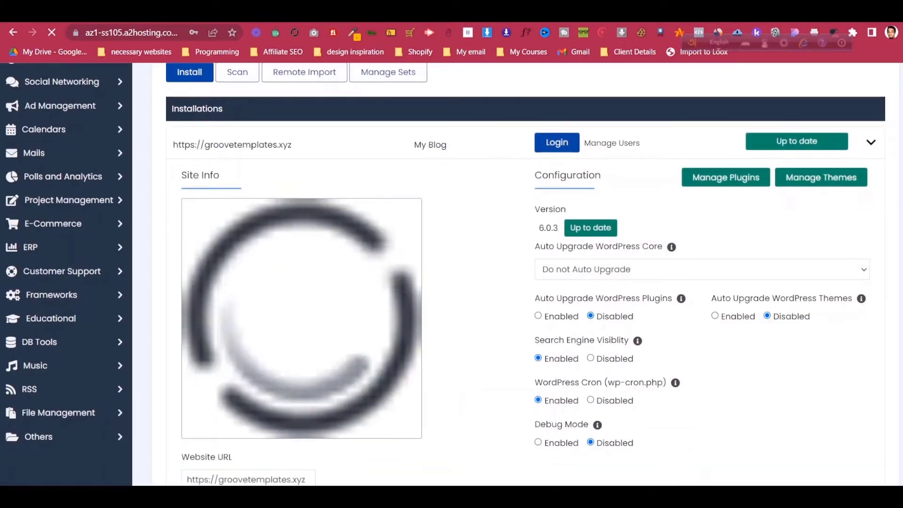
{"action": "scroll", "coordinate": [517, 273], "scroll_direction": "down", "scroll_amount": 5}
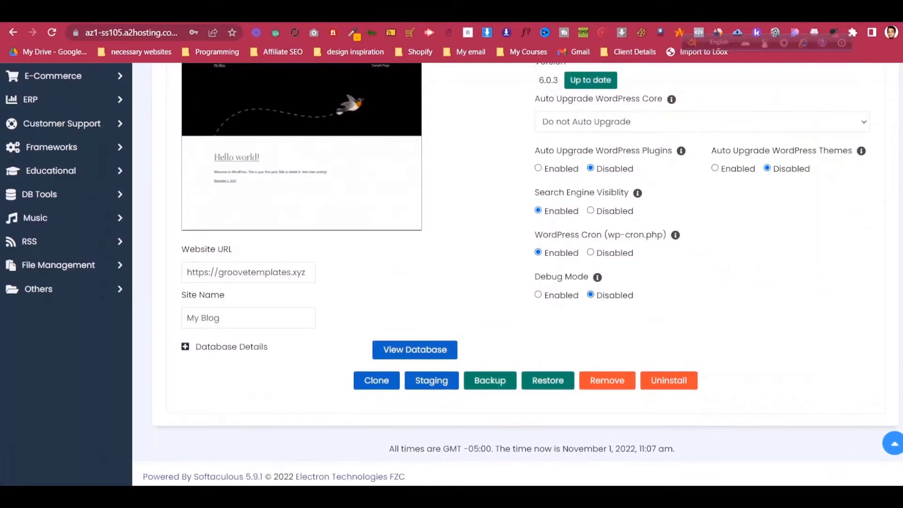
{"action": "scroll", "coordinate": [517, 272], "scroll_direction": "up", "scroll_amount": 5}
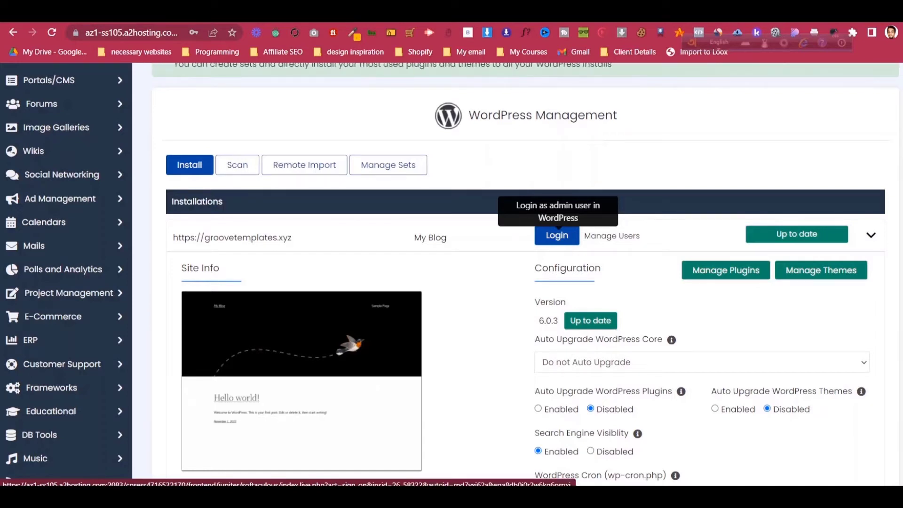
{"action": "left_click", "coordinate": [557, 236]}
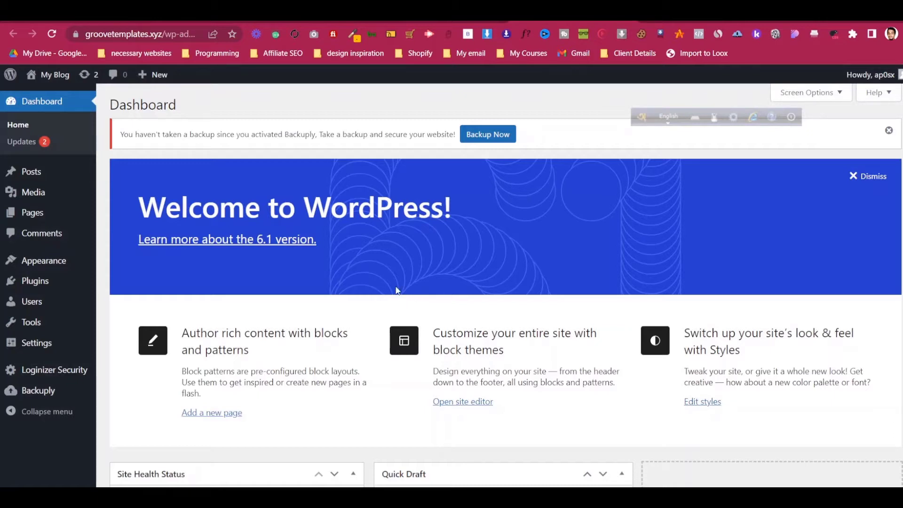
- Reach the groovetemplates.xyz admin Dashboard, which shows the Backuply no-backup notice
{"action": "mouse_move", "coordinate": [55, 82]}
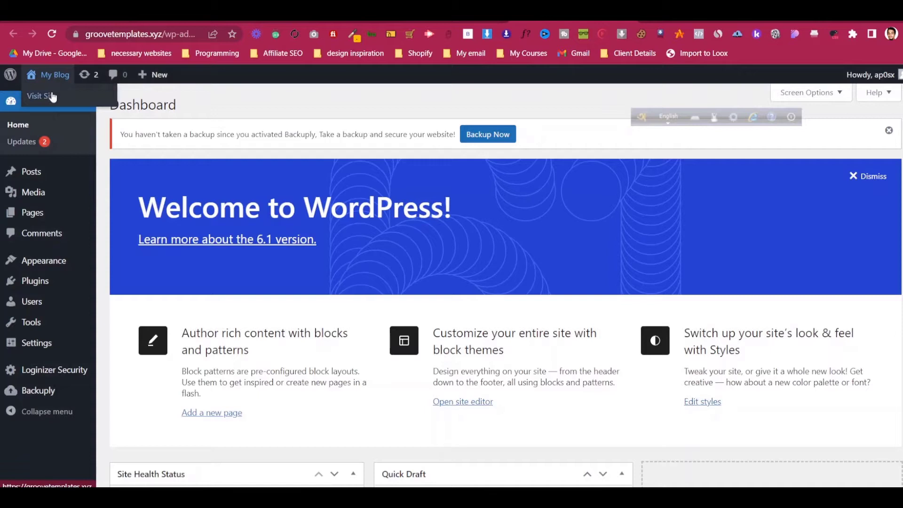
{"action": "left_click", "coordinate": [49, 97]}
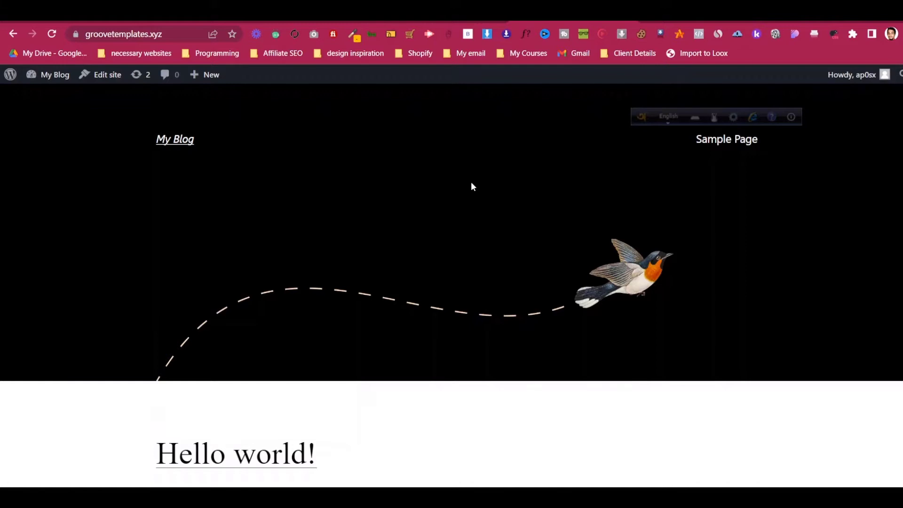
{"action": "left_click", "coordinate": [9, 35]}
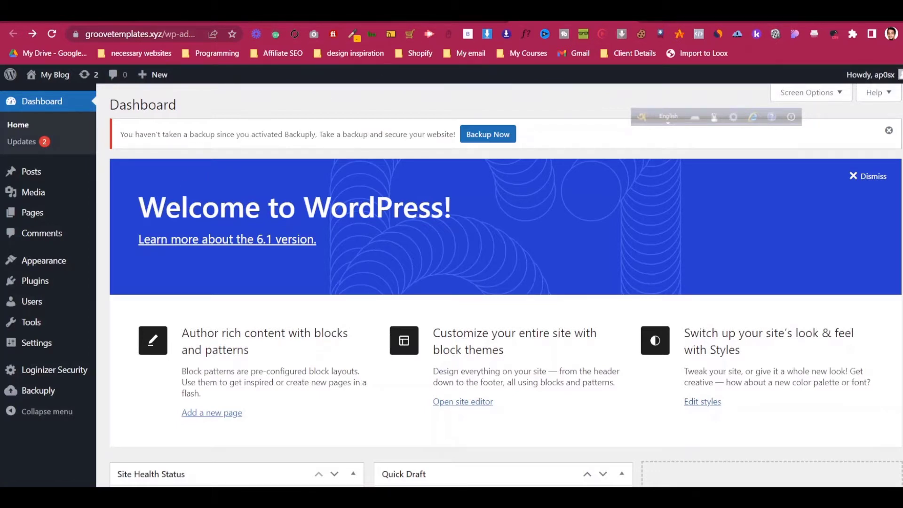
{"action": "left_click", "coordinate": [431, 15]}
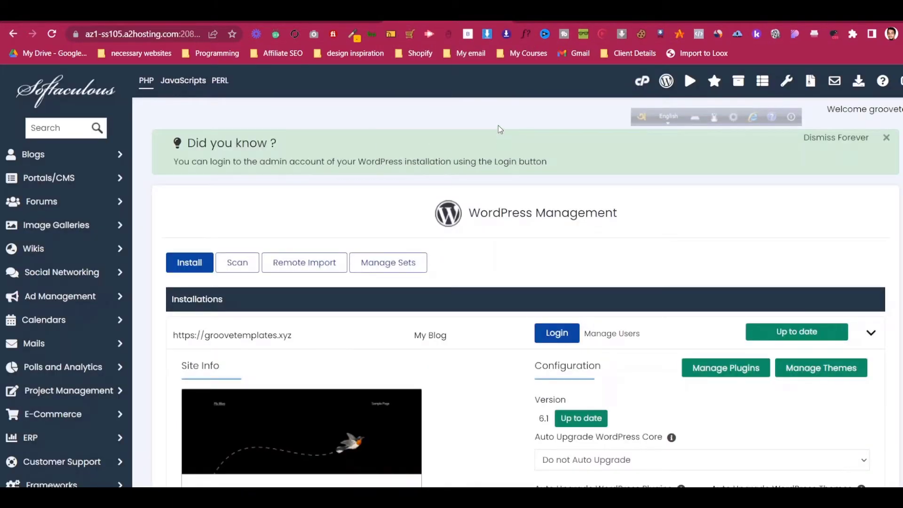
{"action": "left_click", "coordinate": [556, 333]}
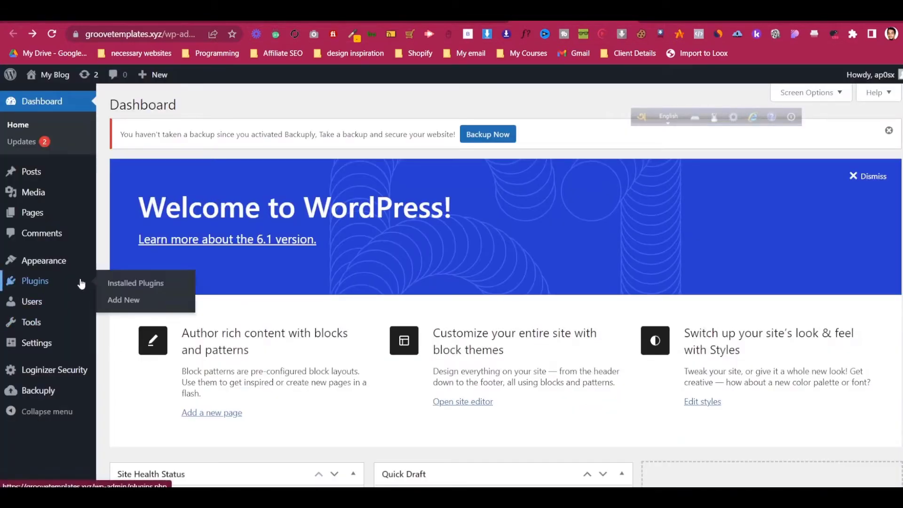
{"action": "mouse_move", "coordinate": [79, 299]}
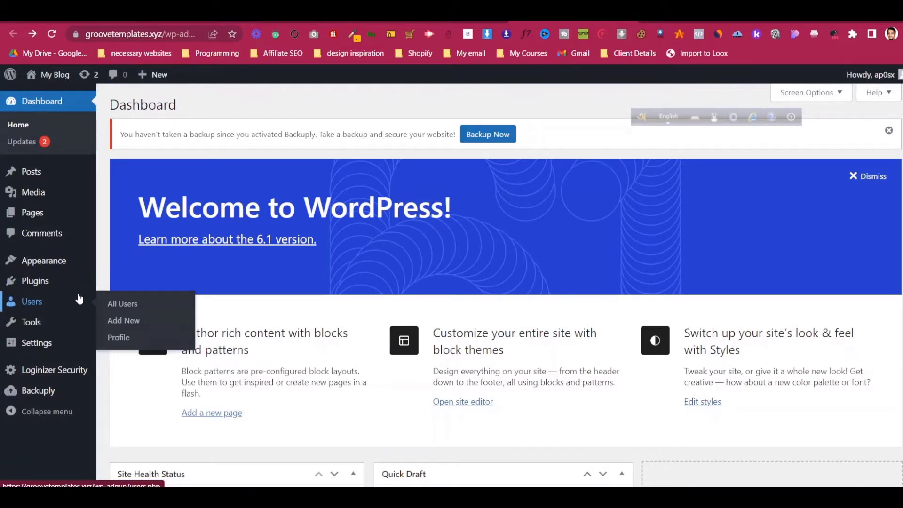
- Start a new user and enter the username and a saved e-mail address
{"action": "left_click", "coordinate": [129, 321]}
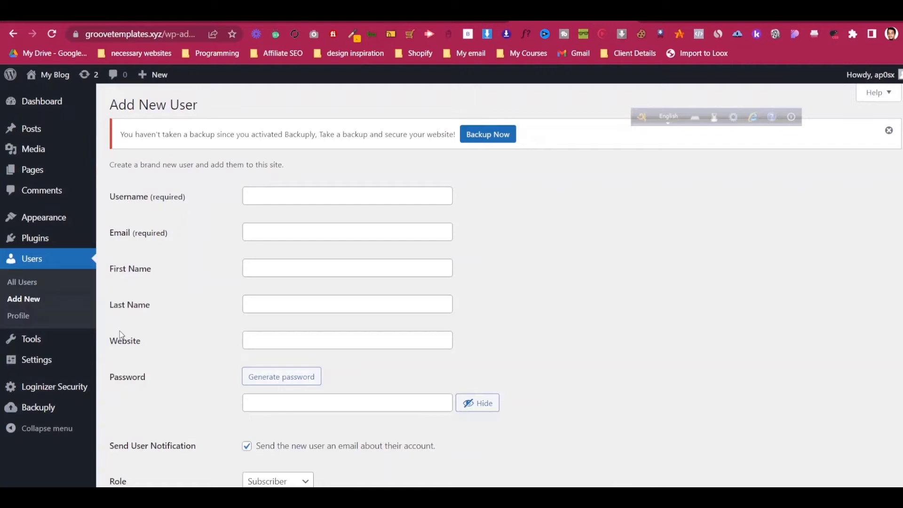
{"action": "left_click", "coordinate": [314, 197]}
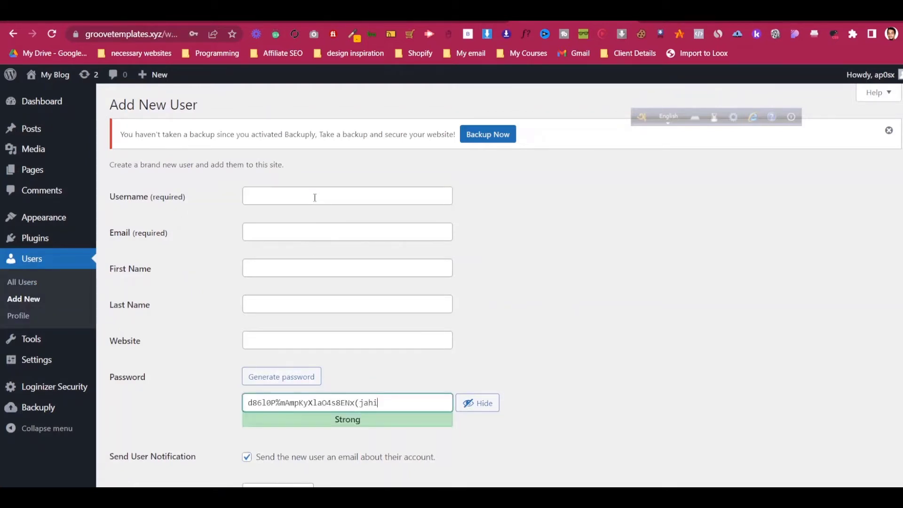
{"action": "left_click", "coordinate": [309, 195]}
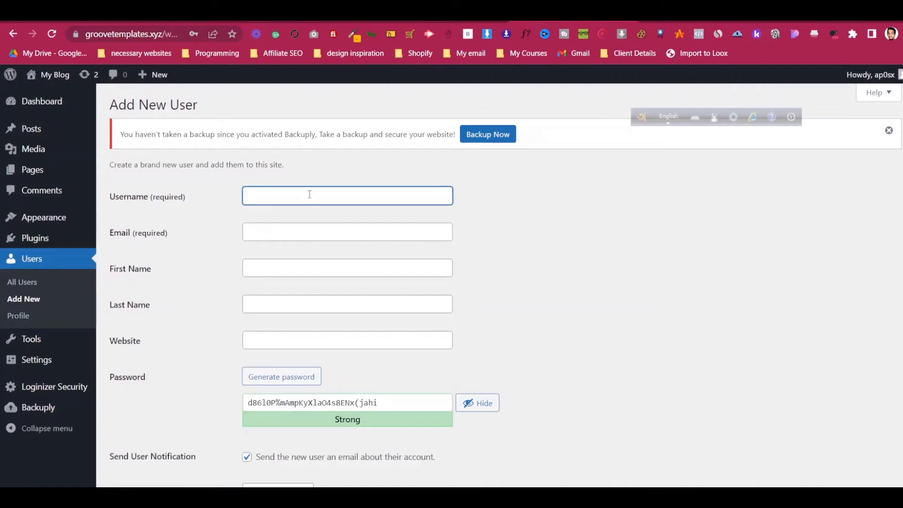
{"action": "type", "text": "jahinweb"}
{"action": "left_click", "coordinate": [324, 229]}
{"action": "type", "text": "jahinwp"}
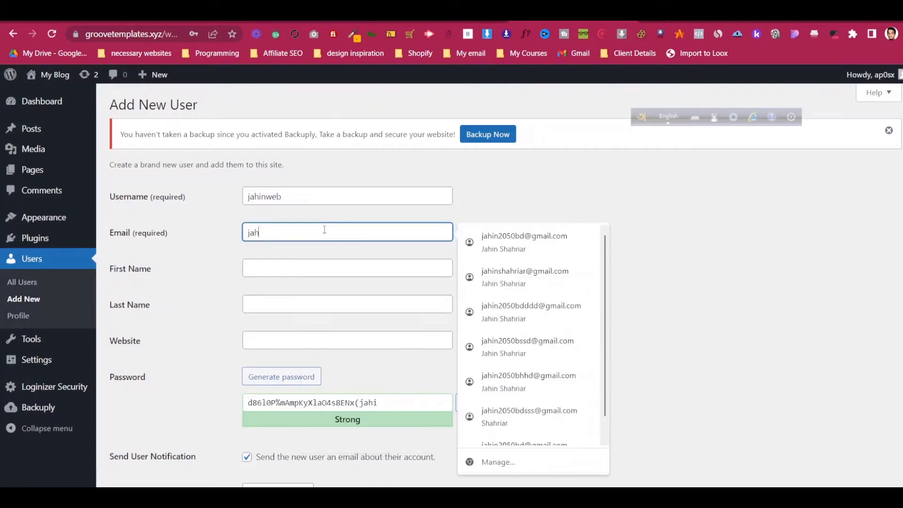
{"action": "left_click", "coordinate": [367, 261]}
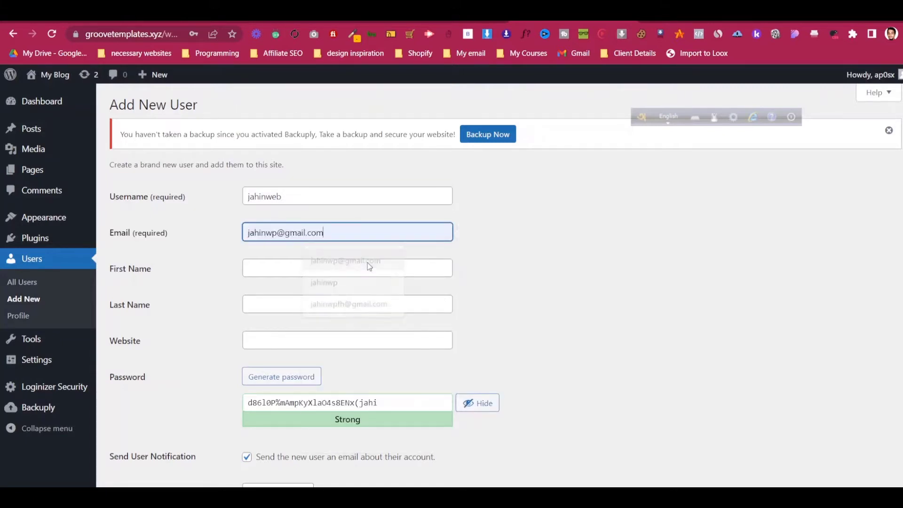
- Replace the generated password with a custom one
{"action": "scroll", "coordinate": [540, 265], "scroll_direction": "down", "scroll_amount": 1}
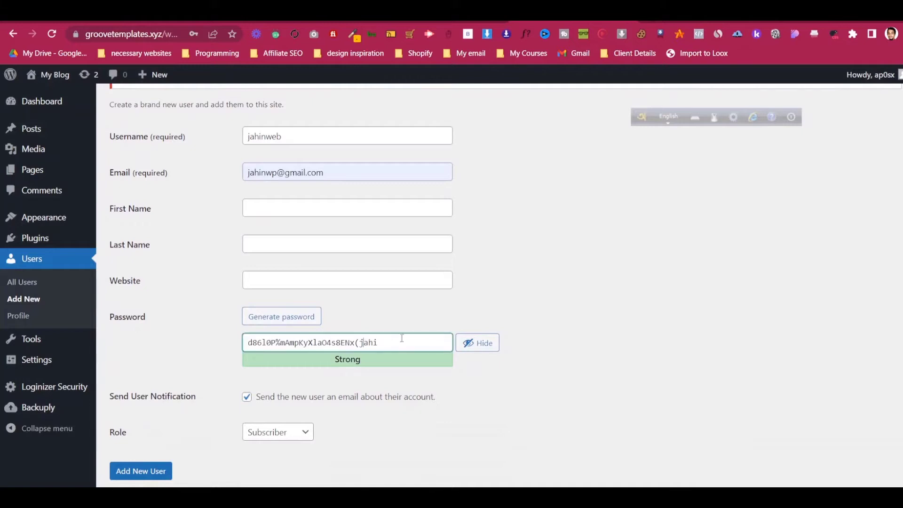
{"action": "left_click", "coordinate": [466, 343]}
{"action": "double_click", "coordinate": [373, 342]}
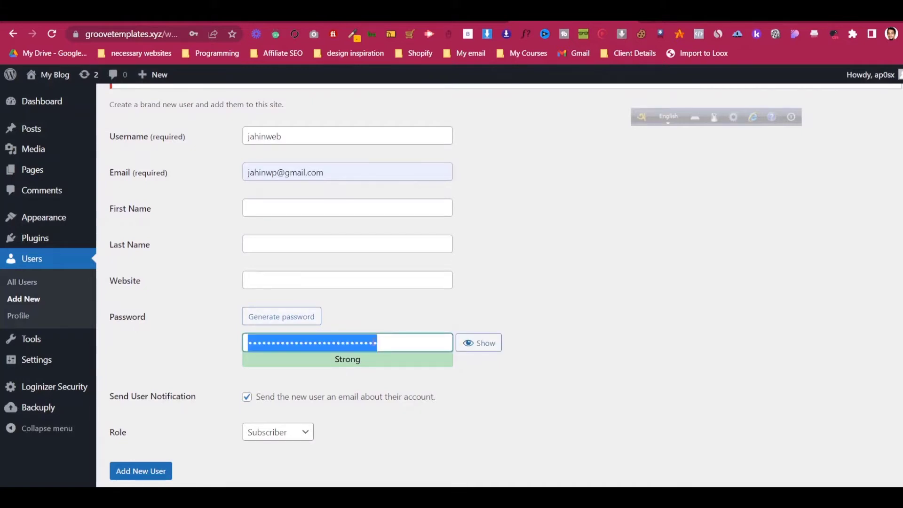
{"action": "type", "text": "123456"}
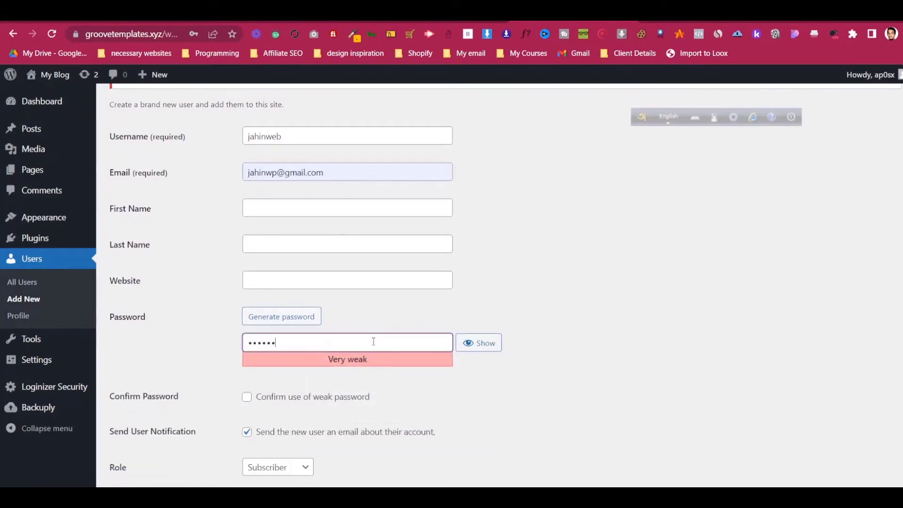
{"action": "type", "text": "7890"}
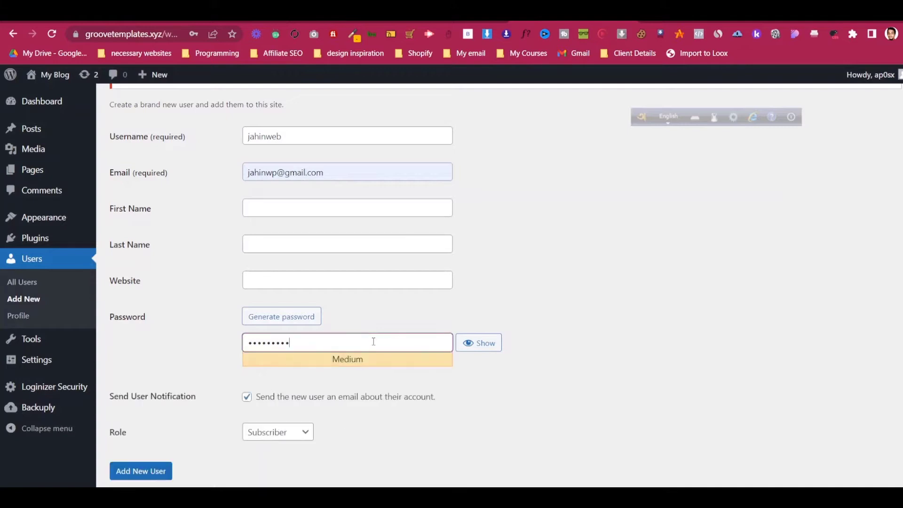
{"action": "left_click", "coordinate": [623, 309]}
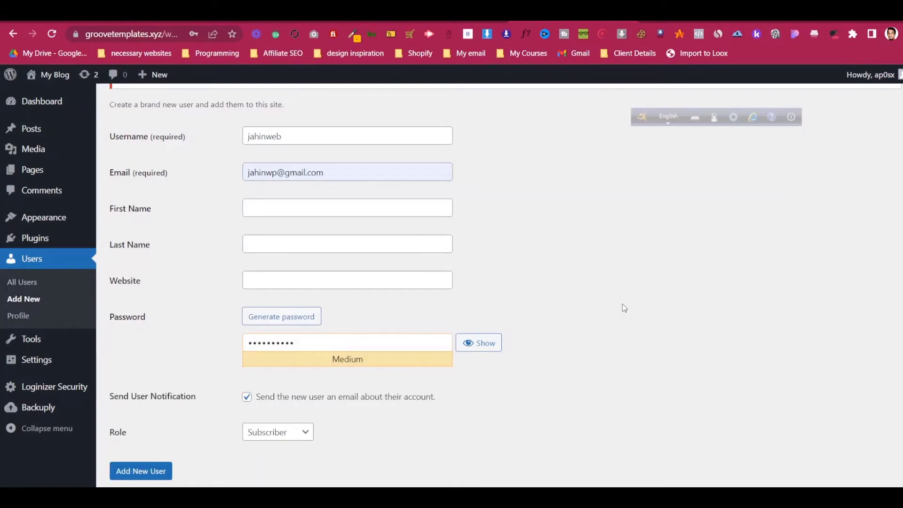
- Set the role to Administrator, recheck the username and e-mail, and create the user
{"action": "scroll", "coordinate": [593, 308], "scroll_direction": "down", "scroll_amount": 1}
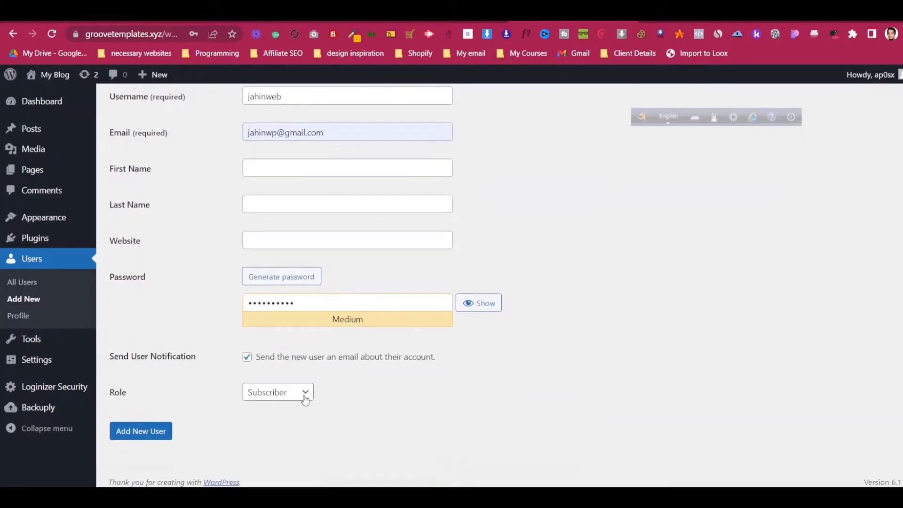
{"action": "left_click", "coordinate": [262, 396]}
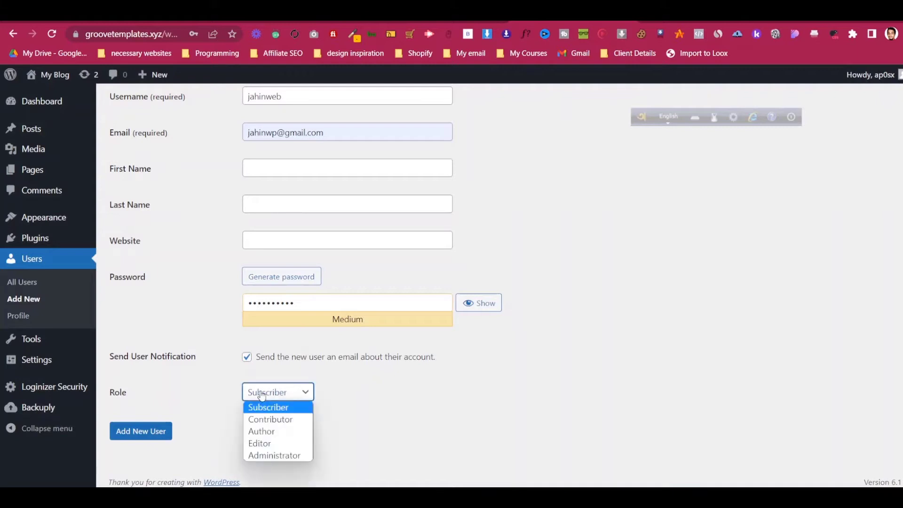
{"action": "left_click", "coordinate": [274, 456]}
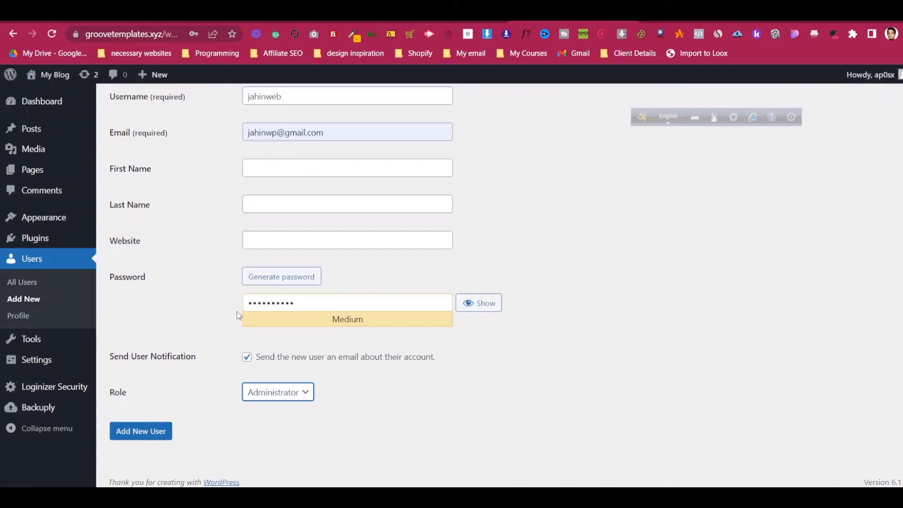
{"action": "scroll", "coordinate": [237, 314], "scroll_direction": "up", "scroll_amount": 2}
{"action": "left_click_drag", "start_coordinate": [252, 197], "coordinate": [248, 198]}
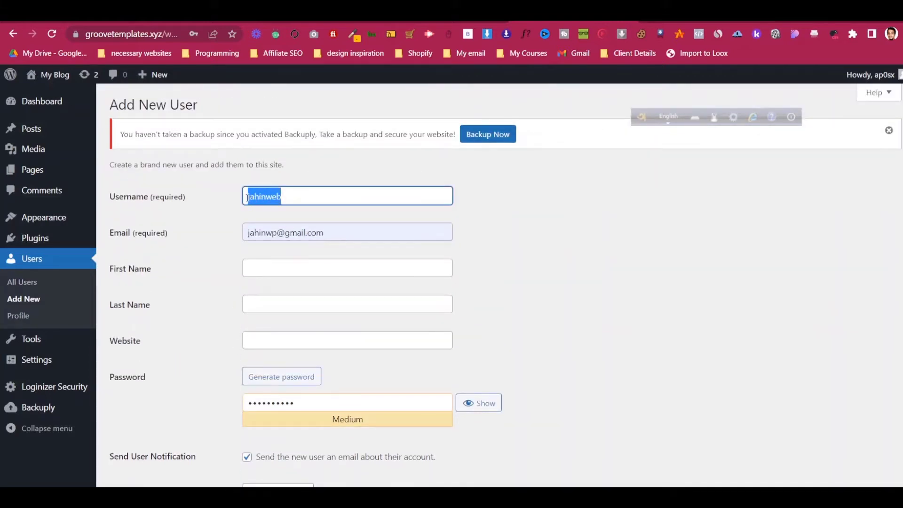
{"action": "left_click", "coordinate": [302, 227]}
{"action": "key", "text": "ctrl+a"}
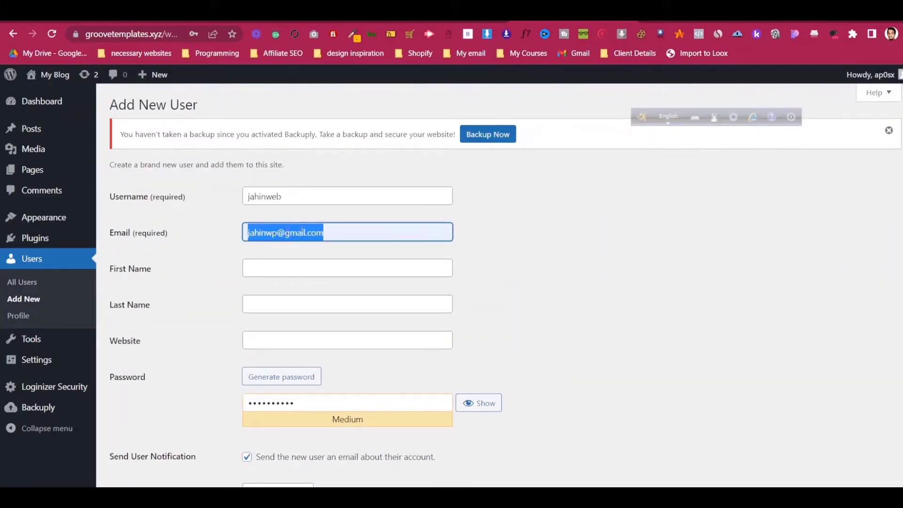
{"action": "scroll", "coordinate": [219, 255], "scroll_direction": "down", "scroll_amount": 1}
{"action": "scroll", "coordinate": [219, 256], "scroll_direction": "down", "scroll_amount": 2}
{"action": "left_click", "coordinate": [144, 430]}
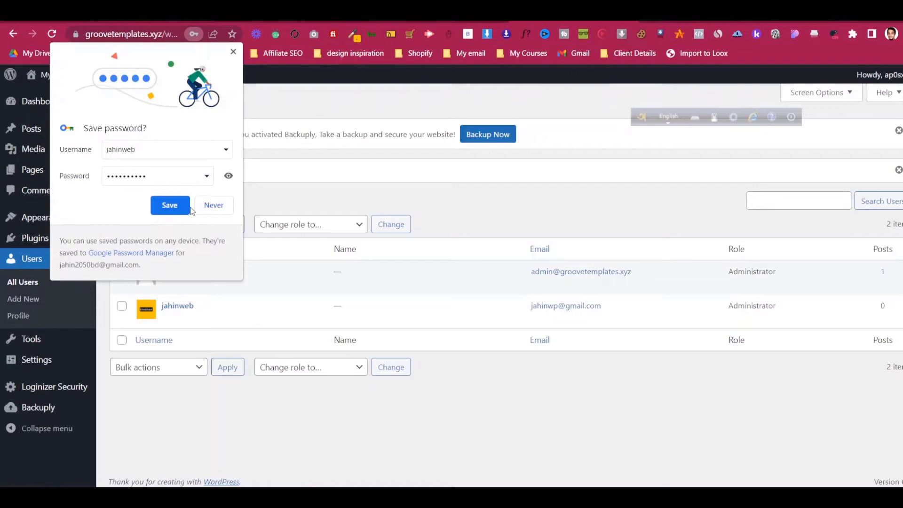
- Save the new administrator's login in Chrome's password prompt
{"action": "left_click", "coordinate": [184, 206]}
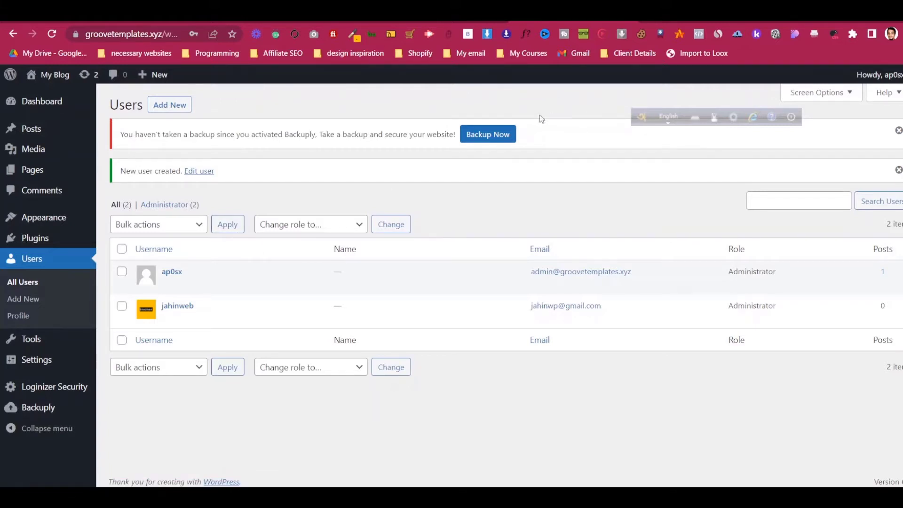
{"action": "left_click", "coordinate": [117, 34]}
- Open the site's /wp-admin address in a new incognito window
{"action": "right_click", "coordinate": [126, 33]}
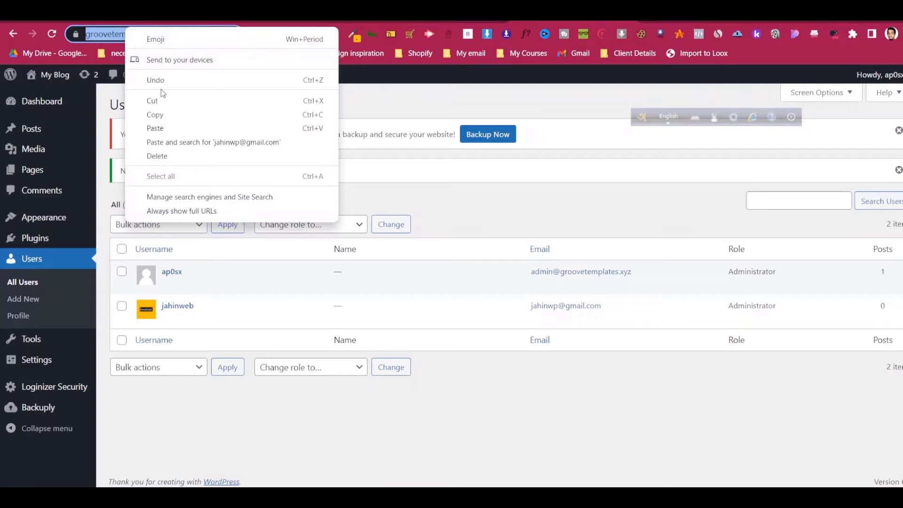
{"action": "left_click", "coordinate": [174, 115]}
{"action": "left_click", "coordinate": [902, 34]}
{"action": "left_click", "coordinate": [820, 82]}
{"action": "key", "text": "ctrl+v"}
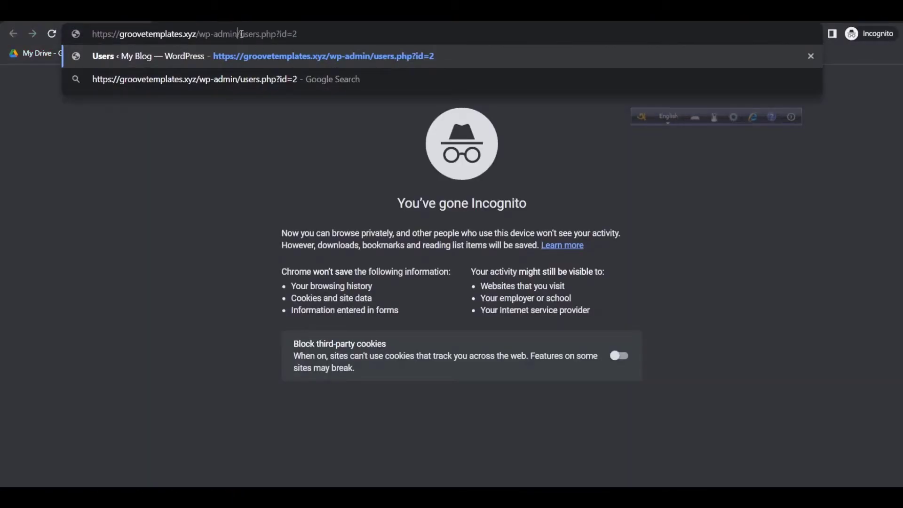
{"action": "left_click_drag", "start_coordinate": [239, 33], "coordinate": [344, 36]}
{"action": "key", "text": "BackSpace"}
{"action": "key", "text": "Return"}
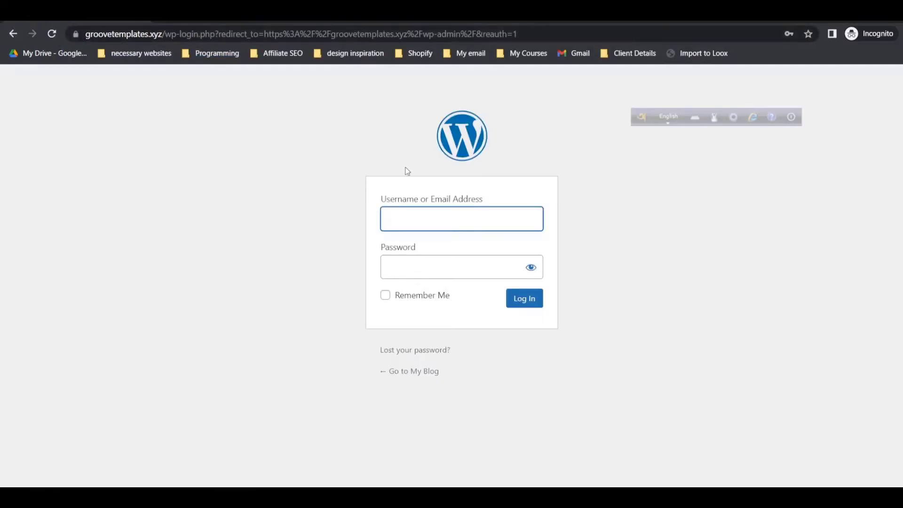
- Log in with the new administrator's username and password
{"action": "type", "text": "jahinweb"}
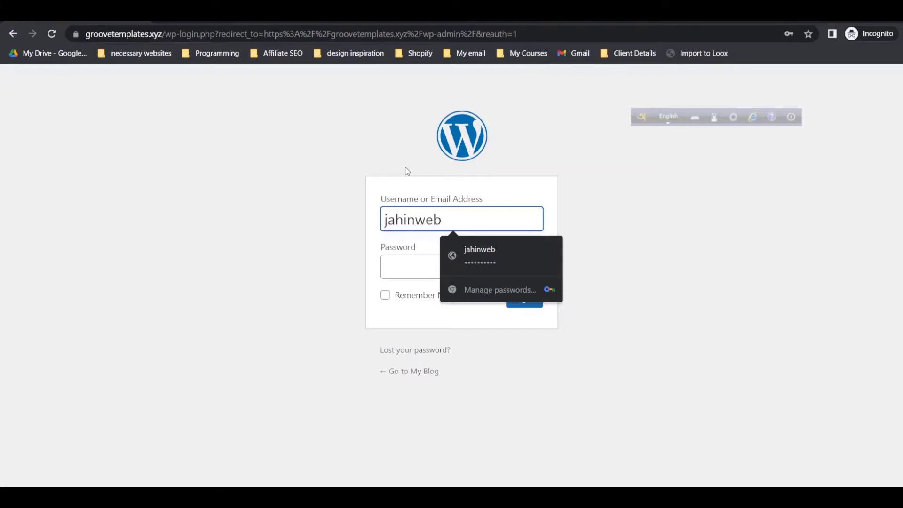
{"action": "left_click", "coordinate": [411, 277]}
{"action": "type", "text": "a"}
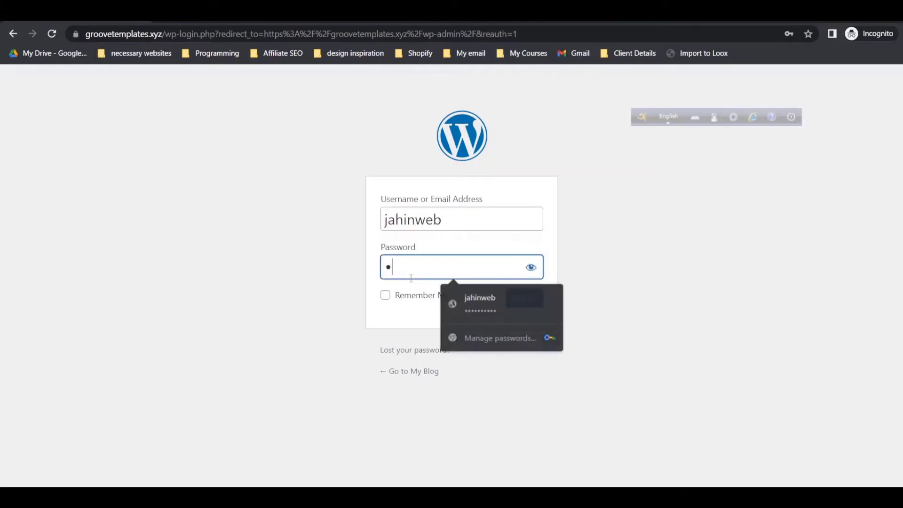
{"action": "type", "text": "*******"}
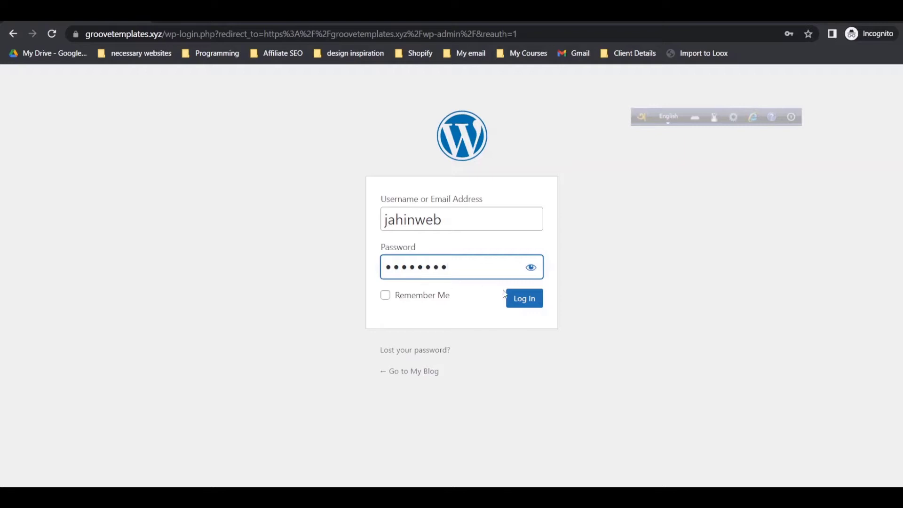
{"action": "left_click", "coordinate": [508, 296]}
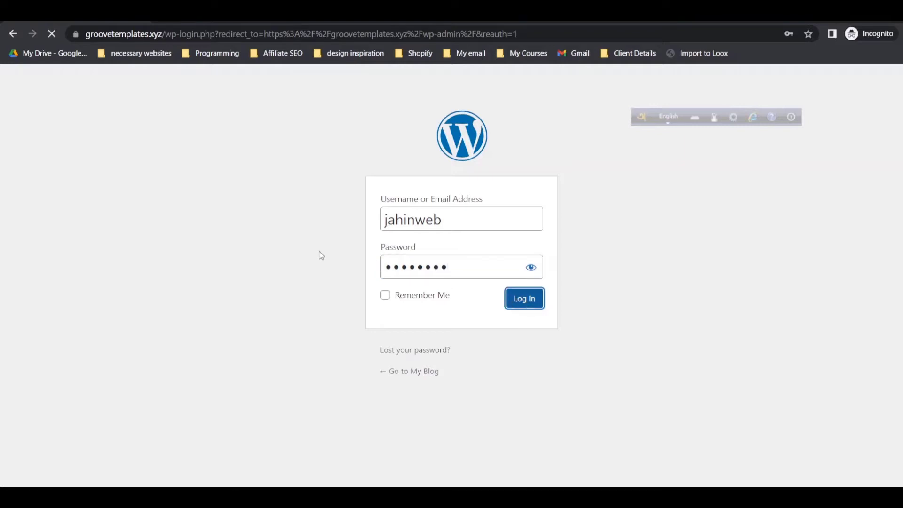
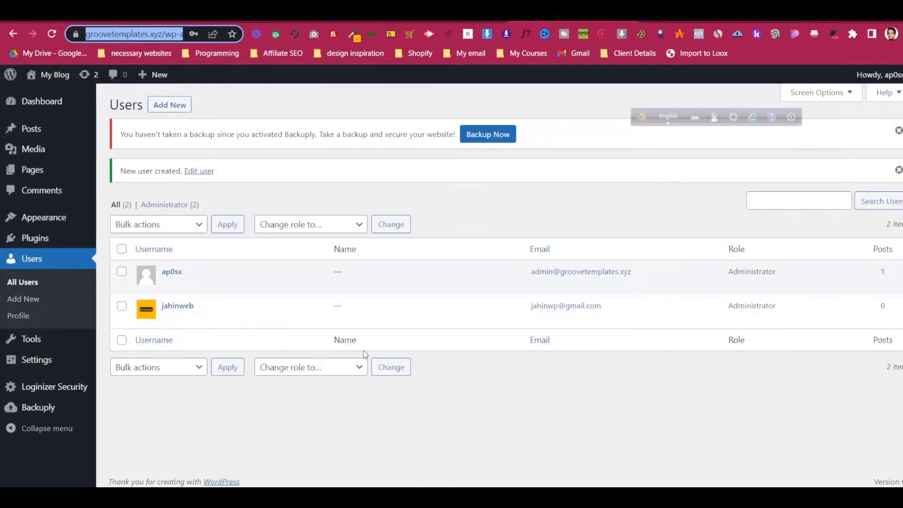
- In the incognito window, replace the username with the new administrator's e-mail address, enter the password, and log in
{"action": "mouse_move", "coordinate": [475, 496]}
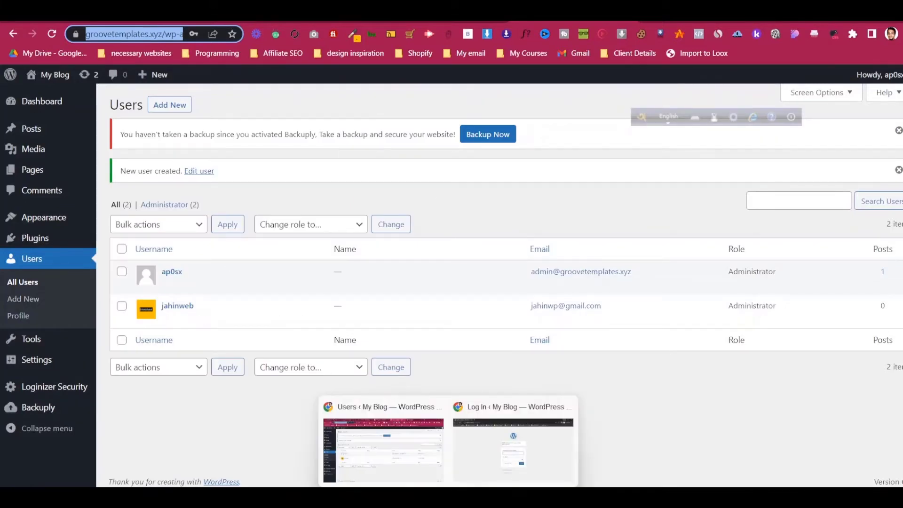
{"action": "left_click", "coordinate": [498, 451]}
{"action": "type", "text": "jahinweb"}
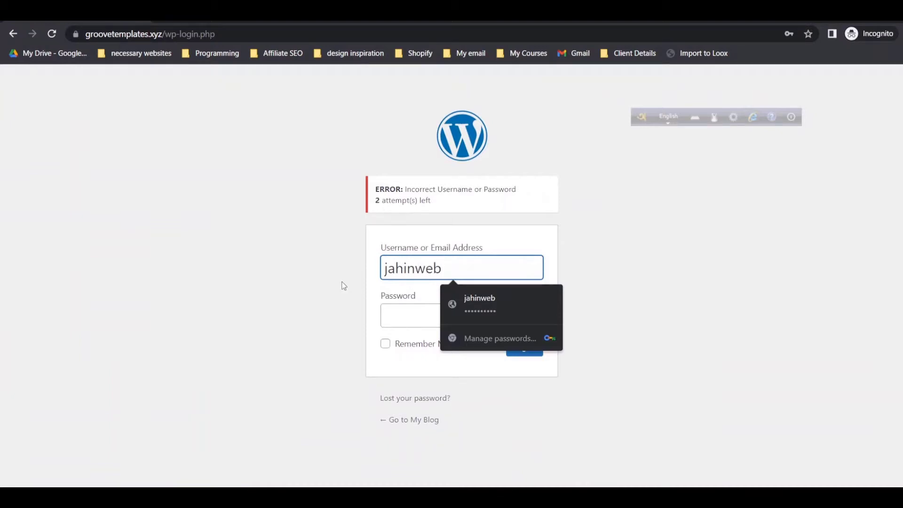
{"action": "double_click", "coordinate": [431, 272]}
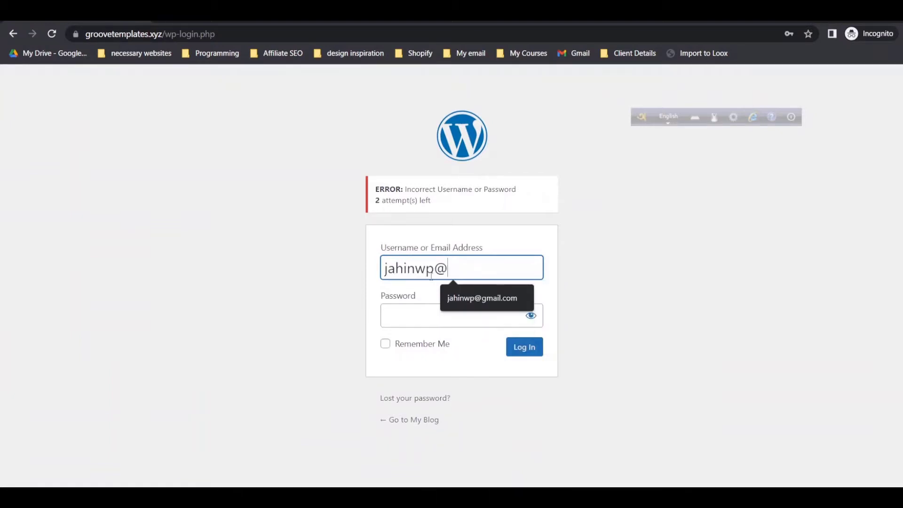
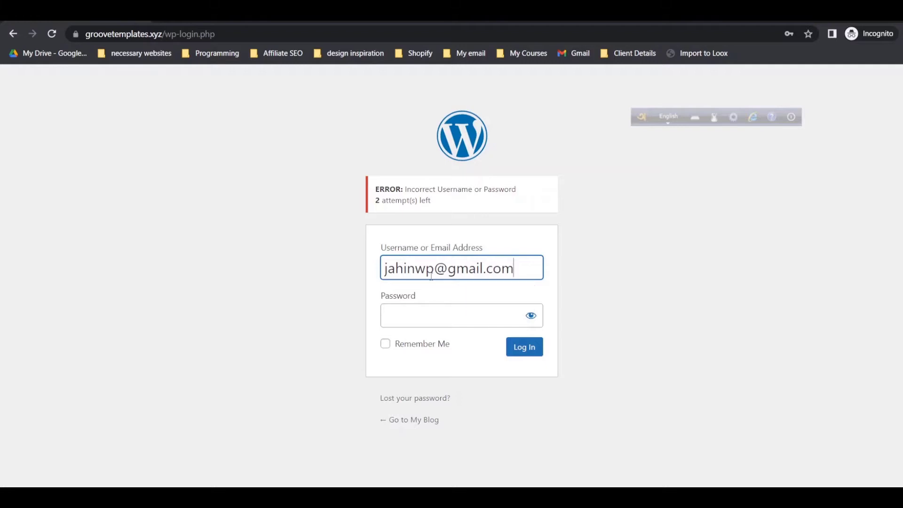
{"action": "left_click", "coordinate": [424, 318]}
{"action": "type", "text": "•••••••••"}
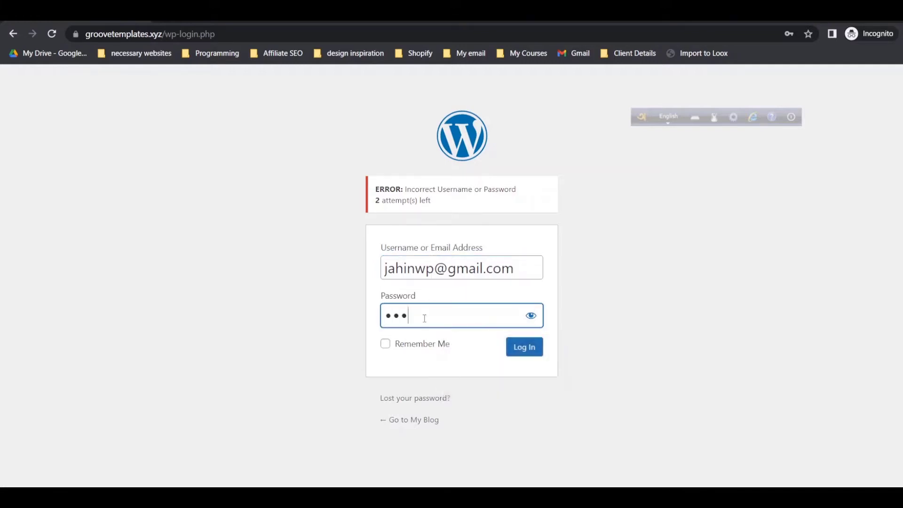
{"action": "type", "text": "•"}
{"action": "left_click", "coordinate": [522, 347]}
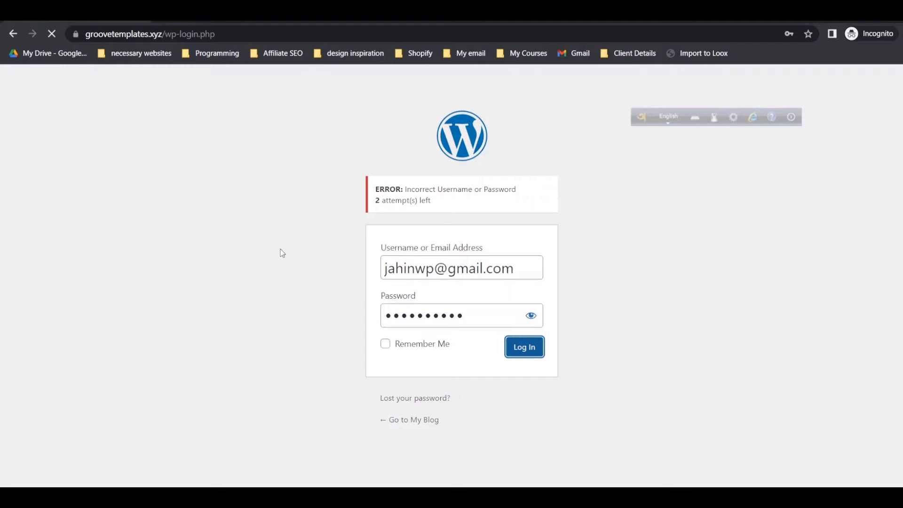
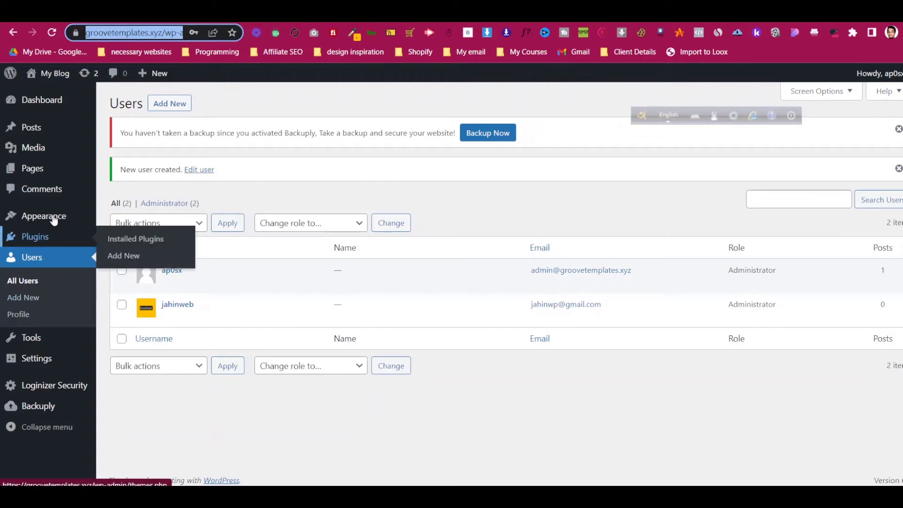
- Browse the All Posts, Media Library and Comments admin screens
{"action": "mouse_move", "coordinate": [73, 161]}
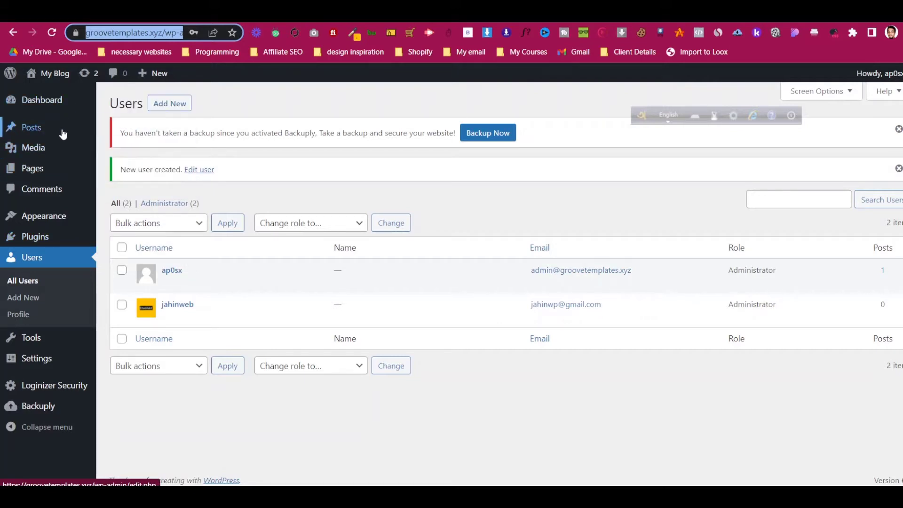
{"action": "mouse_move", "coordinate": [63, 134]}
{"action": "left_click", "coordinate": [110, 129]}
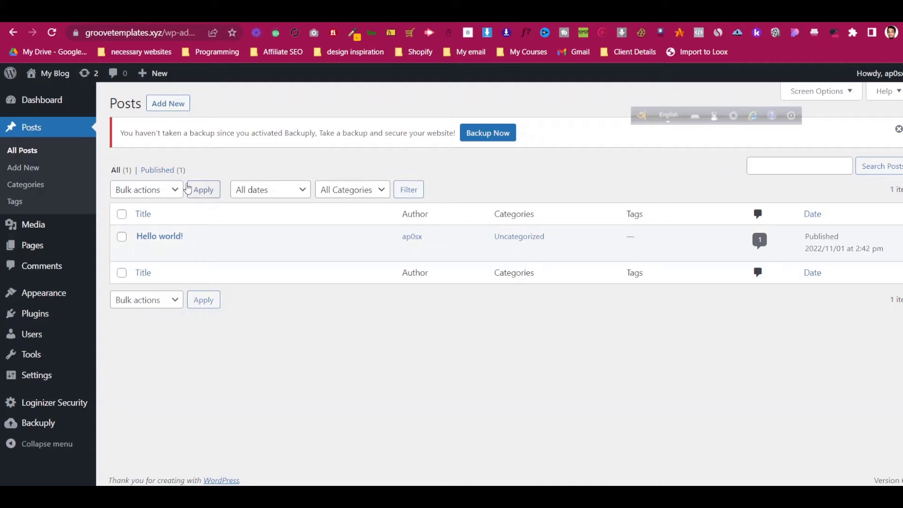
{"action": "left_click", "coordinate": [49, 225]}
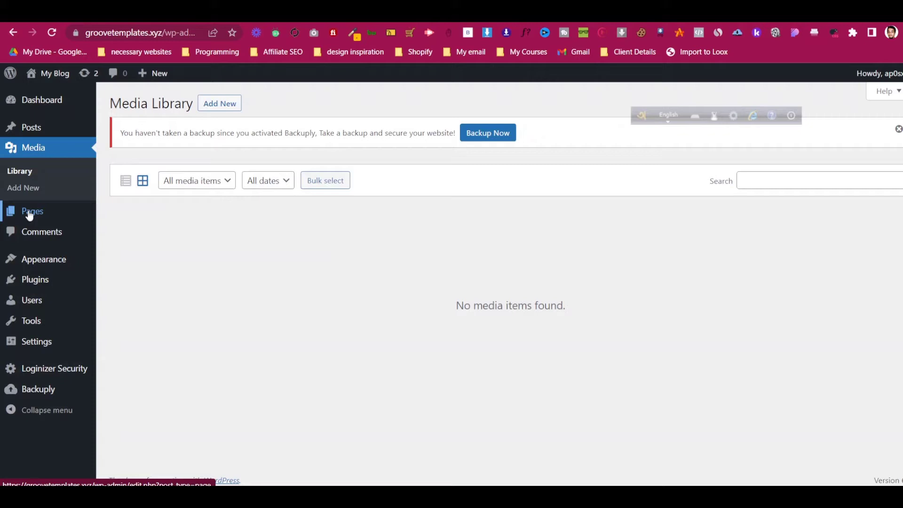
{"action": "left_click", "coordinate": [47, 232]}
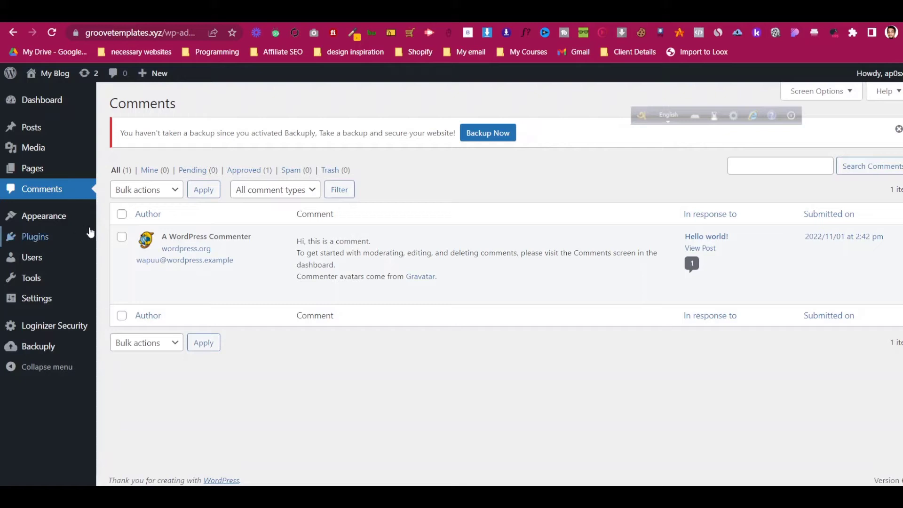
- View the installed themes, then go to the installed plugins list
{"action": "mouse_move", "coordinate": [181, 276]}
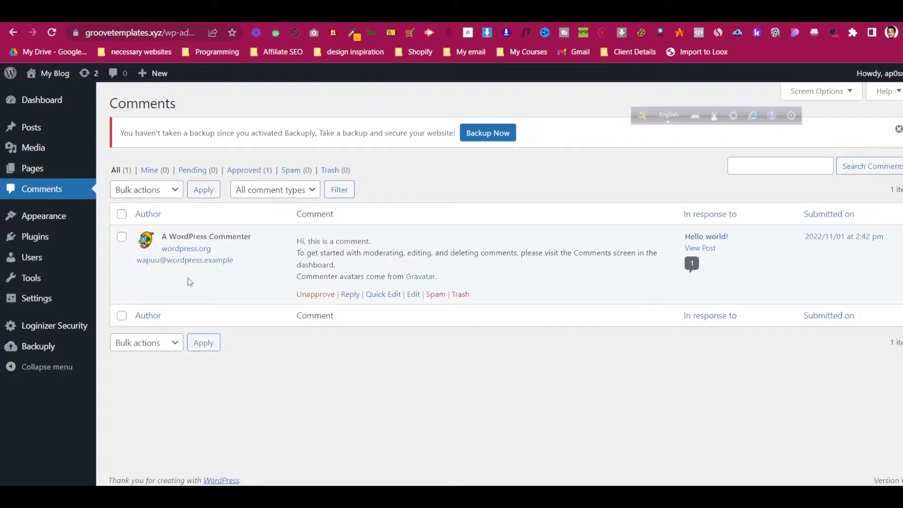
{"action": "mouse_move", "coordinate": [68, 224]}
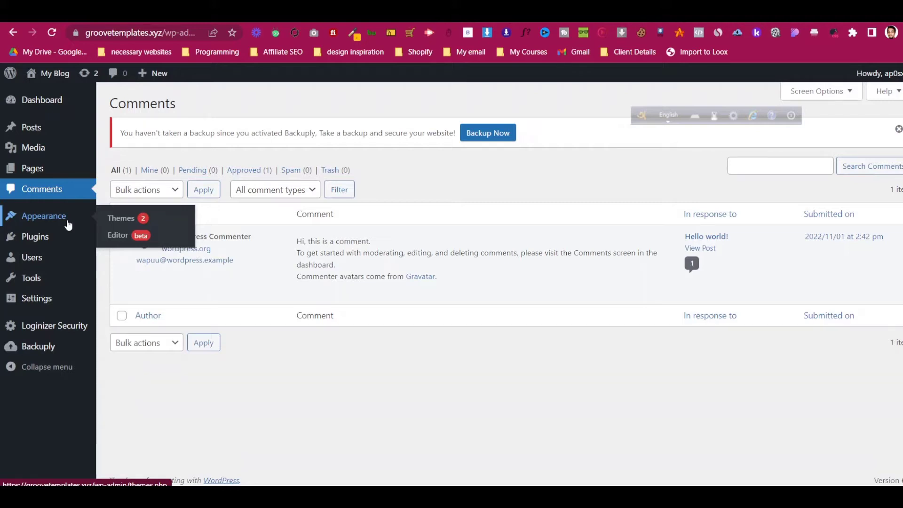
{"action": "left_click", "coordinate": [142, 223]}
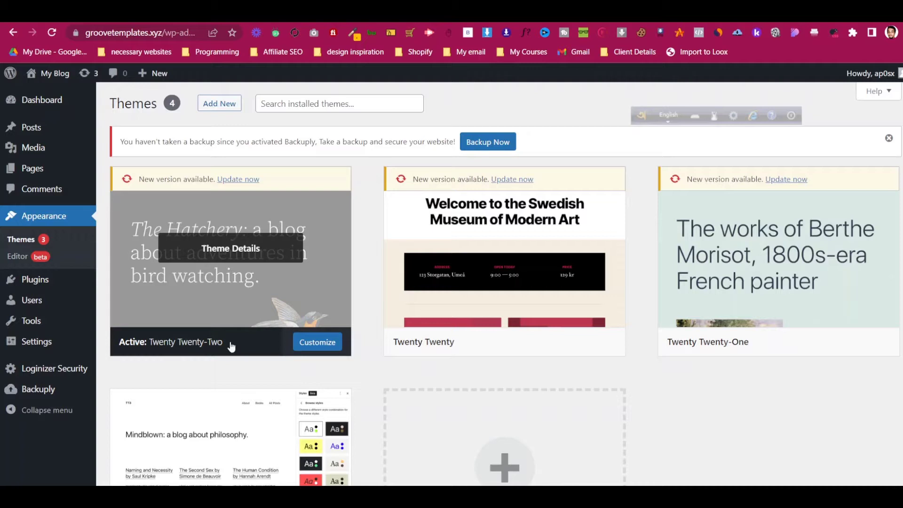
{"action": "mouse_move", "coordinate": [43, 281]}
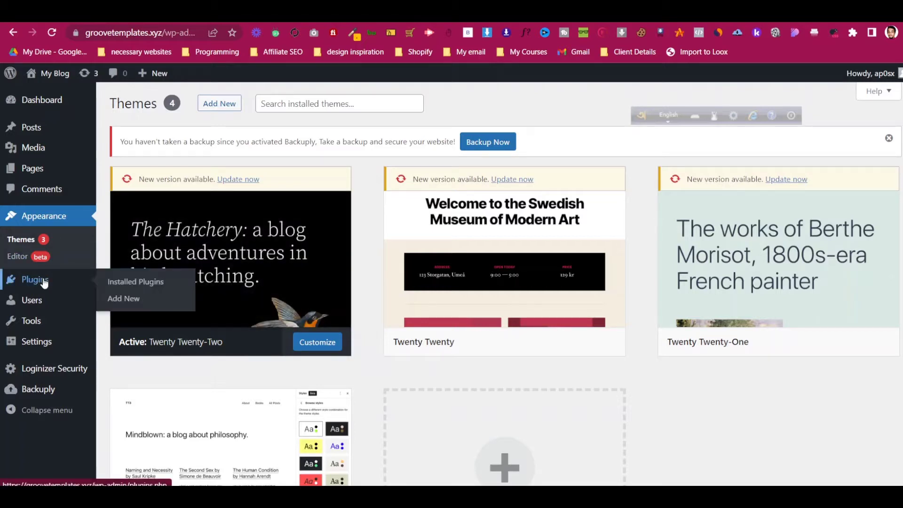
{"action": "left_click", "coordinate": [44, 282]}
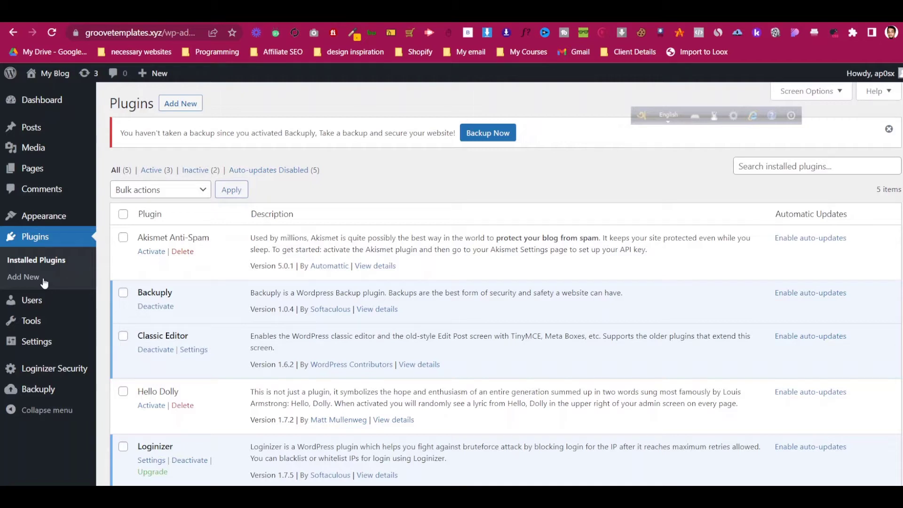
- Deactivate Backuply, then Loginizer, in the installed plugins list
{"action": "scroll", "coordinate": [409, 209], "scroll_direction": "down", "scroll_amount": 1}
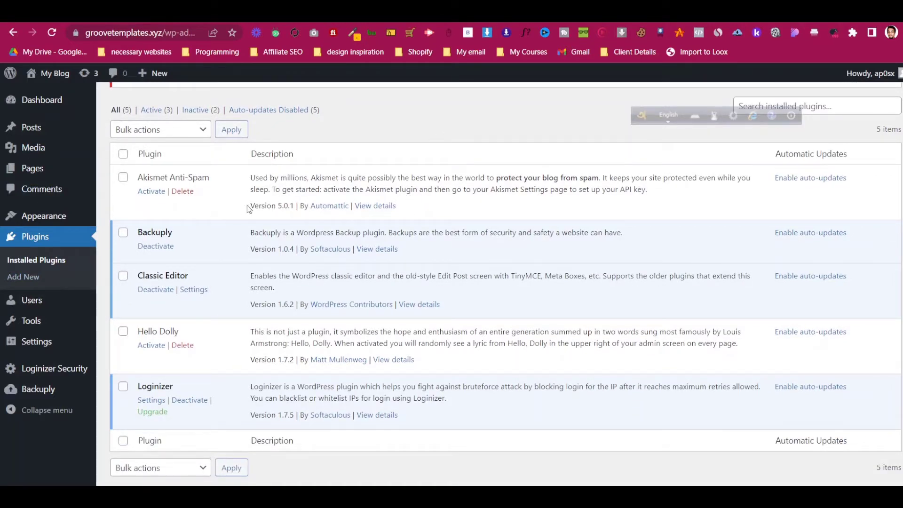
{"action": "left_click", "coordinate": [155, 247]}
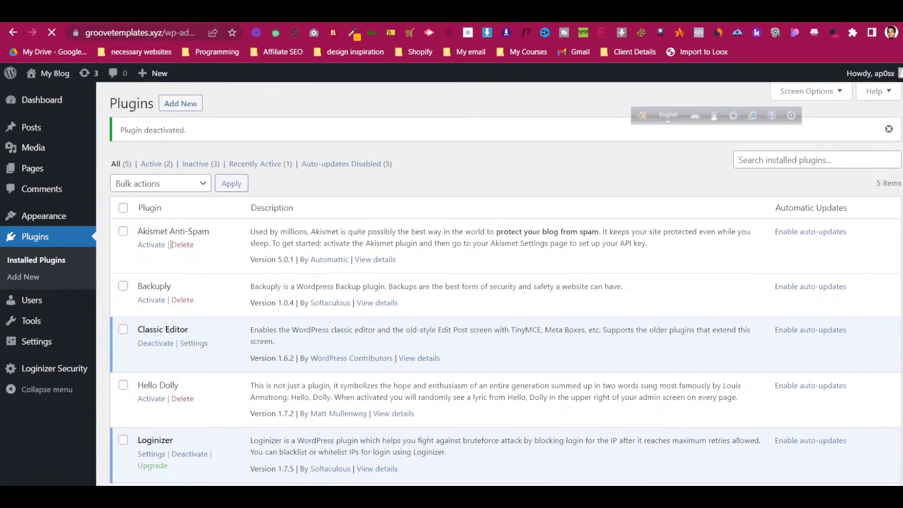
{"action": "scroll", "coordinate": [177, 249], "scroll_direction": "down", "scroll_amount": 2}
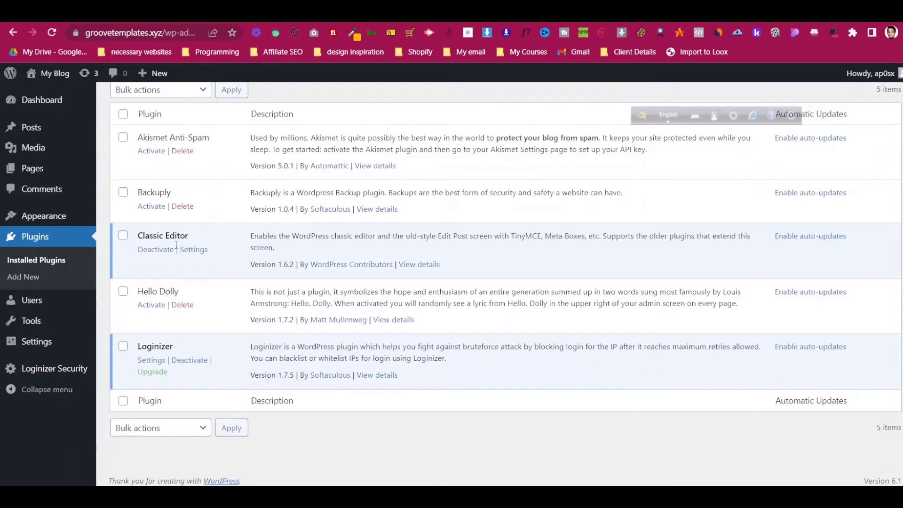
{"action": "left_click", "coordinate": [186, 362]}
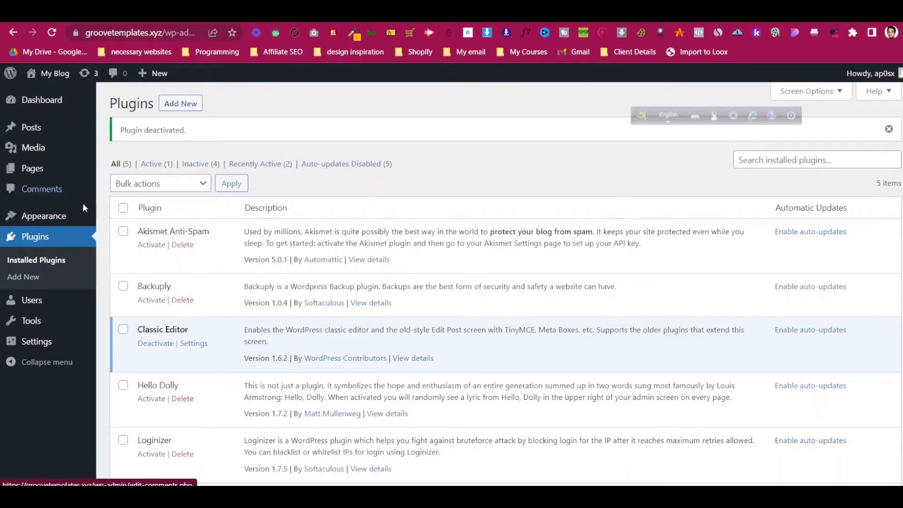
- Search new plugins for 'starter templates' and capture the top result, outlining its Brainstorm Force author
{"action": "left_click", "coordinate": [191, 107]}
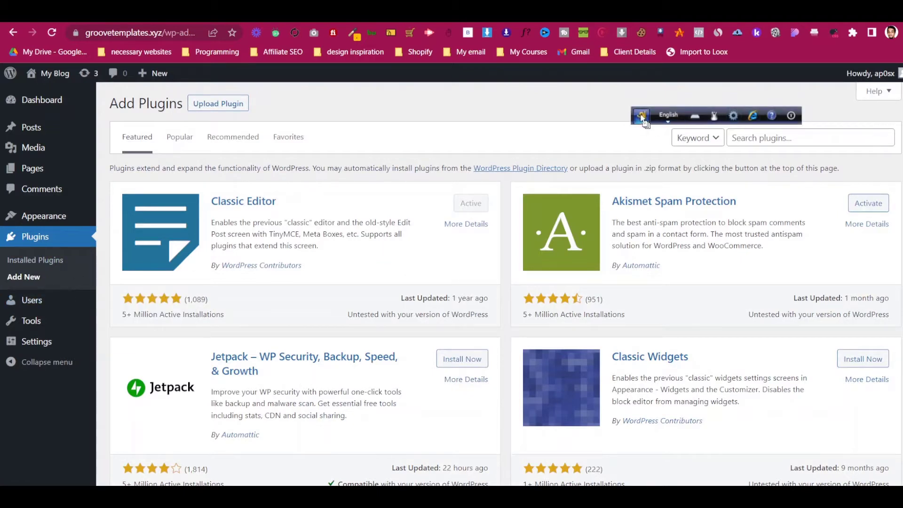
{"action": "left_click", "coordinate": [757, 144]}
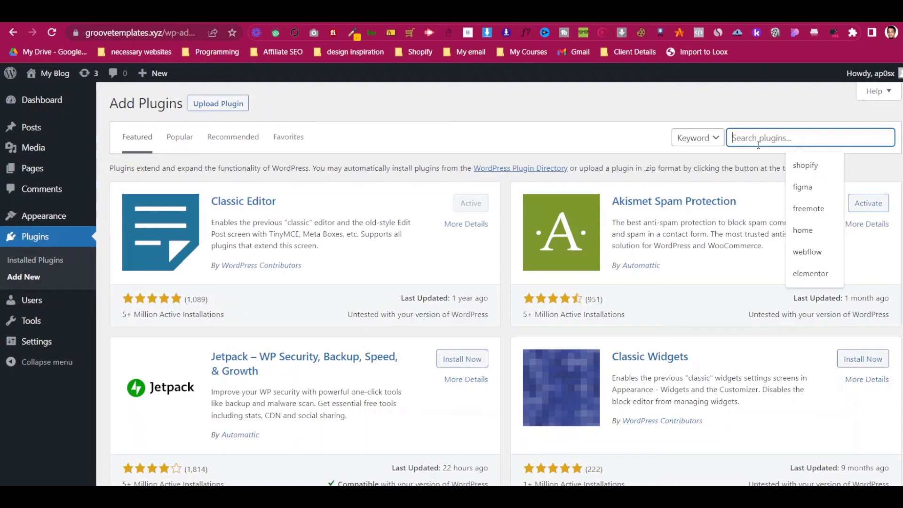
{"action": "type", "text": "starter t"}
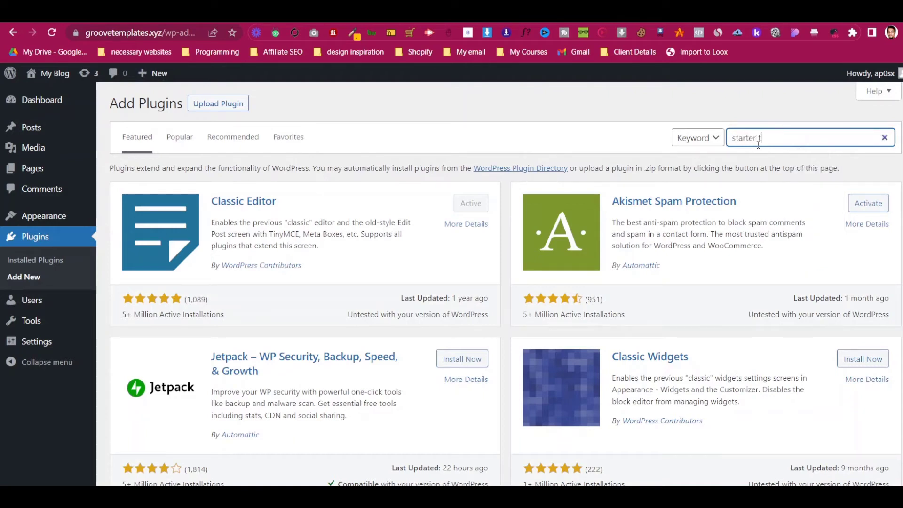
{"action": "type", "text": "emplates"}
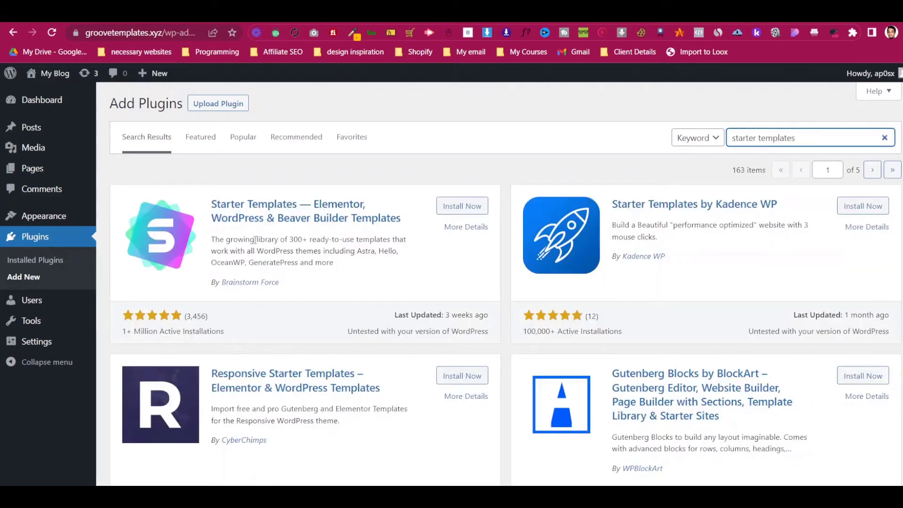
{"action": "key", "text": "Print"}
{"action": "left_click_drag", "start_coordinate": [108, 172], "coordinate": [536, 341]}
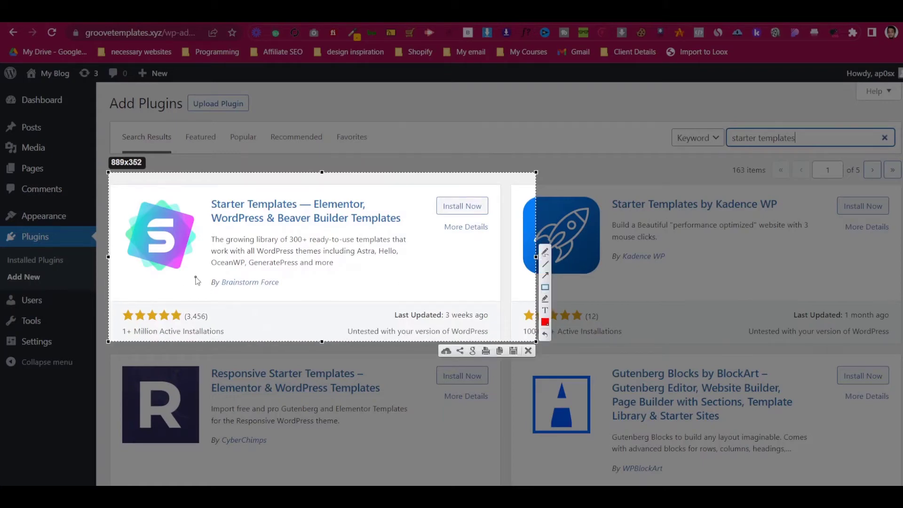
{"action": "left_click_drag", "start_coordinate": [201, 272], "coordinate": [329, 299]}
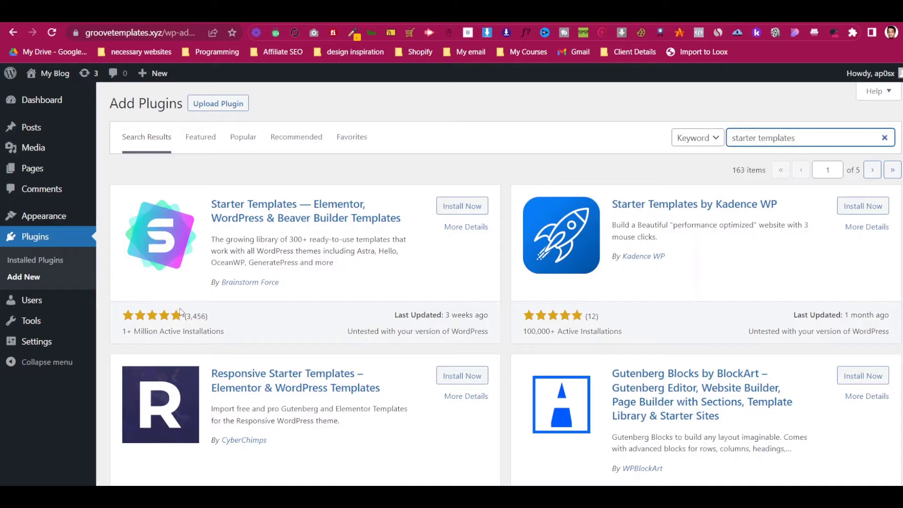
- Install and activate Starter Templates, then open its library from the plugins list
{"action": "left_click", "coordinate": [461, 205]}
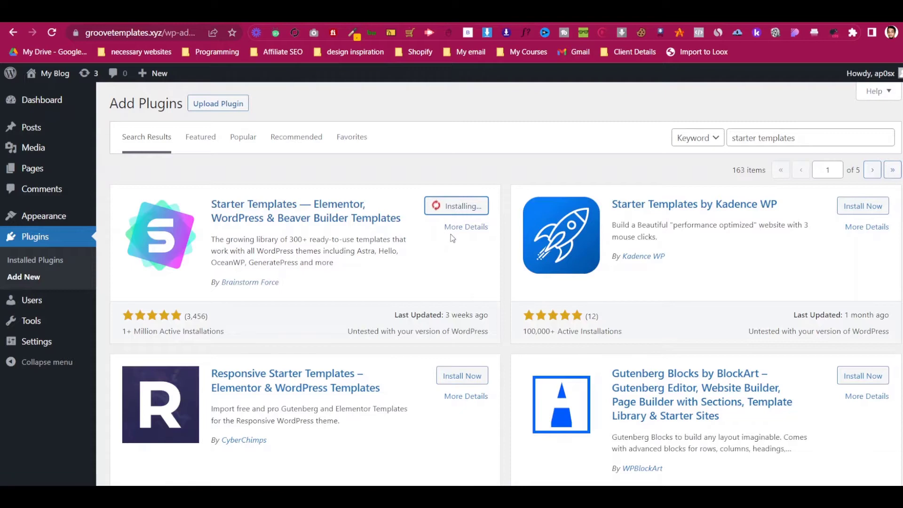
{"action": "left_click", "coordinate": [460, 208]}
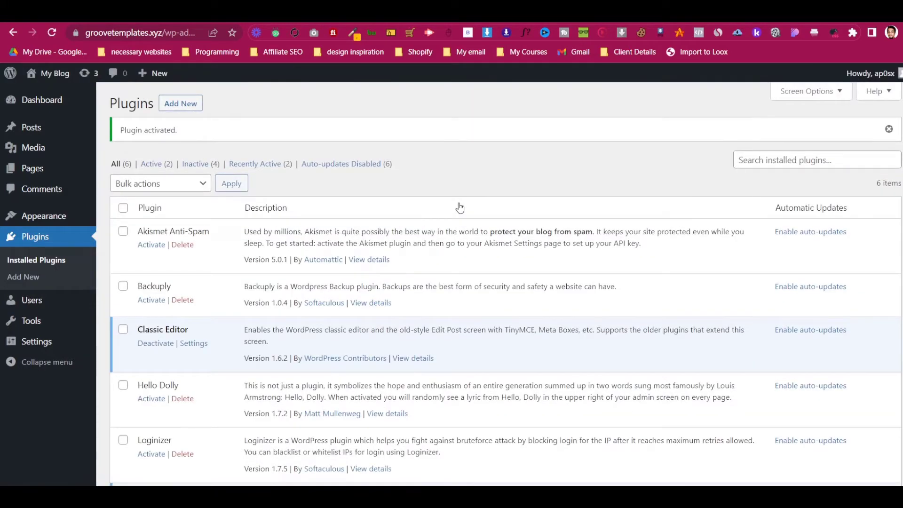
{"action": "left_click_drag", "start_coordinate": [120, 131], "coordinate": [180, 134]}
{"action": "left_click", "coordinate": [198, 137]}
{"action": "key", "text": "ctrl+plus"}
{"action": "key", "text": "ctrl+minus"}
{"action": "scroll", "coordinate": [160, 141], "scroll_direction": "down", "scroll_amount": 3}
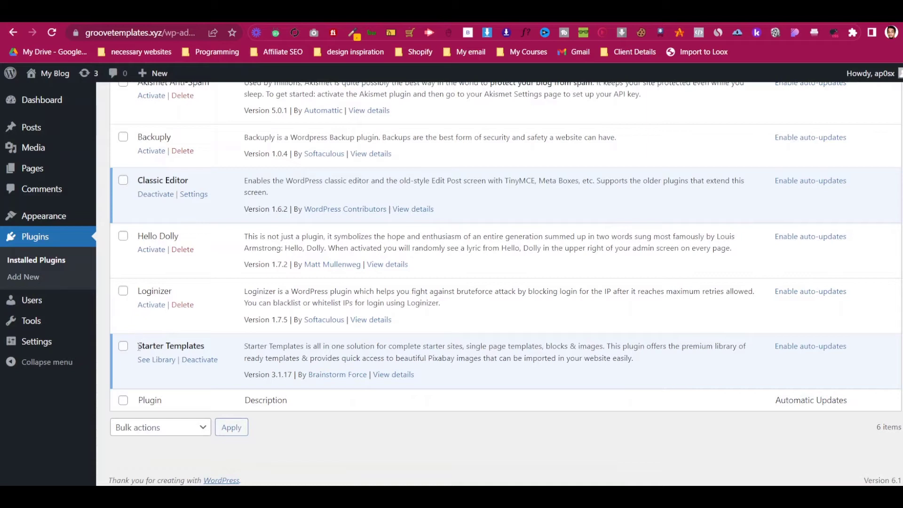
{"action": "left_click_drag", "start_coordinate": [138, 343], "coordinate": [197, 341]}
{"action": "left_click", "coordinate": [221, 342]}
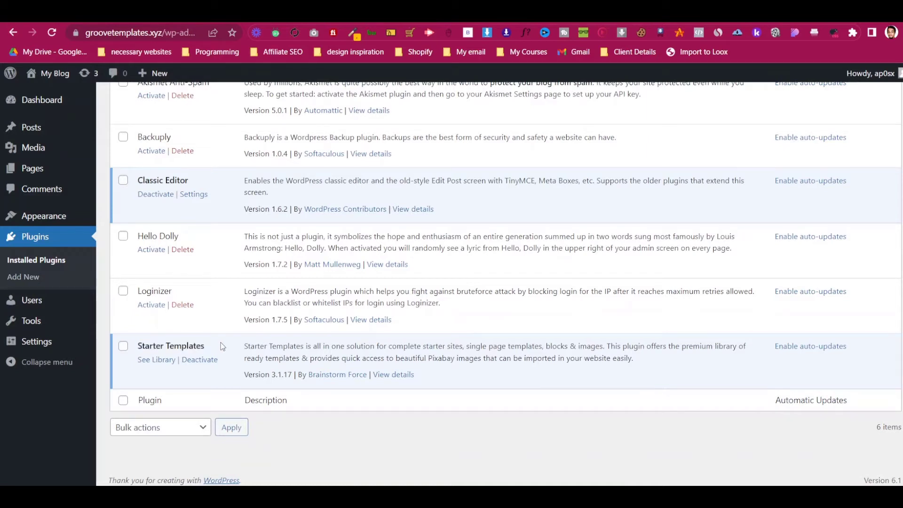
{"action": "left_click", "coordinate": [157, 359]}
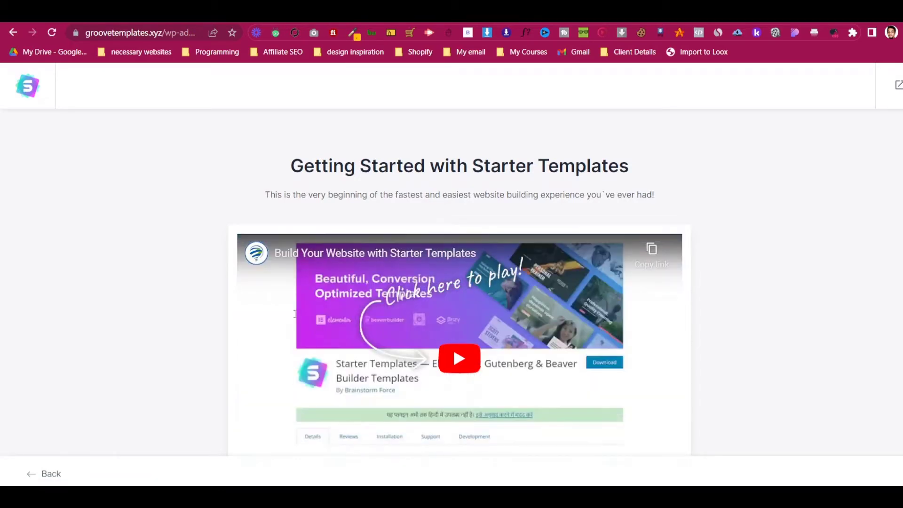
- Start Build Your Website Now and choose Elementor as the page builder
{"action": "scroll", "coordinate": [323, 301], "scroll_direction": "down", "scroll_amount": 3}
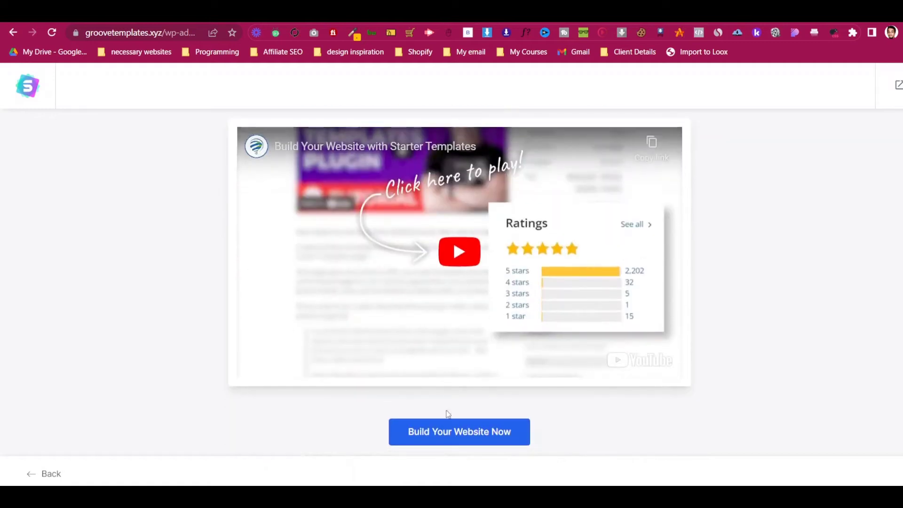
{"action": "left_click", "coordinate": [459, 431]}
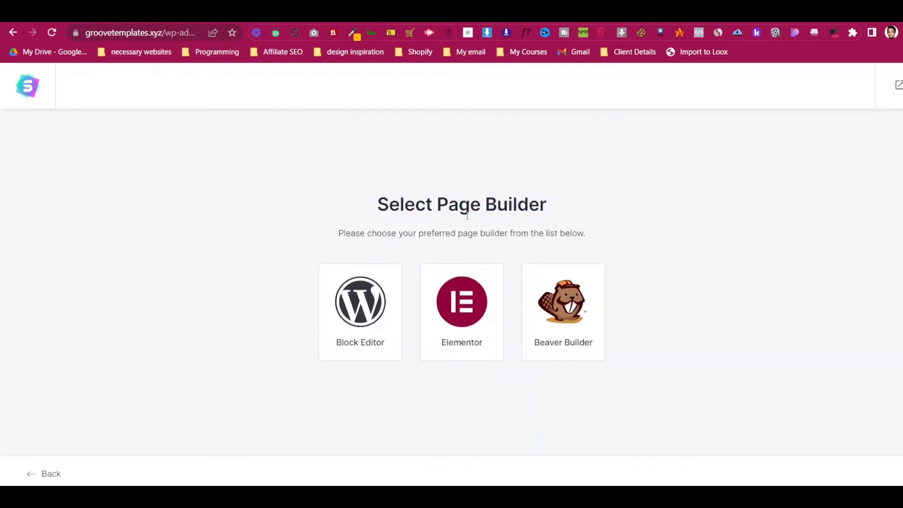
{"action": "left_click", "coordinate": [456, 334]}
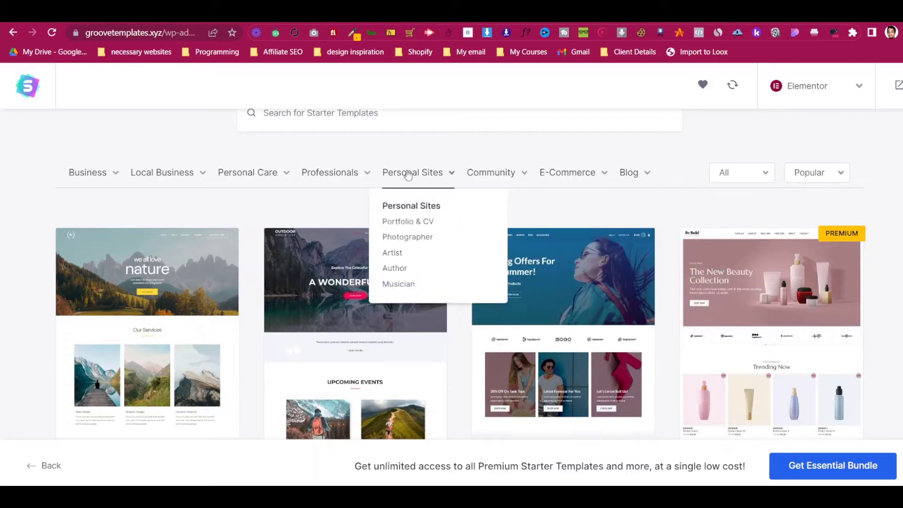
- Filter the Starter Templates gallery to Plumber under the Local Business category
{"action": "mouse_move", "coordinate": [349, 177]}
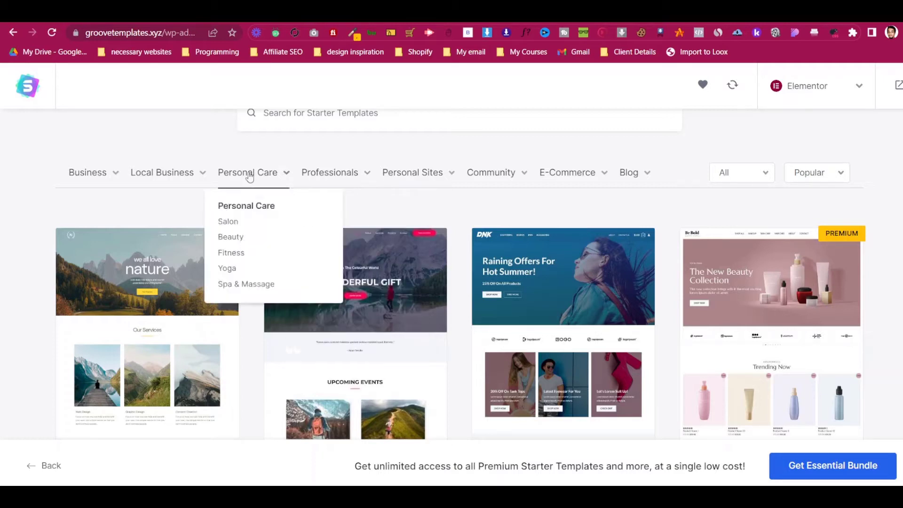
{"action": "mouse_move", "coordinate": [195, 177]}
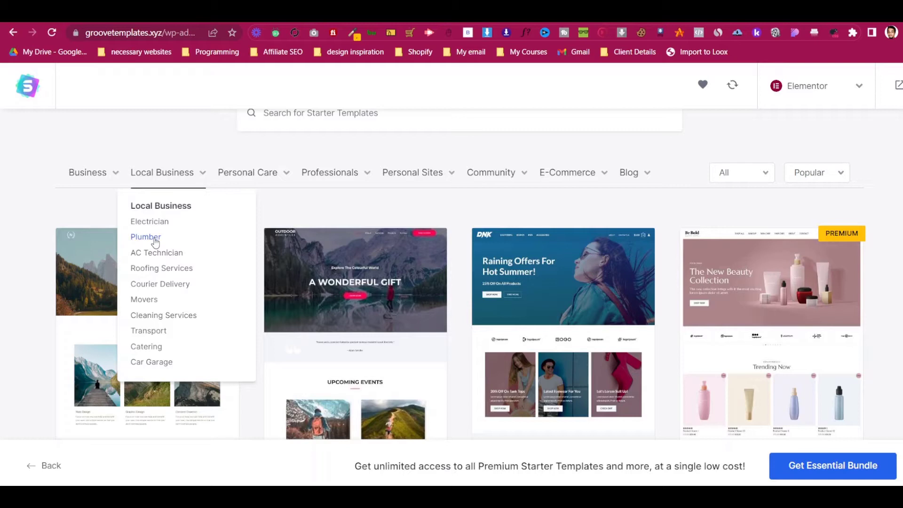
{"action": "mouse_move", "coordinate": [100, 179]}
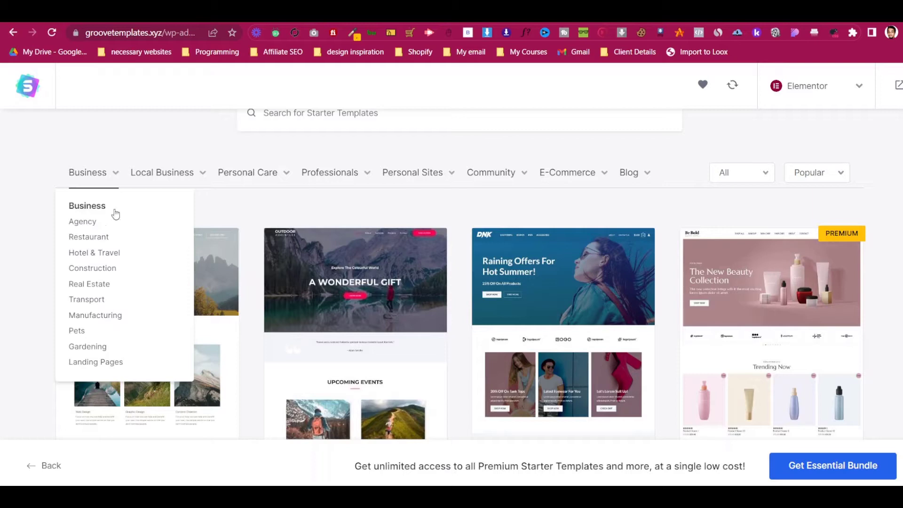
{"action": "mouse_move", "coordinate": [166, 178]}
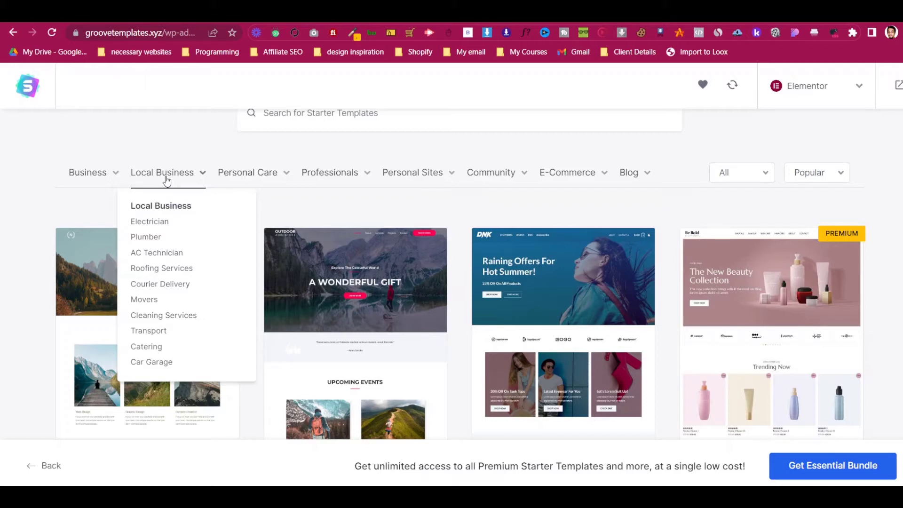
{"action": "left_click", "coordinate": [152, 237]}
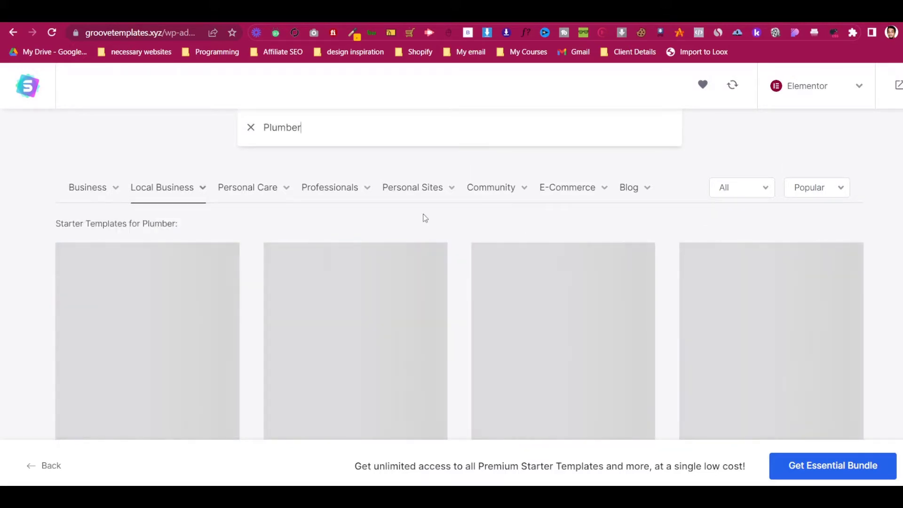
{"action": "scroll", "coordinate": [420, 219], "scroll_direction": "down", "scroll_amount": 2}
{"action": "scroll", "coordinate": [421, 219], "scroll_direction": "up", "scroll_amount": 2}
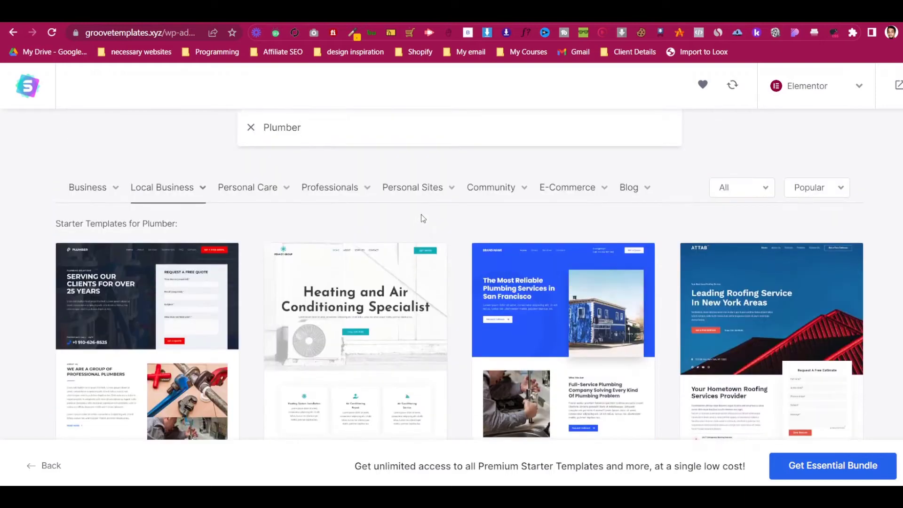
{"action": "scroll", "coordinate": [422, 218], "scroll_direction": "down", "scroll_amount": 3}
{"action": "scroll", "coordinate": [423, 215], "scroll_direction": "up", "scroll_amount": 1}
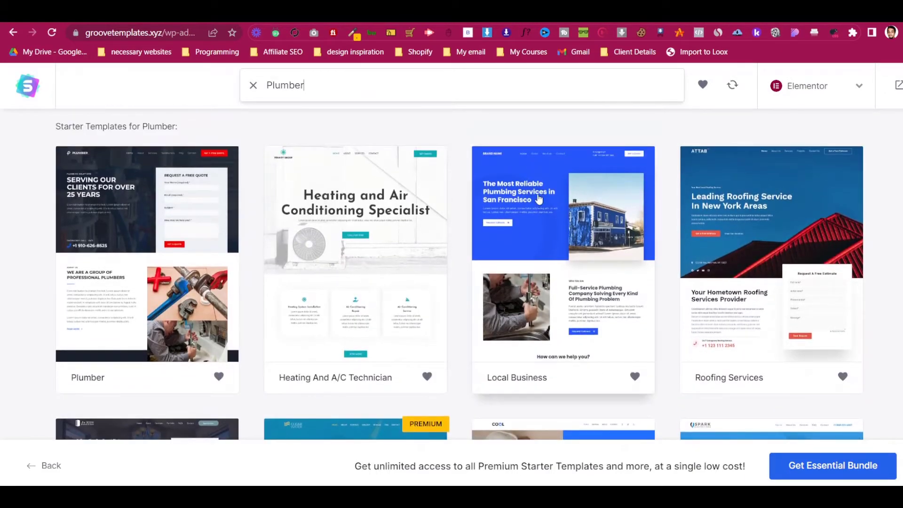
- Choose the Local Business plumbing template and skip adding a logo
{"action": "left_click", "coordinate": [554, 220]}
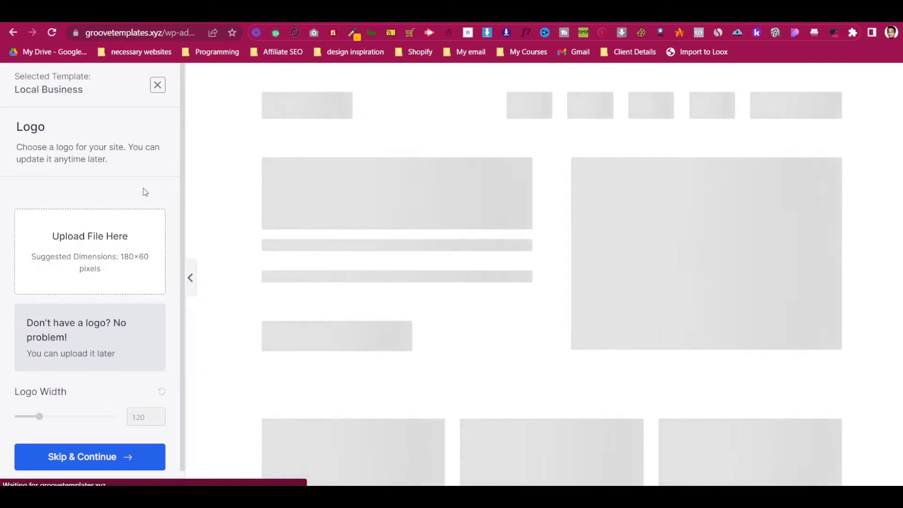
{"action": "scroll", "coordinate": [129, 217], "scroll_direction": "down", "scroll_amount": 1}
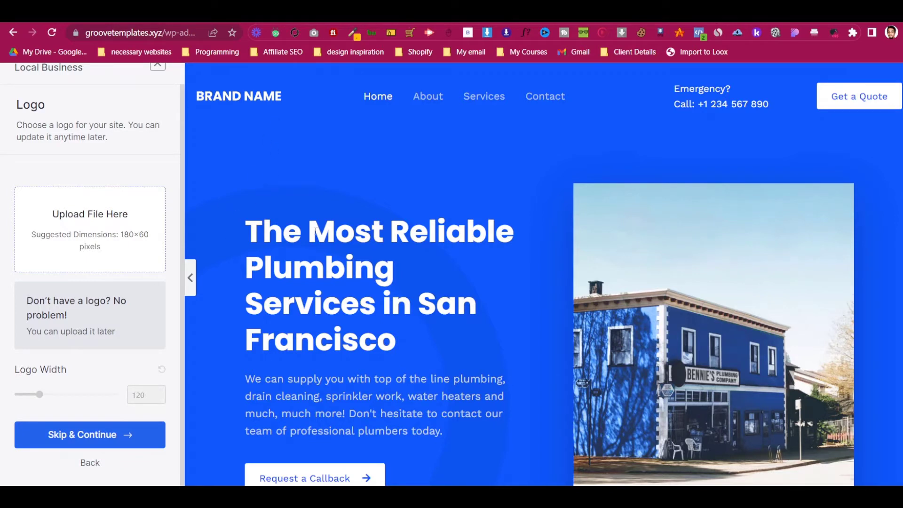
{"action": "left_click", "coordinate": [111, 442]}
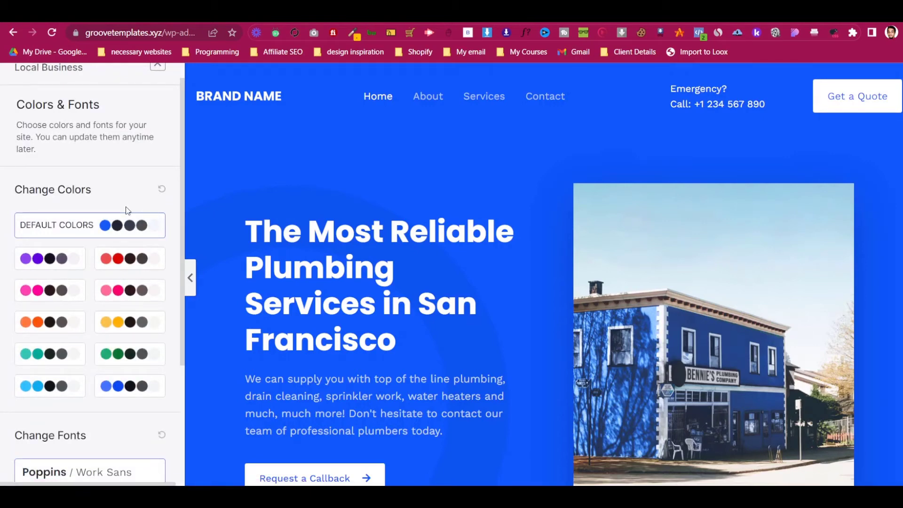
{"action": "scroll", "coordinate": [499, 212], "scroll_direction": "down", "scroll_amount": 3}
{"action": "scroll", "coordinate": [497, 213], "scroll_direction": "up", "scroll_amount": 3}
{"action": "scroll", "coordinate": [429, 182], "scroll_direction": "down", "scroll_amount": 3}
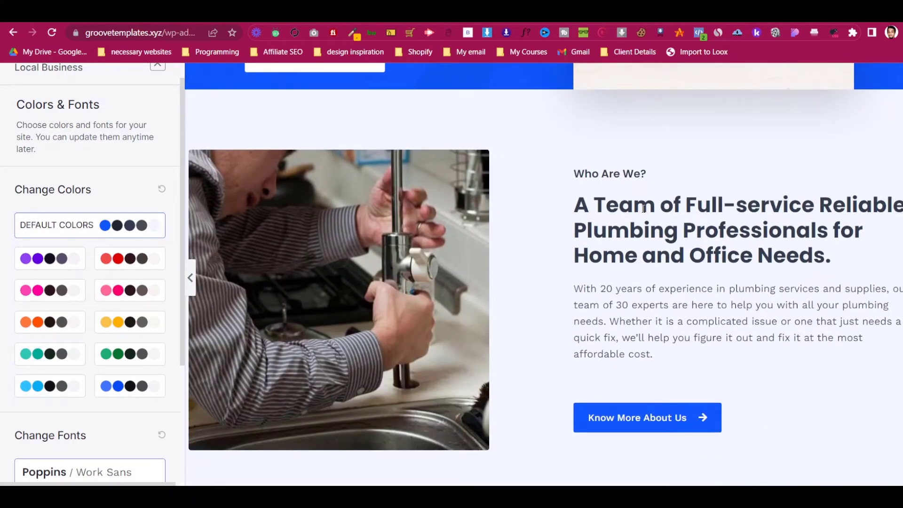
{"action": "scroll", "coordinate": [626, 197], "scroll_direction": "down", "scroll_amount": 5}
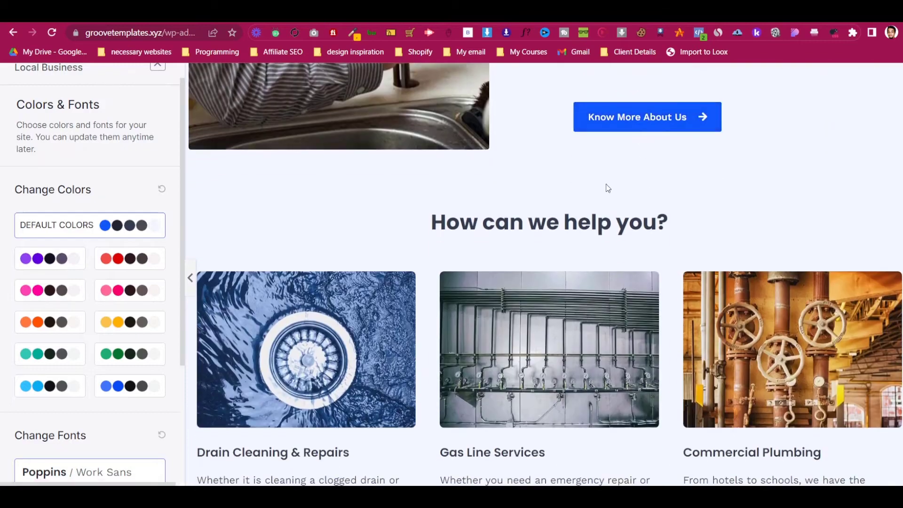
{"action": "scroll", "coordinate": [608, 188], "scroll_direction": "down", "scroll_amount": 5}
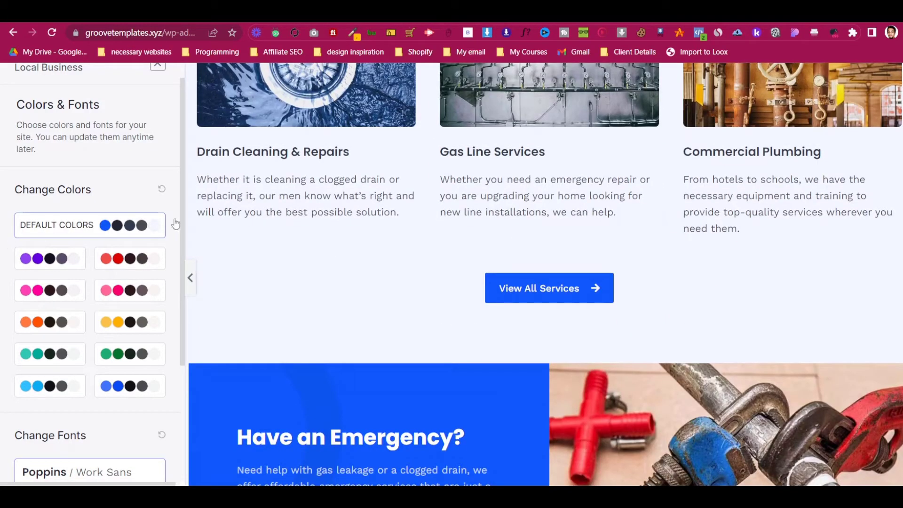
{"action": "scroll", "coordinate": [371, 303], "scroll_direction": "up", "scroll_amount": 10}
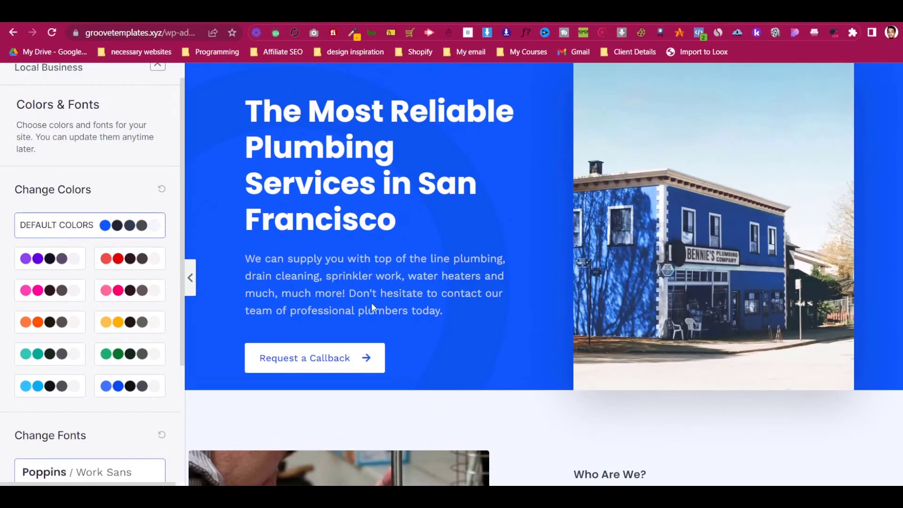
{"action": "scroll", "coordinate": [371, 303], "scroll_direction": "up", "scroll_amount": 3}
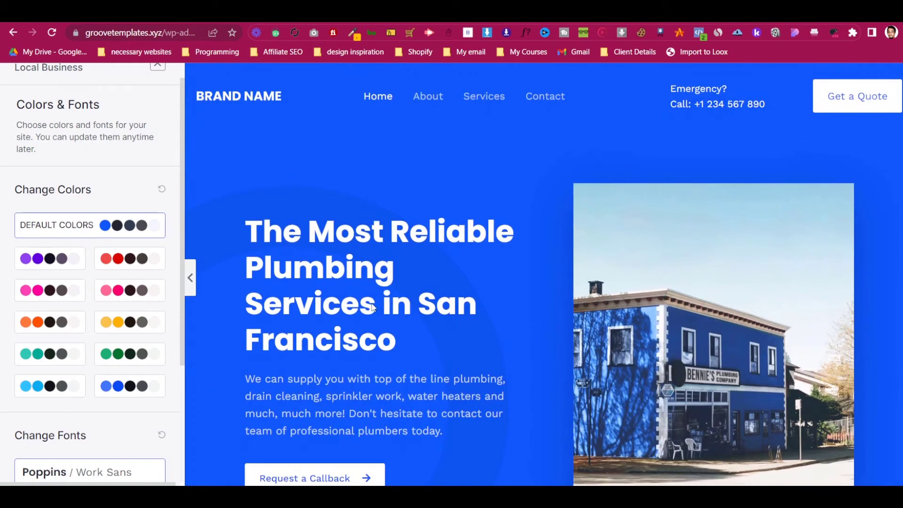
- Preview the pink colour scheme, then keep the default blue colours
{"action": "left_click", "coordinate": [51, 294]}
{"action": "scroll", "coordinate": [309, 190], "scroll_direction": "down", "scroll_amount": 8}
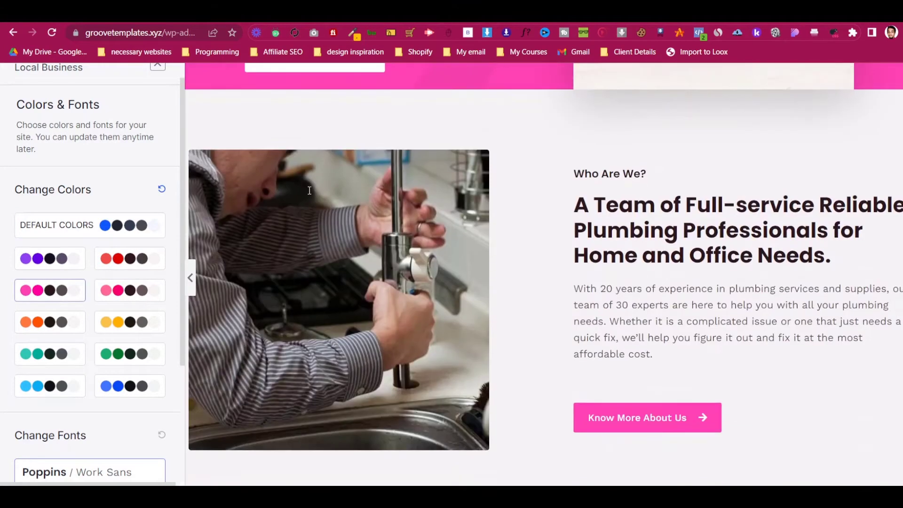
{"action": "scroll", "coordinate": [301, 197], "scroll_direction": "up", "scroll_amount": 8}
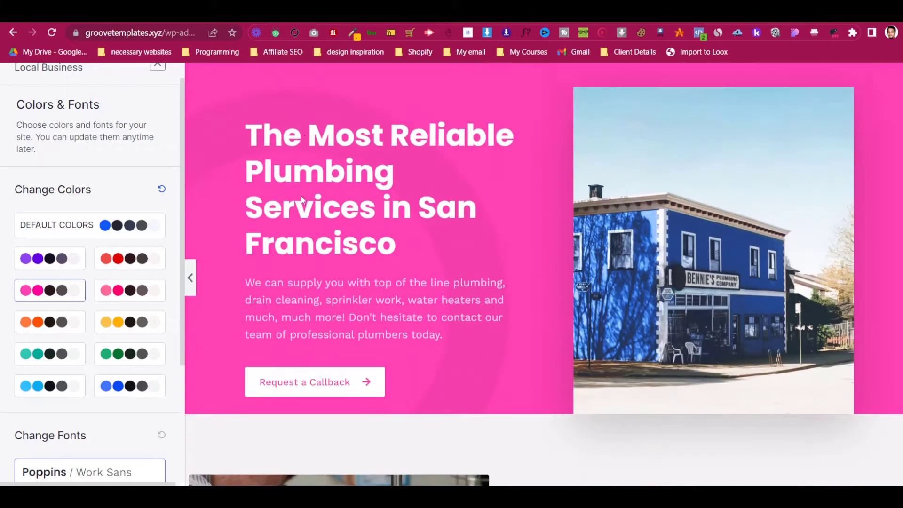
{"action": "left_click", "coordinate": [131, 224]}
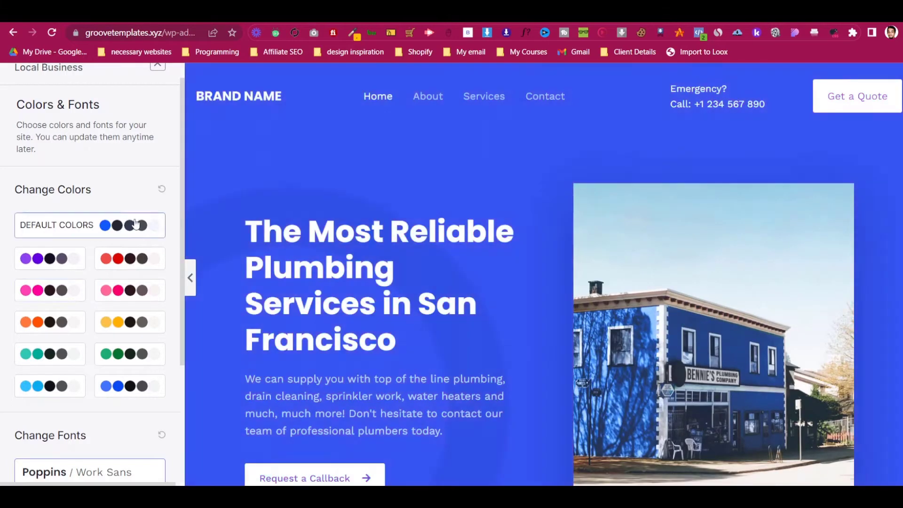
{"action": "scroll", "coordinate": [317, 215], "scroll_direction": "down", "scroll_amount": 3}
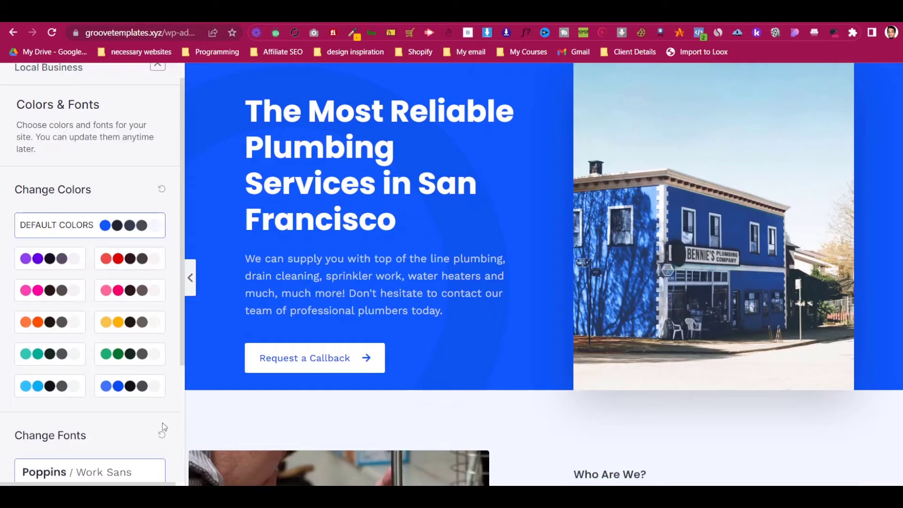
{"action": "scroll", "coordinate": [157, 428], "scroll_direction": "down", "scroll_amount": 2}
{"action": "scroll", "coordinate": [70, 426], "scroll_direction": "down", "scroll_amount": 3}
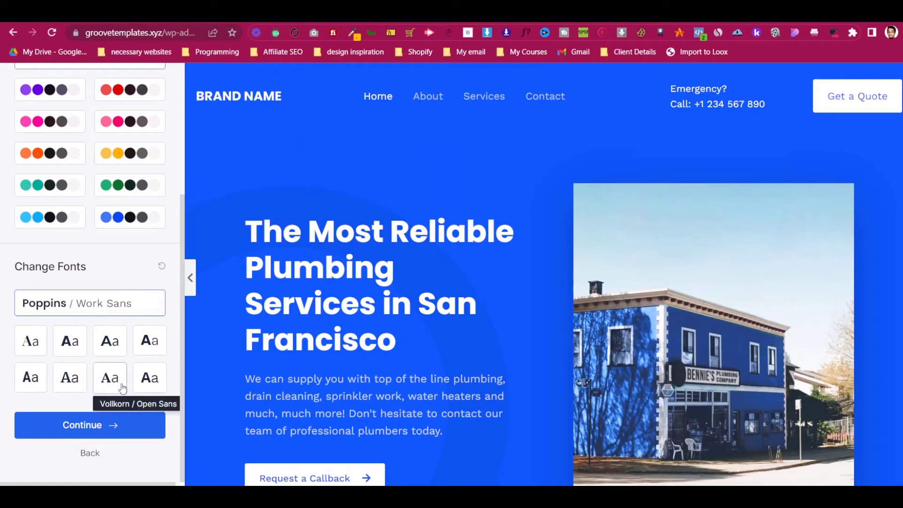
- Try several font pairings, settle on Poppins / Lato, and continue to the final step
{"action": "left_click", "coordinate": [117, 348]}
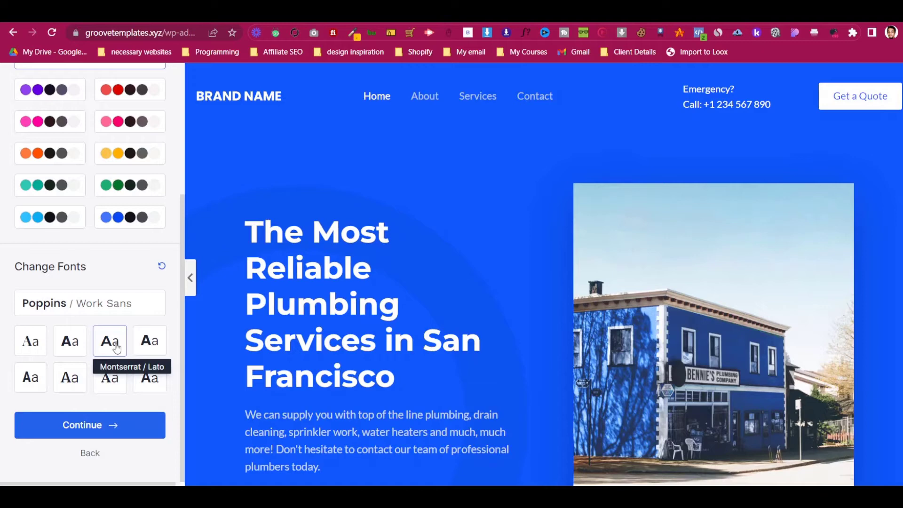
{"action": "left_click", "coordinate": [150, 342]}
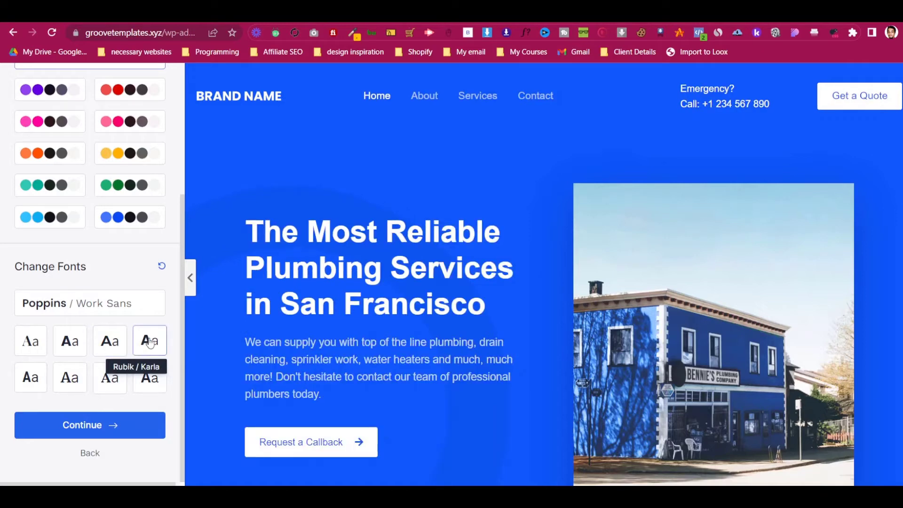
{"action": "left_click", "coordinate": [43, 373]}
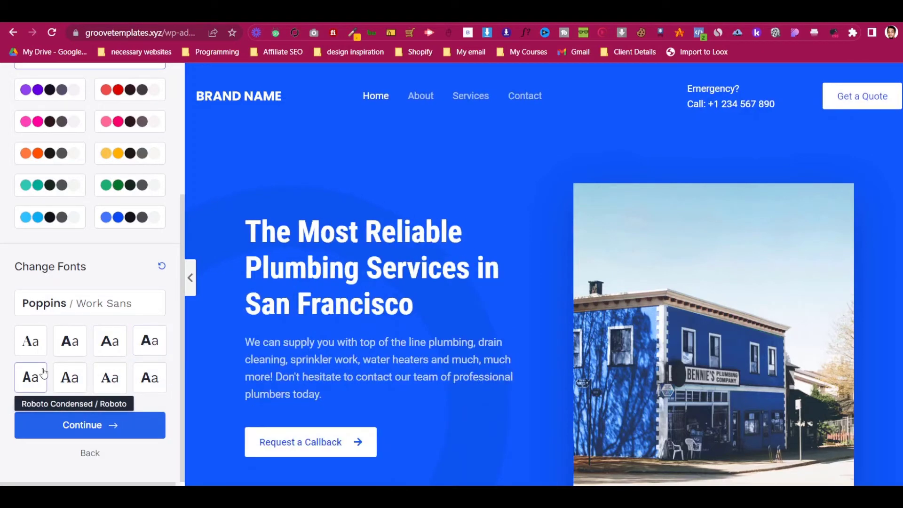
{"action": "left_click", "coordinate": [120, 346]}
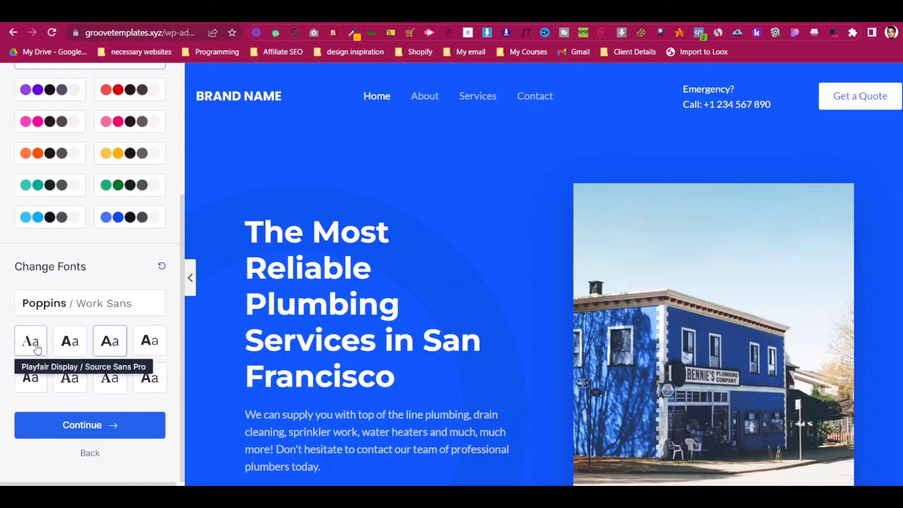
{"action": "left_click", "coordinate": [56, 346]}
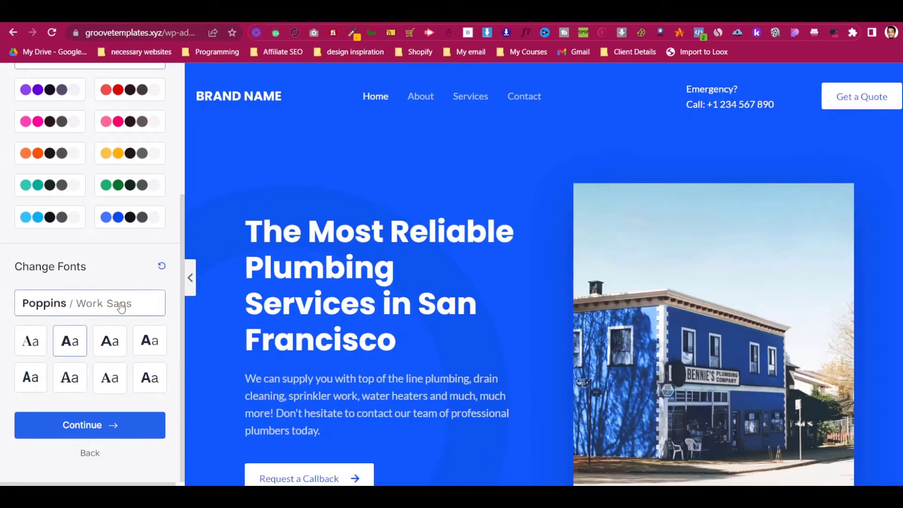
{"action": "left_click", "coordinate": [111, 429]}
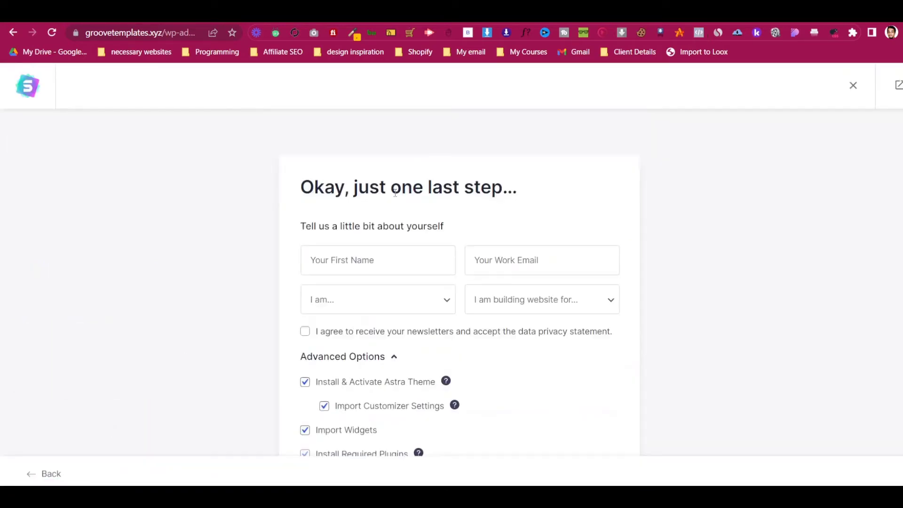
- Capture the import options area, outlining Import Widgets through Share Non-Sensitive Data in red
{"action": "scroll", "coordinate": [395, 192], "scroll_direction": "down", "scroll_amount": 1}
{"action": "scroll", "coordinate": [395, 193], "scroll_direction": "down", "scroll_amount": 2}
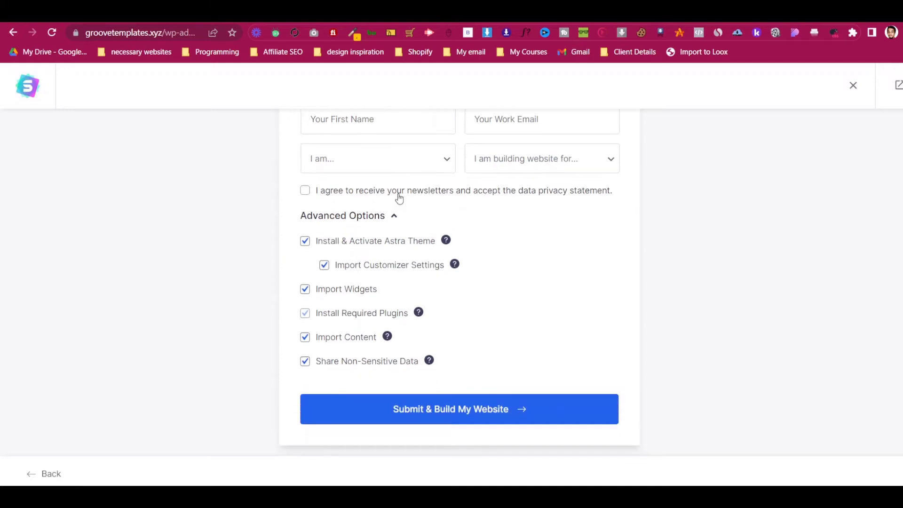
{"action": "scroll", "coordinate": [399, 198], "scroll_direction": "up", "scroll_amount": 2}
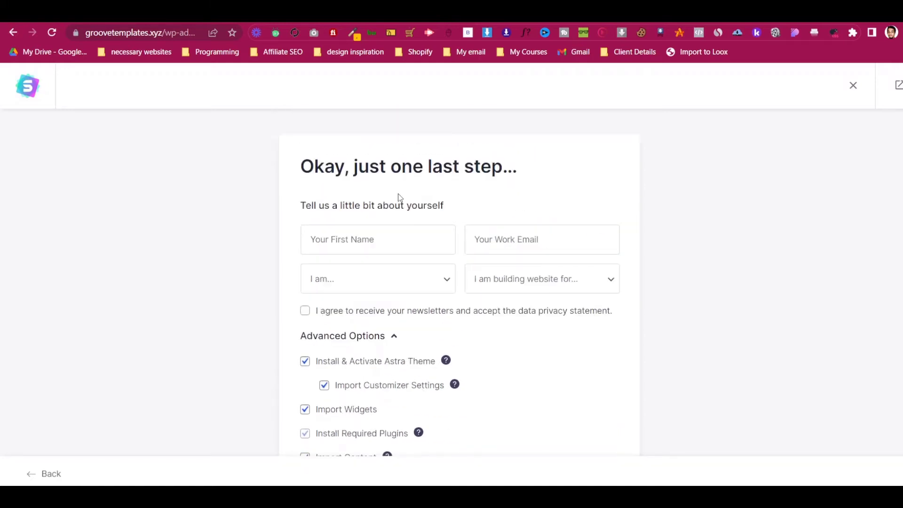
{"action": "scroll", "coordinate": [329, 198], "scroll_direction": "down", "scroll_amount": 1}
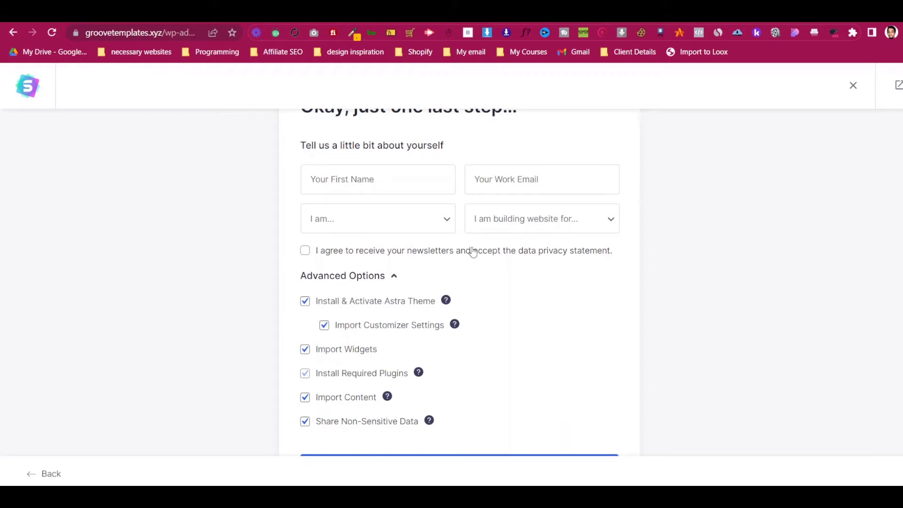
{"action": "scroll", "coordinate": [381, 249], "scroll_direction": "down", "scroll_amount": 1}
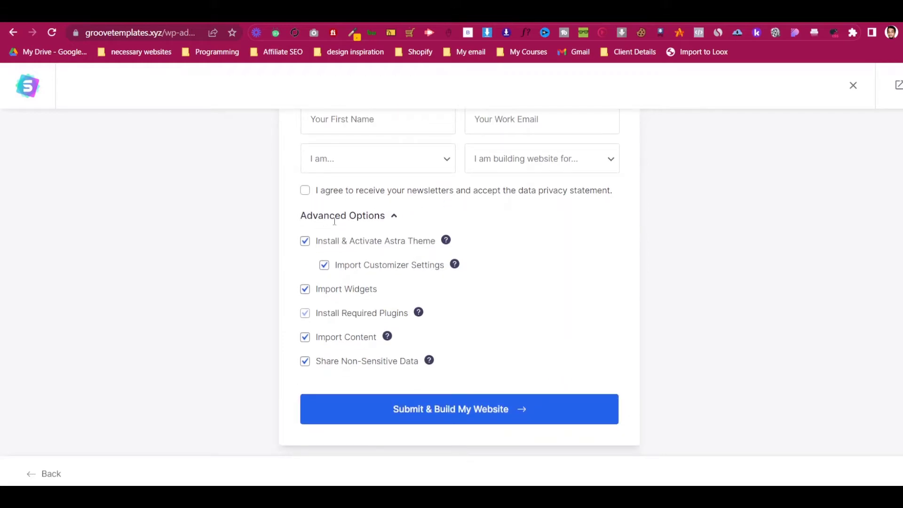
{"action": "key", "text": "Print"}
{"action": "left_click_drag", "start_coordinate": [263, 222], "coordinate": [691, 429]}
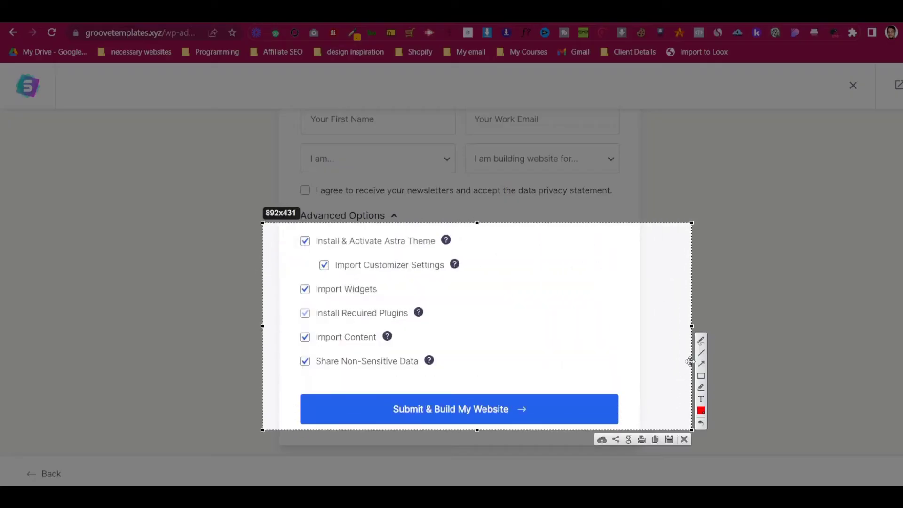
{"action": "mouse_move", "coordinate": [295, 231]}
{"action": "left_mouse_down"}
{"action": "mouse_move", "coordinate": [468, 258]}
{"action": "mouse_move", "coordinate": [476, 272]}
{"action": "left_mouse_up"}
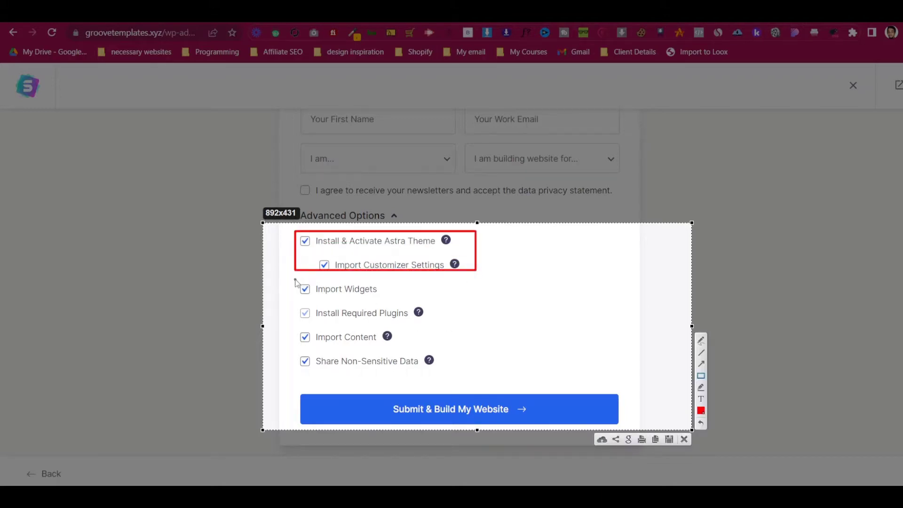
{"action": "mouse_move", "coordinate": [295, 280]}
{"action": "left_mouse_down"}
{"action": "mouse_move", "coordinate": [397, 325]}
{"action": "mouse_move", "coordinate": [458, 378]}
{"action": "left_mouse_up"}
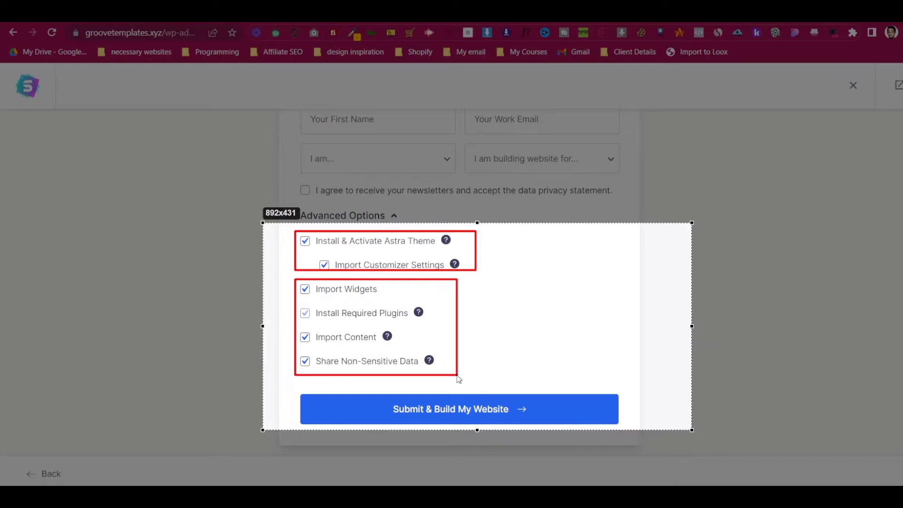
{"action": "left_click", "coordinate": [684, 438]}
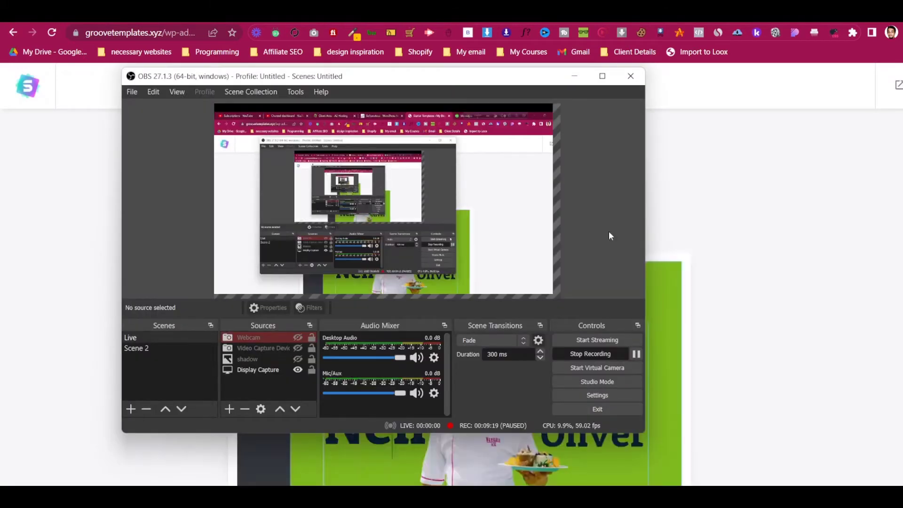
- Once the site is built, view the new website, close it, and exit to the Dashboard
{"action": "left_click", "coordinate": [574, 75]}
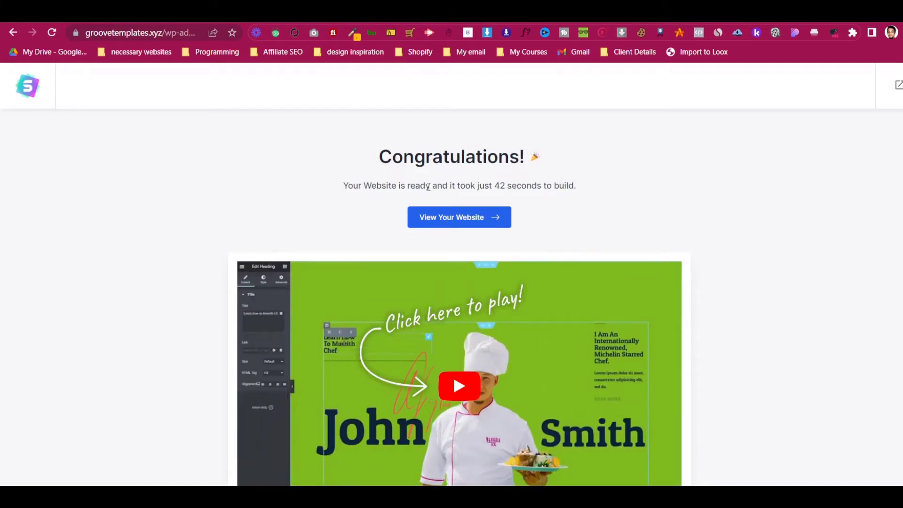
{"action": "scroll", "coordinate": [428, 187], "scroll_direction": "down", "scroll_amount": 3}
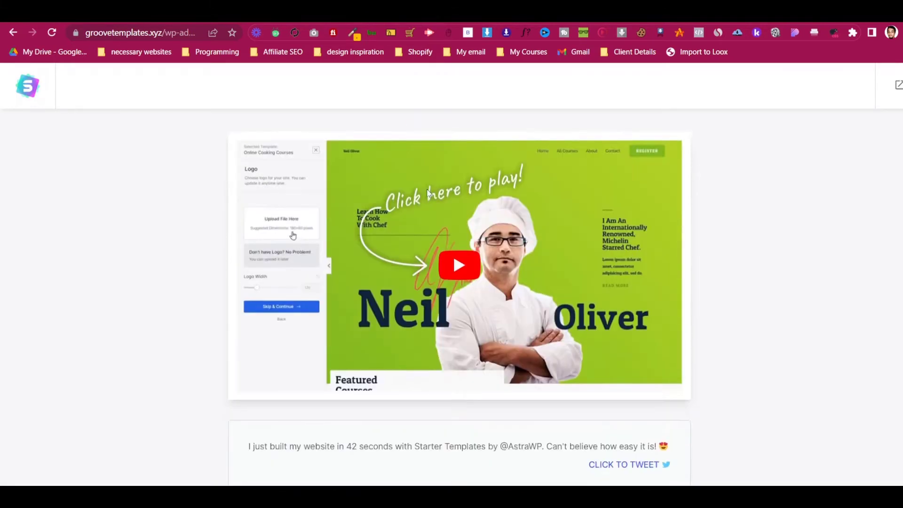
{"action": "scroll", "coordinate": [428, 187], "scroll_direction": "up", "scroll_amount": 3}
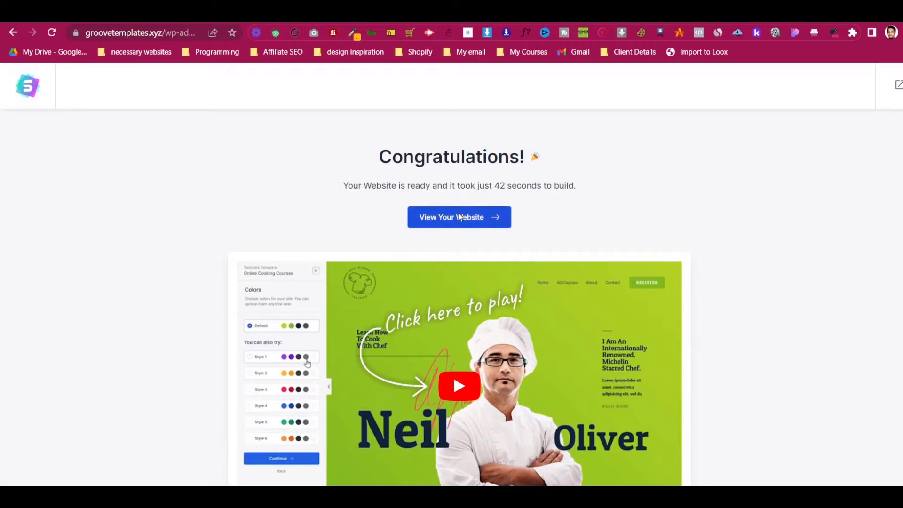
{"action": "left_click", "coordinate": [459, 215]}
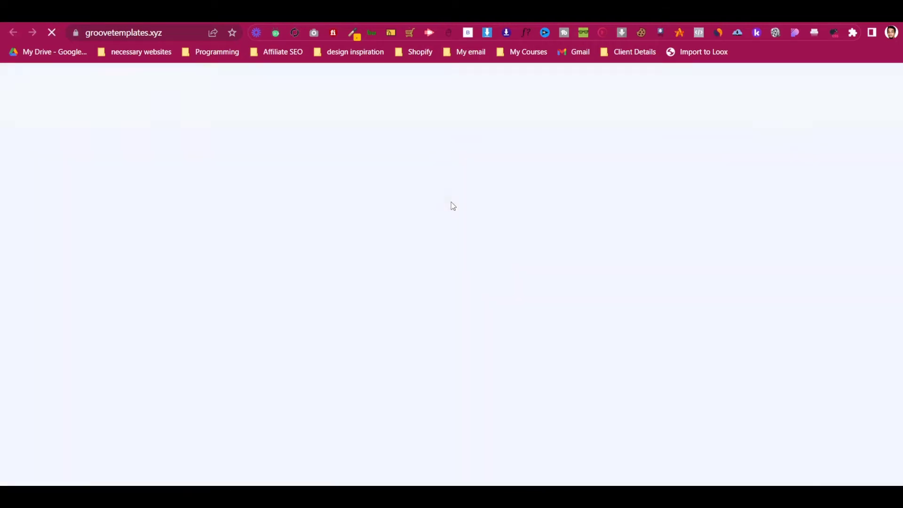
{"action": "scroll", "coordinate": [382, 199], "scroll_direction": "down", "scroll_amount": 5}
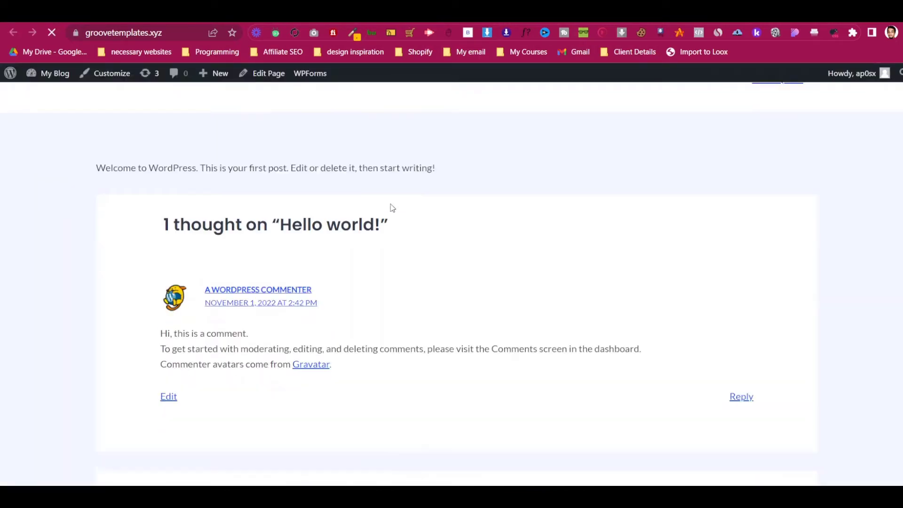
{"action": "scroll", "coordinate": [396, 209], "scroll_direction": "up", "scroll_amount": 5}
{"action": "key", "text": "ctrl+w"}
{"action": "scroll", "coordinate": [545, 186], "scroll_direction": "down", "scroll_amount": 3}
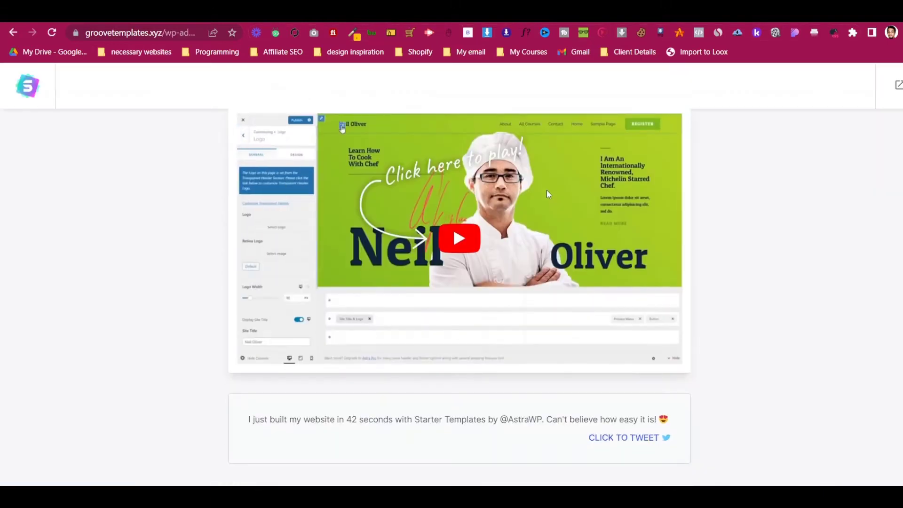
{"action": "scroll", "coordinate": [787, 288], "scroll_direction": "up", "scroll_amount": 3}
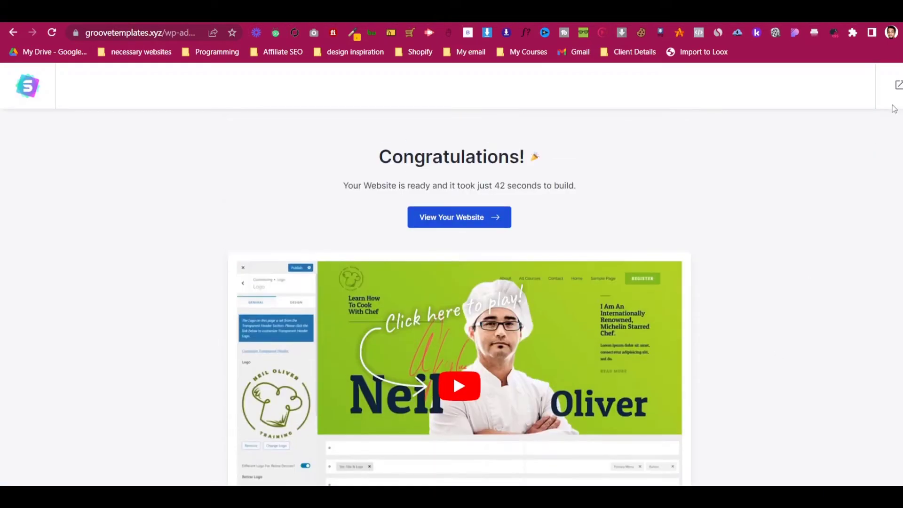
{"action": "left_click", "coordinate": [896, 86]}
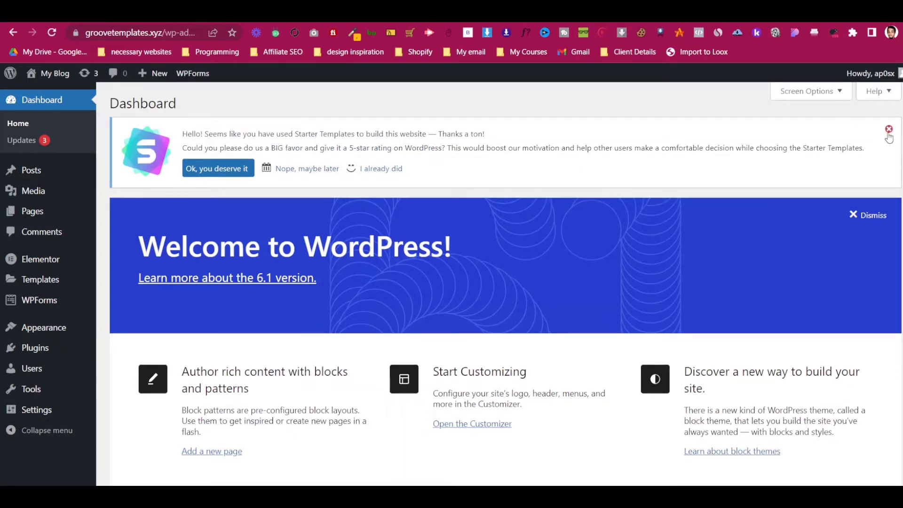
- Dismiss the Starter Templates rating notice on the Dashboard
{"action": "left_click", "coordinate": [888, 131]}
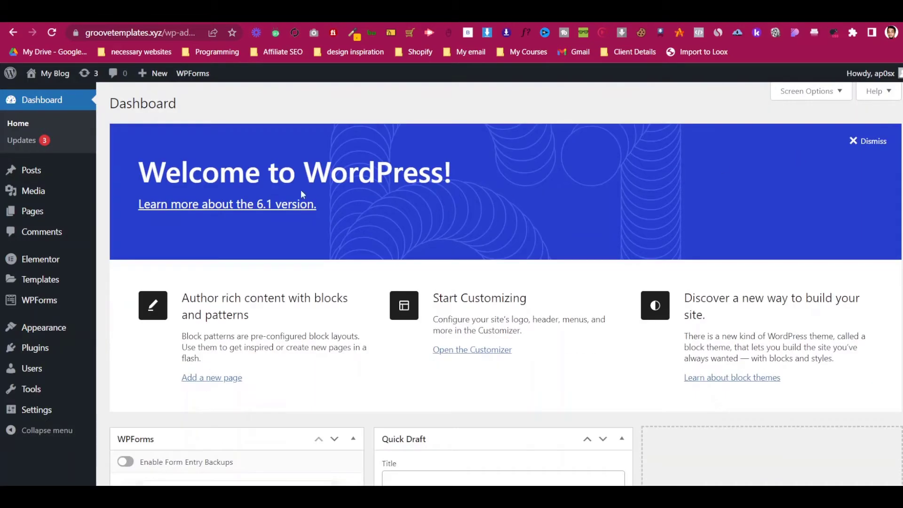
{"action": "scroll", "coordinate": [316, 203], "scroll_direction": "down", "scroll_amount": 12}
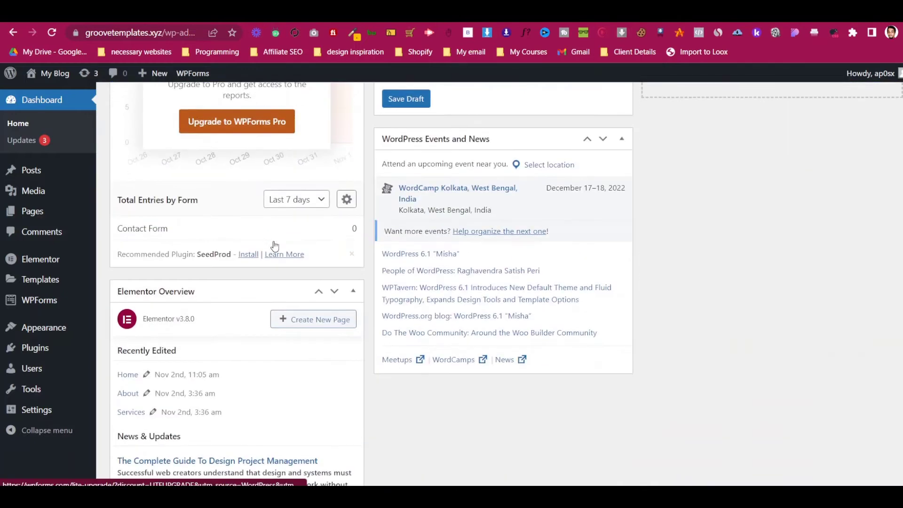
{"action": "scroll", "coordinate": [275, 244], "scroll_direction": "up", "scroll_amount": 12}
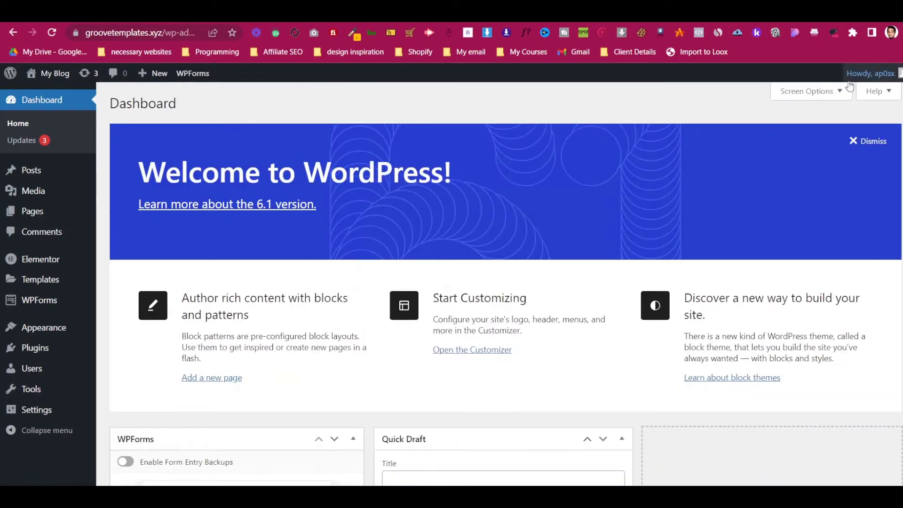
- In Screen Options, hide the WPForms, WordPress Events and News, and Welcome panels
{"action": "left_click", "coordinate": [818, 99]}
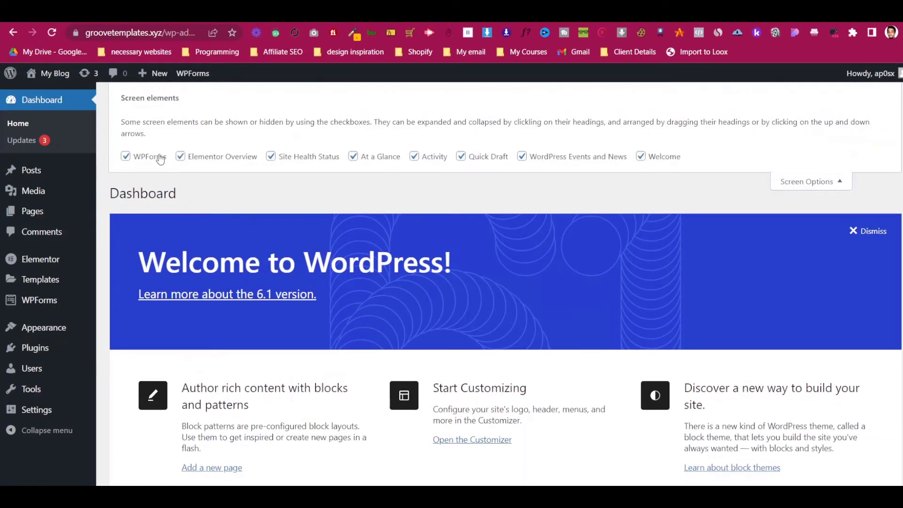
{"action": "left_click", "coordinate": [142, 162]}
{"action": "left_click", "coordinate": [415, 157]}
{"action": "left_click", "coordinate": [530, 160]}
{"action": "left_click", "coordinate": [642, 156]}
{"action": "left_click", "coordinate": [835, 182]}
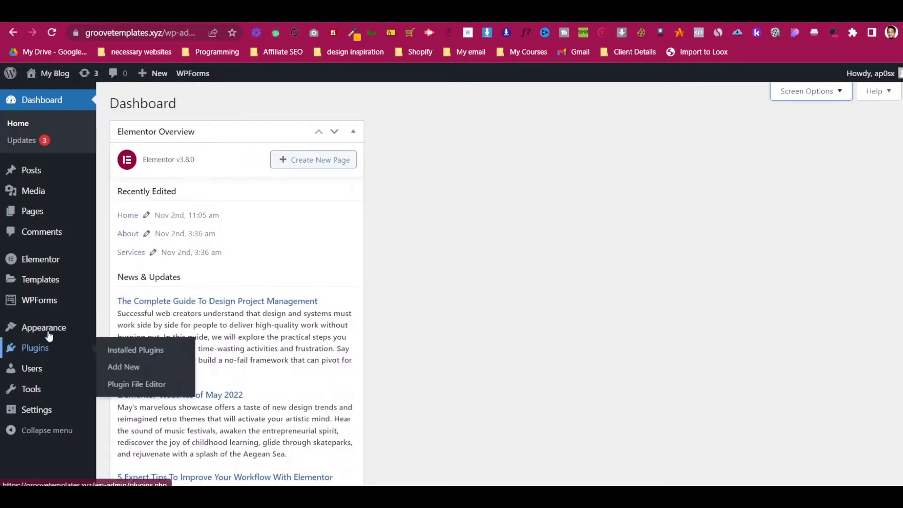
- Review the eight installed plugins, then view Themes with Astra active
{"action": "left_click", "coordinate": [61, 347]}
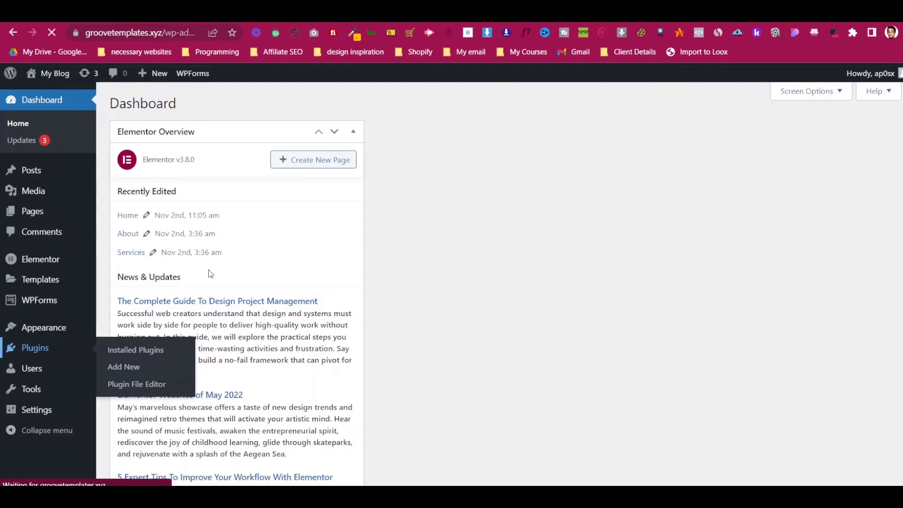
{"action": "scroll", "coordinate": [210, 272], "scroll_direction": "down", "scroll_amount": 2}
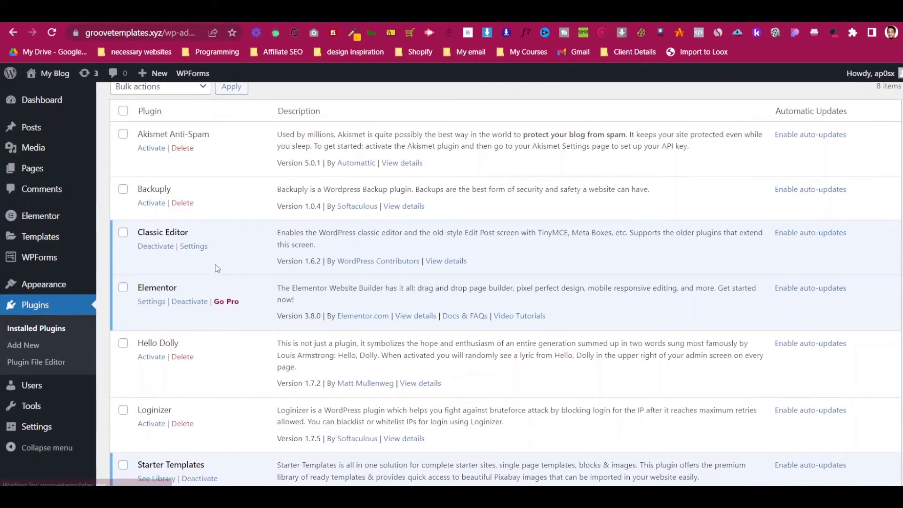
{"action": "scroll", "coordinate": [216, 269], "scroll_direction": "down", "scroll_amount": 4}
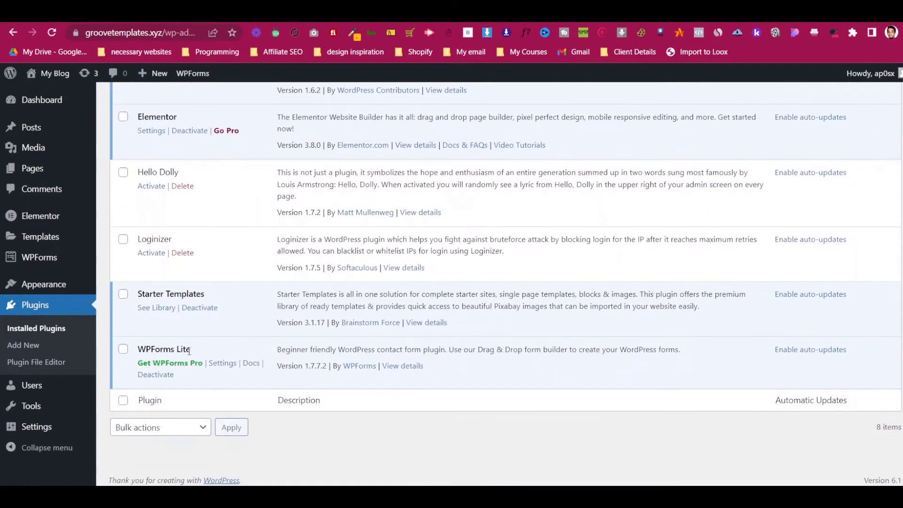
{"action": "mouse_move", "coordinate": [31, 289]}
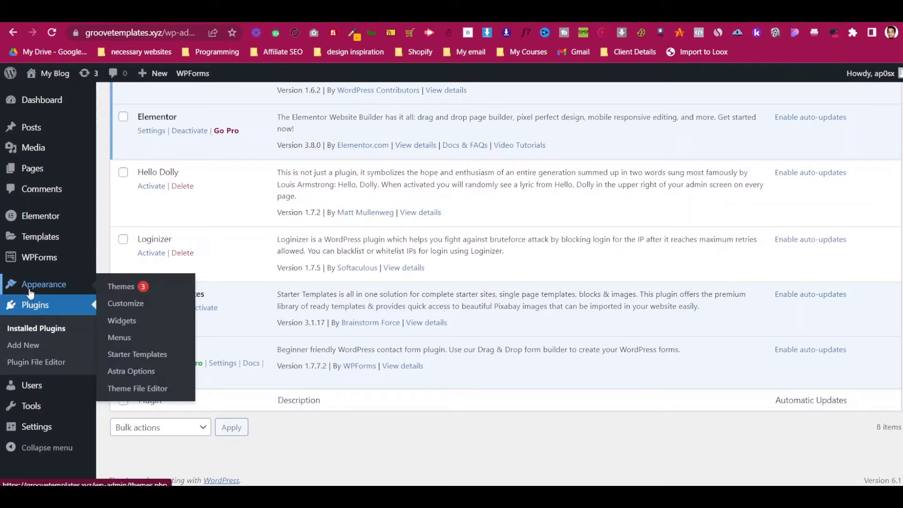
{"action": "left_click", "coordinate": [131, 287]}
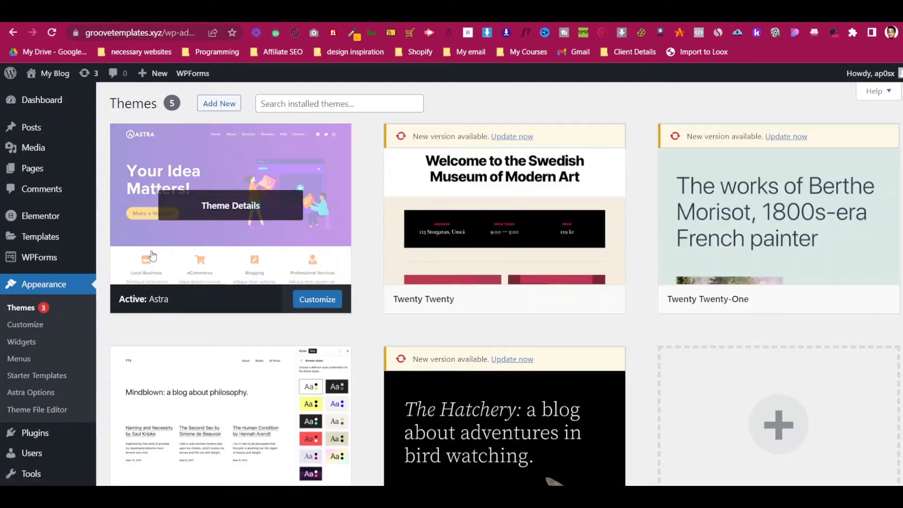
- From the Pages list, view the live Home page in a new browser tab
{"action": "mouse_move", "coordinate": [75, 175]}
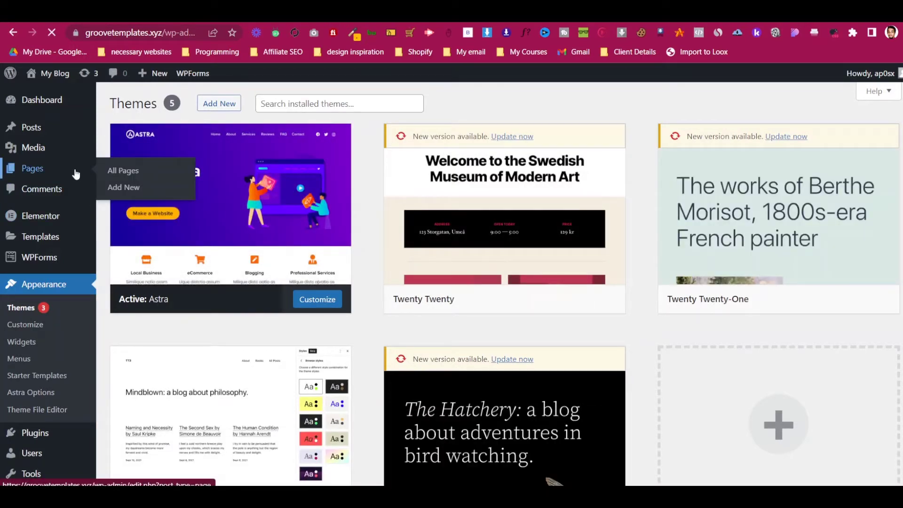
{"action": "left_click", "coordinate": [83, 170]}
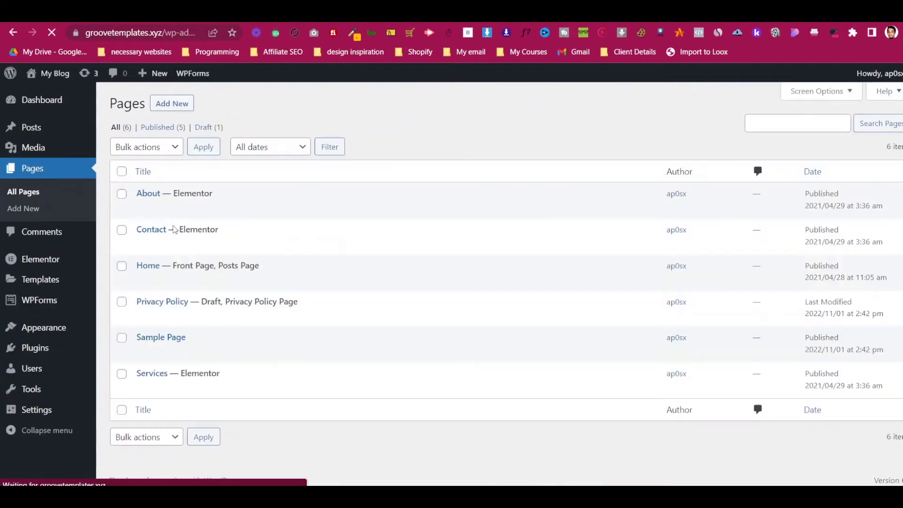
{"action": "right_click", "coordinate": [229, 282]}
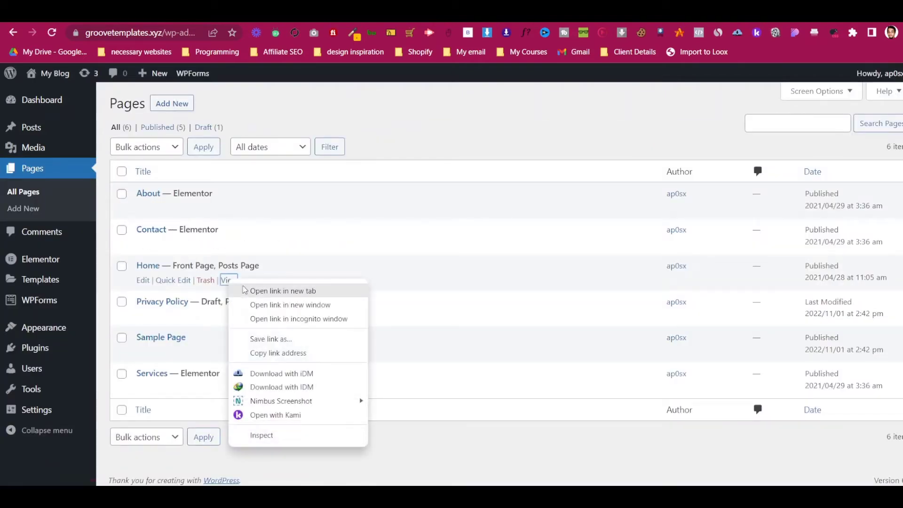
{"action": "left_click", "coordinate": [254, 289]}
{"action": "left_click", "coordinate": [546, 15]}
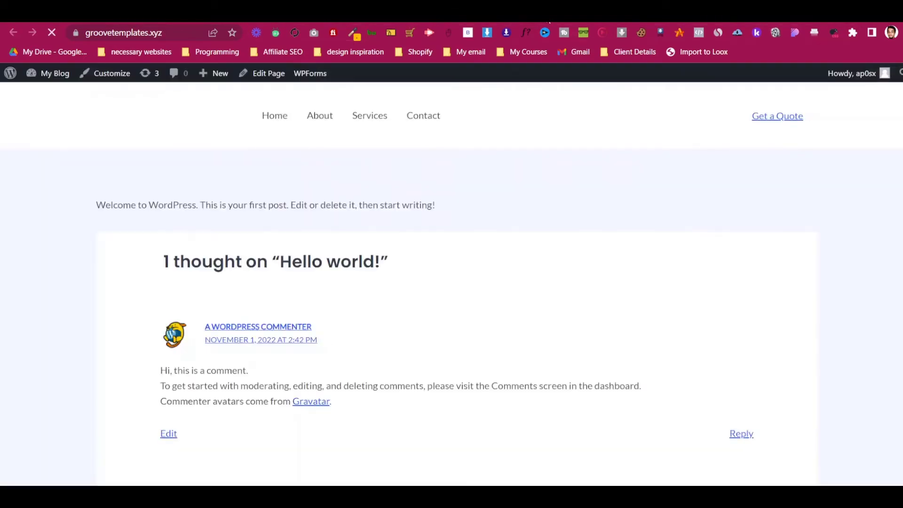
{"action": "scroll", "coordinate": [489, 297], "scroll_direction": "down", "scroll_amount": 6}
{"action": "scroll", "coordinate": [491, 296], "scroll_direction": "up", "scroll_amount": 6}
- View the live About page in a new tab, then return to the admin pages list
{"action": "left_click", "coordinate": [376, 15]}
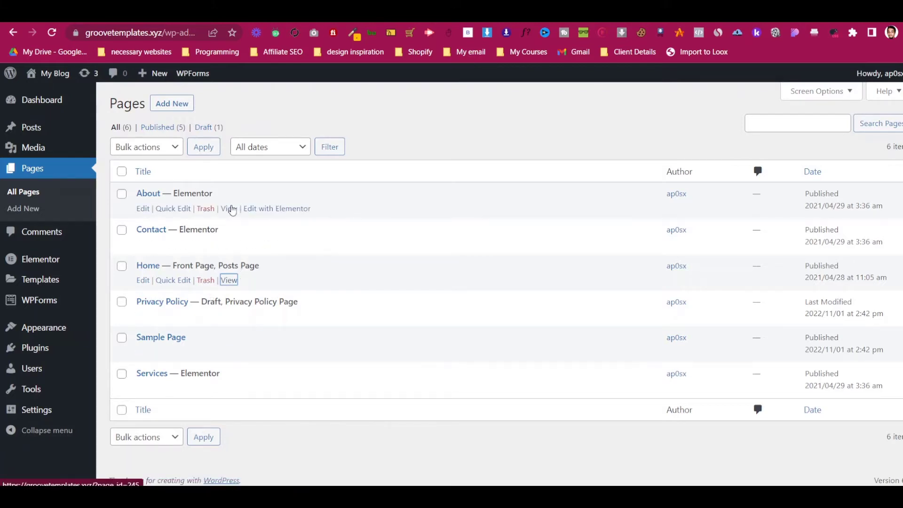
{"action": "right_click", "coordinate": [232, 210]}
{"action": "left_click", "coordinate": [248, 217]}
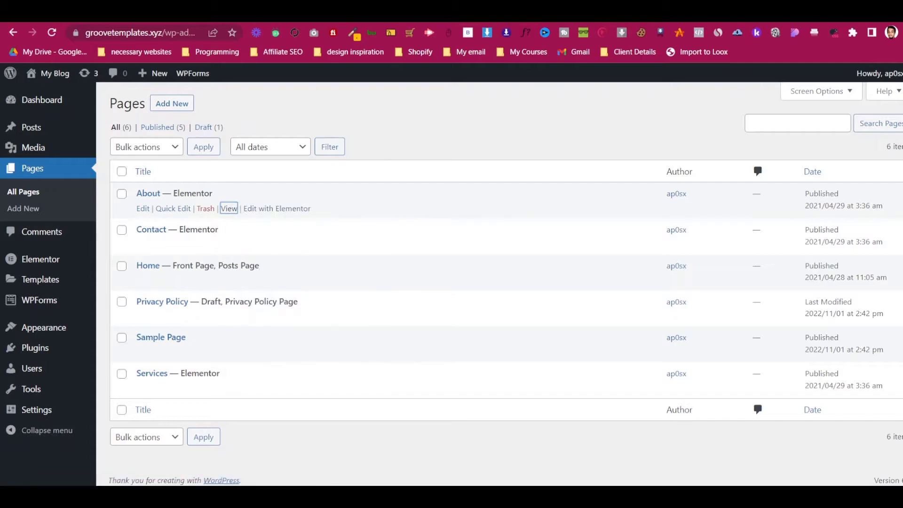
{"action": "key", "text": "ctrl+Tab"}
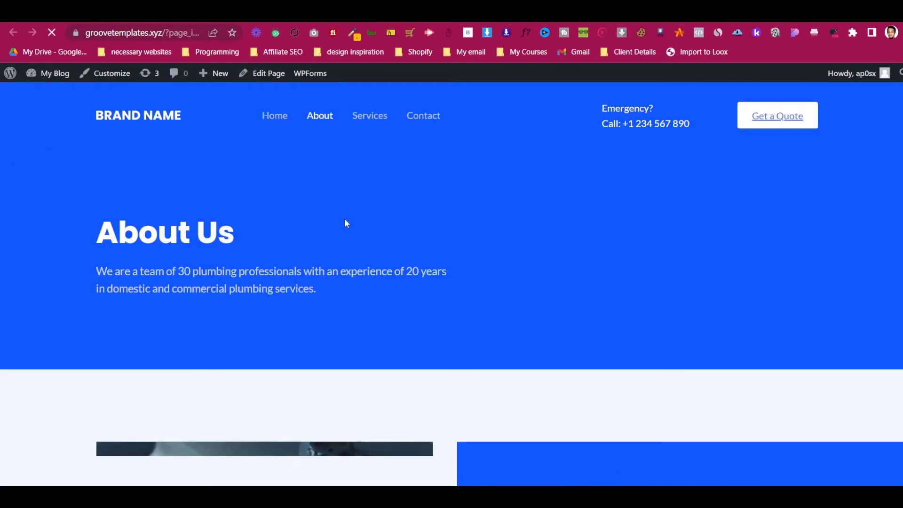
{"action": "scroll", "coordinate": [345, 223], "scroll_direction": "down", "scroll_amount": 8}
{"action": "scroll", "coordinate": [346, 232], "scroll_direction": "down", "scroll_amount": 10}
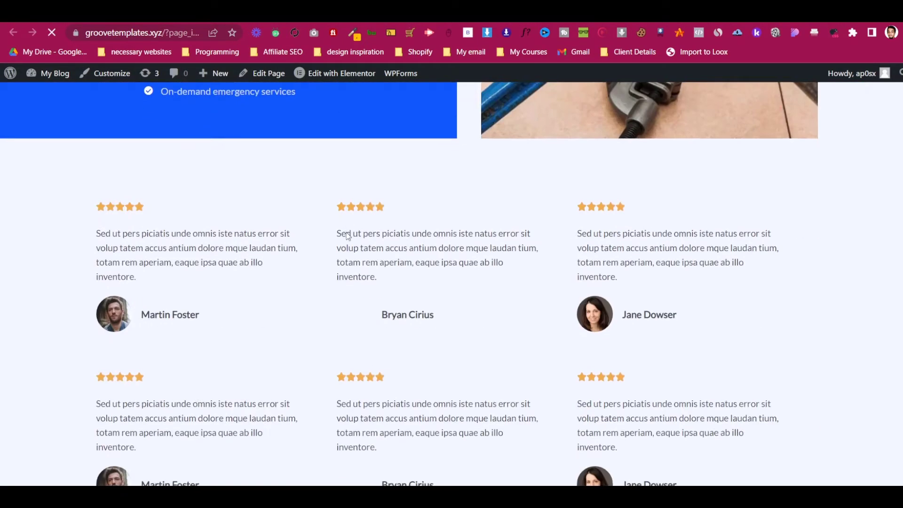
{"action": "scroll", "coordinate": [346, 232], "scroll_direction": "up", "scroll_amount": 9}
{"action": "scroll", "coordinate": [347, 236], "scroll_direction": "up", "scroll_amount": 8}
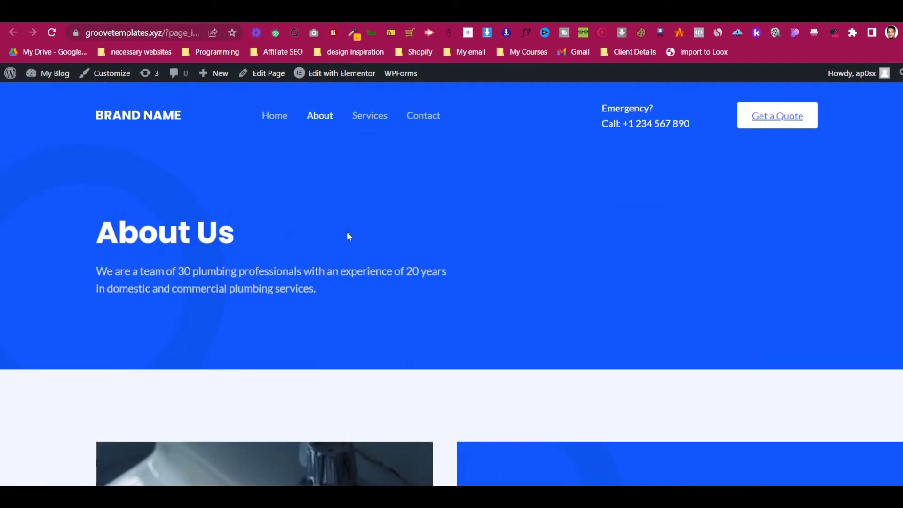
{"action": "key", "text": "ctrl+Tab"}
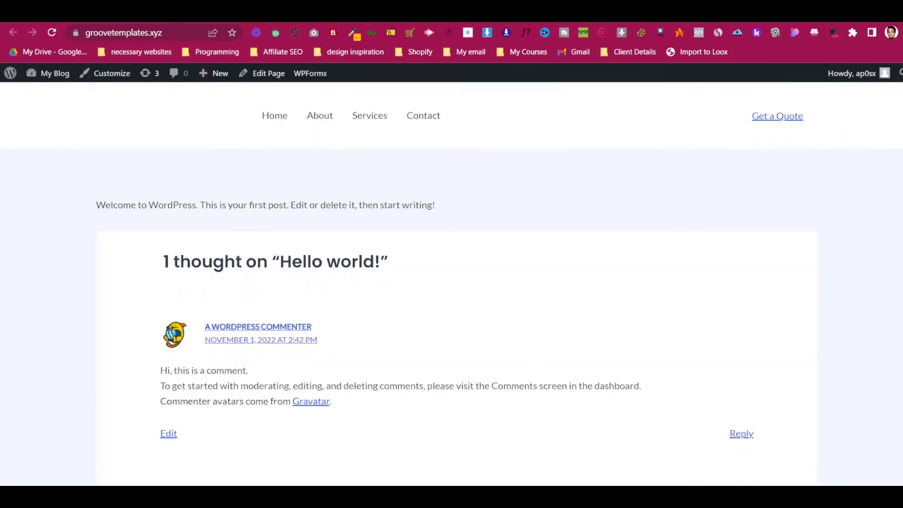
{"action": "key", "text": "ctrl+Tab"}
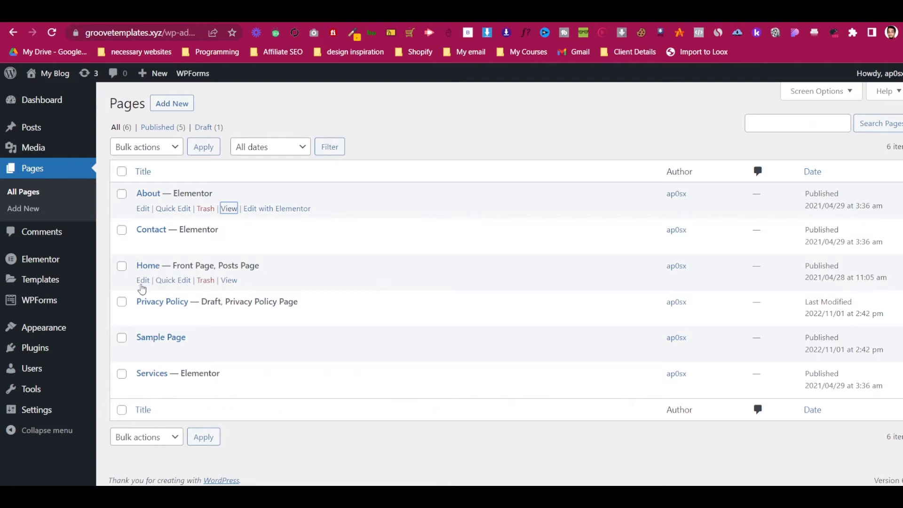
- Glance at the Home page's editor, go back to All Pages, then open Settings > General
{"action": "left_click", "coordinate": [142, 281]}
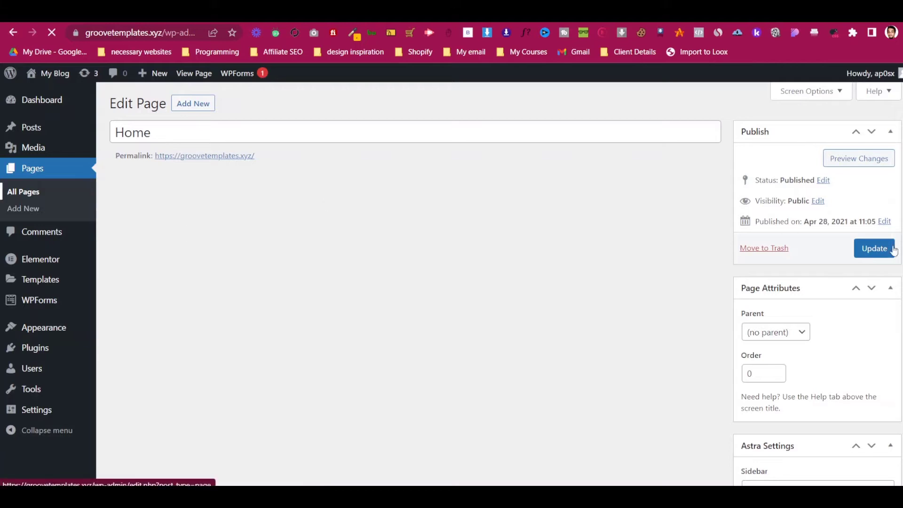
{"action": "left_click", "coordinate": [57, 202]}
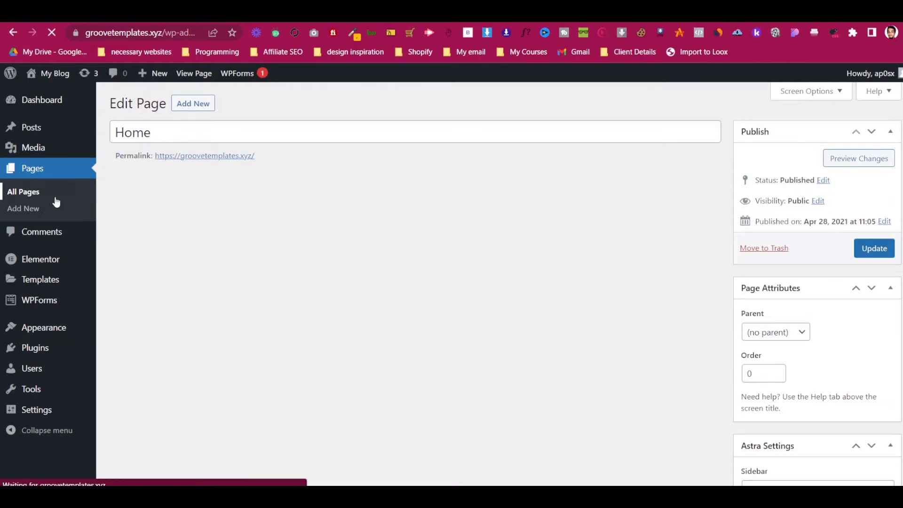
{"action": "mouse_move", "coordinate": [53, 328]}
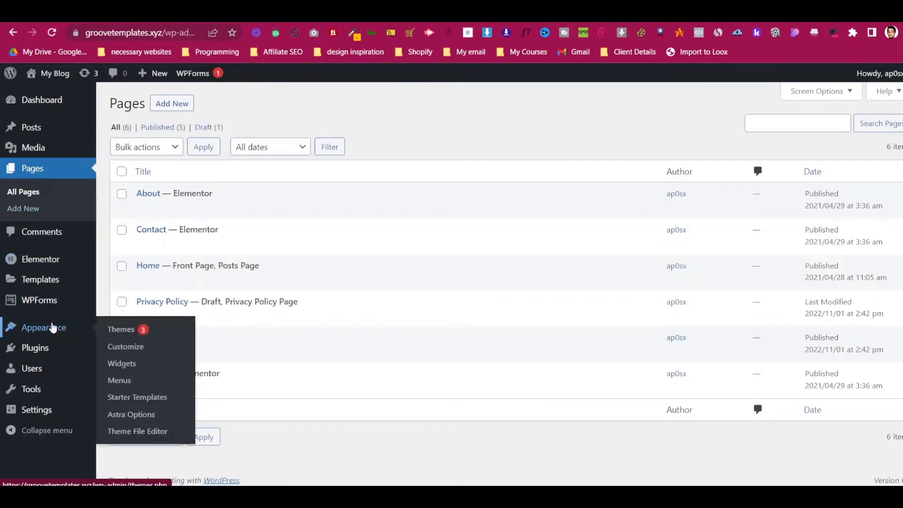
{"action": "mouse_move", "coordinate": [58, 413]}
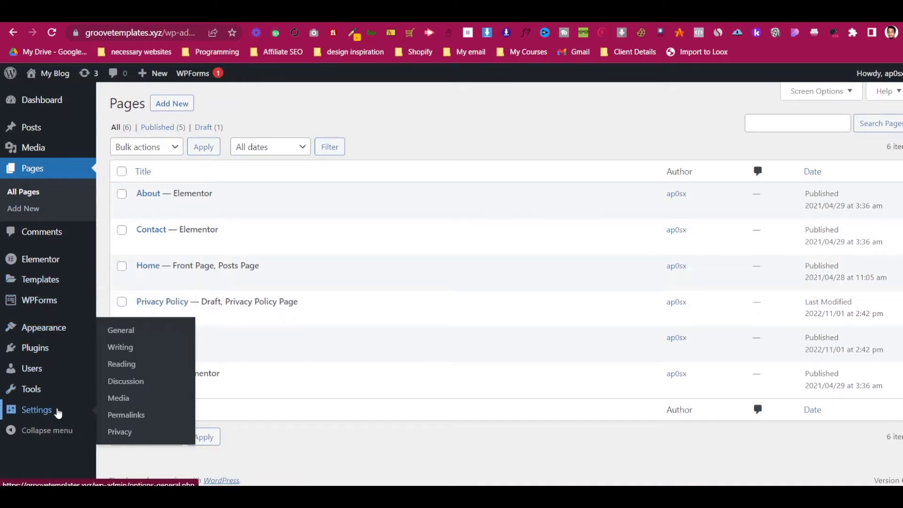
{"action": "left_click", "coordinate": [115, 331]}
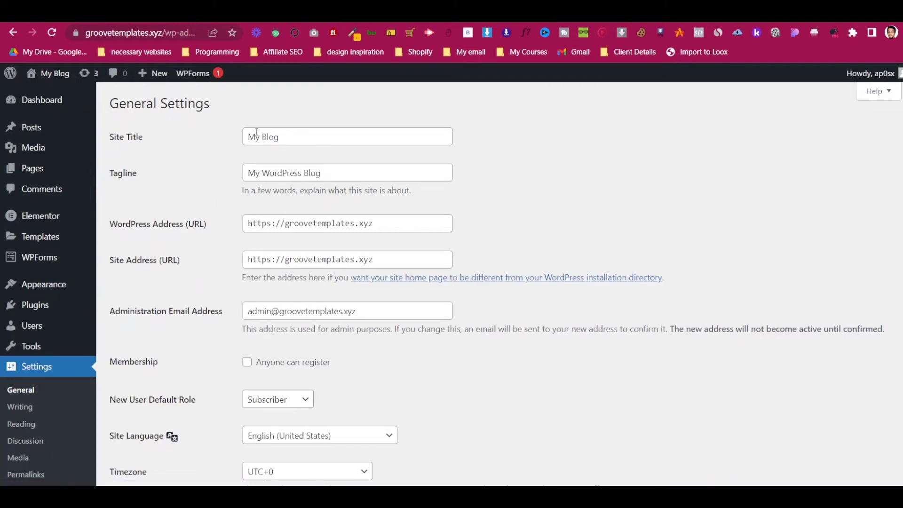
- Change the Site Title to 'Plumbers In New York'
{"action": "left_click", "coordinate": [291, 133]}
{"action": "key", "text": "ctrl+a"}
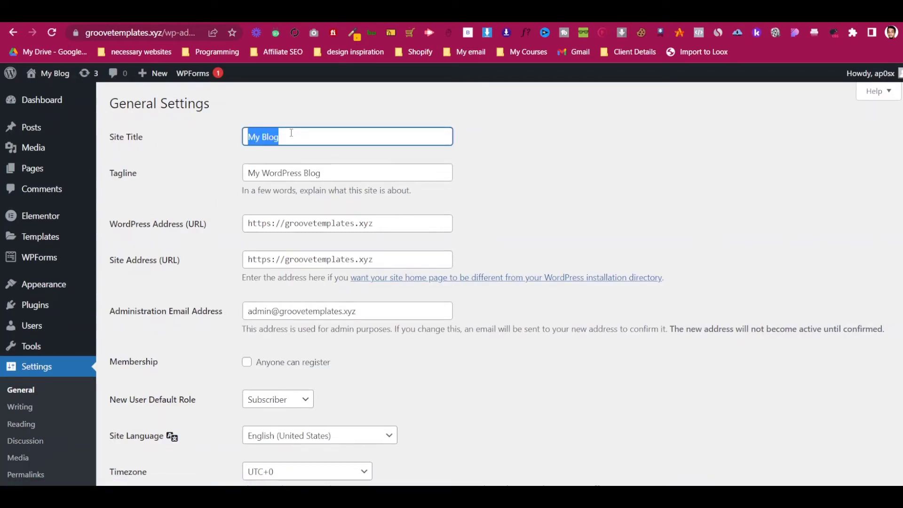
{"action": "type", "text": "Plum"}
{"action": "key", "text": "BackSpace"}
{"action": "key", "text": "BackSpace"}
{"action": "key", "text": "BackSpace"}
{"action": "type", "text": "lu"}
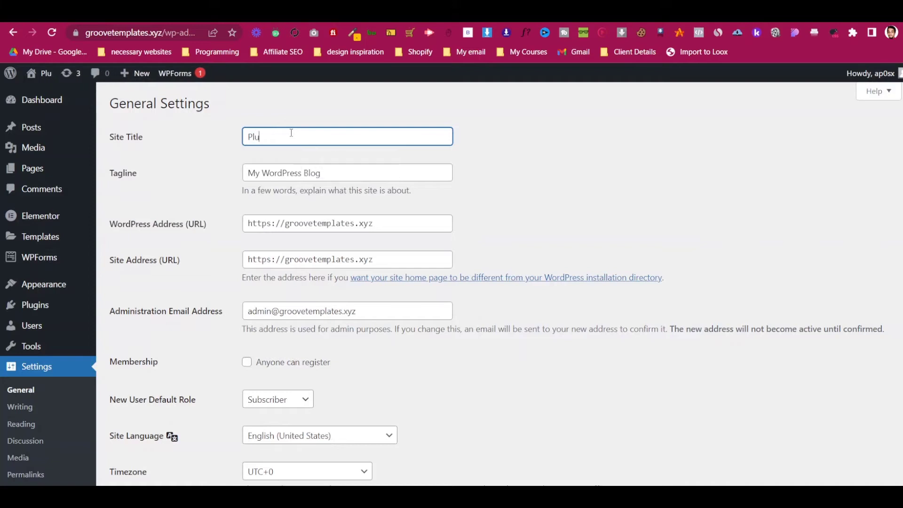
{"action": "type", "text": "mbers In"}
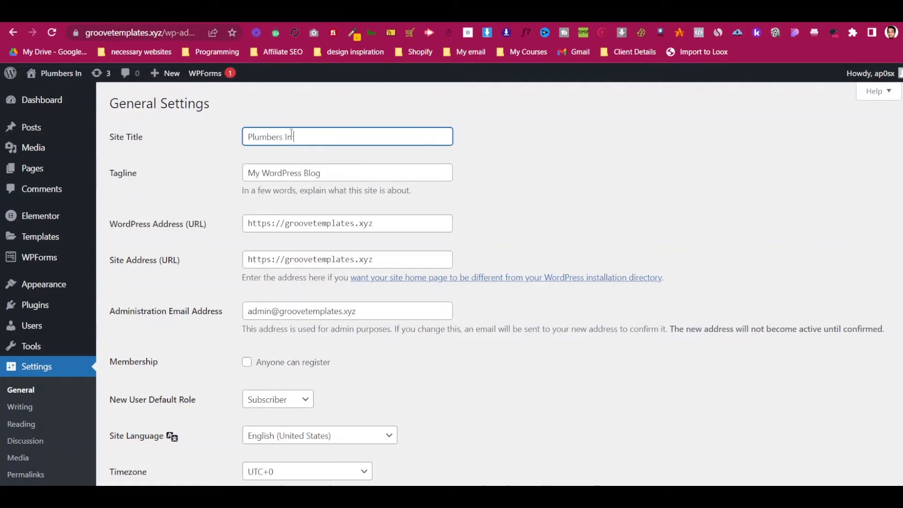
{"action": "type", "text": " Ney"}
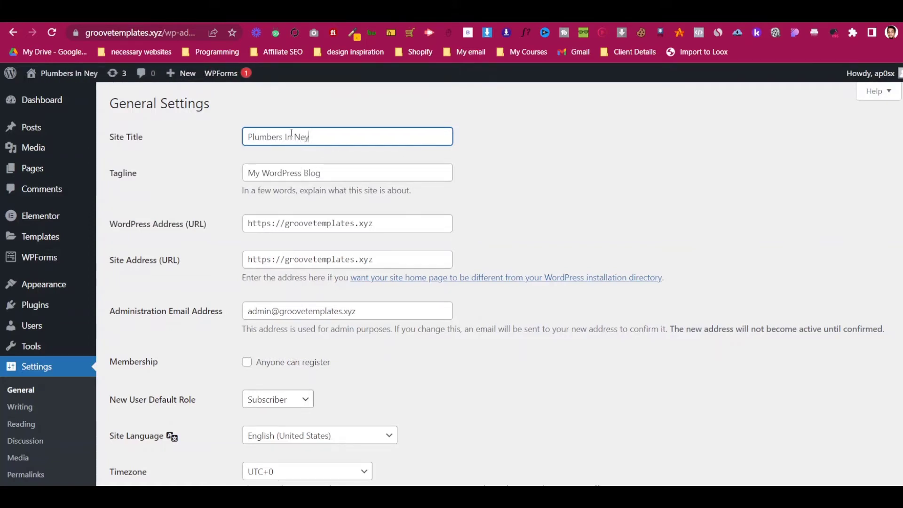
{"action": "key", "text": "BackSpace"}
{"action": "type", "text": "w"}
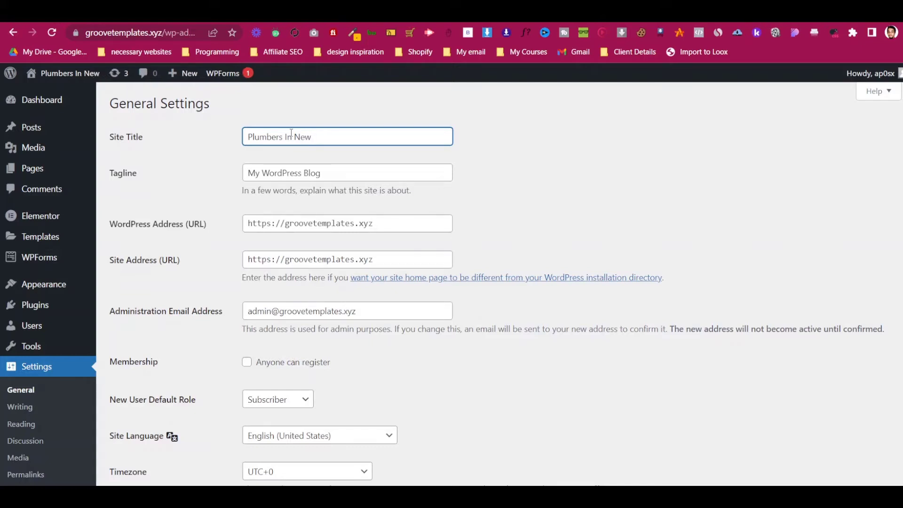
{"action": "type", "text": " York"}
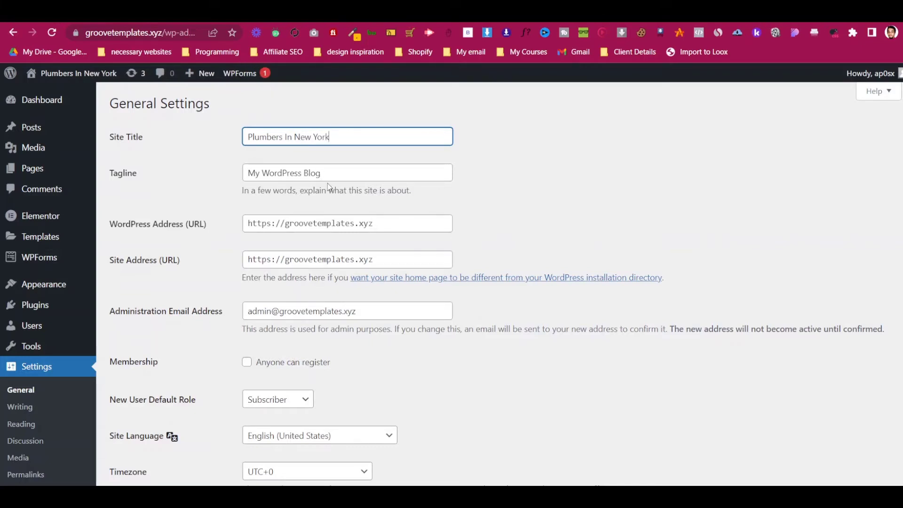
- Set the tagline to 'Service is our first priority', keep UTC+0 timezone, and save
{"action": "triple_click", "coordinate": [328, 178]}
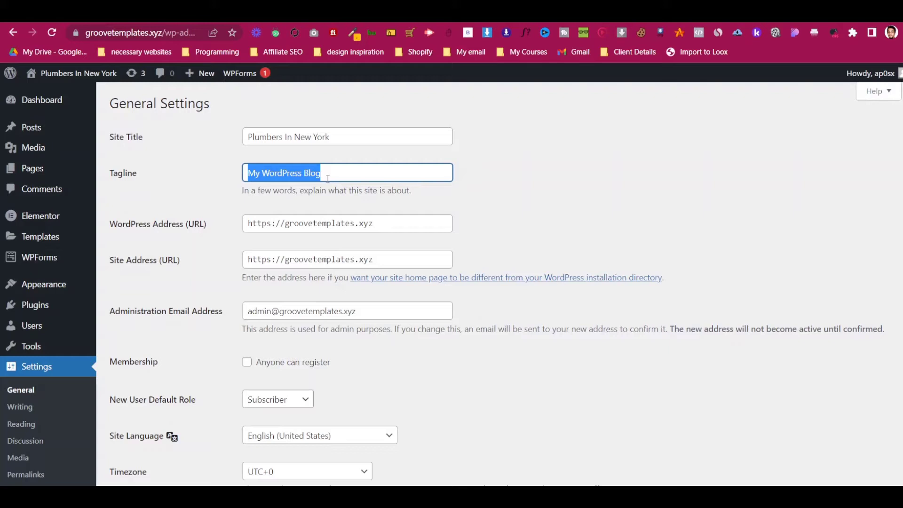
{"action": "type", "text": "Service is our first priority"}
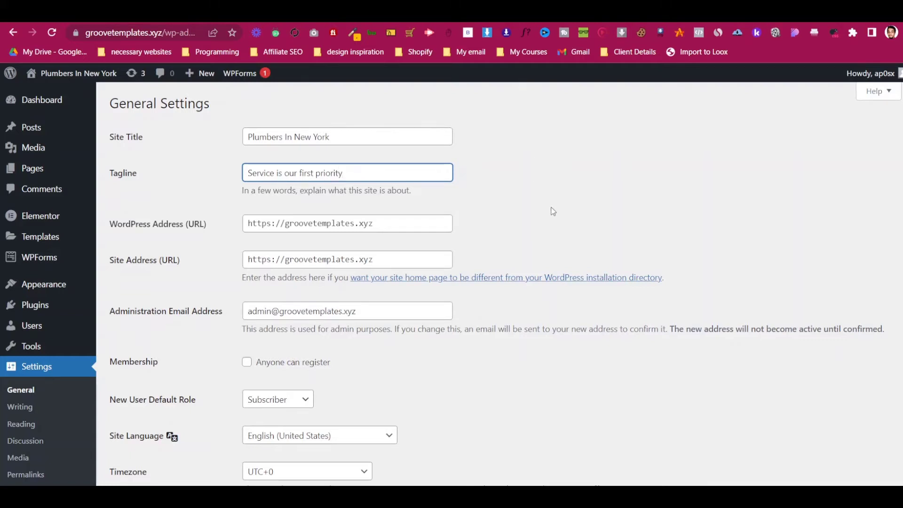
{"action": "scroll", "coordinate": [552, 212], "scroll_direction": "down", "scroll_amount": 6}
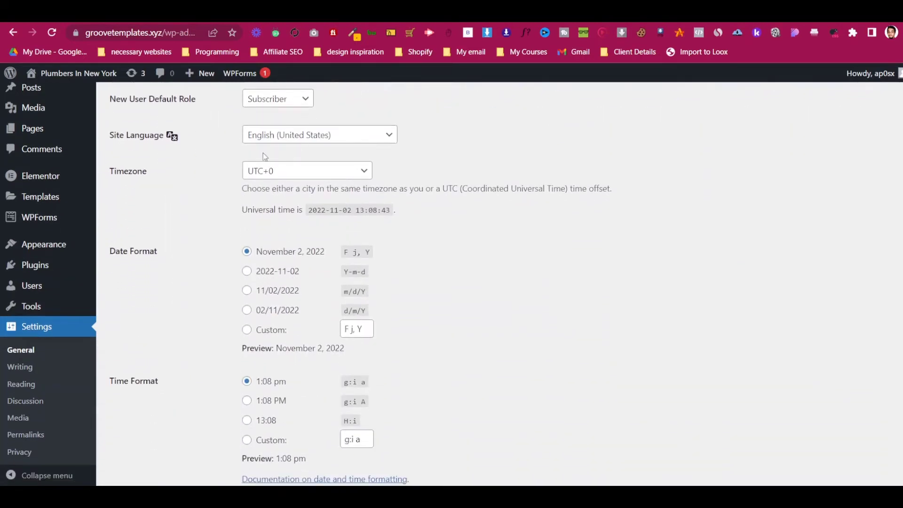
{"action": "left_click", "coordinate": [271, 178]}
{"action": "left_click", "coordinate": [263, 175]}
{"action": "scroll", "coordinate": [221, 200], "scroll_direction": "down", "scroll_amount": 4}
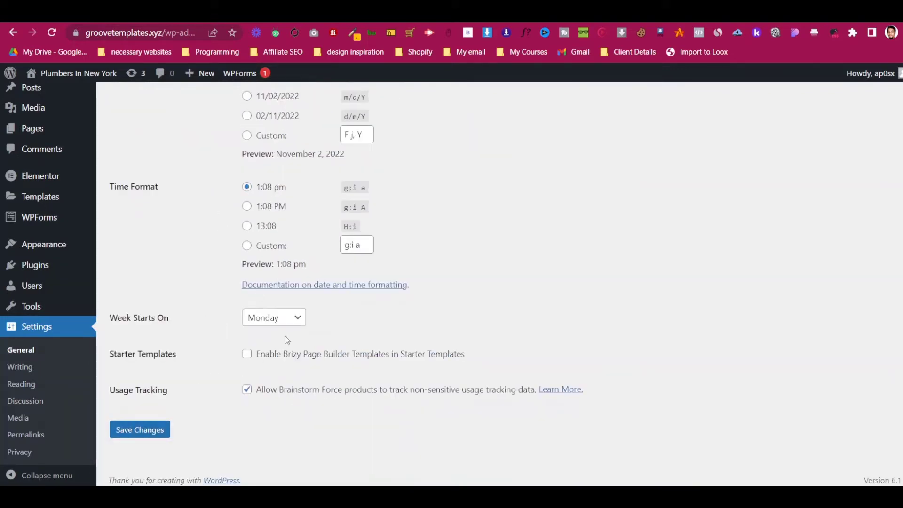
{"action": "left_click", "coordinate": [161, 426]}
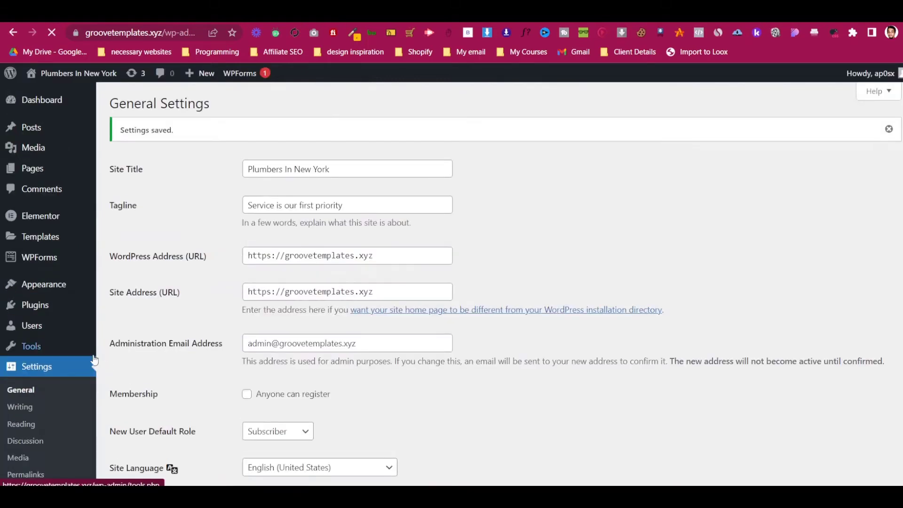
- Choose the Post name permalink structure, save it, and go to Reading settings
{"action": "scroll", "coordinate": [141, 376], "scroll_direction": "down", "scroll_amount": 1}
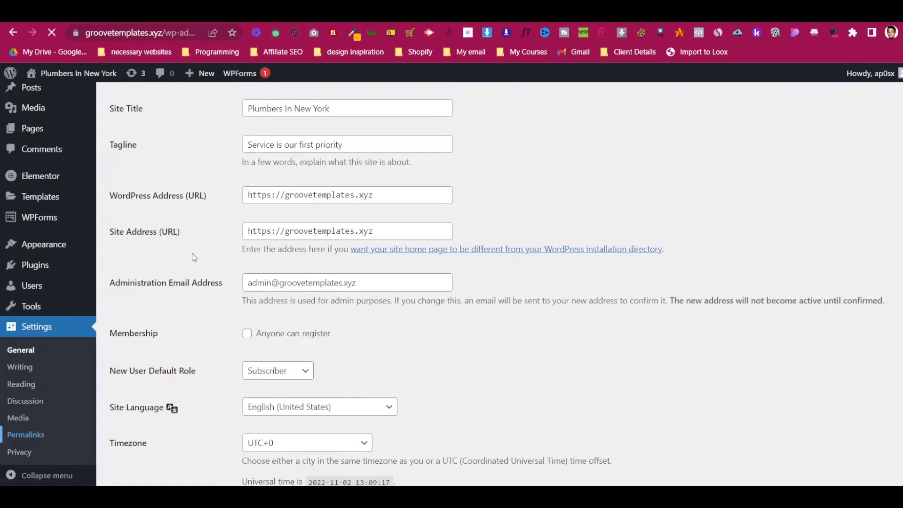
{"action": "scroll", "coordinate": [191, 257], "scroll_direction": "down", "scroll_amount": 1}
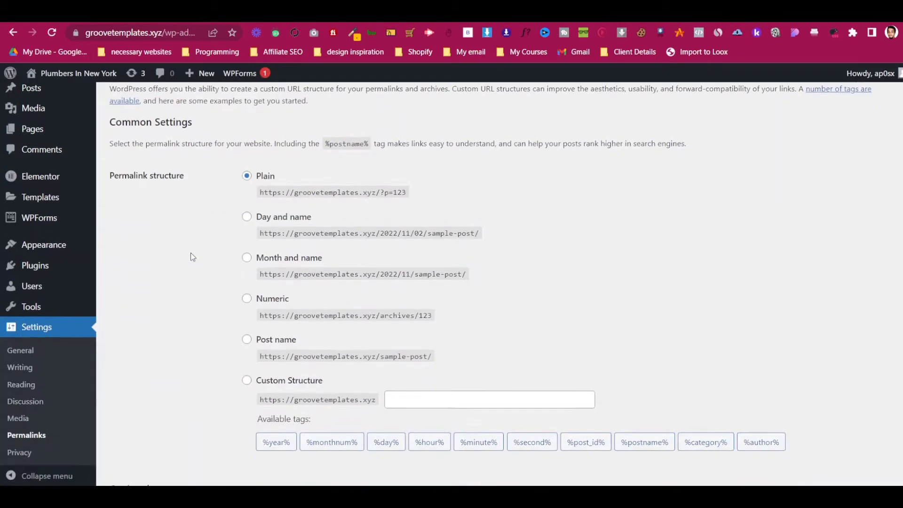
{"action": "left_click", "coordinate": [247, 319]}
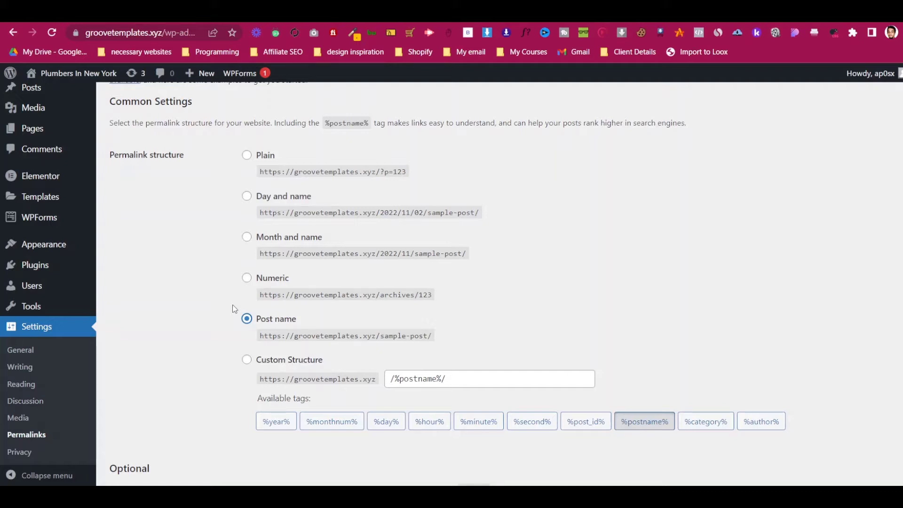
{"action": "scroll", "coordinate": [234, 309], "scroll_direction": "down", "scroll_amount": 4}
{"action": "scroll", "coordinate": [188, 204], "scroll_direction": "up", "scroll_amount": 4}
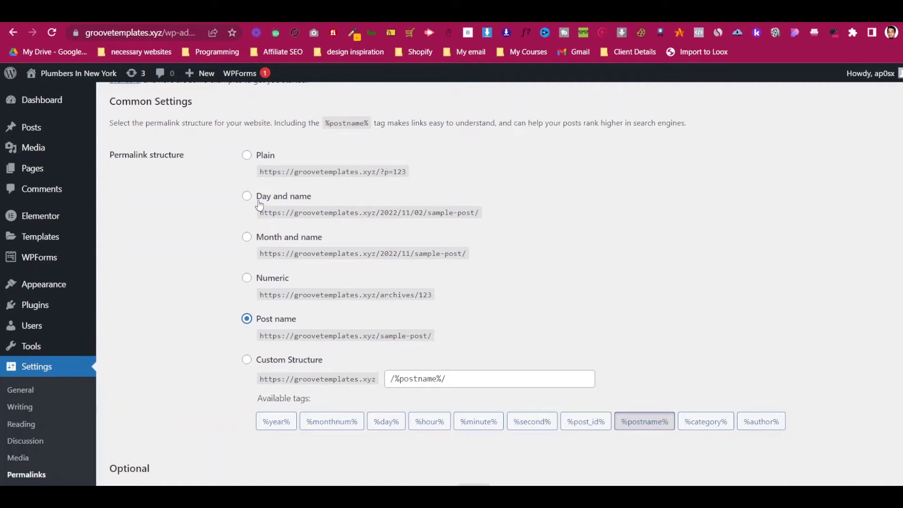
{"action": "scroll", "coordinate": [259, 206], "scroll_direction": "down", "scroll_amount": 4}
{"action": "left_click", "coordinate": [140, 430]}
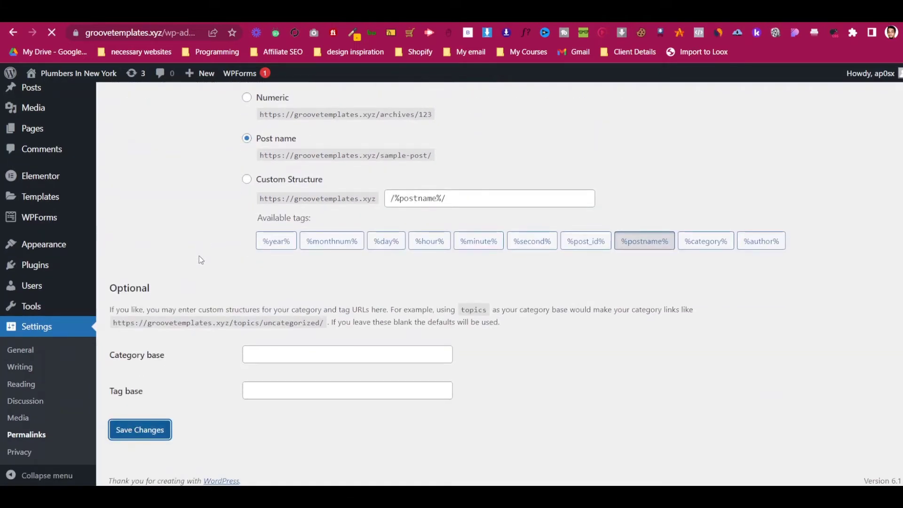
{"action": "left_click", "coordinate": [26, 426]}
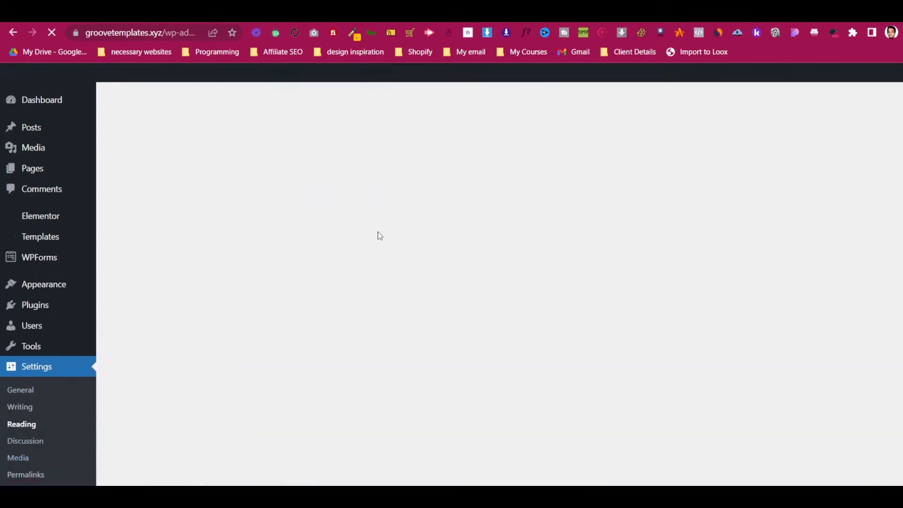
- Use a static page with Home as the homepage, leave Posts page unassigned, and save
{"action": "left_click", "coordinate": [347, 216]}
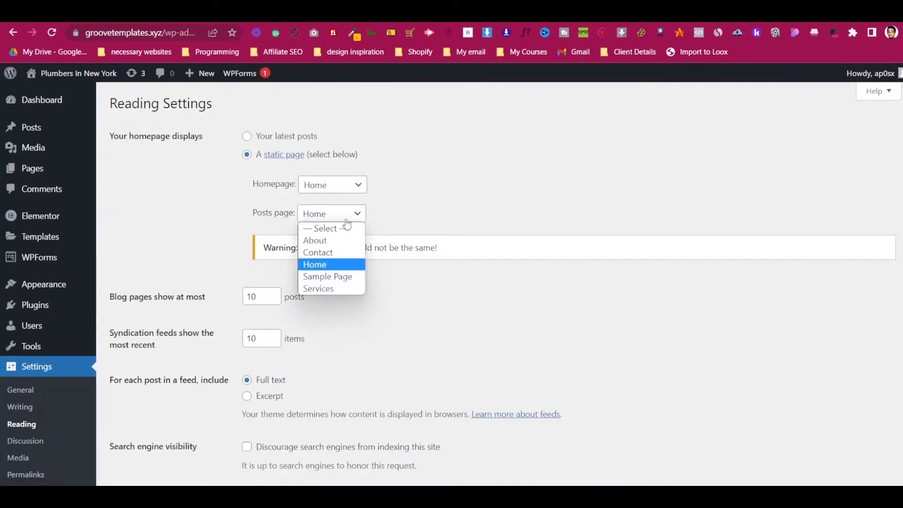
{"action": "left_click", "coordinate": [346, 229]}
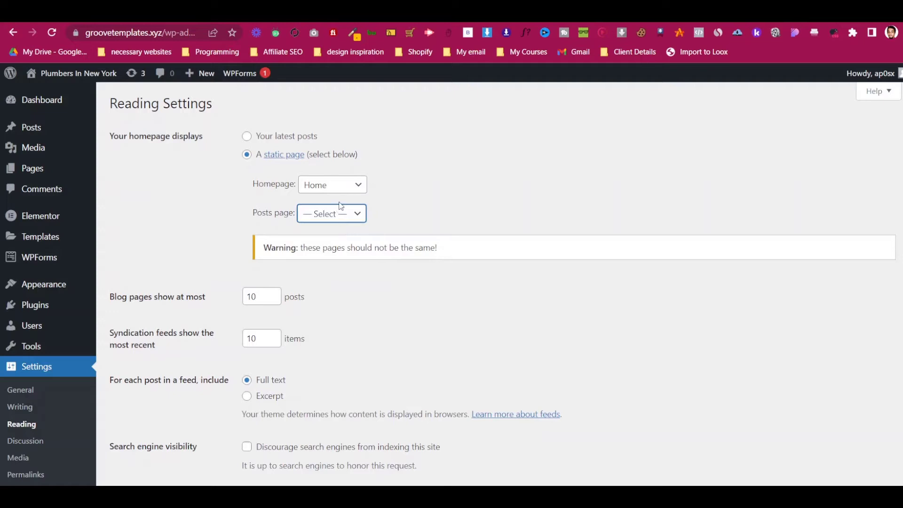
{"action": "left_click", "coordinate": [341, 215]}
{"action": "left_click", "coordinate": [341, 214]}
{"action": "left_click", "coordinate": [461, 196]}
{"action": "left_click", "coordinate": [362, 188]}
{"action": "left_click", "coordinate": [362, 189]}
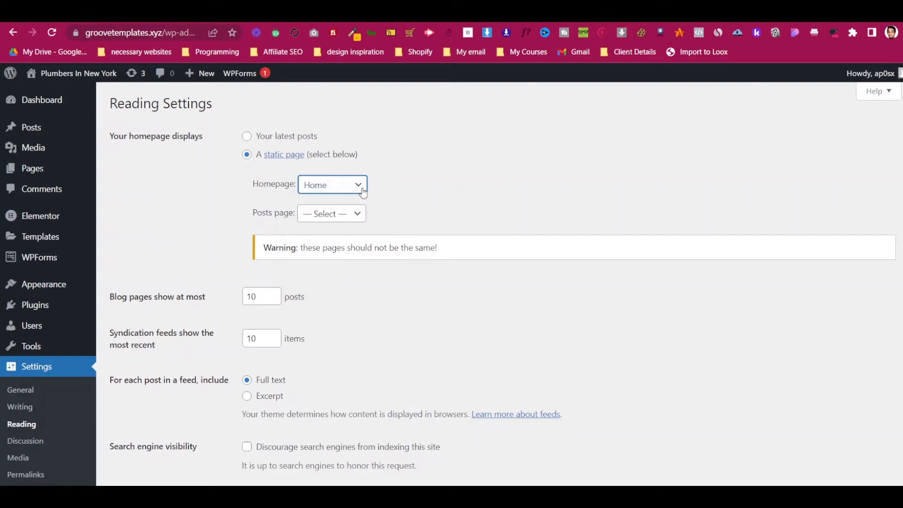
{"action": "left_click", "coordinate": [335, 190]}
{"action": "left_click", "coordinate": [335, 190]}
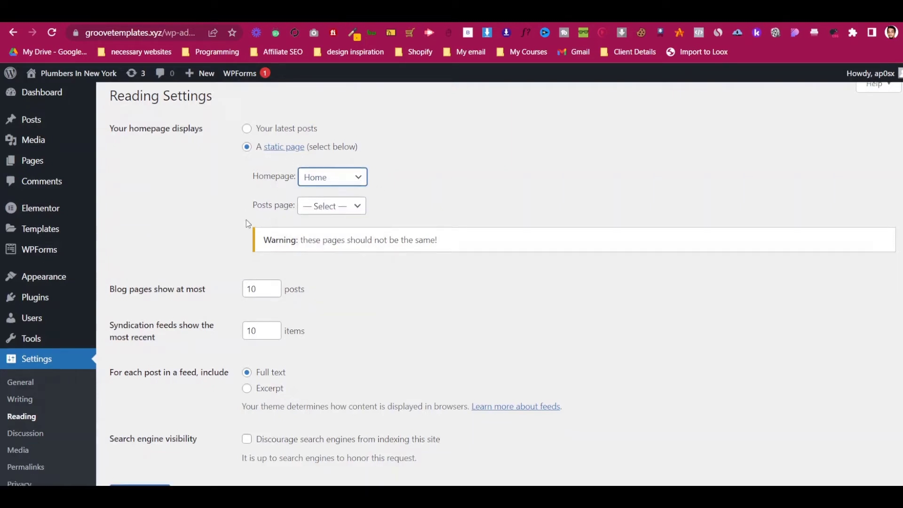
{"action": "scroll", "coordinate": [247, 219], "scroll_direction": "down", "scroll_amount": 2}
{"action": "left_click", "coordinate": [123, 431]}
{"action": "scroll", "coordinate": [203, 237], "scroll_direction": "up", "scroll_amount": 2}
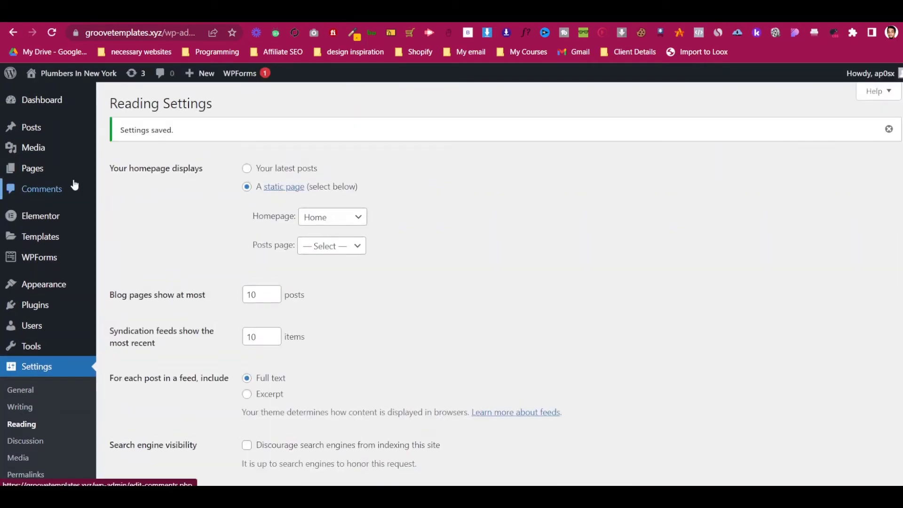
- Open the live Home page from the Pages list and scroll through it top to bottom
{"action": "left_click", "coordinate": [70, 174]}
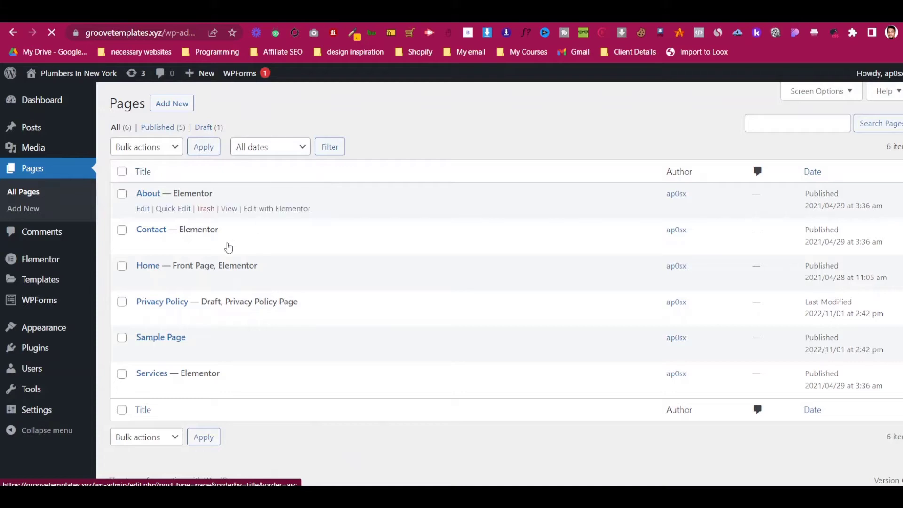
{"action": "right_click", "coordinate": [235, 283]}
{"action": "left_click", "coordinate": [236, 282]}
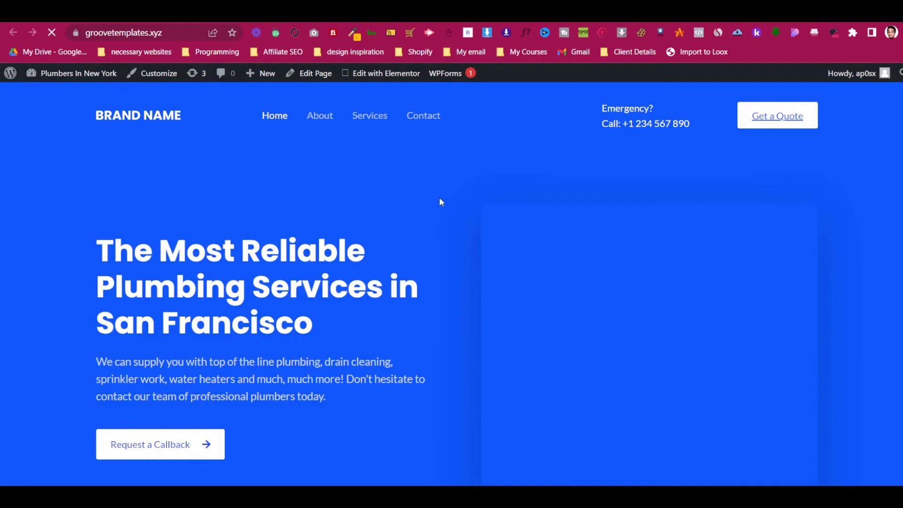
{"action": "scroll", "coordinate": [441, 202], "scroll_direction": "down", "scroll_amount": 10}
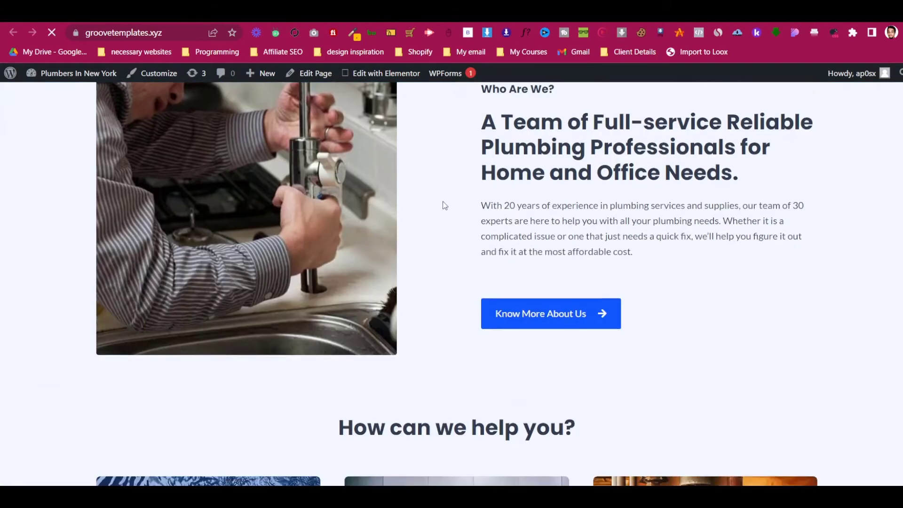
{"action": "scroll", "coordinate": [444, 205], "scroll_direction": "down", "scroll_amount": 12}
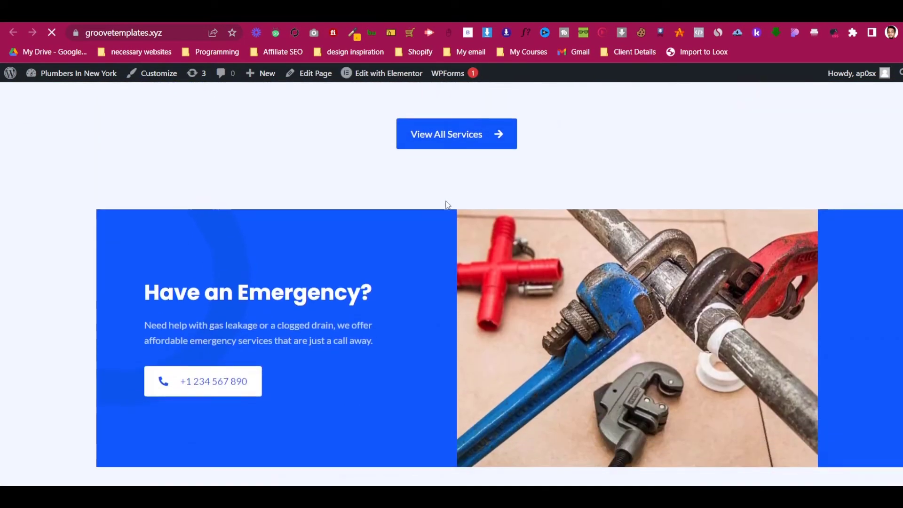
{"action": "scroll", "coordinate": [445, 203], "scroll_direction": "down", "scroll_amount": 5}
{"action": "scroll", "coordinate": [446, 202], "scroll_direction": "up", "scroll_amount": 5}
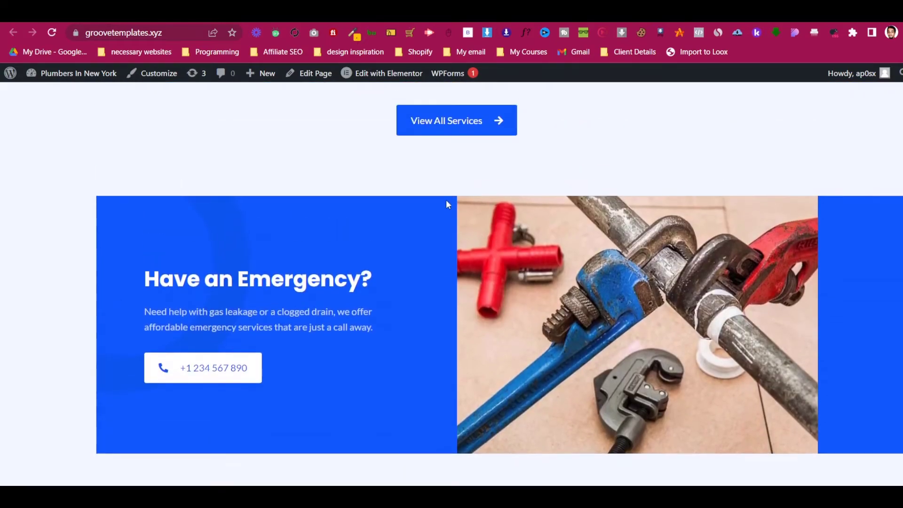
{"action": "scroll", "coordinate": [446, 204], "scroll_direction": "down", "scroll_amount": 15}
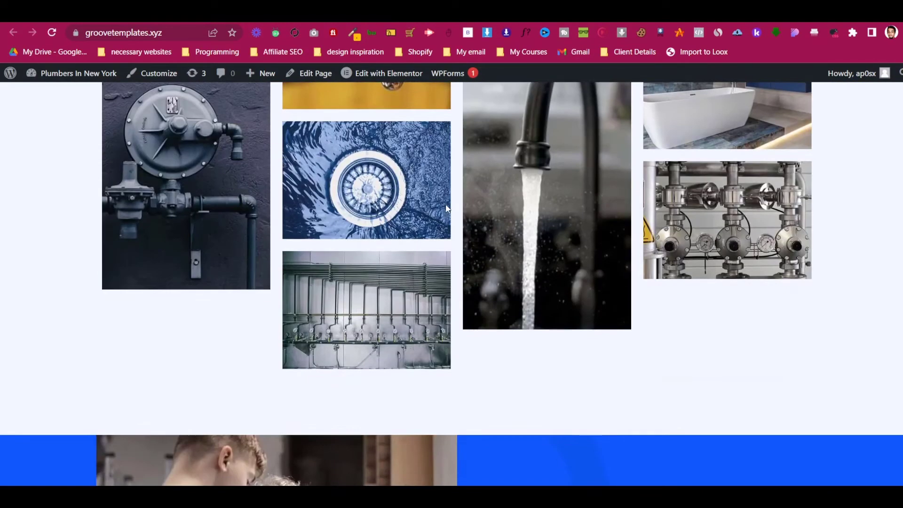
{"action": "scroll", "coordinate": [446, 208], "scroll_direction": "down", "scroll_amount": 9}
{"action": "scroll", "coordinate": [446, 208], "scroll_direction": "up", "scroll_amount": 14}
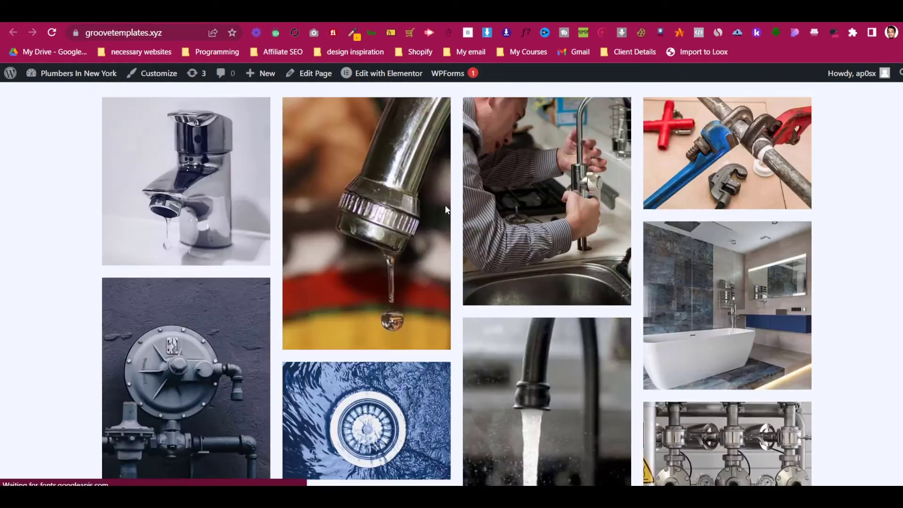
{"action": "scroll", "coordinate": [446, 209], "scroll_direction": "up", "scroll_amount": 15}
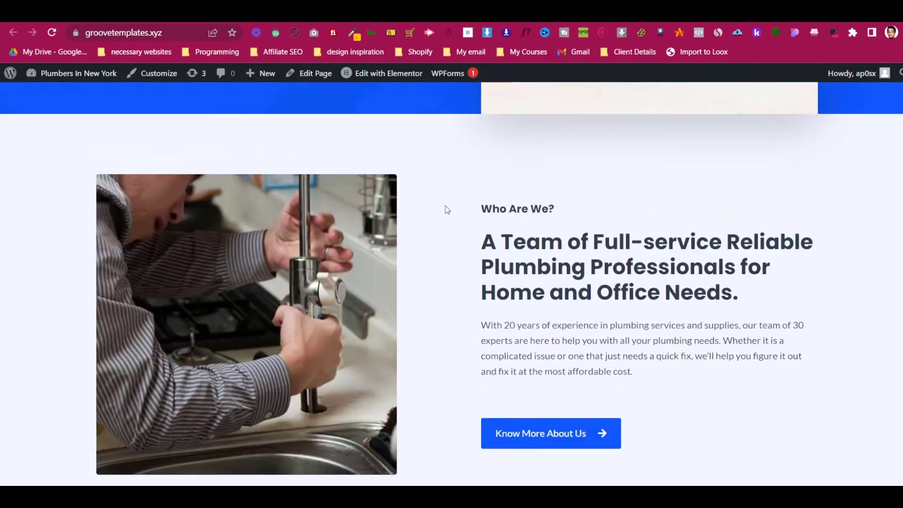
{"action": "scroll", "coordinate": [446, 207], "scroll_direction": "up", "scroll_amount": 8}
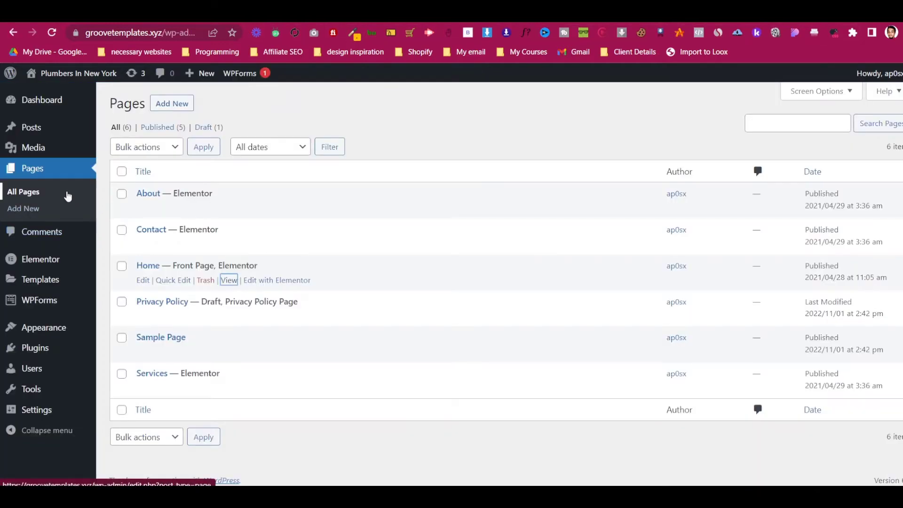
- Reload Pages > All Pages and open the Home page's Edit screen
{"action": "left_click", "coordinate": [67, 196]}
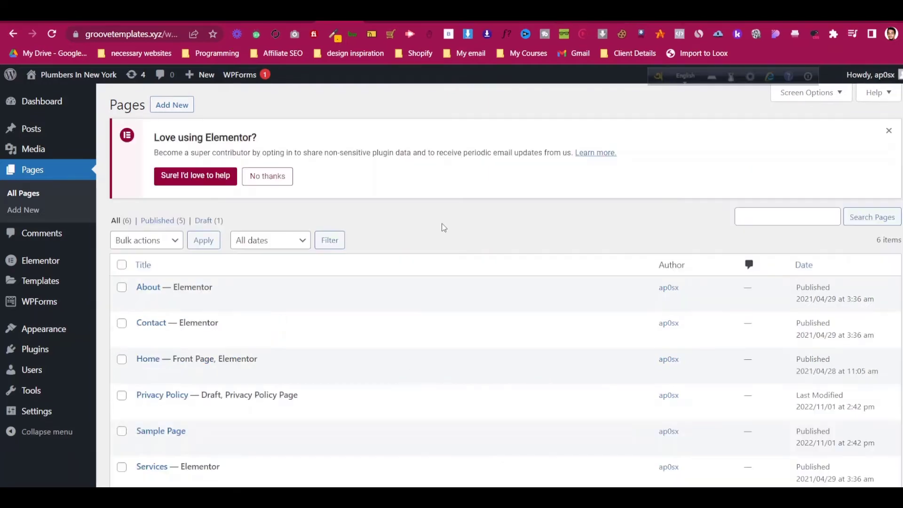
{"action": "mouse_move", "coordinate": [312, 284]}
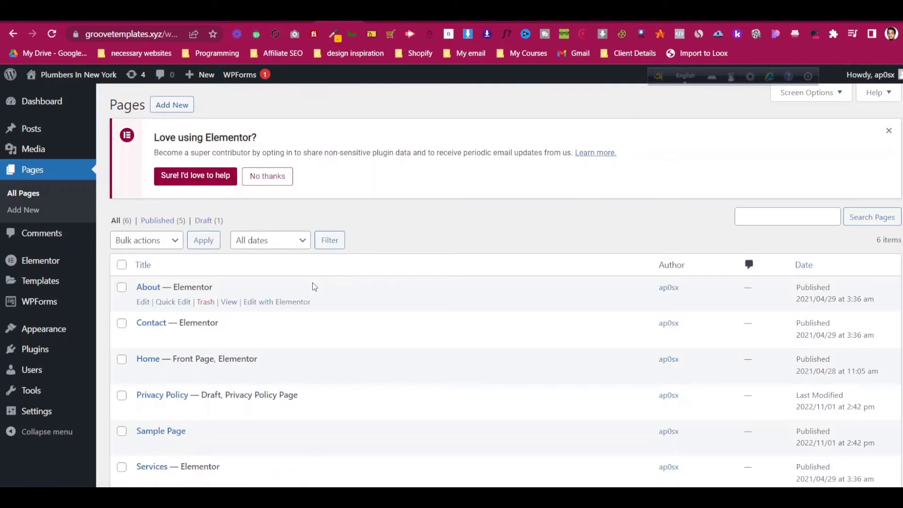
{"action": "scroll", "coordinate": [324, 291], "scroll_direction": "down", "scroll_amount": 1}
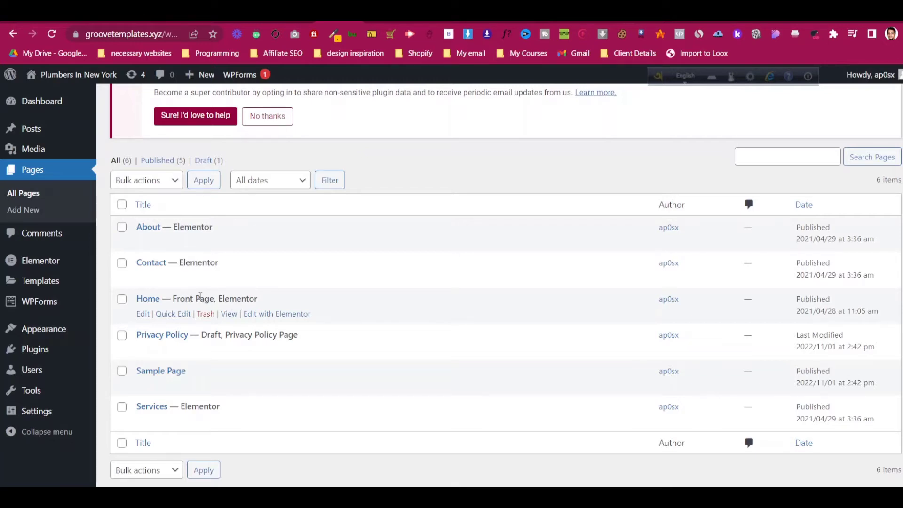
{"action": "left_click", "coordinate": [146, 316]}
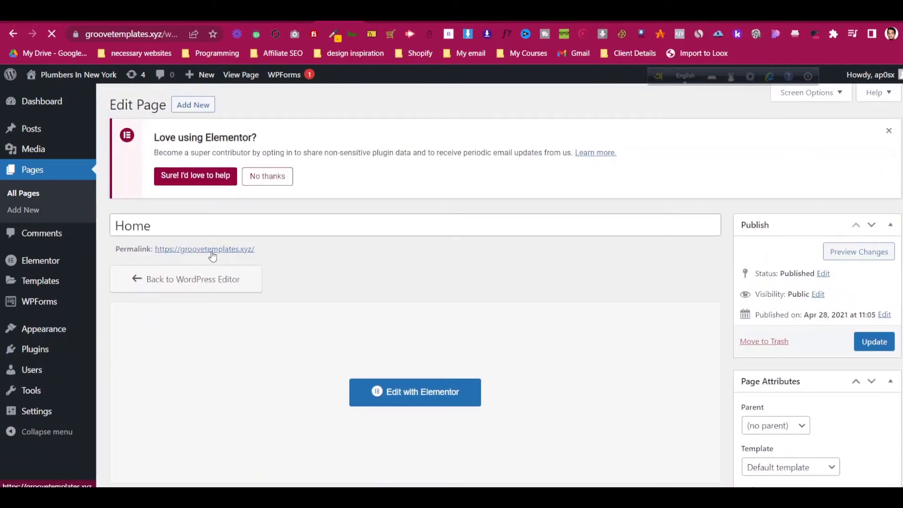
- Launch the Elementor editor for the Home page from its Edit Page screen
{"action": "scroll", "coordinate": [529, 377], "scroll_direction": "down", "scroll_amount": 4}
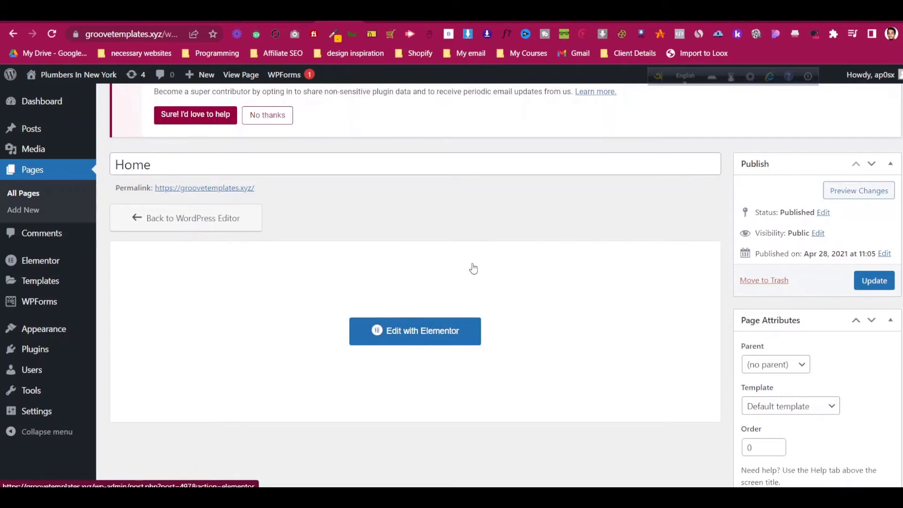
{"action": "scroll", "coordinate": [473, 269], "scroll_direction": "up", "scroll_amount": 1}
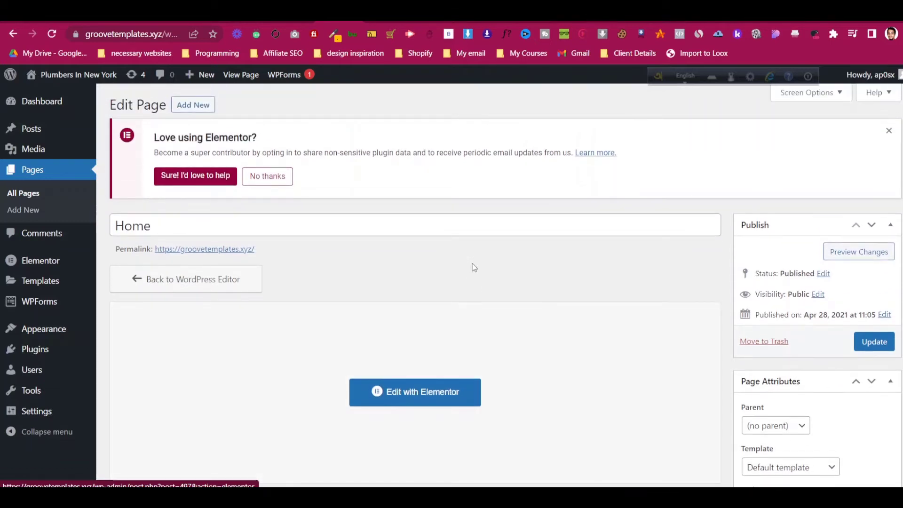
{"action": "left_click", "coordinate": [444, 395]}
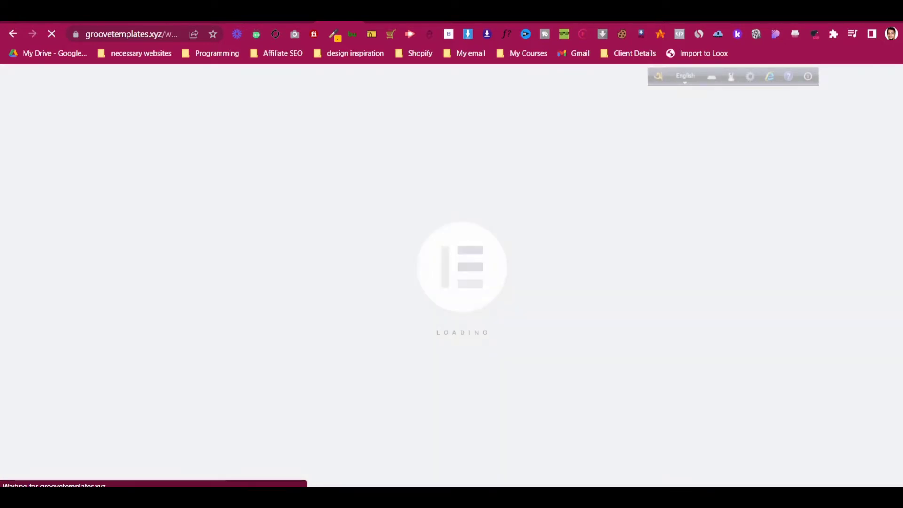
- Look over the Home page canvas in Elementor and close the Navigator panel
{"action": "left_click", "coordinate": [658, 497]}
{"action": "left_click", "coordinate": [636, 355]}
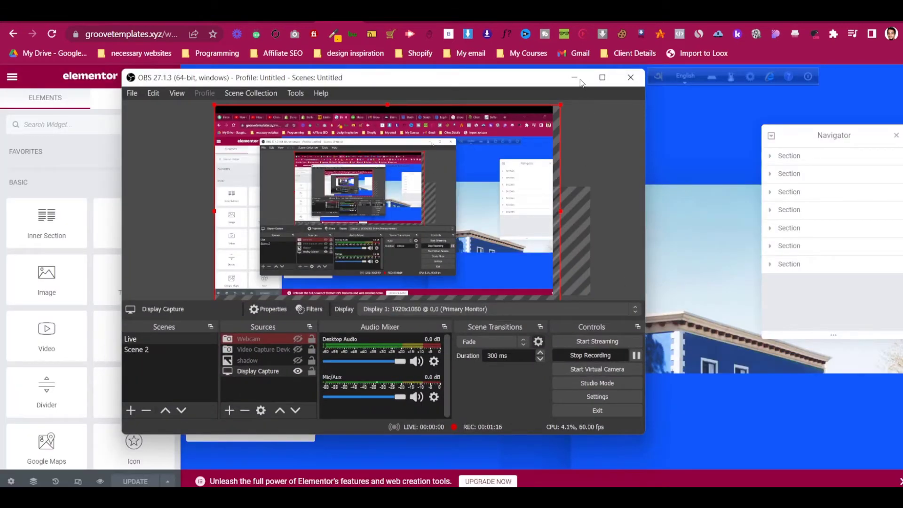
{"action": "left_click", "coordinate": [575, 78]}
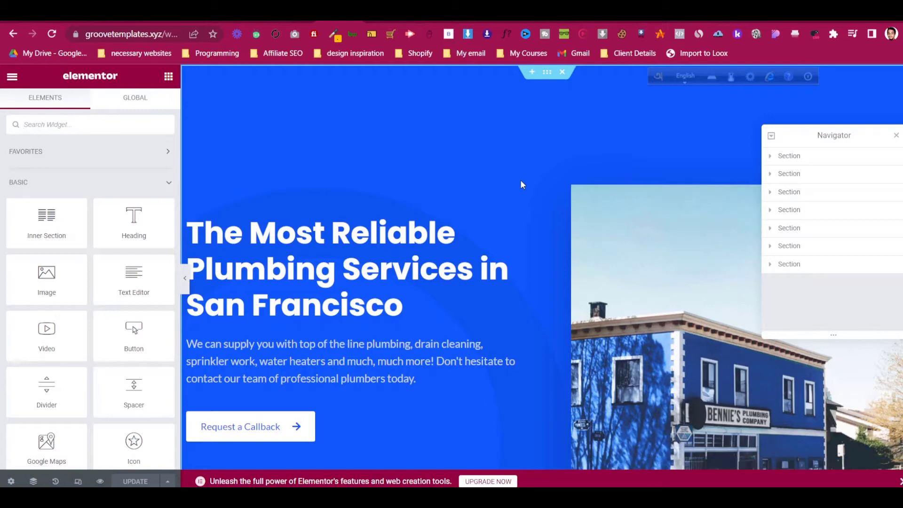
{"action": "scroll", "coordinate": [484, 184], "scroll_direction": "down", "scroll_amount": 4}
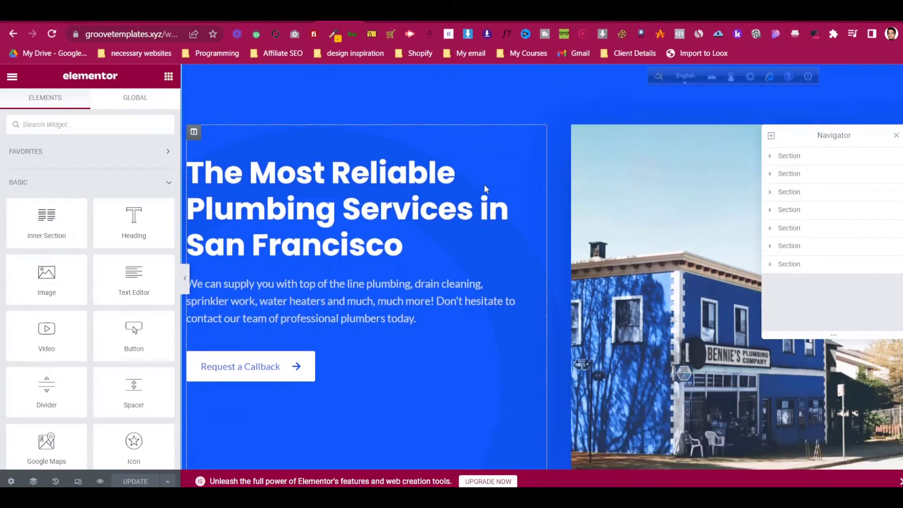
{"action": "scroll", "coordinate": [481, 203], "scroll_direction": "down", "scroll_amount": 5}
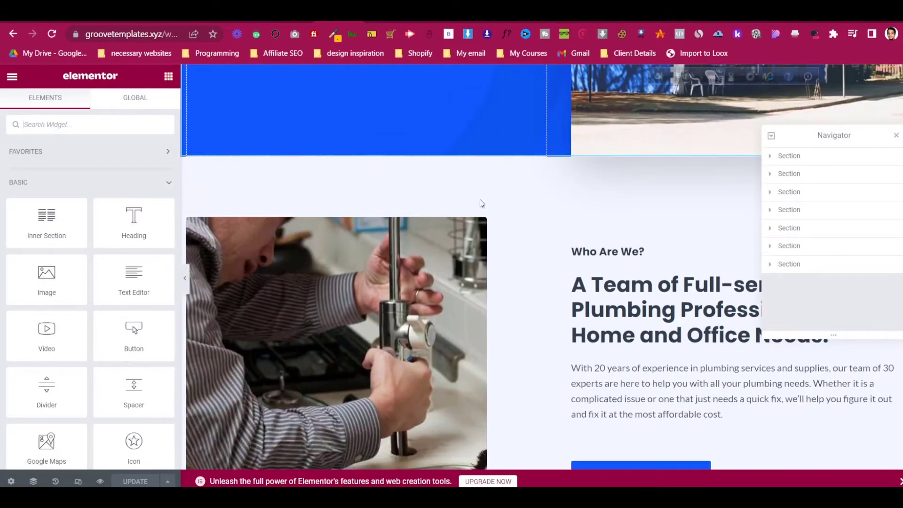
{"action": "scroll", "coordinate": [480, 200], "scroll_direction": "up", "scroll_amount": 9}
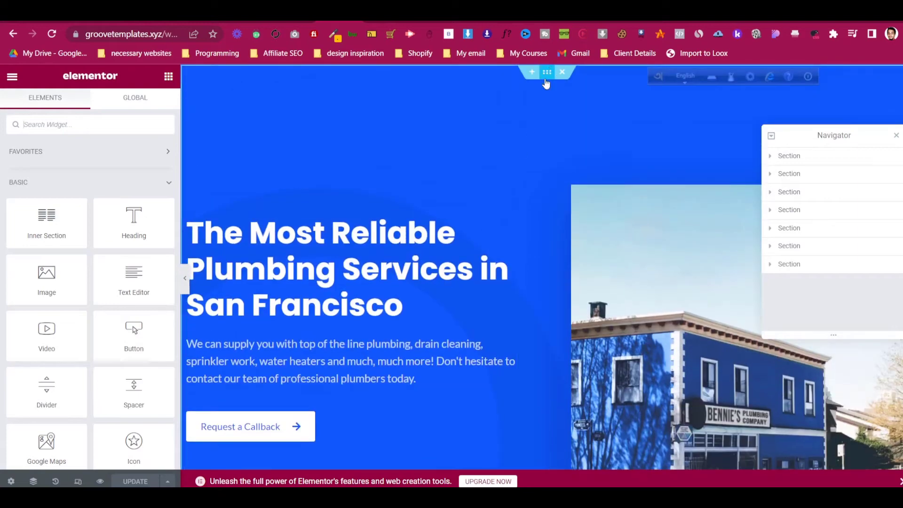
{"action": "scroll", "coordinate": [500, 159], "scroll_direction": "down", "scroll_amount": 4}
{"action": "scroll", "coordinate": [500, 162], "scroll_direction": "down", "scroll_amount": 15}
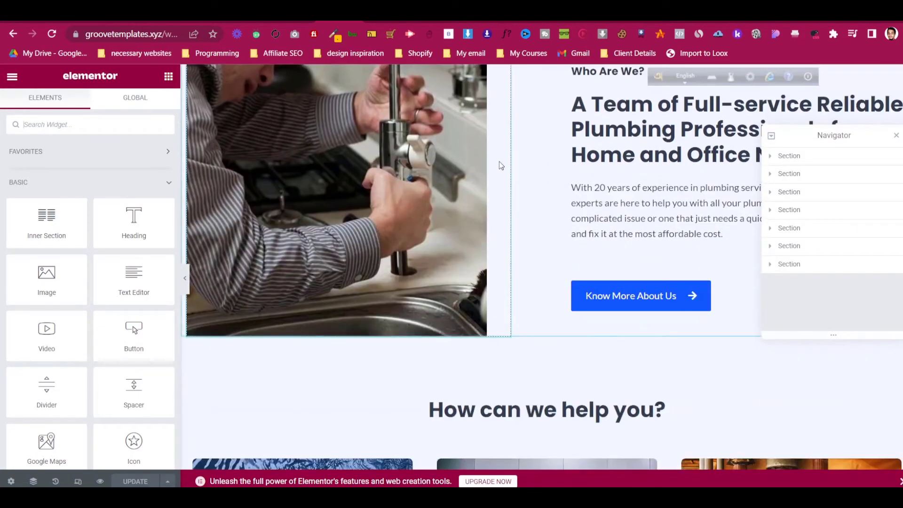
{"action": "scroll", "coordinate": [499, 164], "scroll_direction": "up", "scroll_amount": 5}
{"action": "scroll", "coordinate": [499, 164], "scroll_direction": "up", "scroll_amount": 10}
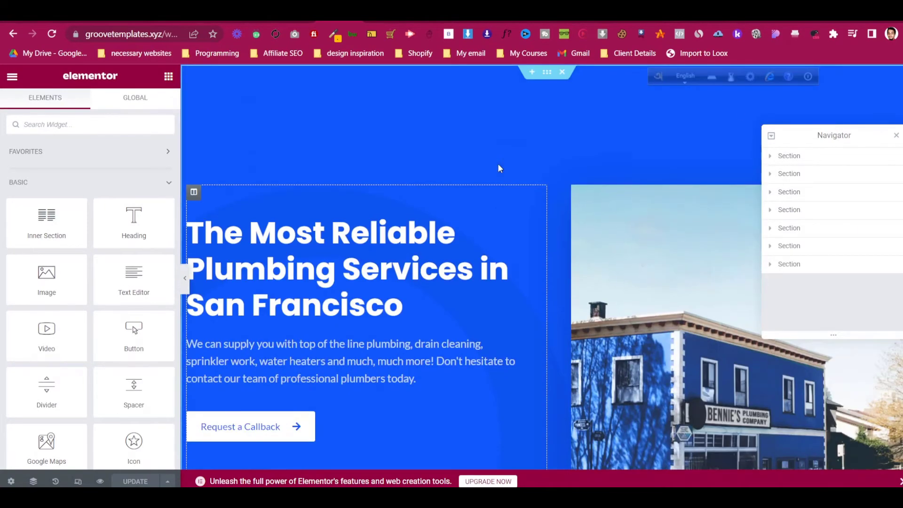
{"action": "left_click", "coordinate": [895, 136]}
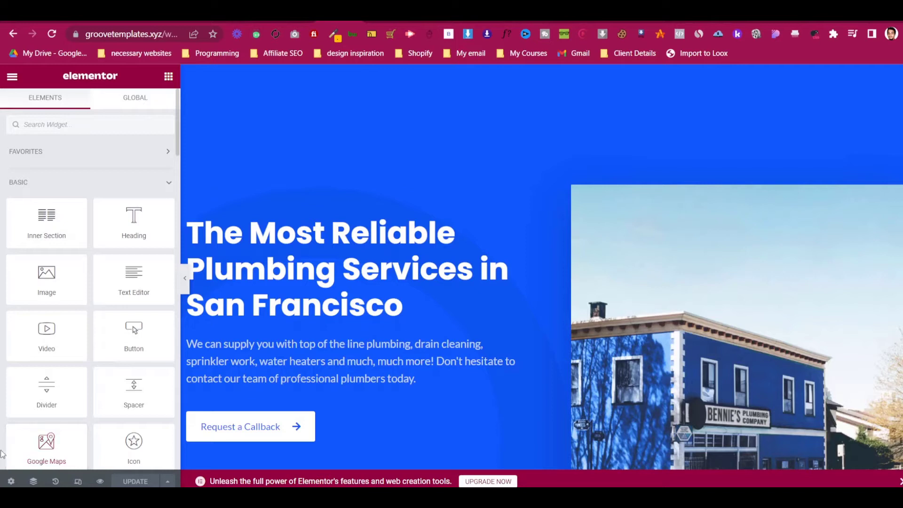
- Preview the Home page changes in the browser, then return to the Elementor editor tab
{"action": "left_click_drag", "start_coordinate": [2, 446], "coordinate": [51, 485]}
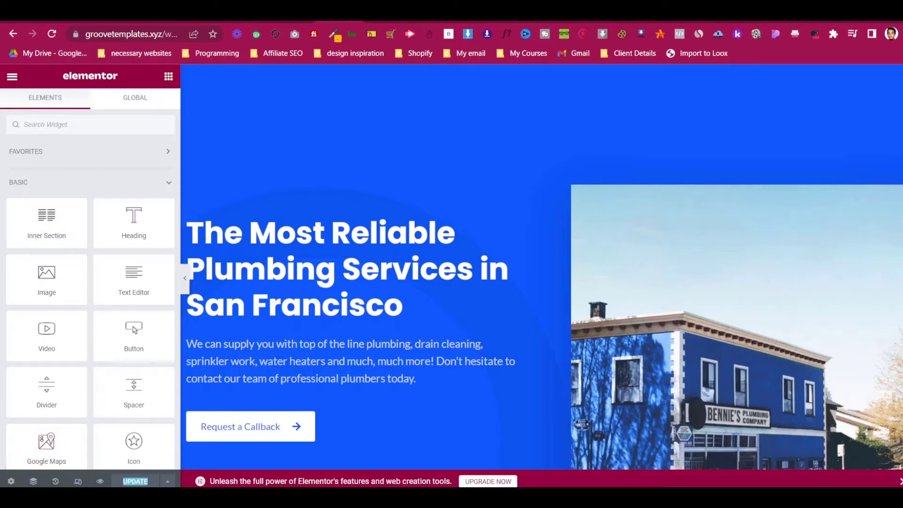
{"action": "left_click", "coordinate": [102, 480]}
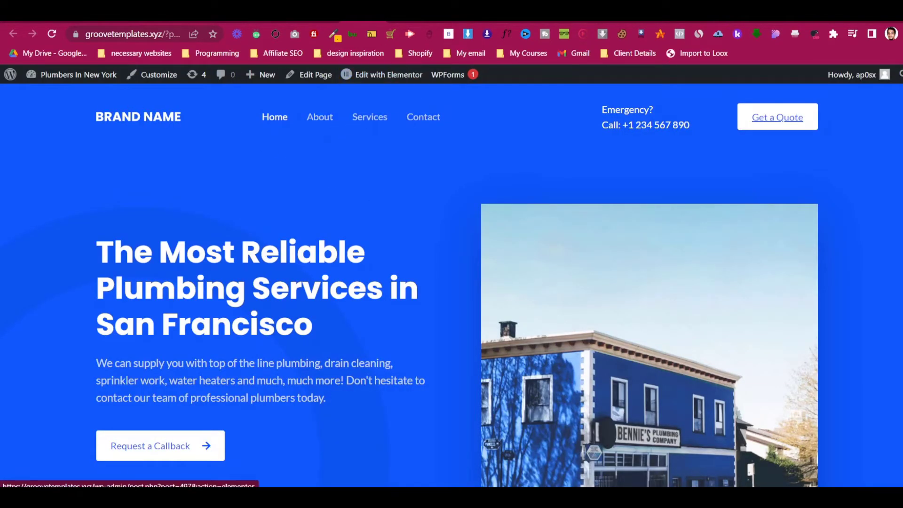
{"action": "left_click", "coordinate": [322, 15]}
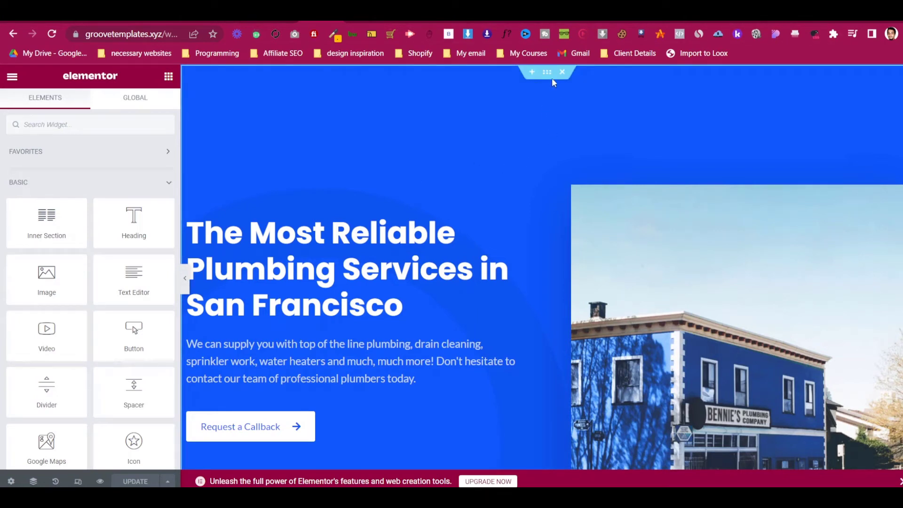
{"action": "left_click", "coordinate": [373, 84]}
{"action": "left_click", "coordinate": [150, 104]}
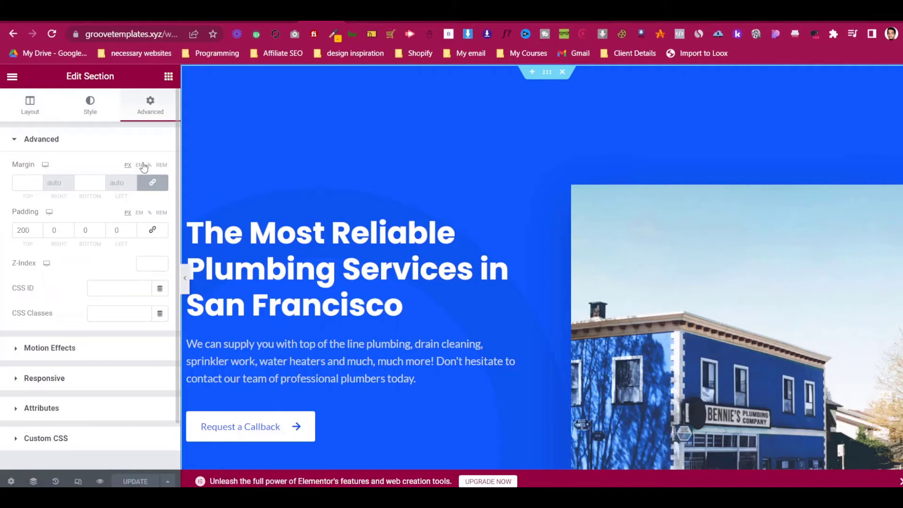
{"action": "left_click", "coordinate": [46, 118]}
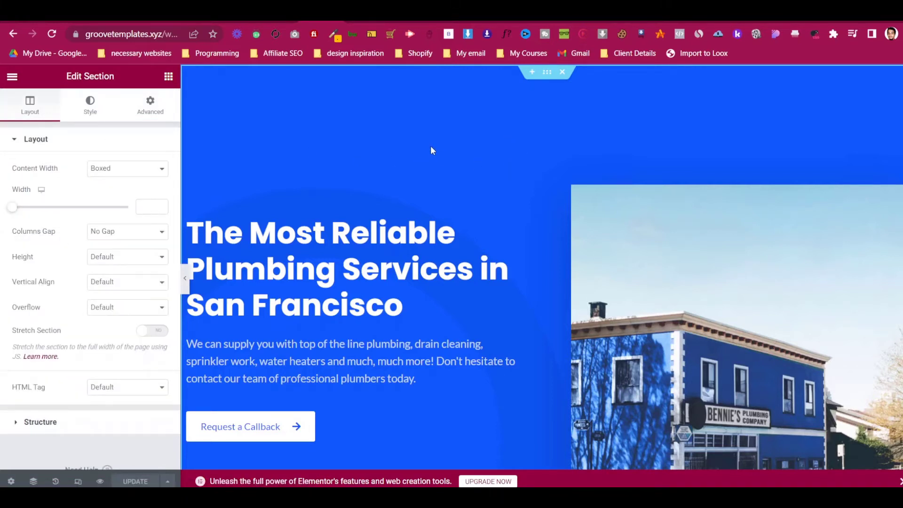
{"action": "scroll", "coordinate": [432, 148], "scroll_direction": "down", "scroll_amount": 1}
{"action": "scroll", "coordinate": [432, 148], "scroll_direction": "up", "scroll_amount": 1}
{"action": "key", "text": "Print"}
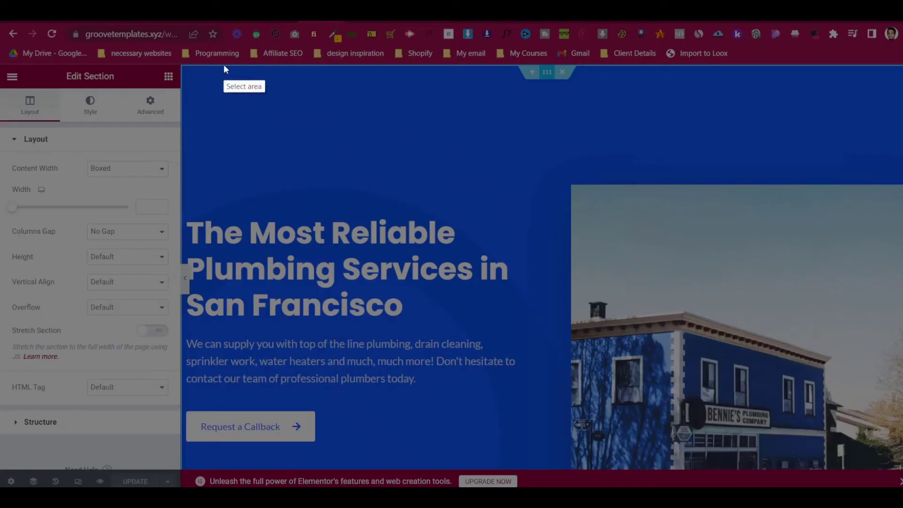
{"action": "left_click_drag", "start_coordinate": [168, 53], "coordinate": [902, 486]}
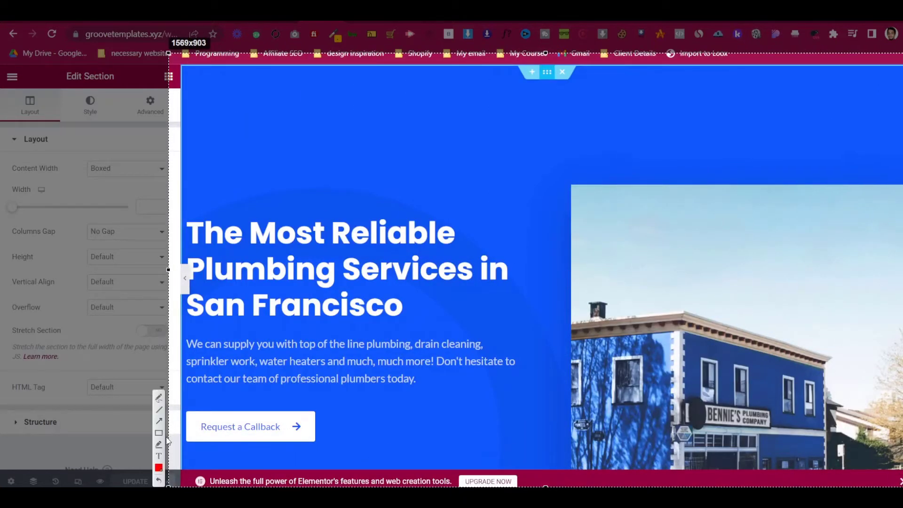
{"action": "left_click", "coordinate": [161, 433]}
{"action": "mouse_move", "coordinate": [177, 51]}
{"action": "left_mouse_down"}
{"action": "mouse_move", "coordinate": [207, 81]}
{"action": "mouse_move", "coordinate": [739, 191]}
{"action": "mouse_move", "coordinate": [902, 125]}
{"action": "mouse_move", "coordinate": [902, 143]}
{"action": "left_mouse_up"}
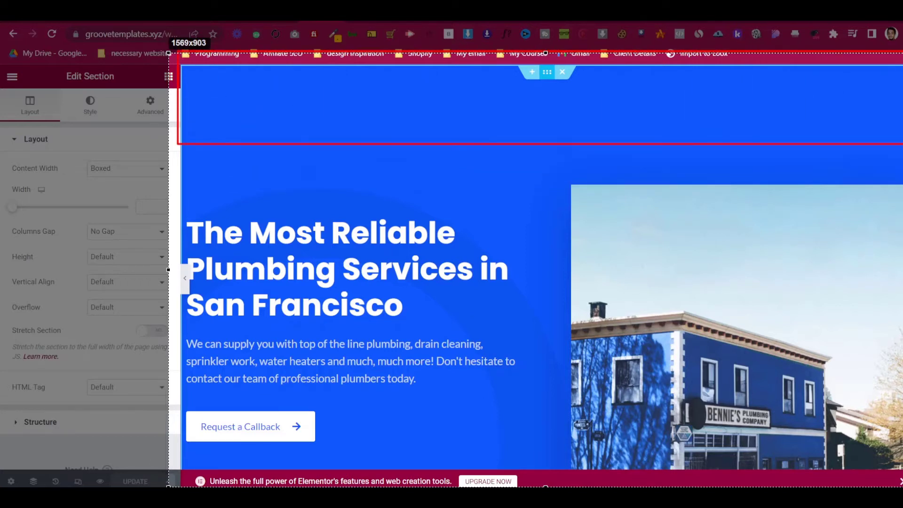
{"action": "left_click_drag", "start_coordinate": [499, 52], "coordinate": [644, 107]}
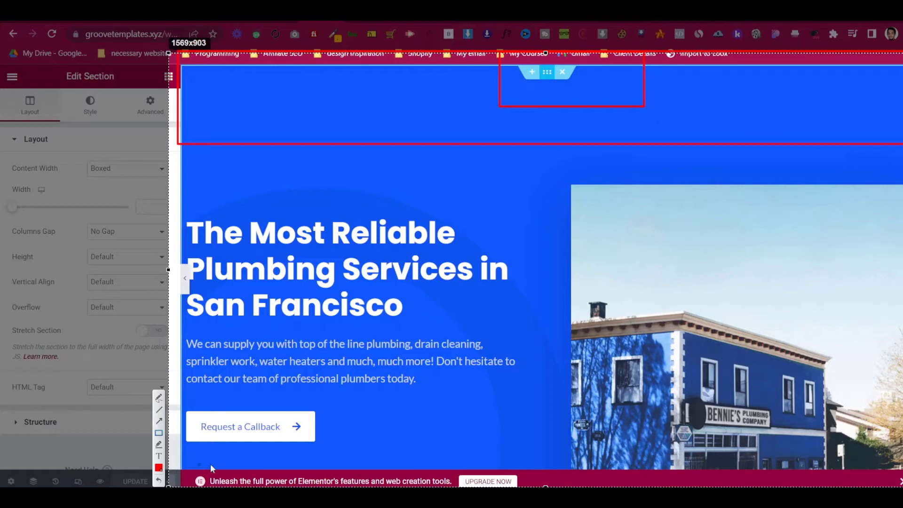
{"action": "key", "text": "Escape"}
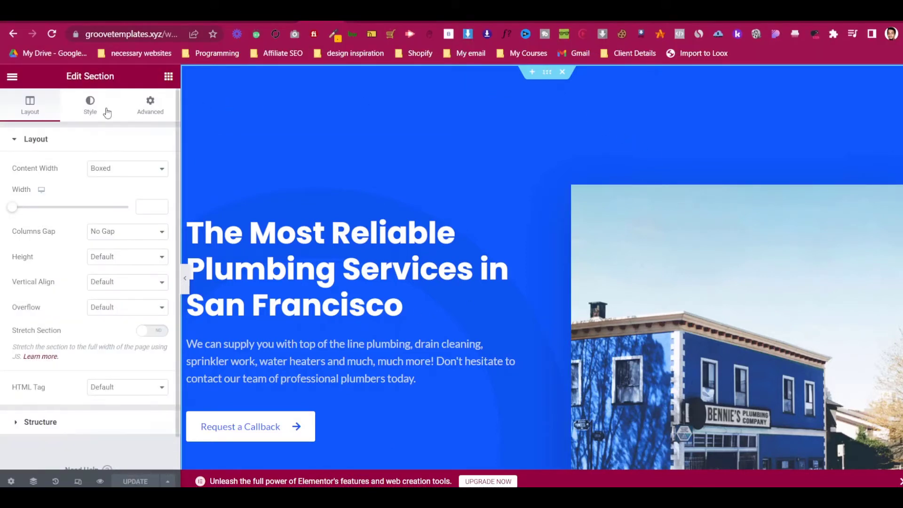
- Keep Boxed content width, try a black hero background, then restore #0F57FB blue
{"action": "left_click", "coordinate": [100, 174]}
{"action": "left_click", "coordinate": [100, 176]}
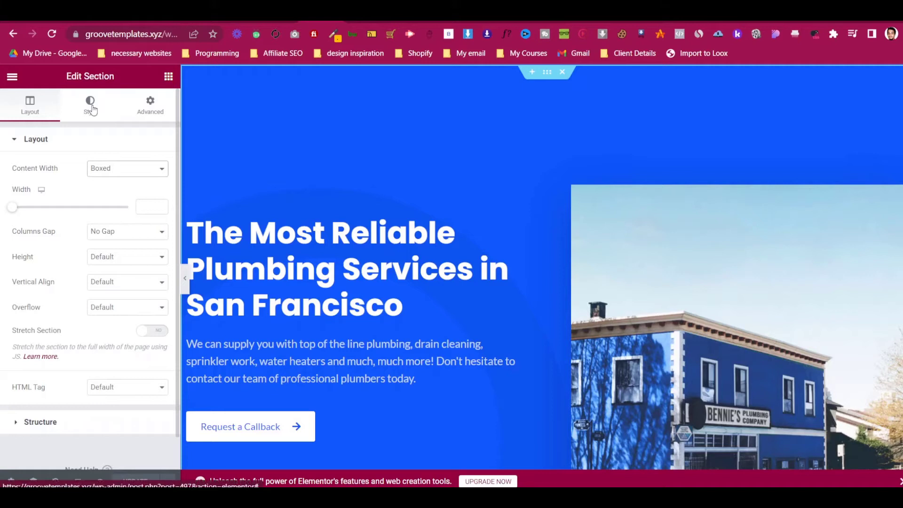
{"action": "left_click", "coordinate": [92, 110]}
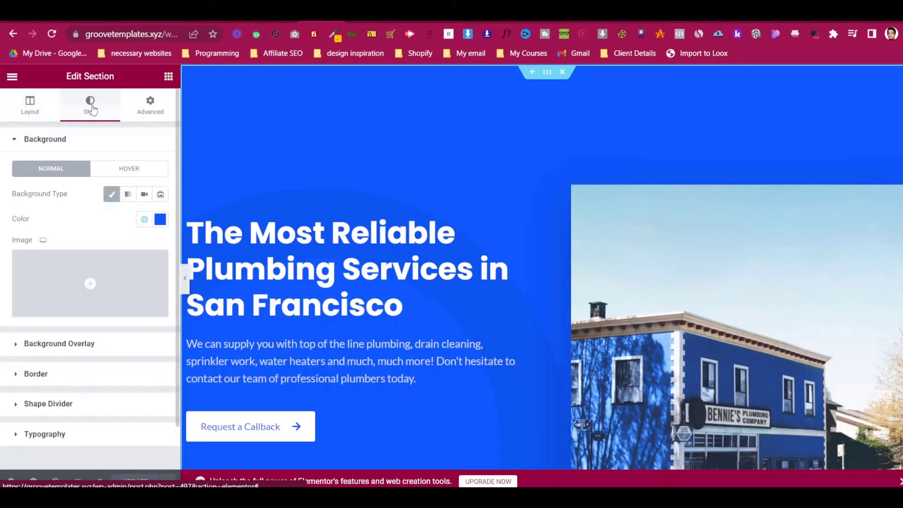
{"action": "left_click", "coordinate": [160, 220]}
{"action": "key", "text": "ctrl+c"}
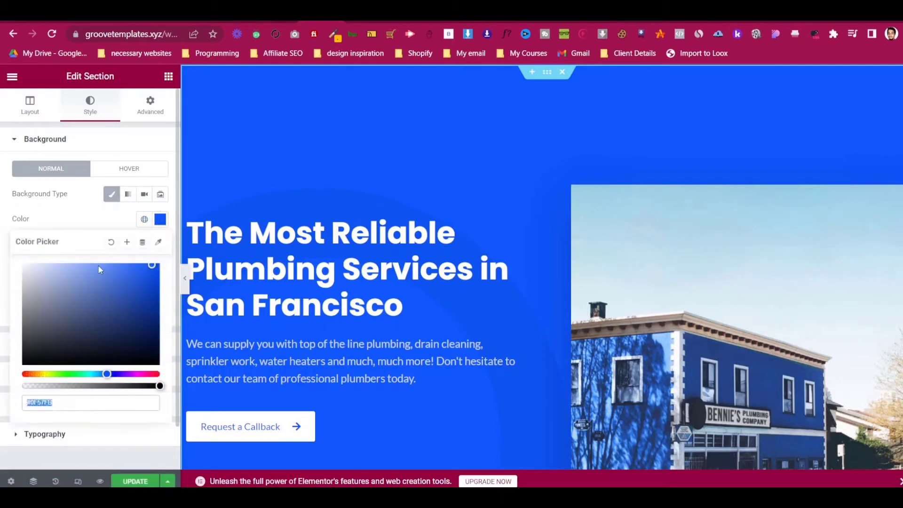
{"action": "mouse_move", "coordinate": [97, 309]}
{"action": "left_mouse_down"}
{"action": "mouse_move", "coordinate": [62, 323]}
{"action": "mouse_move", "coordinate": [15, 364]}
{"action": "mouse_move", "coordinate": [113, 304]}
{"action": "mouse_move", "coordinate": [125, 344]}
{"action": "left_mouse_up"}
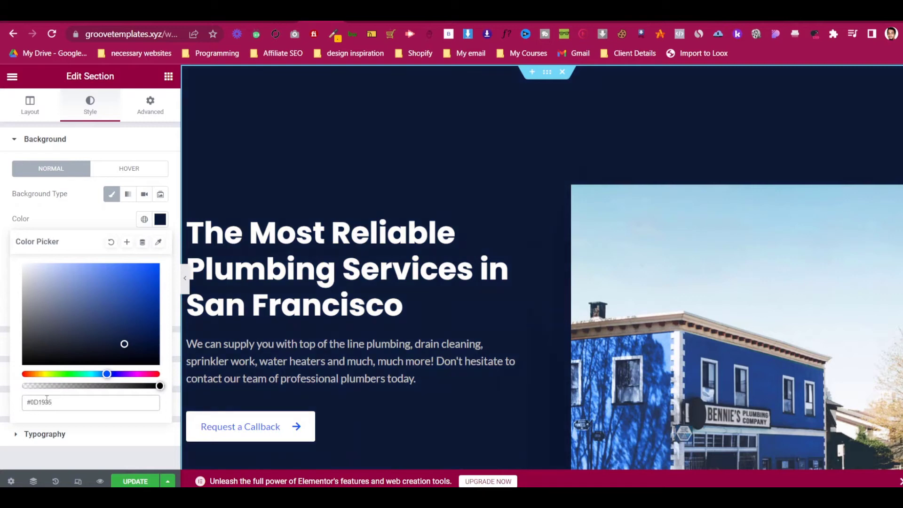
{"action": "triple_click", "coordinate": [47, 399]}
{"action": "key", "text": "ctrl+v"}
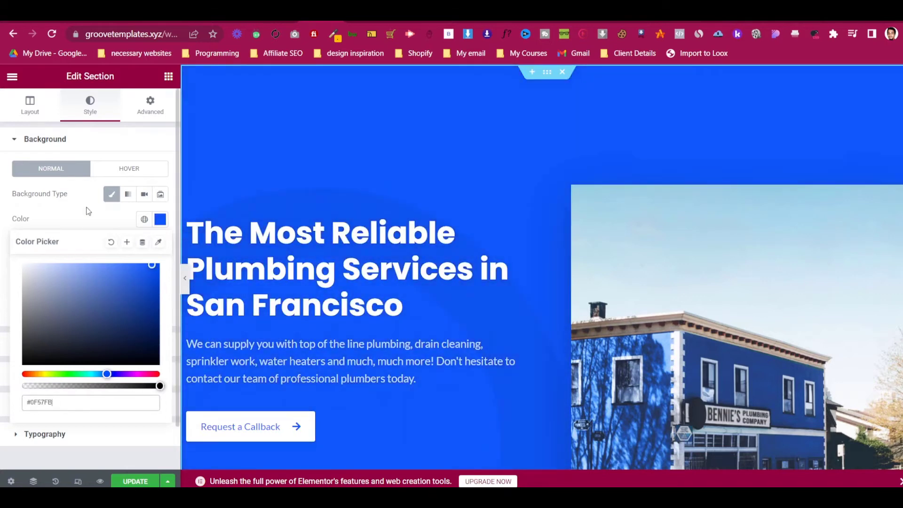
{"action": "left_click", "coordinate": [86, 209]}
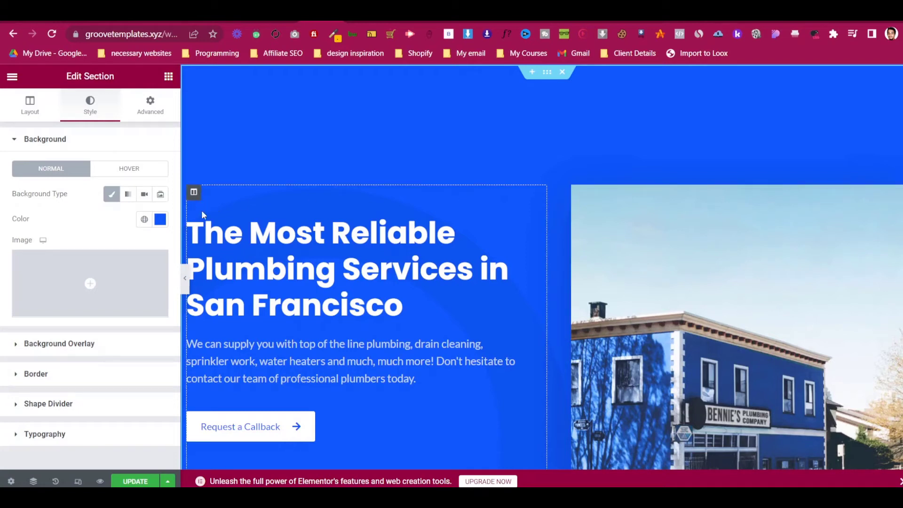
- Look through the hero's left column, Image Box and photo settings, then return to the Image Box
{"action": "left_click", "coordinate": [194, 193]}
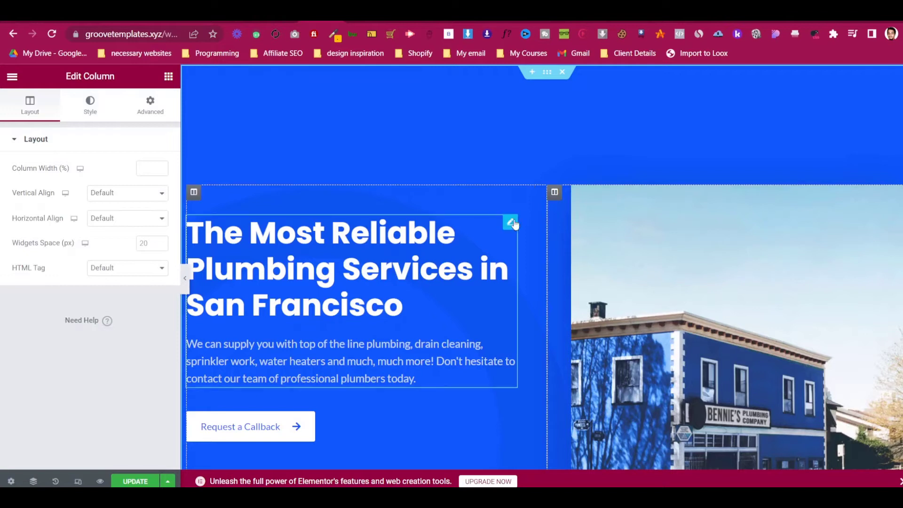
{"action": "left_click", "coordinate": [511, 223]}
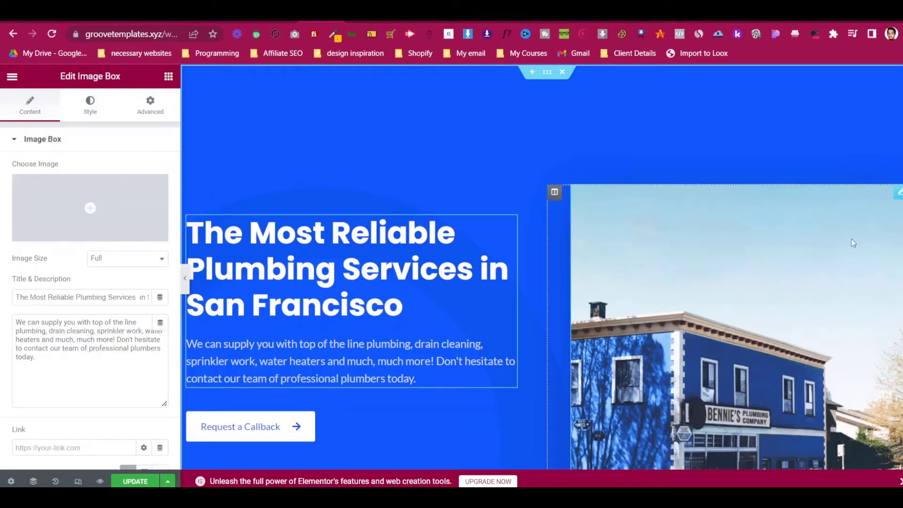
{"action": "left_click", "coordinate": [898, 194]}
{"action": "scroll", "coordinate": [711, 249], "scroll_direction": "down", "scroll_amount": 3}
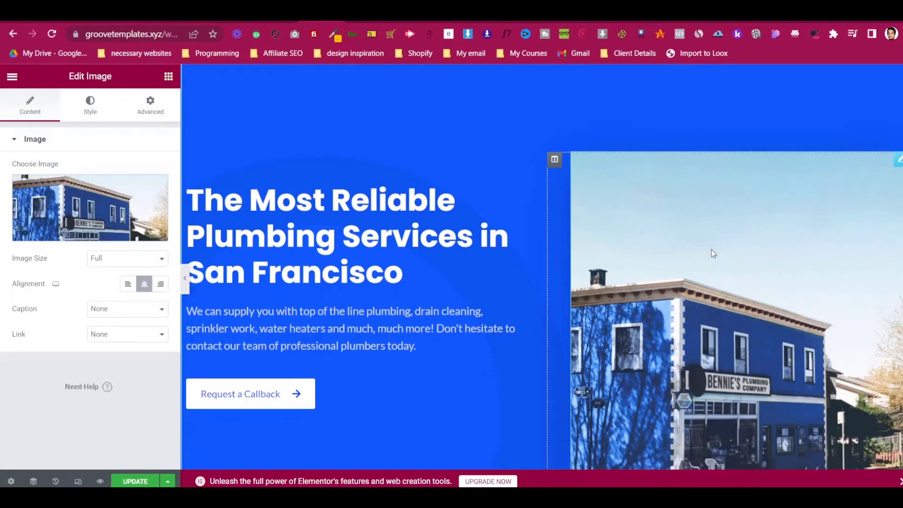
{"action": "scroll", "coordinate": [712, 253], "scroll_direction": "up", "scroll_amount": 3}
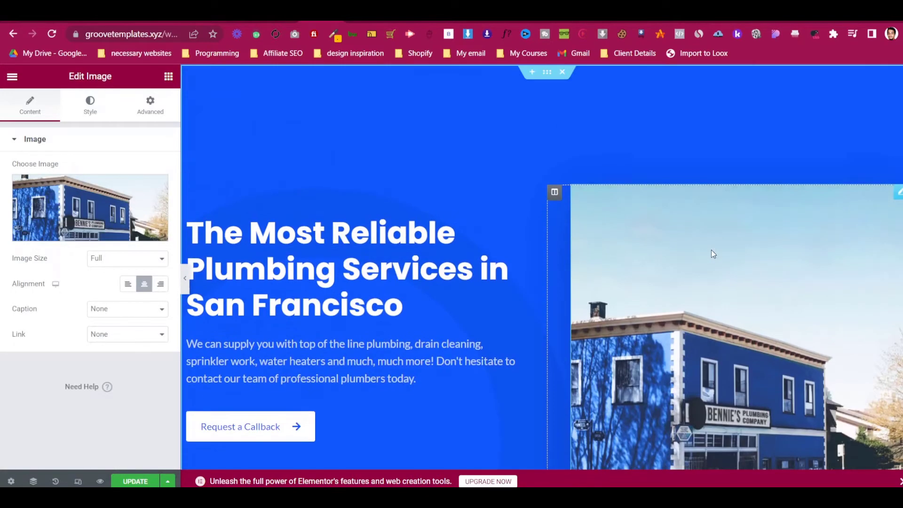
{"action": "left_click", "coordinate": [510, 223]}
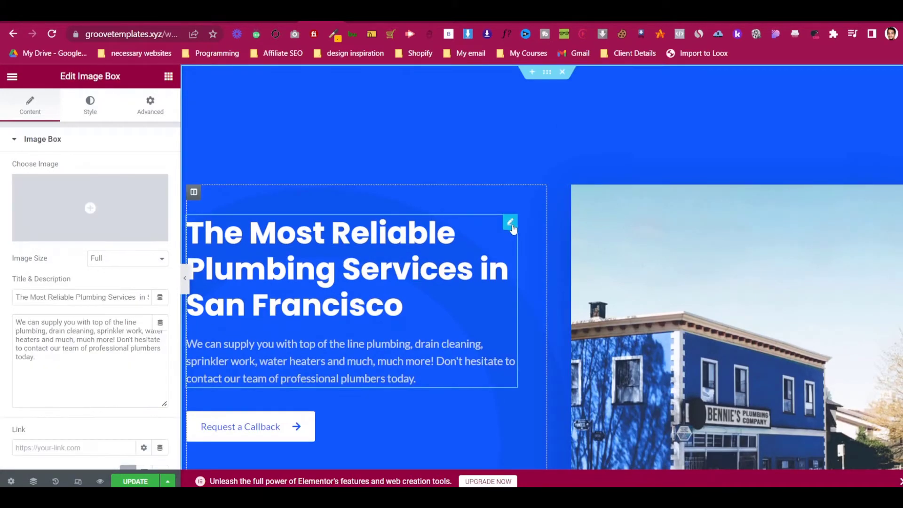
- Replace 'San Francisco' with 'New York' in the hero Image Box title
{"action": "left_click", "coordinate": [120, 295]}
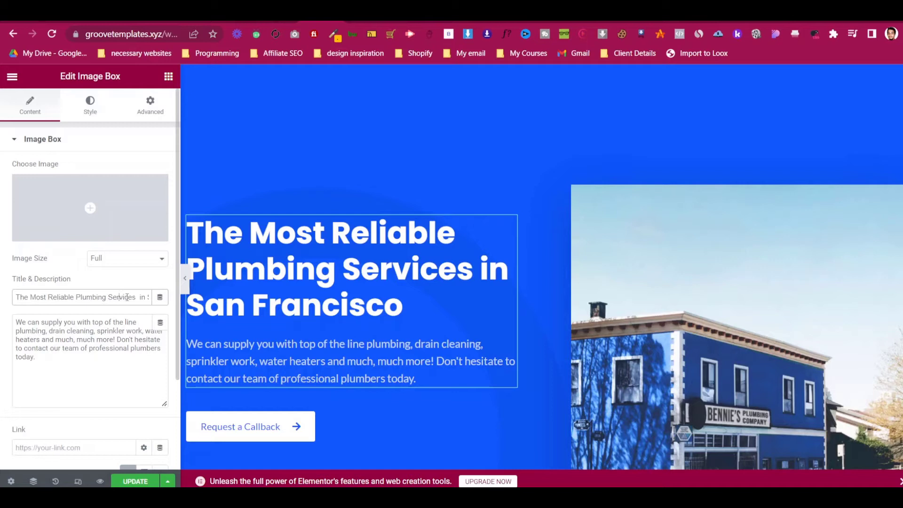
{"action": "left_click_drag", "start_coordinate": [147, 297], "coordinate": [162, 297]}
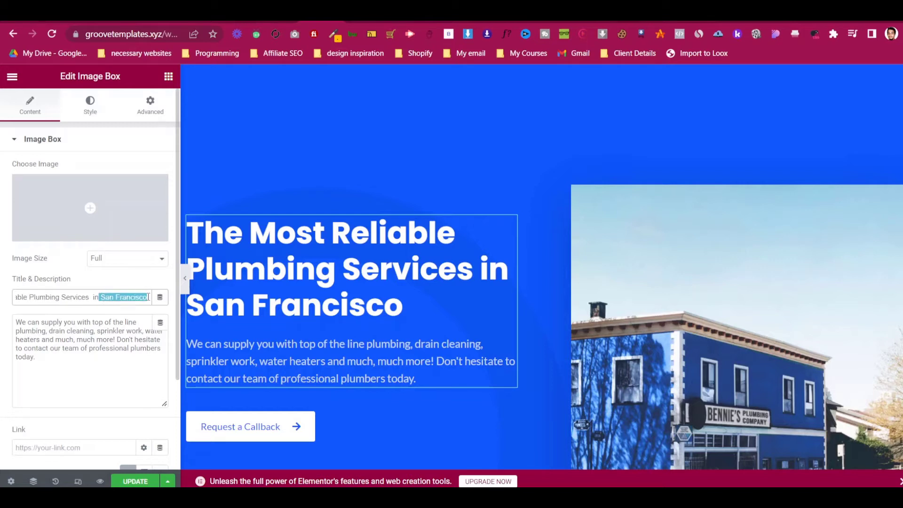
{"action": "left_click", "coordinate": [95, 298]}
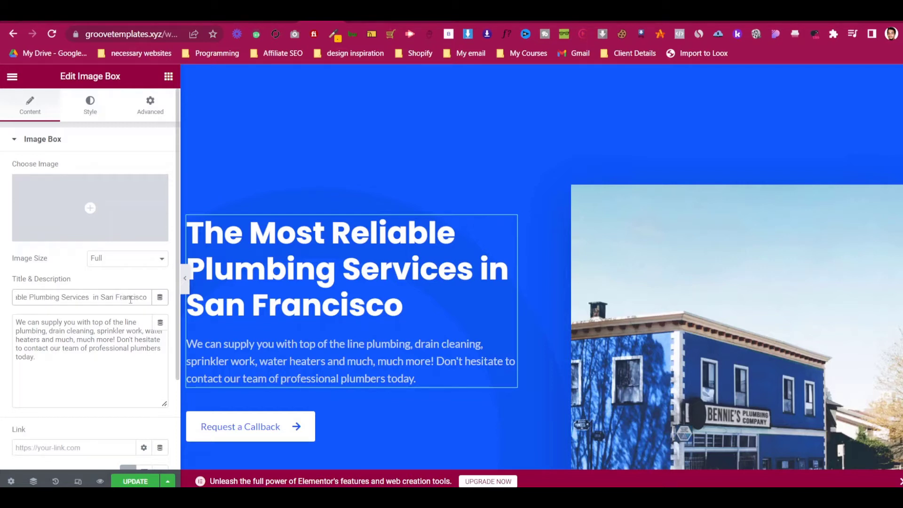
{"action": "key", "text": "BackSpace"}
{"action": "key", "text": "BackSpace"}
{"action": "key", "text": "BackSpace"}
{"action": "key", "text": "BackSpace"}
{"action": "key", "text": "BackSpace"}
{"action": "key", "text": "BackSpace"}
{"action": "key", "text": "BackSpace"}
{"action": "key", "text": "BackSpace"}
{"action": "key", "text": "BackSpace"}
{"action": "key", "text": "BackSpace"}
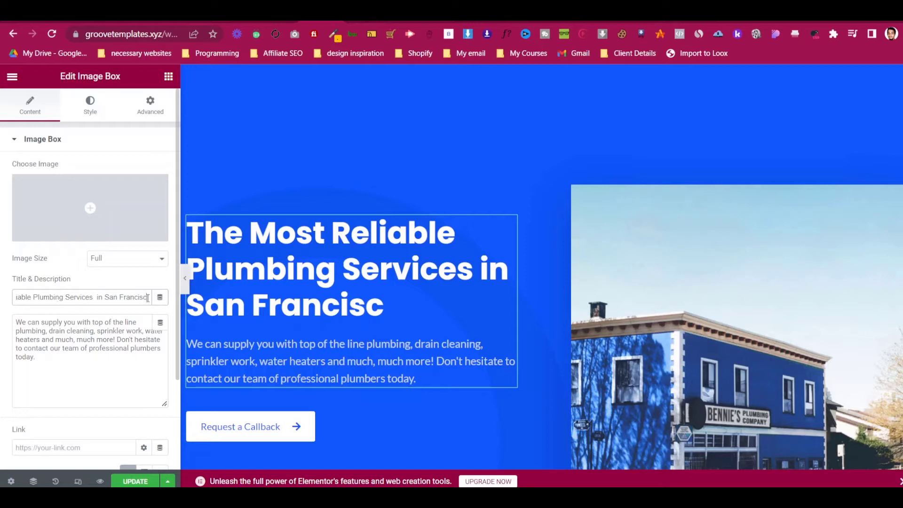
{"action": "key", "text": "BackSpace"}
{"action": "key", "text": "BackSpace"}
{"action": "key", "text": "BackSpace"}
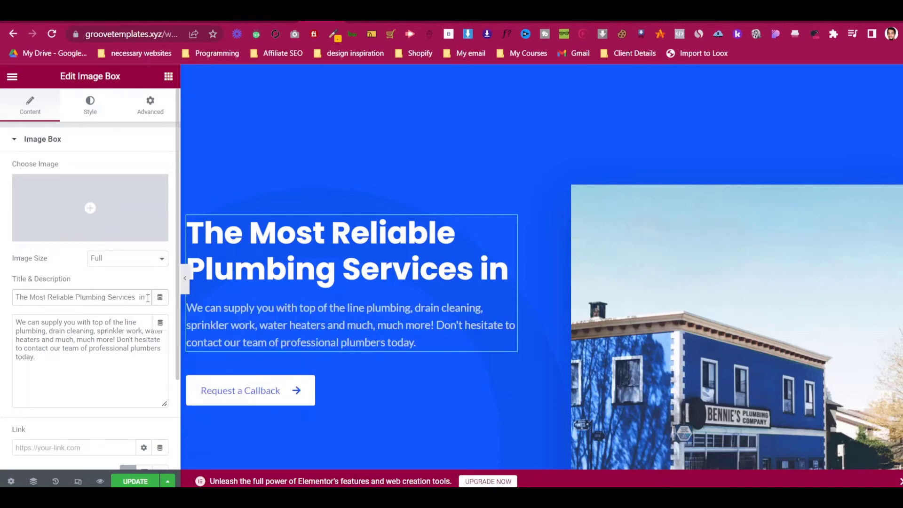
{"action": "type", "text": "New York"}
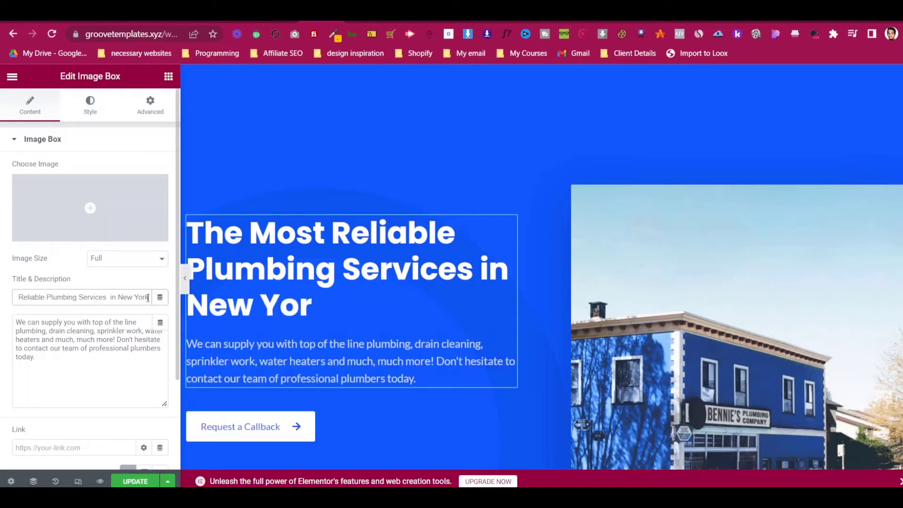
- Add test lines 'as' and 'dndndn' to the end of the hero description
{"action": "left_click", "coordinate": [106, 340]}
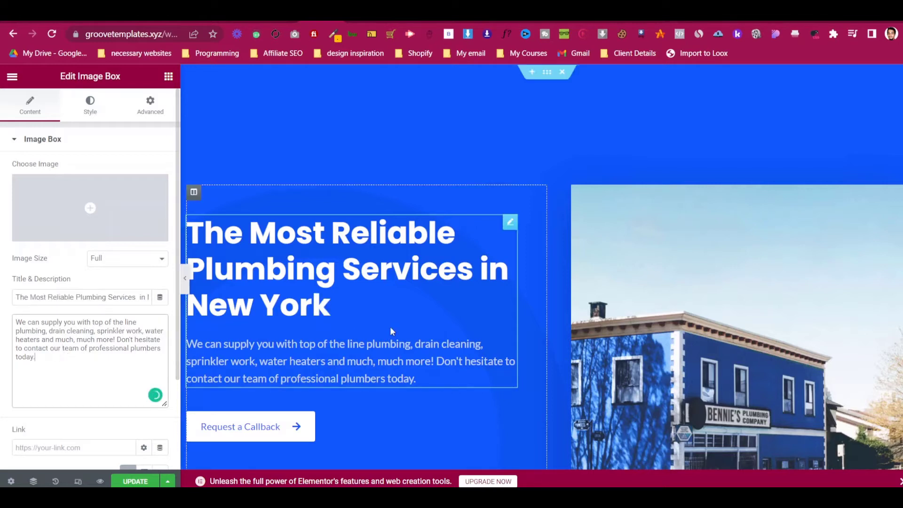
{"action": "left_click", "coordinate": [125, 357]}
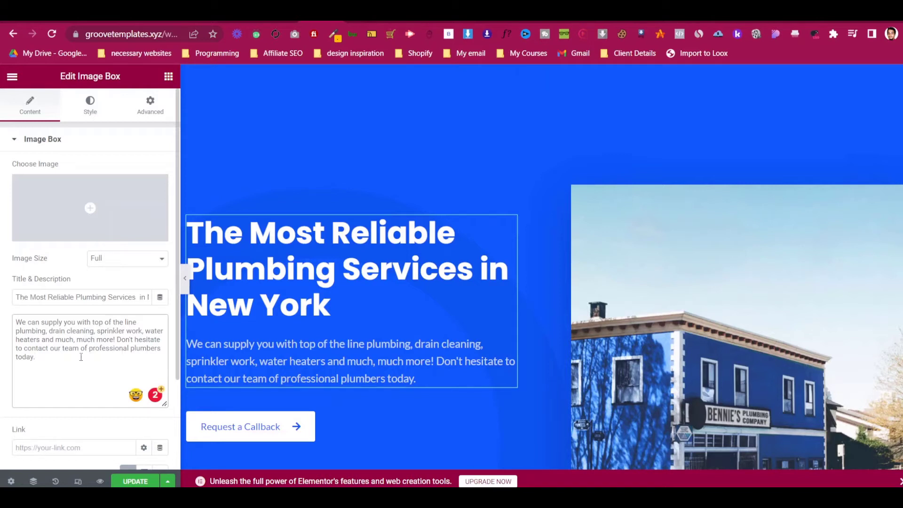
{"action": "key", "text": "Return"}
{"action": "type", "text": "as"}
{"action": "key", "text": "Return"}
{"action": "type", "text": "dndndn"}
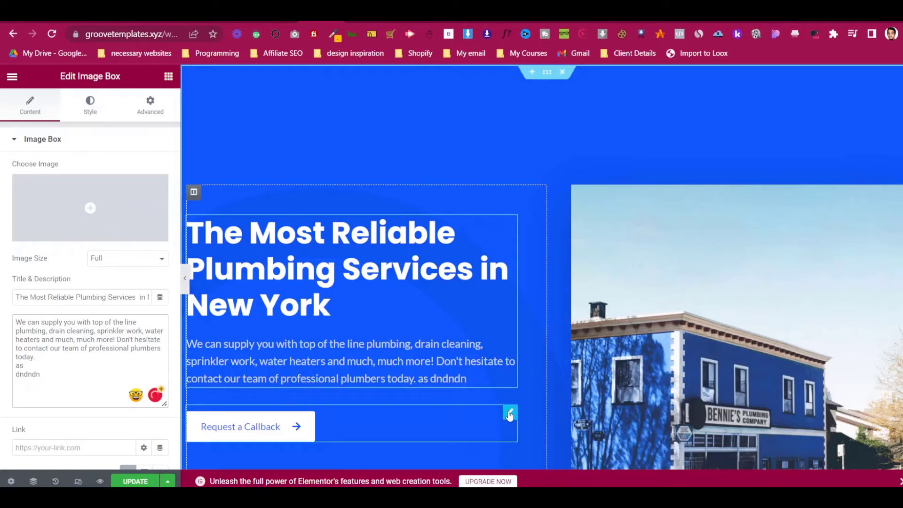
{"action": "left_click", "coordinate": [510, 414]}
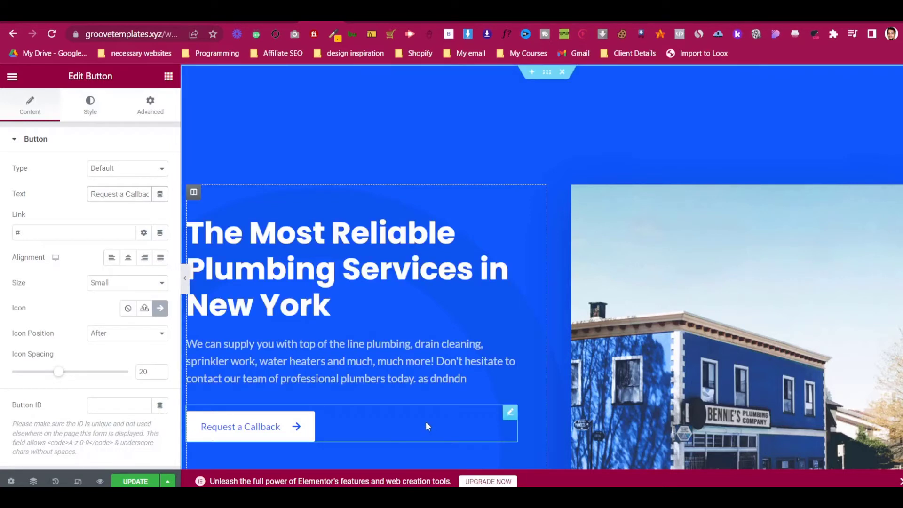
- Check the Request a Callback button's link and dynamic options, dismissing the Pro upgrade popup
{"action": "left_click", "coordinate": [144, 232]}
{"action": "left_click", "coordinate": [160, 233]}
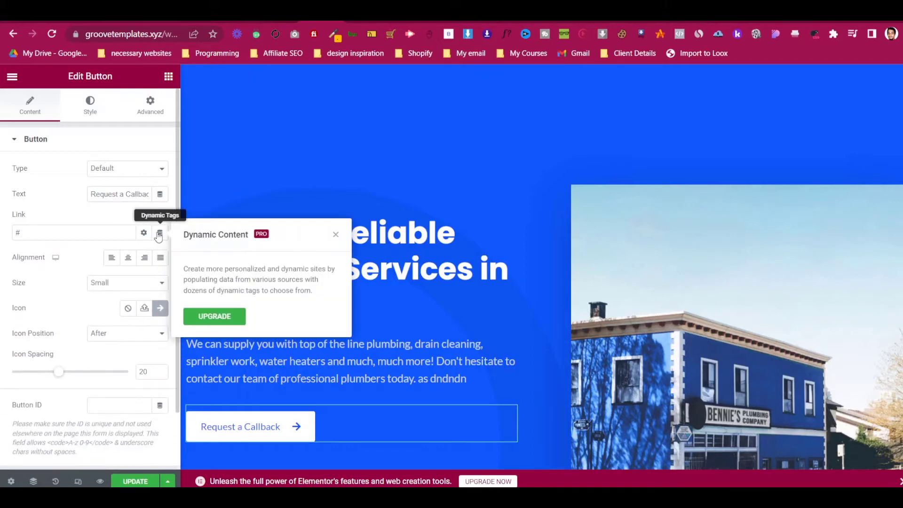
{"action": "left_click", "coordinate": [335, 234]}
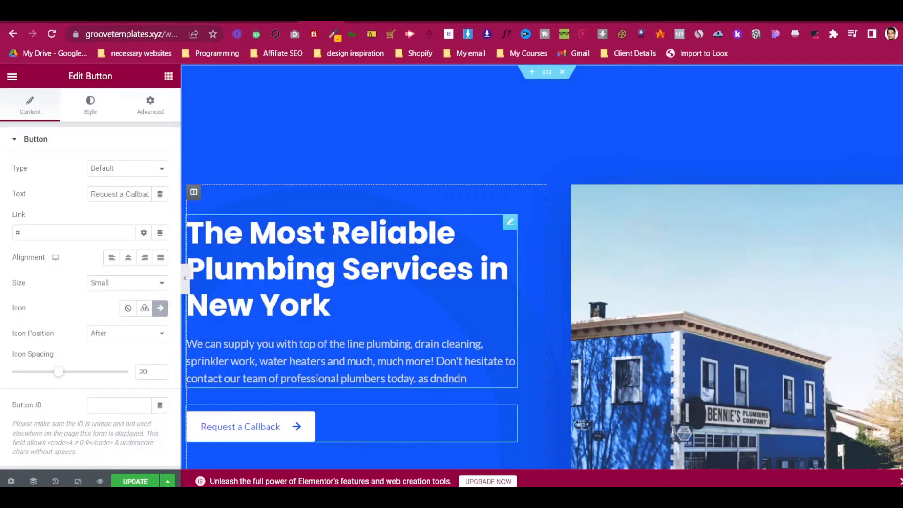
{"action": "scroll", "coordinate": [546, 337], "scroll_direction": "down", "scroll_amount": 8}
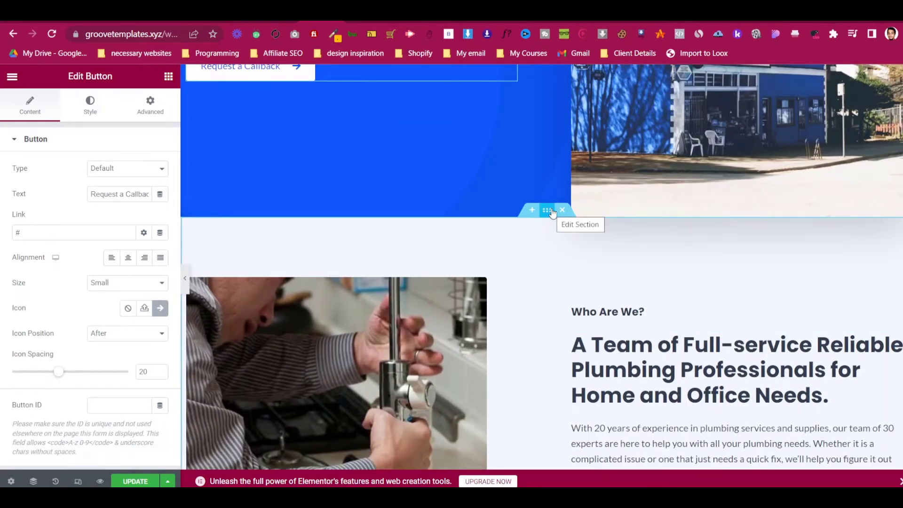
- Show the hero section's Style tab with its Background options
{"action": "left_click", "coordinate": [548, 211]}
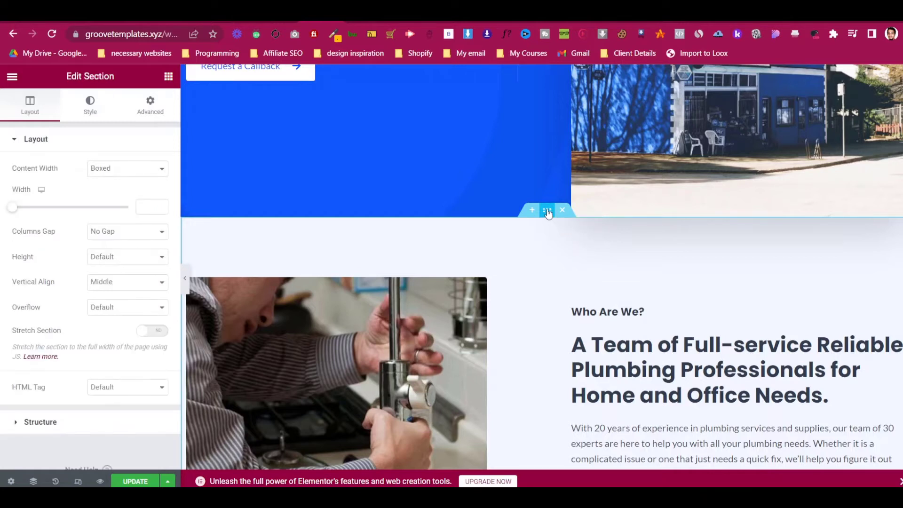
{"action": "left_click", "coordinate": [89, 104]}
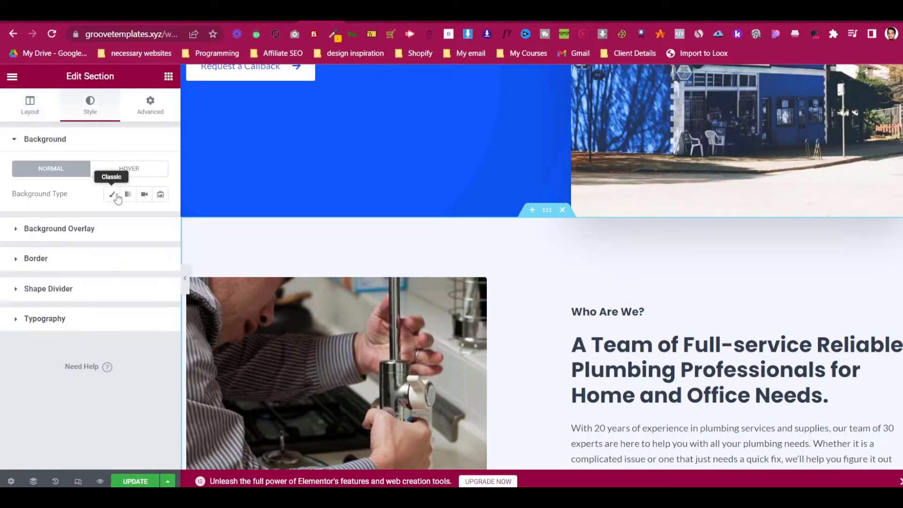
{"action": "scroll", "coordinate": [627, 320], "scroll_direction": "down", "scroll_amount": 1}
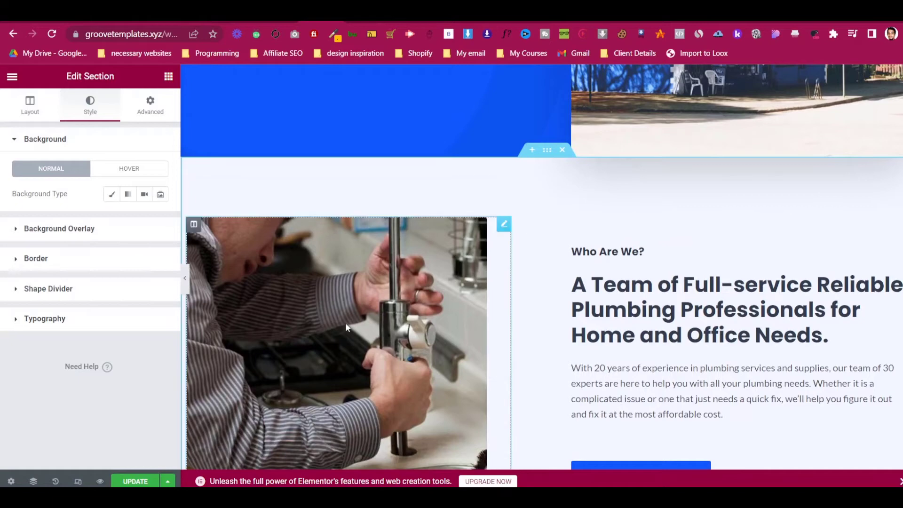
{"action": "scroll", "coordinate": [345, 322], "scroll_direction": "down", "scroll_amount": 2}
{"action": "scroll", "coordinate": [427, 237], "scroll_direction": "up", "scroll_amount": 2}
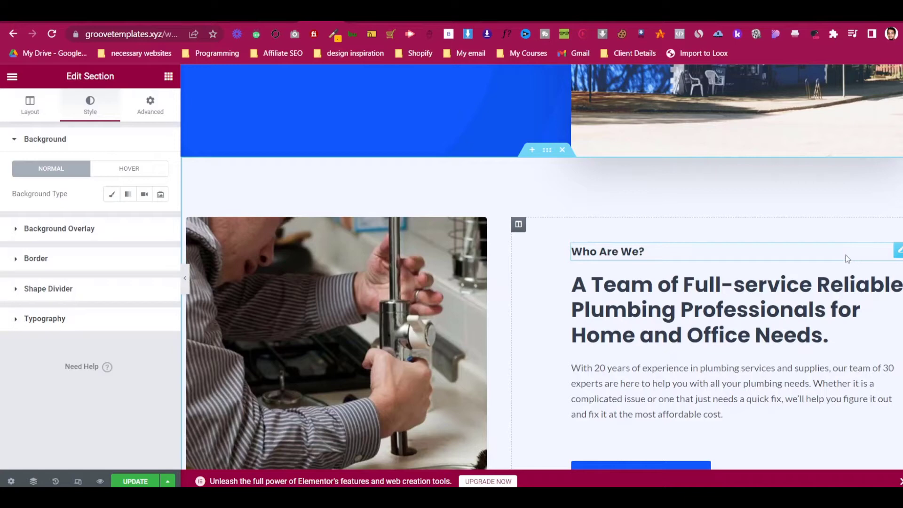
{"action": "key", "text": "Print"}
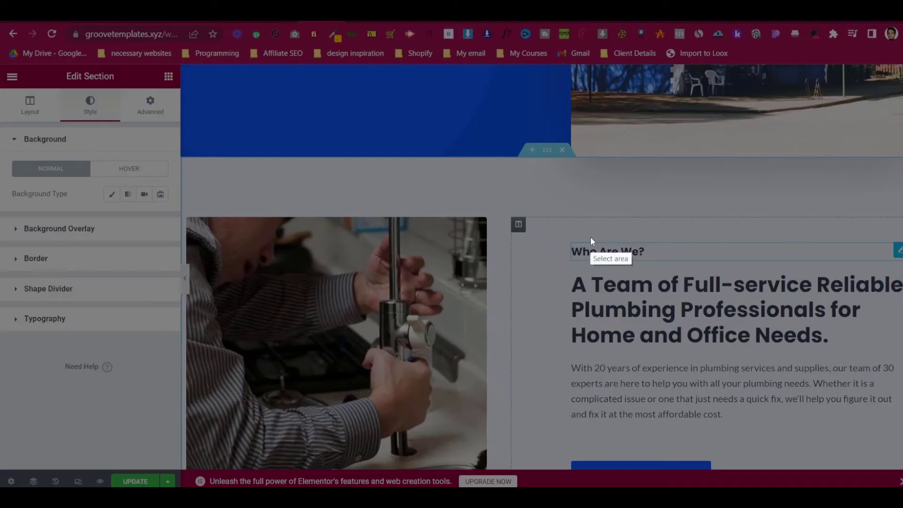
- Open the Who Are We? heading's settings and type a name into the title, then delete it
{"action": "left_click_drag", "start_coordinate": [565, 230], "coordinate": [901, 276]}
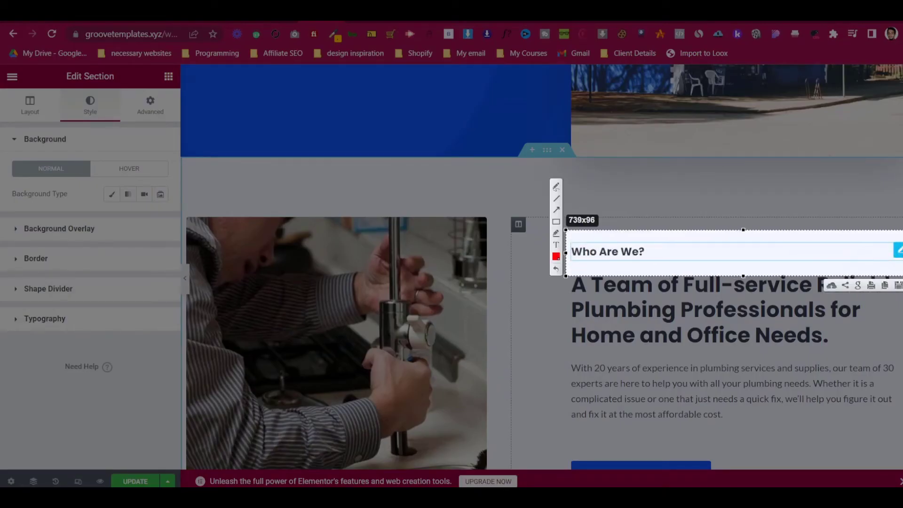
{"action": "key", "text": "ctrl+c"}
{"action": "left_click", "coordinate": [898, 251]}
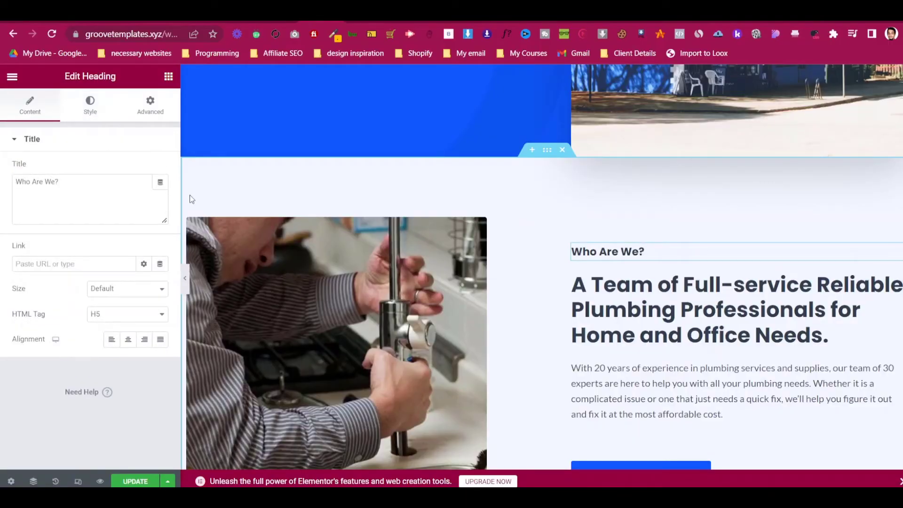
{"action": "triple_click", "coordinate": [109, 182]}
{"action": "left_click", "coordinate": [109, 182]}
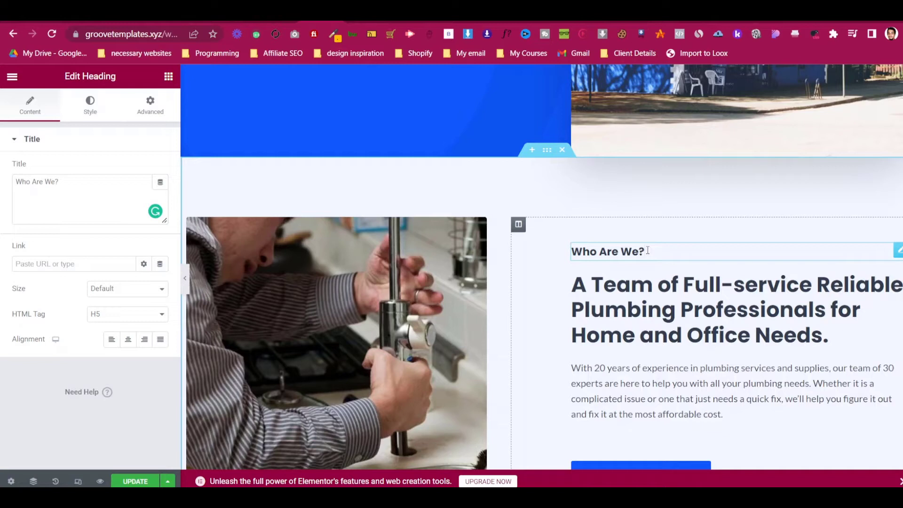
{"action": "type", "text": "ahin Shahria"}
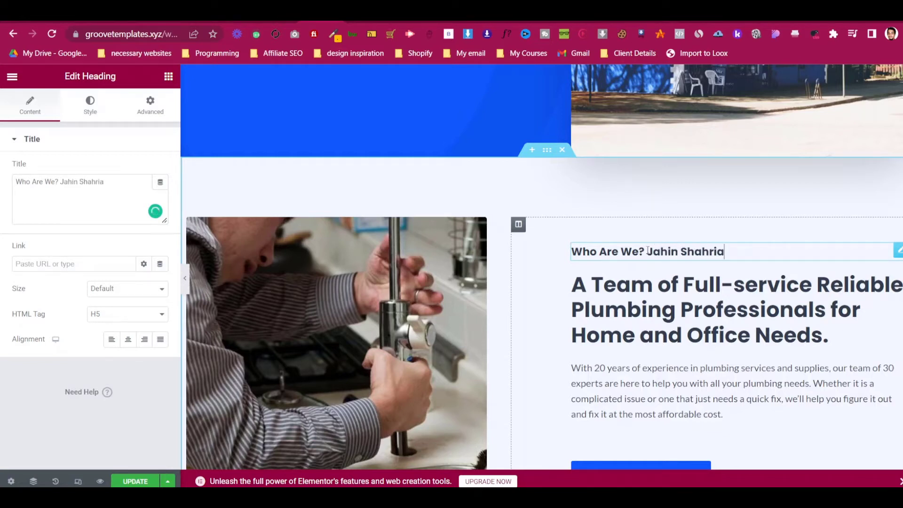
{"action": "key", "text": "BackSpace"}
{"action": "key", "text": "BackSpace"}
{"action": "key", "text": "BackSpace"}
{"action": "key", "text": "BackSpace"}
{"action": "key", "text": "BackSpace"}
{"action": "key", "text": "BackSpace"}
{"action": "key", "text": "BackSpace"}
{"action": "key", "text": "BackSpace"}
{"action": "key", "text": "BackSpace"}
{"action": "key", "text": "BackSpace"}
{"action": "key", "text": "BackSpace"}
{"action": "key", "text": "BackSpace"}
{"action": "key", "text": "BackSpace"}
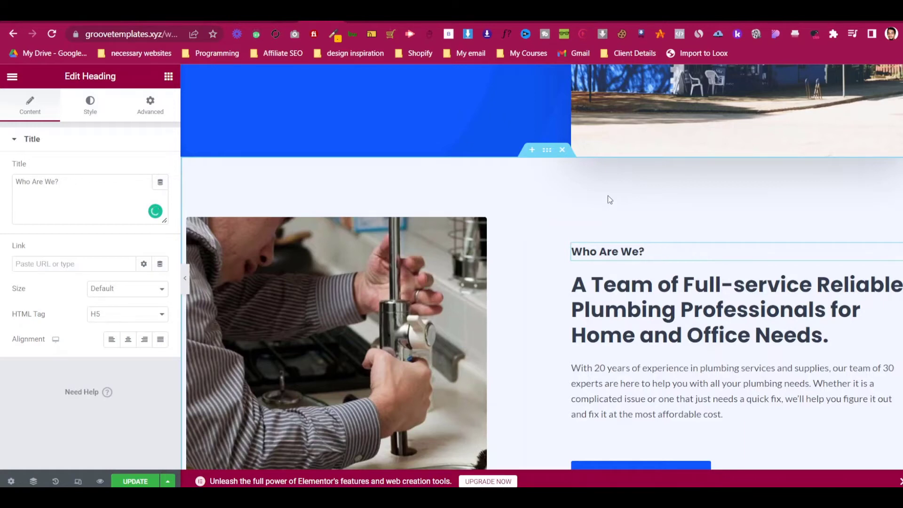
{"action": "scroll", "coordinate": [608, 199], "scroll_direction": "down", "scroll_amount": 5}
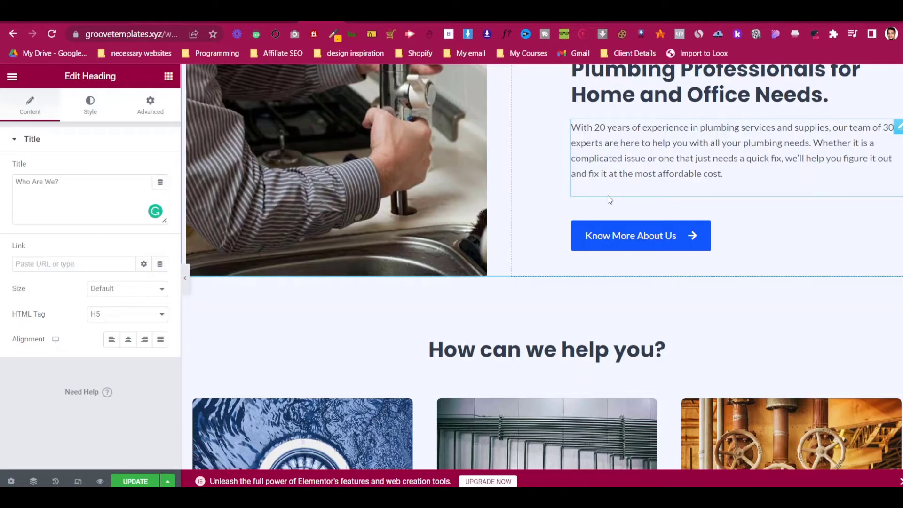
{"action": "scroll", "coordinate": [607, 195], "scroll_direction": "up", "scroll_amount": 10}
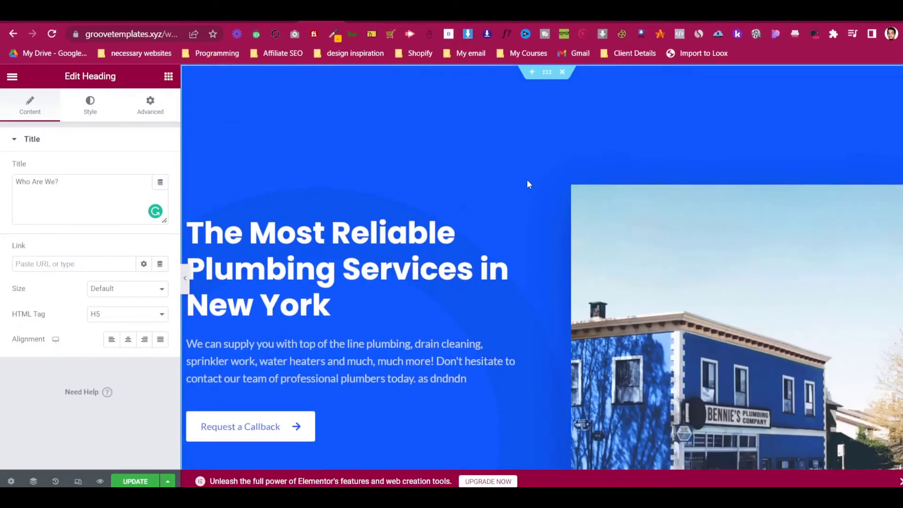
{"action": "scroll", "coordinate": [528, 191], "scroll_direction": "down", "scroll_amount": 4}
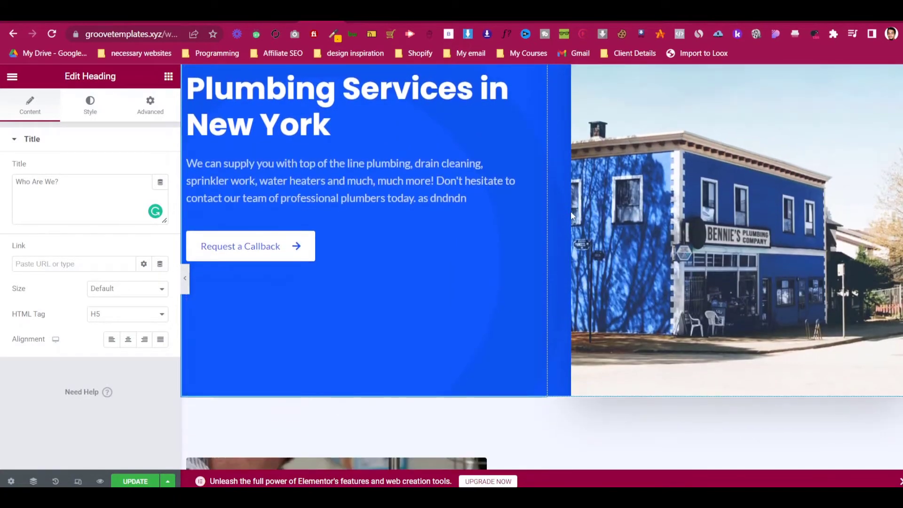
{"action": "scroll", "coordinate": [571, 212], "scroll_direction": "up", "scroll_amount": 3}
{"action": "scroll", "coordinate": [571, 213], "scroll_direction": "up", "scroll_amount": 1}
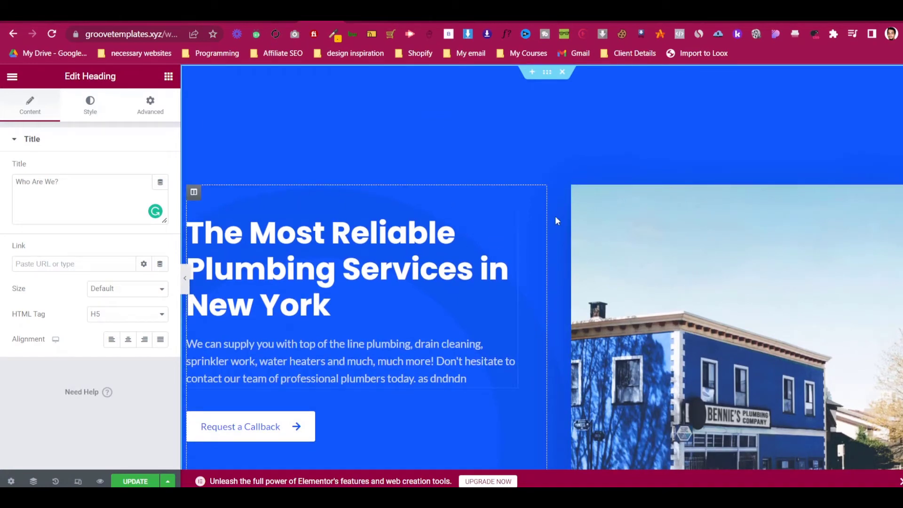
- On the hero Image Box's Style tab, collapse Image and expand the title and description options
{"action": "left_click", "coordinate": [511, 222]}
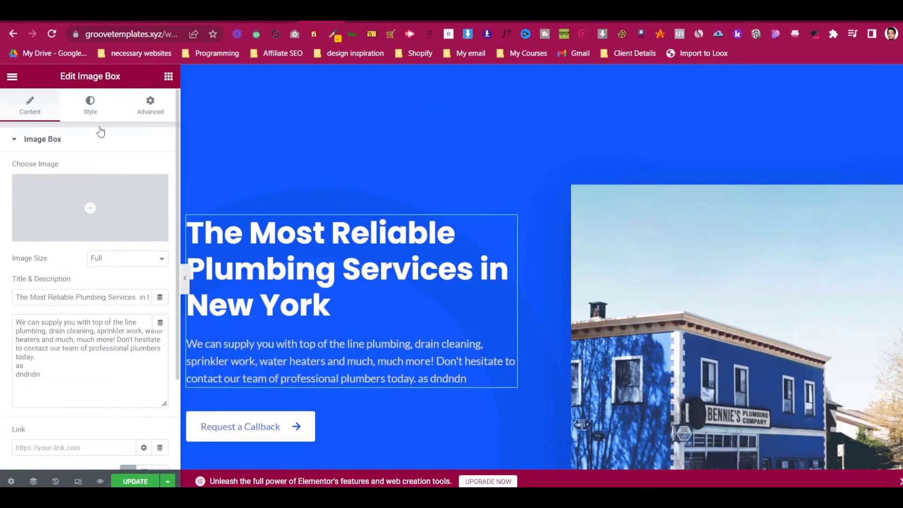
{"action": "left_click", "coordinate": [94, 111]}
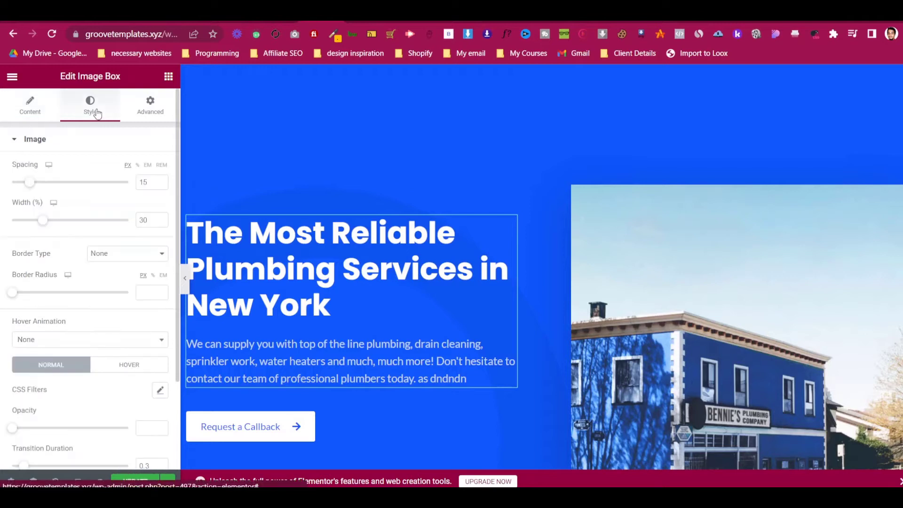
{"action": "left_click", "coordinate": [40, 140]}
{"action": "left_click", "coordinate": [60, 140]}
{"action": "left_click", "coordinate": [60, 140]}
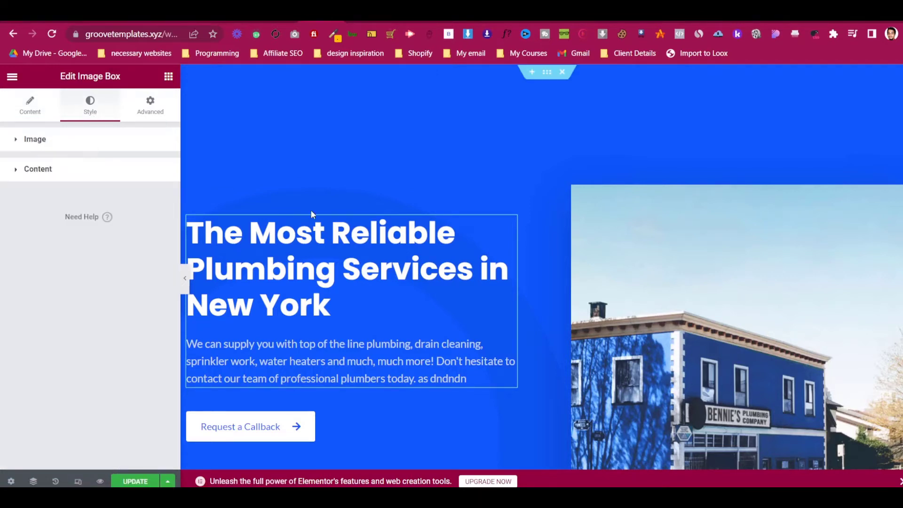
{"action": "left_click", "coordinate": [87, 172]}
{"action": "scroll", "coordinate": [89, 290], "scroll_direction": "down", "scroll_amount": 2}
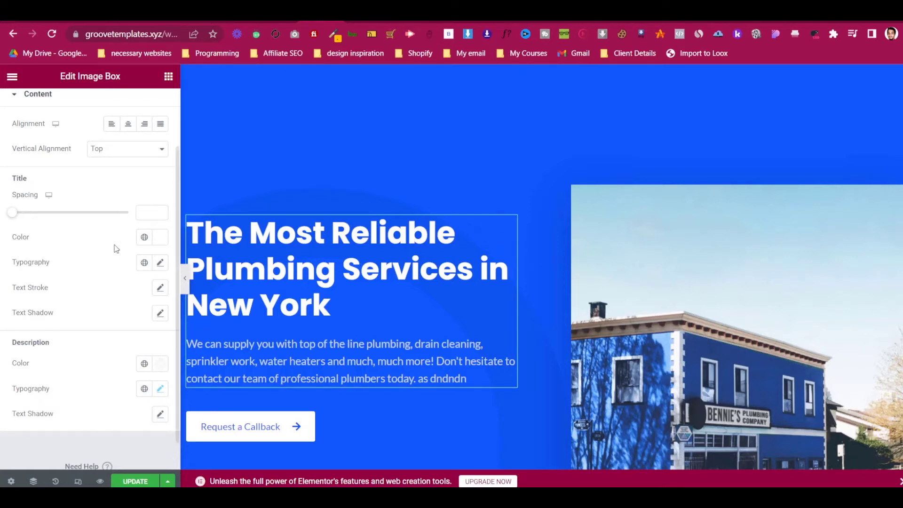
{"action": "scroll", "coordinate": [84, 123], "scroll_direction": "up", "scroll_amount": 2}
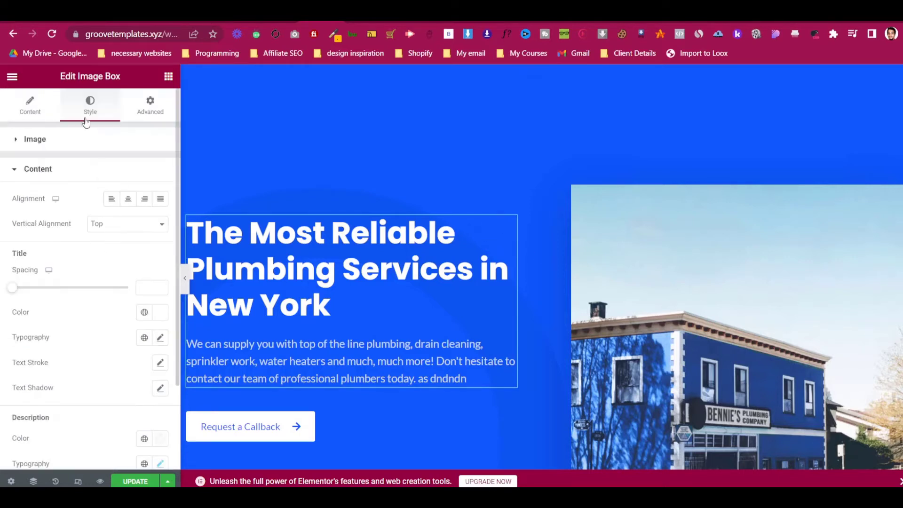
- Try title typography sizes 22 and then 24, then close the typography popover
{"action": "left_click", "coordinate": [160, 337]}
{"action": "scroll", "coordinate": [140, 321], "scroll_direction": "down", "scroll_amount": 4}
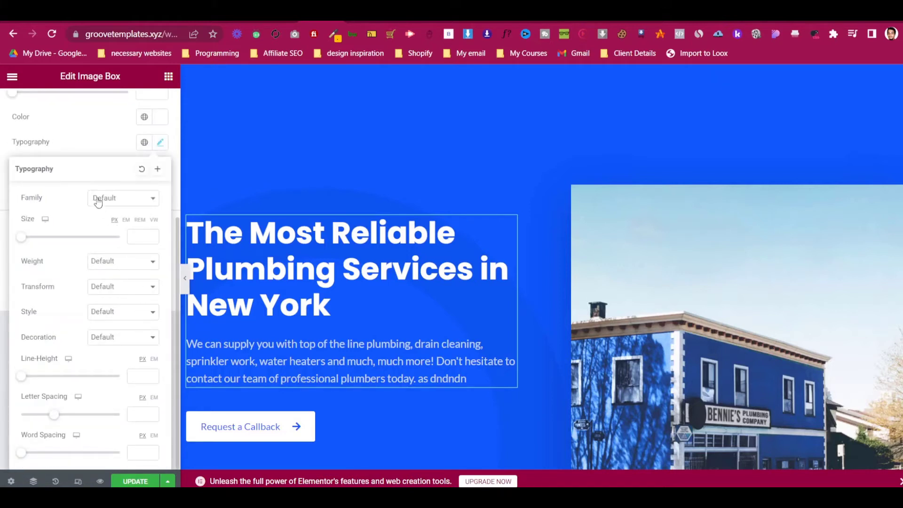
{"action": "left_click", "coordinate": [135, 236]}
{"action": "type", "text": "22"}
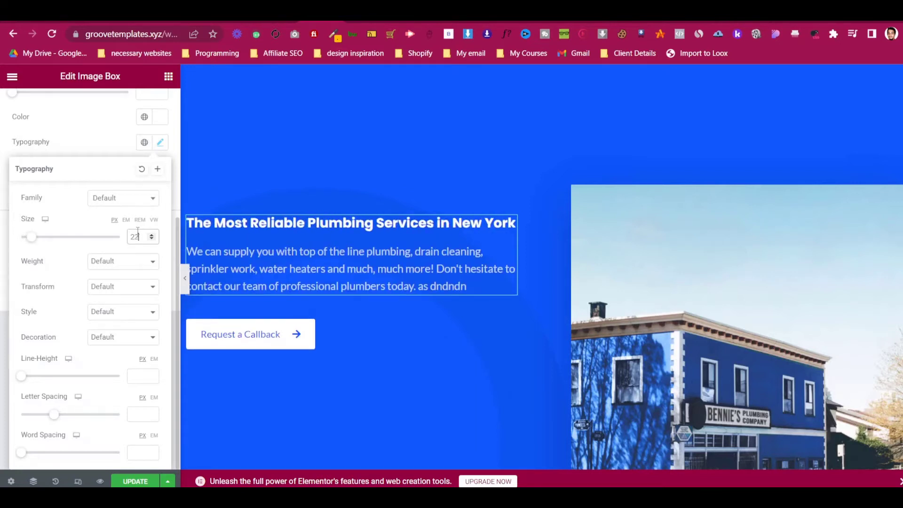
{"action": "key", "text": "Up"}
{"action": "key", "text": "Up"}
{"action": "key", "text": "Up"}
{"action": "key", "text": "Up"}
{"action": "key", "text": "Up"}
{"action": "key", "text": "Up"}
{"action": "key", "text": "Up"}
{"action": "key", "text": "Up"}
{"action": "key", "text": "Up"}
{"action": "key", "text": "Up"}
{"action": "key", "text": "Up"}
{"action": "key", "text": "Up"}
{"action": "key", "text": "Up"}
{"action": "key", "text": "Up"}
{"action": "key", "text": "Up"}
{"action": "key", "text": "Up"}
{"action": "key", "text": "Up"}
{"action": "key", "text": "Up"}
{"action": "key", "text": "Up"}
{"action": "key", "text": "Up"}
{"action": "key", "text": "Up"}
{"action": "key", "text": "Up"}
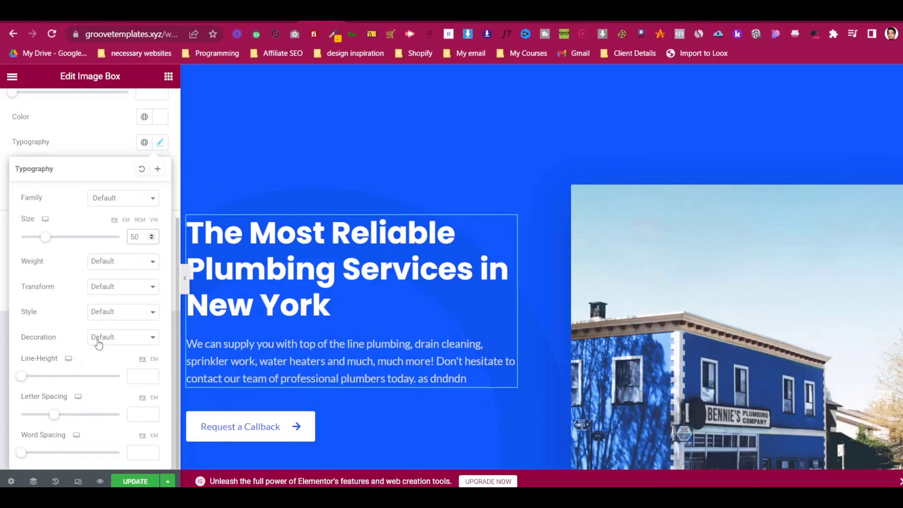
{"action": "left_click", "coordinate": [92, 150]}
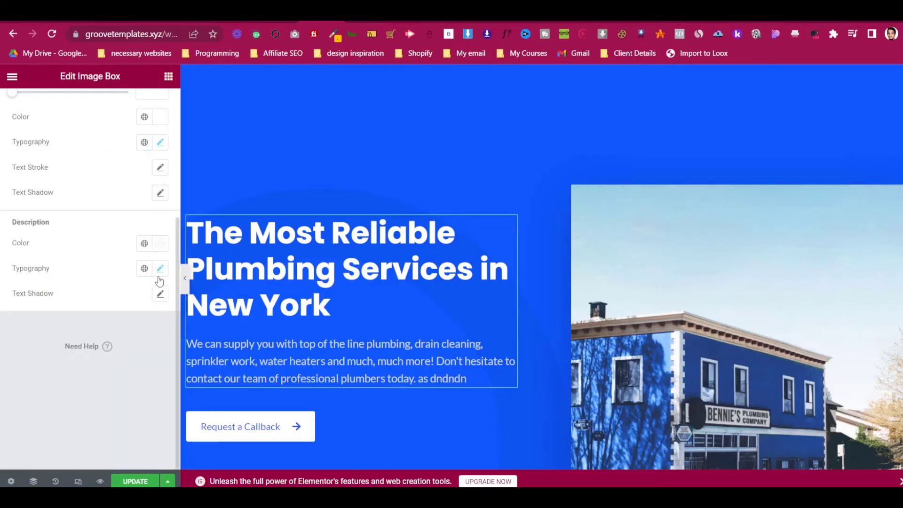
{"action": "scroll", "coordinate": [87, 222], "scroll_direction": "up", "scroll_amount": 2}
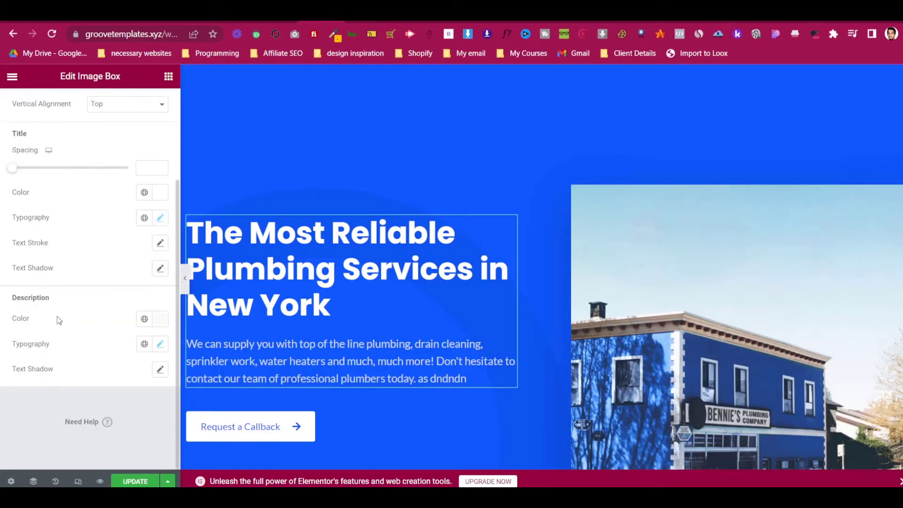
- Set the hero description text colour to white after trying purple and yellow-green
{"action": "left_click", "coordinate": [109, 215]}
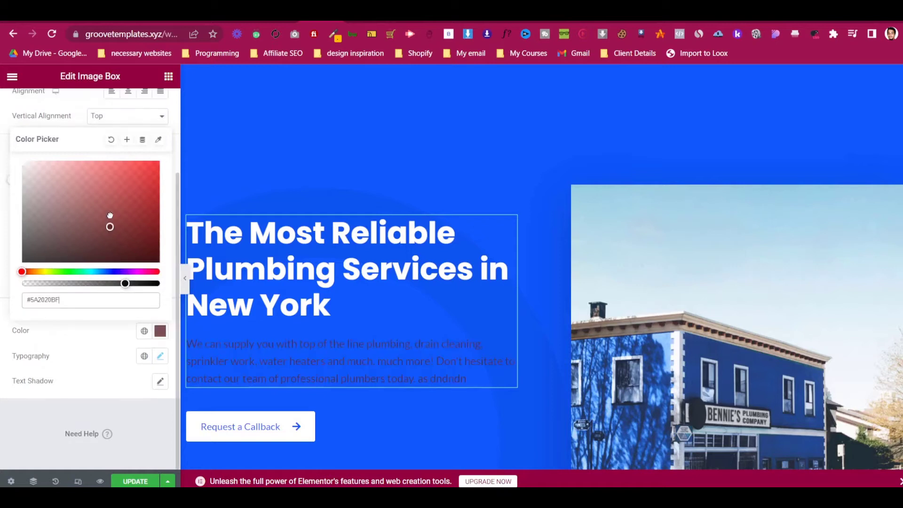
{"action": "left_click_drag", "start_coordinate": [81, 271], "coordinate": [123, 272]}
{"action": "left_click_drag", "start_coordinate": [139, 183], "coordinate": [152, 163]}
{"action": "left_click_drag", "start_coordinate": [125, 284], "coordinate": [164, 283]}
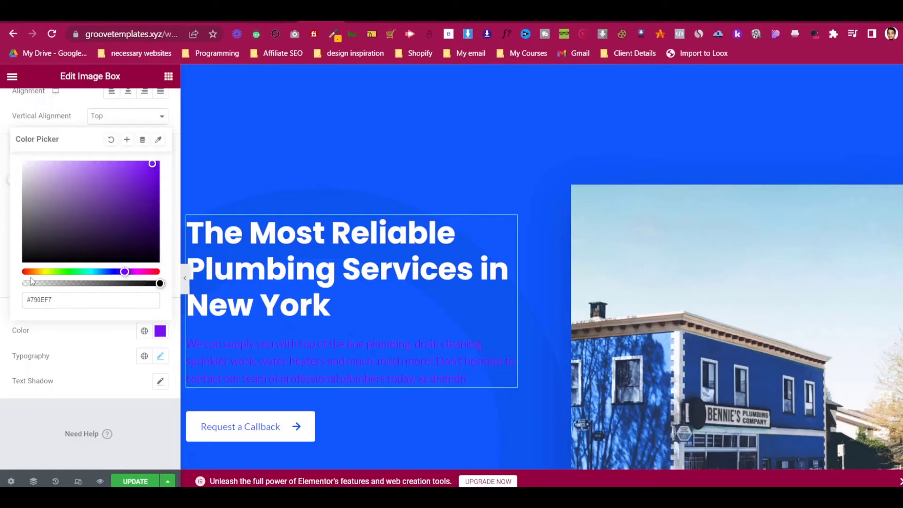
{"action": "left_click_drag", "start_coordinate": [124, 272], "coordinate": [48, 273]}
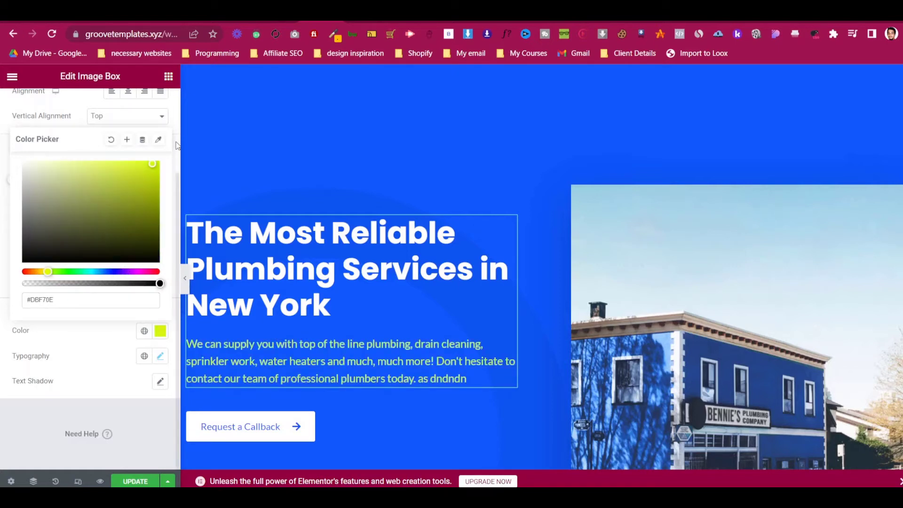
{"action": "left_click_drag", "start_coordinate": [153, 165], "coordinate": [2, 156]}
{"action": "left_click", "coordinate": [103, 349]}
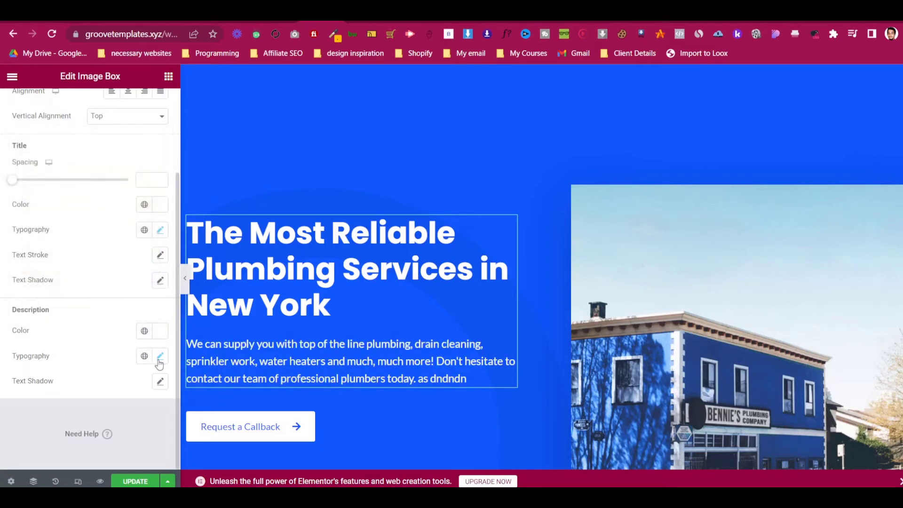
- Raise the description typography size from 18 to 20
{"action": "left_click", "coordinate": [160, 356]}
{"action": "scroll", "coordinate": [81, 334], "scroll_direction": "down", "scroll_amount": 2}
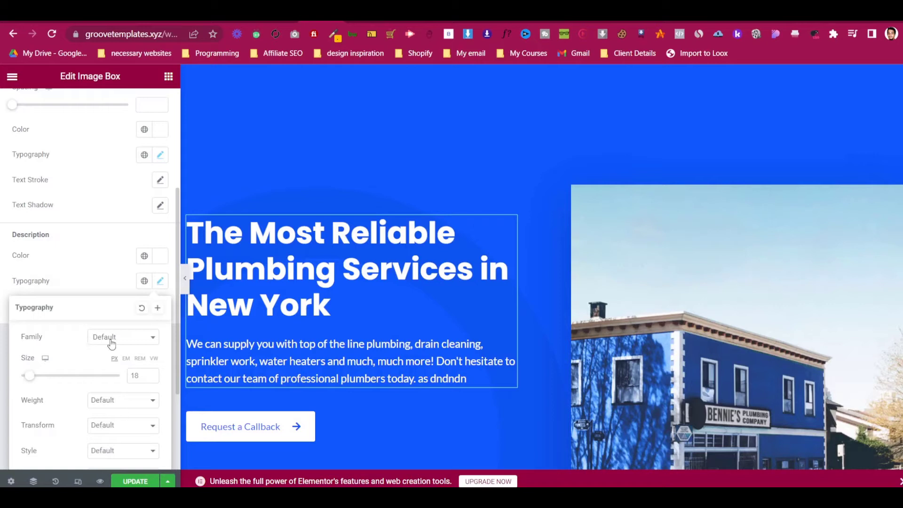
{"action": "left_click", "coordinate": [151, 373]}
{"action": "left_click", "coordinate": [151, 374]}
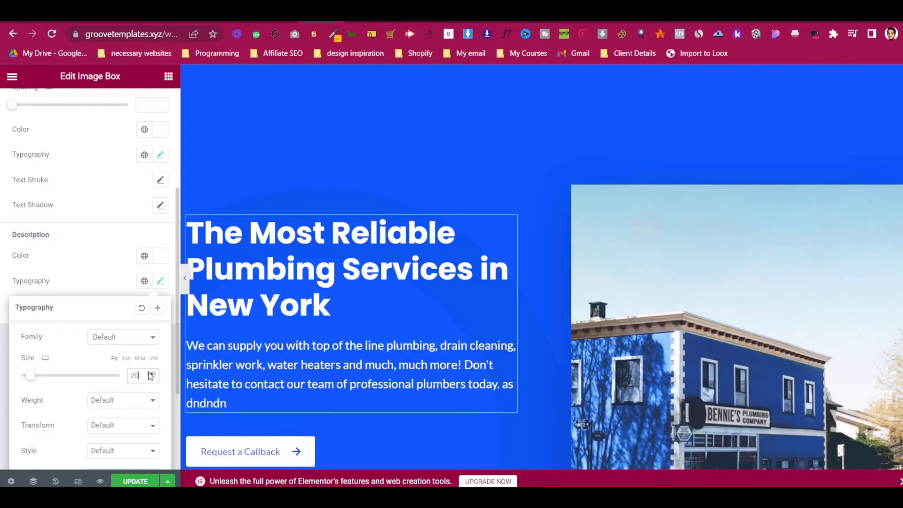
{"action": "left_click", "coordinate": [114, 339]}
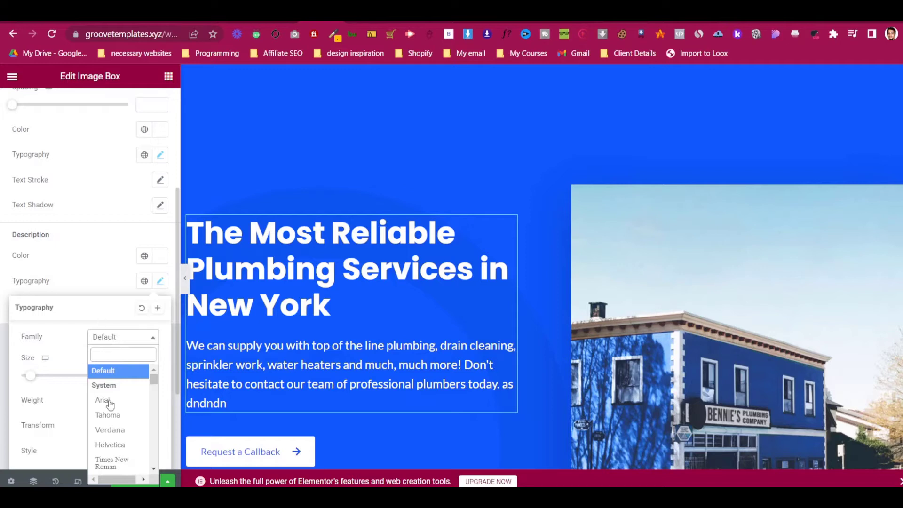
- Try Lato and Lemonada as the description font, then revert the family to Default
{"action": "left_click", "coordinate": [114, 337]}
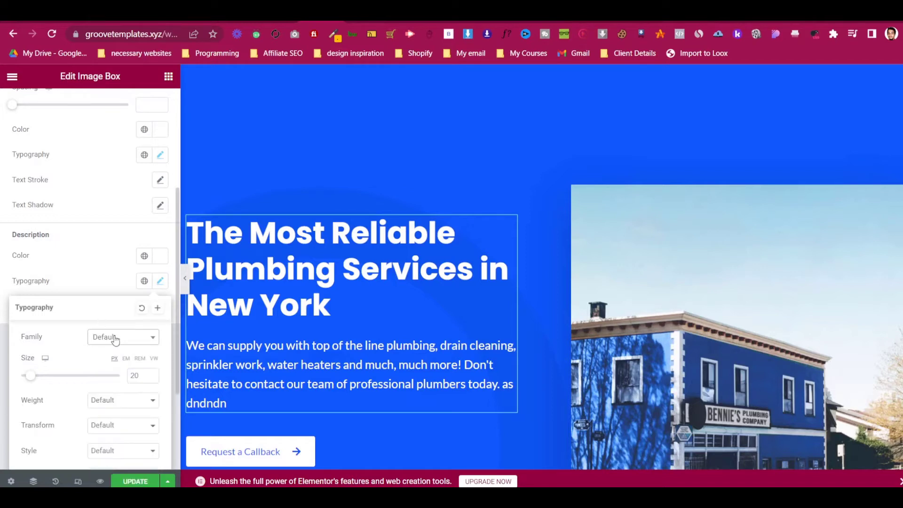
{"action": "left_click", "coordinate": [117, 341]}
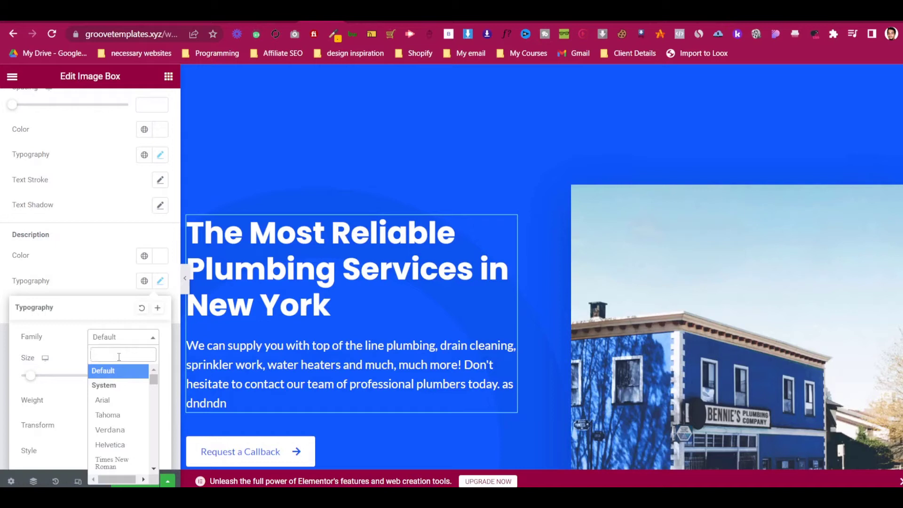
{"action": "type", "text": "lato"}
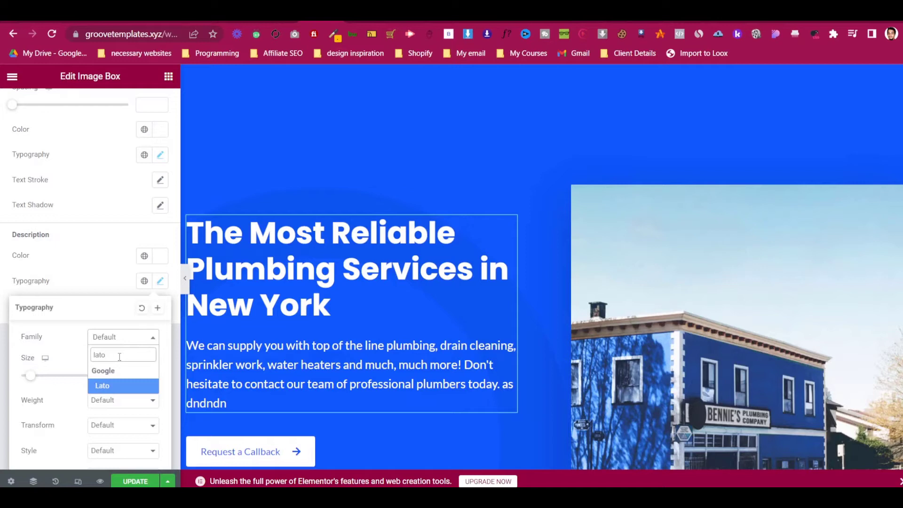
{"action": "left_click", "coordinate": [132, 385]}
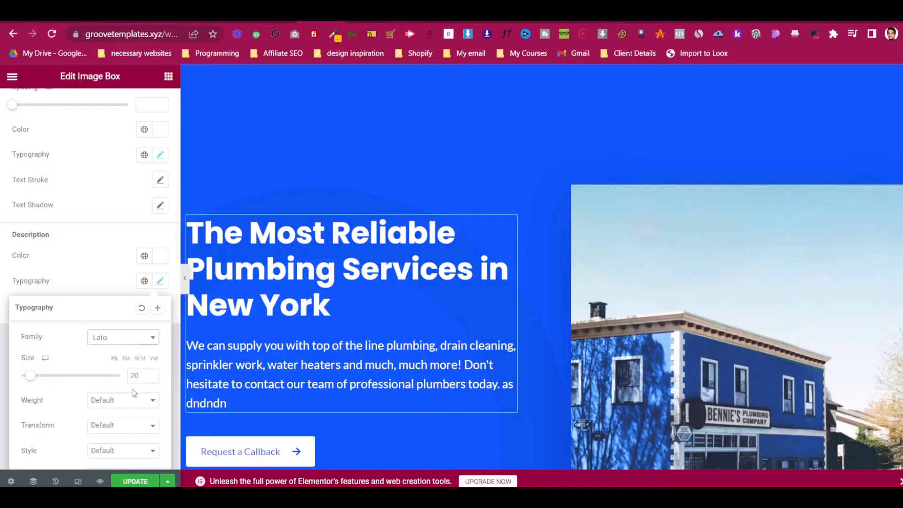
{"action": "left_click", "coordinate": [124, 345]}
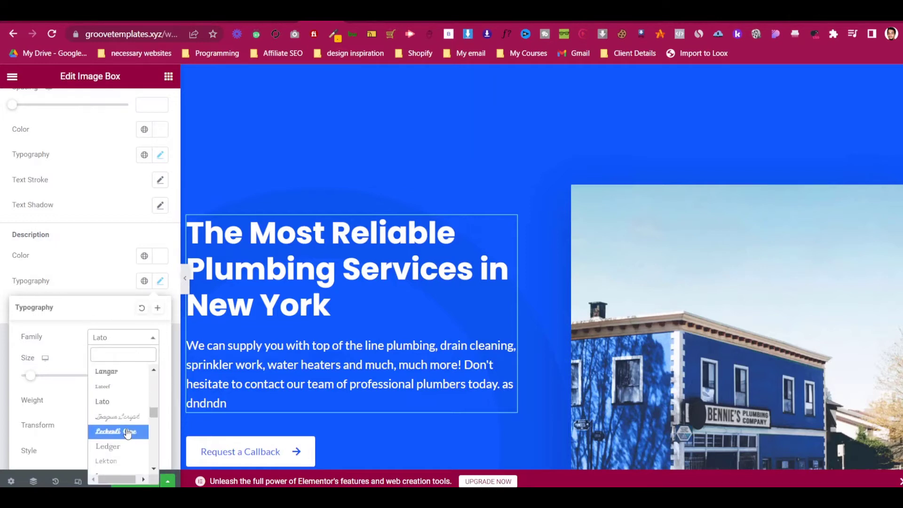
{"action": "scroll", "coordinate": [125, 430], "scroll_direction": "down", "scroll_amount": 2}
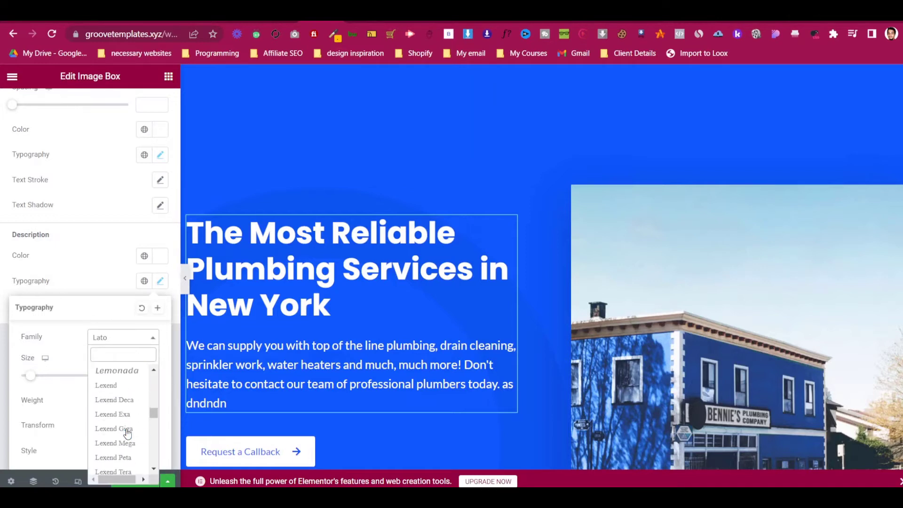
{"action": "left_click", "coordinate": [124, 373]}
{"action": "left_click", "coordinate": [137, 341]}
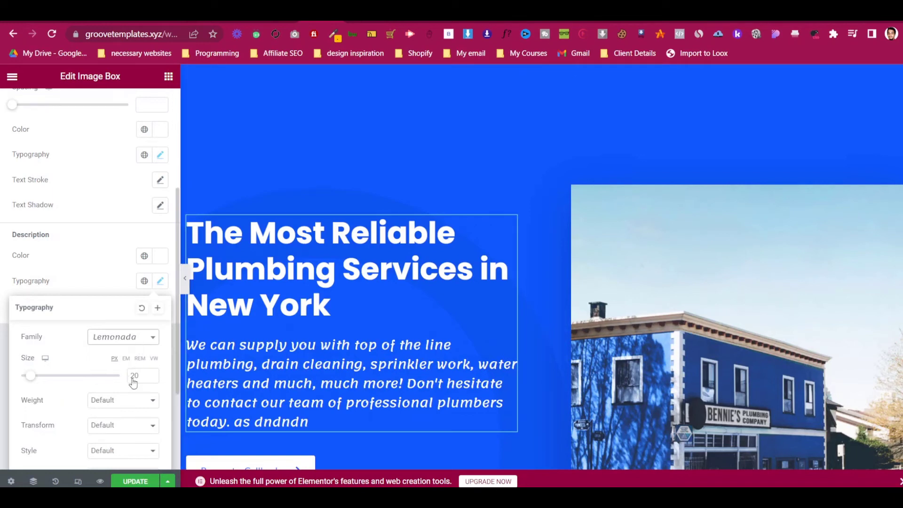
{"action": "scroll", "coordinate": [131, 412], "scroll_direction": "up", "scroll_amount": 2}
{"action": "scroll", "coordinate": [130, 412], "scroll_direction": "up", "scroll_amount": 20}
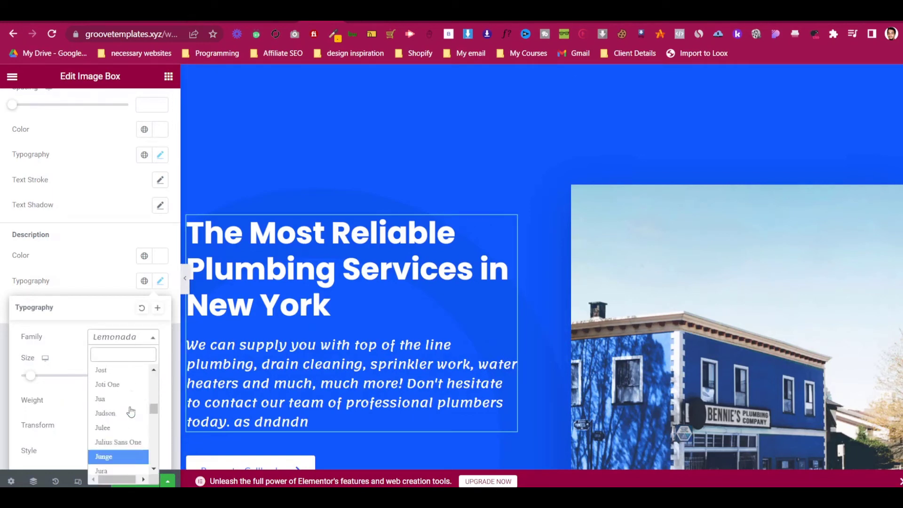
{"action": "scroll", "coordinate": [131, 400], "scroll_direction": "up", "scroll_amount": 20}
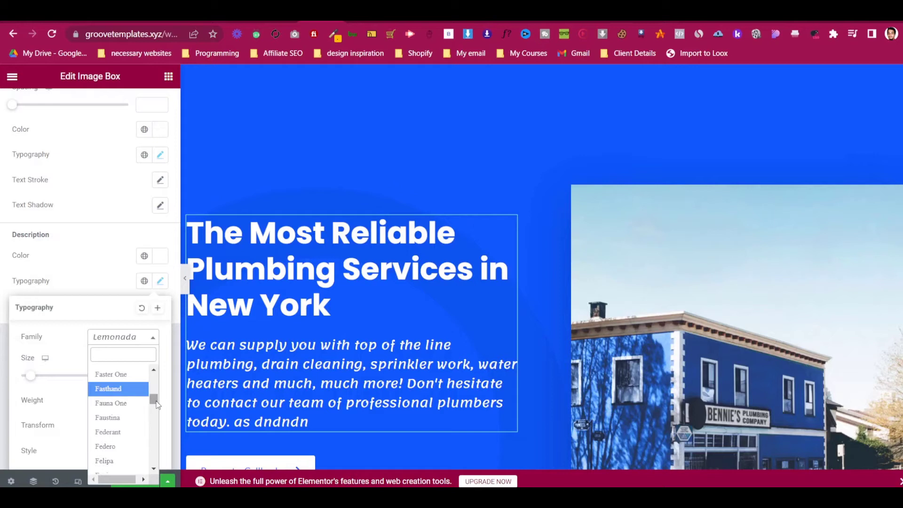
{"action": "left_click", "coordinate": [128, 379]}
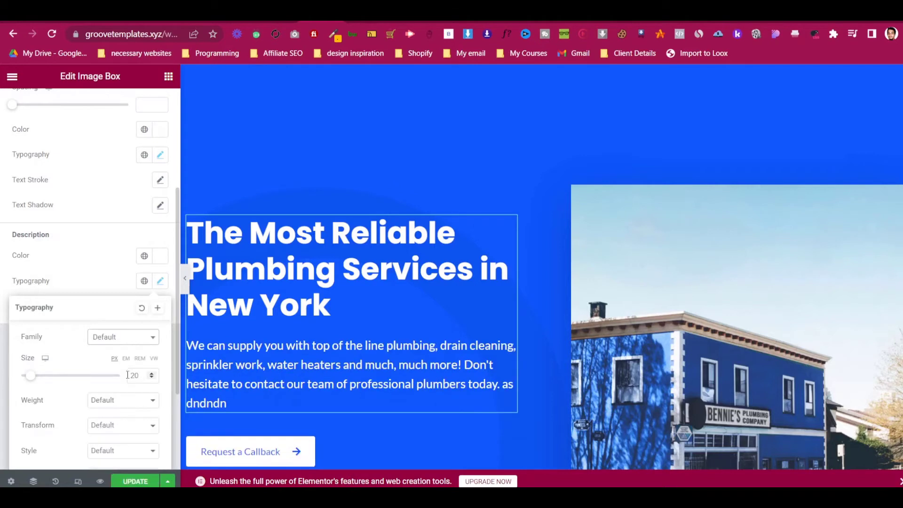
- Return the description size to 18, keeping text transform and font style at Default
{"action": "left_click", "coordinate": [152, 378]}
{"action": "left_click", "coordinate": [151, 377]}
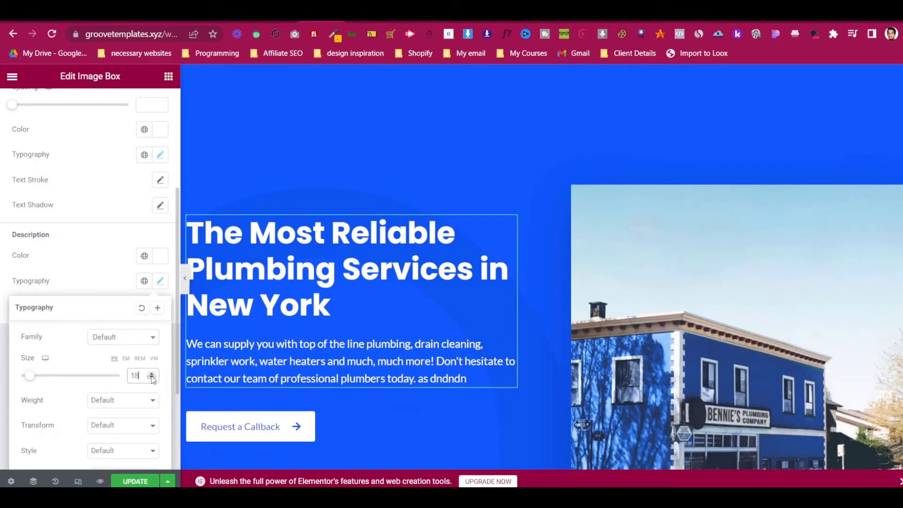
{"action": "scroll", "coordinate": [95, 382], "scroll_direction": "down", "scroll_amount": 2}
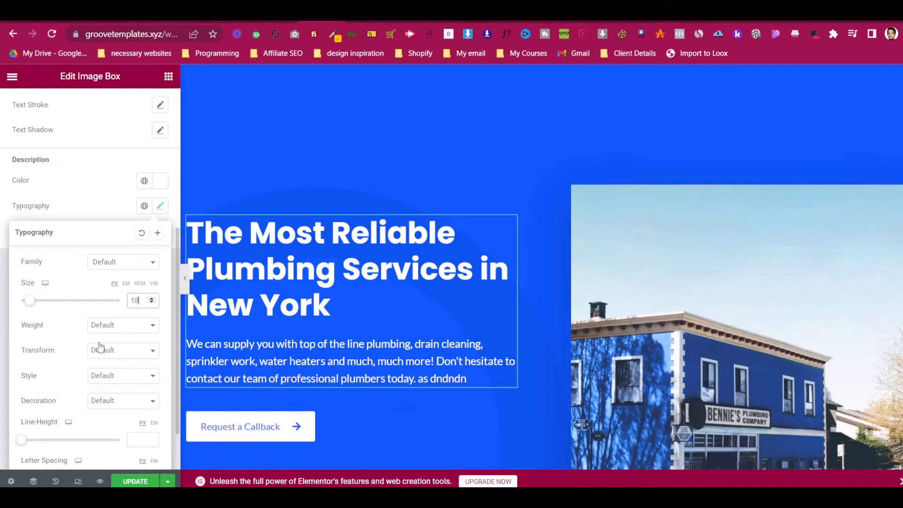
{"action": "left_click", "coordinate": [100, 349]}
{"action": "left_click", "coordinate": [100, 347]}
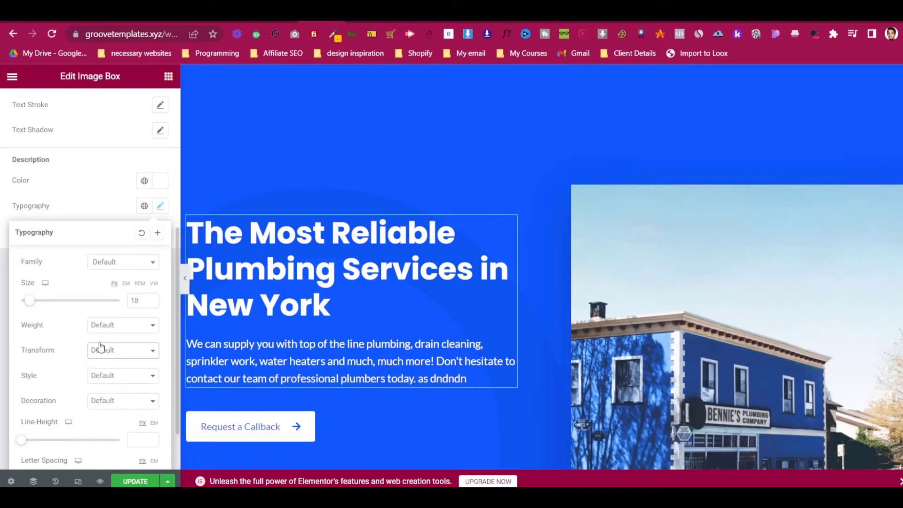
{"action": "left_click", "coordinate": [97, 375]}
{"action": "left_click", "coordinate": [97, 374]}
{"action": "scroll", "coordinate": [102, 385], "scroll_direction": "down", "scroll_amount": 2}
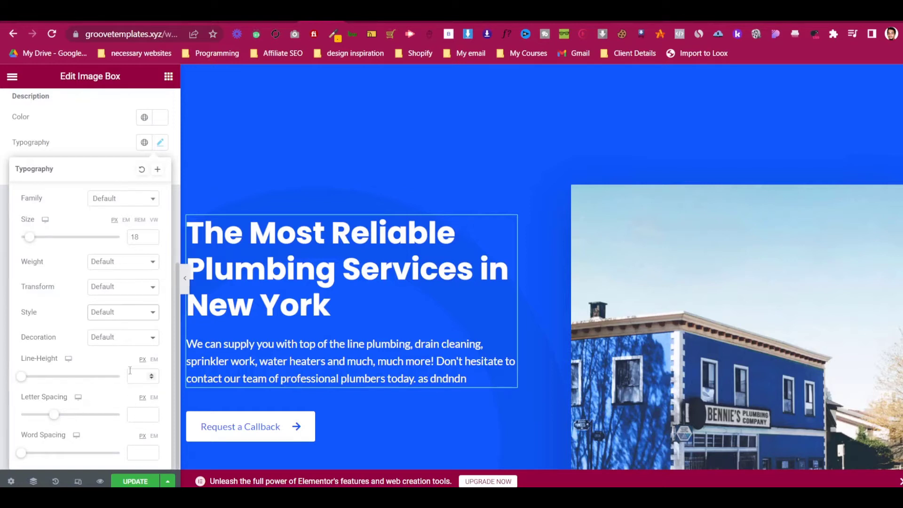
{"action": "left_click", "coordinate": [114, 145]}
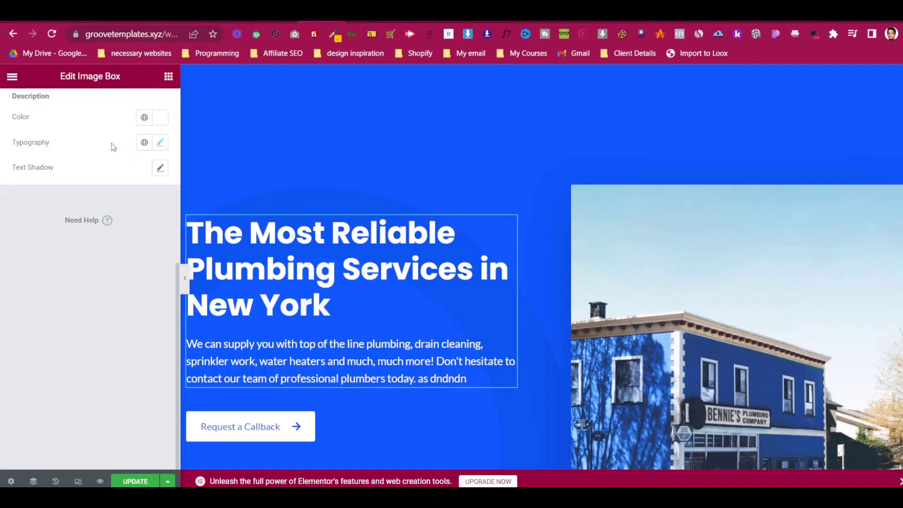
- Test a horizontal text shadow on the description, then remove it
{"action": "left_click", "coordinate": [160, 167]}
{"action": "scroll", "coordinate": [91, 361], "scroll_direction": "down", "scroll_amount": 1}
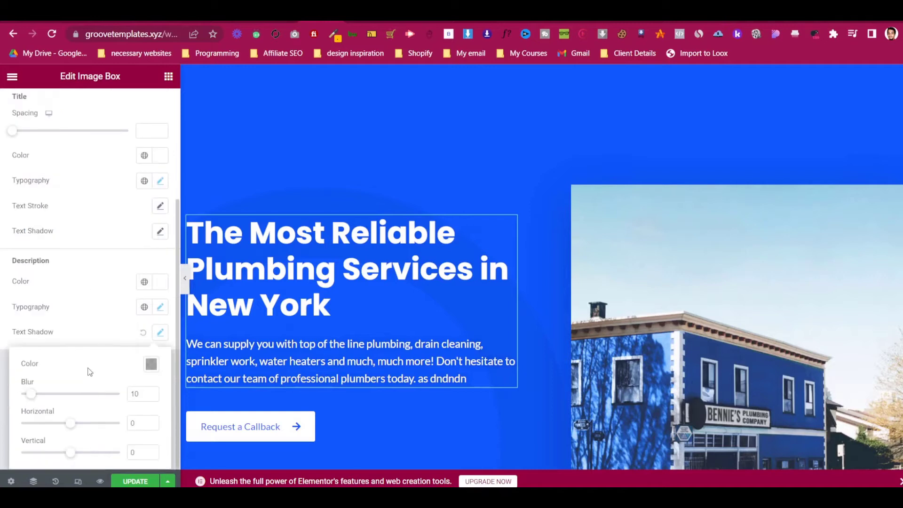
{"action": "left_click_drag", "start_coordinate": [74, 425], "coordinate": [43, 426]}
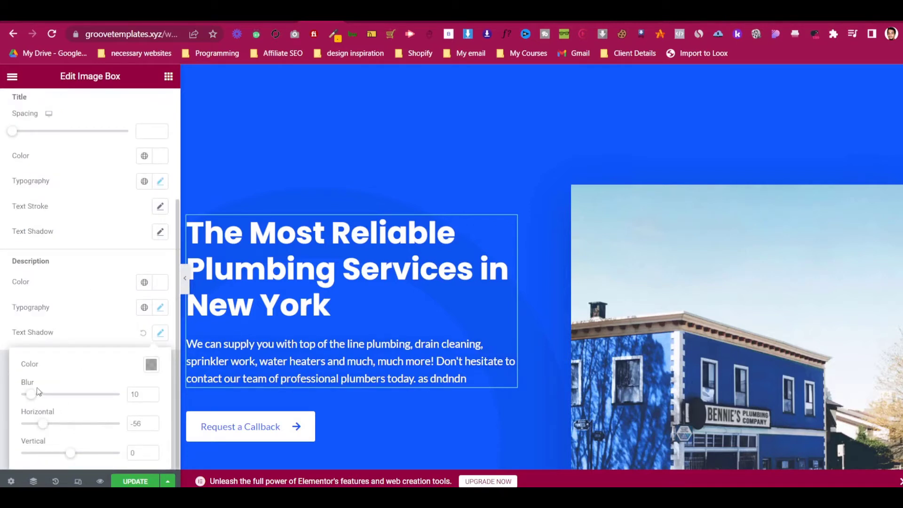
{"action": "left_click", "coordinate": [160, 332]}
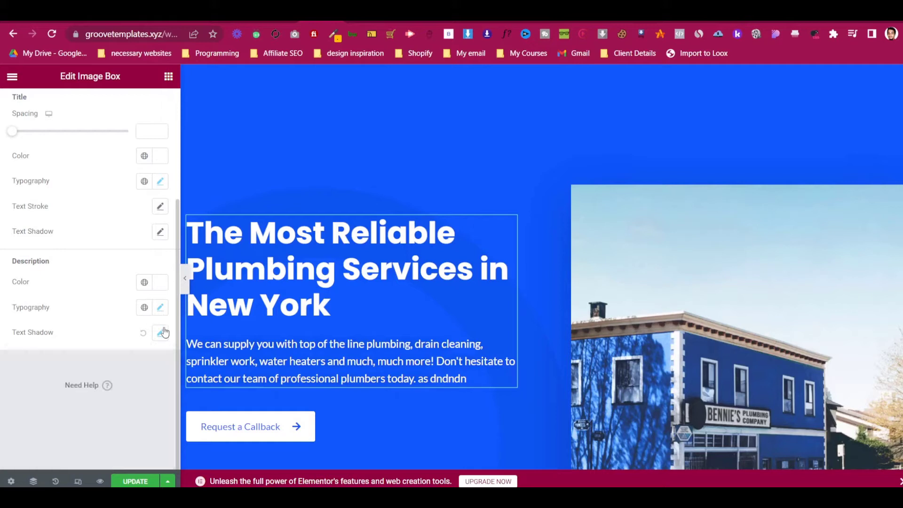
{"action": "left_click", "coordinate": [143, 332]}
{"action": "scroll", "coordinate": [143, 332], "scroll_direction": "up", "scroll_amount": 1}
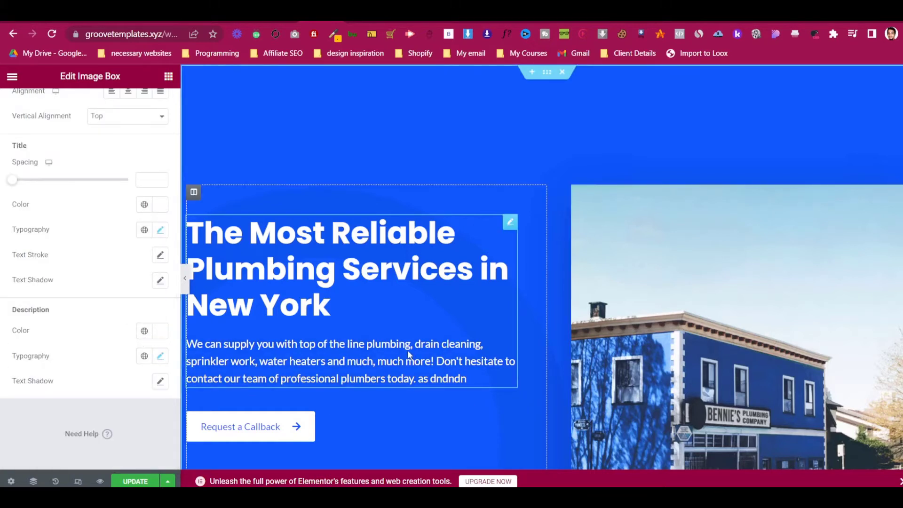
{"action": "scroll", "coordinate": [407, 351], "scroll_direction": "down", "scroll_amount": 1}
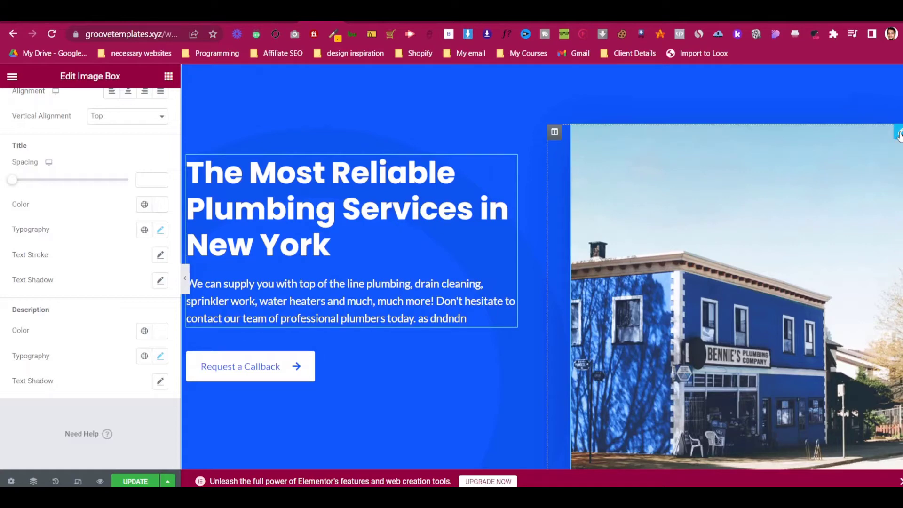
{"action": "left_click", "coordinate": [899, 135]}
- Upload Depositphotos_59408965_original.webp from Downloads > Website Images as the new hero photo
{"action": "left_click", "coordinate": [105, 232]}
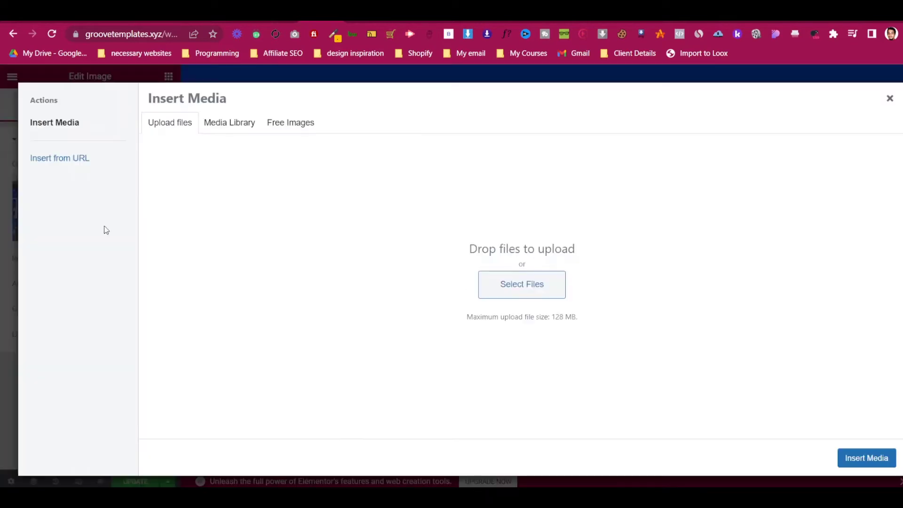
{"action": "left_click", "coordinate": [500, 296]}
{"action": "scroll", "coordinate": [199, 168], "scroll_direction": "down", "scroll_amount": 1}
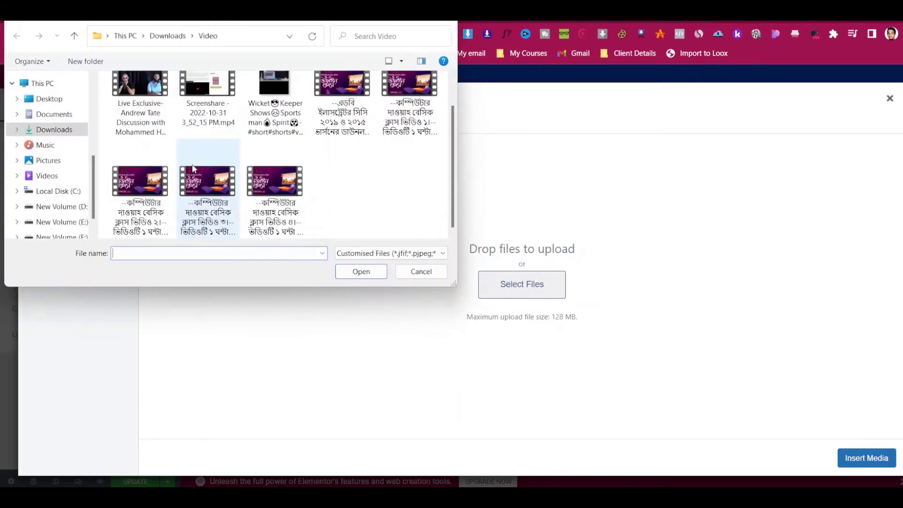
{"action": "left_click", "coordinate": [167, 36]}
{"action": "scroll", "coordinate": [243, 153], "scroll_direction": "up", "scroll_amount": 1}
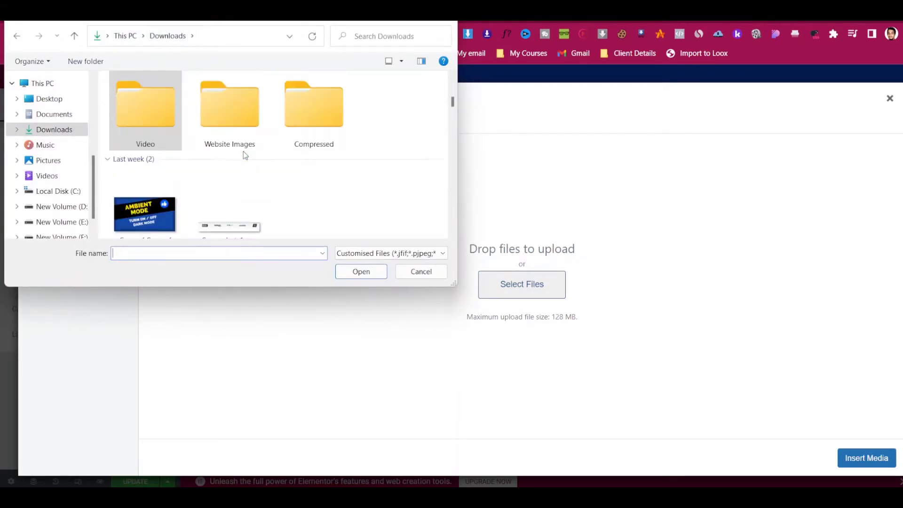
{"action": "double_click", "coordinate": [242, 150]}
{"action": "scroll", "coordinate": [239, 150], "scroll_direction": "down", "scroll_amount": 1}
{"action": "scroll", "coordinate": [241, 151], "scroll_direction": "down", "scroll_amount": 1}
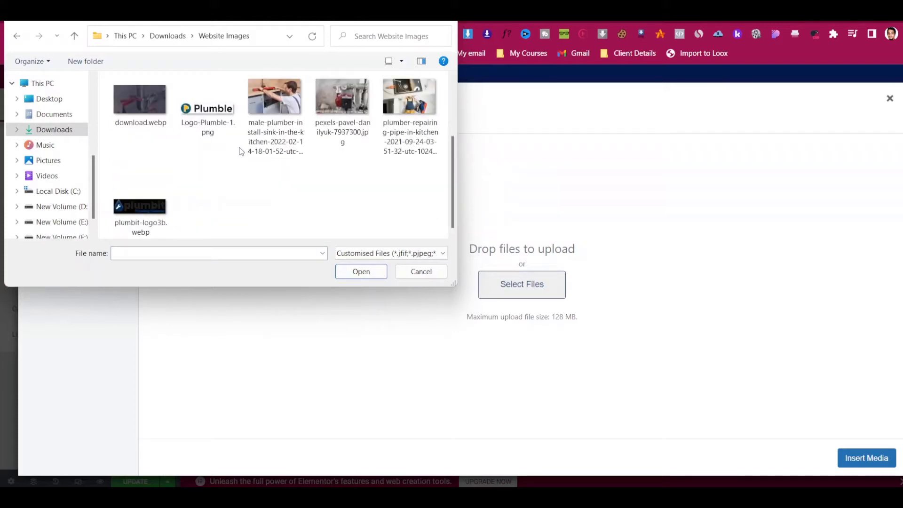
{"action": "scroll", "coordinate": [240, 150], "scroll_direction": "up", "scroll_amount": 1}
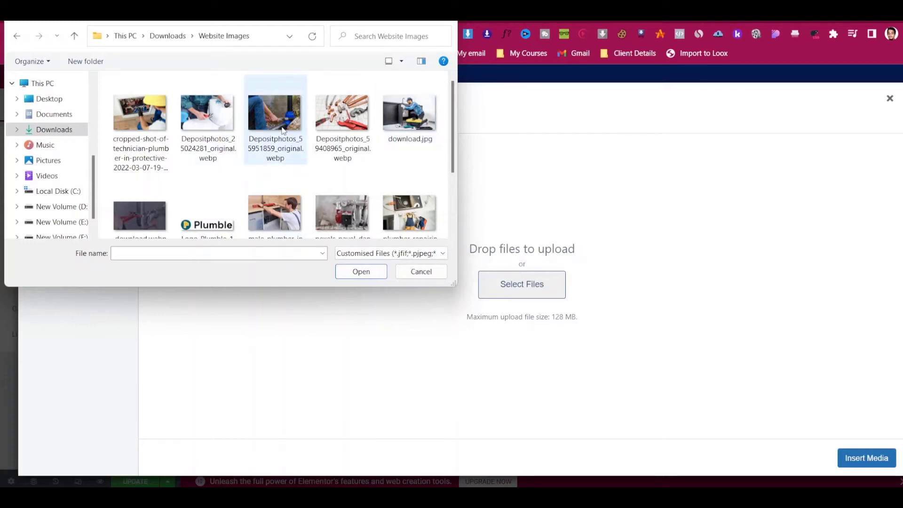
{"action": "left_click", "coordinate": [331, 122]}
{"action": "left_click", "coordinate": [356, 274]}
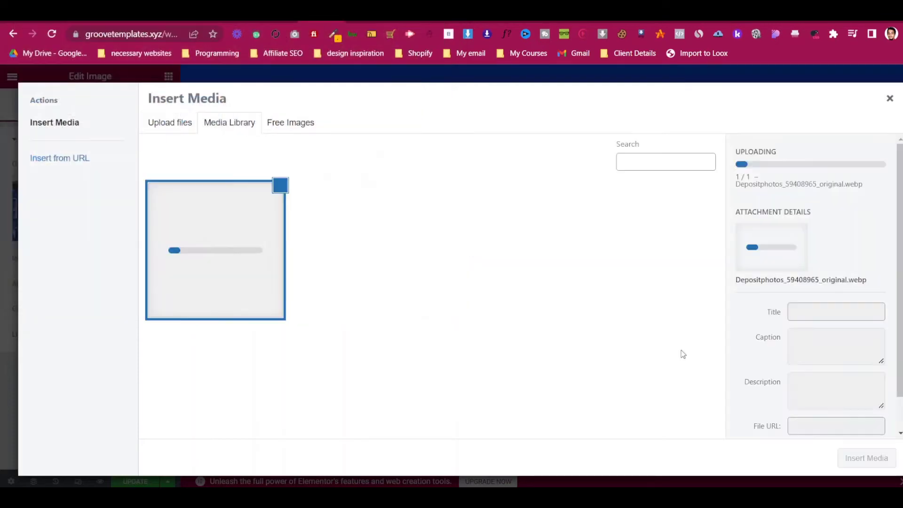
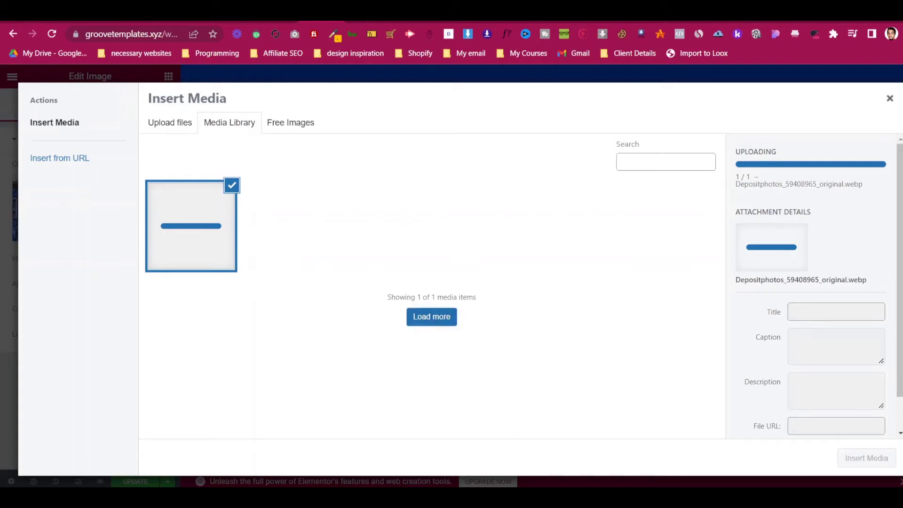
- Insert the selected plumbing tools photo from the Media Library into the hero image widget
{"action": "left_click", "coordinate": [286, 124]}
{"action": "left_click", "coordinate": [241, 127]}
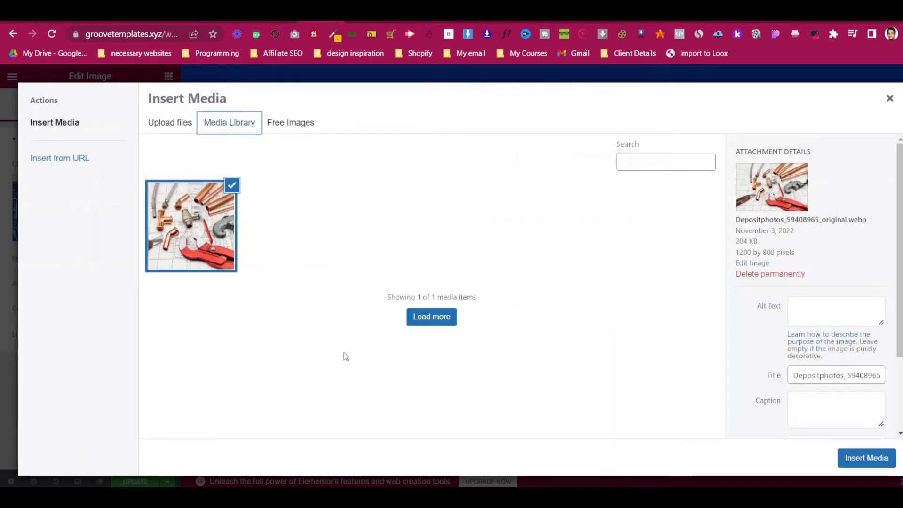
{"action": "left_click", "coordinate": [854, 459]}
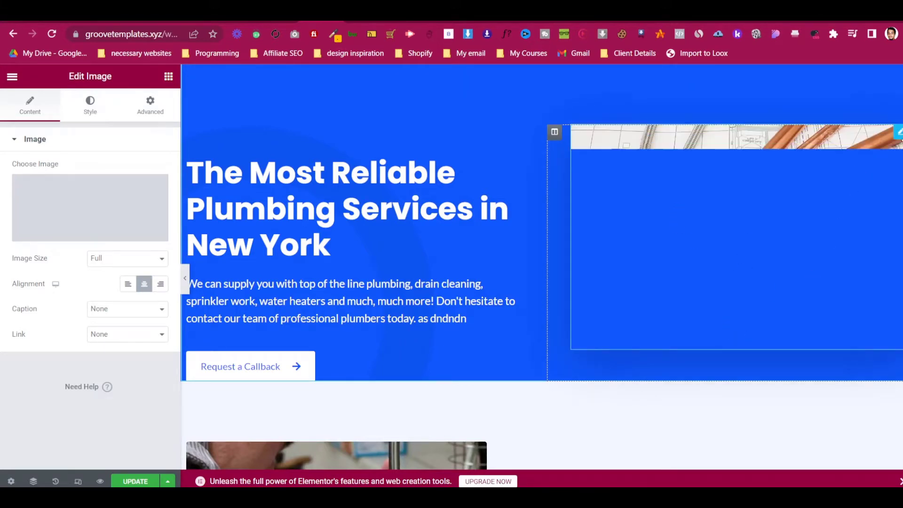
{"action": "scroll", "coordinate": [454, 306], "scroll_direction": "up", "scroll_amount": 1}
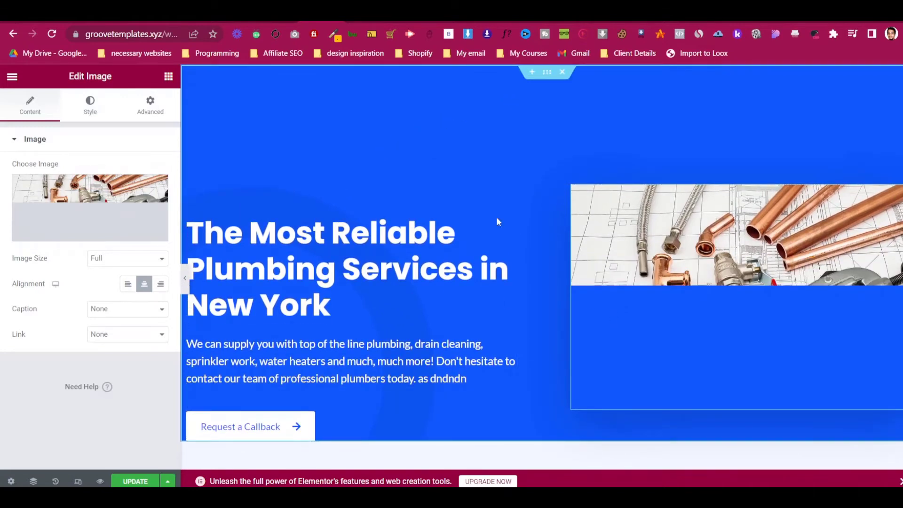
{"action": "scroll", "coordinate": [490, 327], "scroll_direction": "down", "scroll_amount": 3}
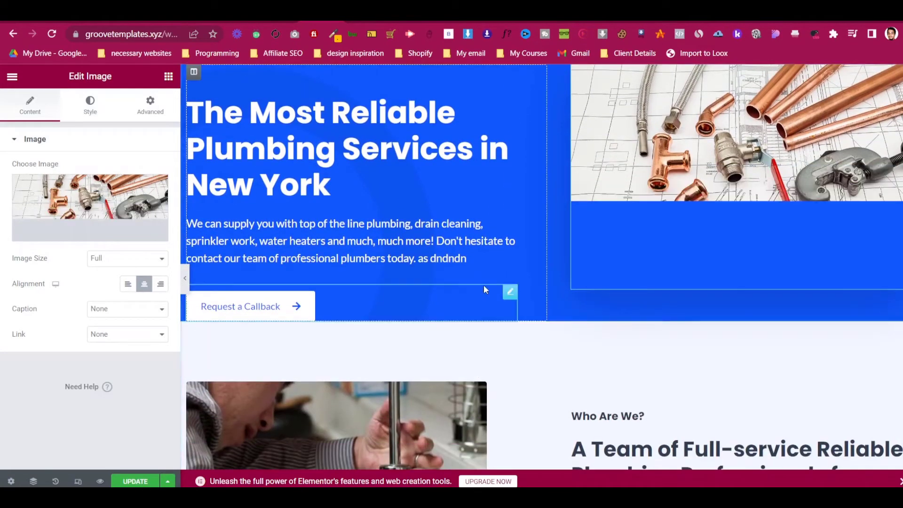
{"action": "scroll", "coordinate": [484, 289], "scroll_direction": "up", "scroll_amount": 3}
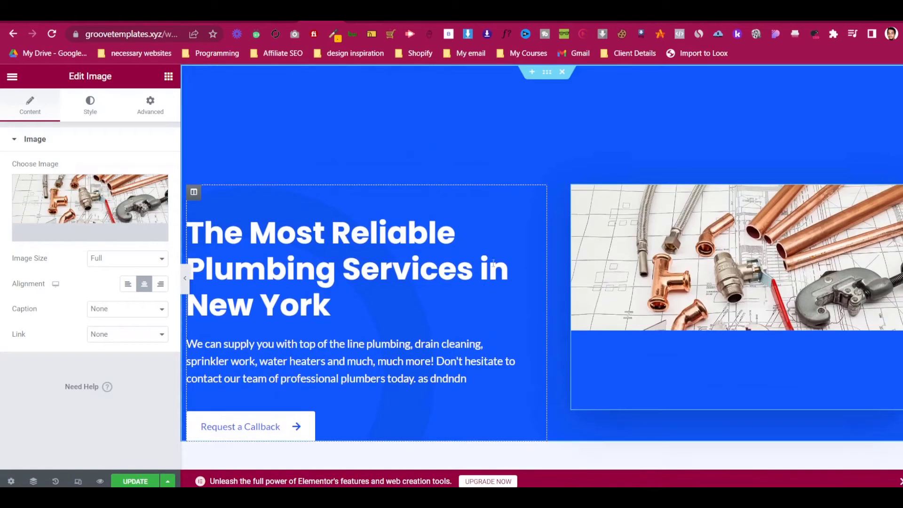
- Open the hero section's spacing settings and leave its left padding at 0
{"action": "left_click", "coordinate": [546, 77]}
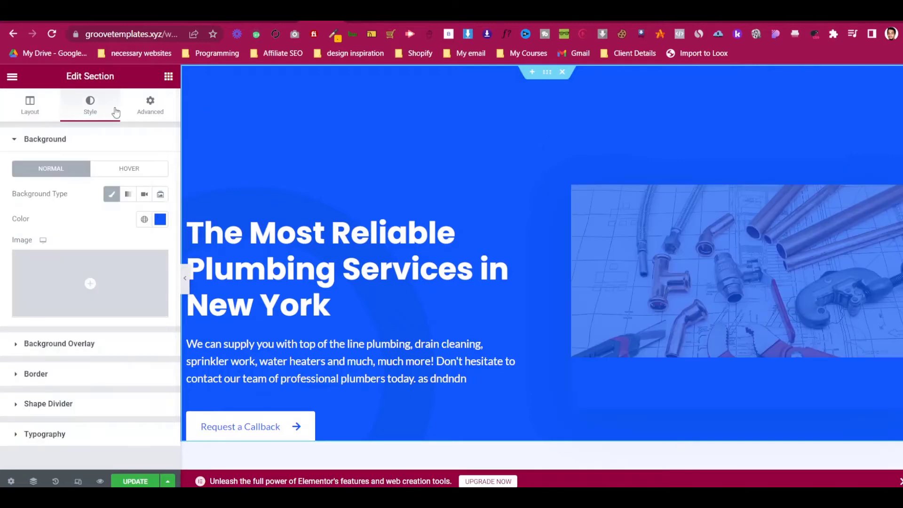
{"action": "left_click", "coordinate": [151, 113]}
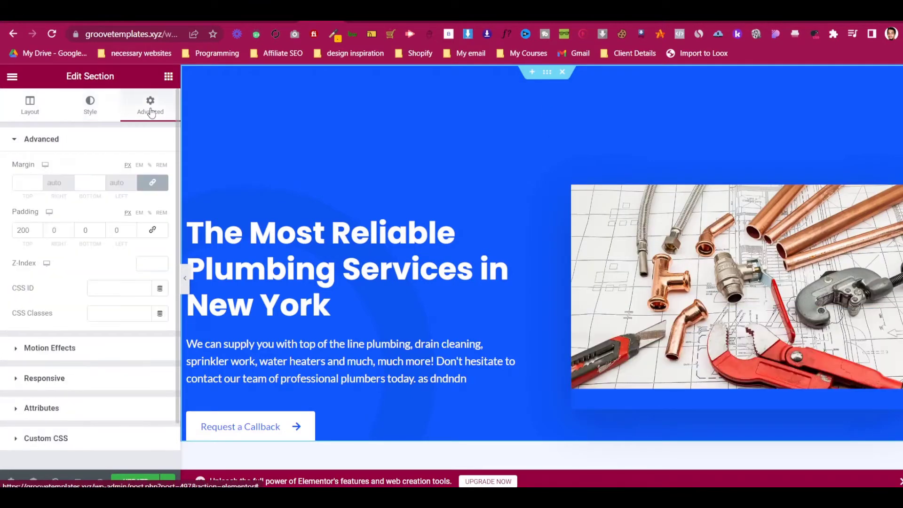
{"action": "scroll", "coordinate": [418, 249], "scroll_direction": "down", "scroll_amount": 2}
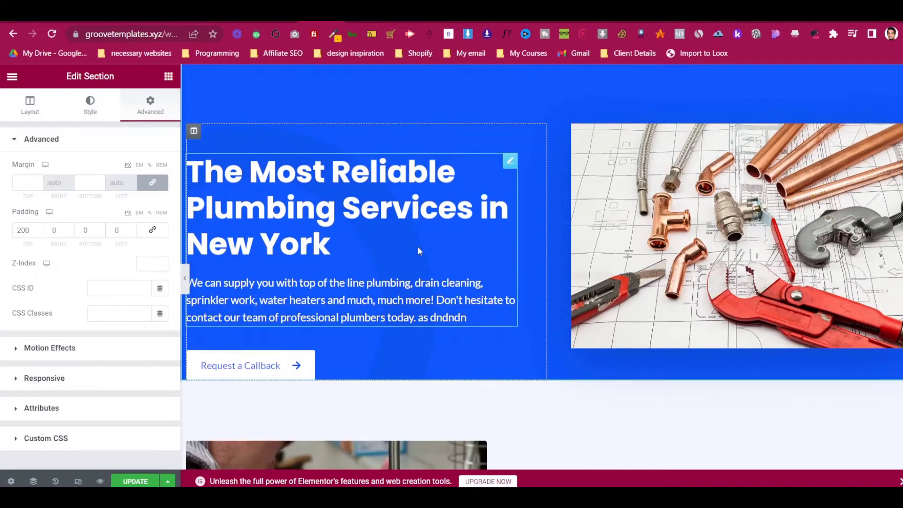
{"action": "scroll", "coordinate": [420, 249], "scroll_direction": "up", "scroll_amount": 2}
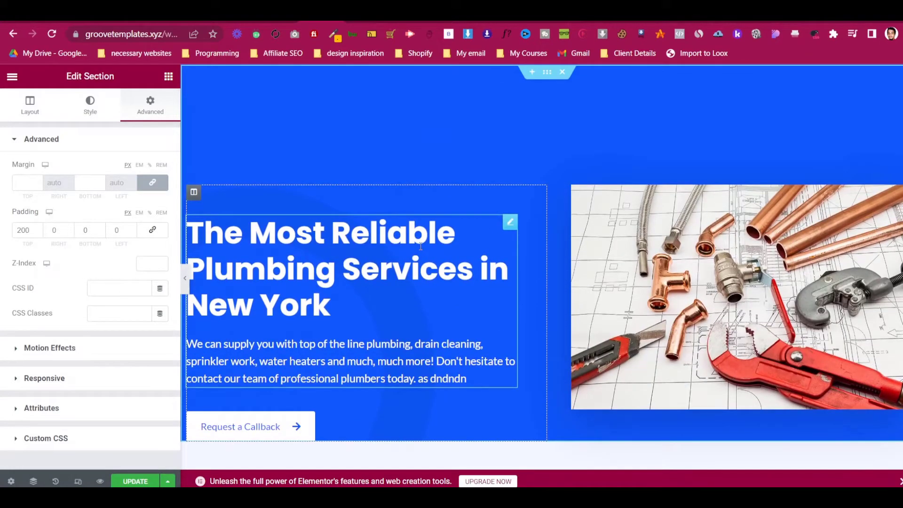
{"action": "left_click", "coordinate": [119, 230]}
{"action": "type", "text": "150"}
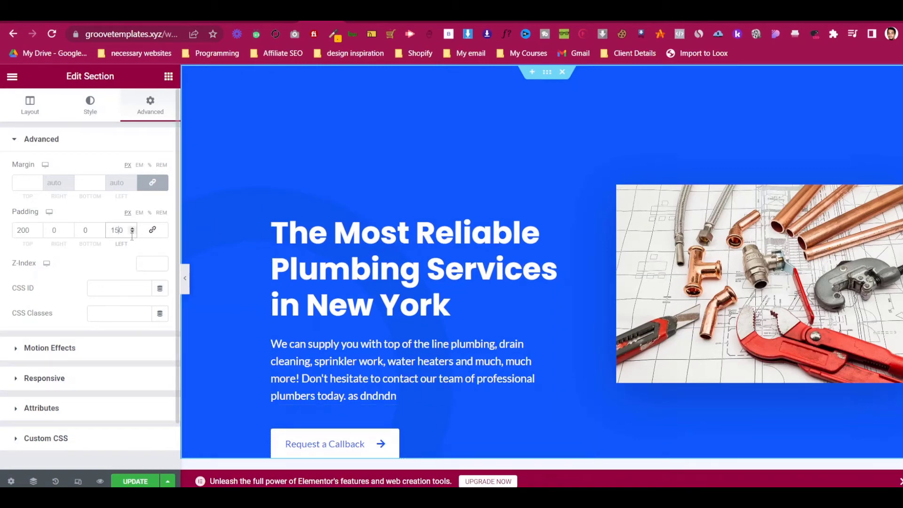
{"action": "key", "text": "BackSpace"}
{"action": "key", "text": "BackSpace"}
- Set the hero section's top and bottom padding to 150
{"action": "left_click", "coordinate": [80, 233]}
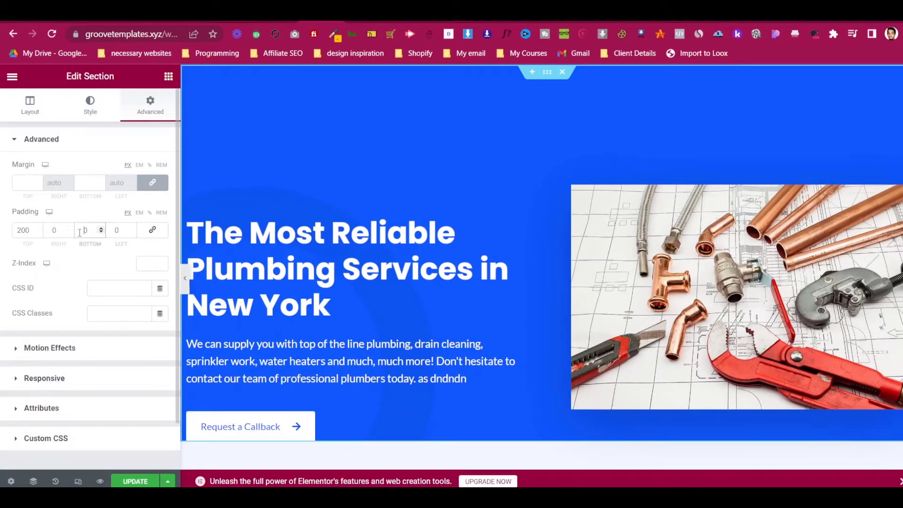
{"action": "type", "text": "15"}
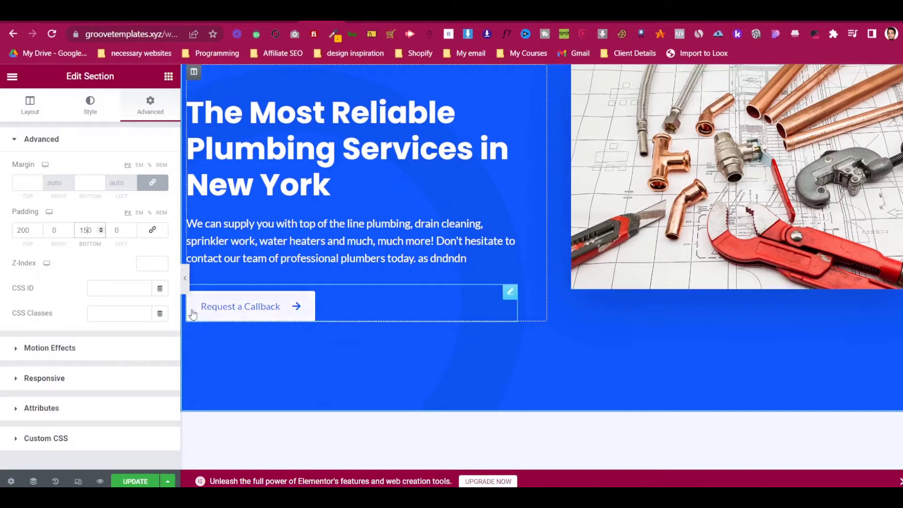
{"action": "left_click", "coordinate": [27, 231]}
{"action": "key", "text": "Down"}
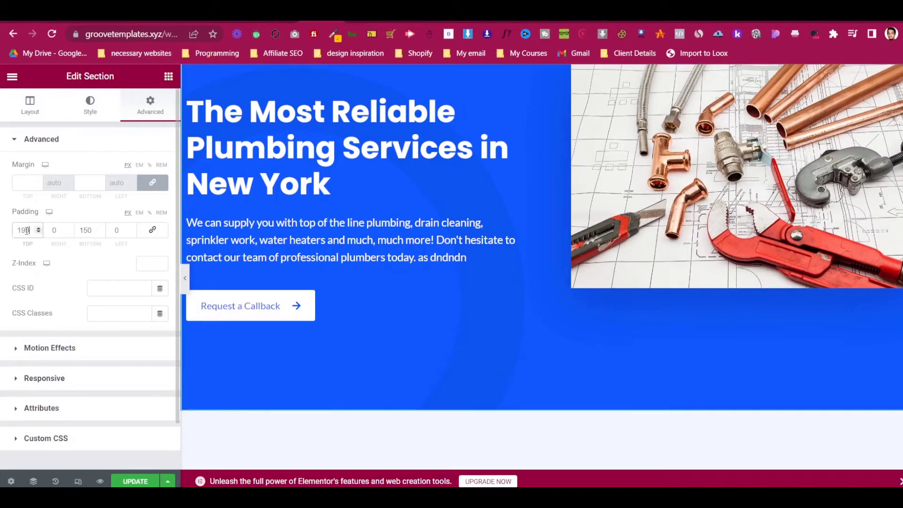
{"action": "key", "text": "Down"}
{"action": "key", "text": "Down"}
{"action": "key", "text": "Down"}
{"action": "key", "text": "Down"}
{"action": "key", "text": "Down"}
{"action": "key", "text": "Down"}
{"action": "key", "text": "Down"}
{"action": "key", "text": "Down"}
{"action": "key", "text": "Down"}
{"action": "key", "text": "Down"}
{"action": "key", "text": "Down"}
{"action": "key", "text": "Down"}
{"action": "key", "text": "Down"}
{"action": "key", "text": "Down"}
{"action": "key", "text": "Down"}
{"action": "key", "text": "Down"}
{"action": "key", "text": "Down"}
{"action": "key", "text": "Down"}
{"action": "key", "text": "Down"}
{"action": "key", "text": "Down"}
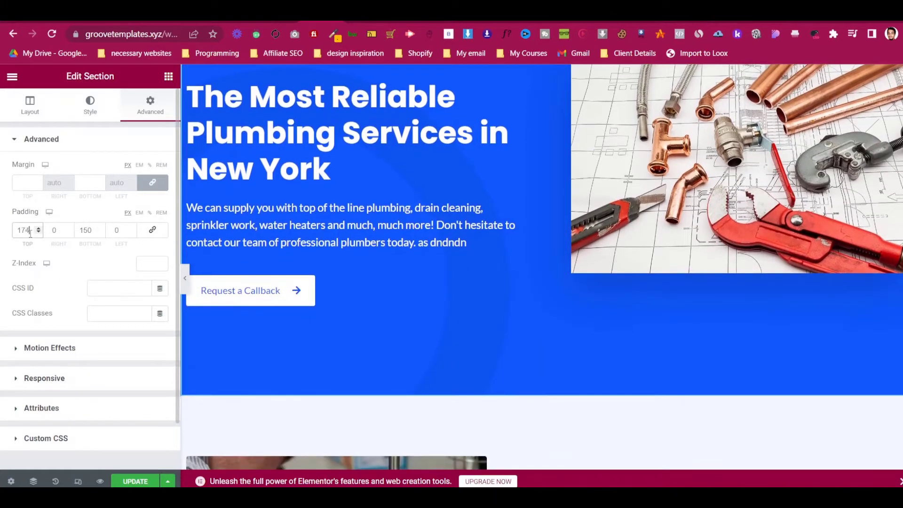
{"action": "key", "text": "Down"}
{"action": "key", "text": "Down"}
{"action": "key", "text": "Down"}
{"action": "key", "text": "Down"}
{"action": "key", "text": "Down"}
{"action": "key", "text": "Down"}
{"action": "key", "text": "Down"}
{"action": "key", "text": "Down"}
{"action": "key", "text": "Down"}
{"action": "key", "text": "Down"}
{"action": "key", "text": "Down"}
{"action": "key", "text": "Down"}
{"action": "key", "text": "Down"}
{"action": "key", "text": "Down"}
{"action": "key", "text": "Down"}
{"action": "key", "text": "Down"}
{"action": "key", "text": "Down"}
{"action": "key", "text": "Down"}
{"action": "key", "text": "Down"}
{"action": "key", "text": "Down"}
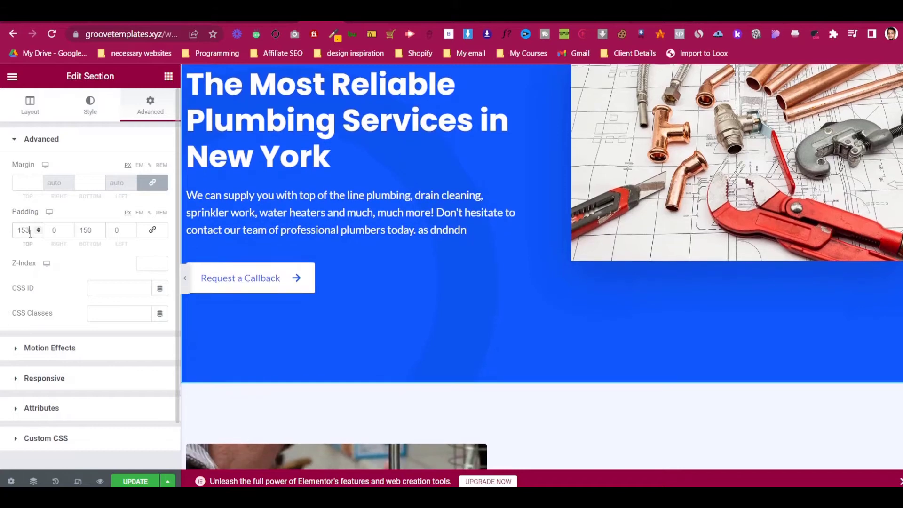
{"action": "scroll", "coordinate": [528, 145], "scroll_direction": "up", "scroll_amount": 3}
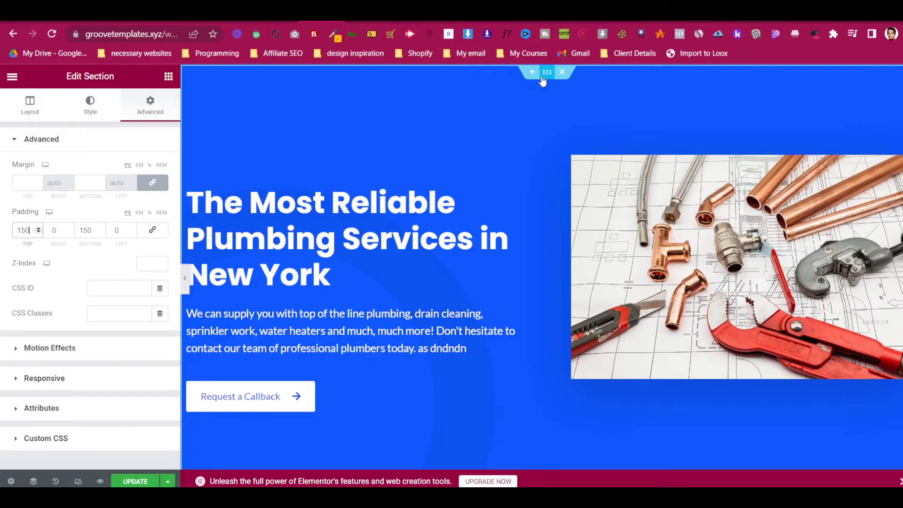
- Set the hero section's column vertical alignment to Middle
{"action": "left_click", "coordinate": [28, 112]}
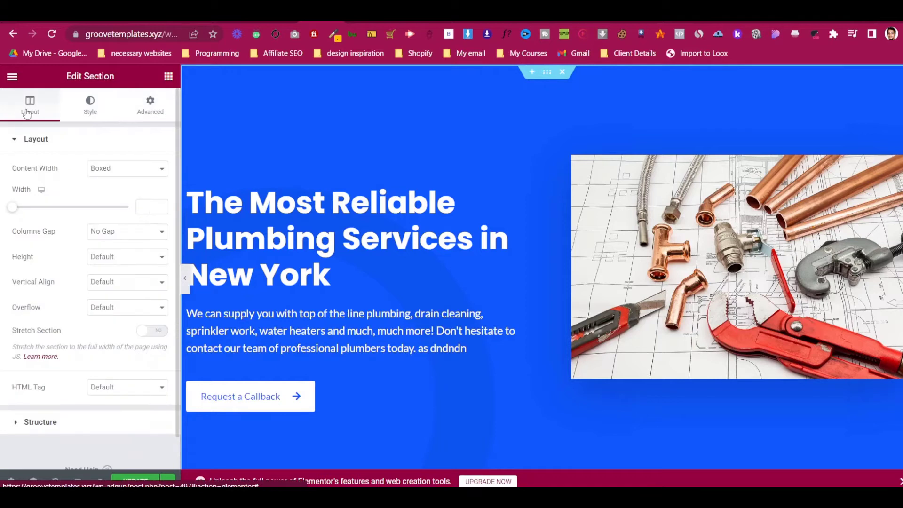
{"action": "left_click", "coordinate": [152, 285]}
{"action": "left_click", "coordinate": [133, 314]}
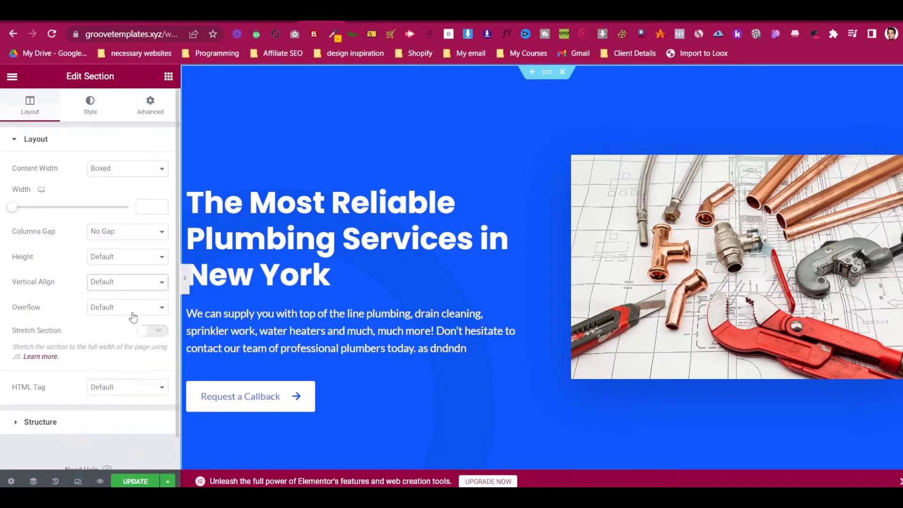
{"action": "left_click", "coordinate": [131, 285]}
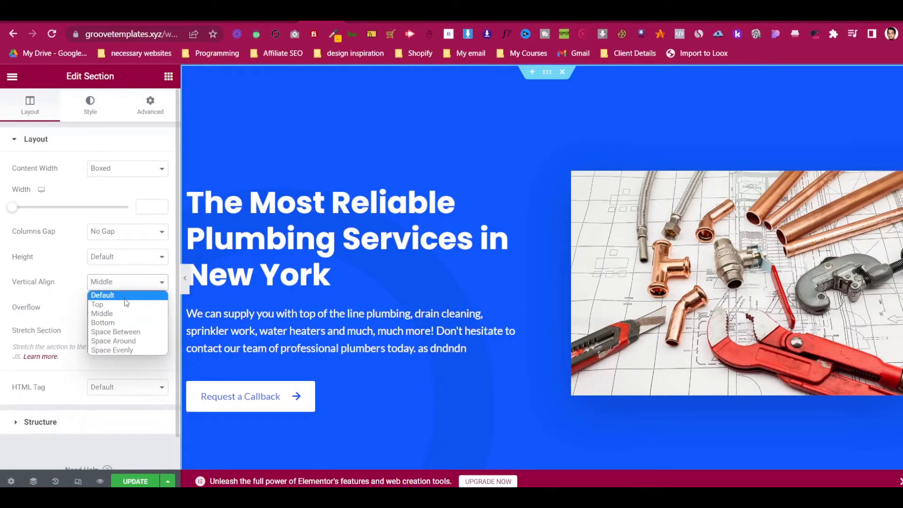
{"action": "left_click", "coordinate": [126, 296]}
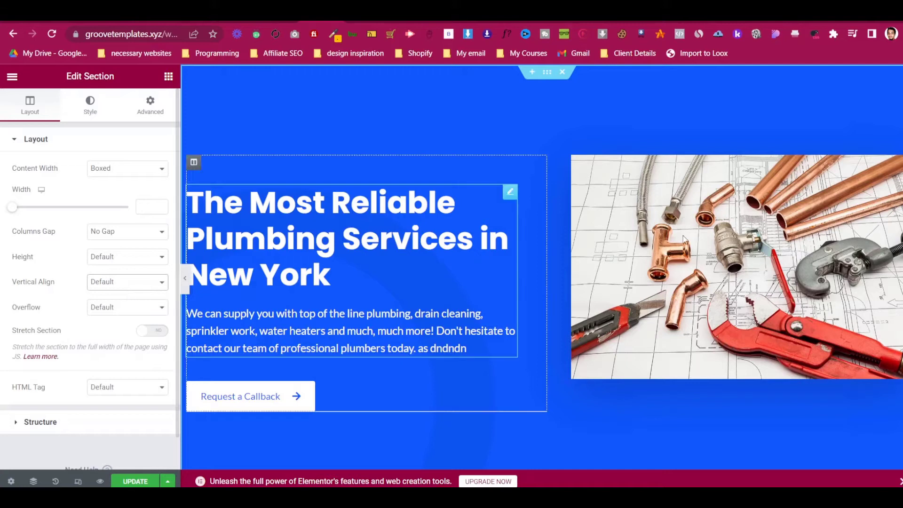
{"action": "left_click", "coordinate": [131, 282]}
{"action": "left_click", "coordinate": [135, 313]}
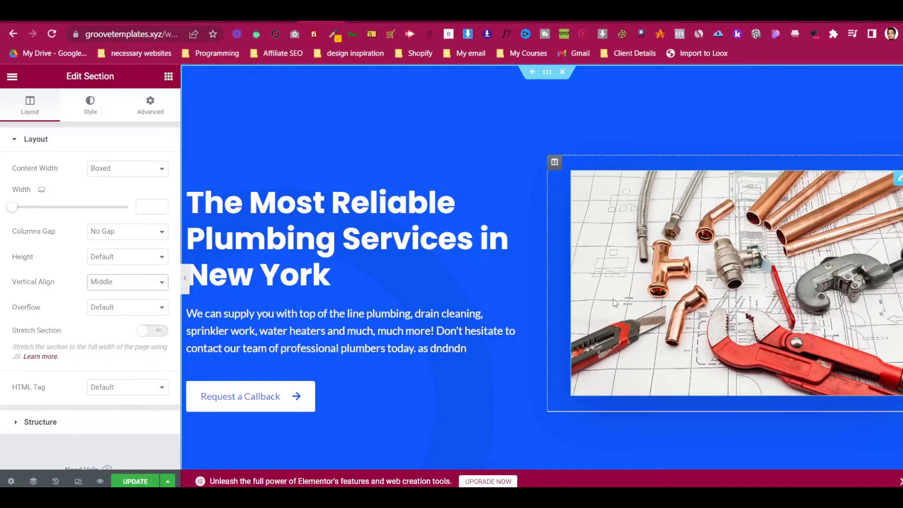
- Save the page with Update and open the live preview
{"action": "scroll", "coordinate": [613, 303], "scroll_direction": "down", "scroll_amount": 4}
{"action": "scroll", "coordinate": [613, 303], "scroll_direction": "down", "scroll_amount": 5}
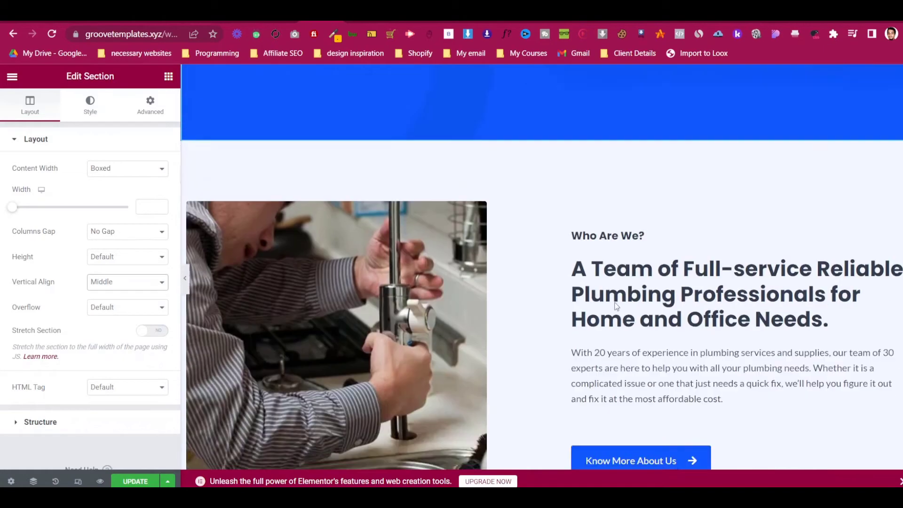
{"action": "scroll", "coordinate": [614, 304], "scroll_direction": "up", "scroll_amount": 7}
{"action": "scroll", "coordinate": [614, 306], "scroll_direction": "up", "scroll_amount": 3}
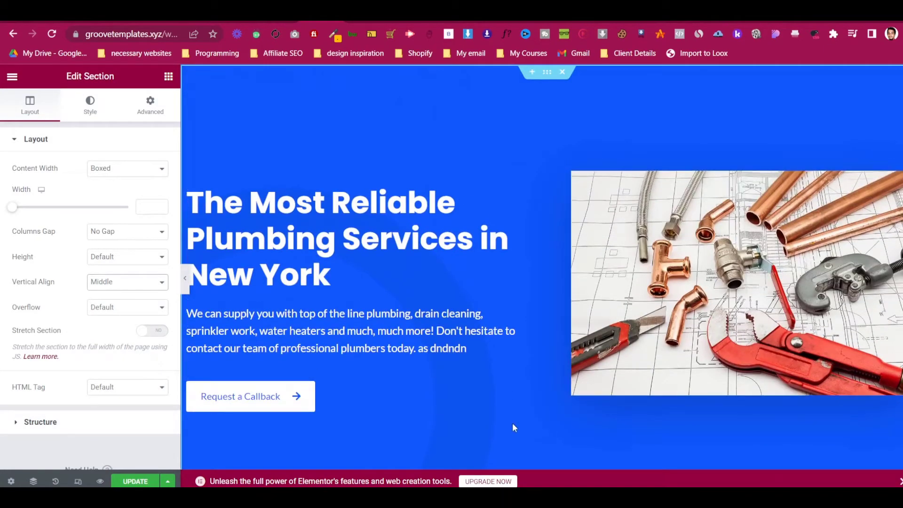
{"action": "scroll", "coordinate": [513, 422], "scroll_direction": "down", "scroll_amount": 1}
{"action": "scroll", "coordinate": [571, 384], "scroll_direction": "up", "scroll_amount": 1}
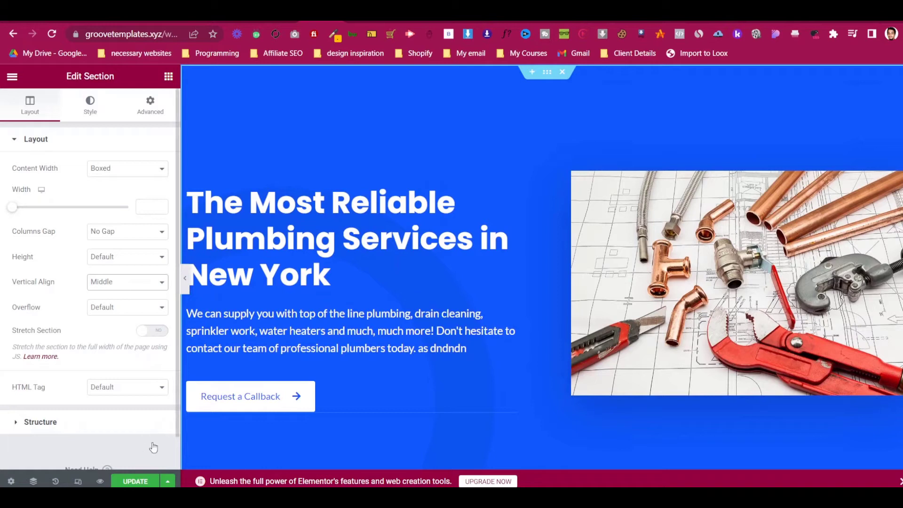
{"action": "left_click", "coordinate": [143, 481]}
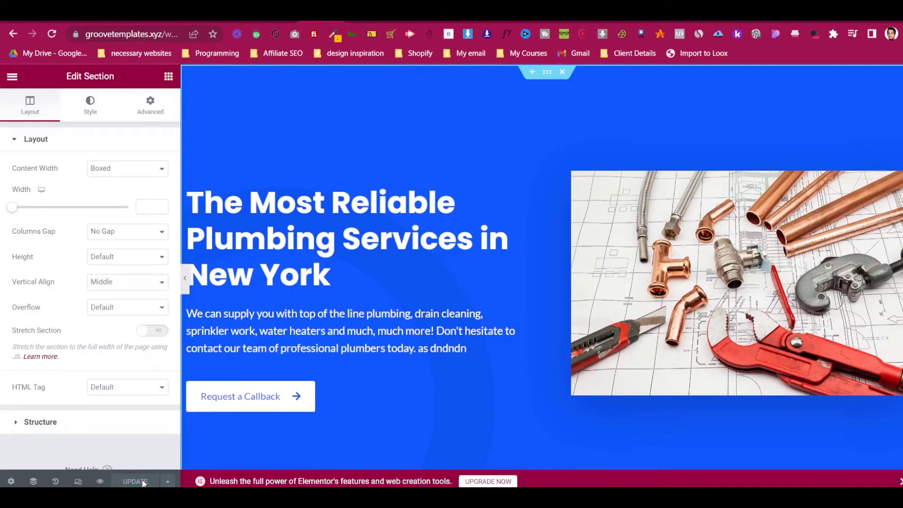
{"action": "left_click", "coordinate": [99, 481]}
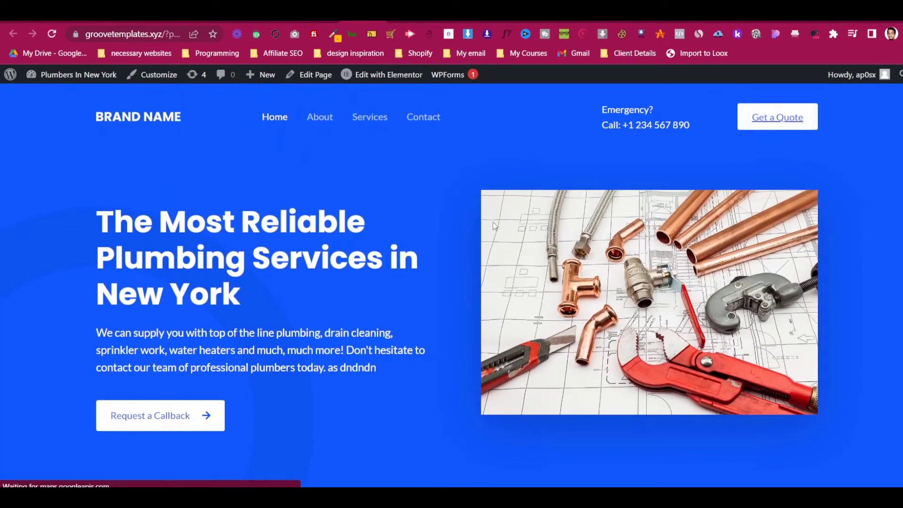
- Scroll the live homepage down to the 'How can we help you?' service cards
{"action": "scroll", "coordinate": [492, 222], "scroll_direction": "down", "scroll_amount": 15}
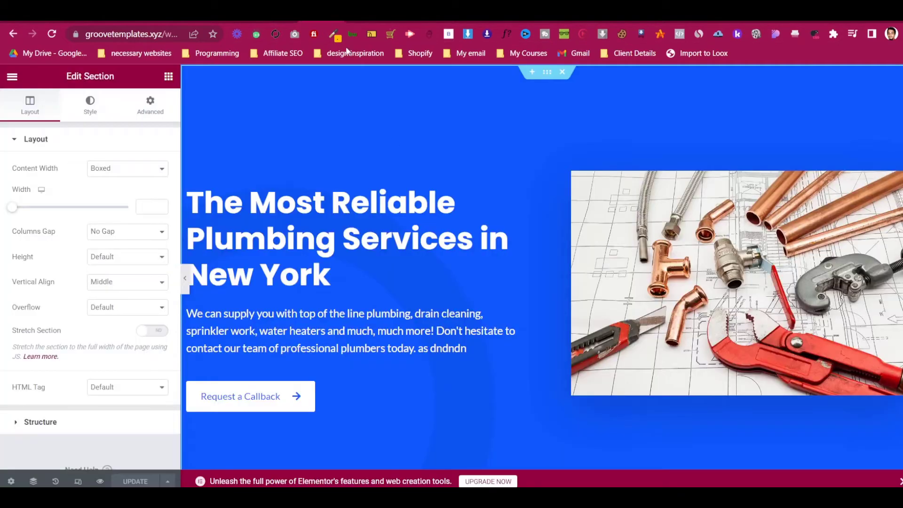
{"action": "scroll", "coordinate": [473, 253], "scroll_direction": "down", "scroll_amount": 10}
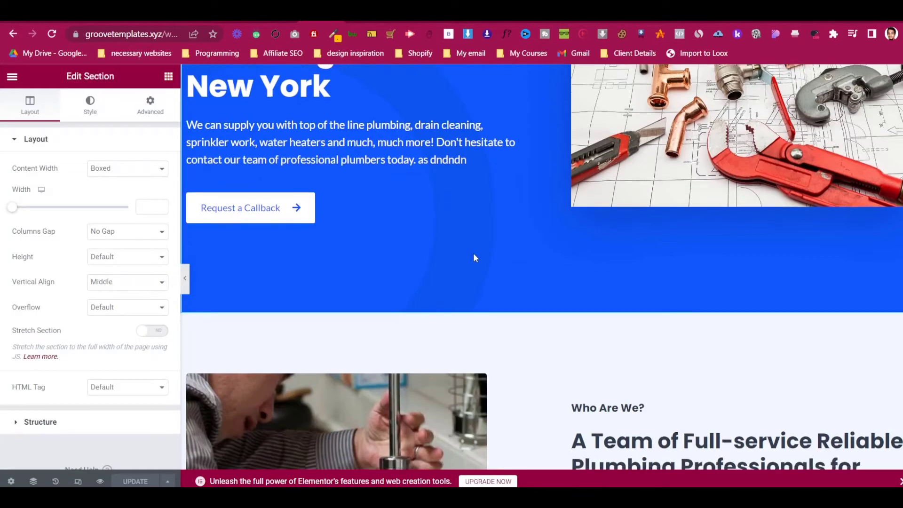
- Replace the Who Are We? photo with plumbing-services.jpg, the dripping blue faucet image
{"action": "scroll", "coordinate": [475, 252], "scroll_direction": "up", "scroll_amount": 2}
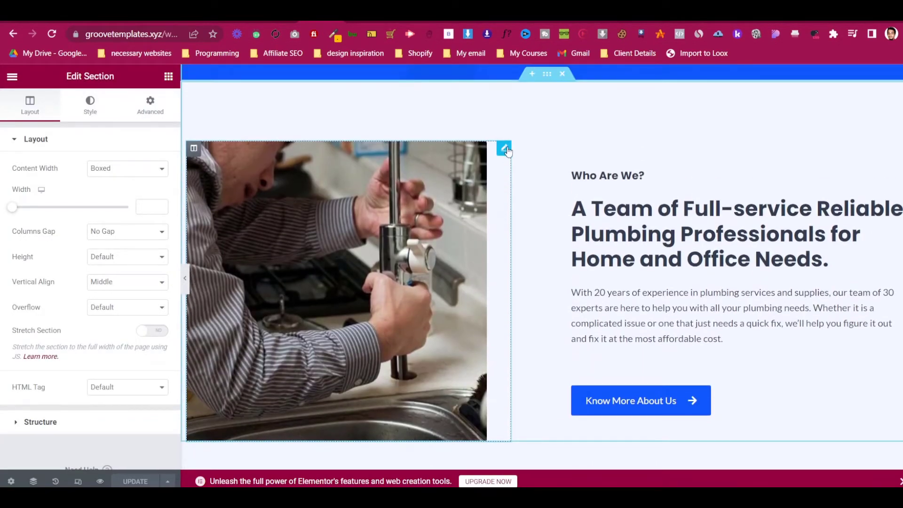
{"action": "left_click", "coordinate": [506, 149]}
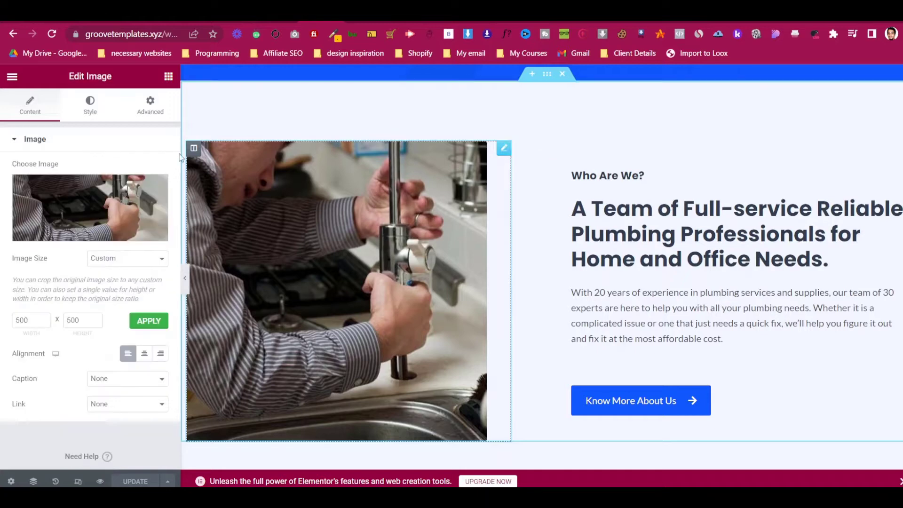
{"action": "left_click", "coordinate": [114, 221]}
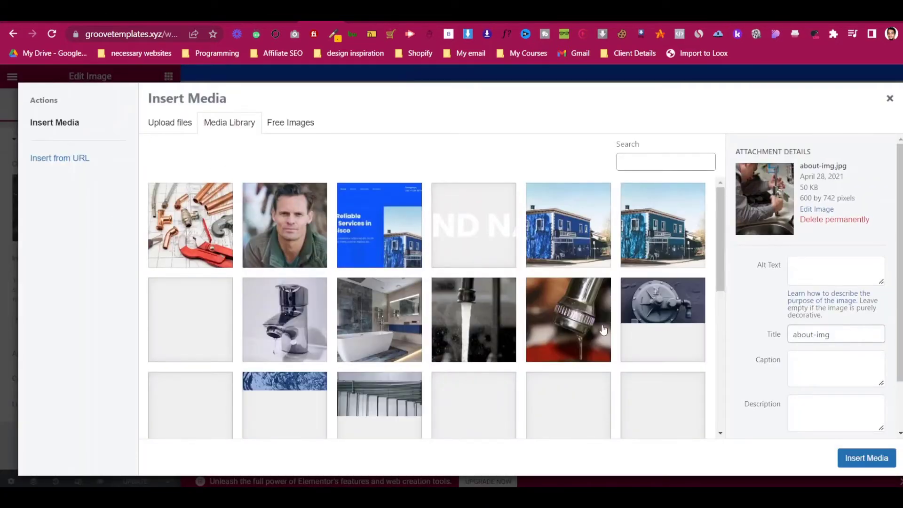
{"action": "scroll", "coordinate": [322, 377], "scroll_direction": "down", "scroll_amount": 3}
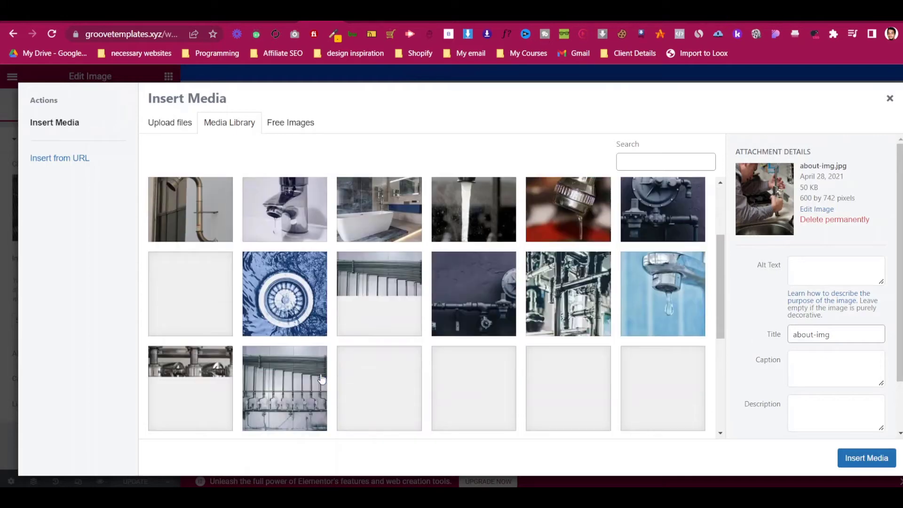
{"action": "left_click", "coordinate": [681, 319]}
{"action": "left_click", "coordinate": [863, 457]}
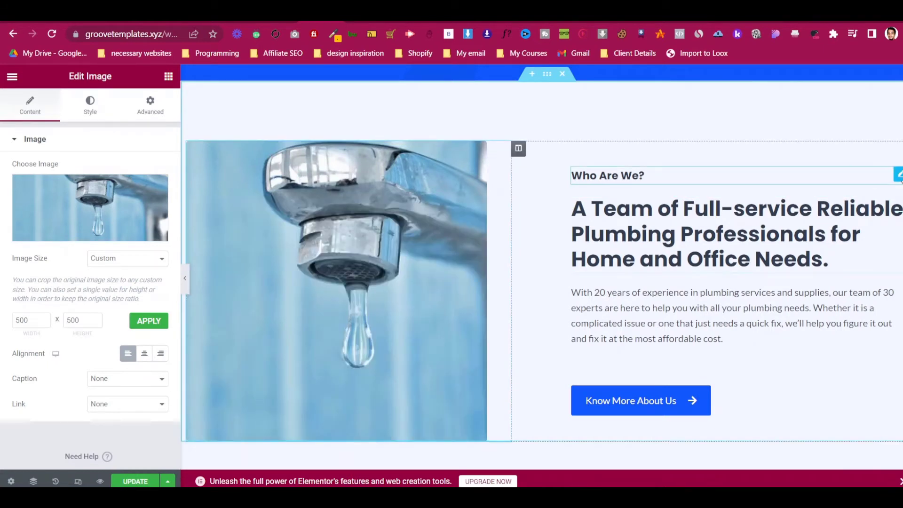
- Change the Who Are We? heading text to About Us
{"action": "left_click", "coordinate": [850, 172]}
{"action": "left_click", "coordinate": [107, 181]}
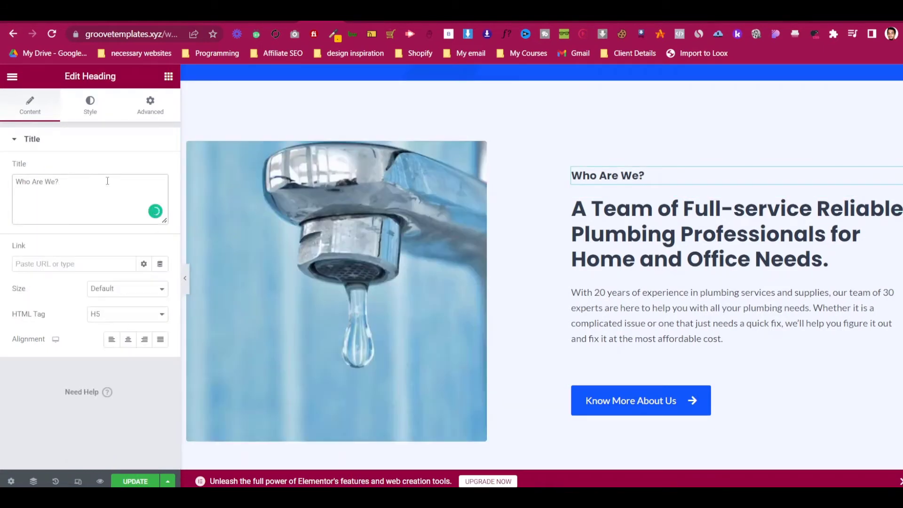
{"action": "key", "text": "ctrl+a"}
{"action": "type", "text": "About"}
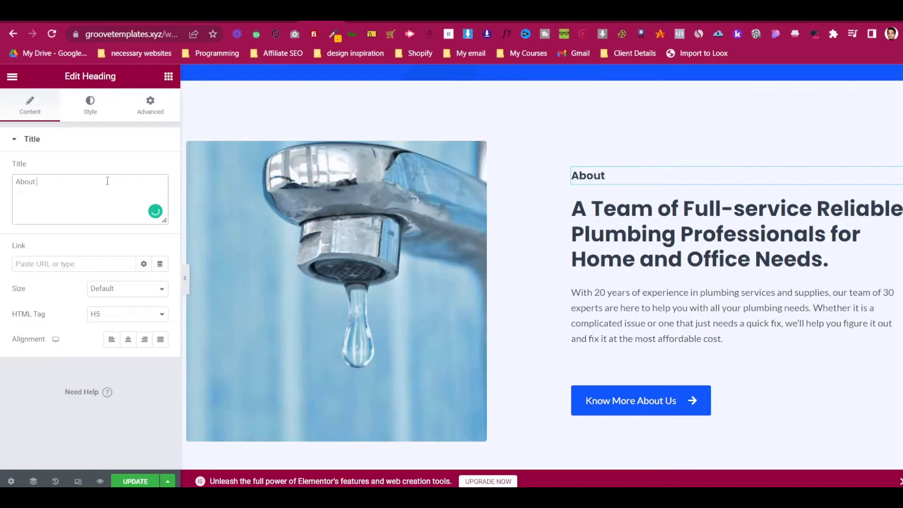
- Review the About Us heading's text colour and typography styles
{"action": "left_click", "coordinate": [97, 104]}
{"action": "left_click", "coordinate": [160, 170]}
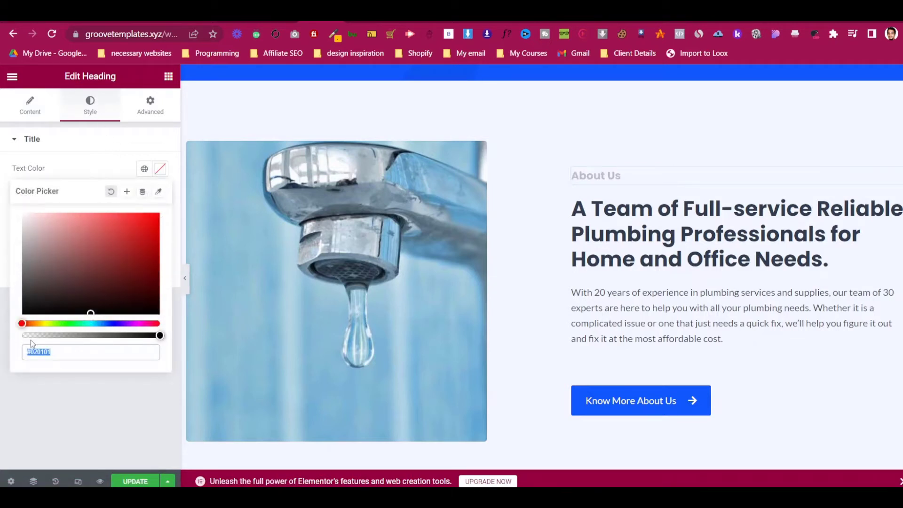
{"action": "left_click", "coordinate": [158, 172]}
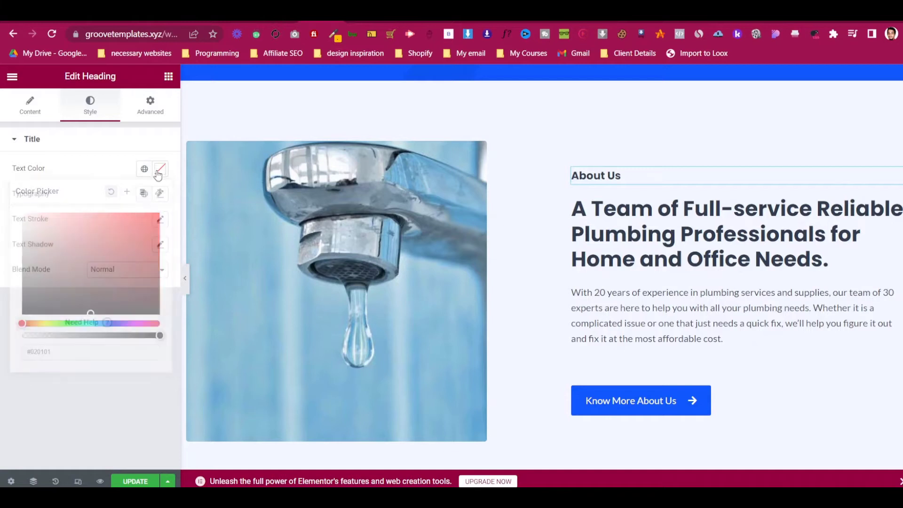
{"action": "left_click", "coordinate": [160, 198]}
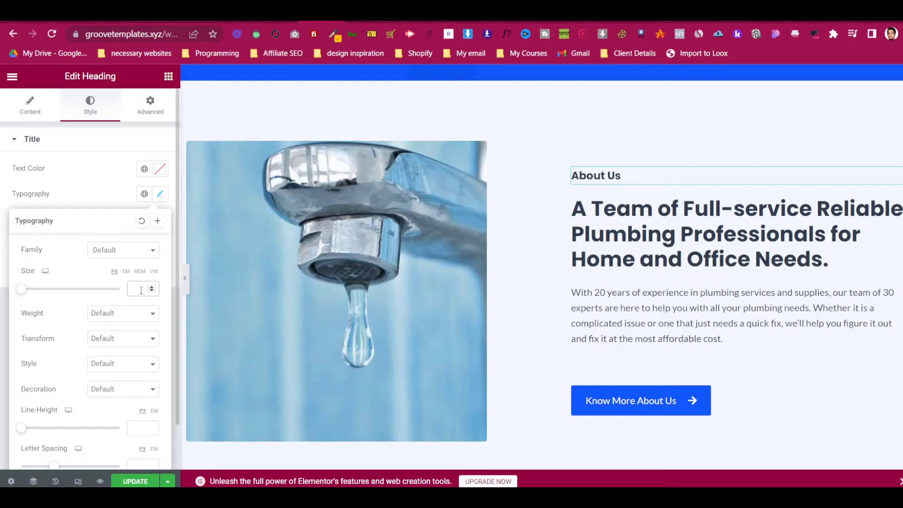
{"action": "left_click", "coordinate": [160, 193]}
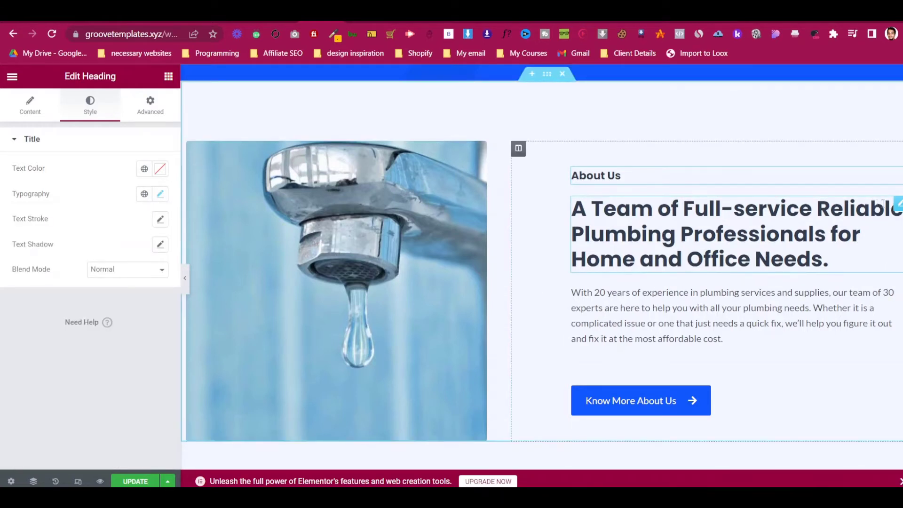
{"action": "left_click", "coordinate": [883, 203]}
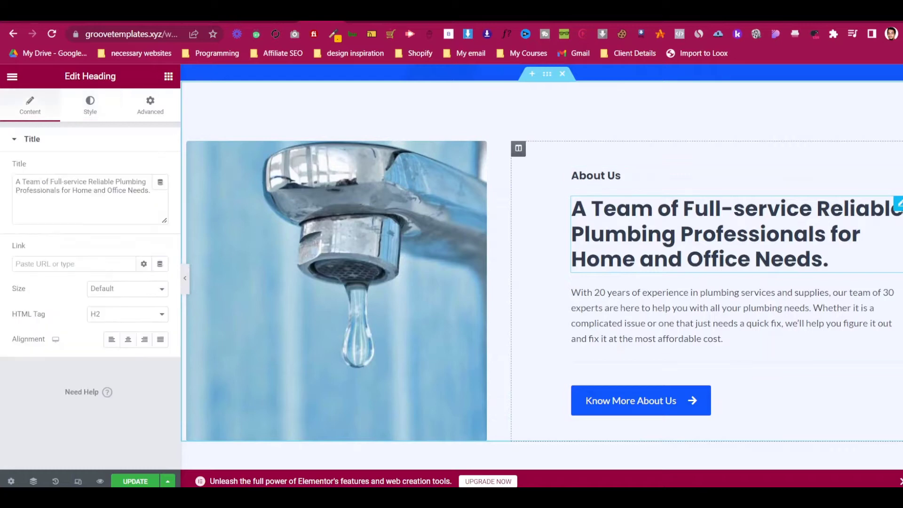
- Check the Know More About Us button's link, then view its plain background colour settings
{"action": "left_click", "coordinate": [892, 297]}
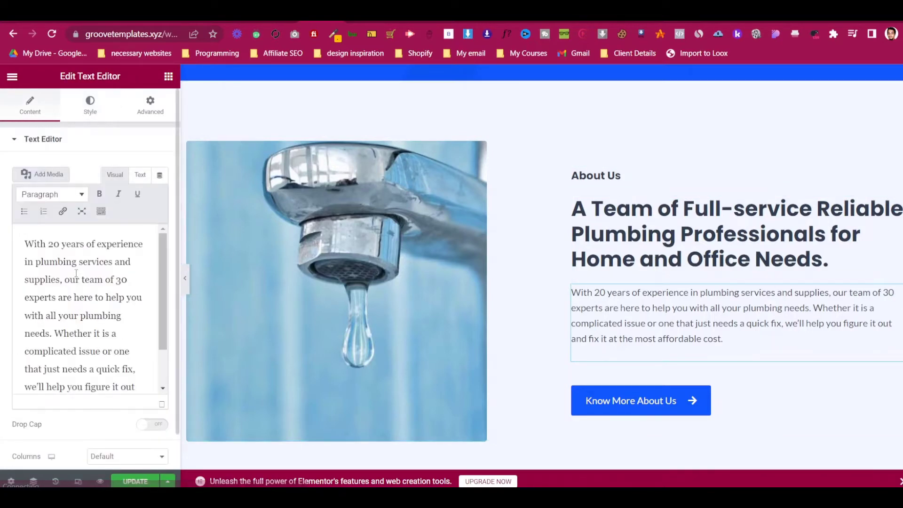
{"action": "scroll", "coordinate": [874, 325], "scroll_direction": "down", "scroll_amount": 3}
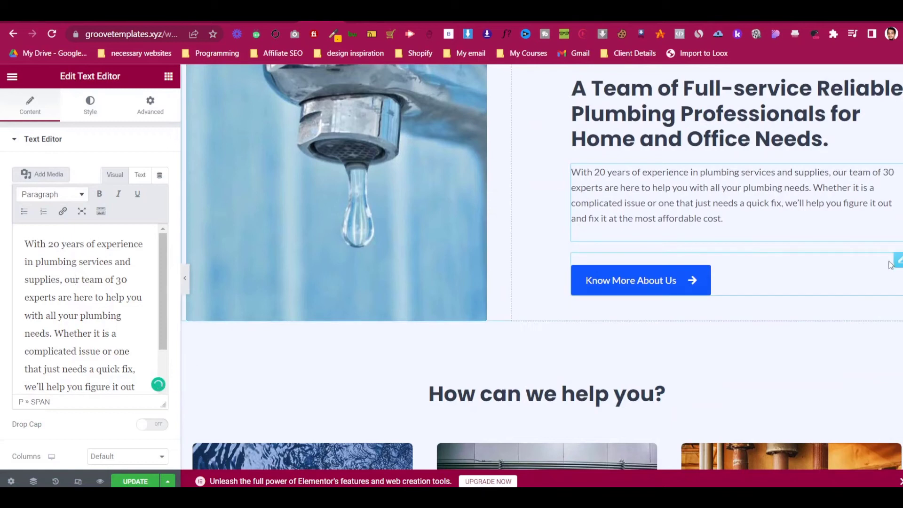
{"action": "left_click", "coordinate": [895, 260]}
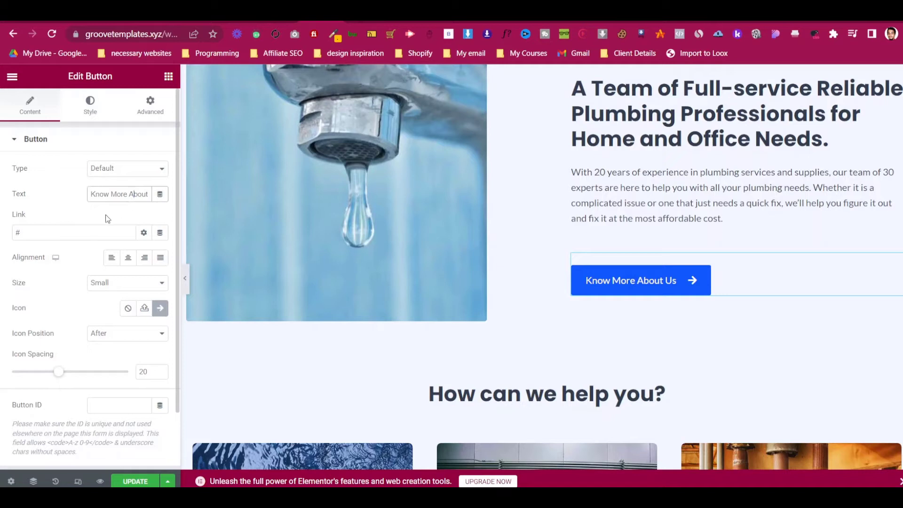
{"action": "left_click", "coordinate": [55, 235]}
{"action": "left_click", "coordinate": [85, 116]}
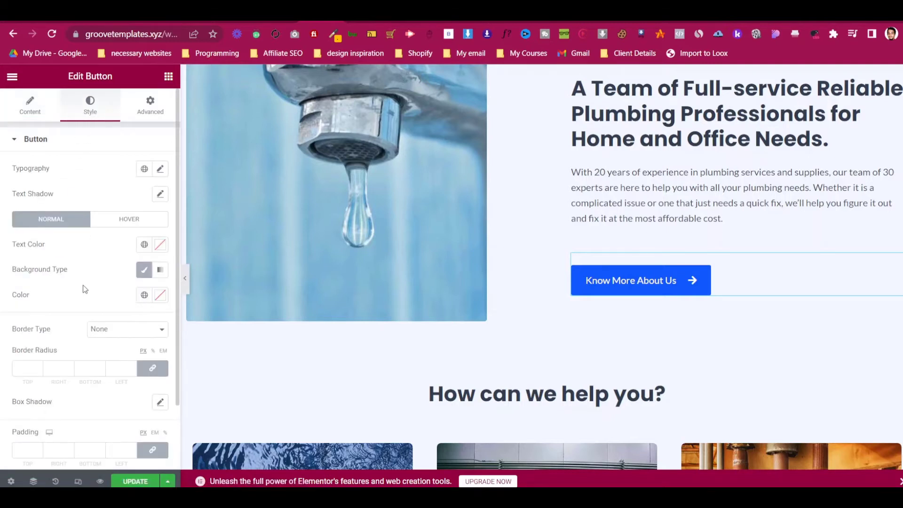
{"action": "left_click", "coordinate": [144, 271]}
{"action": "left_click", "coordinate": [144, 273]}
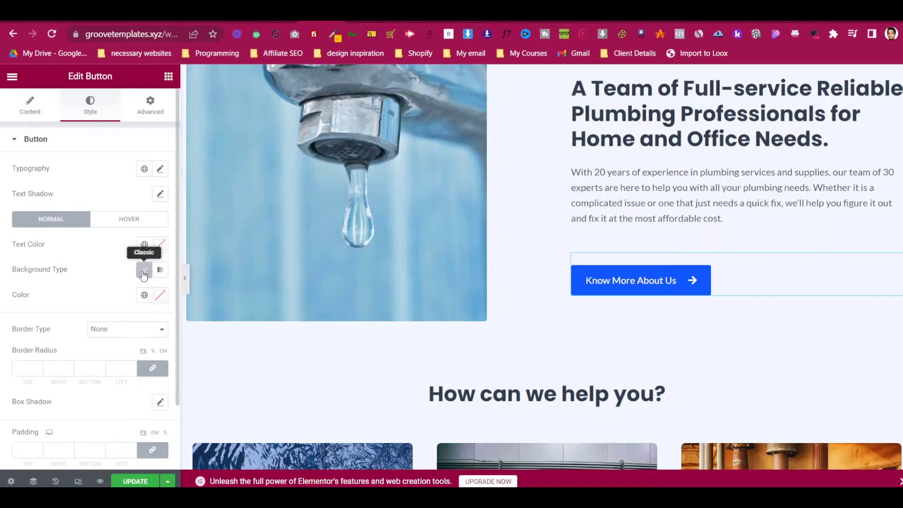
{"action": "left_click", "coordinate": [160, 294]}
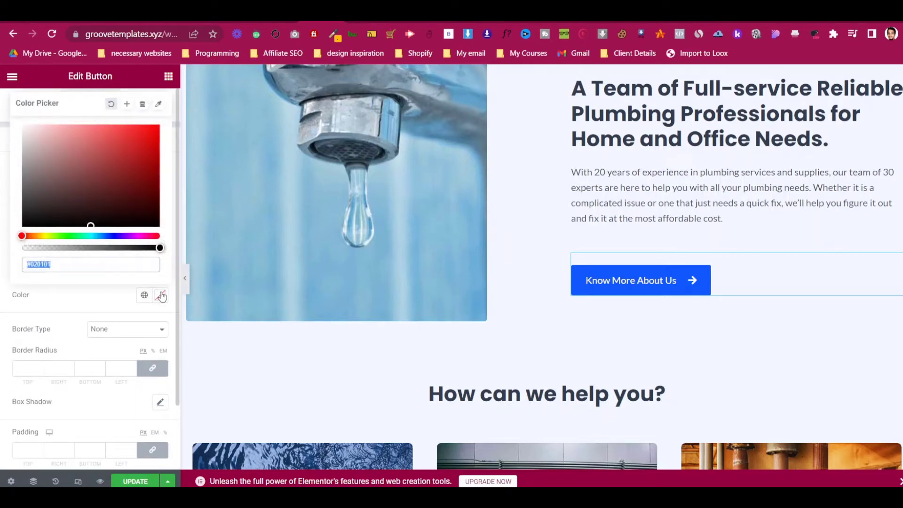
{"action": "left_click", "coordinate": [161, 295]}
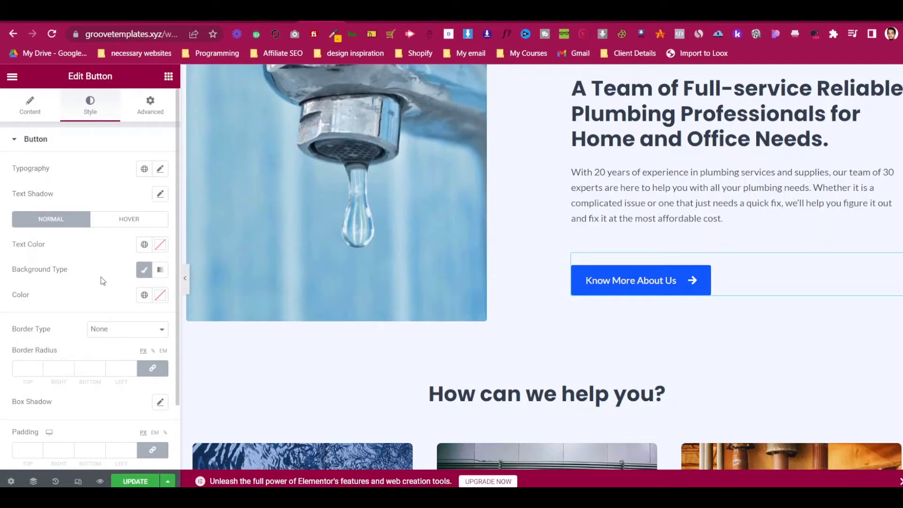
{"action": "scroll", "coordinate": [583, 377], "scroll_direction": "down", "scroll_amount": 8}
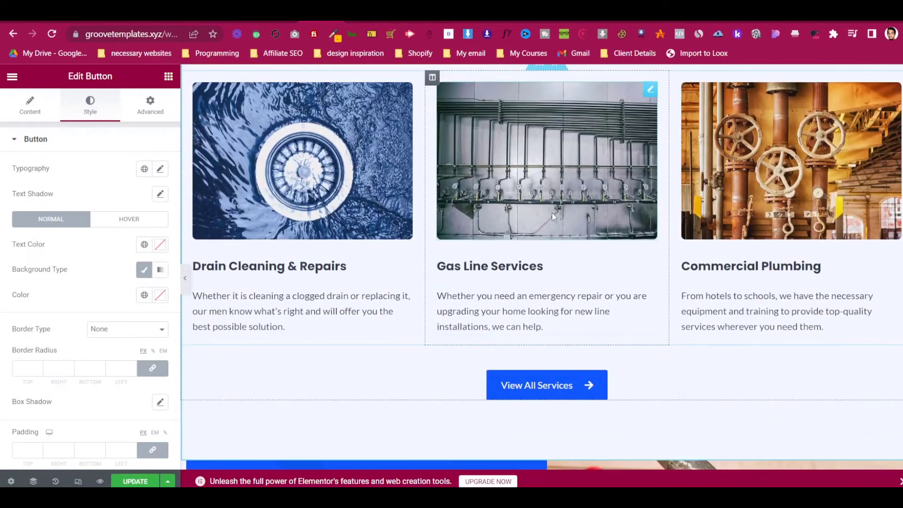
{"action": "scroll", "coordinate": [395, 282], "scroll_direction": "up", "scroll_amount": 4}
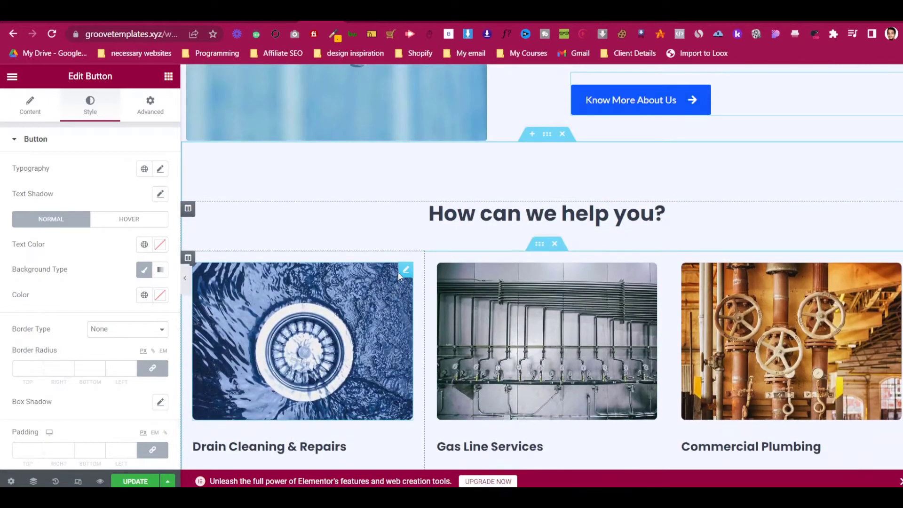
{"action": "scroll", "coordinate": [402, 275], "scroll_direction": "down", "scroll_amount": 3}
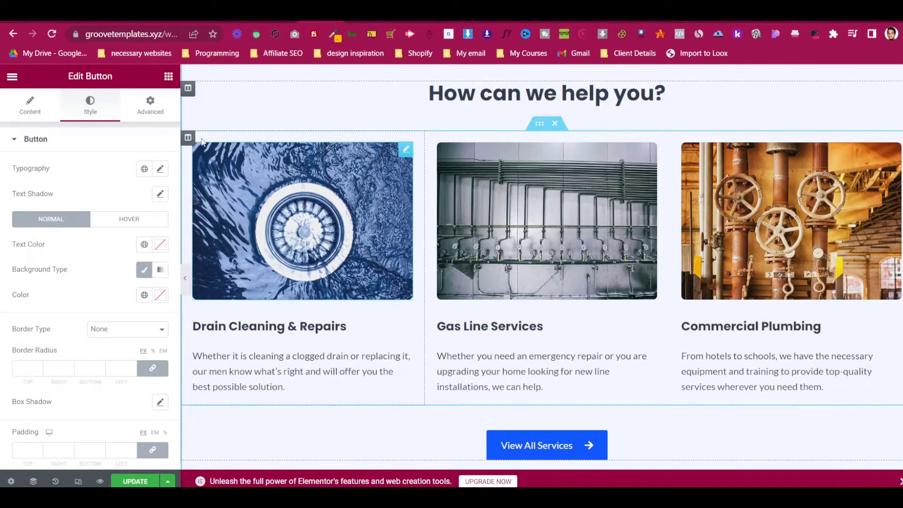
{"action": "scroll", "coordinate": [199, 207], "scroll_direction": "up", "scroll_amount": 2}
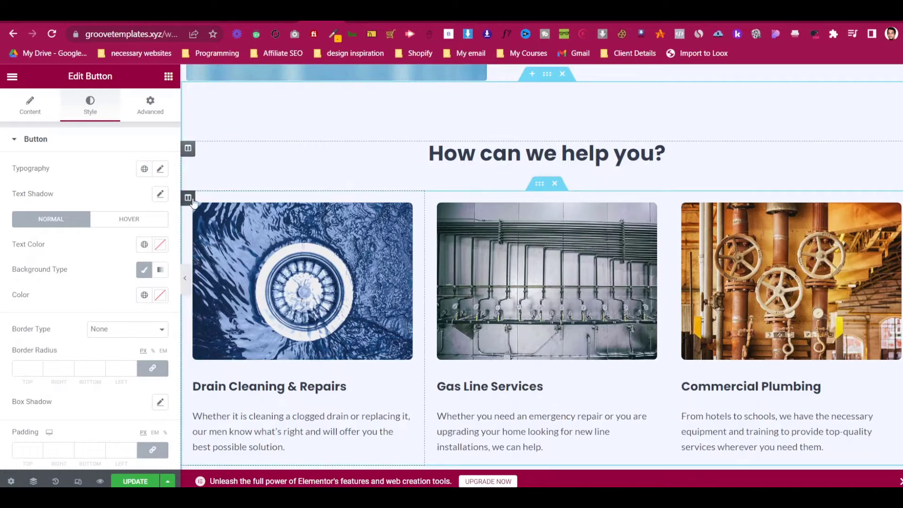
{"action": "scroll", "coordinate": [229, 294], "scroll_direction": "down", "scroll_amount": 2}
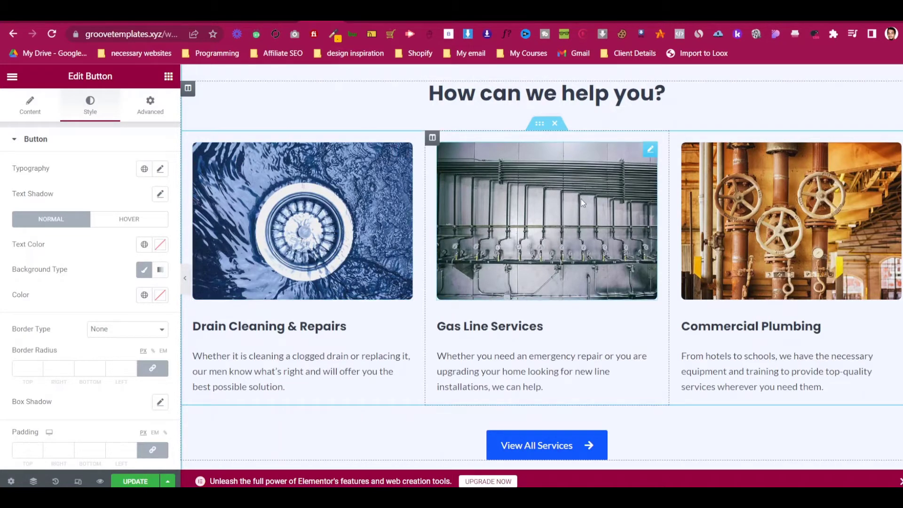
{"action": "scroll", "coordinate": [730, 213], "scroll_direction": "up", "scroll_amount": 2}
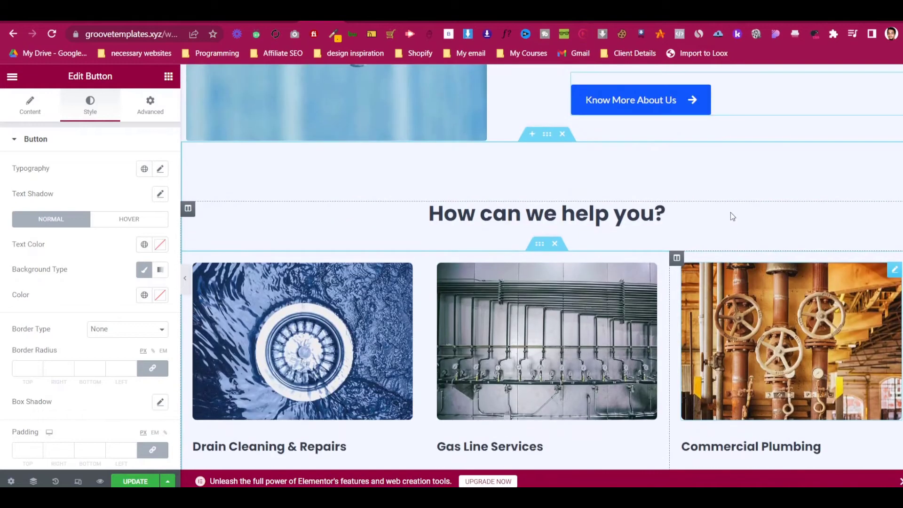
- Remove the duplicated fourth Commercial Plumbing column and update the page
{"action": "right_click", "coordinate": [677, 260]}
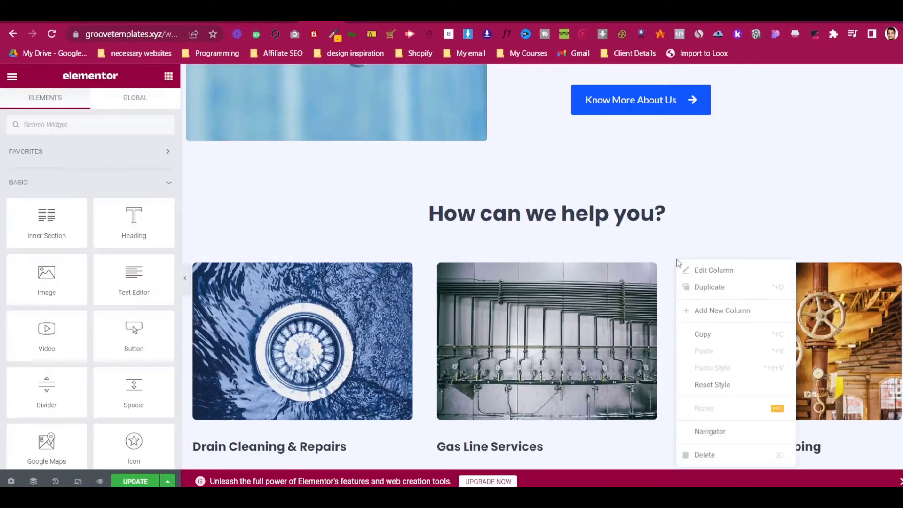
{"action": "left_click", "coordinate": [687, 286]}
{"action": "scroll", "coordinate": [688, 281], "scroll_direction": "down", "scroll_amount": 3}
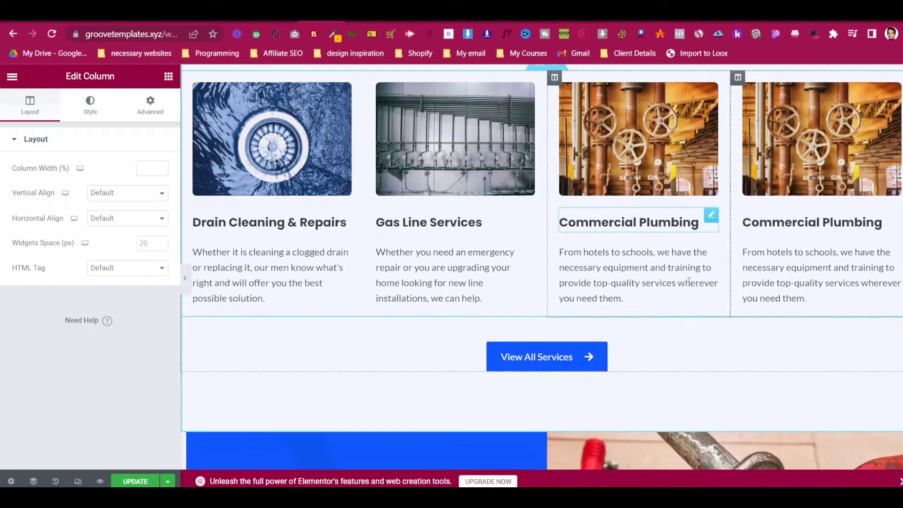
{"action": "scroll", "coordinate": [688, 280], "scroll_direction": "up", "scroll_amount": 3}
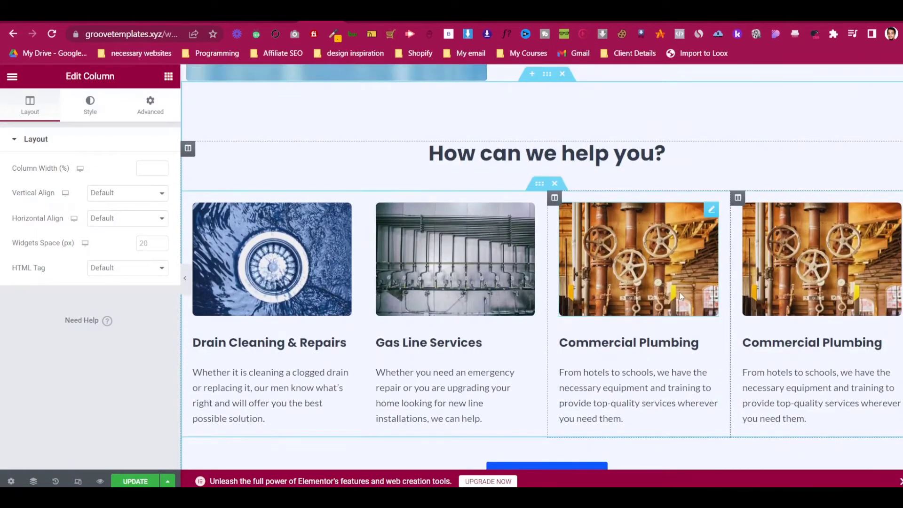
{"action": "scroll", "coordinate": [680, 296], "scroll_direction": "up", "scroll_amount": 3}
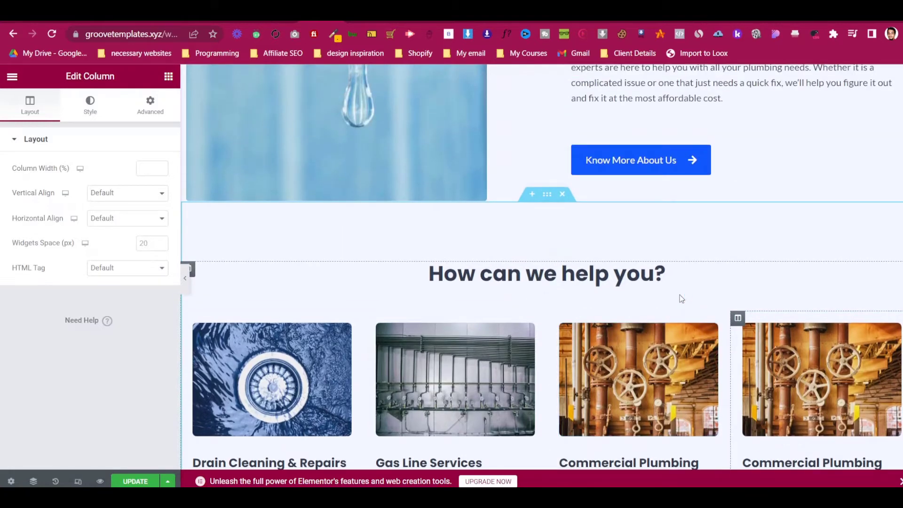
{"action": "scroll", "coordinate": [680, 298], "scroll_direction": "down", "scroll_amount": 3}
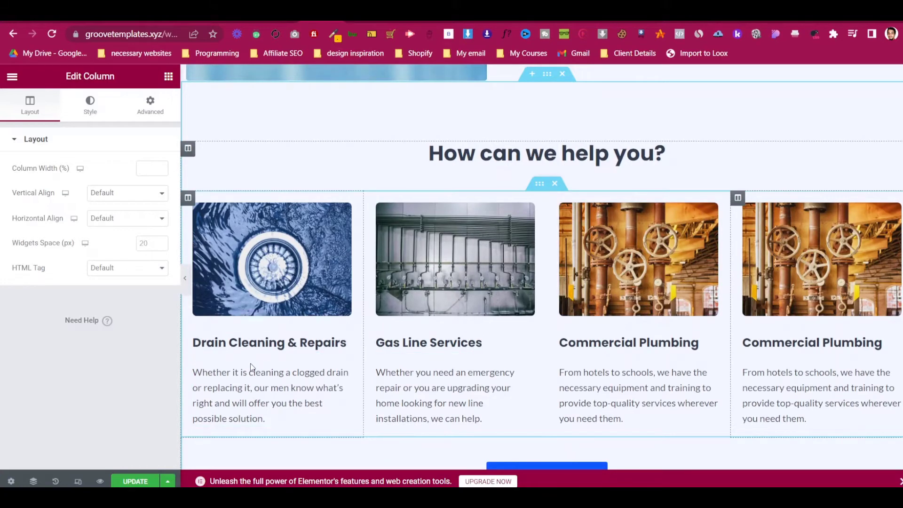
{"action": "key", "text": "Delete"}
{"action": "scroll", "coordinate": [673, 350], "scroll_direction": "up", "scroll_amount": 5}
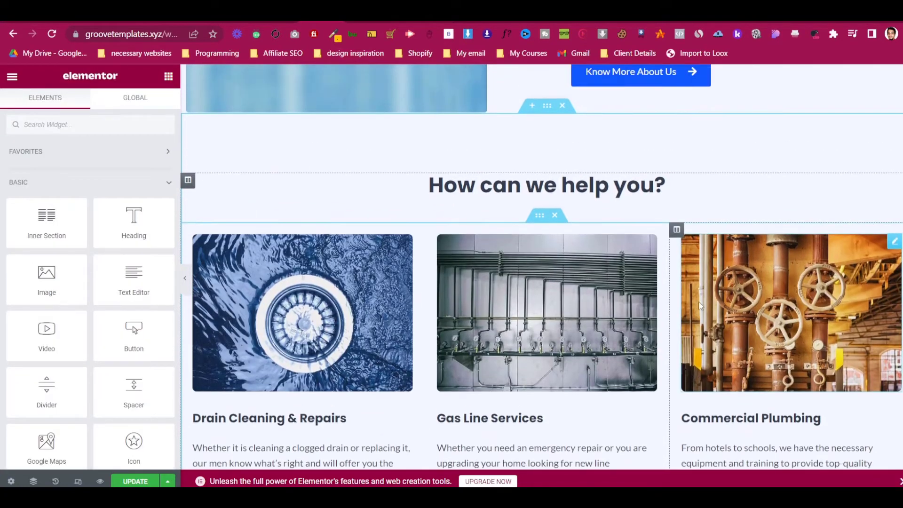
{"action": "scroll", "coordinate": [674, 350], "scroll_direction": "up", "scroll_amount": 6}
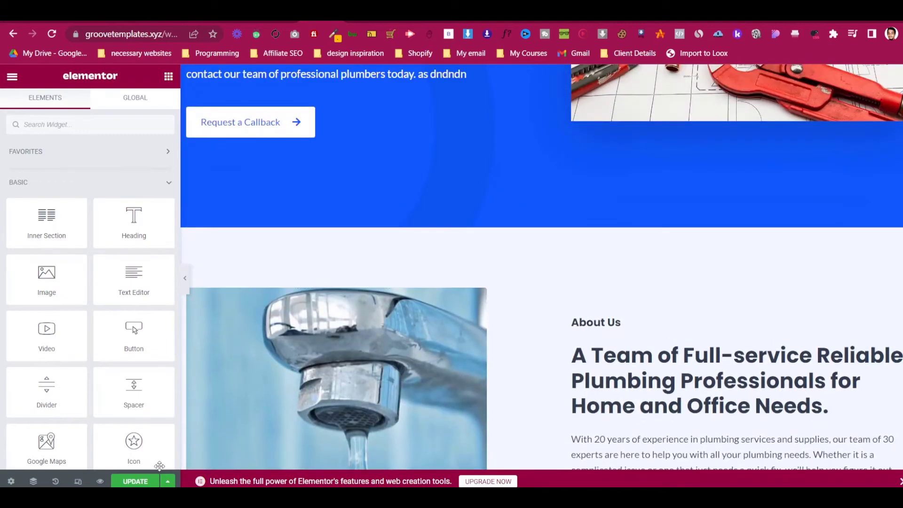
{"action": "left_click", "coordinate": [136, 482]}
- Delete the Commercial Plumbing column, then undo to restore it
{"action": "scroll", "coordinate": [585, 322], "scroll_direction": "down", "scroll_amount": 8}
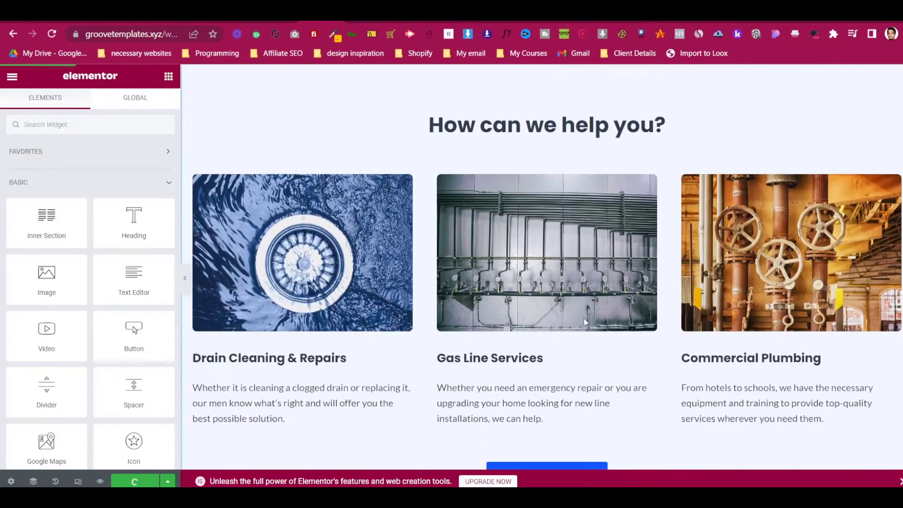
{"action": "scroll", "coordinate": [586, 322], "scroll_direction": "up", "scroll_amount": 3}
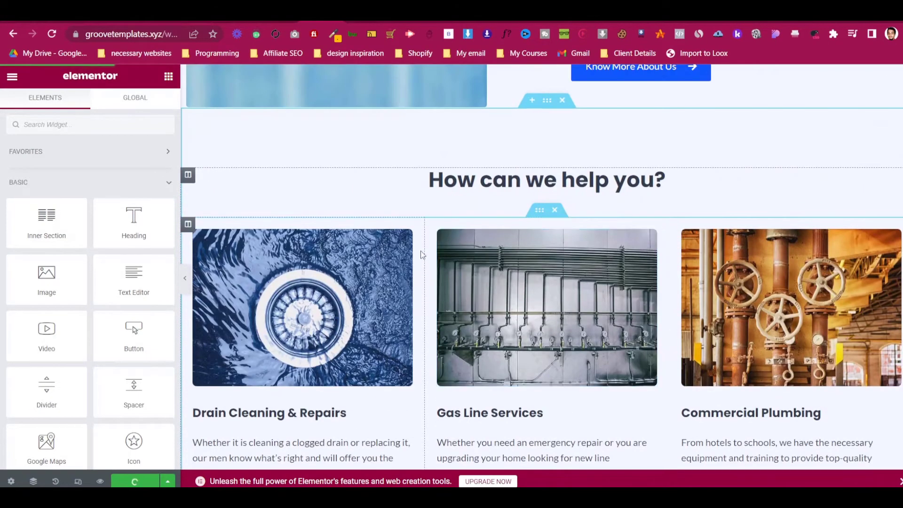
{"action": "scroll", "coordinate": [414, 254], "scroll_direction": "down", "scroll_amount": 1}
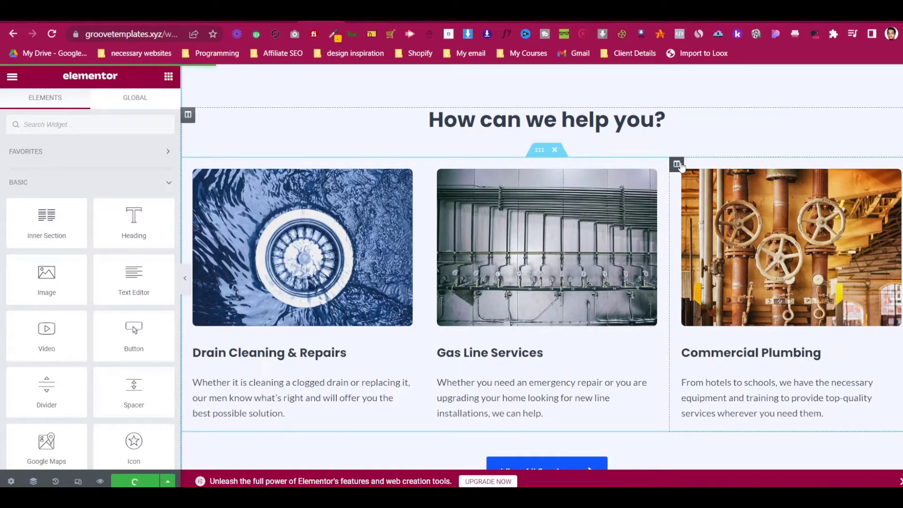
{"action": "right_click", "coordinate": [677, 164]}
{"action": "left_click", "coordinate": [744, 360]}
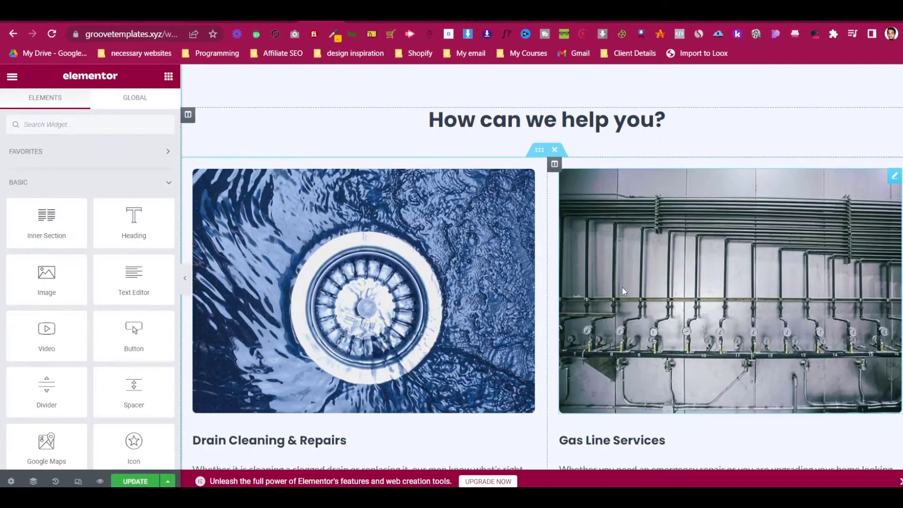
{"action": "scroll", "coordinate": [623, 287], "scroll_direction": "down", "scroll_amount": 4}
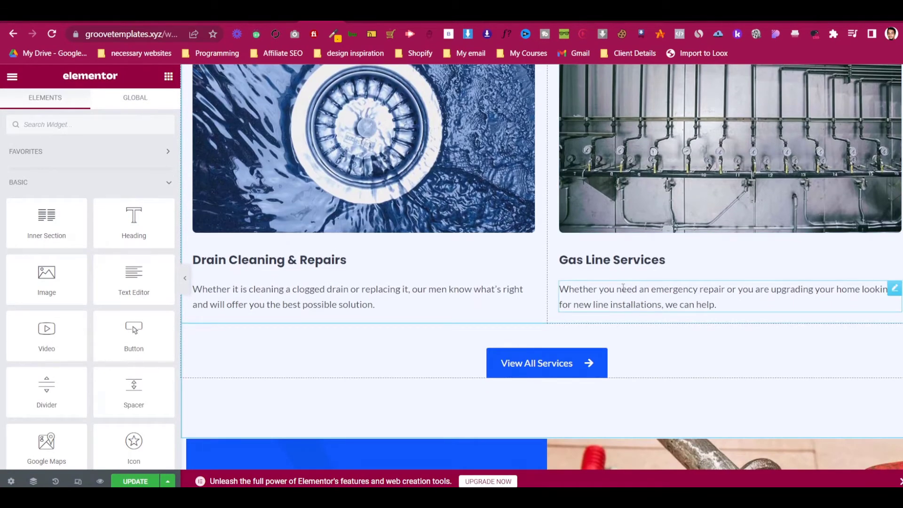
{"action": "key", "text": "ctrl+z"}
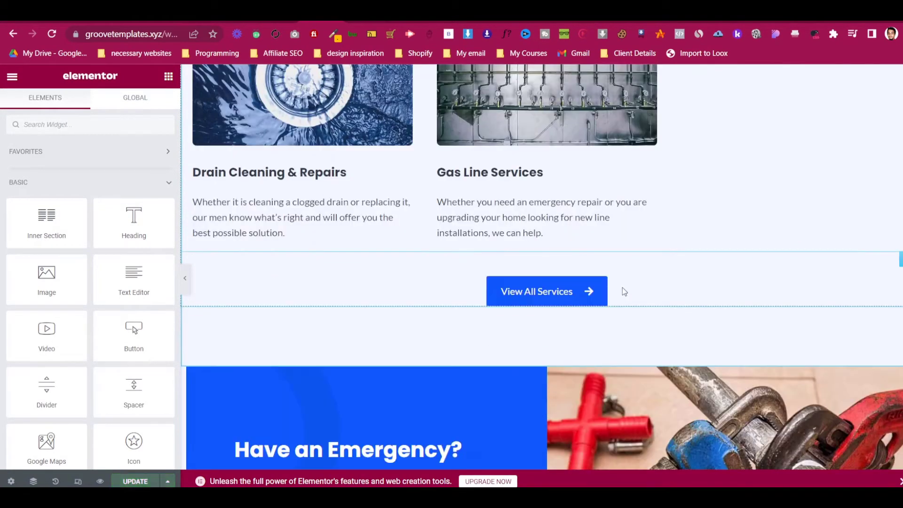
{"action": "scroll", "coordinate": [700, 249], "scroll_direction": "up", "scroll_amount": 10}
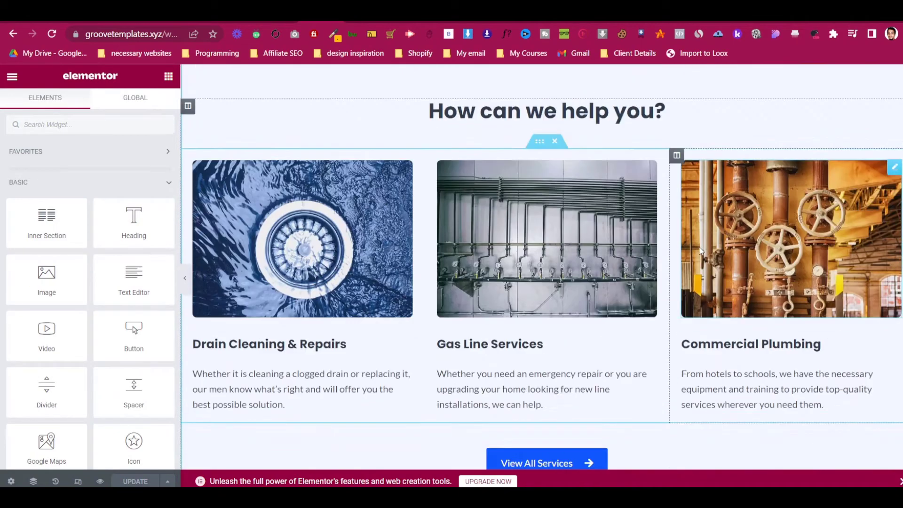
{"action": "scroll", "coordinate": [701, 295], "scroll_direction": "down", "scroll_amount": 18}
{"action": "scroll", "coordinate": [701, 294], "scroll_direction": "up", "scroll_amount": 5}
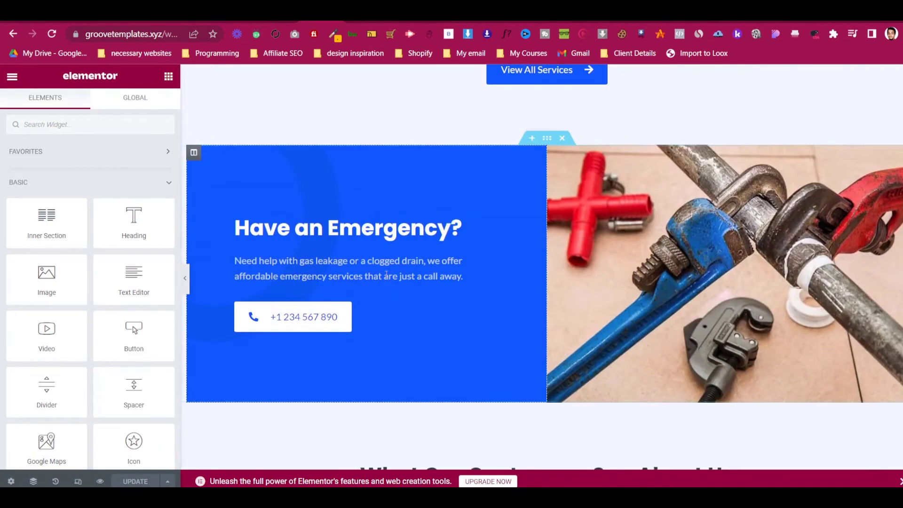
- Preview the page with the editor panel hidden, then bring the panel back
{"action": "left_click", "coordinate": [190, 280]}
{"action": "scroll", "coordinate": [188, 273], "scroll_direction": "up", "scroll_amount": 1}
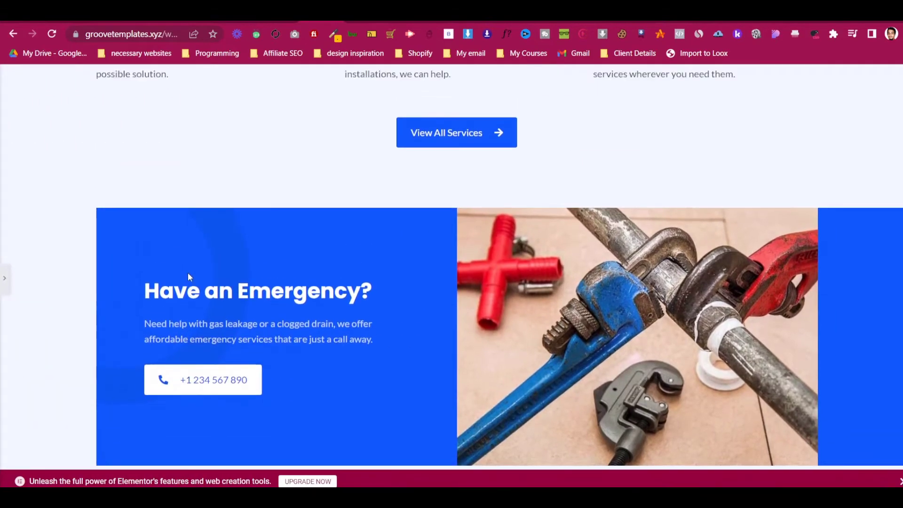
{"action": "scroll", "coordinate": [187, 272], "scroll_direction": "up", "scroll_amount": 7}
{"action": "scroll", "coordinate": [188, 272], "scroll_direction": "down", "scroll_amount": 9}
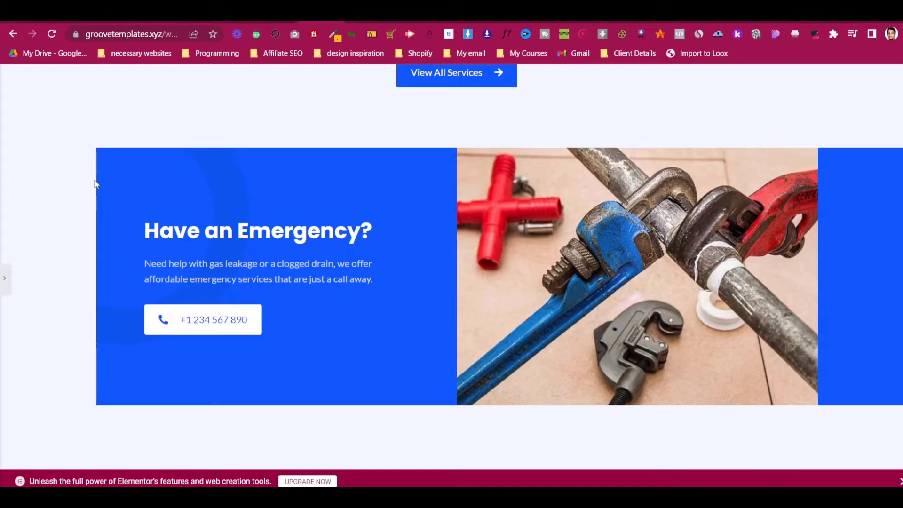
{"action": "scroll", "coordinate": [95, 183], "scroll_direction": "up", "scroll_amount": 15}
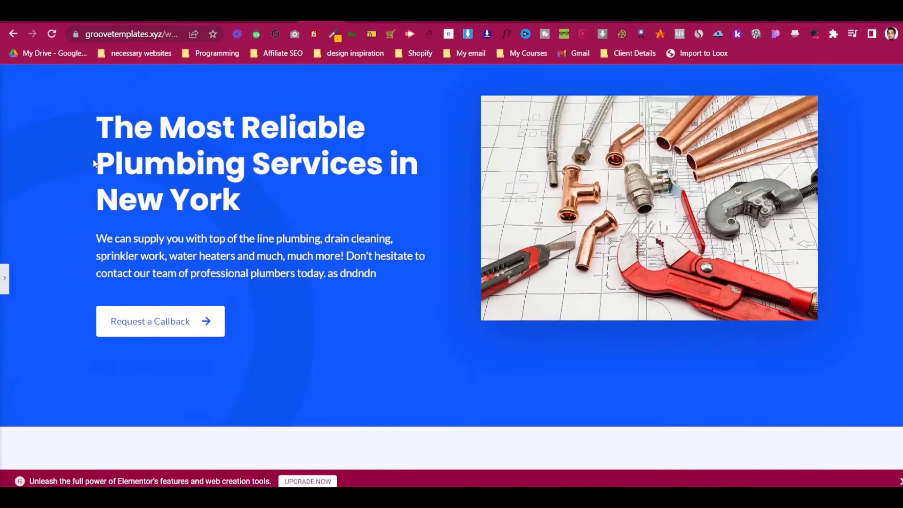
{"action": "scroll", "coordinate": [94, 164], "scroll_direction": "down", "scroll_amount": 15}
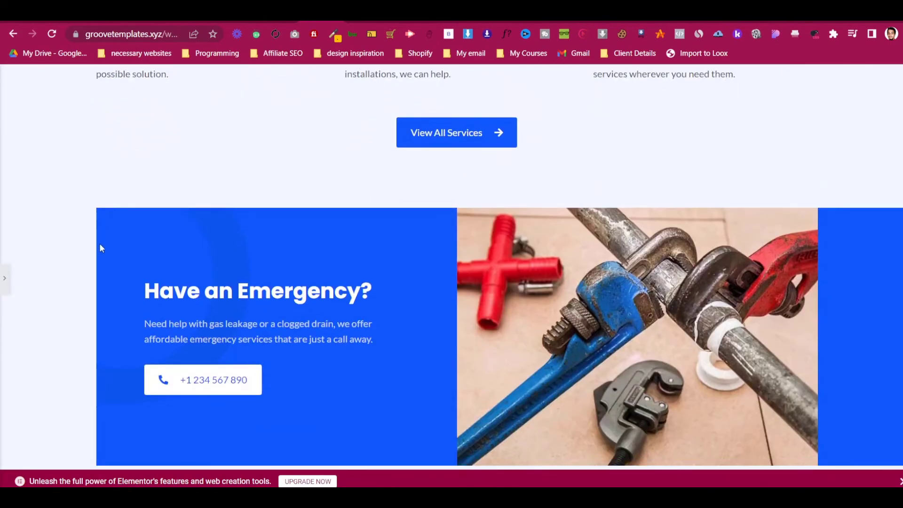
{"action": "left_click", "coordinate": [4, 280]}
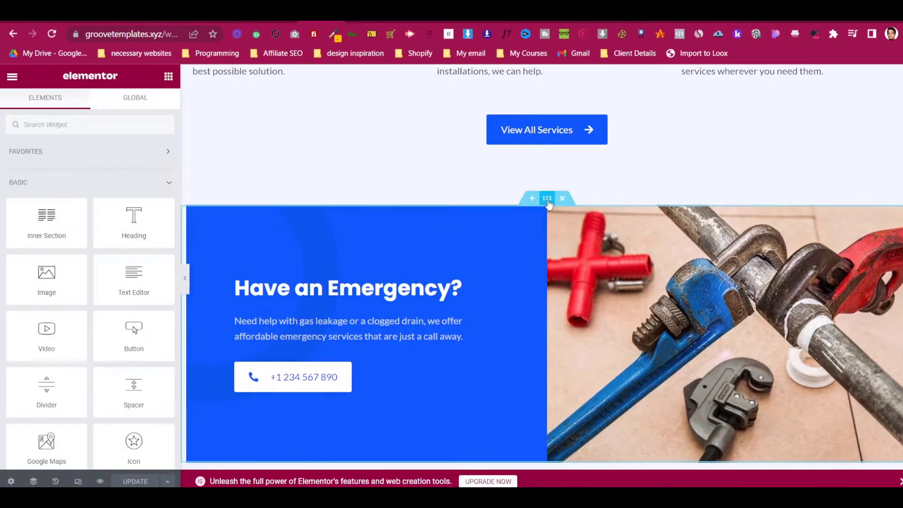
- Inspect the Emergency section's content width and its text column's bottom padding
{"action": "left_click", "coordinate": [546, 198]}
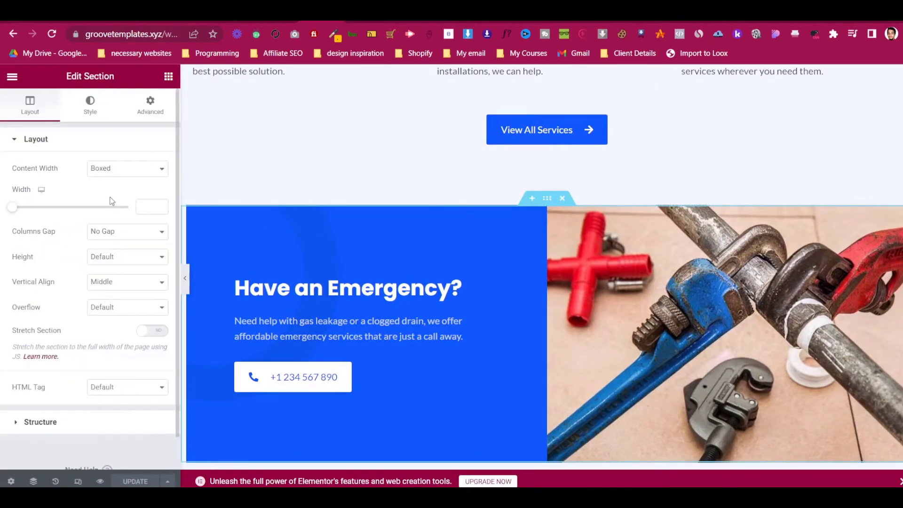
{"action": "left_click", "coordinate": [149, 104]}
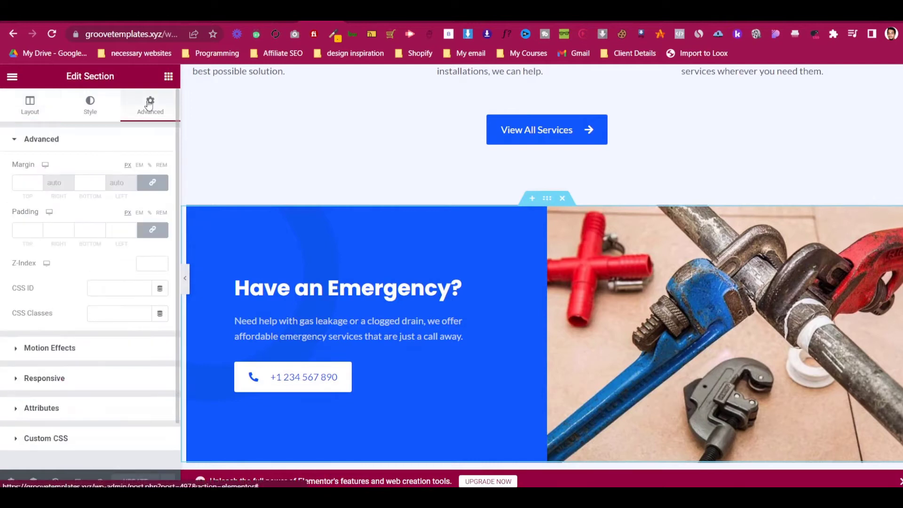
{"action": "left_click", "coordinate": [41, 116]}
{"action": "left_click", "coordinate": [120, 170]}
{"action": "left_click", "coordinate": [121, 171]}
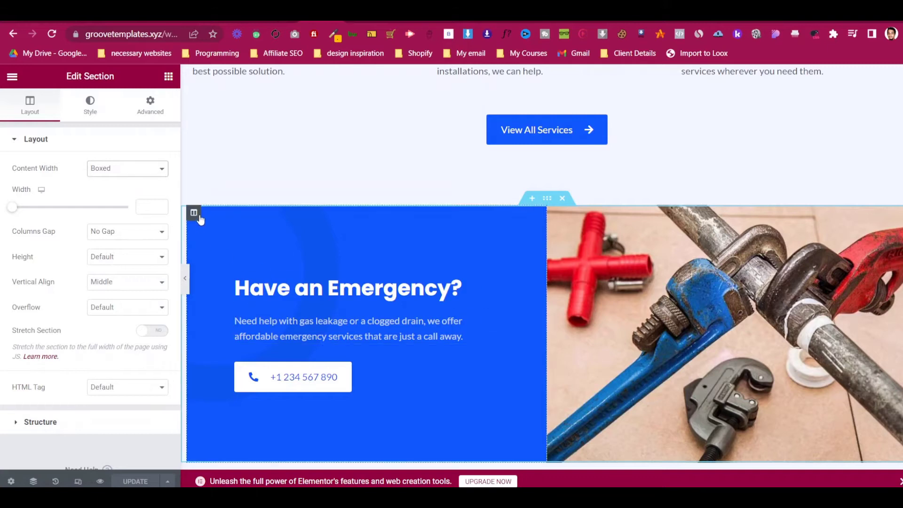
{"action": "left_click", "coordinate": [194, 217]}
{"action": "left_click", "coordinate": [150, 106]}
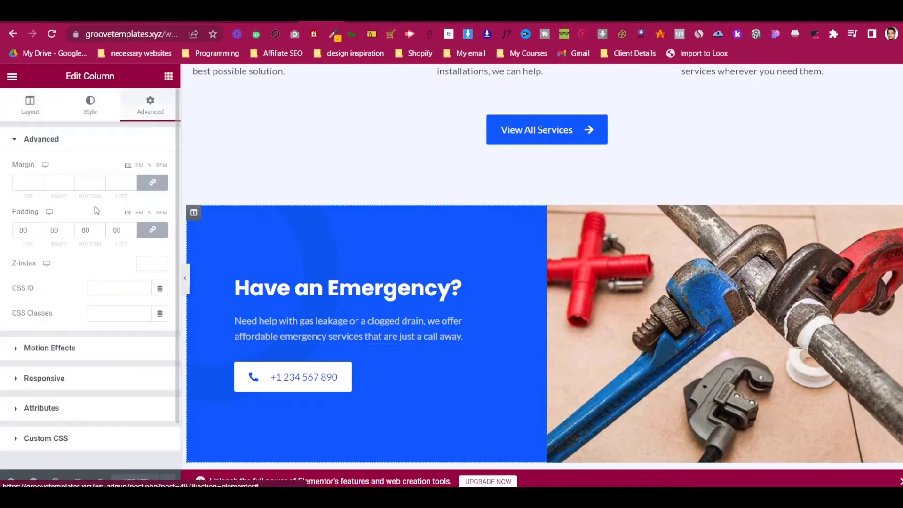
{"action": "left_click", "coordinate": [90, 230]}
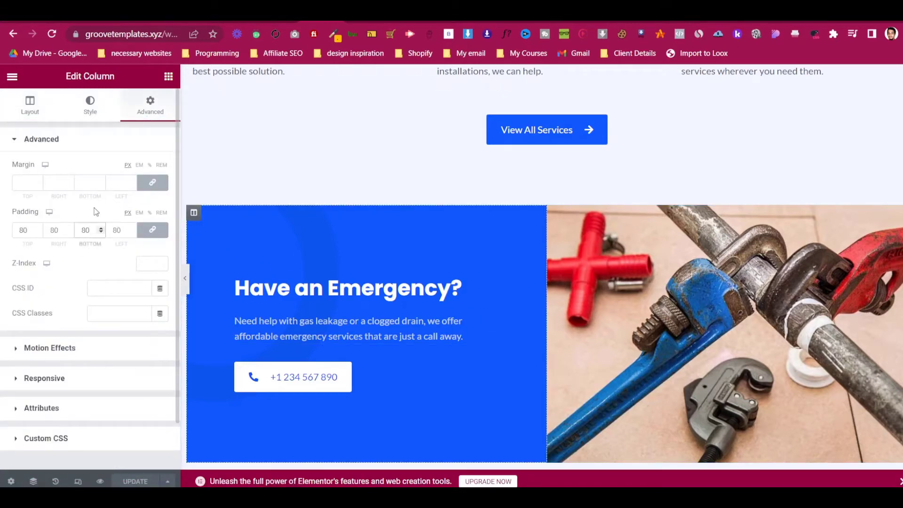
{"action": "left_click", "coordinate": [186, 278]}
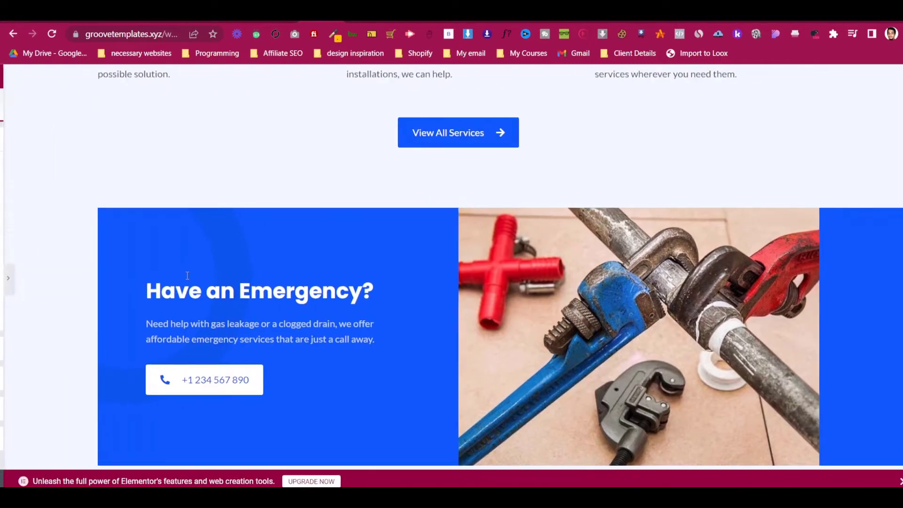
{"action": "left_click", "coordinate": [4, 279]}
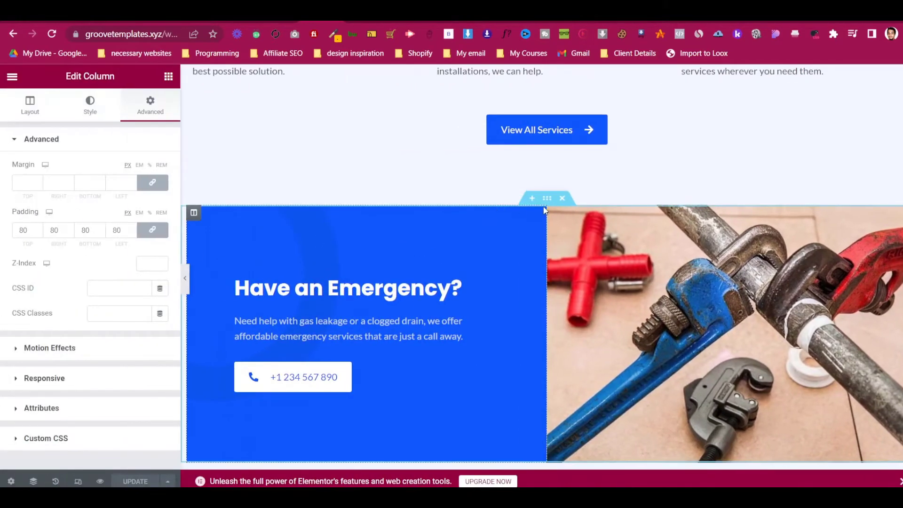
- Try a full-width content width on the Emergency section and preview it
{"action": "left_click", "coordinate": [530, 205]}
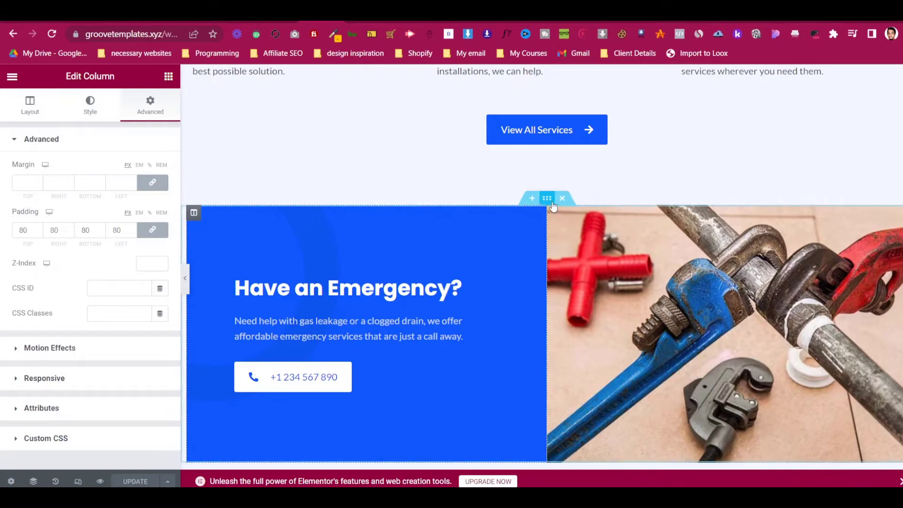
{"action": "left_click", "coordinate": [132, 173]}
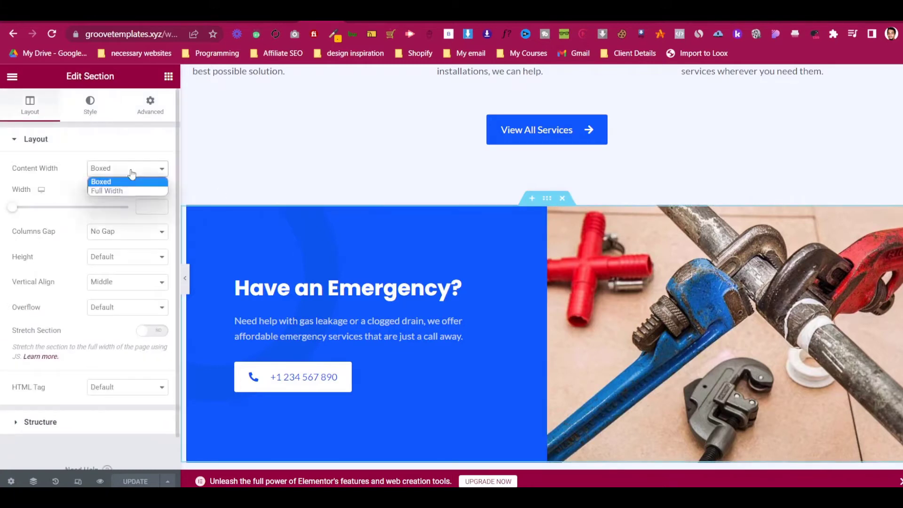
{"action": "left_click", "coordinate": [131, 174]}
{"action": "left_click", "coordinate": [131, 173]}
{"action": "left_click", "coordinate": [125, 189]}
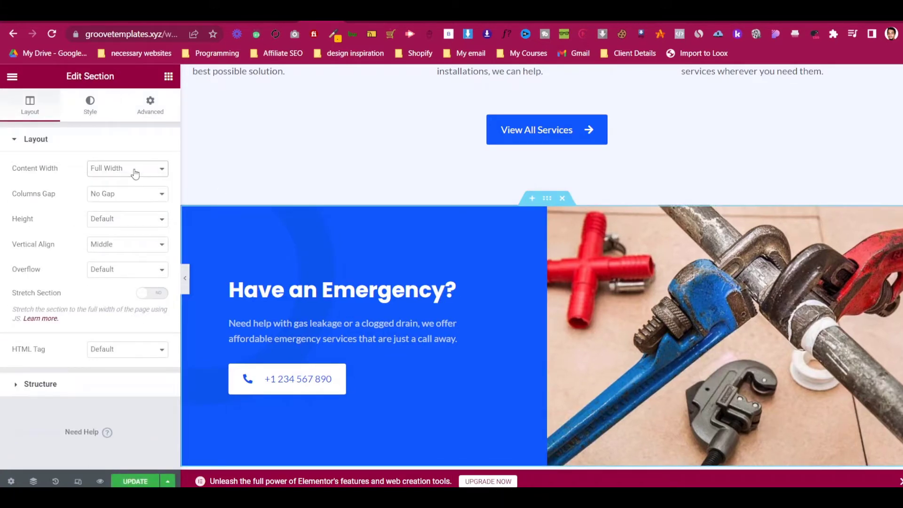
{"action": "left_click", "coordinate": [187, 277]}
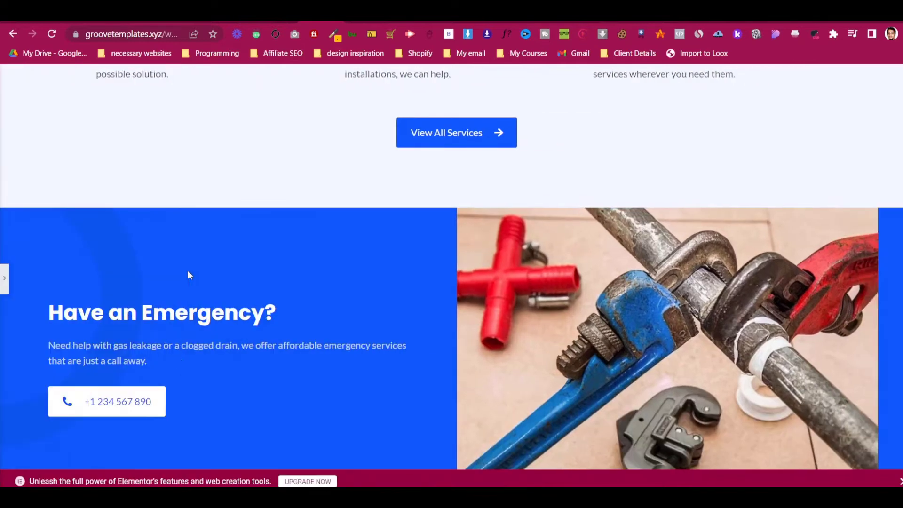
{"action": "scroll", "coordinate": [181, 296], "scroll_direction": "down", "scroll_amount": 2}
{"action": "scroll", "coordinate": [182, 303], "scroll_direction": "down", "scroll_amount": 3}
{"action": "scroll", "coordinate": [182, 302], "scroll_direction": "up", "scroll_amount": 4}
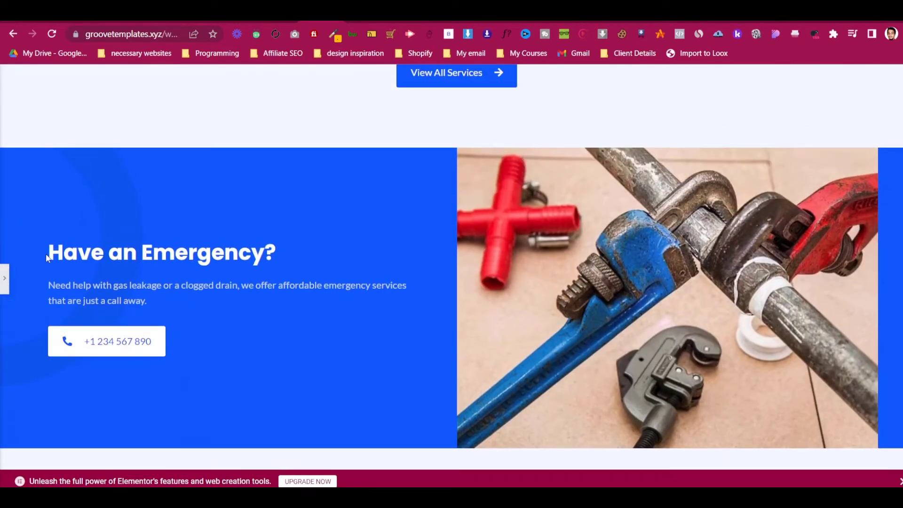
{"action": "scroll", "coordinate": [46, 252], "scroll_direction": "up", "scroll_amount": 15}
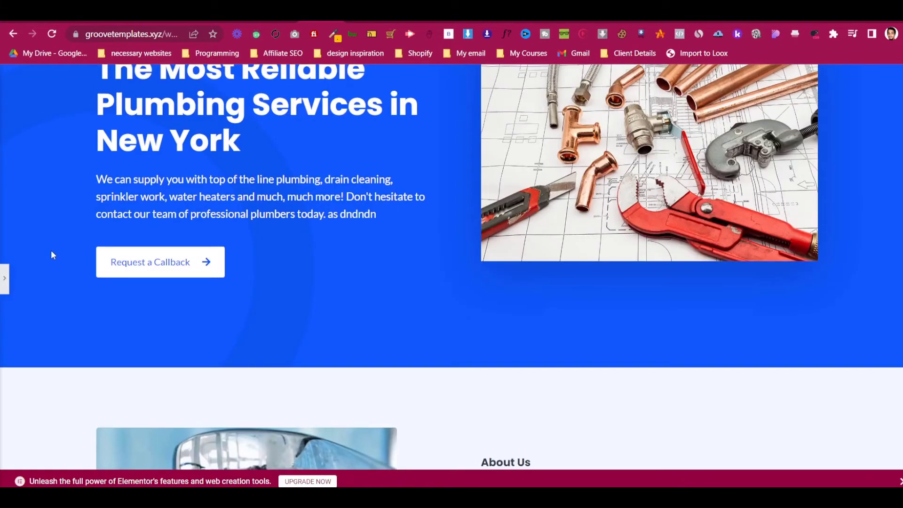
{"action": "scroll", "coordinate": [52, 249], "scroll_direction": "up", "scroll_amount": 3}
{"action": "scroll", "coordinate": [52, 250], "scroll_direction": "down", "scroll_amount": 18}
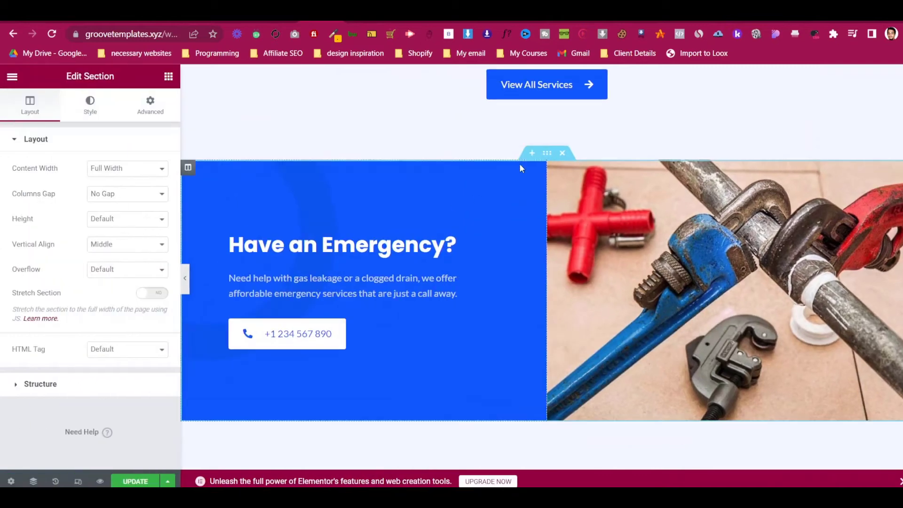
- Set the Emergency section's content width to Boxed and preview it
{"action": "left_click", "coordinate": [136, 171]}
{"action": "left_click", "coordinate": [131, 183]}
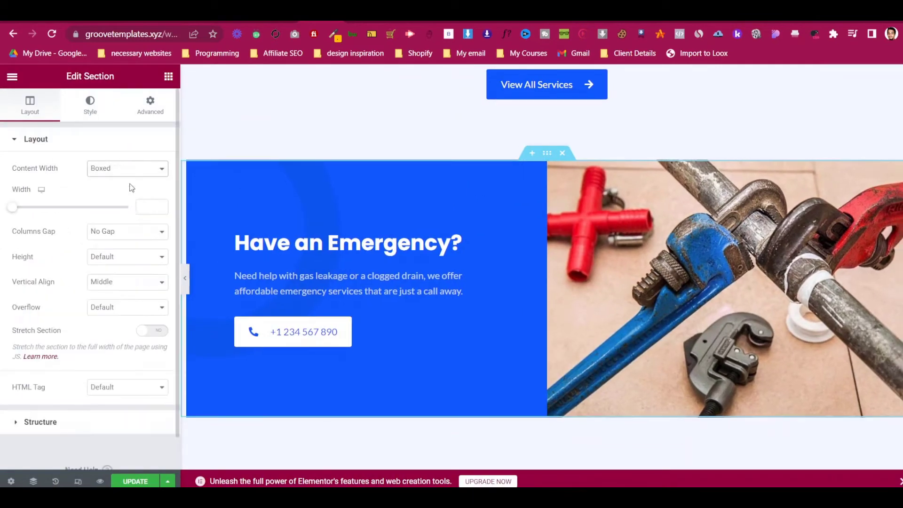
{"action": "left_click", "coordinate": [185, 278]}
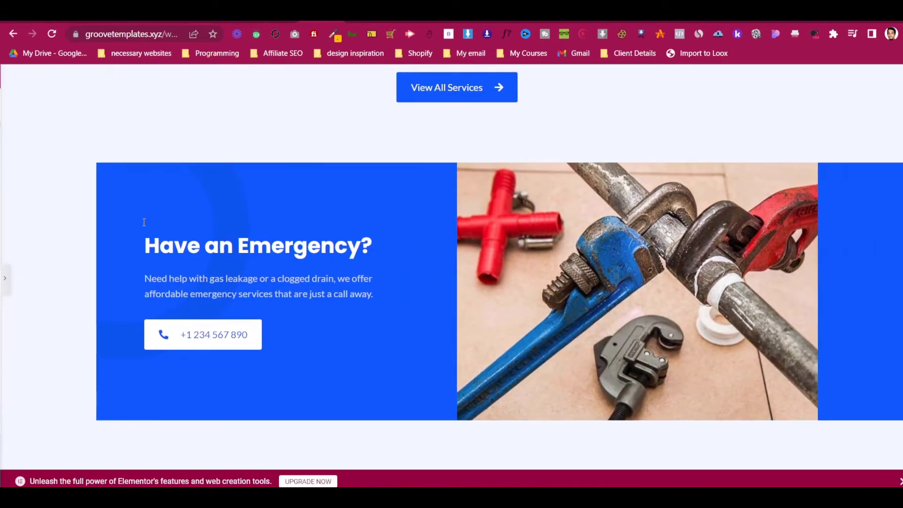
{"action": "left_click", "coordinate": [3, 279]}
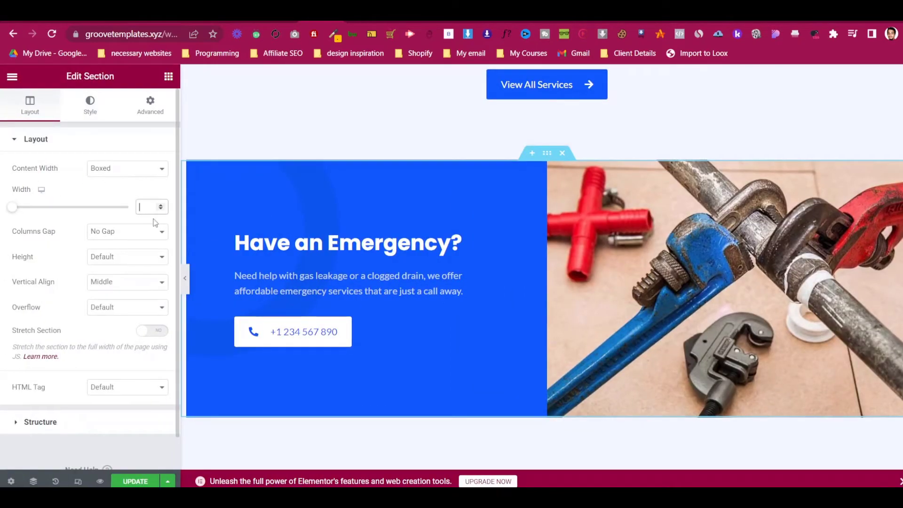
{"action": "left_click", "coordinate": [185, 278]}
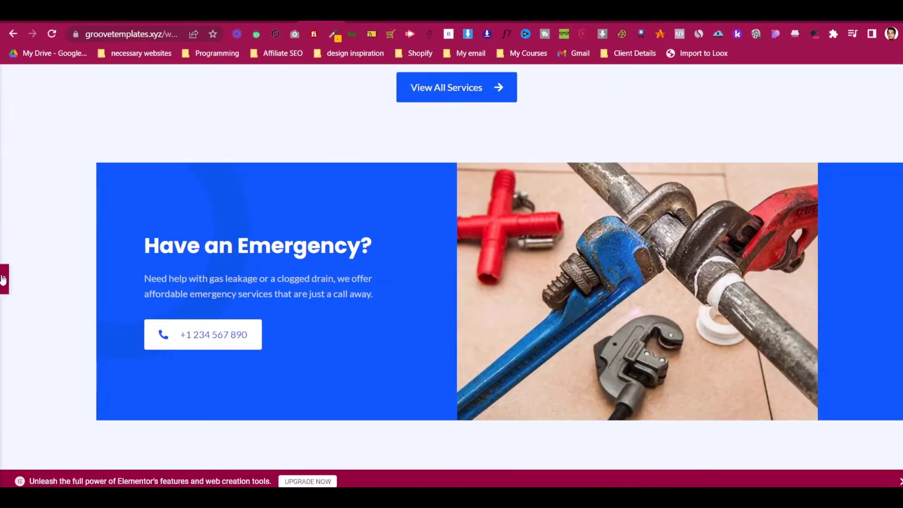
{"action": "left_click", "coordinate": [3, 279]}
- Compare the boxed Emergency section with the hero section in full preview
{"action": "scroll", "coordinate": [517, 225], "scroll_direction": "up", "scroll_amount": 15}
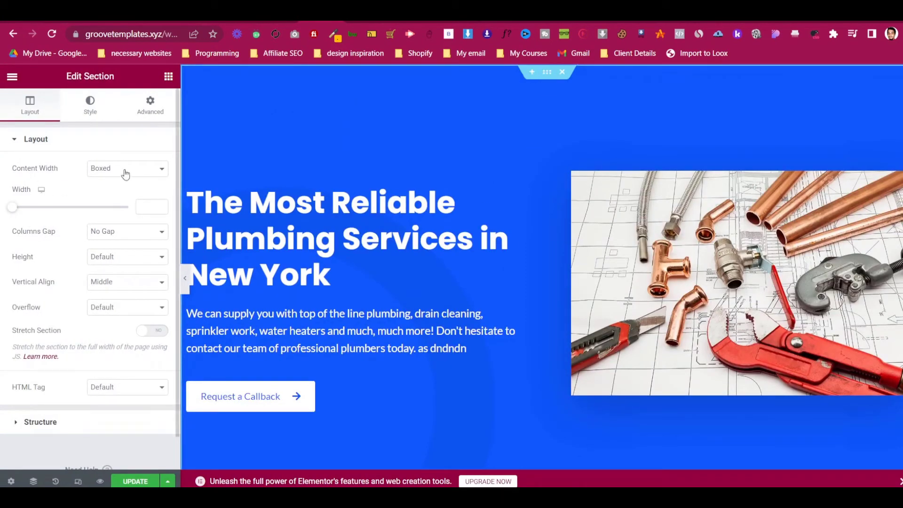
{"action": "left_click", "coordinate": [186, 280]}
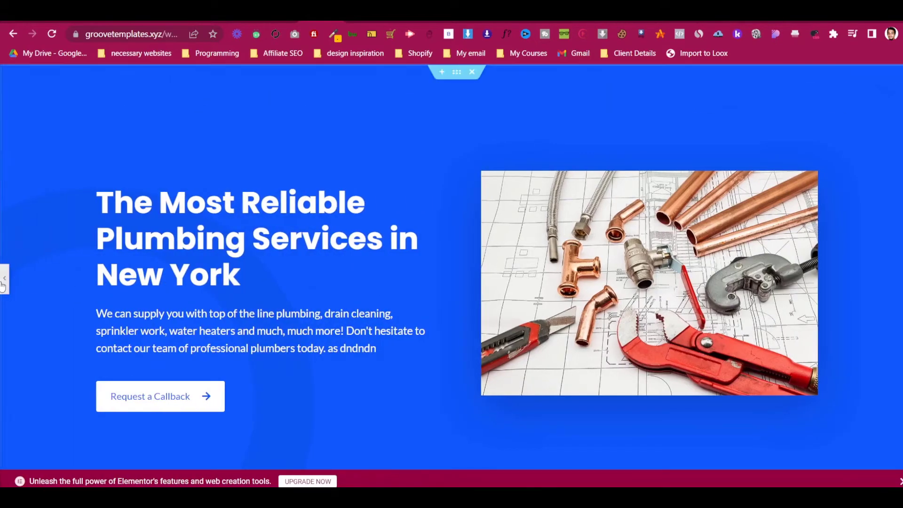
{"action": "left_click", "coordinate": [3, 281]}
{"action": "scroll", "coordinate": [332, 261], "scroll_direction": "down", "scroll_amount": 8}
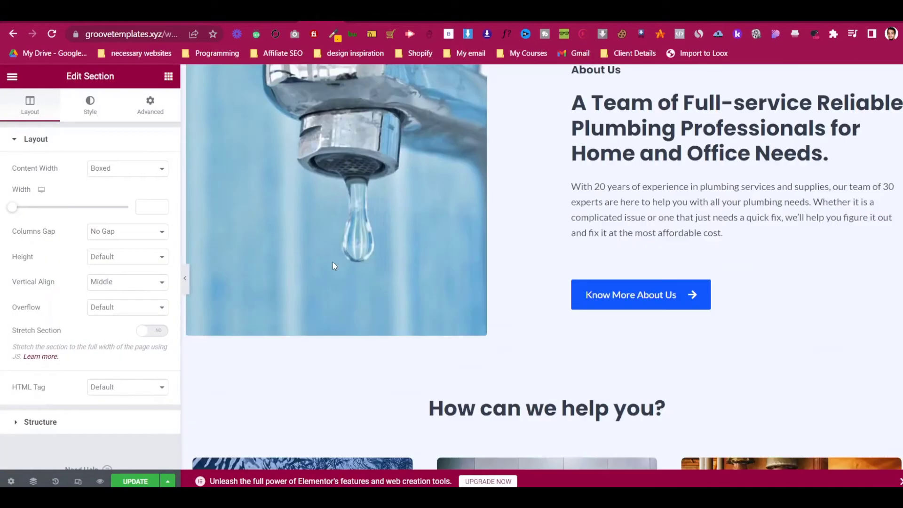
{"action": "scroll", "coordinate": [334, 262], "scroll_direction": "down", "scroll_amount": 10}
{"action": "scroll", "coordinate": [336, 259], "scroll_direction": "up", "scroll_amount": 4}
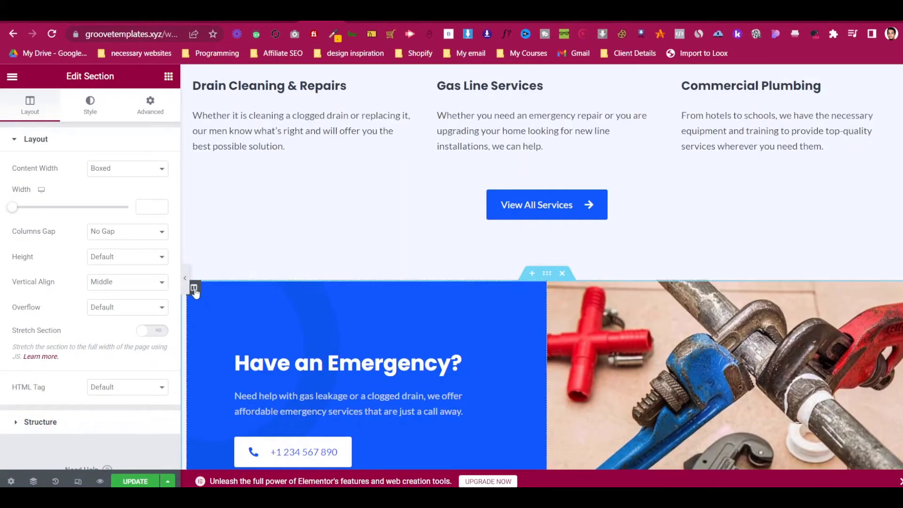
{"action": "scroll", "coordinate": [200, 277], "scroll_direction": "down", "scroll_amount": 3}
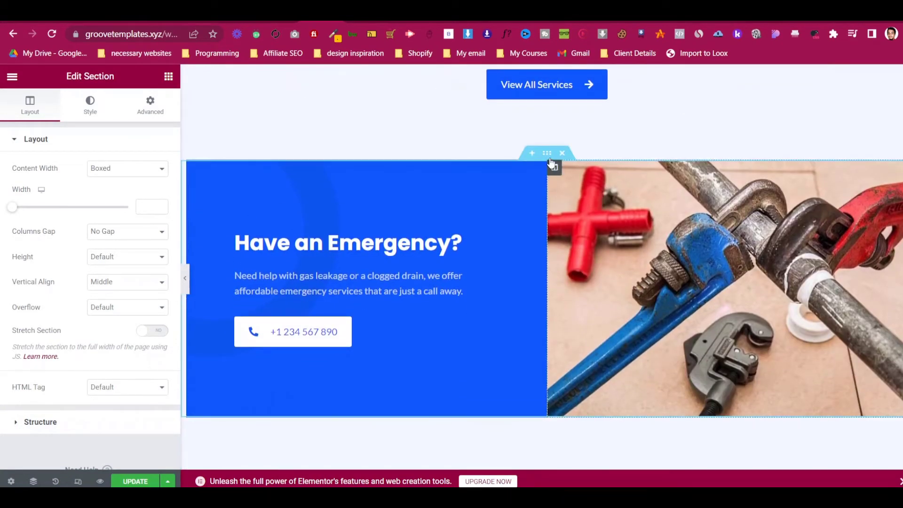
{"action": "left_click", "coordinate": [98, 110]}
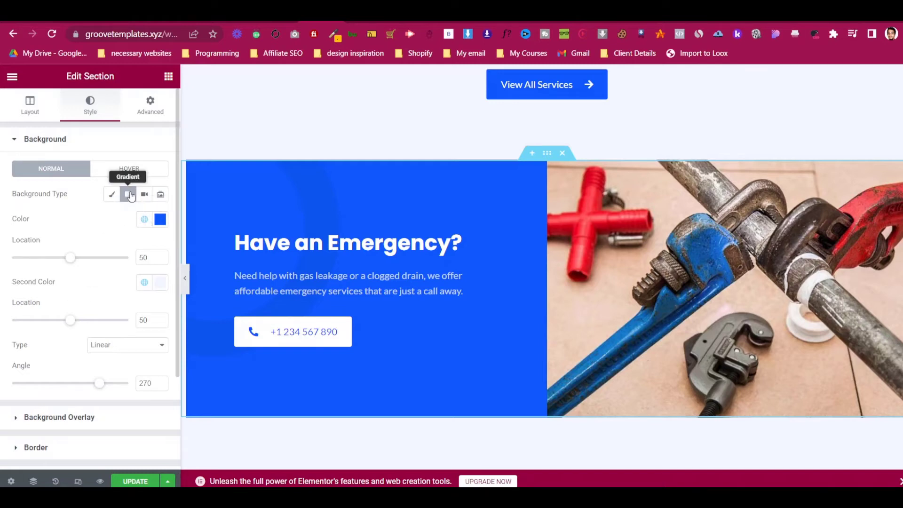
- Check the Emergency section's overlay and gradient background, then select the wrench photo
{"action": "scroll", "coordinate": [94, 266], "scroll_direction": "down", "scroll_amount": 2}
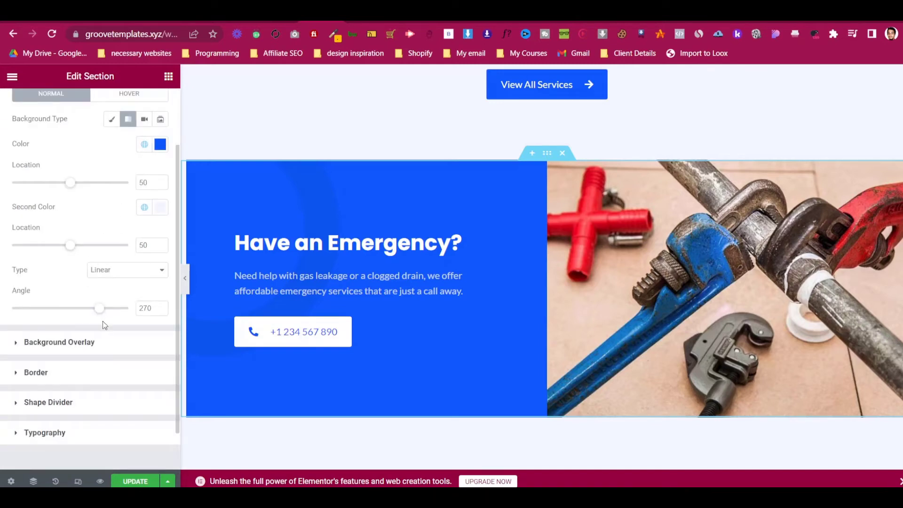
{"action": "left_click", "coordinate": [106, 342]}
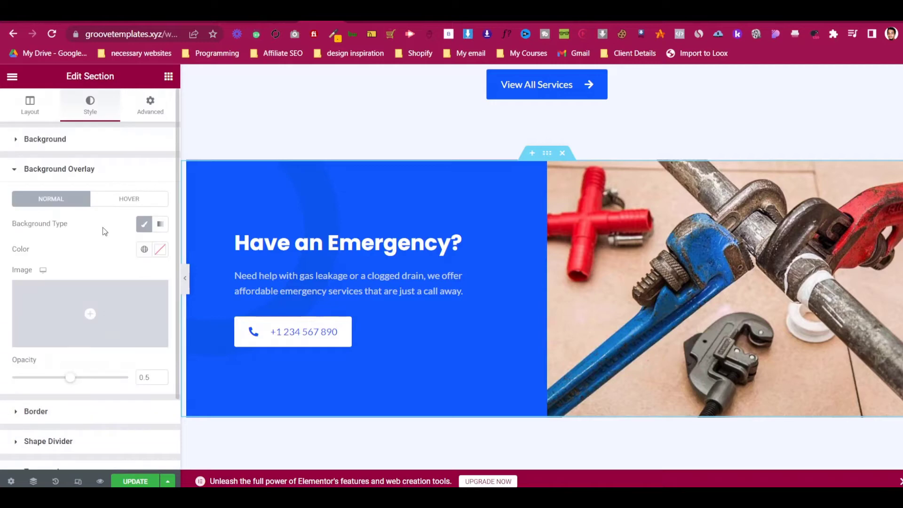
{"action": "left_click", "coordinate": [96, 144]}
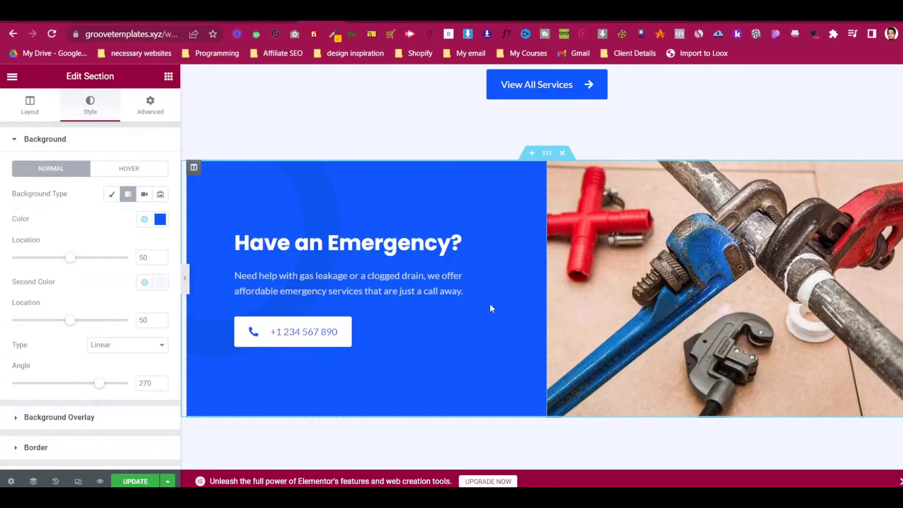
{"action": "scroll", "coordinate": [490, 303], "scroll_direction": "down", "scroll_amount": 4}
{"action": "scroll", "coordinate": [506, 243], "scroll_direction": "up", "scroll_amount": 4}
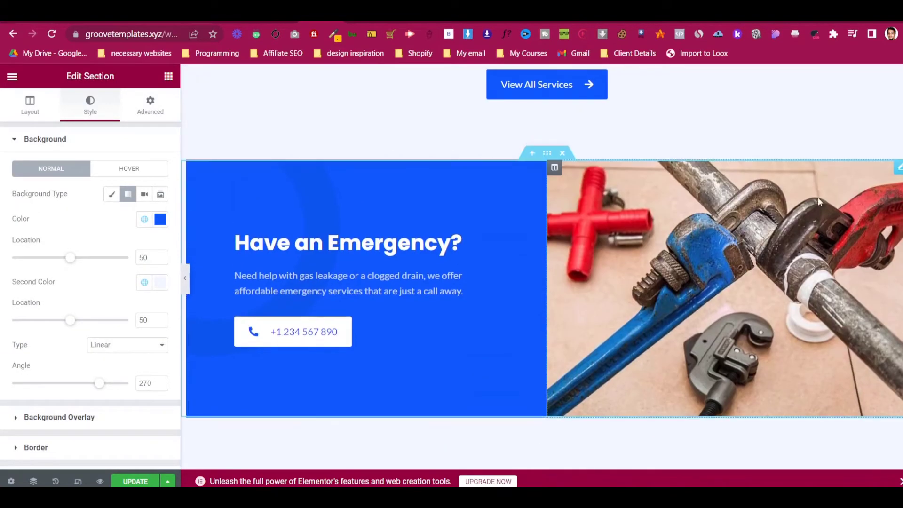
{"action": "left_click", "coordinate": [898, 169]}
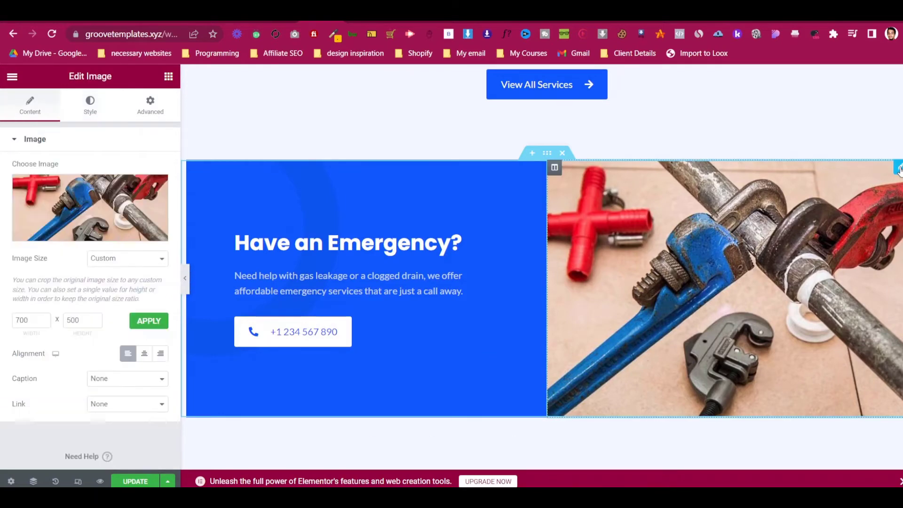
- Scroll the homepage and preview the 'We're here to help! Call Us Today!' section with the editor hidden
{"action": "scroll", "coordinate": [613, 258], "scroll_direction": "down", "scroll_amount": 6}
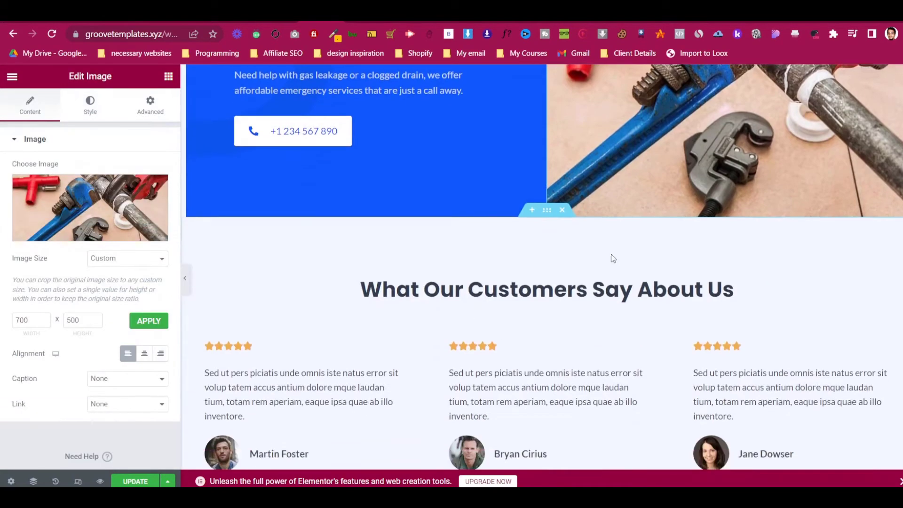
{"action": "scroll", "coordinate": [414, 282], "scroll_direction": "down", "scroll_amount": 2}
{"action": "scroll", "coordinate": [430, 287], "scroll_direction": "down", "scroll_amount": 6}
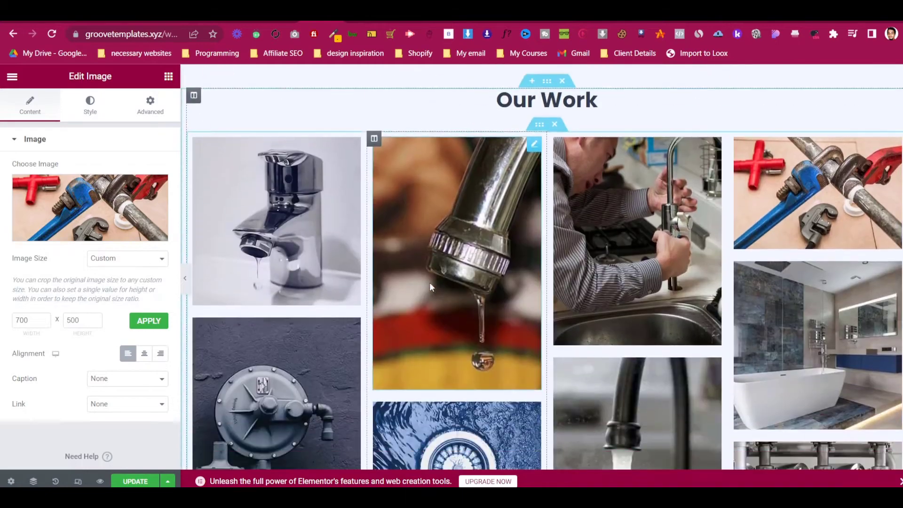
{"action": "scroll", "coordinate": [455, 160], "scroll_direction": "up", "scroll_amount": 1}
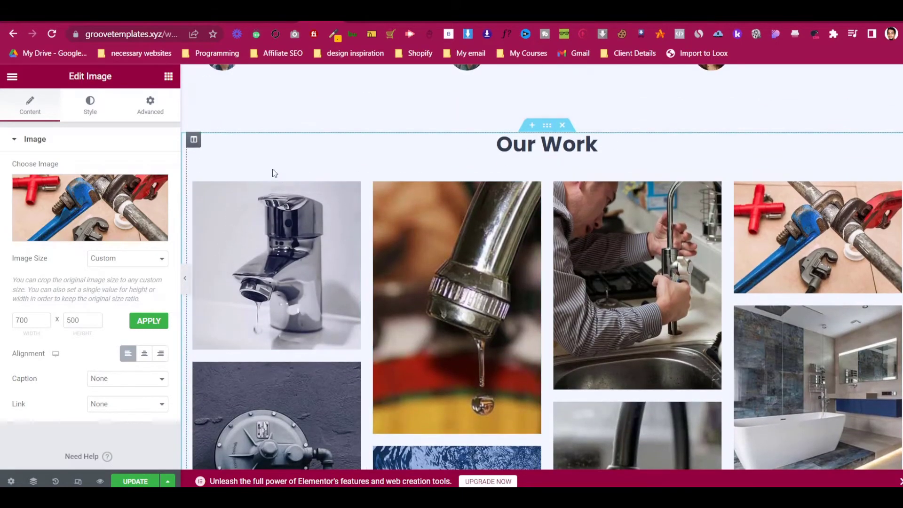
{"action": "scroll", "coordinate": [286, 156], "scroll_direction": "down", "scroll_amount": 10}
{"action": "scroll", "coordinate": [288, 158], "scroll_direction": "up", "scroll_amount": 10}
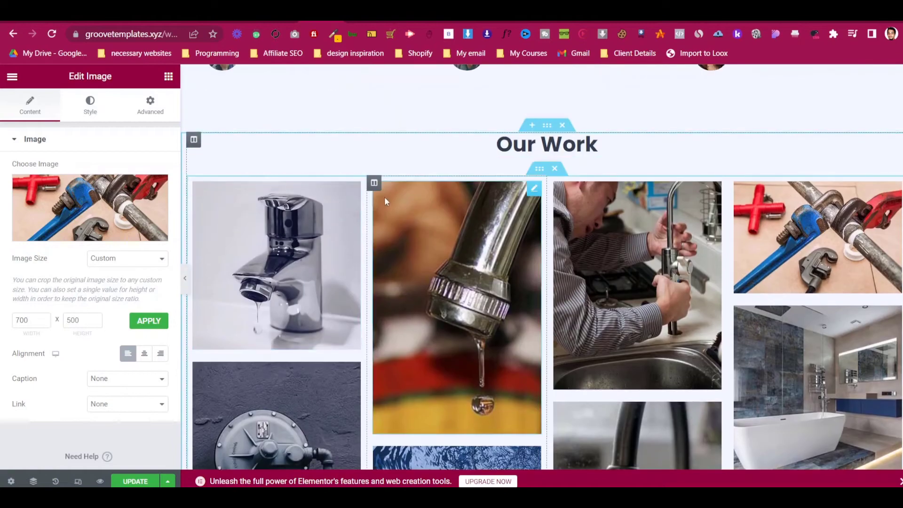
{"action": "scroll", "coordinate": [475, 205], "scroll_direction": "down", "scroll_amount": 5}
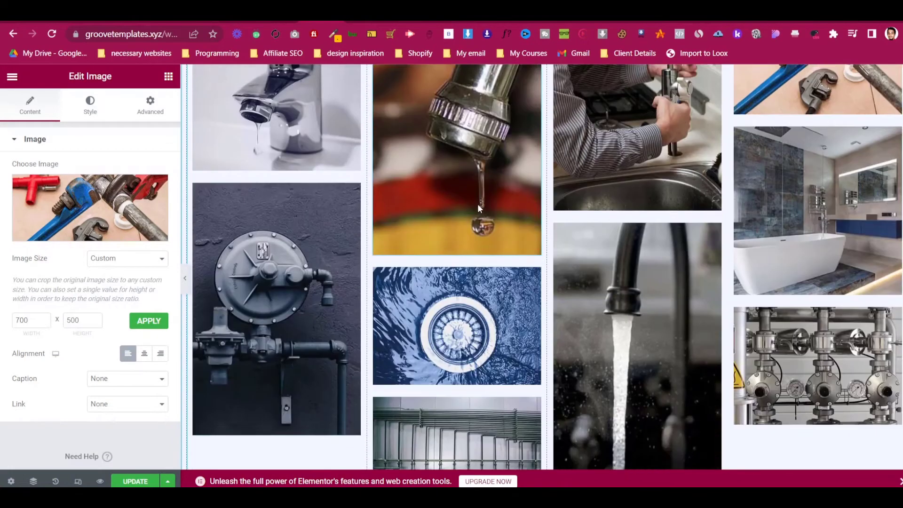
{"action": "scroll", "coordinate": [318, 171], "scroll_direction": "up", "scroll_amount": 4}
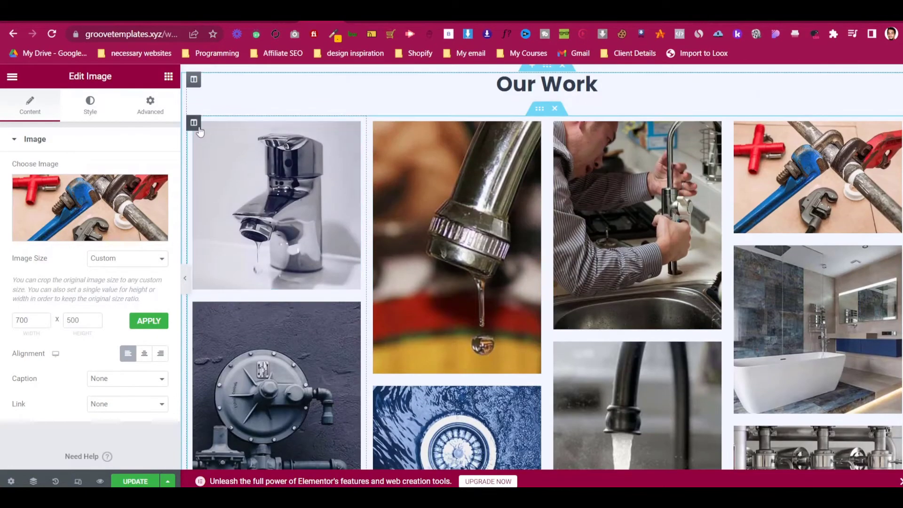
{"action": "scroll", "coordinate": [499, 253], "scroll_direction": "down", "scroll_amount": 12}
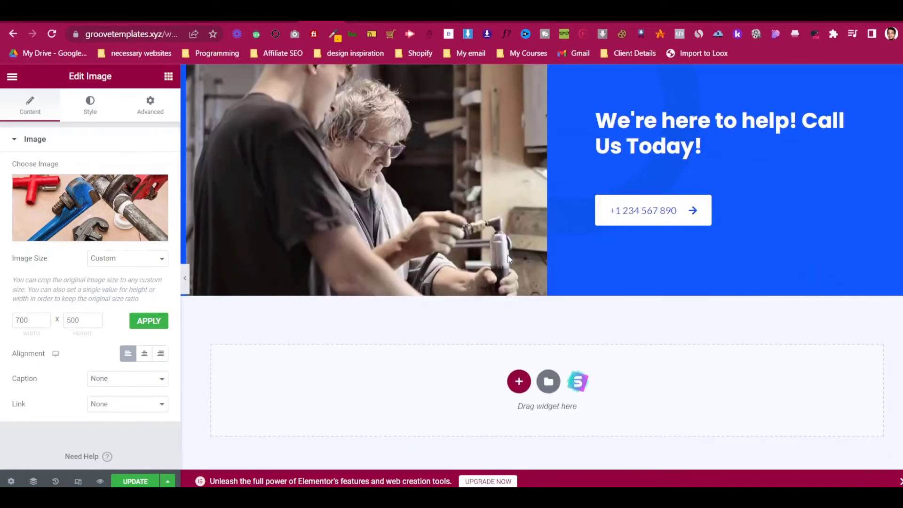
{"action": "scroll", "coordinate": [641, 217], "scroll_direction": "up", "scroll_amount": 4}
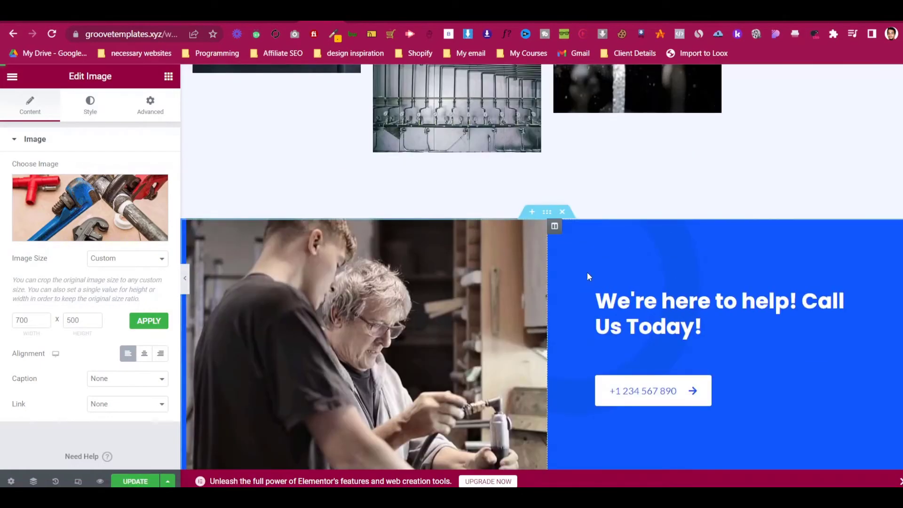
{"action": "left_click", "coordinate": [185, 278]}
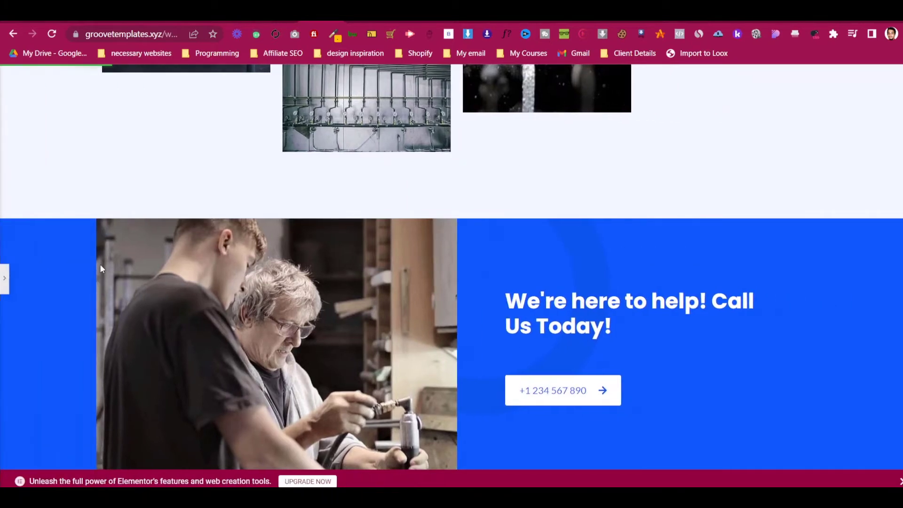
{"action": "left_click", "coordinate": [2, 277]}
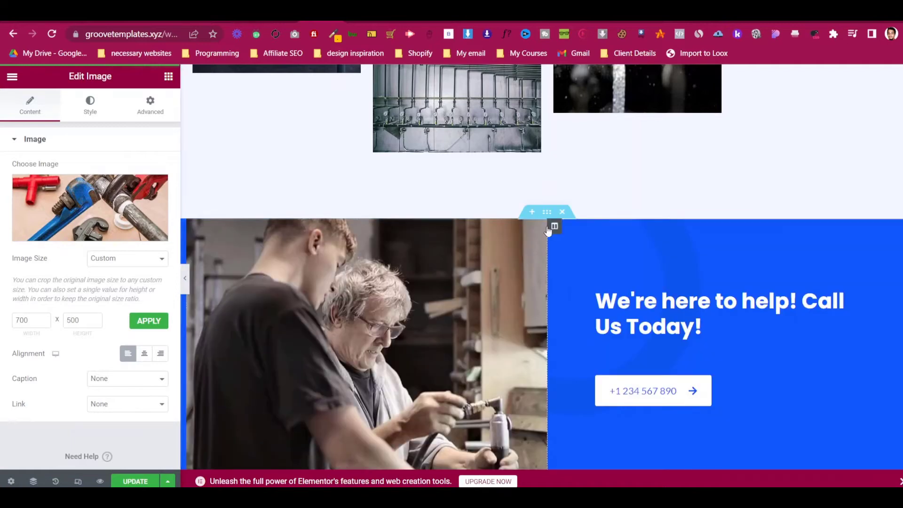
- Select the call-us section to show its Layout settings: boxed width, no column gap, middle alignment
{"action": "left_click", "coordinate": [546, 212]}
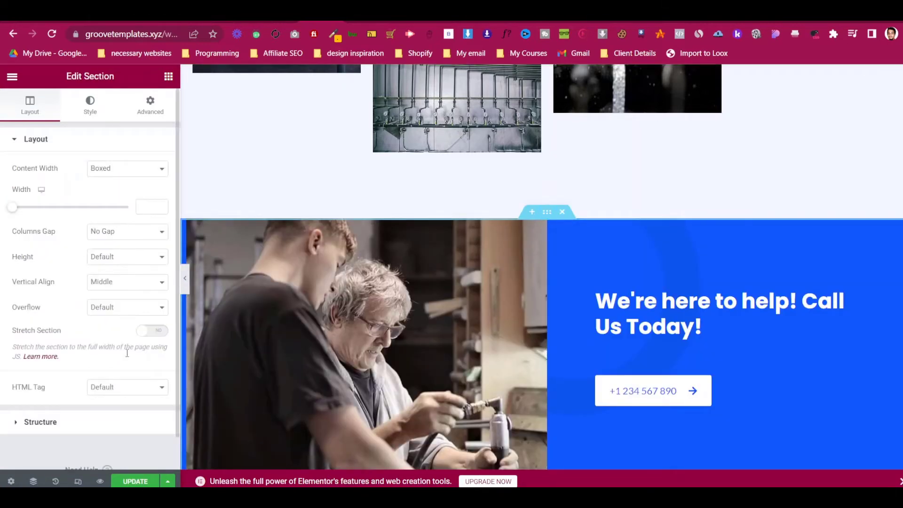
{"action": "scroll", "coordinate": [661, 334], "scroll_direction": "down", "scroll_amount": 6}
{"action": "scroll", "coordinate": [663, 336], "scroll_direction": "up", "scroll_amount": 10}
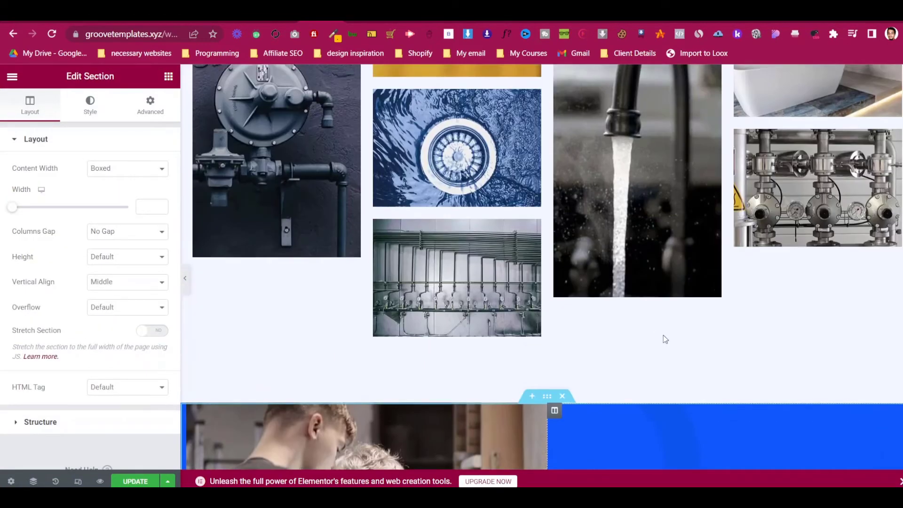
{"action": "scroll", "coordinate": [663, 334], "scroll_direction": "down", "scroll_amount": 12}
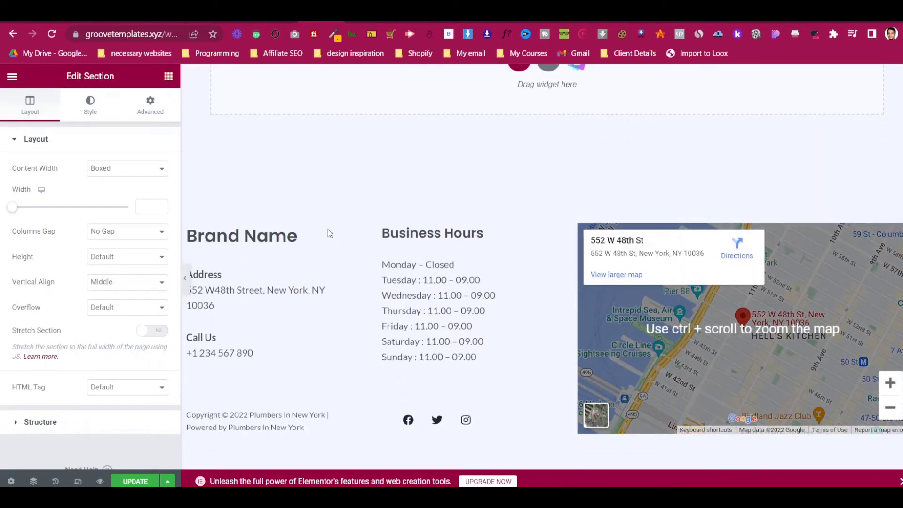
{"action": "scroll", "coordinate": [399, 276], "scroll_direction": "up", "scroll_amount": 15}
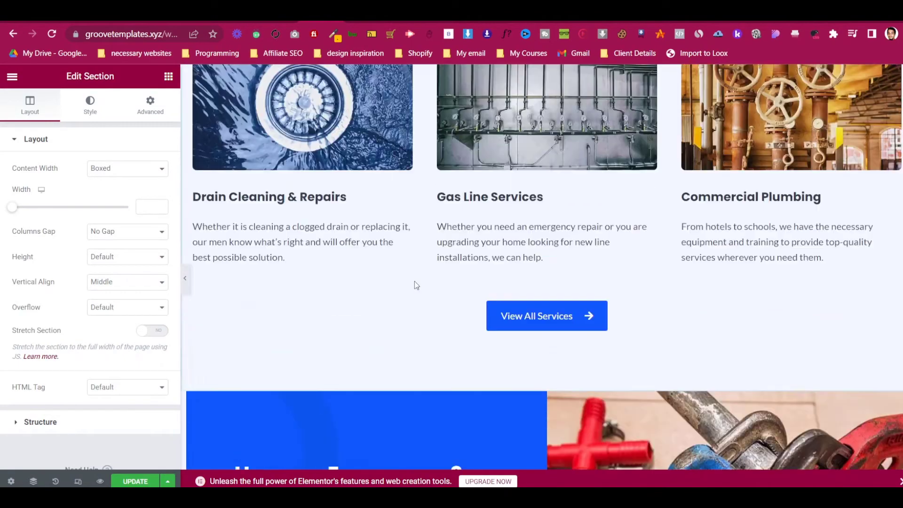
{"action": "scroll", "coordinate": [414, 284], "scroll_direction": "up", "scroll_amount": 10}
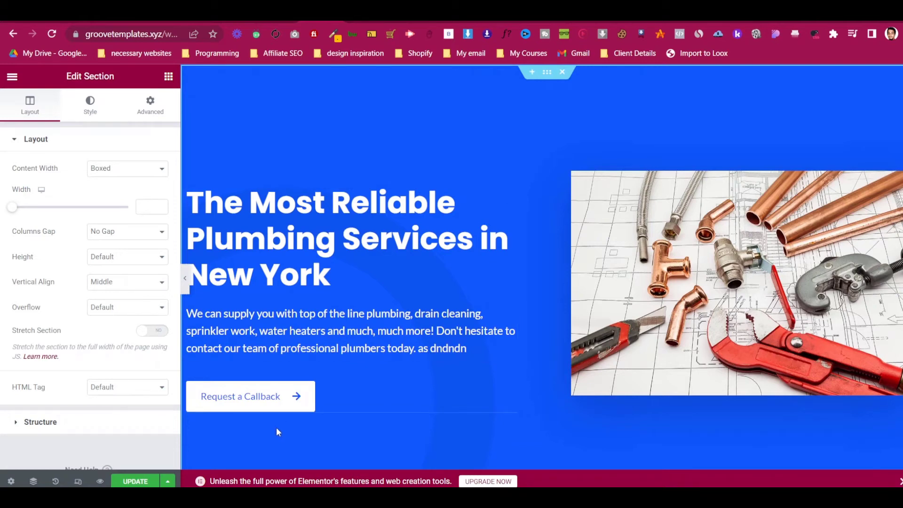
- Save the homepage with UPDATE, view the published page, then return to editing it in Elementor
{"action": "left_click", "coordinate": [135, 480]}
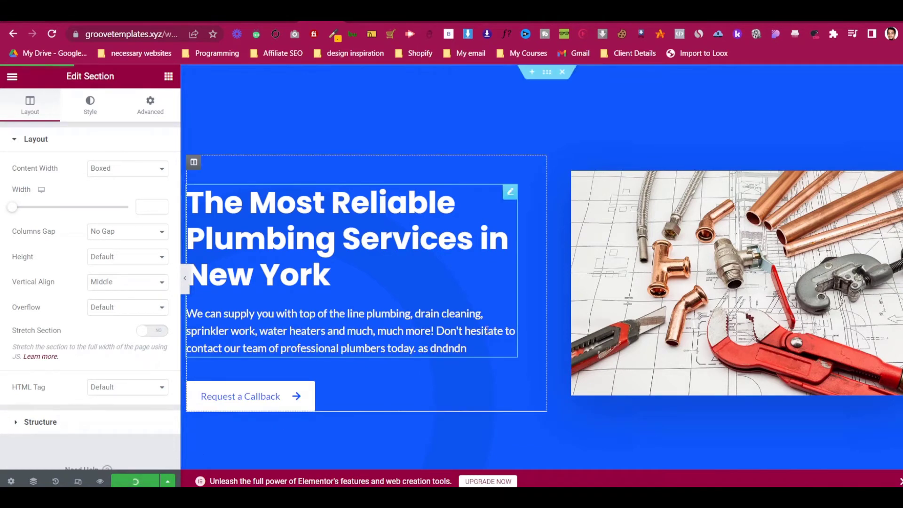
{"action": "scroll", "coordinate": [681, 287], "scroll_direction": "down", "scroll_amount": 7}
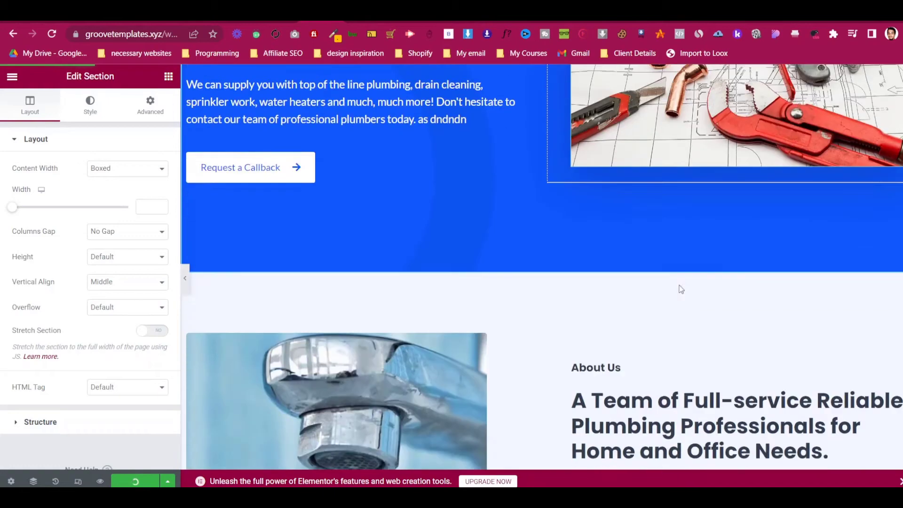
{"action": "scroll", "coordinate": [680, 285], "scroll_direction": "down", "scroll_amount": 5}
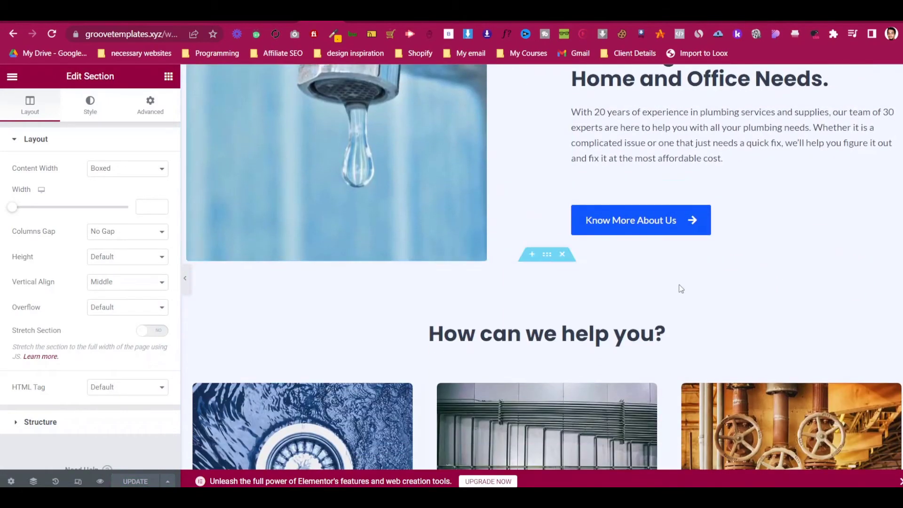
{"action": "scroll", "coordinate": [681, 288], "scroll_direction": "up", "scroll_amount": 5}
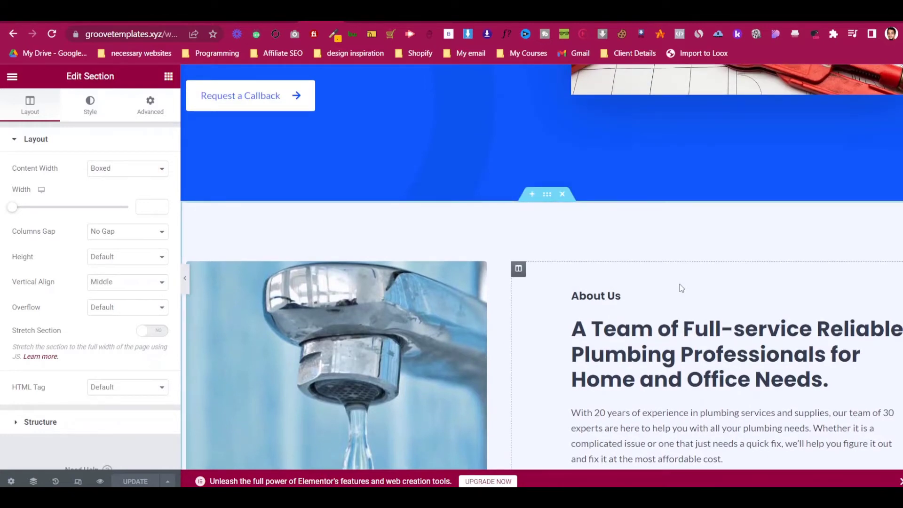
{"action": "scroll", "coordinate": [681, 288], "scroll_direction": "up", "scroll_amount": 5}
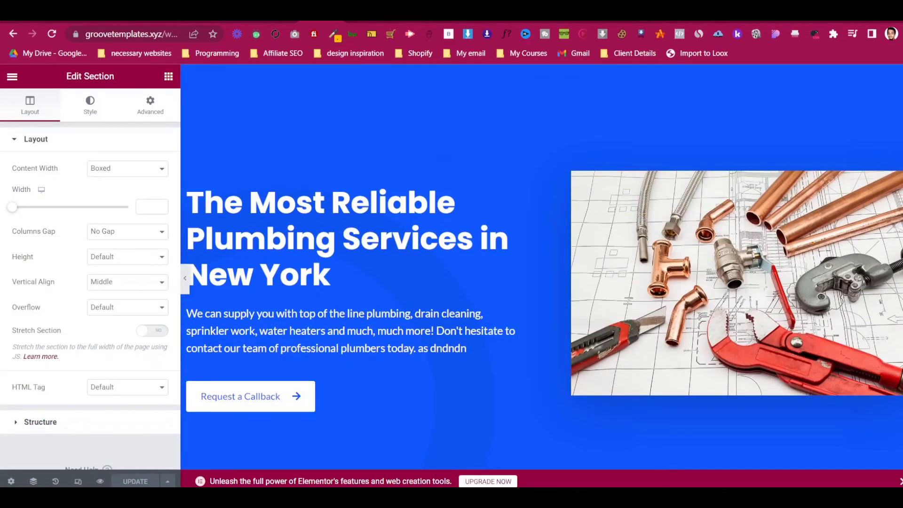
{"action": "left_click", "coordinate": [100, 480]}
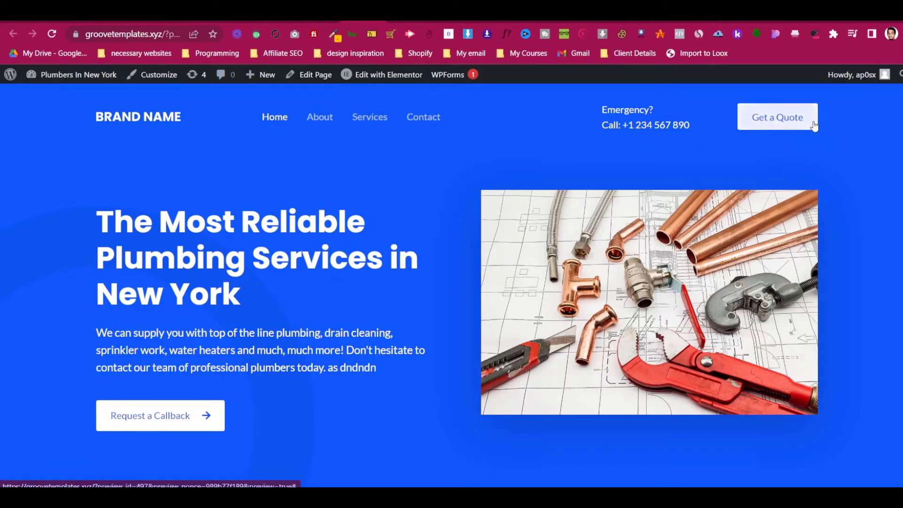
{"action": "left_click", "coordinate": [389, 75]}
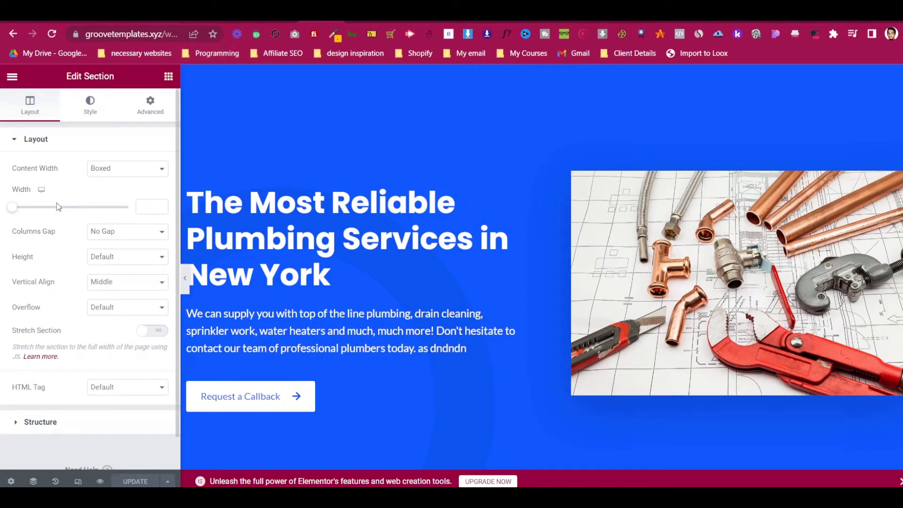
- Toggle the Elementor menu and take a screenshot of the editor panel
{"action": "left_click", "coordinate": [9, 79]}
{"action": "left_click", "coordinate": [13, 77]}
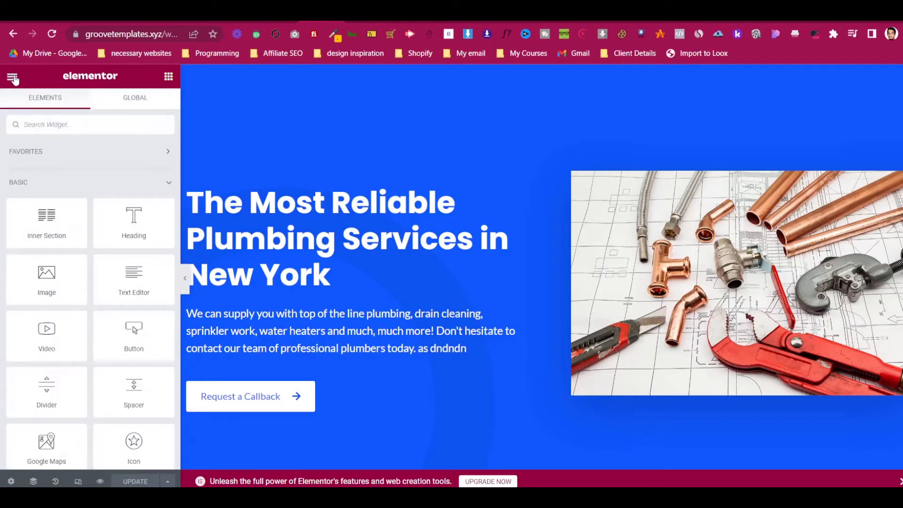
{"action": "key", "text": "Print"}
{"action": "left_click_drag", "start_coordinate": [1, 57], "coordinate": [202, 197]}
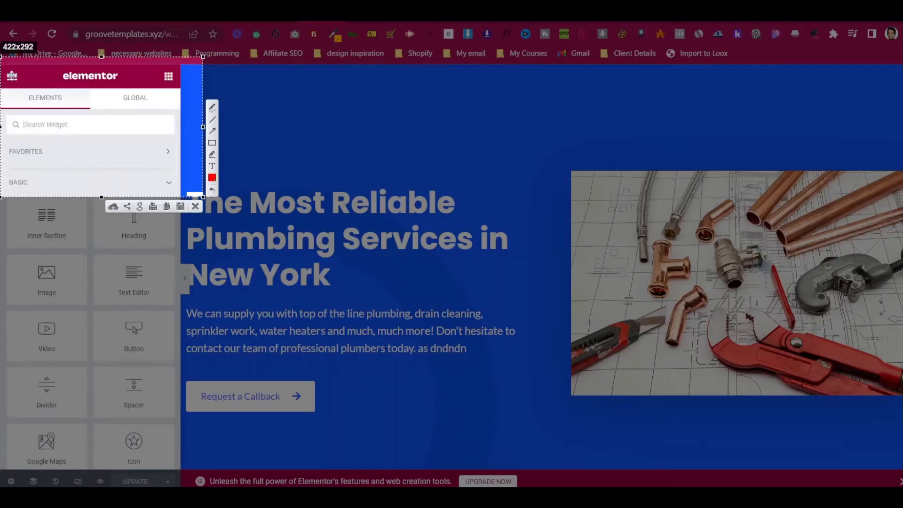
{"action": "left_click_drag", "start_coordinate": [2, 60], "coordinate": [46, 99]}
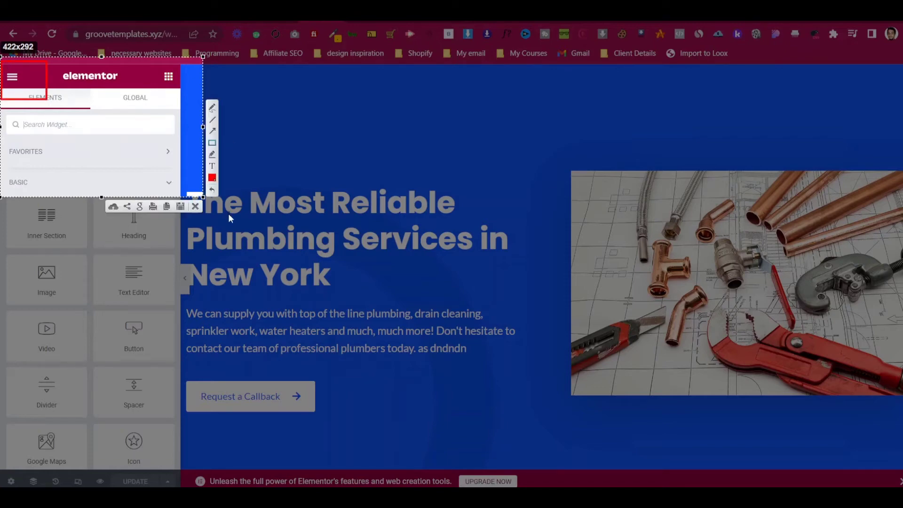
{"action": "left_click", "coordinate": [194, 207]}
- Set the editor's Exit To destination to WP Dashboard and apply it
{"action": "left_click", "coordinate": [12, 76]}
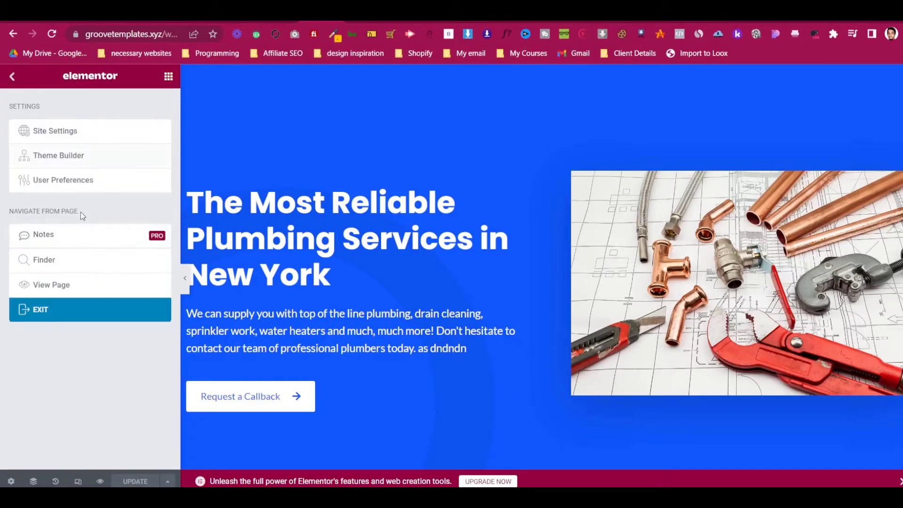
{"action": "left_click", "coordinate": [111, 311]}
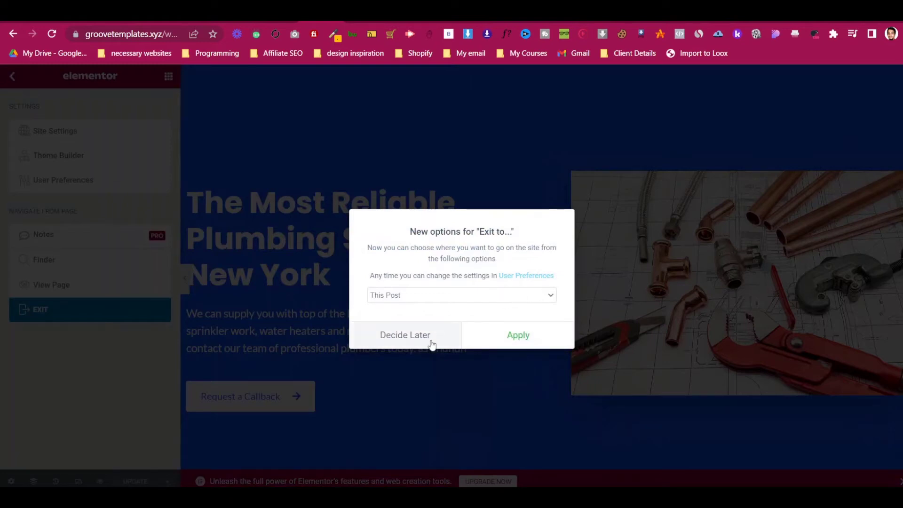
{"action": "left_click", "coordinate": [443, 296]}
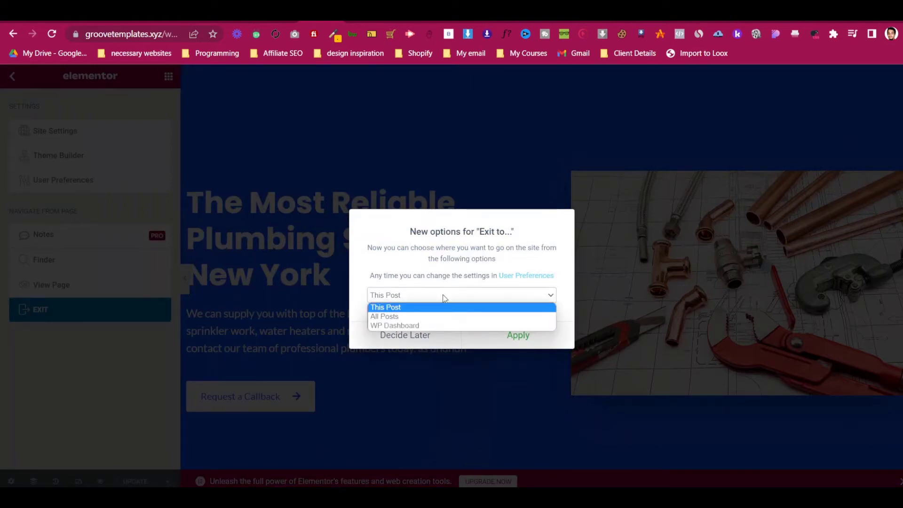
{"action": "left_click", "coordinate": [444, 326]}
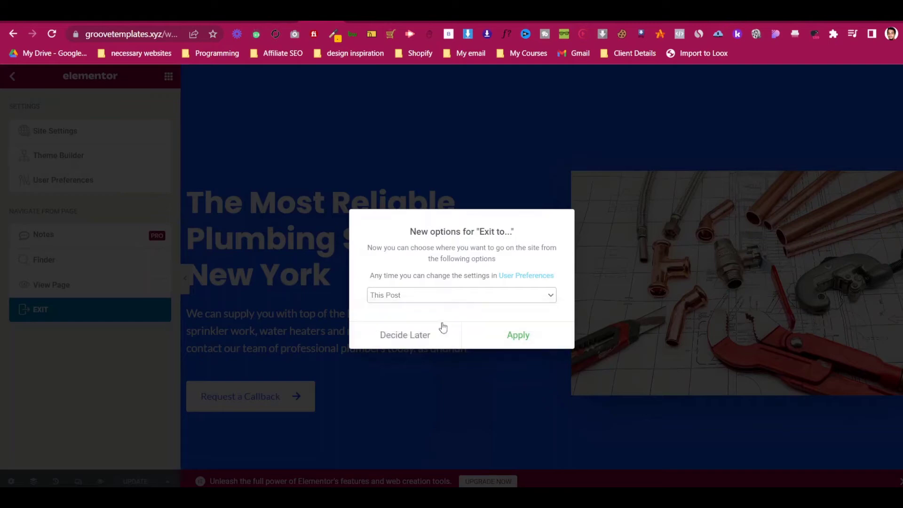
{"action": "left_click", "coordinate": [493, 335]}
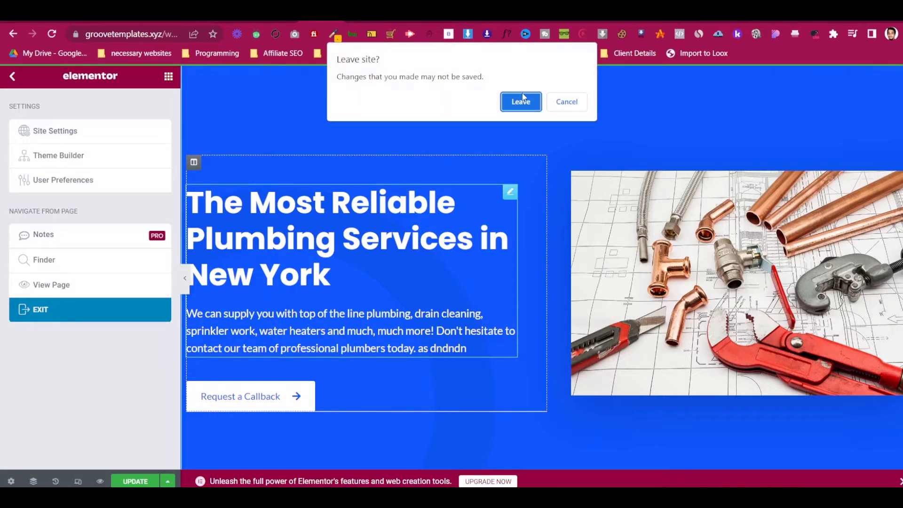
- Cancel the Leave site prompt, save the page with UPDATE, and exit to the Dashboard
{"action": "left_click", "coordinate": [559, 107]}
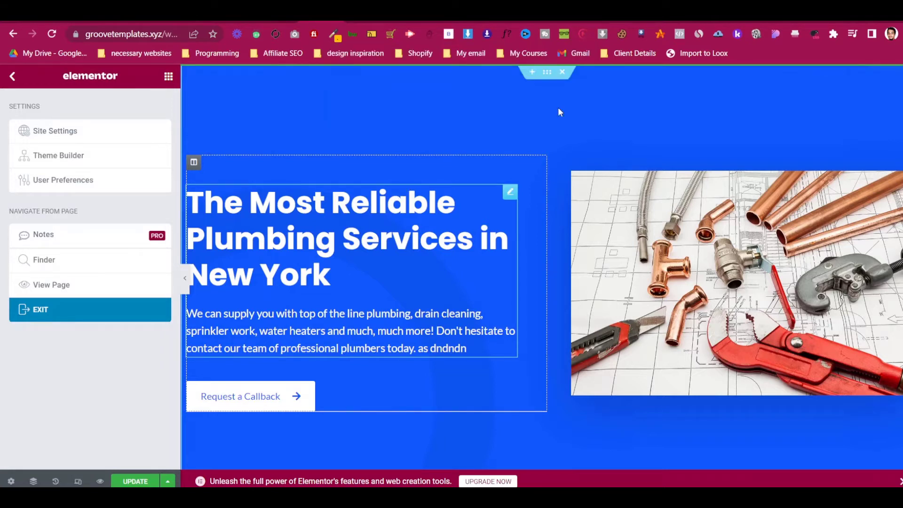
{"action": "left_click", "coordinate": [145, 480]}
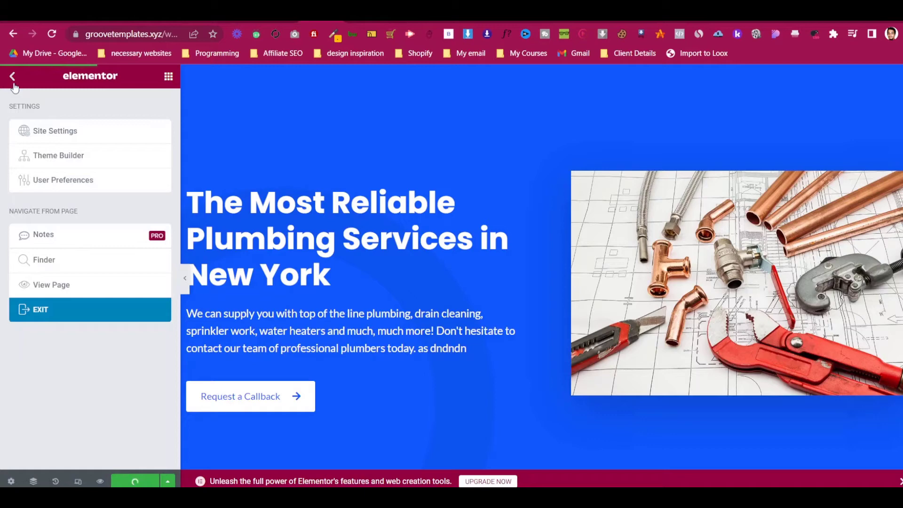
{"action": "left_click", "coordinate": [105, 309]}
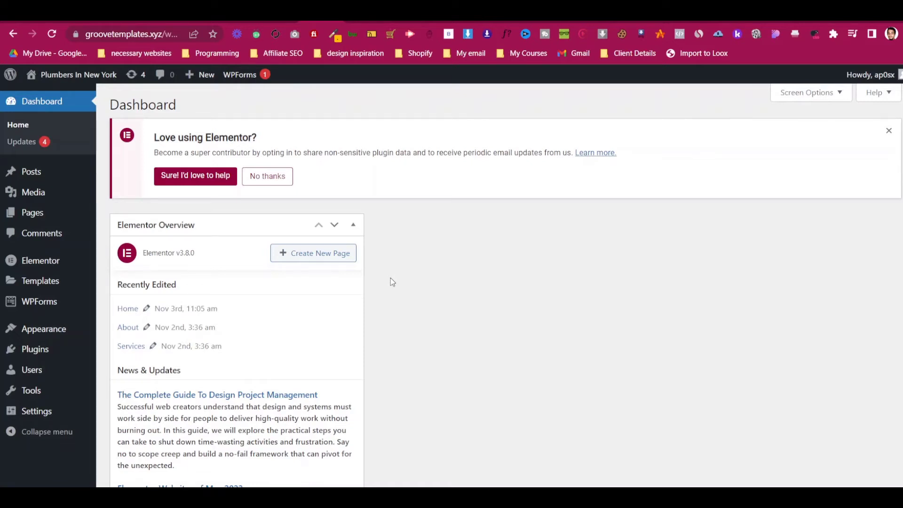
- Scroll through the live plumbing site in its tab to review every section
{"action": "left_click", "coordinate": [356, 16]}
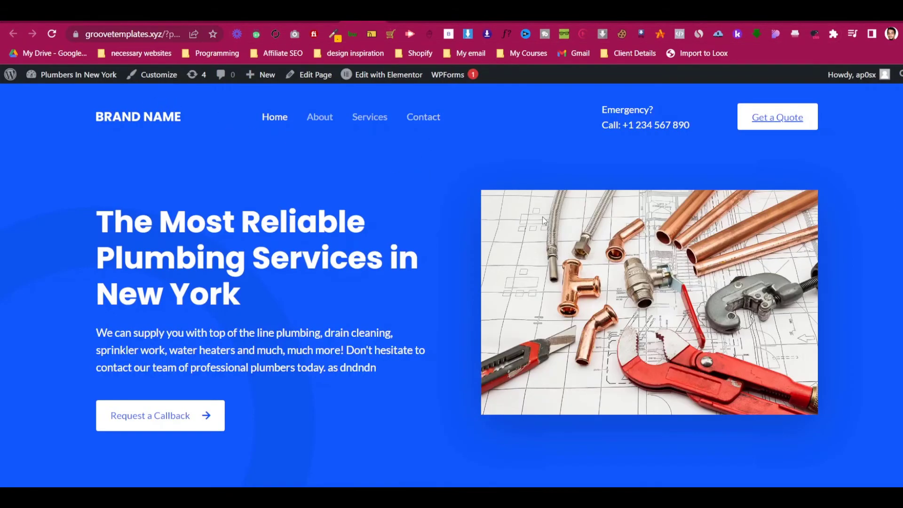
{"action": "scroll", "coordinate": [452, 286], "scroll_direction": "down", "scroll_amount": 20}
{"action": "scroll", "coordinate": [451, 286], "scroll_direction": "up", "scroll_amount": 10}
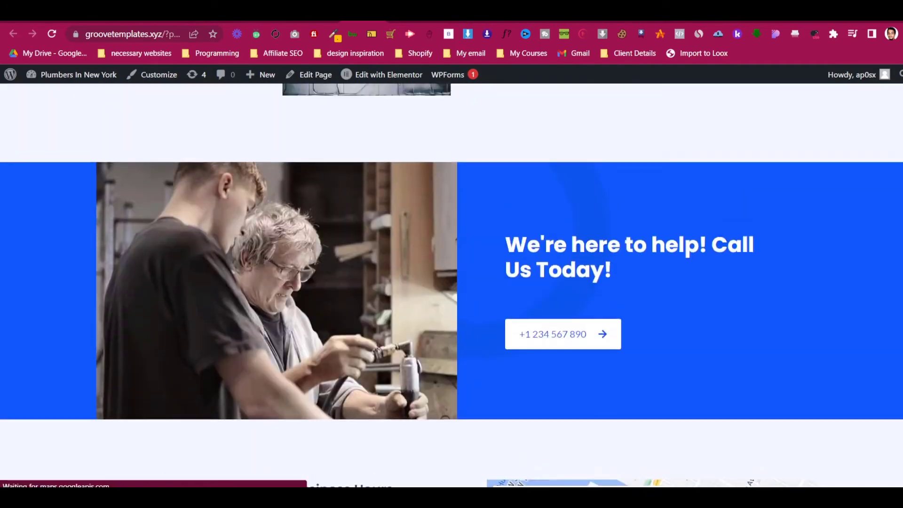
{"action": "scroll", "coordinate": [451, 286], "scroll_direction": "up", "scroll_amount": 15}
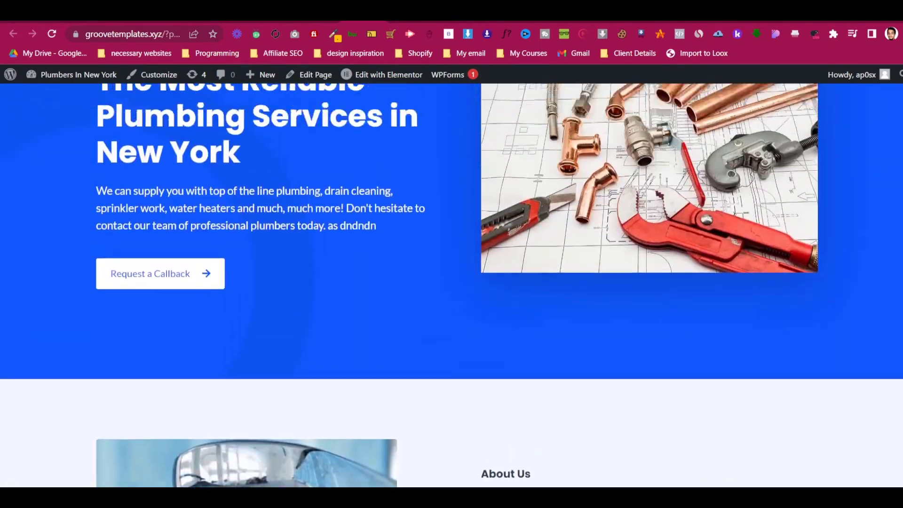
{"action": "scroll", "coordinate": [452, 285], "scroll_direction": "down", "scroll_amount": 20}
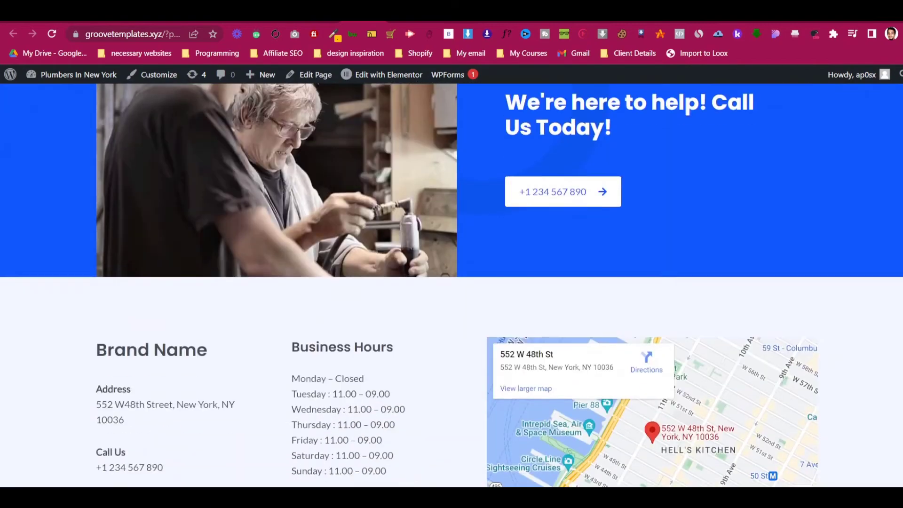
{"action": "scroll", "coordinate": [452, 285], "scroll_direction": "up", "scroll_amount": 10}
{"action": "scroll", "coordinate": [451, 285], "scroll_direction": "down", "scroll_amount": 8}
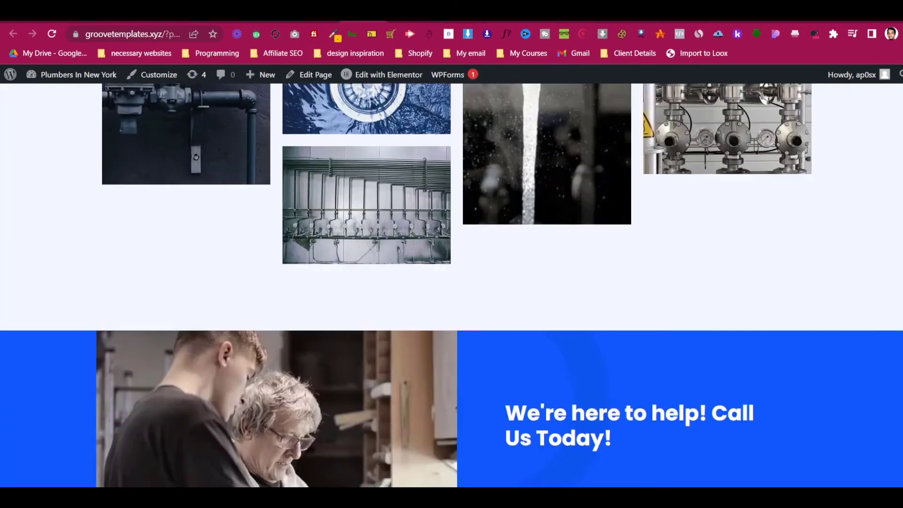
{"action": "scroll", "coordinate": [452, 285], "scroll_direction": "down", "scroll_amount": 1}
{"action": "scroll", "coordinate": [452, 286], "scroll_direction": "up", "scroll_amount": 15}
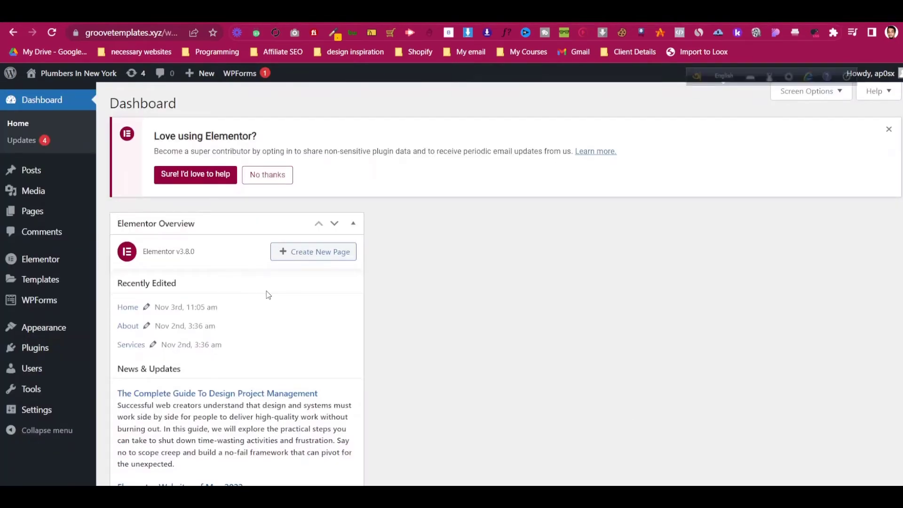
- Launch the Customizer for the active Astra theme from Appearance > Themes
{"action": "mouse_move", "coordinate": [67, 328]}
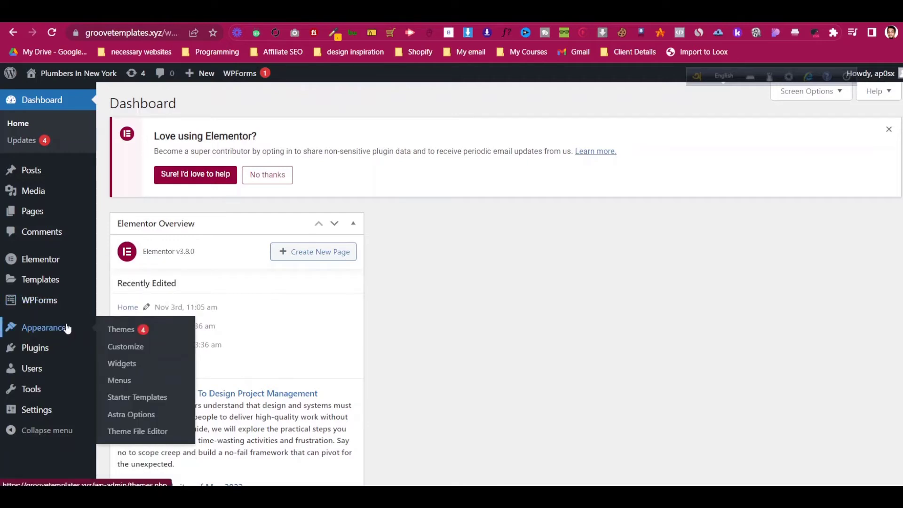
{"action": "left_click", "coordinate": [111, 332]}
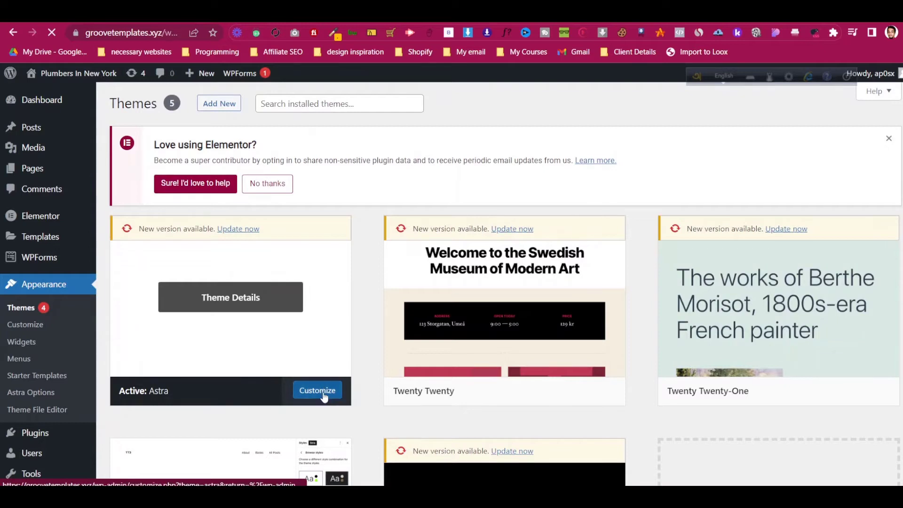
{"action": "left_click", "coordinate": [324, 397]}
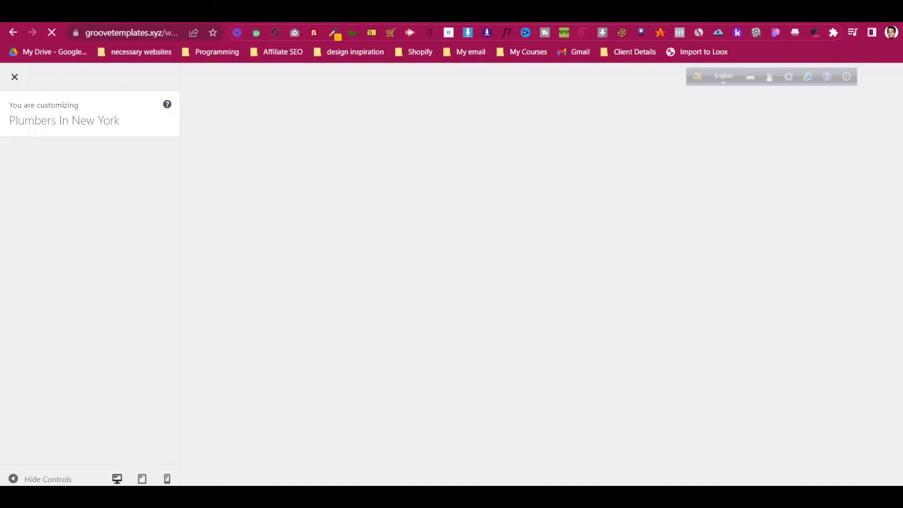
{"action": "left_click", "coordinate": [633, 496]}
{"action": "left_click", "coordinate": [634, 358]}
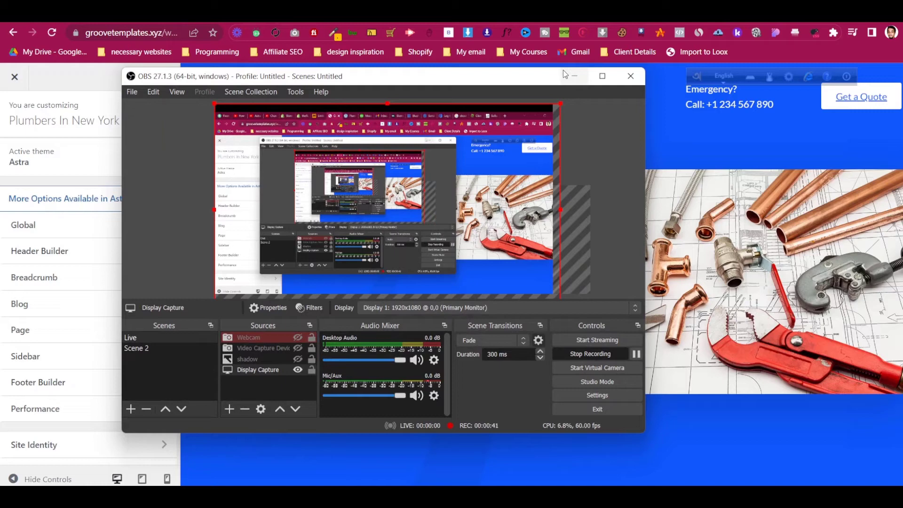
{"action": "left_click", "coordinate": [572, 76]}
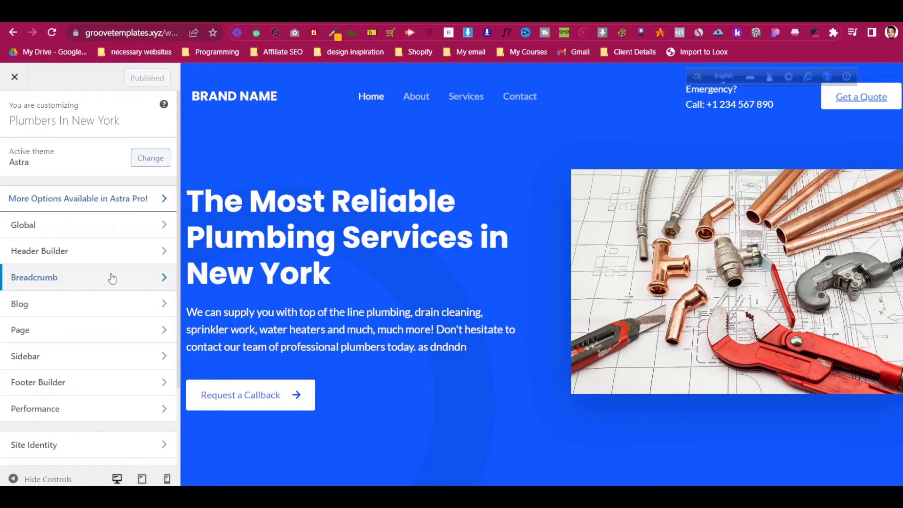
- In the Header Builder, delete the HTML 2 emergency call block and move Primary Menu to the middle column
{"action": "left_click", "coordinate": [101, 252]}
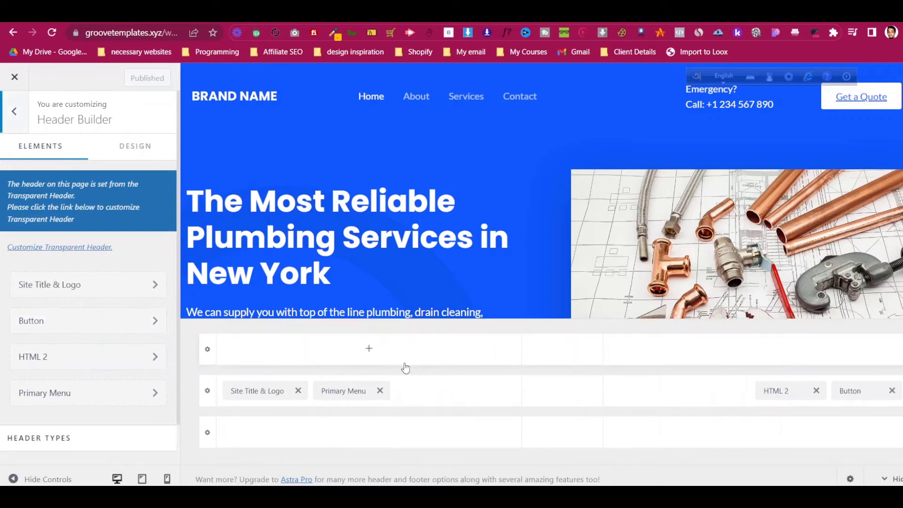
{"action": "scroll", "coordinate": [100, 375], "scroll_direction": "down", "scroll_amount": 1}
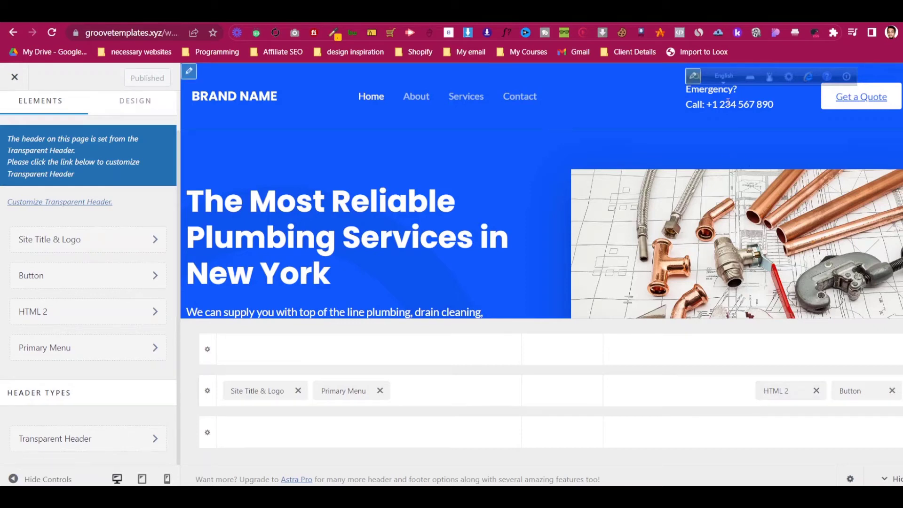
{"action": "left_click_drag", "start_coordinate": [699, 80], "coordinate": [671, 47]}
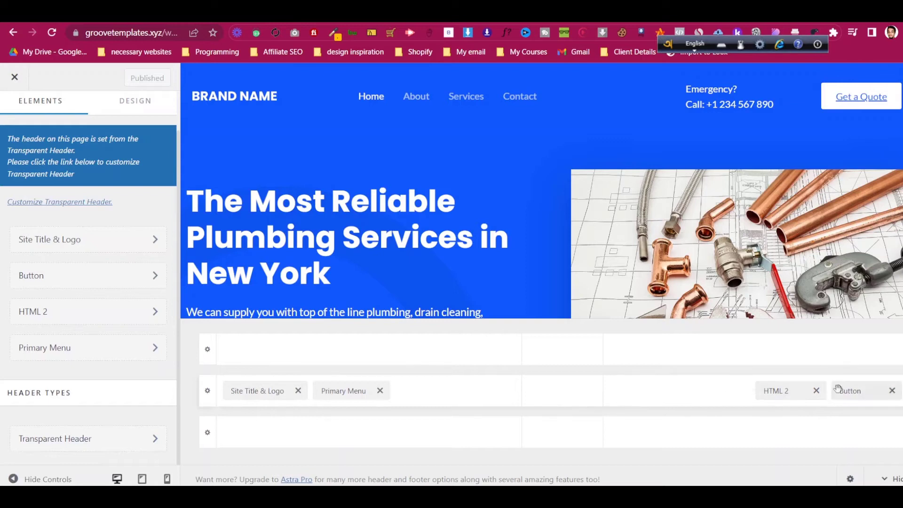
{"action": "left_click", "coordinate": [815, 391]}
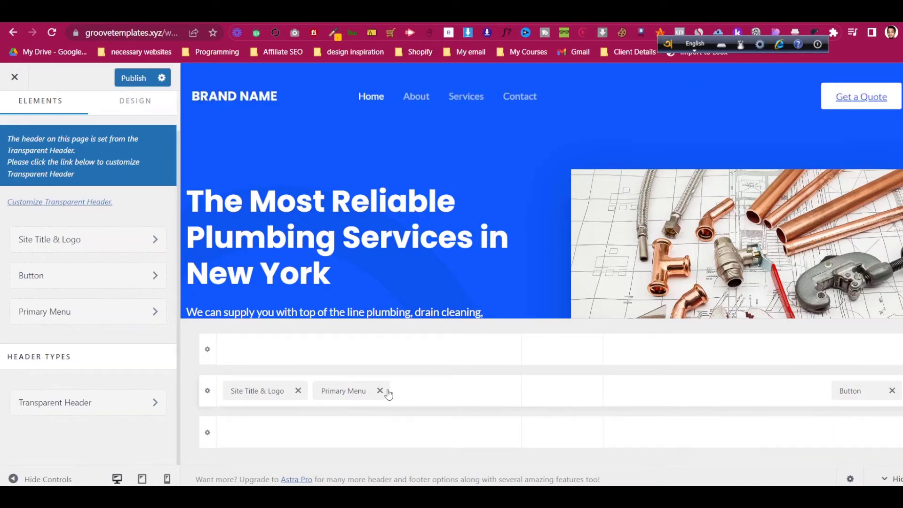
{"action": "left_click_drag", "start_coordinate": [346, 390], "coordinate": [554, 398]}
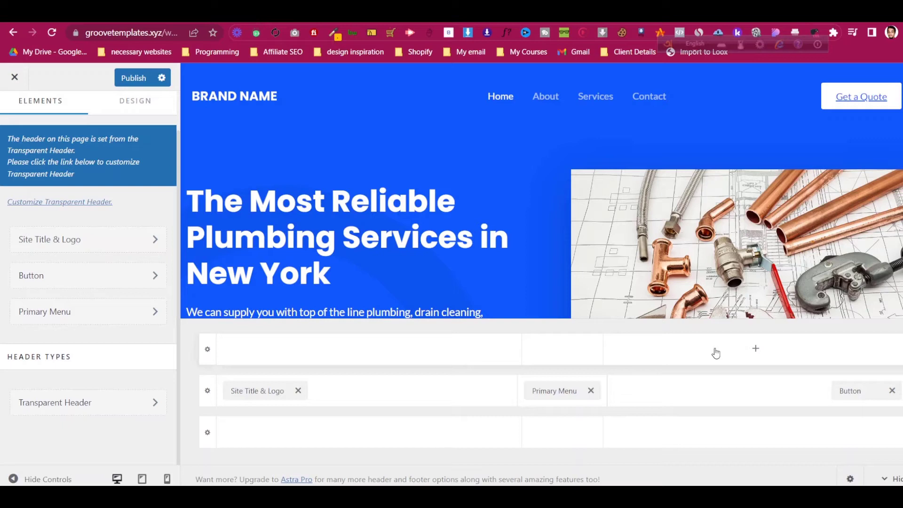
- Inspect the Get a Quote button's link and styling settings in the Header Builder
{"action": "left_click", "coordinate": [128, 278]}
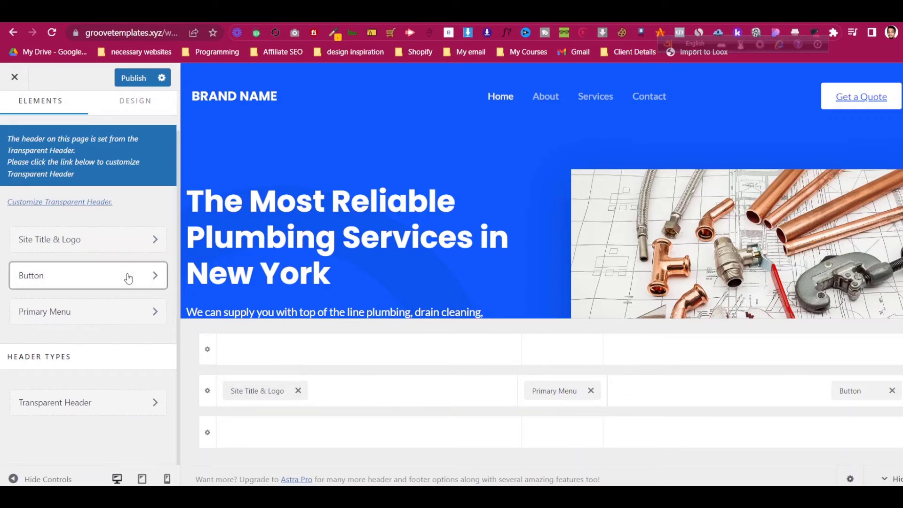
{"action": "left_click", "coordinate": [51, 290]}
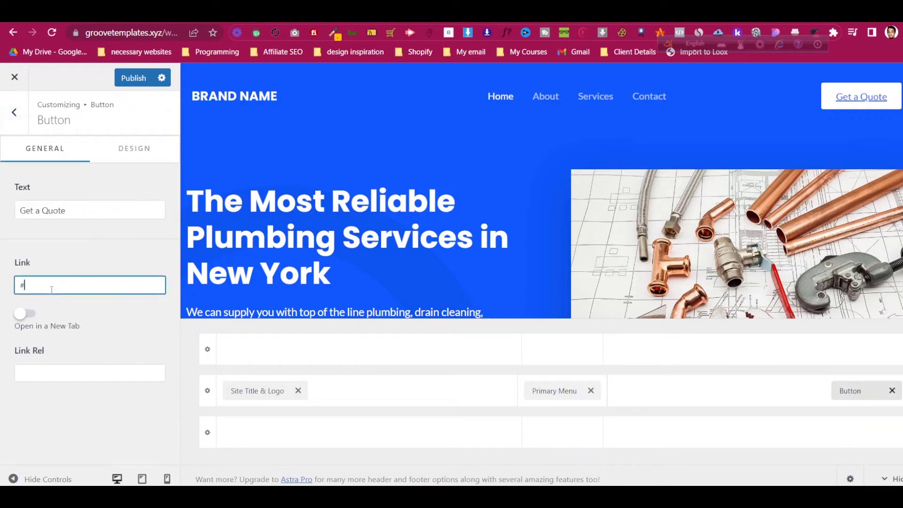
{"action": "left_click", "coordinate": [133, 149]}
{"action": "left_click", "coordinate": [14, 112]}
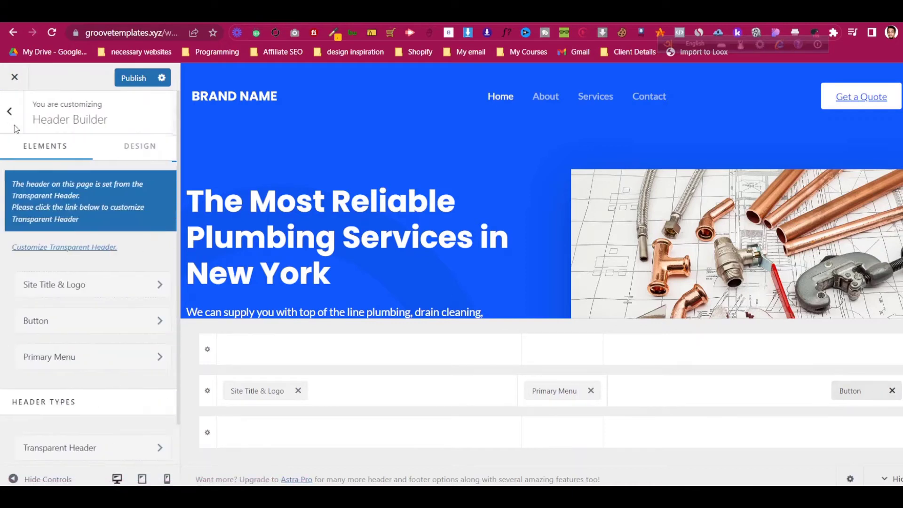
- Open the Contact page in a new tab and copy its address
{"action": "right_click", "coordinate": [660, 102]}
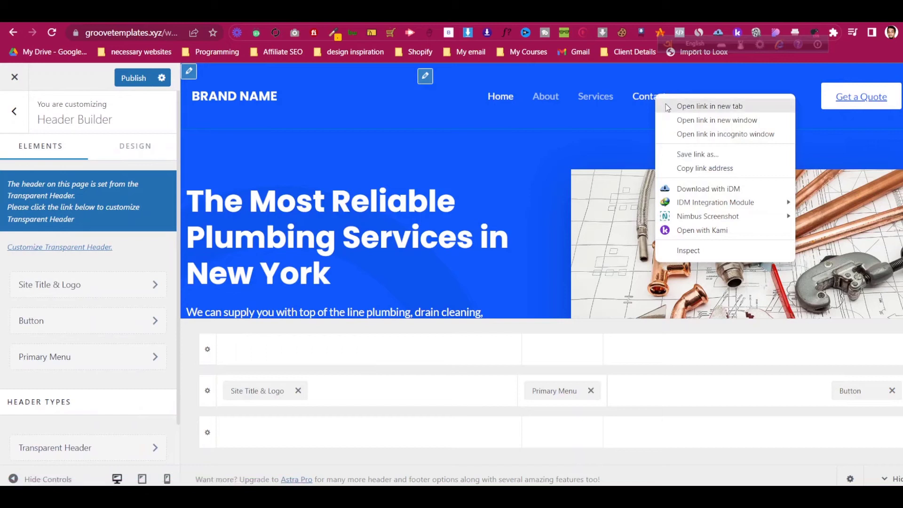
{"action": "left_click", "coordinate": [665, 104]}
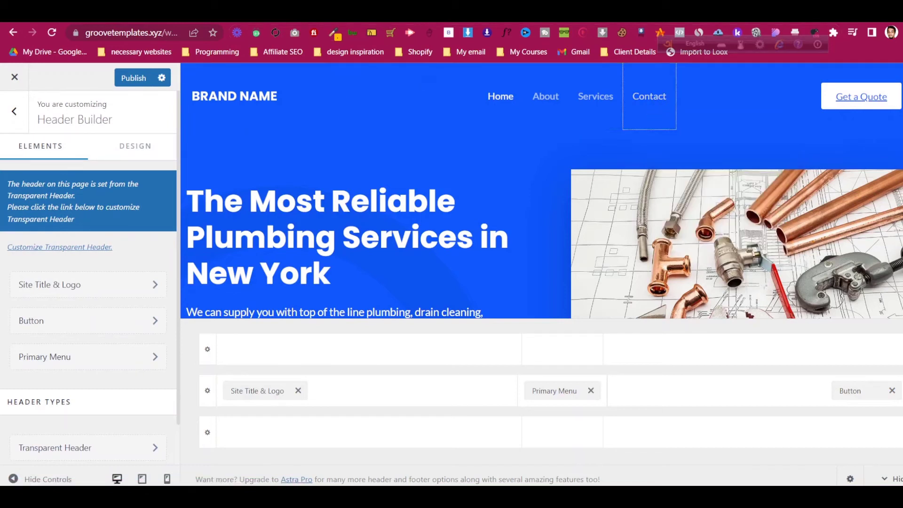
{"action": "left_click", "coordinate": [239, 12]}
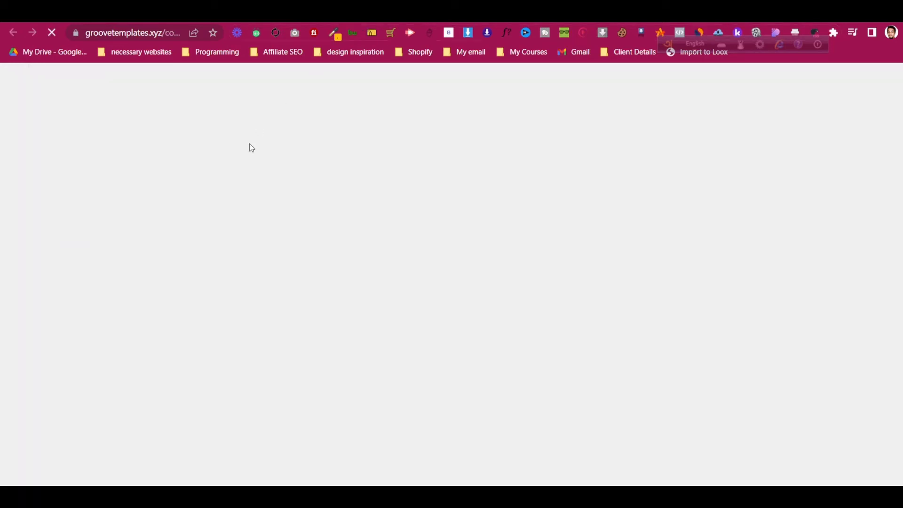
{"action": "right_click", "coordinate": [151, 34]}
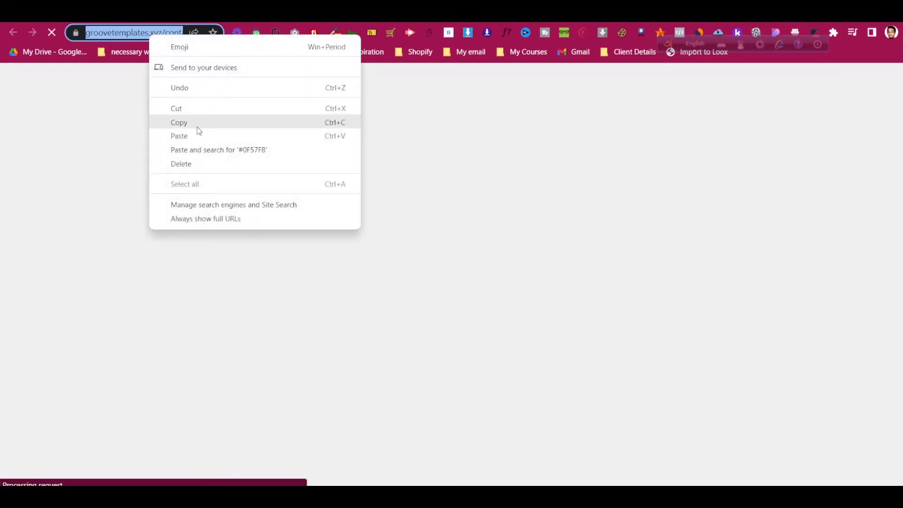
{"action": "left_click", "coordinate": [196, 126]}
{"action": "right_click", "coordinate": [165, 35]}
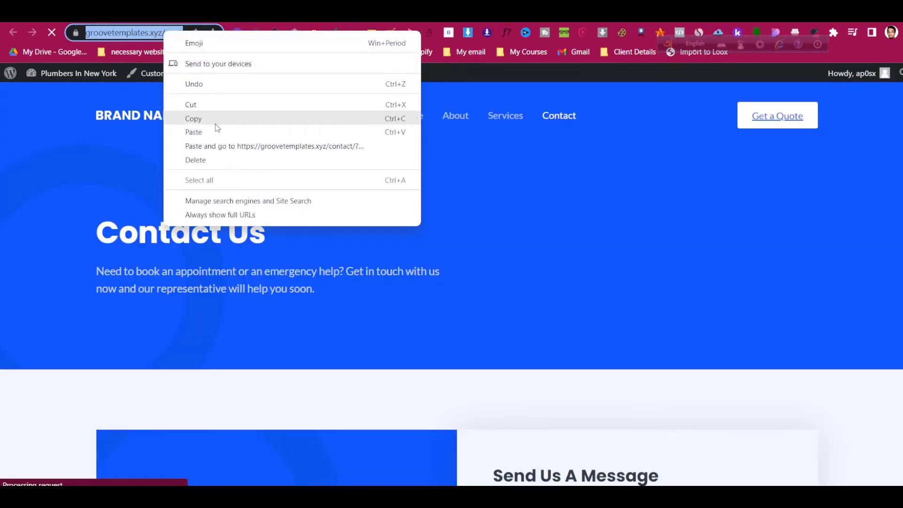
{"action": "left_click", "coordinate": [215, 121]}
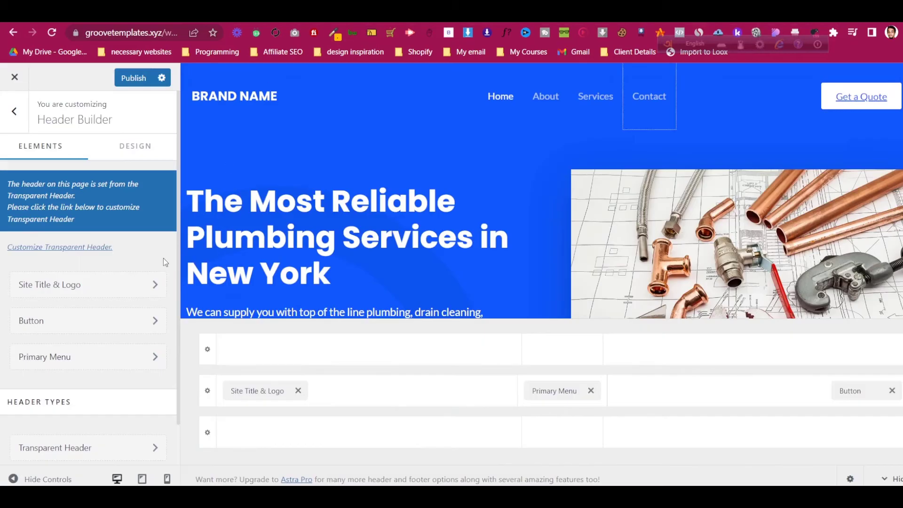
{"action": "left_click", "coordinate": [90, 317]}
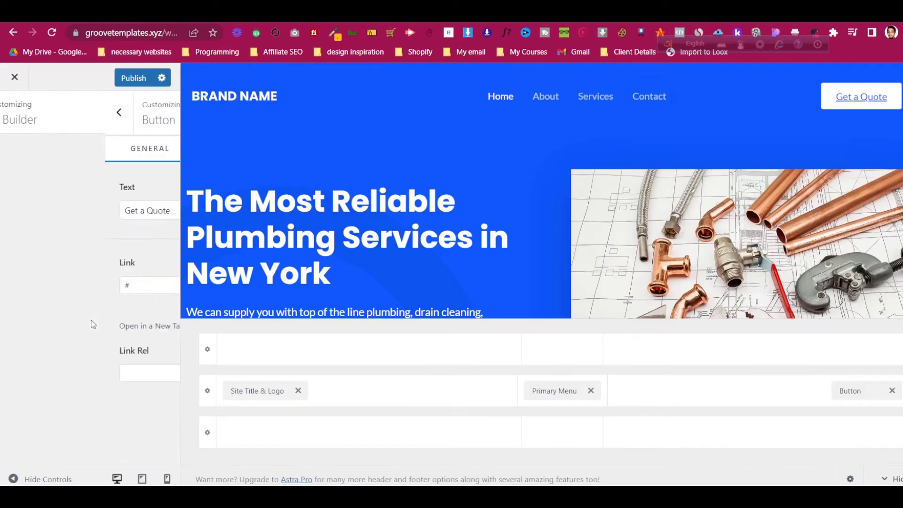
{"action": "left_click", "coordinate": [81, 285]}
{"action": "double_click", "coordinate": [82, 285]}
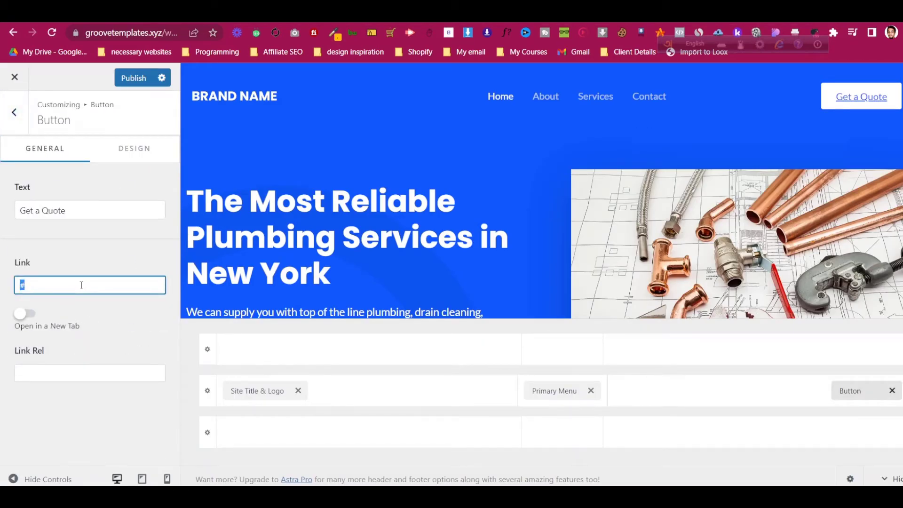
{"action": "key", "text": "BackSpace"}
{"action": "key", "text": "ctrl+v"}
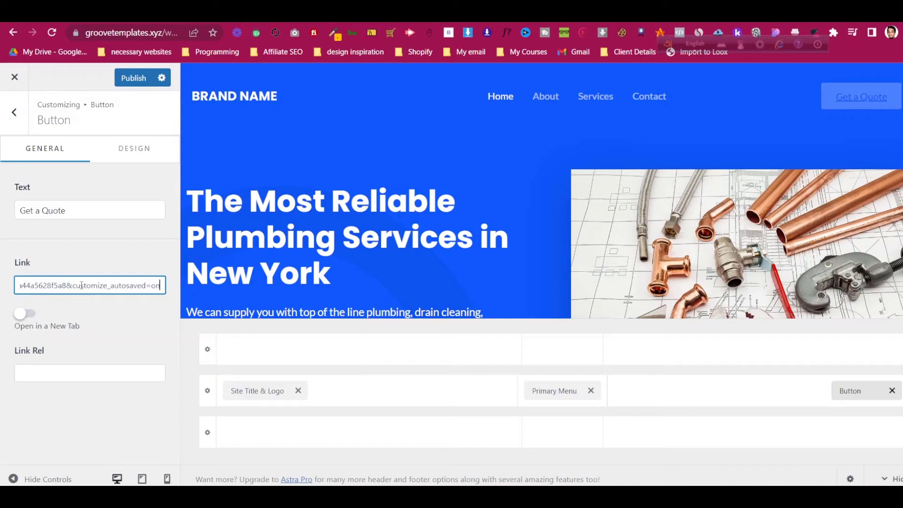
{"action": "left_click", "coordinate": [95, 263]}
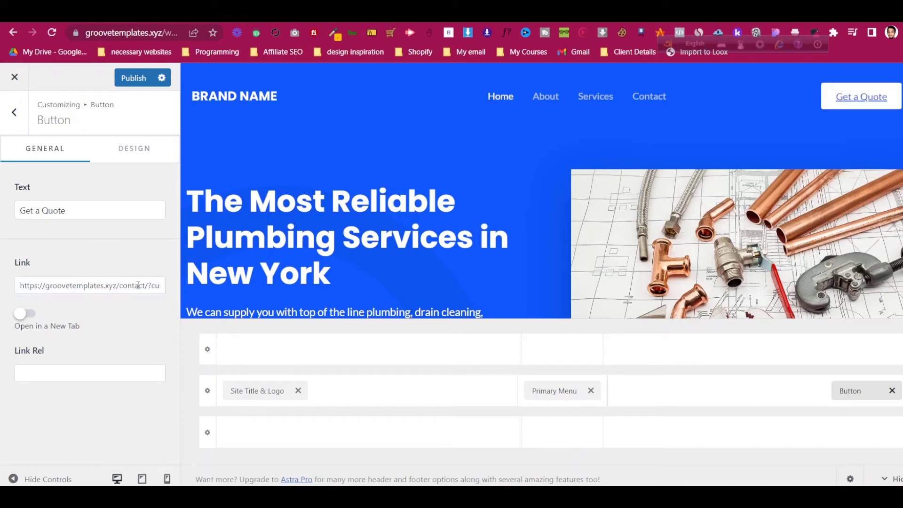
{"action": "left_click_drag", "start_coordinate": [143, 287], "coordinate": [263, 289]}
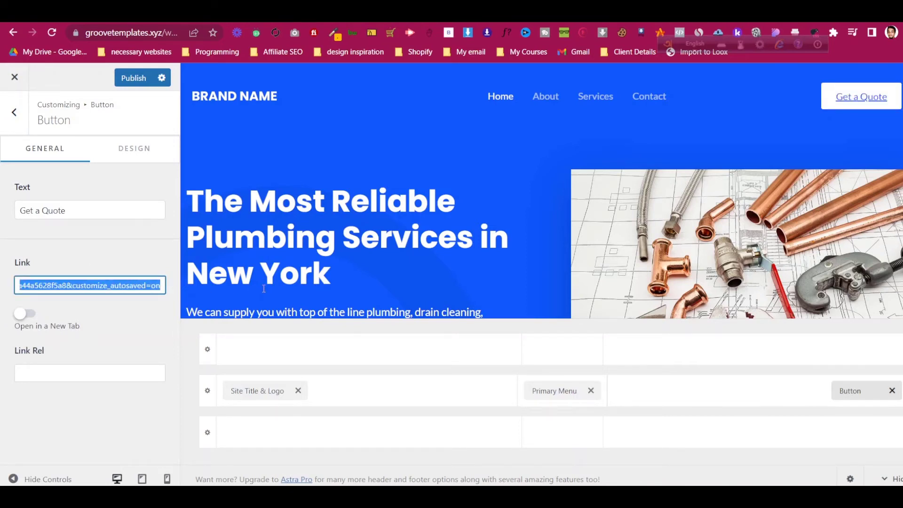
{"action": "key", "text": "BackSpace"}
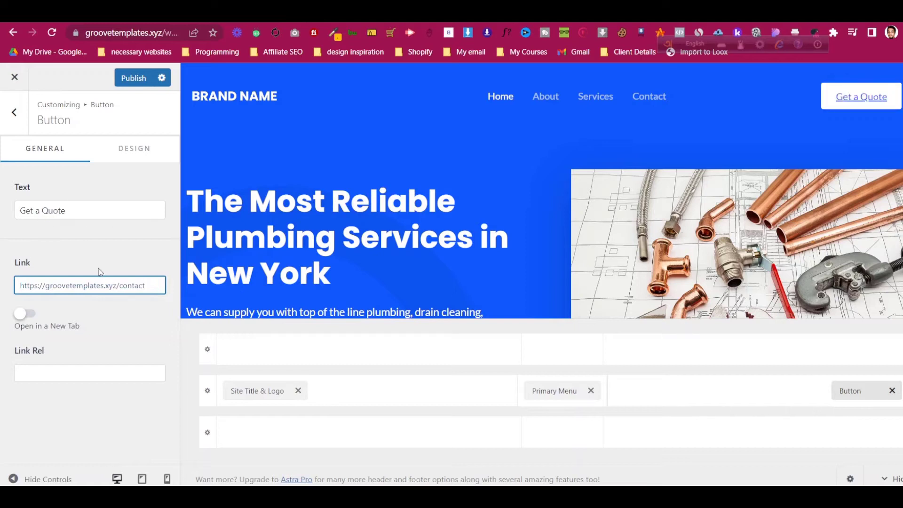
{"action": "left_click", "coordinate": [102, 267]}
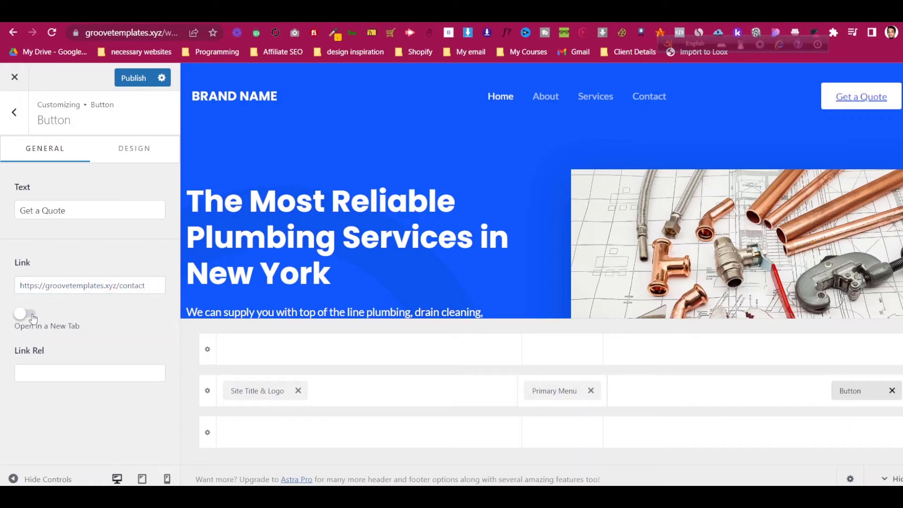
{"action": "left_click", "coordinate": [16, 121]}
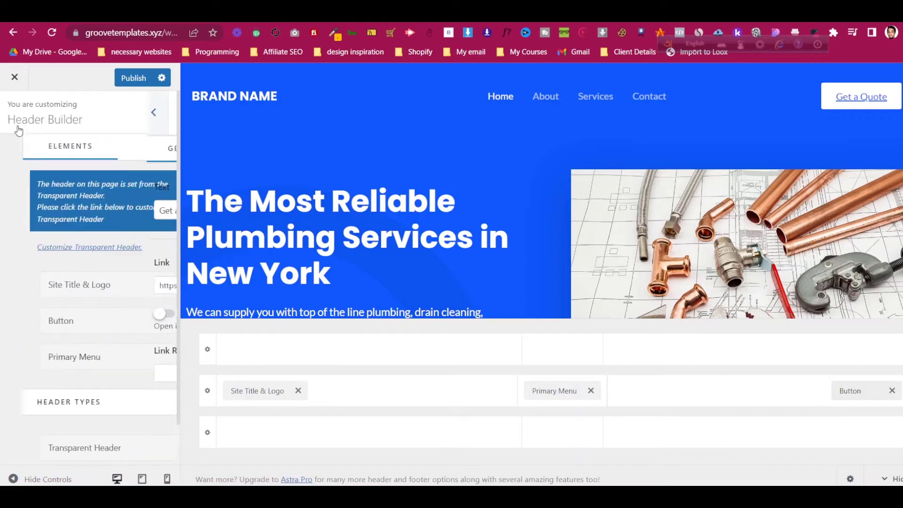
- Look over the Primary Menu element's settings in the Header Builder
{"action": "left_click", "coordinate": [87, 363]}
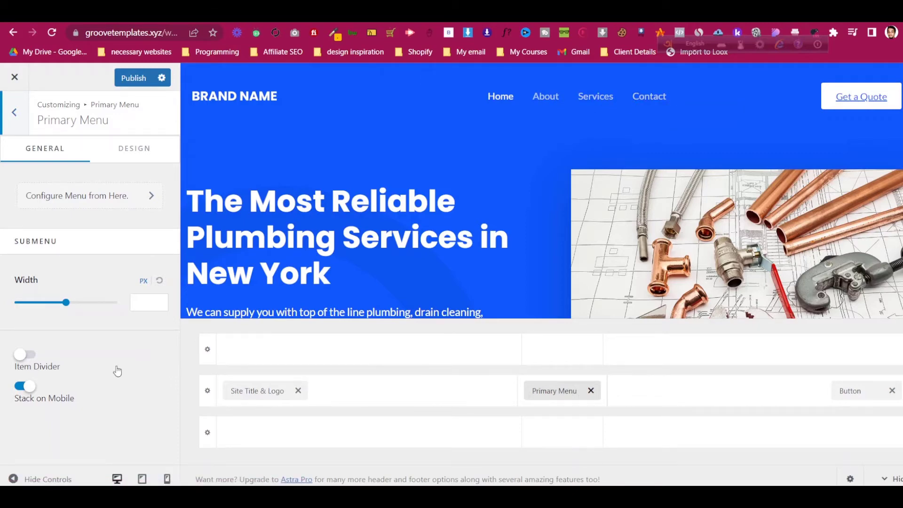
{"action": "scroll", "coordinate": [646, 122], "scroll_direction": "down", "scroll_amount": 7}
{"action": "scroll", "coordinate": [645, 125], "scroll_direction": "up", "scroll_amount": 7}
{"action": "left_click", "coordinate": [15, 112]}
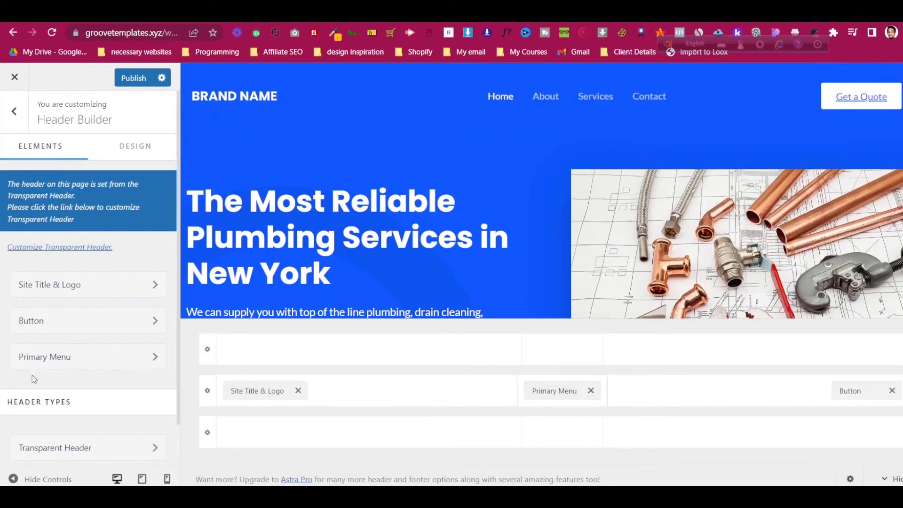
- Review the transparent header's general and style options, then back out to the main Customizer list
{"action": "left_click", "coordinate": [73, 401]}
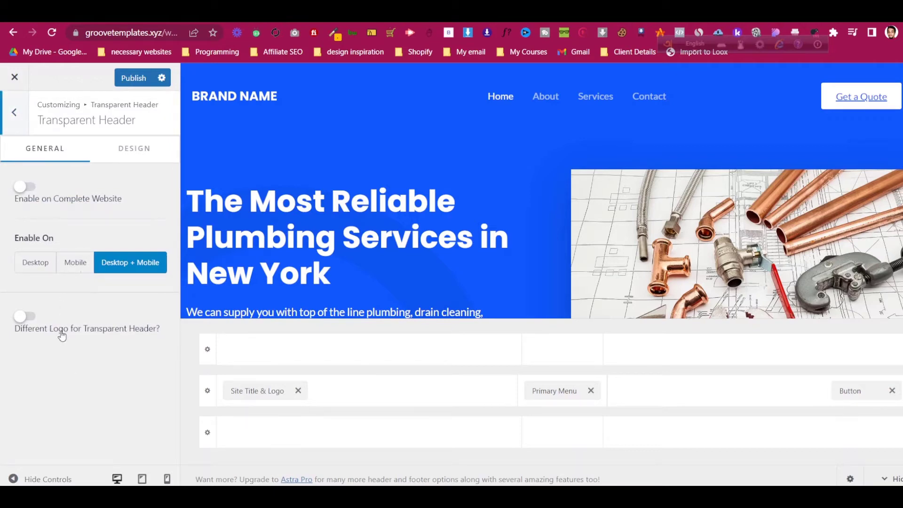
{"action": "scroll", "coordinate": [422, 158], "scroll_direction": "down", "scroll_amount": 4}
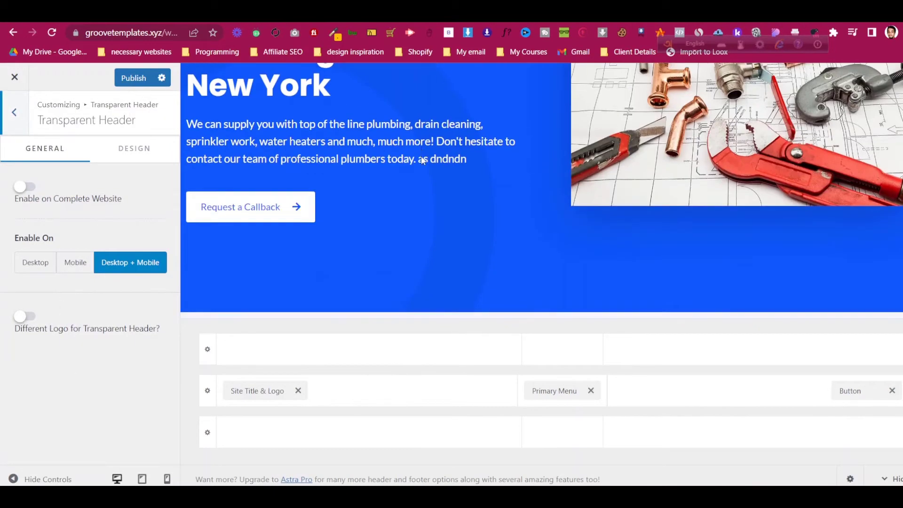
{"action": "scroll", "coordinate": [424, 161], "scroll_direction": "up", "scroll_amount": 4}
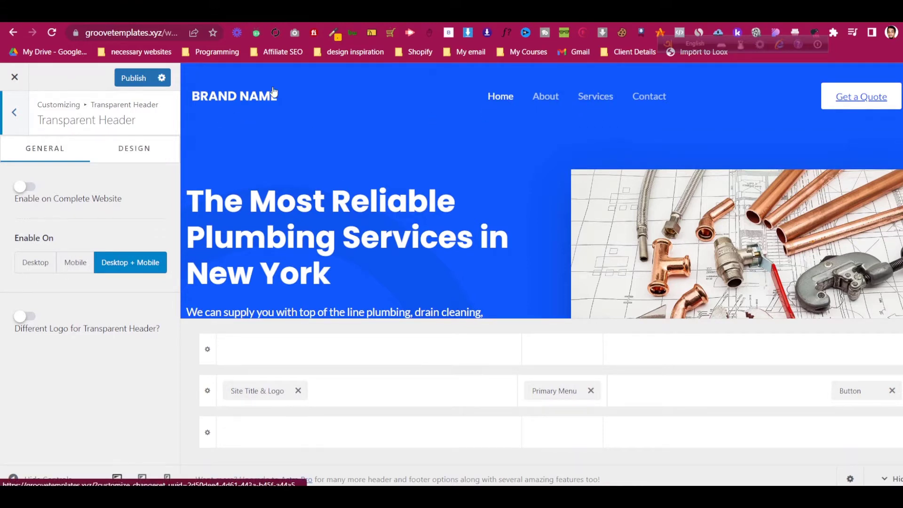
{"action": "left_click", "coordinate": [110, 151]}
{"action": "left_click", "coordinate": [72, 154]}
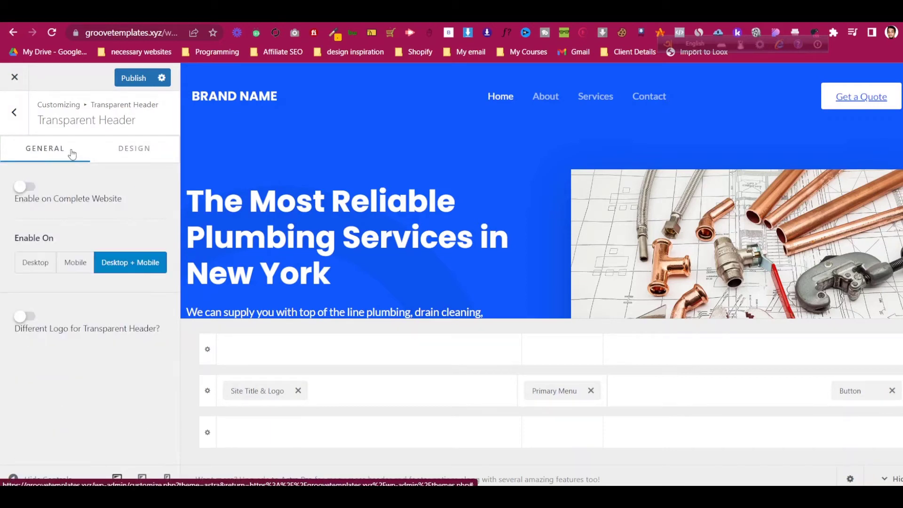
{"action": "left_click", "coordinate": [15, 114]}
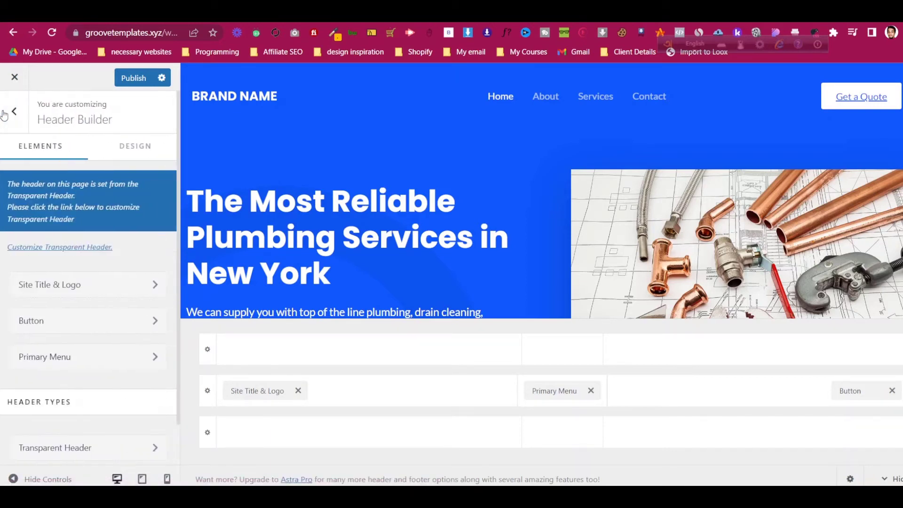
{"action": "left_click", "coordinate": [14, 114]}
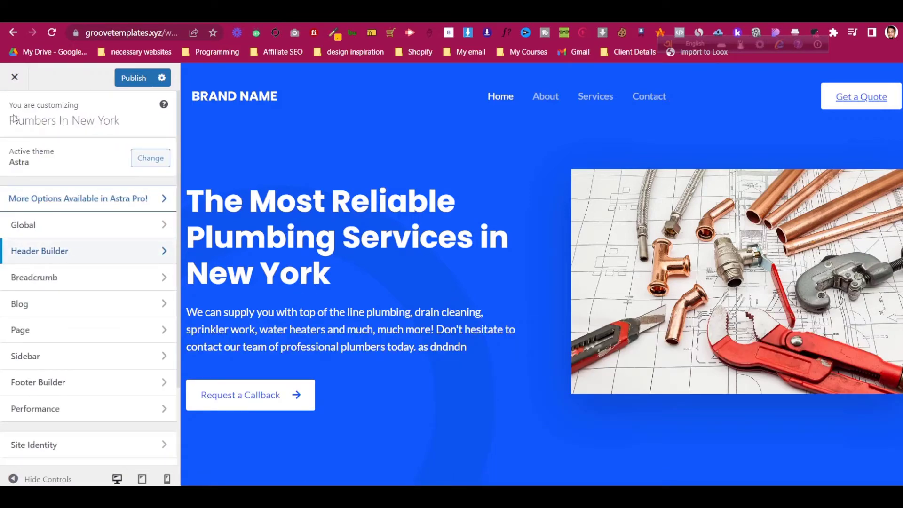
{"action": "scroll", "coordinate": [93, 374], "scroll_direction": "down", "scroll_amount": 2}
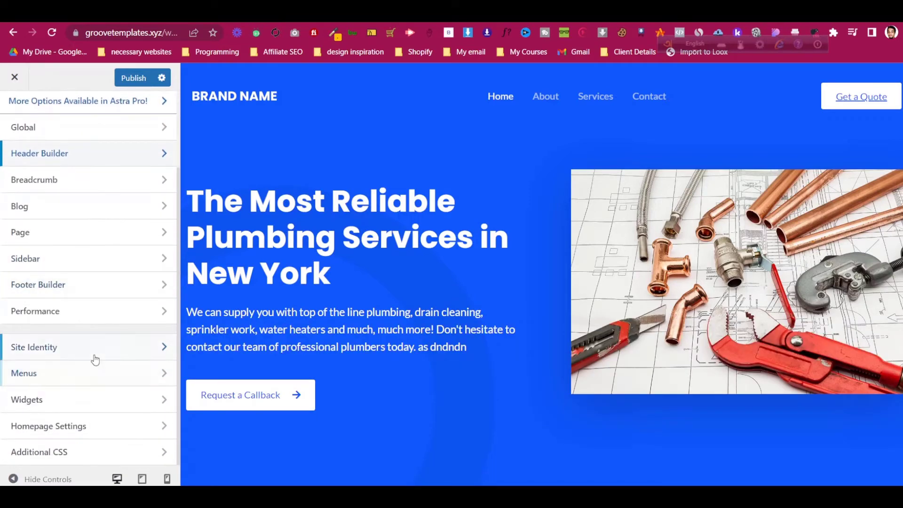
- In Site Identity, replace the BRAND NAME logo with uploaded Logo-Plumble-1.png, skipping cropping
{"action": "left_click", "coordinate": [125, 343]}
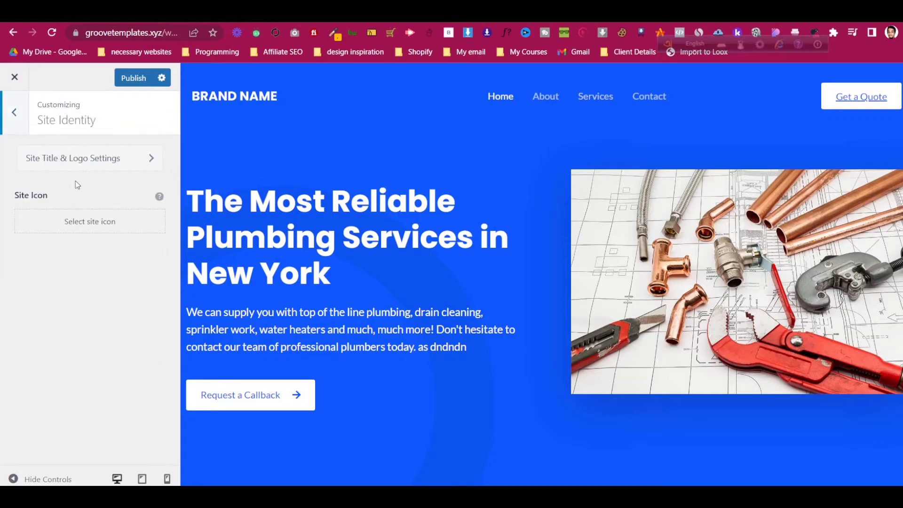
{"action": "left_click", "coordinate": [78, 162]}
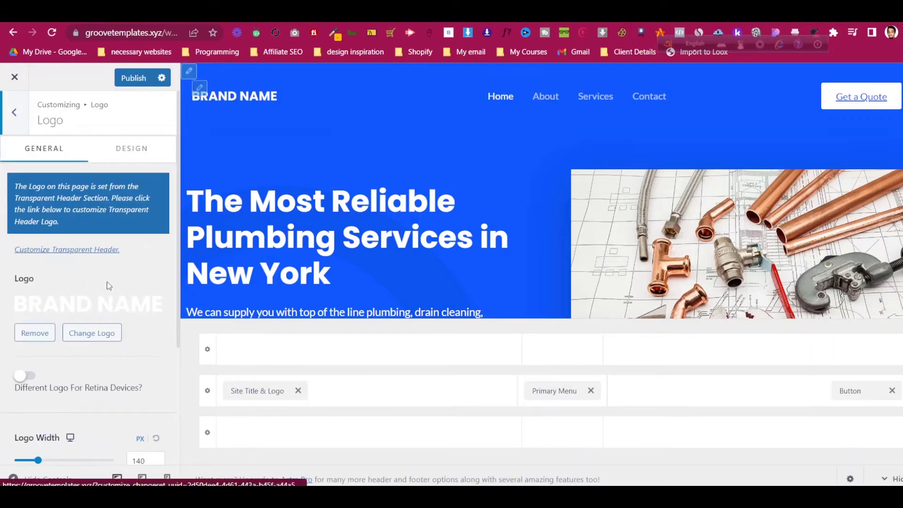
{"action": "left_click", "coordinate": [38, 331]}
{"action": "left_click", "coordinate": [79, 306]}
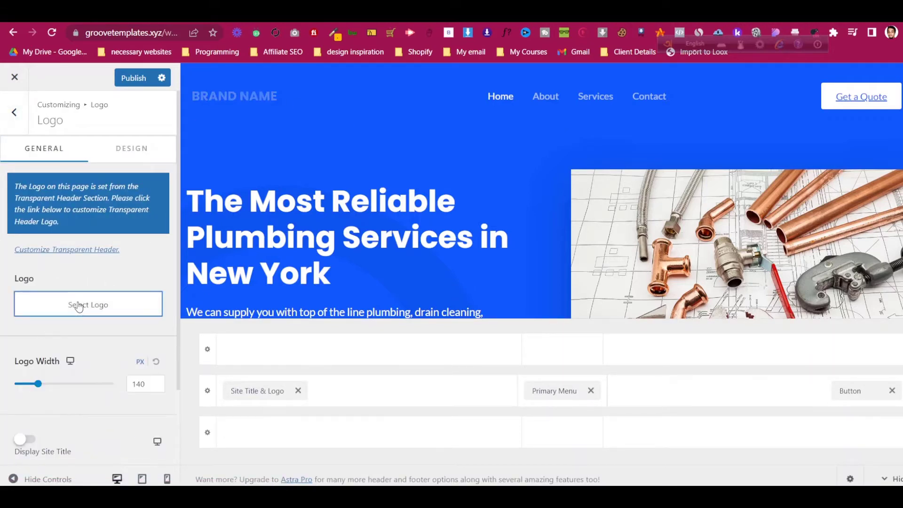
{"action": "left_click", "coordinate": [54, 126]}
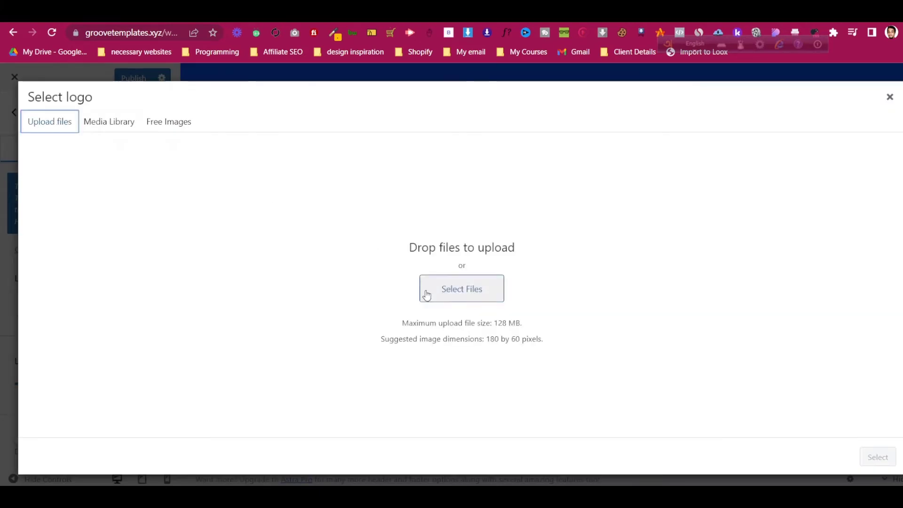
{"action": "left_click", "coordinate": [449, 294]}
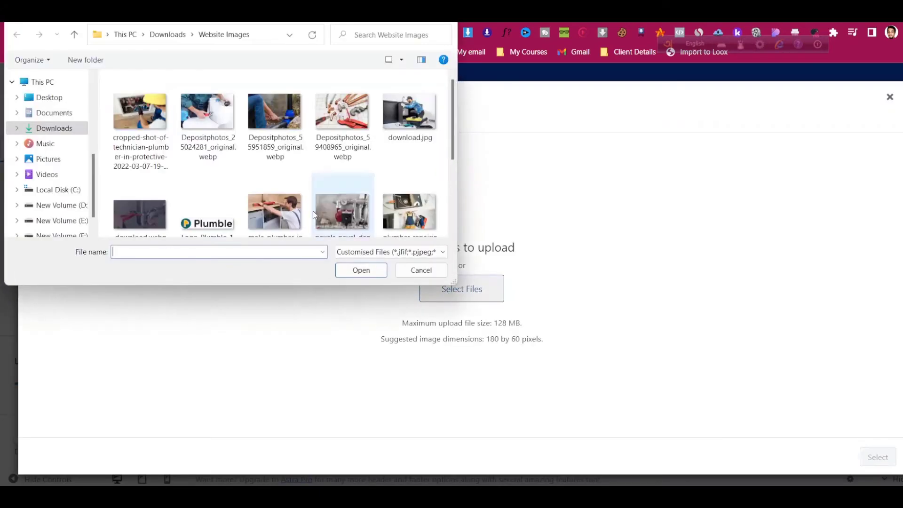
{"action": "scroll", "coordinate": [310, 188], "scroll_direction": "down", "scroll_amount": 3}
{"action": "left_click", "coordinate": [222, 116]}
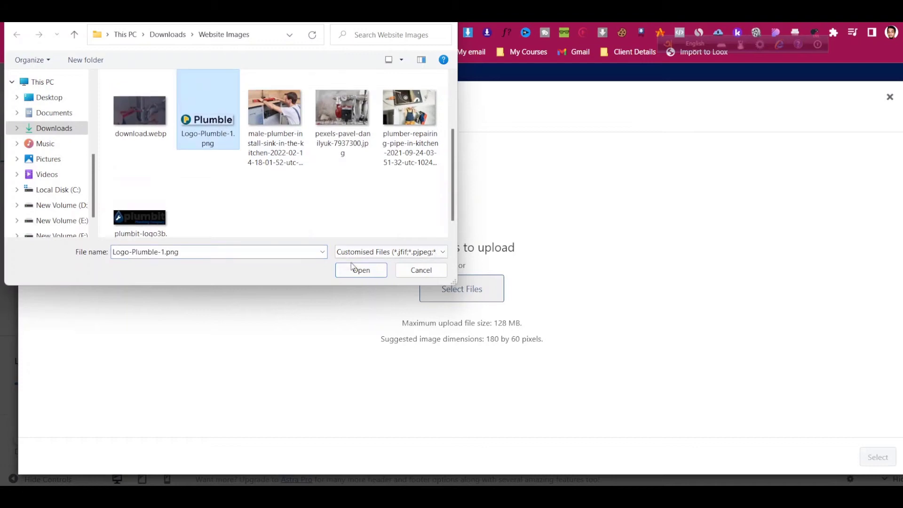
{"action": "left_click", "coordinate": [359, 269]}
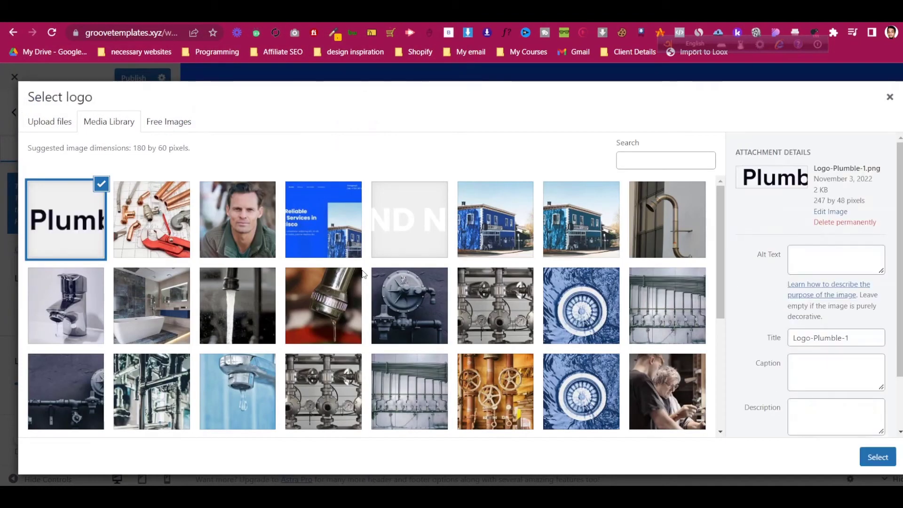
{"action": "left_click", "coordinate": [877, 461]}
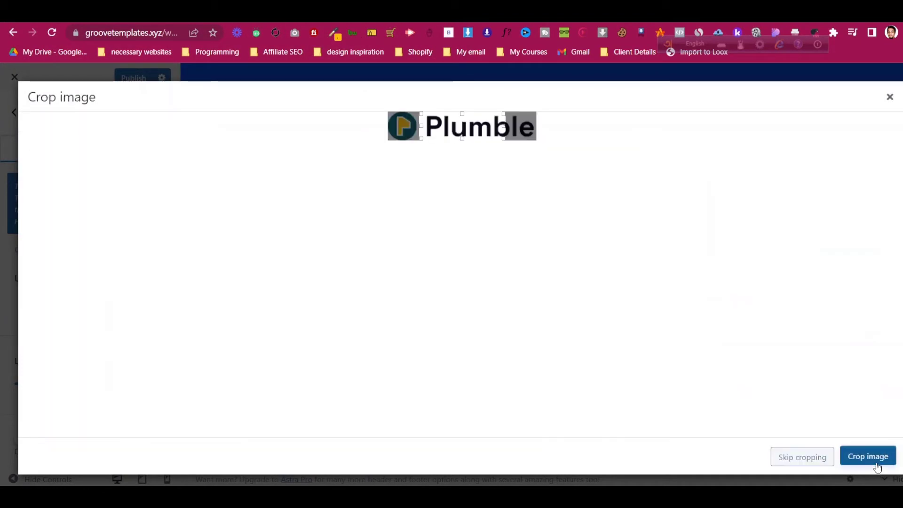
{"action": "left_click", "coordinate": [802, 458]}
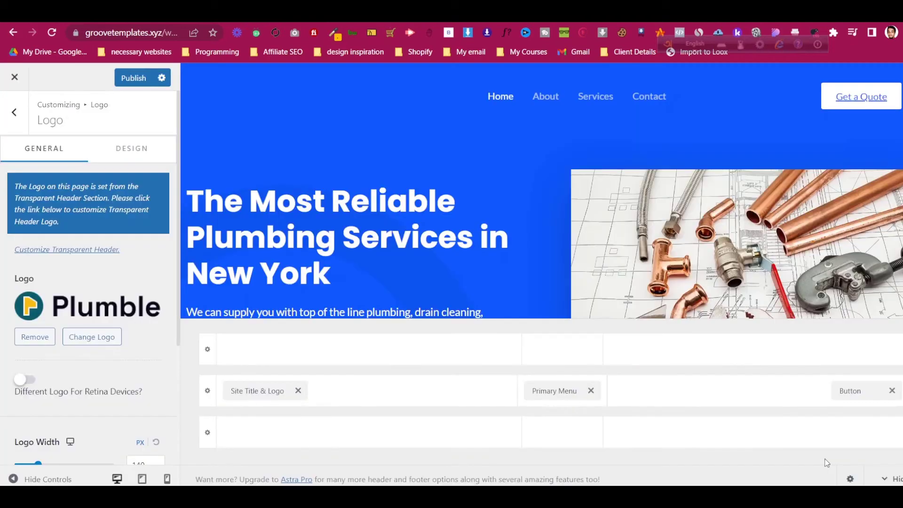
- Publish the new Plumble logo to the live site and close the Customizer
{"action": "scroll", "coordinate": [76, 294], "scroll_direction": "down", "scroll_amount": 1}
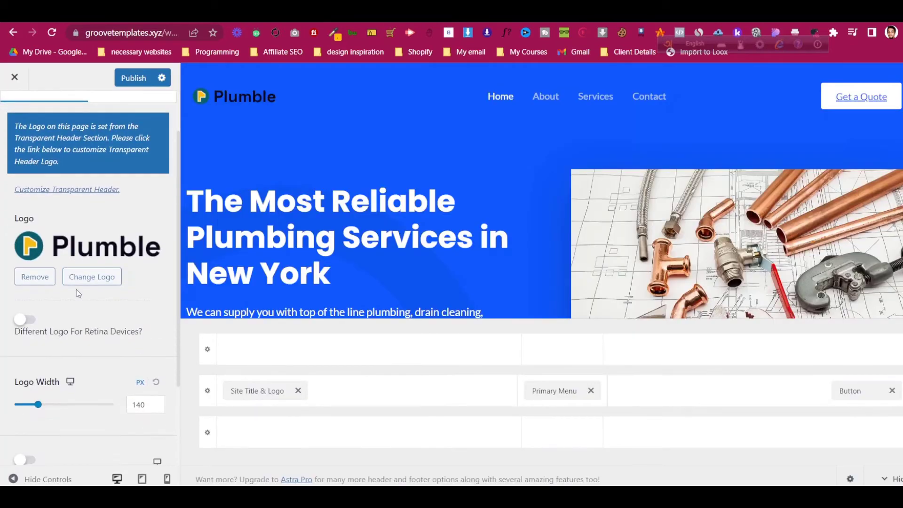
{"action": "scroll", "coordinate": [78, 292], "scroll_direction": "down", "scroll_amount": 2}
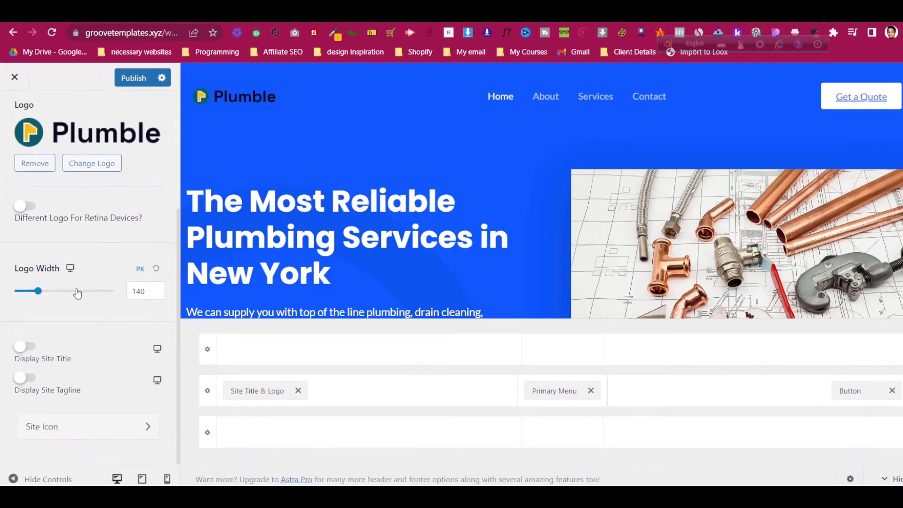
{"action": "left_click", "coordinate": [112, 429]}
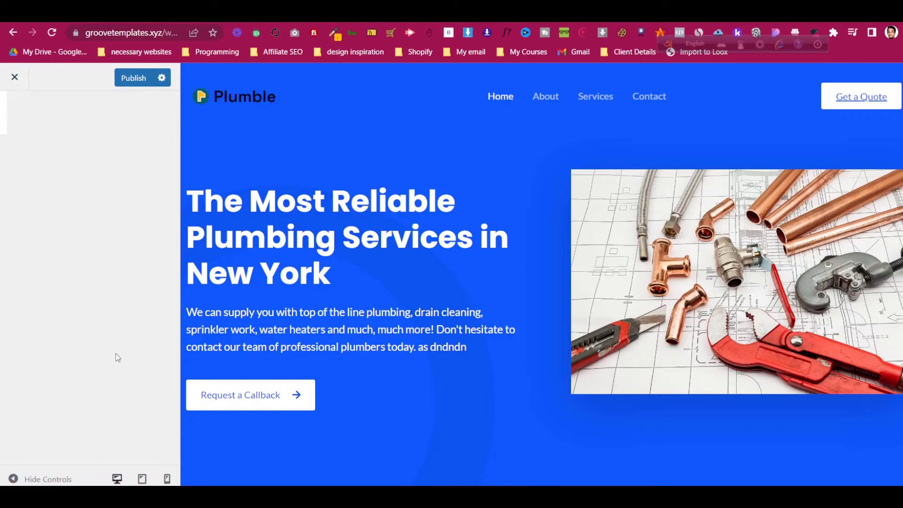
{"action": "left_click", "coordinate": [128, 79]}
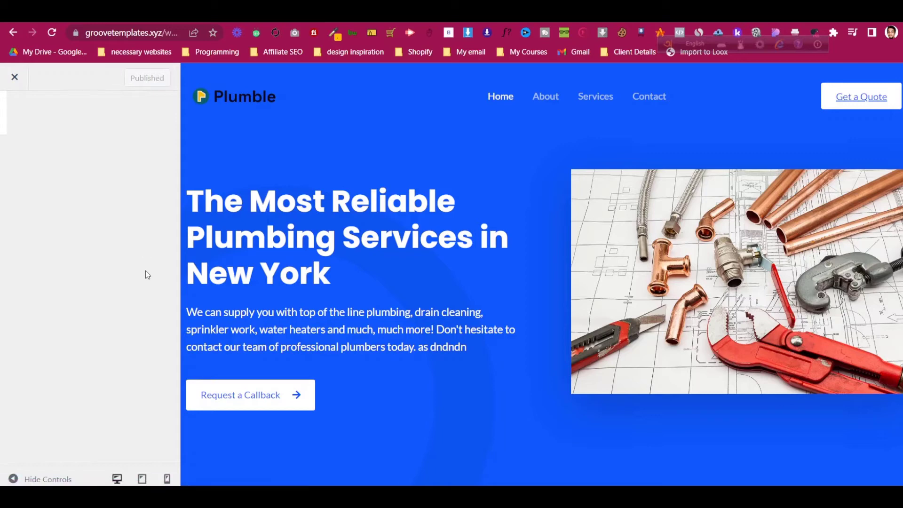
{"action": "left_click", "coordinate": [15, 481]}
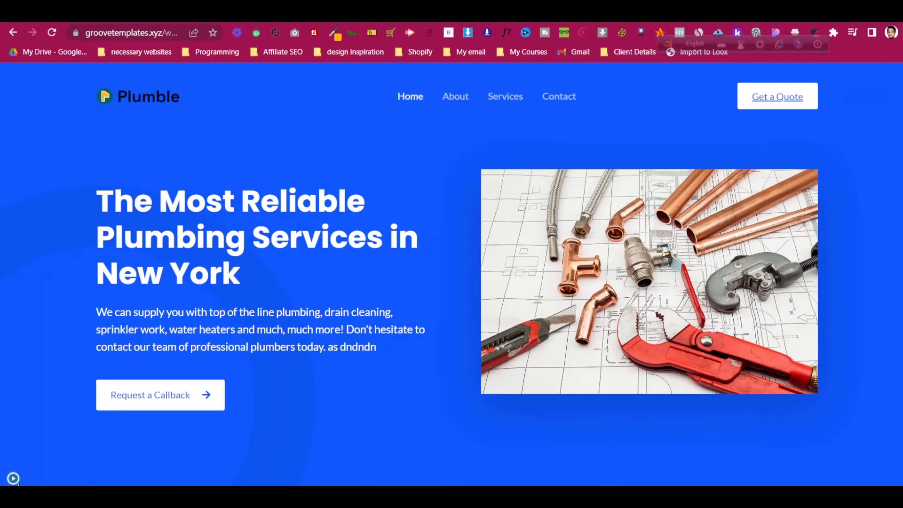
{"action": "left_click", "coordinate": [14, 480]}
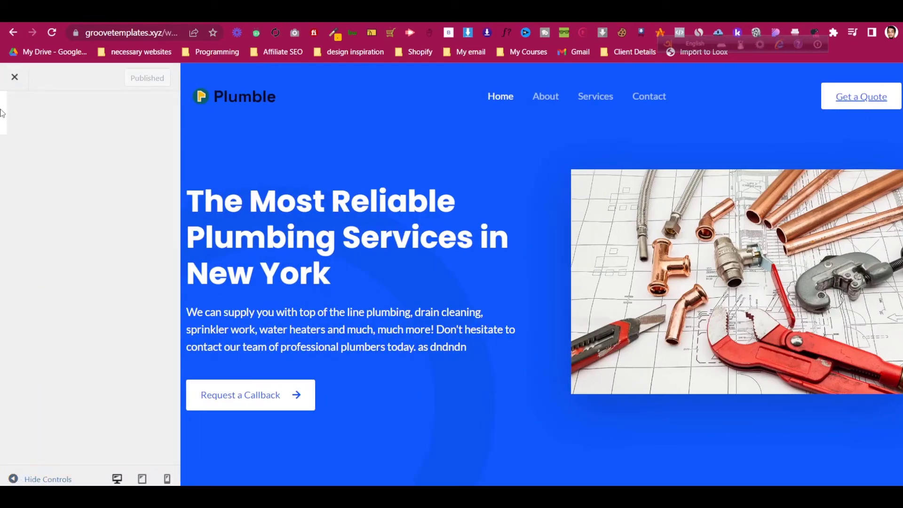
{"action": "left_click", "coordinate": [15, 78]}
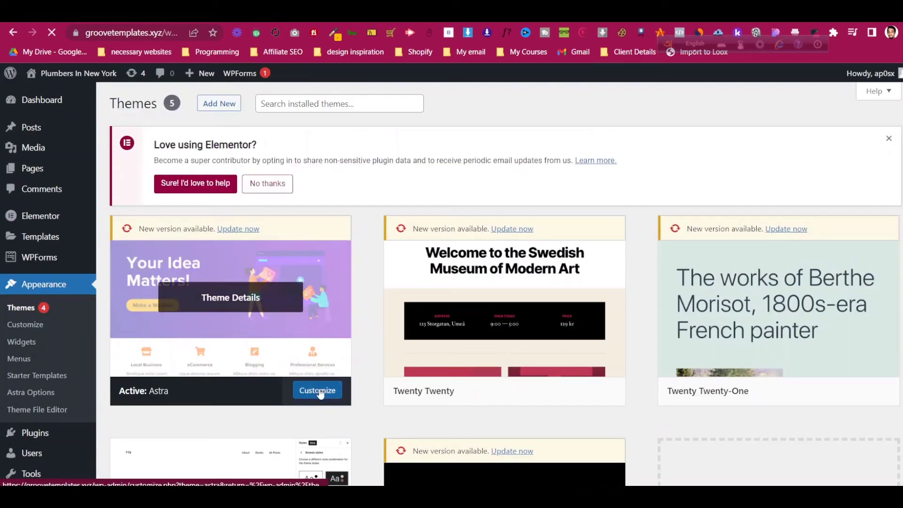
- Reopen the Astra Customizer and glance at Global settings before returning to the main list
{"action": "left_click", "coordinate": [318, 391]}
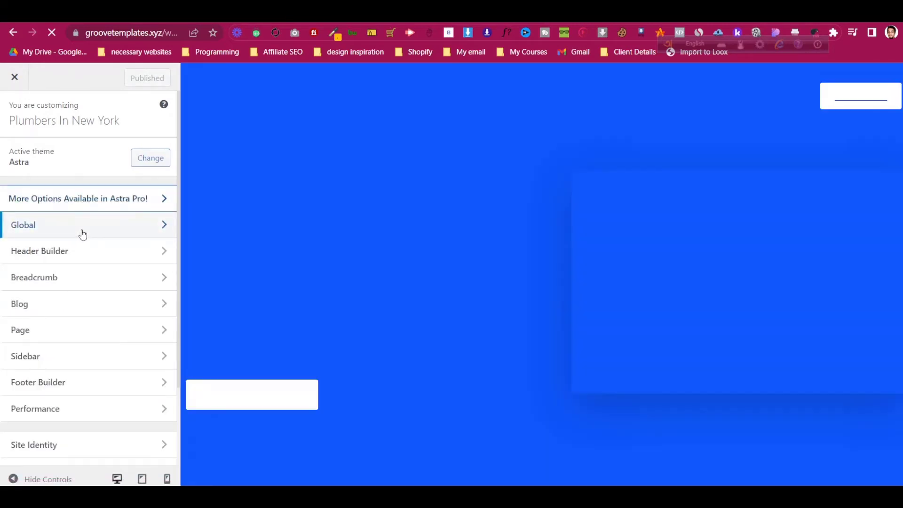
{"action": "left_click", "coordinate": [81, 233]}
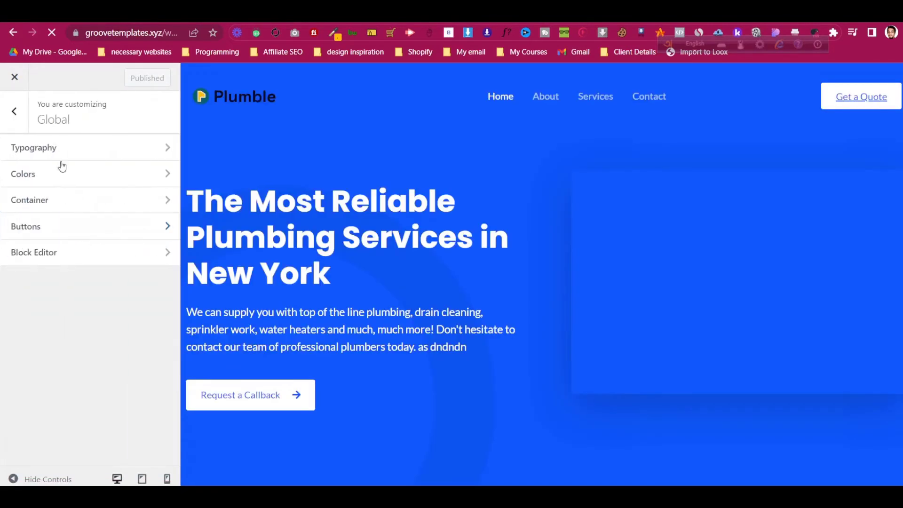
{"action": "left_click", "coordinate": [18, 111]}
{"action": "scroll", "coordinate": [68, 298], "scroll_direction": "down", "scroll_amount": 1}
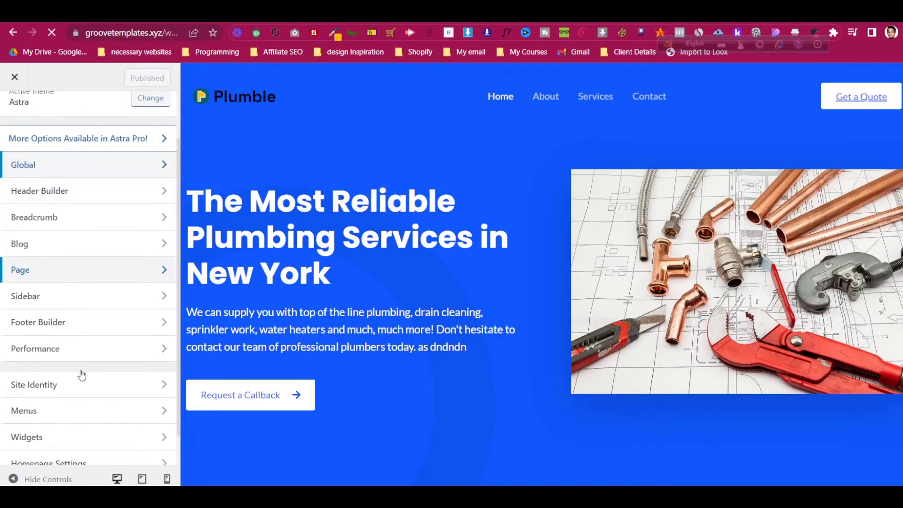
- Try setting the faded brand-name image as site icon; cropping logo-1.svg fails, so no icon is set
{"action": "left_click", "coordinate": [80, 383]}
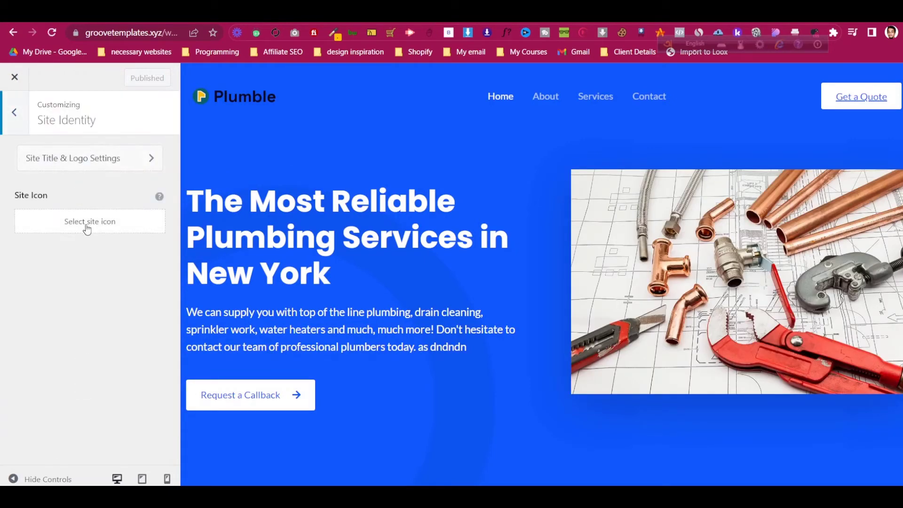
{"action": "left_click", "coordinate": [125, 224]}
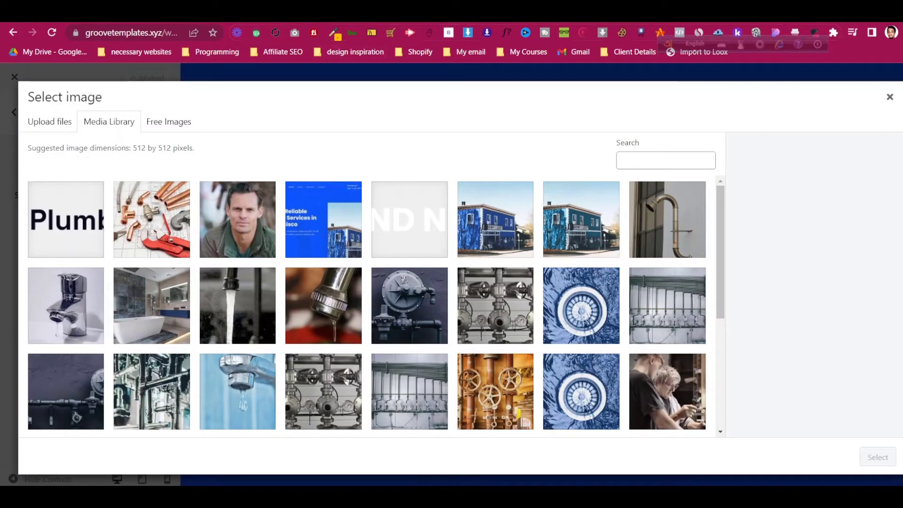
{"action": "left_click", "coordinate": [890, 98]}
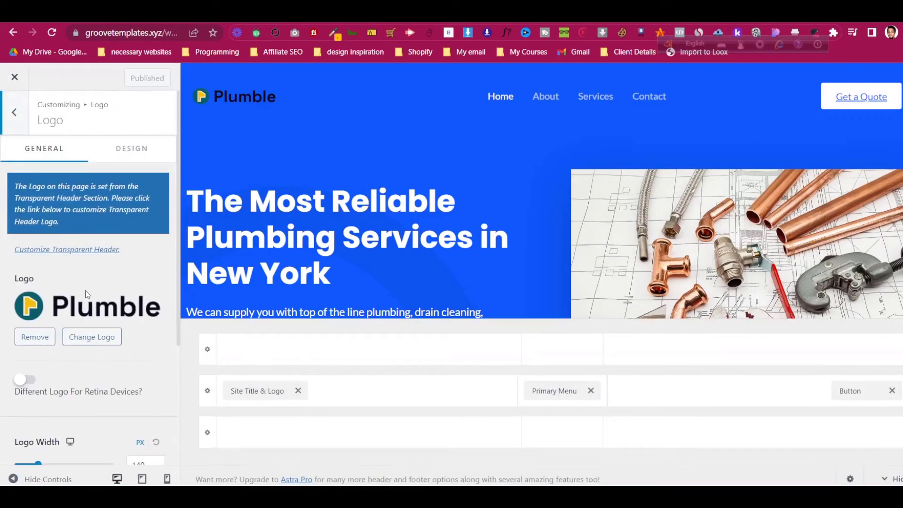
{"action": "scroll", "coordinate": [78, 355], "scroll_direction": "down", "scroll_amount": 4}
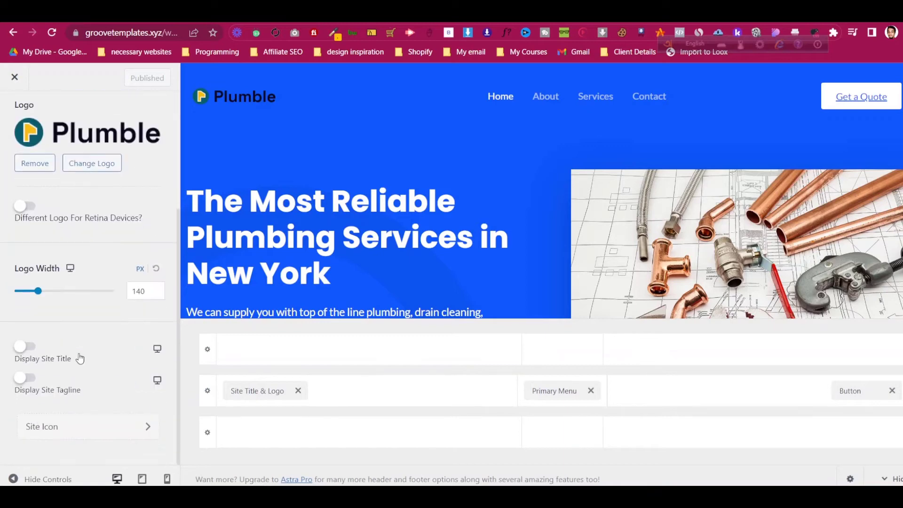
{"action": "left_click", "coordinate": [103, 431]}
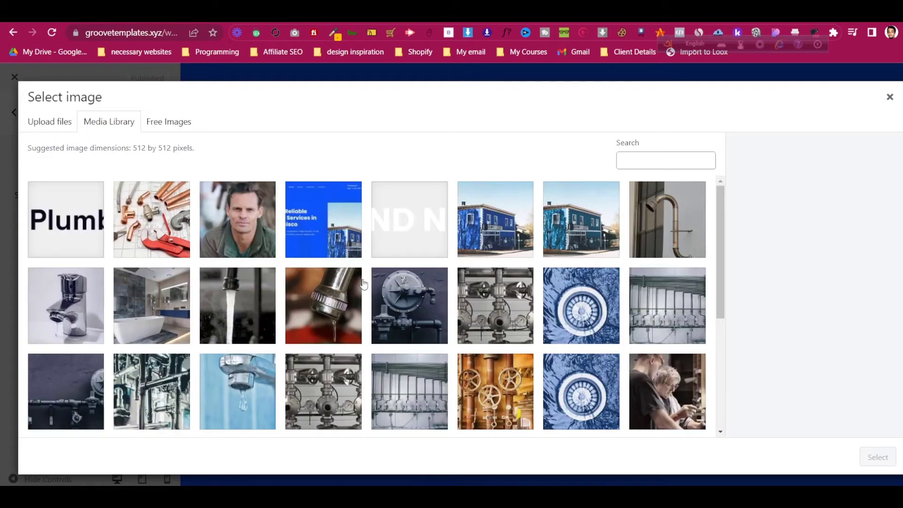
{"action": "left_click", "coordinate": [408, 219]}
{"action": "left_click", "coordinate": [890, 463]}
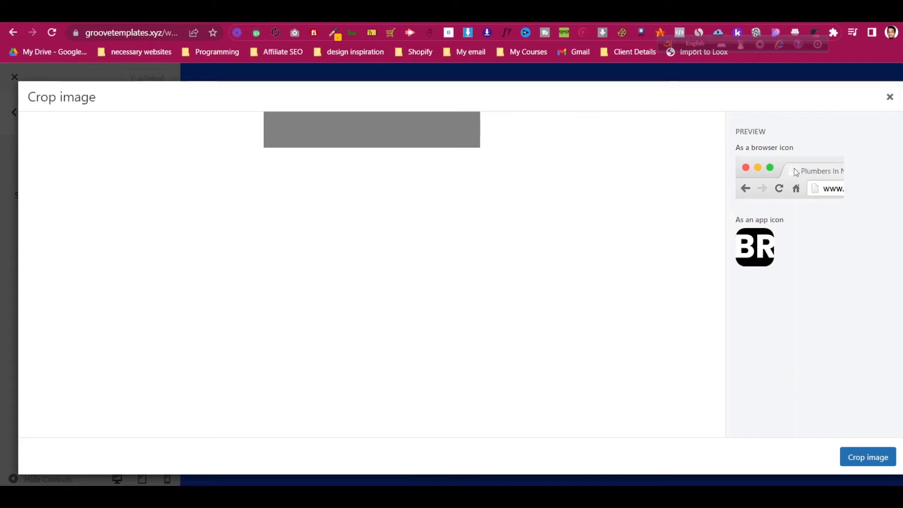
{"action": "left_click", "coordinate": [866, 458]}
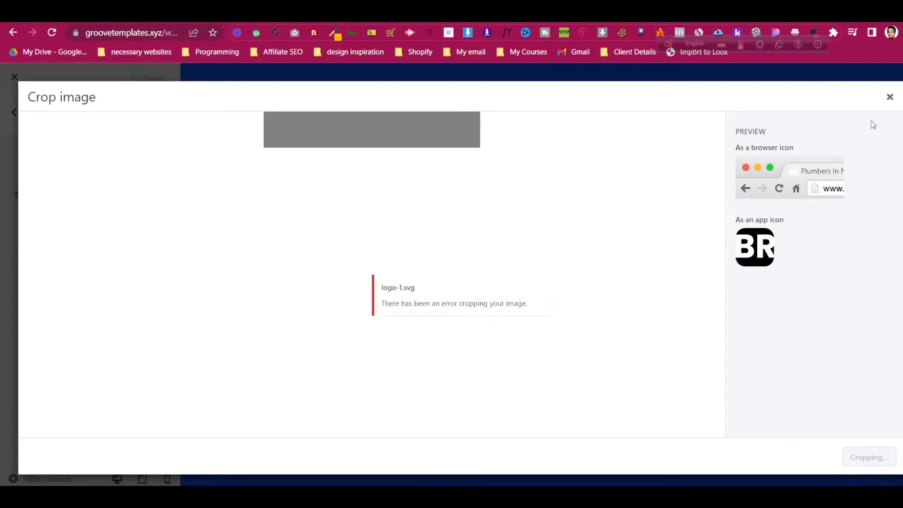
{"action": "left_click", "coordinate": [888, 99]}
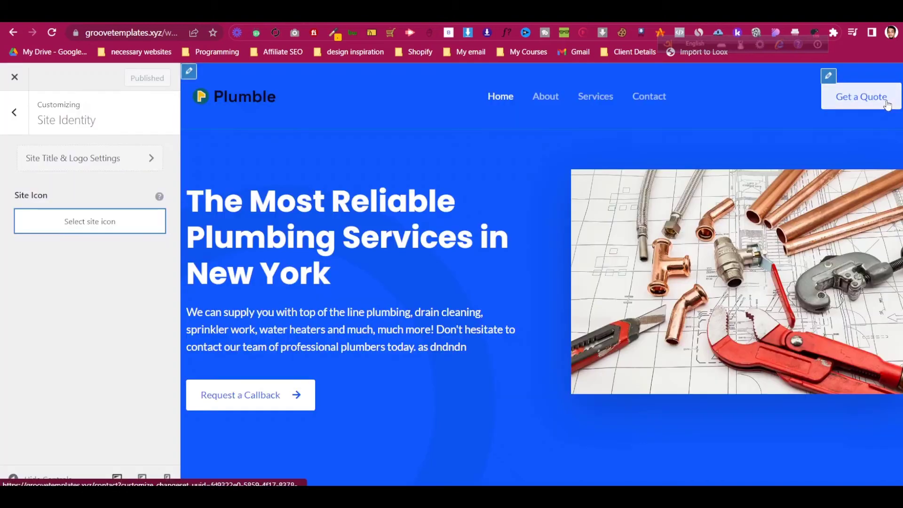
- Go back to the main Customizer section list and scroll down toward the Our Work gallery
{"action": "left_click", "coordinate": [17, 114]}
{"action": "scroll", "coordinate": [97, 329], "scroll_direction": "down", "scroll_amount": 1}
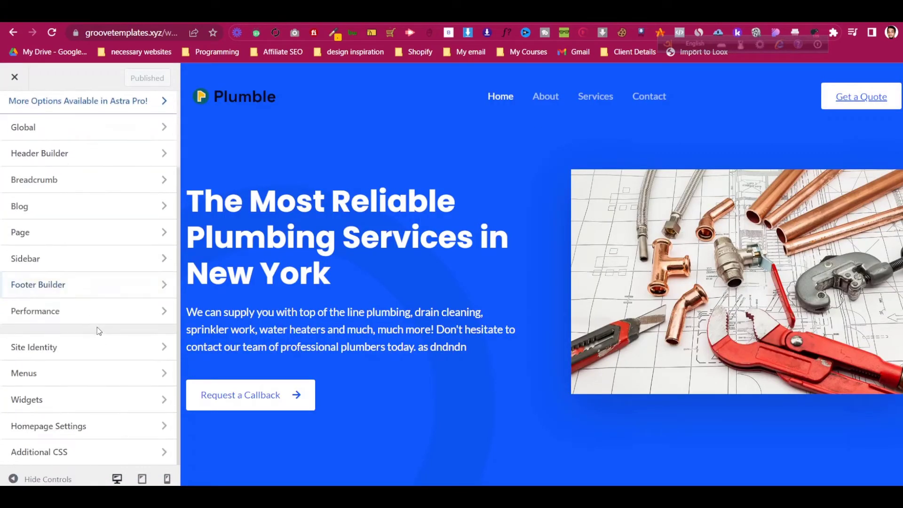
{"action": "scroll", "coordinate": [387, 335], "scroll_direction": "down", "scroll_amount": 15}
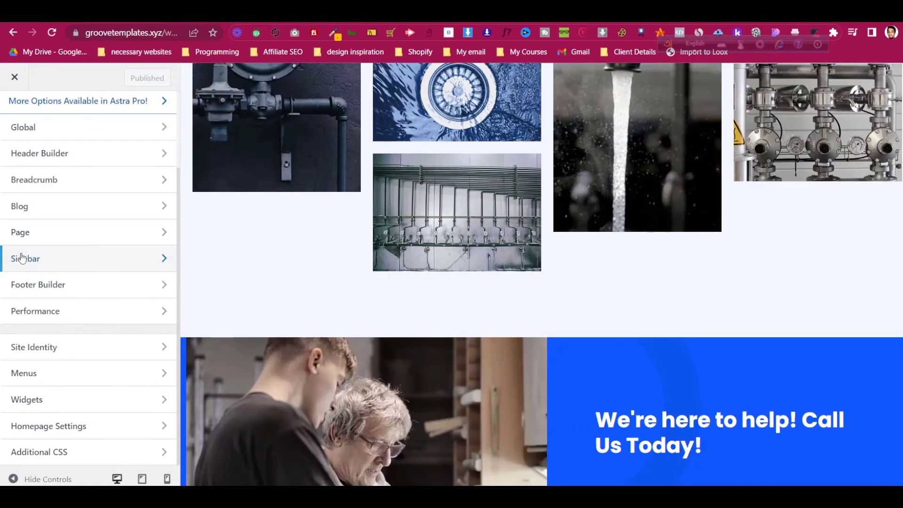
- Open the Footer Builder and review Widget 1's contact details, dismissing the block widgets notice
{"action": "left_click", "coordinate": [37, 284]}
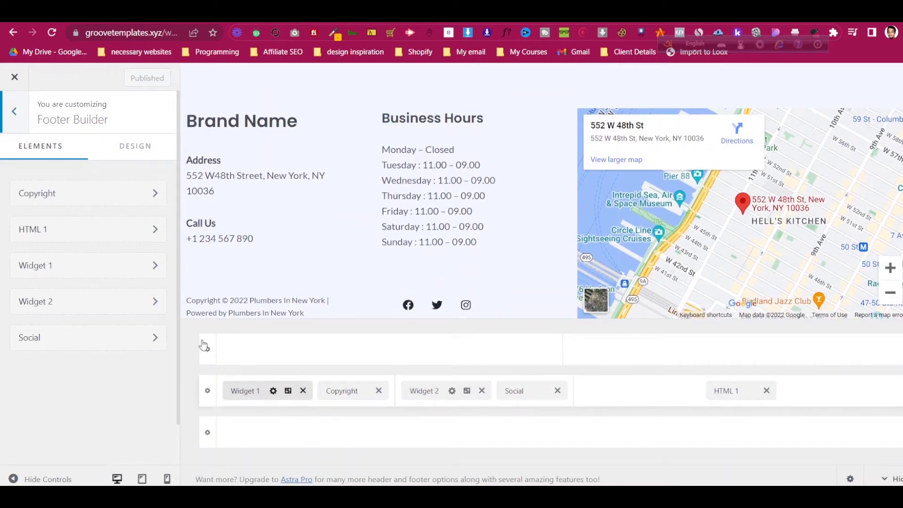
{"action": "left_click", "coordinate": [261, 395]}
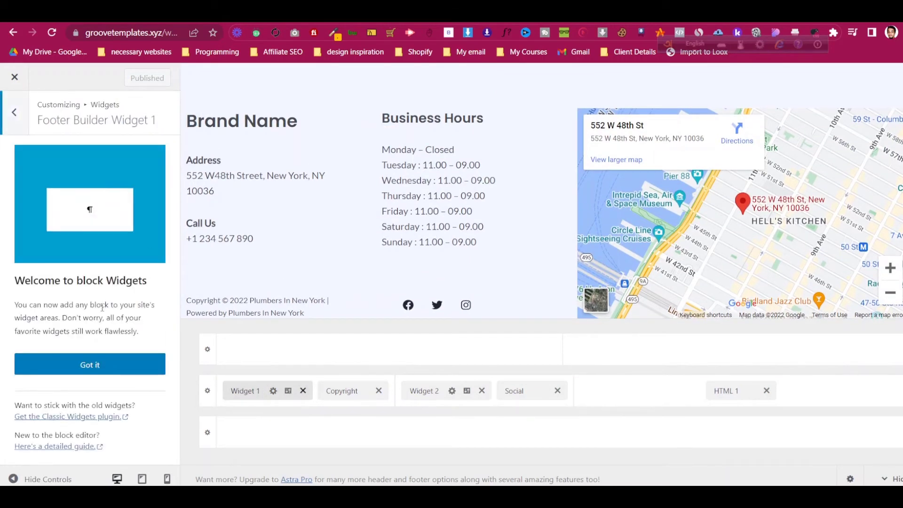
{"action": "left_click", "coordinate": [14, 113]}
{"action": "left_click", "coordinate": [62, 269]}
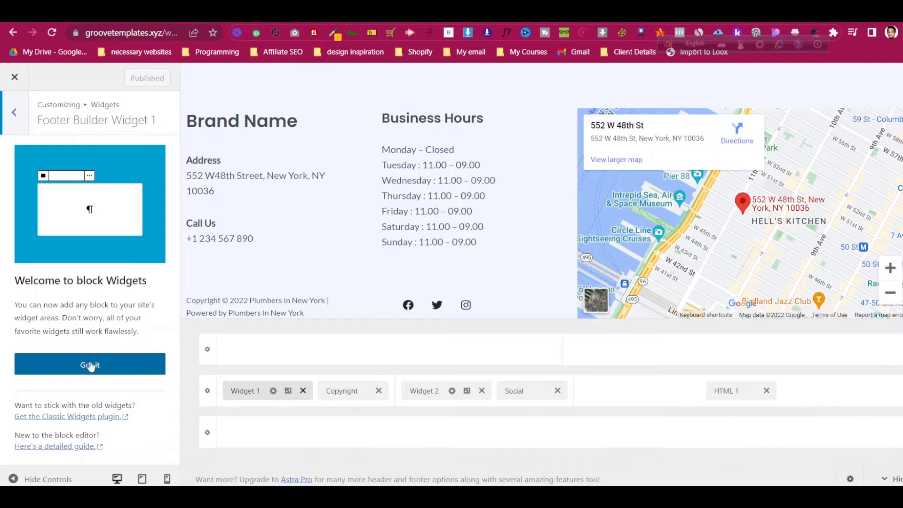
{"action": "left_click", "coordinate": [90, 366]}
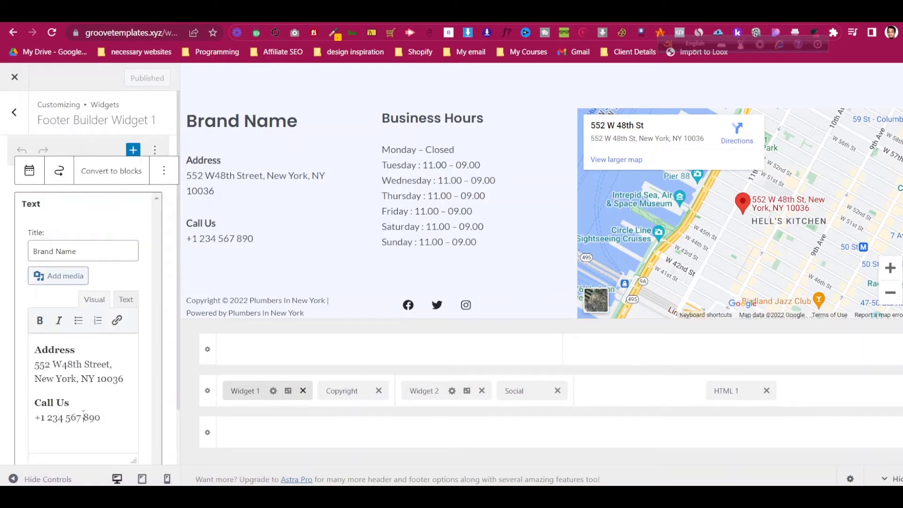
{"action": "left_click", "coordinate": [13, 115]}
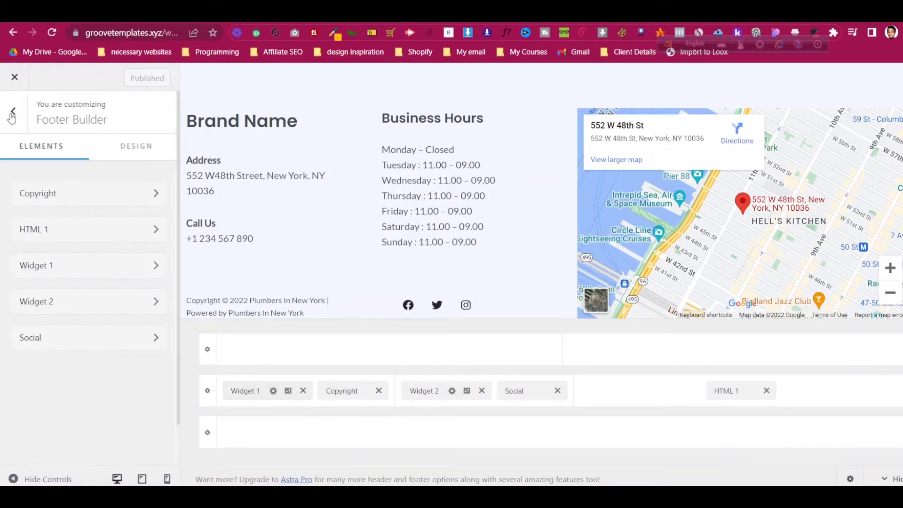
- Inspect the Google map embedded in the HTML 1 footer element
{"action": "scroll", "coordinate": [310, 261], "scroll_direction": "up", "scroll_amount": 2}
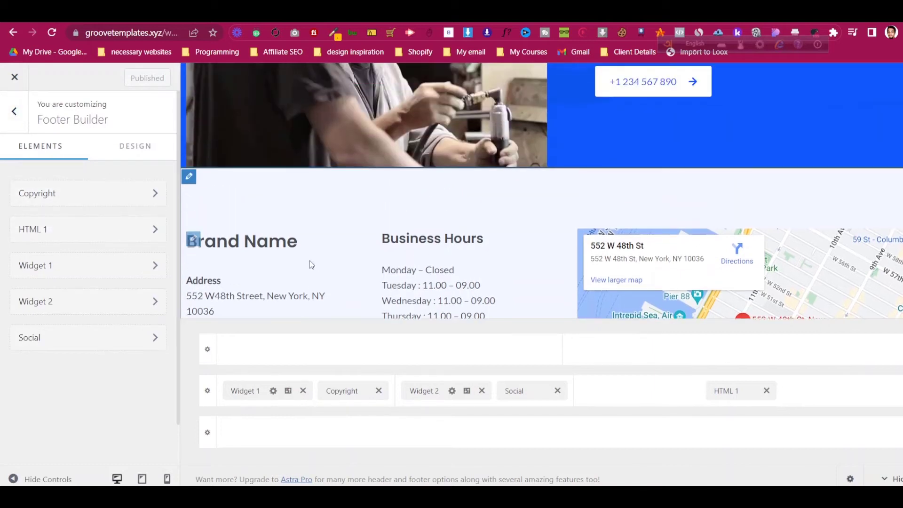
{"action": "scroll", "coordinate": [309, 264], "scroll_direction": "down", "scroll_amount": 1}
{"action": "left_click", "coordinate": [79, 228]}
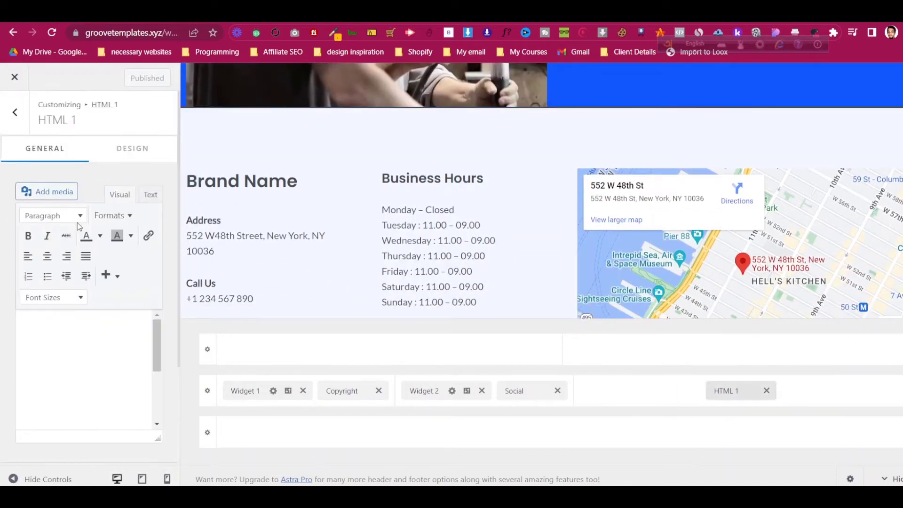
{"action": "scroll", "coordinate": [84, 341], "scroll_direction": "down", "scroll_amount": 3}
{"action": "scroll", "coordinate": [84, 339], "scroll_direction": "up", "scroll_amount": 3}
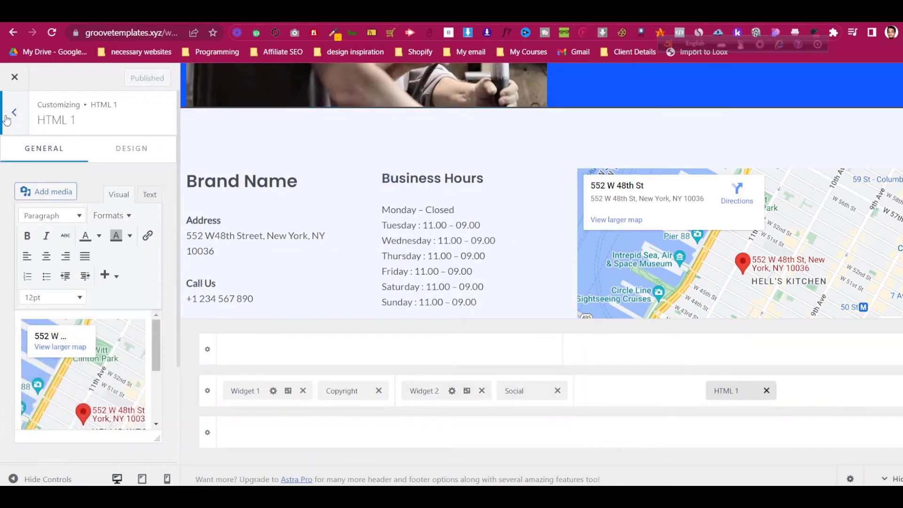
{"action": "scroll", "coordinate": [50, 312], "scroll_direction": "down", "scroll_amount": 3}
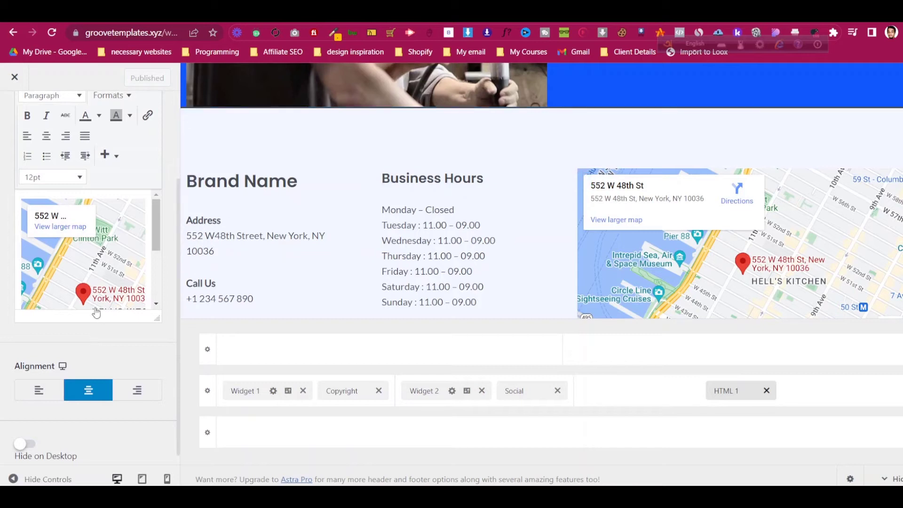
{"action": "scroll", "coordinate": [90, 273], "scroll_direction": "down", "scroll_amount": 1}
{"action": "scroll", "coordinate": [88, 251], "scroll_direction": "up", "scroll_amount": 1}
{"action": "scroll", "coordinate": [49, 202], "scroll_direction": "up", "scroll_amount": 2}
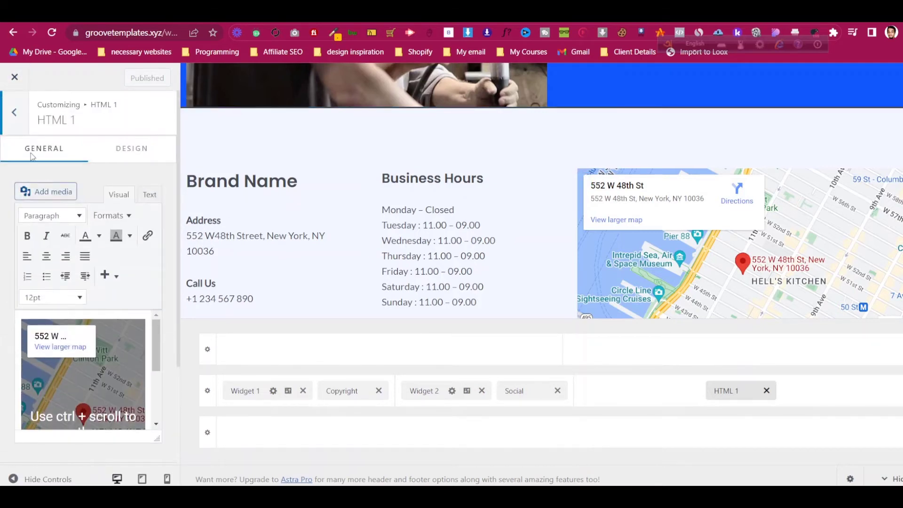
{"action": "left_click", "coordinate": [19, 121]}
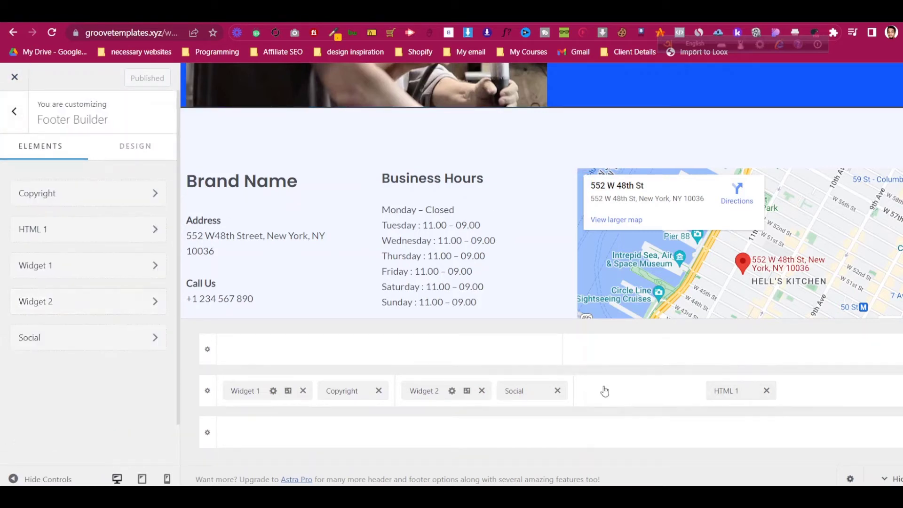
{"action": "scroll", "coordinate": [404, 141], "scroll_direction": "down", "scroll_amount": 3}
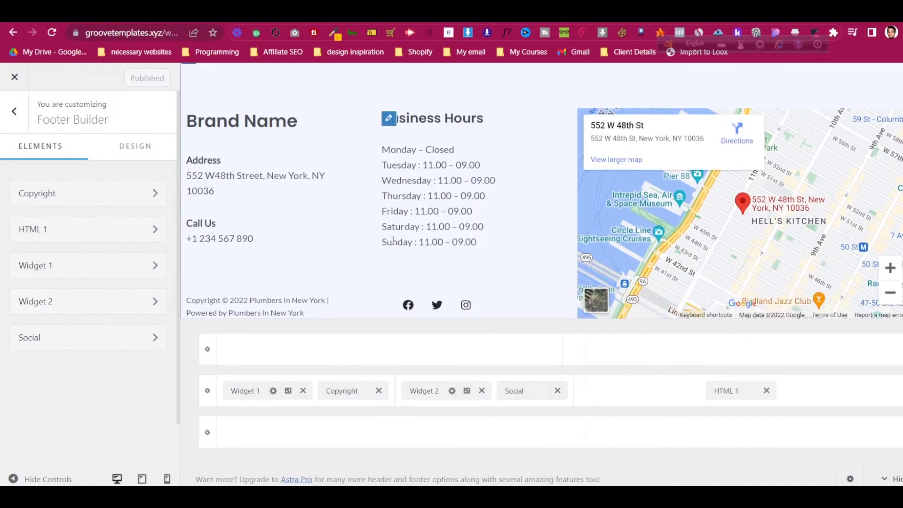
- Check the Facebook social icon's URL field, pasting a link and undoing it
{"action": "left_click", "coordinate": [58, 350]}
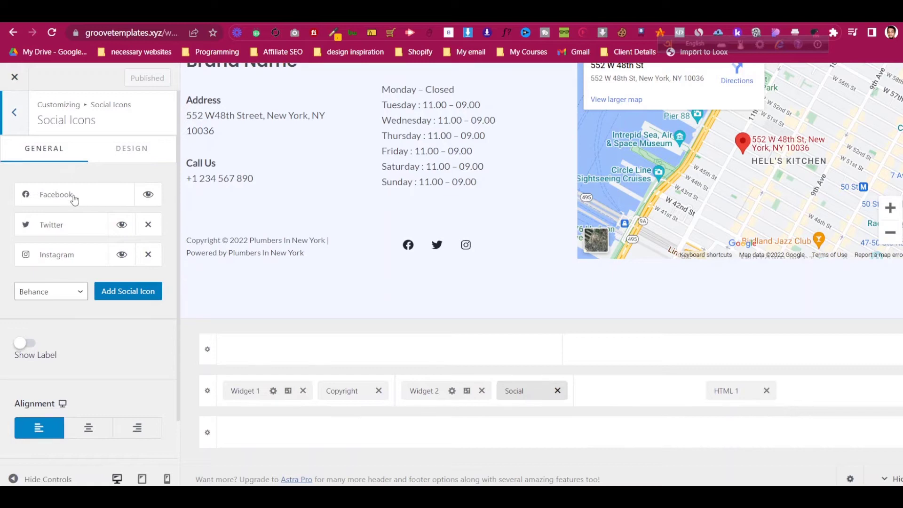
{"action": "left_click", "coordinate": [68, 194]}
{"action": "left_click", "coordinate": [71, 272]}
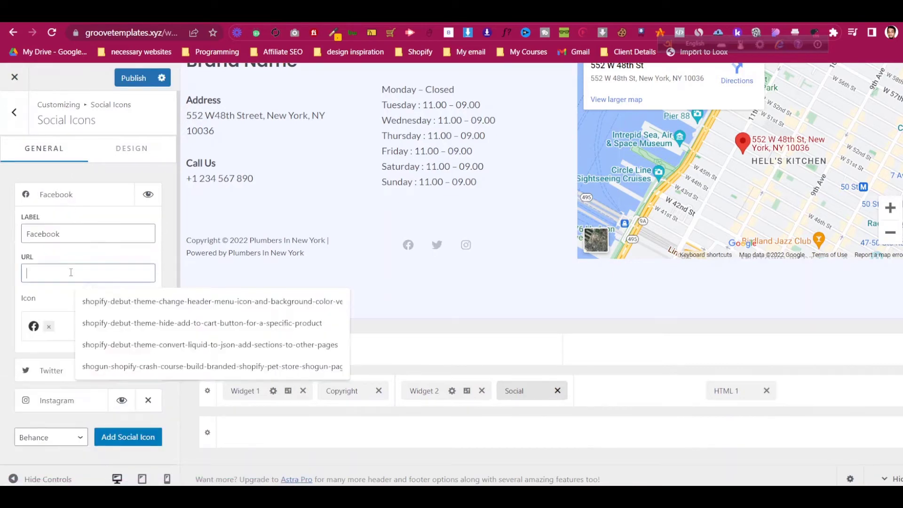
{"action": "key", "text": "ctrl+v"}
{"action": "key", "text": "ctrl+z"}
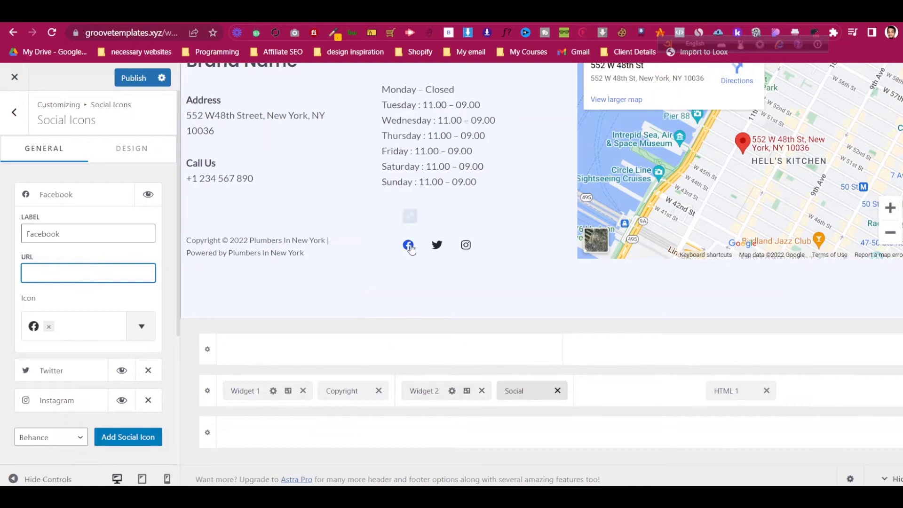
{"action": "left_click", "coordinate": [14, 113]}
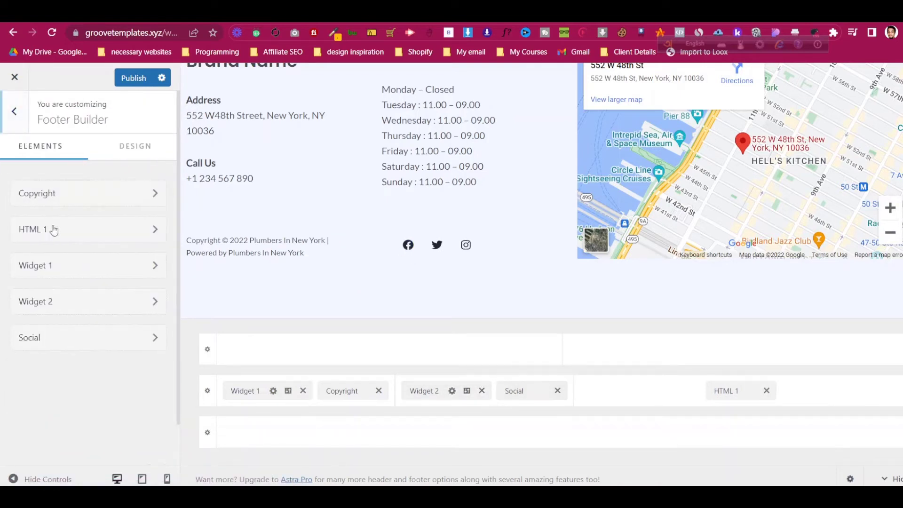
- Review the footer copyright text's current-year and site_title shortcodes
{"action": "left_click", "coordinate": [52, 193]}
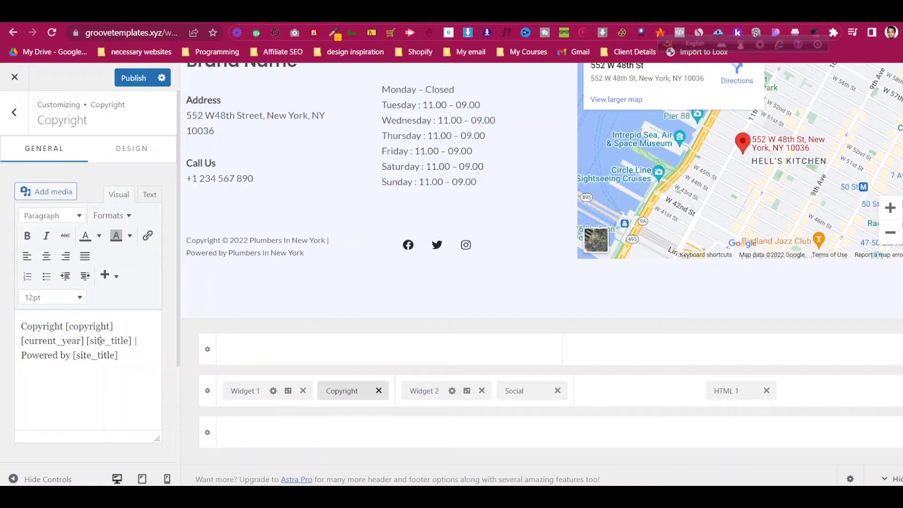
{"action": "left_click_drag", "start_coordinate": [42, 342], "coordinate": [58, 341]}
{"action": "left_click", "coordinate": [84, 355]}
{"action": "left_click_drag", "start_coordinate": [76, 356], "coordinate": [117, 355]}
{"action": "left_click", "coordinate": [121, 361]}
{"action": "scroll", "coordinate": [378, 153], "scroll_direction": "up", "scroll_amount": 2}
{"action": "scroll", "coordinate": [358, 166], "scroll_direction": "down", "scroll_amount": 1}
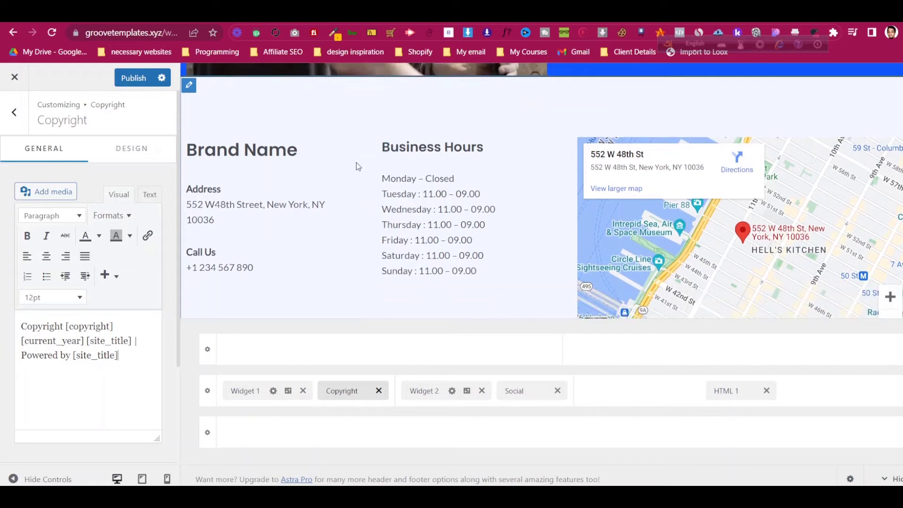
{"action": "left_click", "coordinate": [14, 112]}
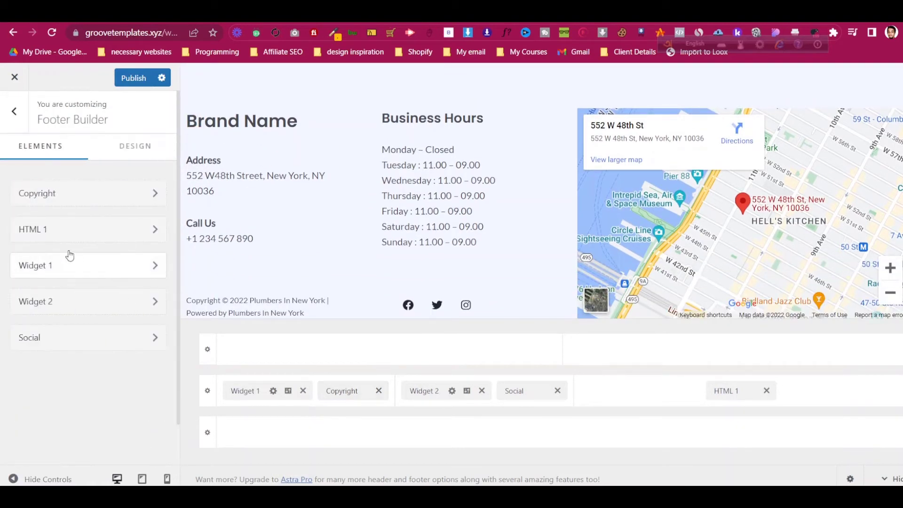
- Look over the Business Hours text widget in Widget 2
{"action": "left_click", "coordinate": [90, 303]}
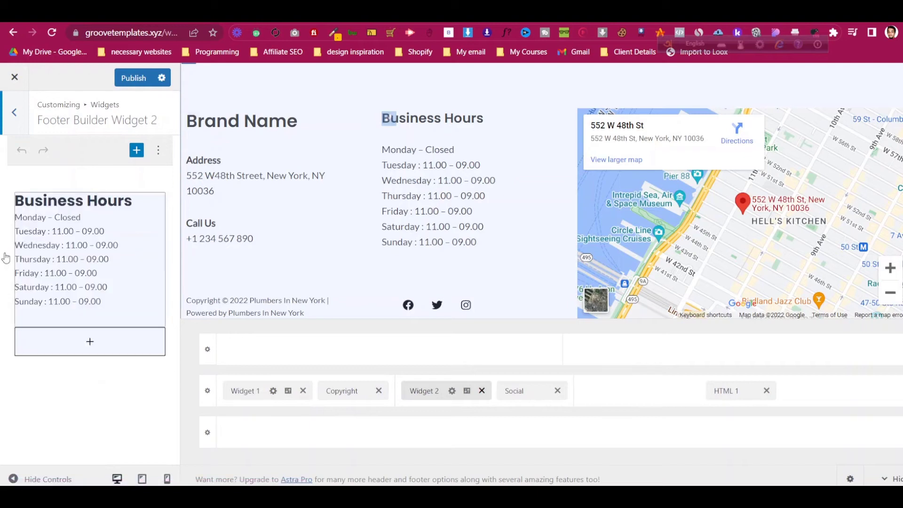
{"action": "left_click", "coordinate": [58, 247]}
{"action": "left_click", "coordinate": [75, 363]}
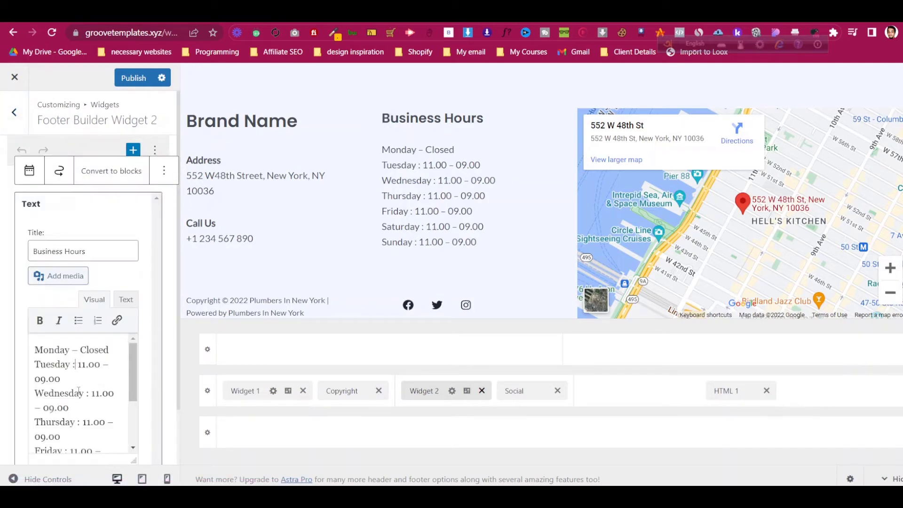
{"action": "left_click", "coordinate": [14, 112]}
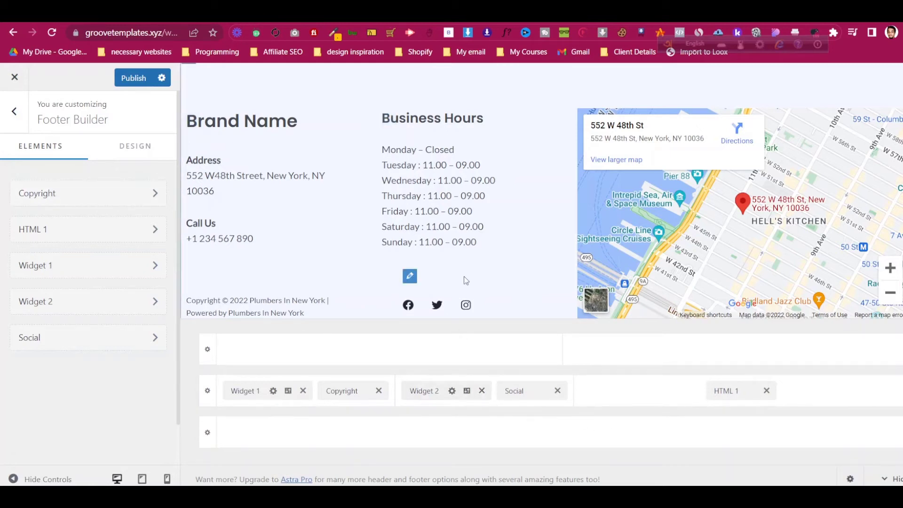
{"action": "scroll", "coordinate": [465, 281], "scroll_direction": "down", "scroll_amount": 2}
{"action": "scroll", "coordinate": [463, 276], "scroll_direction": "up", "scroll_amount": 2}
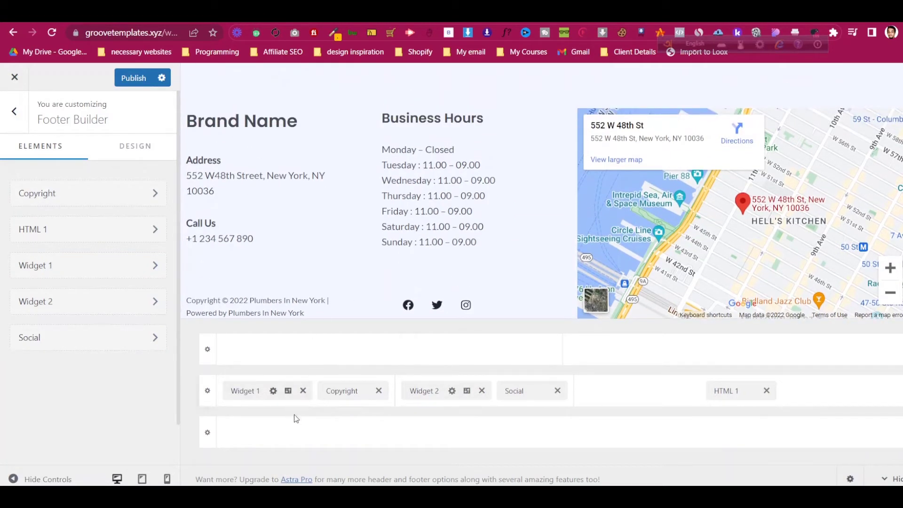
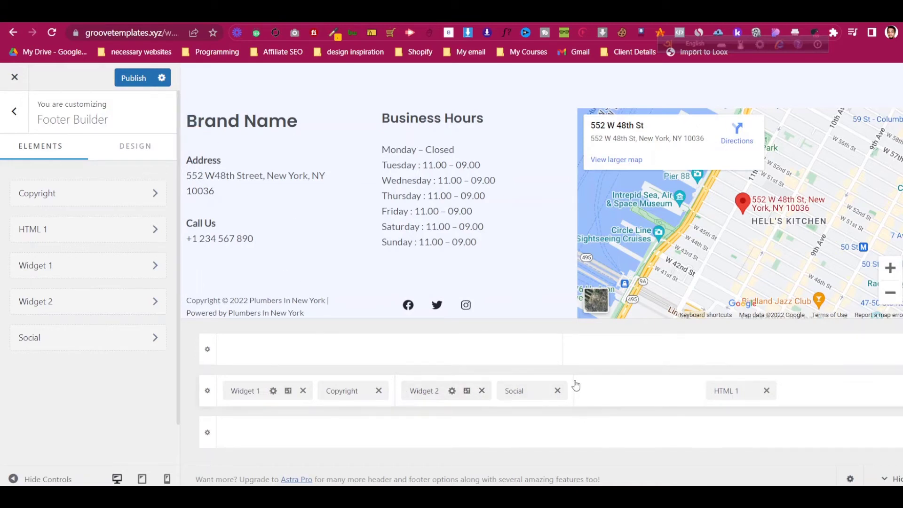
- Review the Primary Footer row's settings and its Design options
{"action": "left_click", "coordinate": [605, 385]}
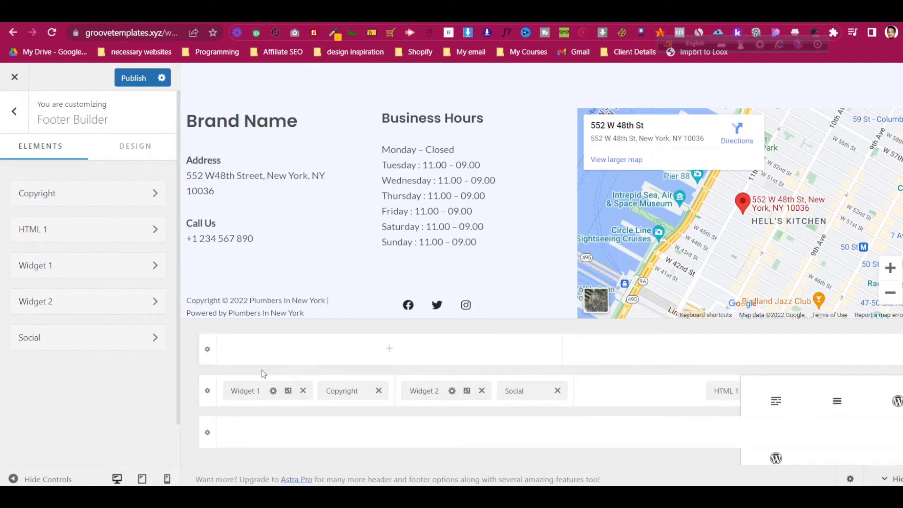
{"action": "left_click", "coordinate": [207, 397]}
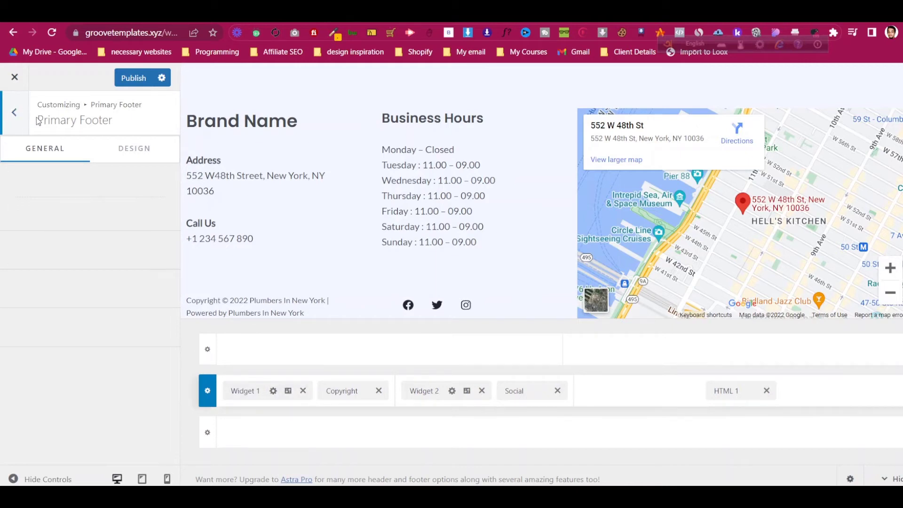
{"action": "left_click", "coordinate": [155, 157]}
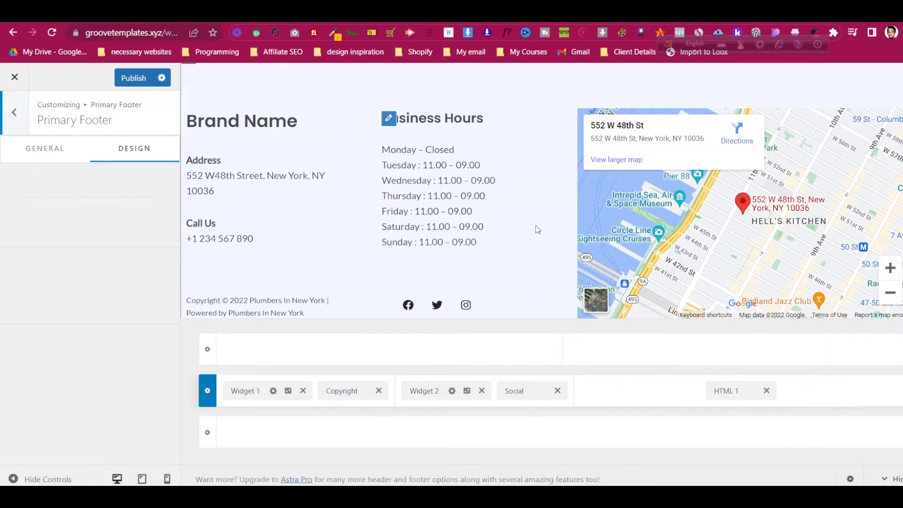
{"action": "scroll", "coordinate": [536, 230], "scroll_direction": "up", "scroll_amount": 5}
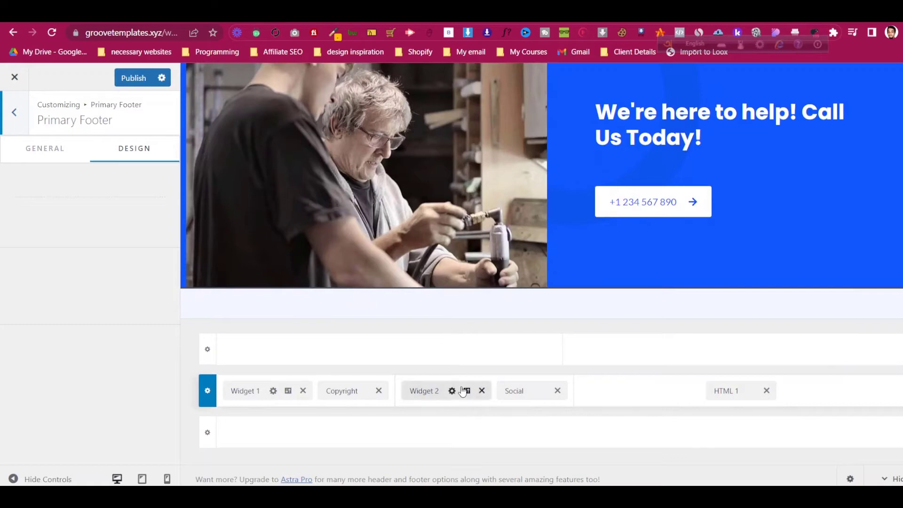
- Publish the footer customizations and exit the Customizer to the dashboard
{"action": "left_click", "coordinate": [207, 349]}
{"action": "left_click", "coordinate": [137, 79]}
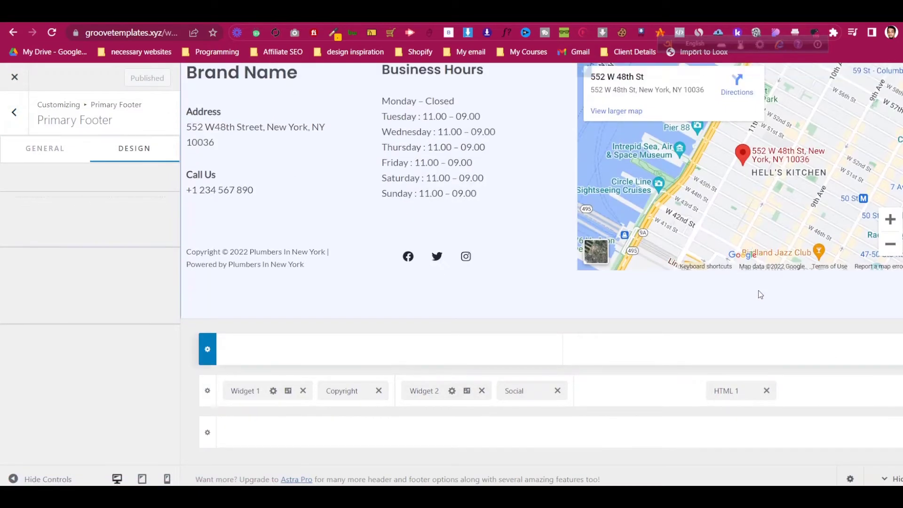
{"action": "scroll", "coordinate": [757, 289], "scroll_direction": "up", "scroll_amount": 10}
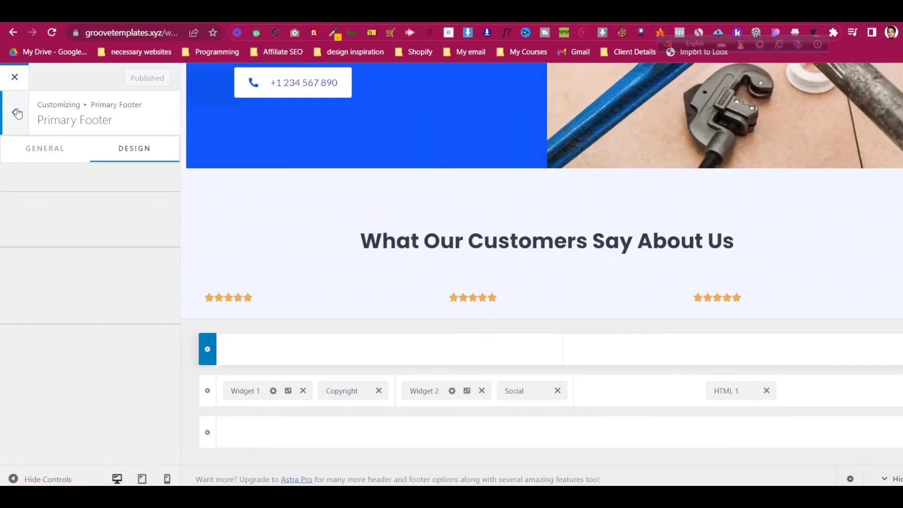
{"action": "left_click", "coordinate": [15, 76]}
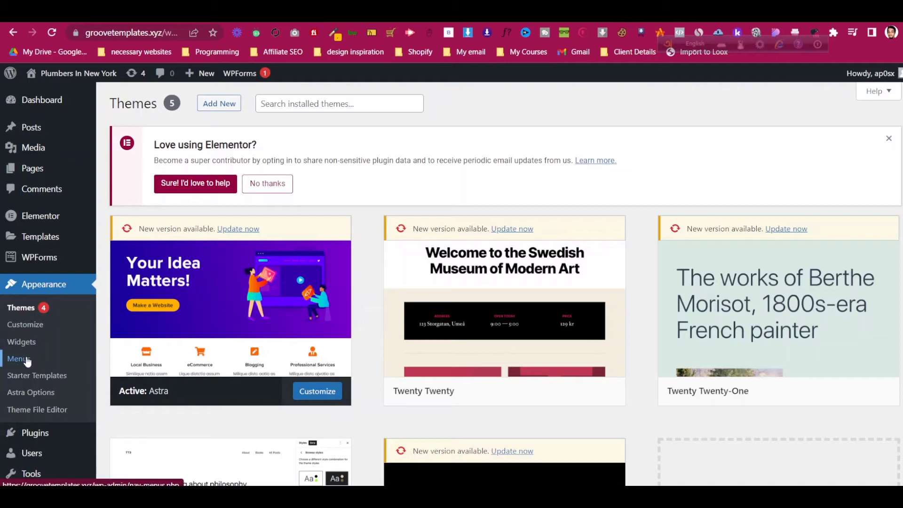
- Arrange Home, About, Services and Contact in the Primary Menu and save it
{"action": "left_click", "coordinate": [26, 359]}
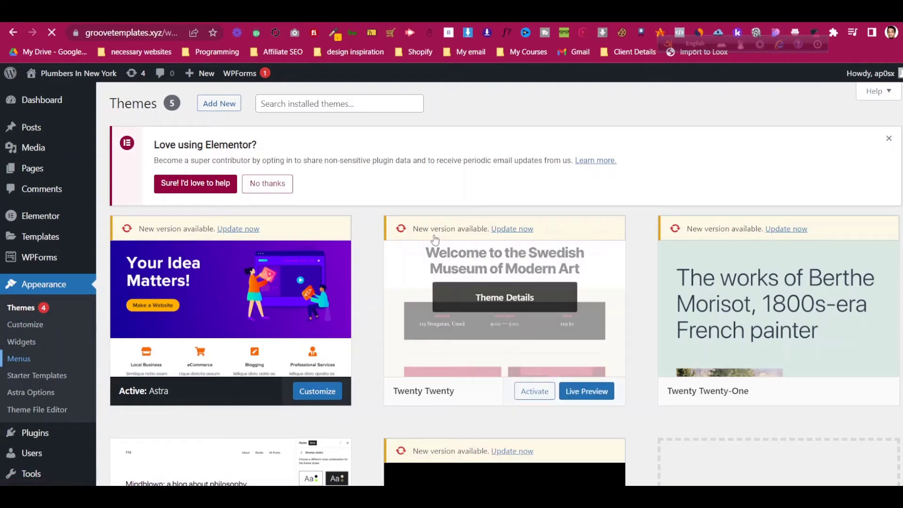
{"action": "scroll", "coordinate": [430, 228], "scroll_direction": "down", "scroll_amount": 3}
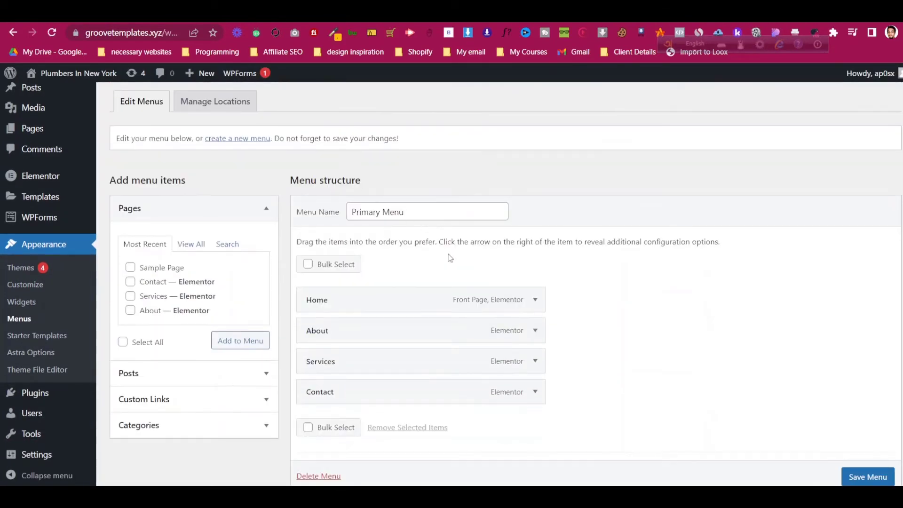
{"action": "scroll", "coordinate": [450, 257], "scroll_direction": "down", "scroll_amount": 2}
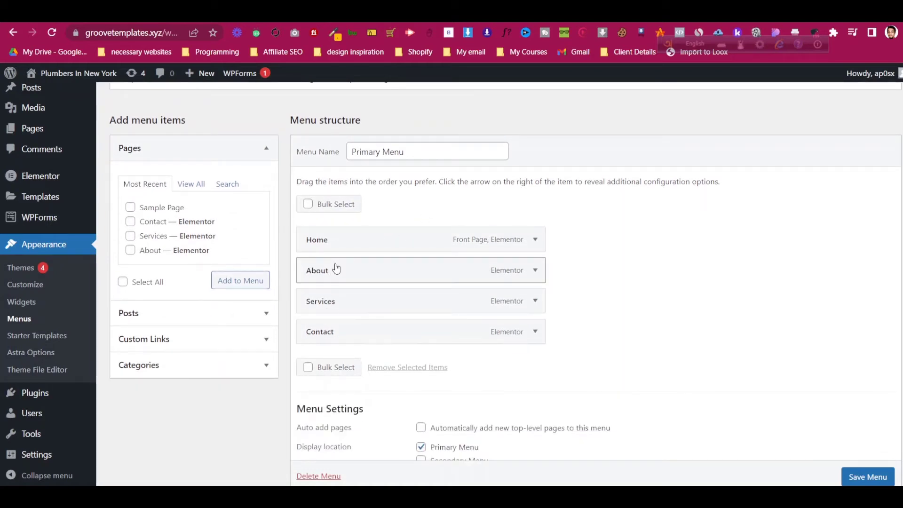
{"action": "left_click", "coordinate": [535, 271]}
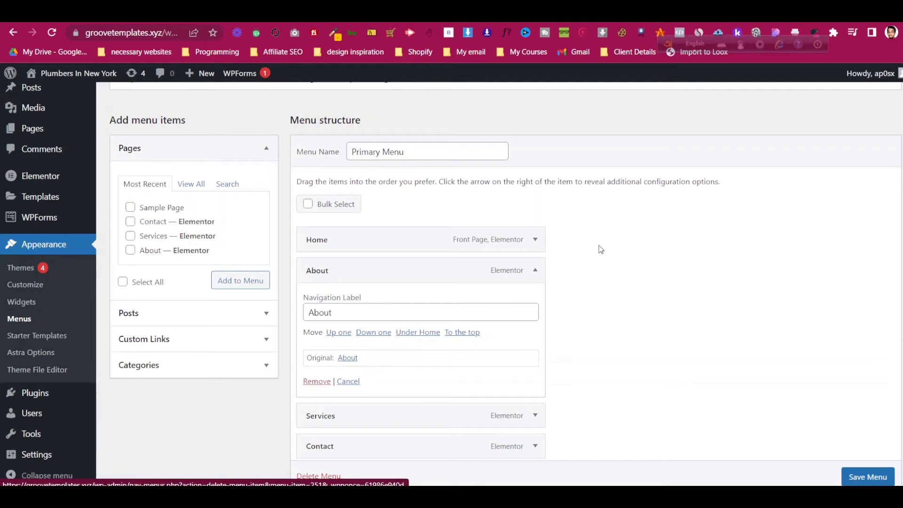
{"action": "left_click", "coordinate": [534, 270]}
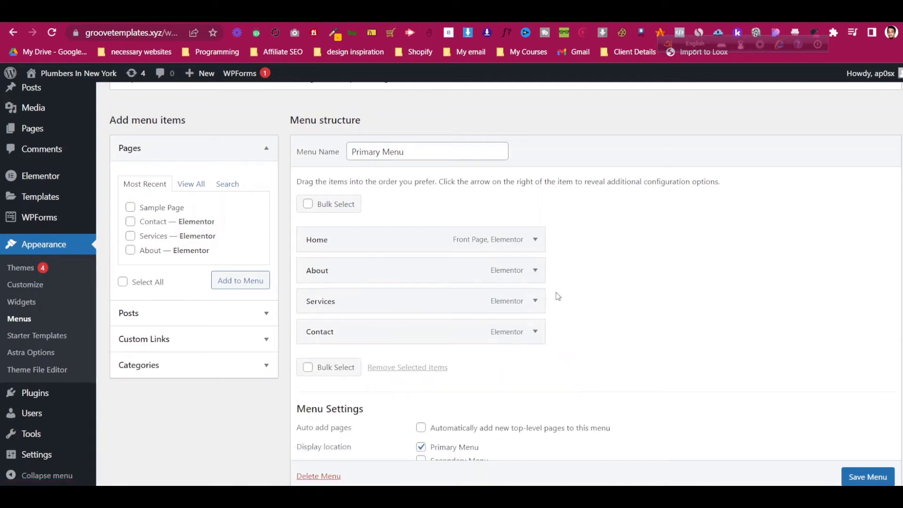
{"action": "mouse_move", "coordinate": [303, 297]}
{"action": "left_mouse_down"}
{"action": "mouse_move", "coordinate": [297, 264]}
{"action": "mouse_move", "coordinate": [303, 303]}
{"action": "left_mouse_up"}
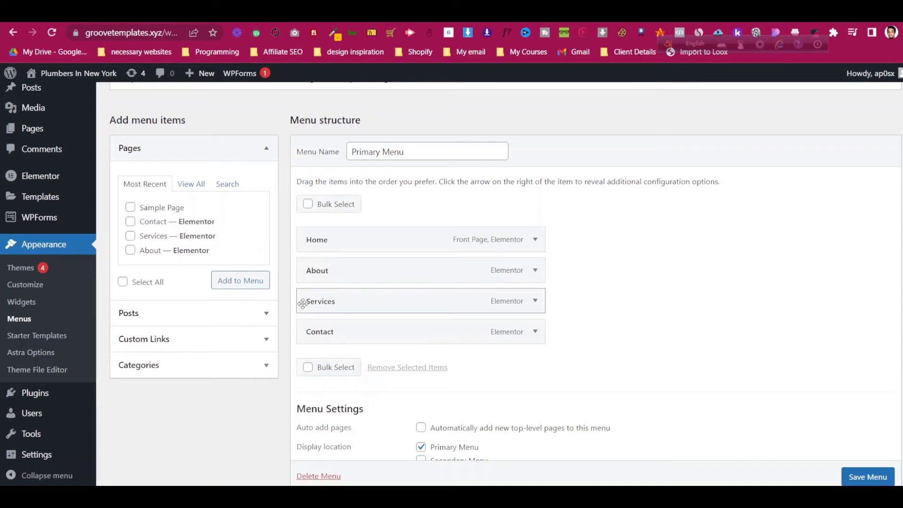
{"action": "scroll", "coordinate": [771, 431], "scroll_direction": "down", "scroll_amount": 1}
{"action": "left_click", "coordinate": [885, 477]}
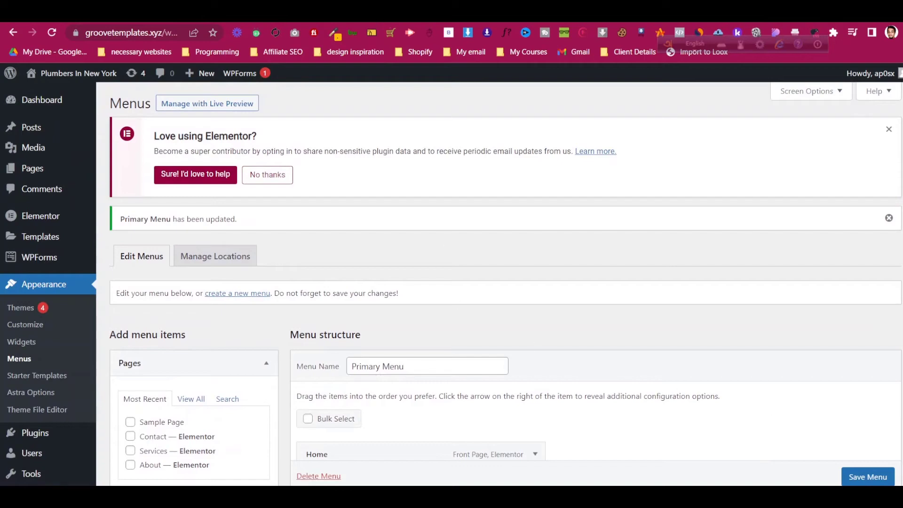
{"action": "key", "text": "ctrl+Tab"}
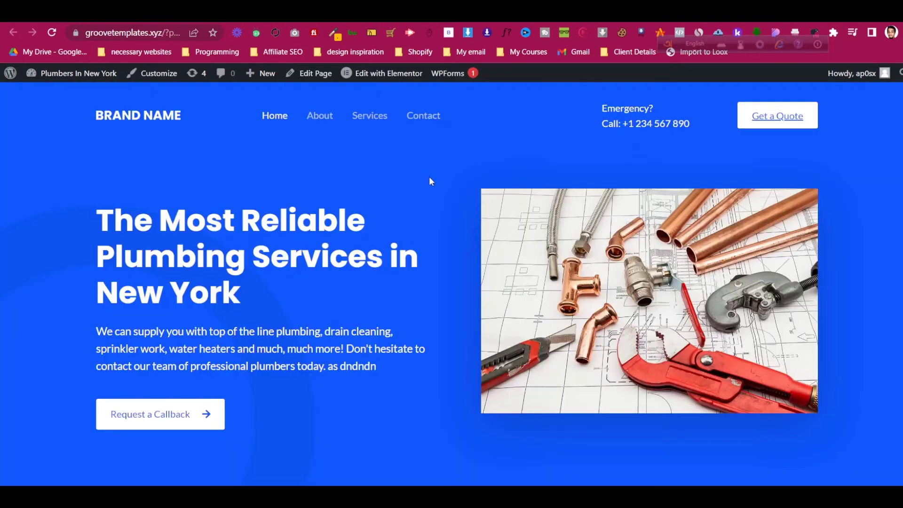
{"action": "left_click", "coordinate": [56, 32]}
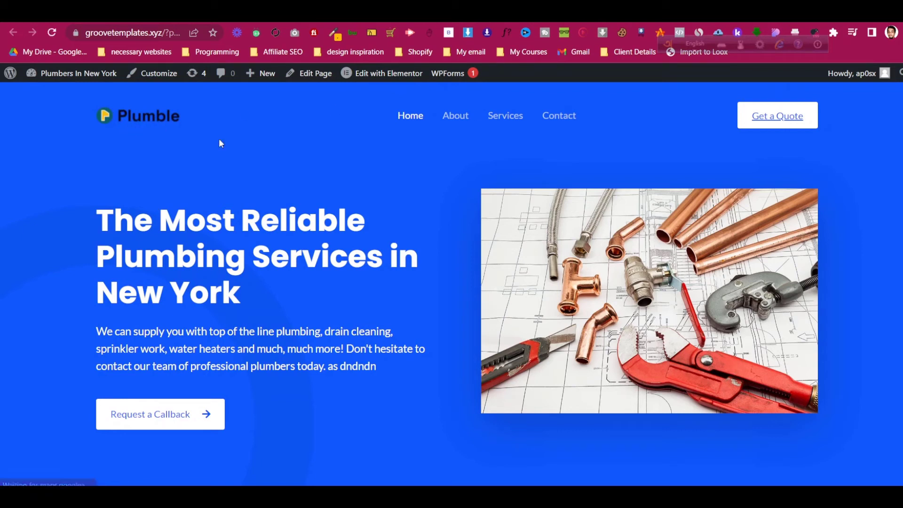
{"action": "left_click", "coordinate": [797, 120]}
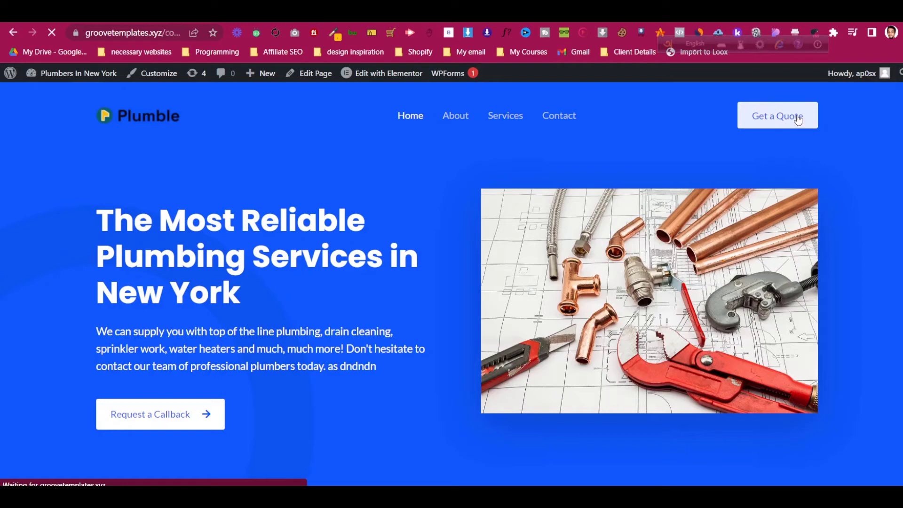
{"action": "scroll", "coordinate": [343, 262], "scroll_direction": "down", "scroll_amount": 6}
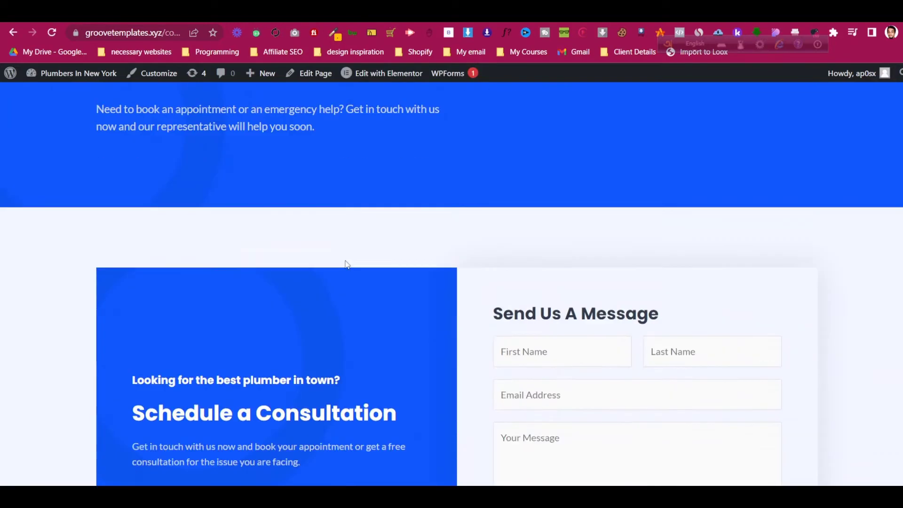
{"action": "scroll", "coordinate": [346, 263], "scroll_direction": "down", "scroll_amount": 11}
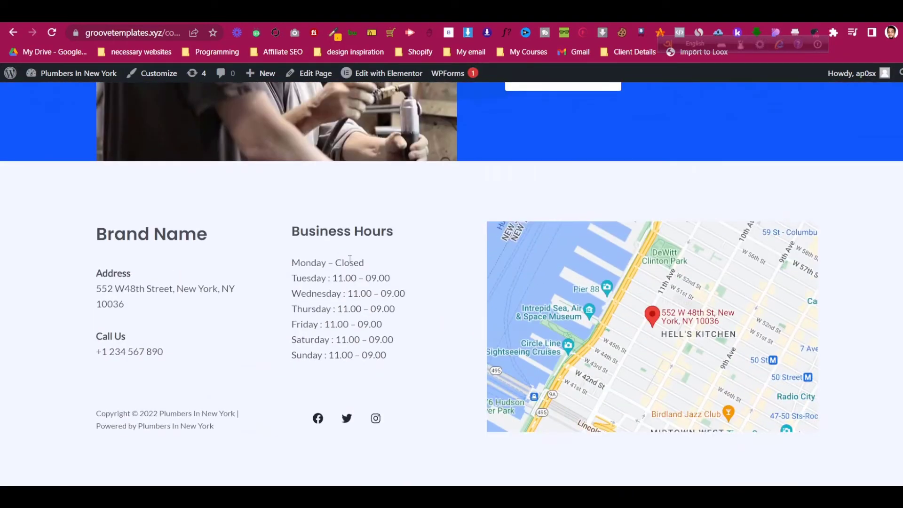
{"action": "scroll", "coordinate": [348, 263], "scroll_direction": "up", "scroll_amount": 18}
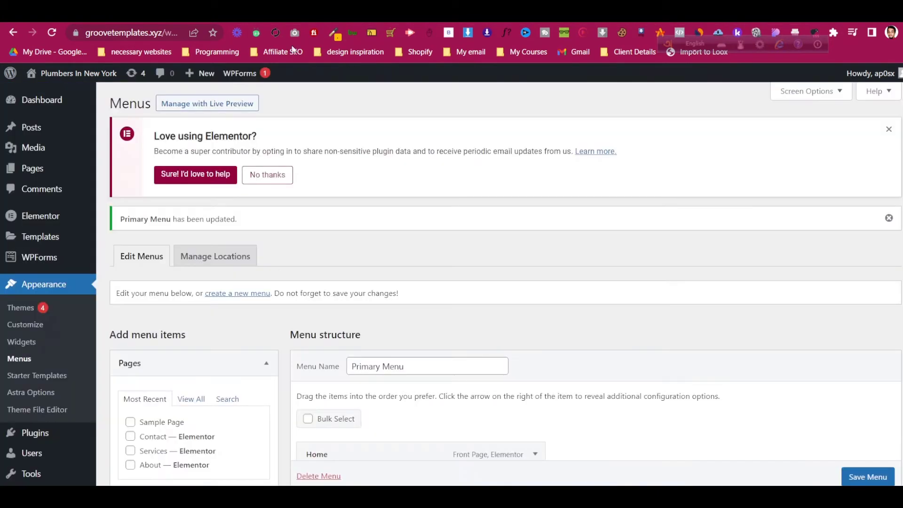
- From the Pages list, open Home's Edit with Elementor link in a new tab
{"action": "left_click", "coordinate": [26, 169]}
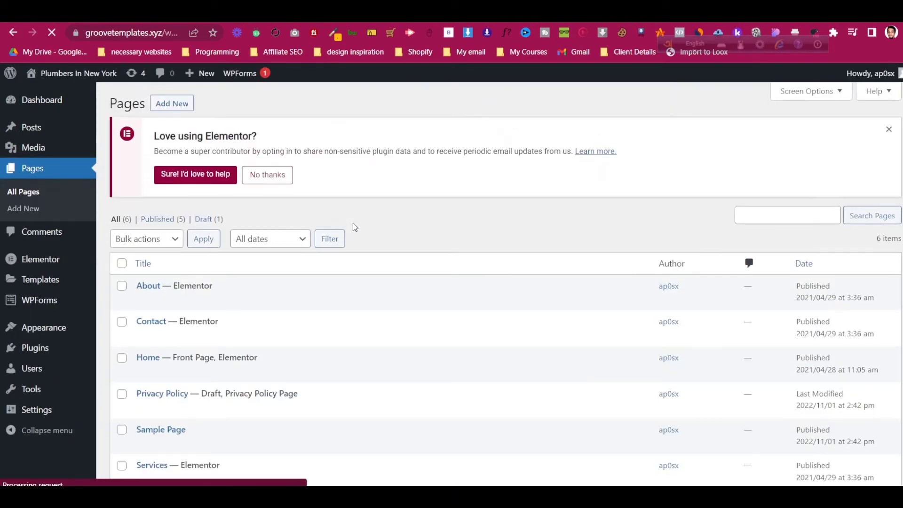
{"action": "scroll", "coordinate": [356, 228], "scroll_direction": "down", "scroll_amount": 2}
{"action": "right_click", "coordinate": [292, 311]}
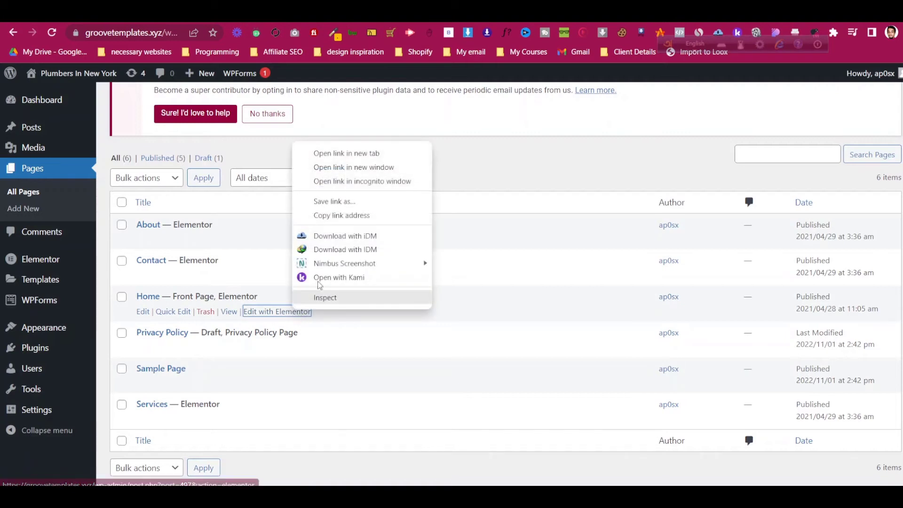
{"action": "left_click", "coordinate": [270, 277]}
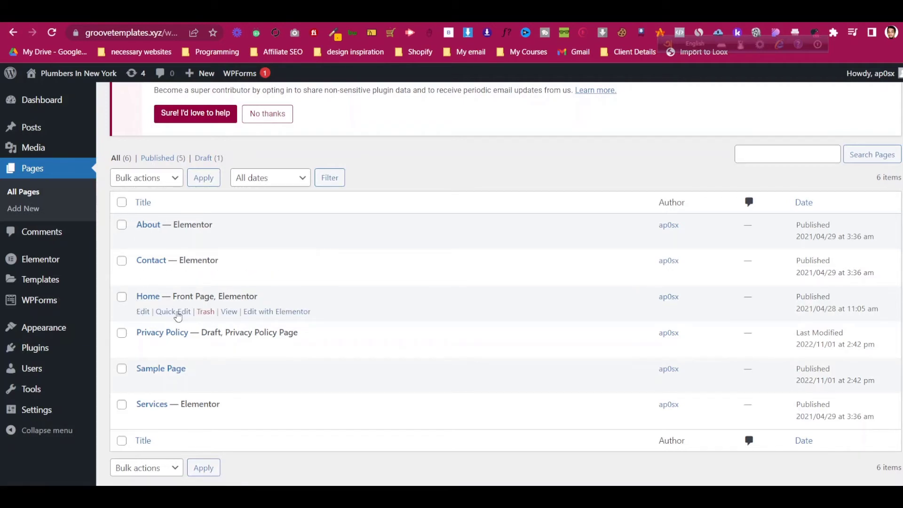
{"action": "right_click", "coordinate": [268, 314]}
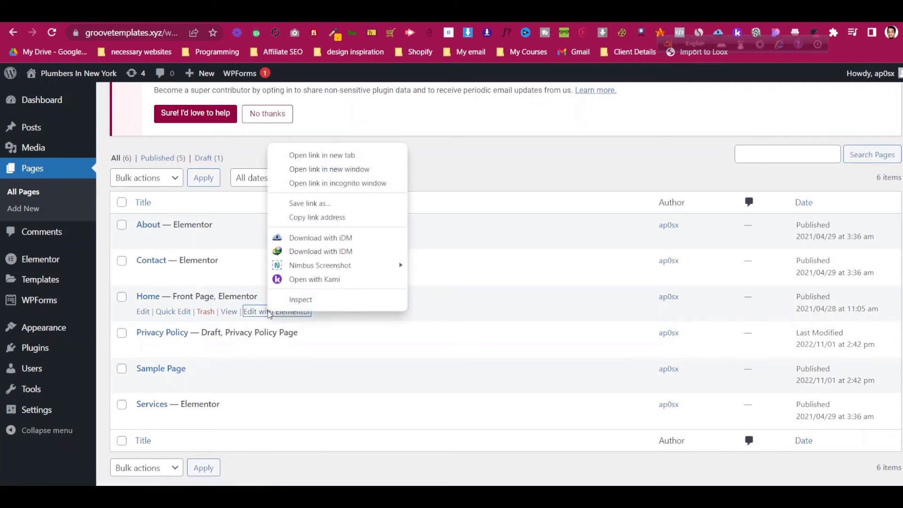
{"action": "left_click", "coordinate": [328, 160]}
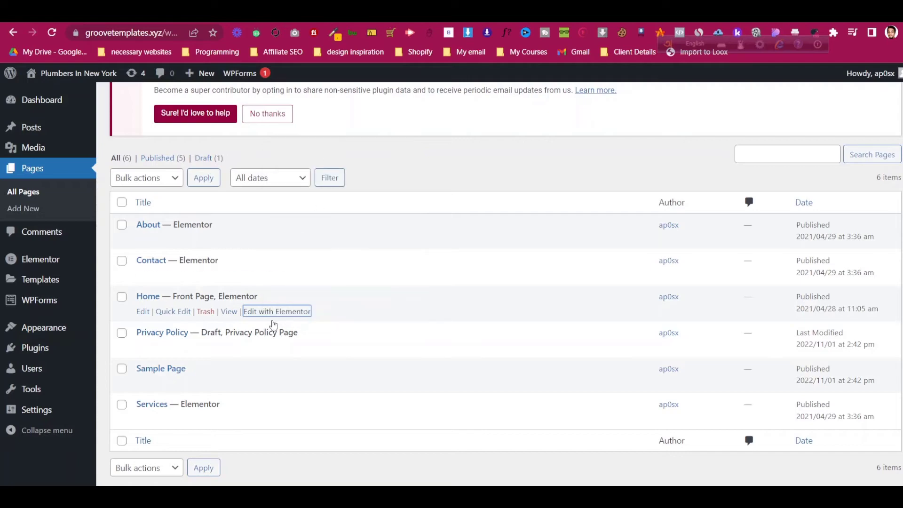
- Wait for the Home page's Elementor editor to finish loading in its tab
{"action": "key", "text": "ctrl+Tab"}
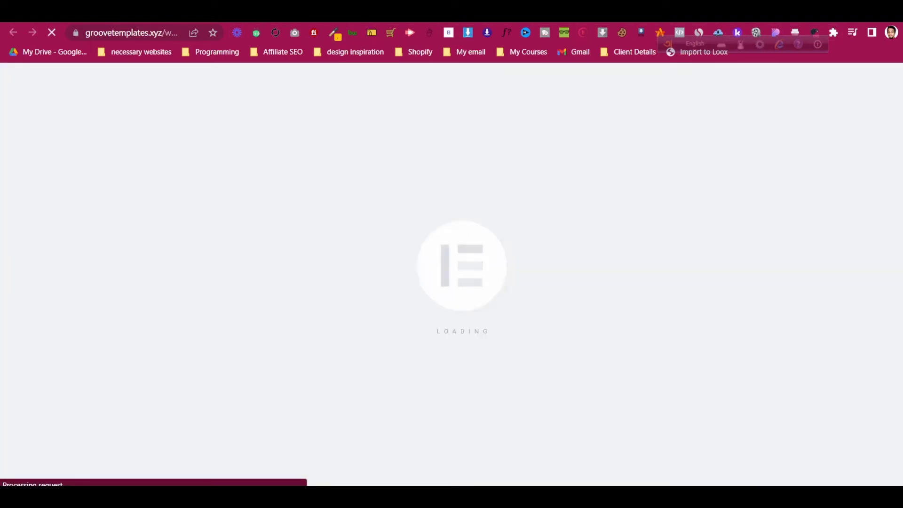
{"action": "key", "text": "ctrl+shift+Tab"}
{"action": "key", "text": "ctrl+Tab"}
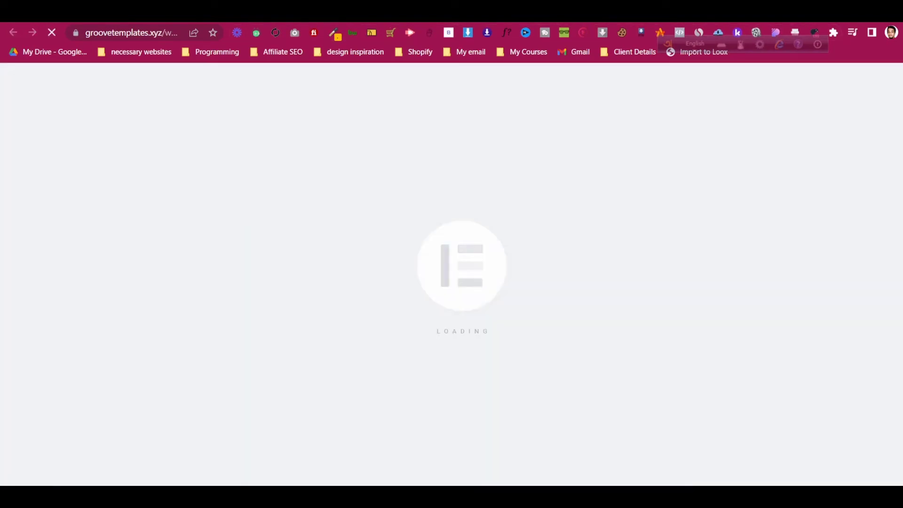
{"action": "key", "text": "ctrl+shift+Tab"}
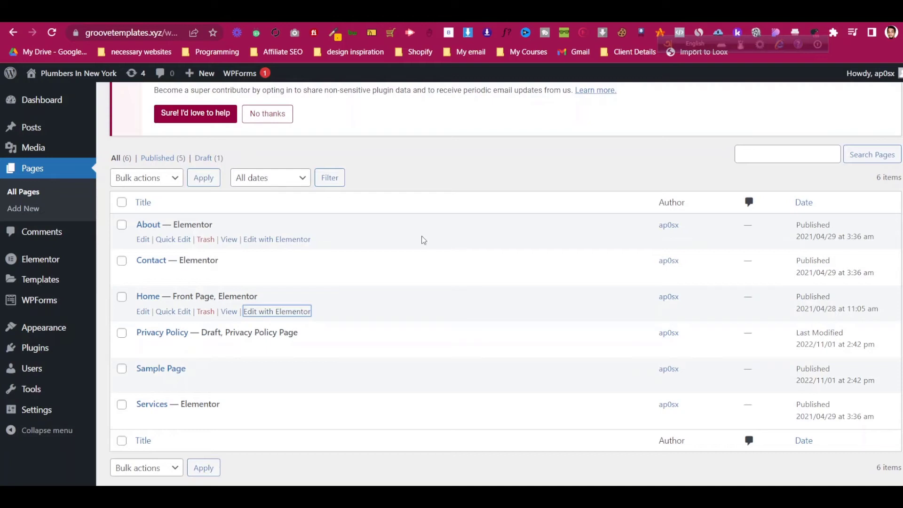
{"action": "key", "text": "ctrl+Tab"}
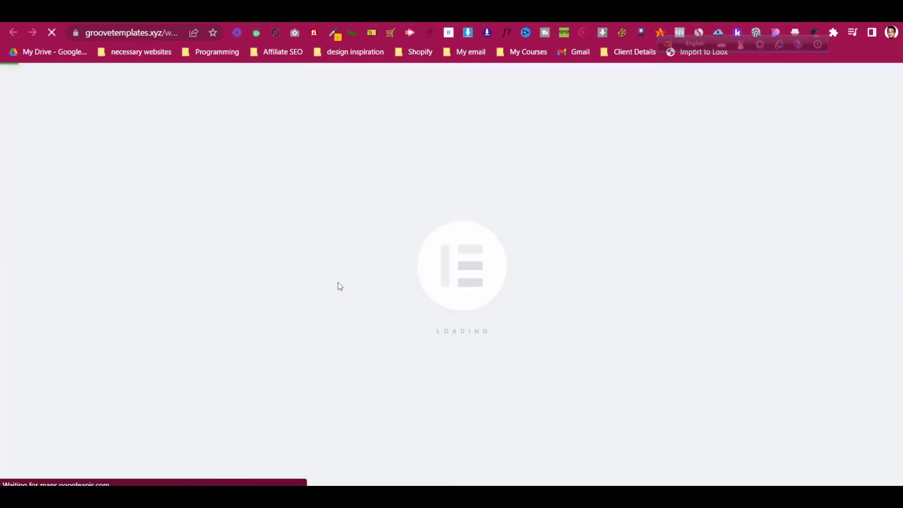
{"action": "key", "text": "ctrl+shift+Tab"}
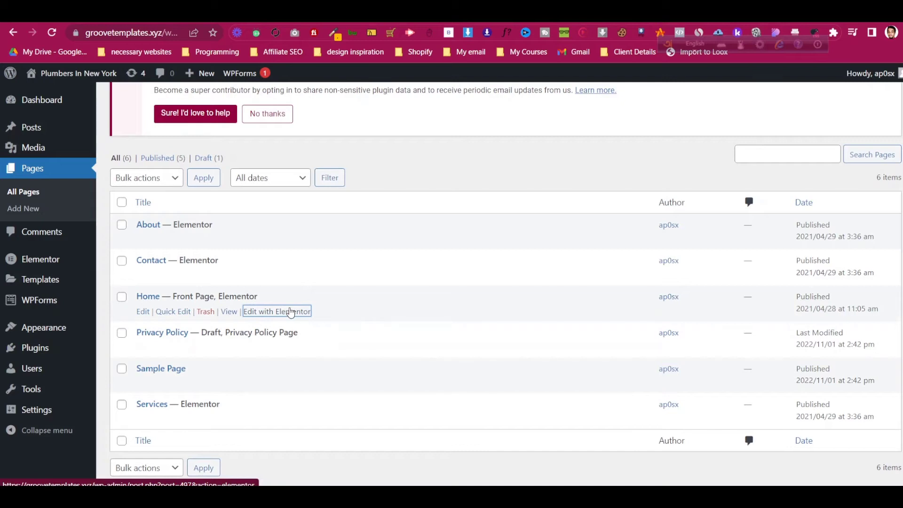
{"action": "right_click", "coordinate": [291, 313]}
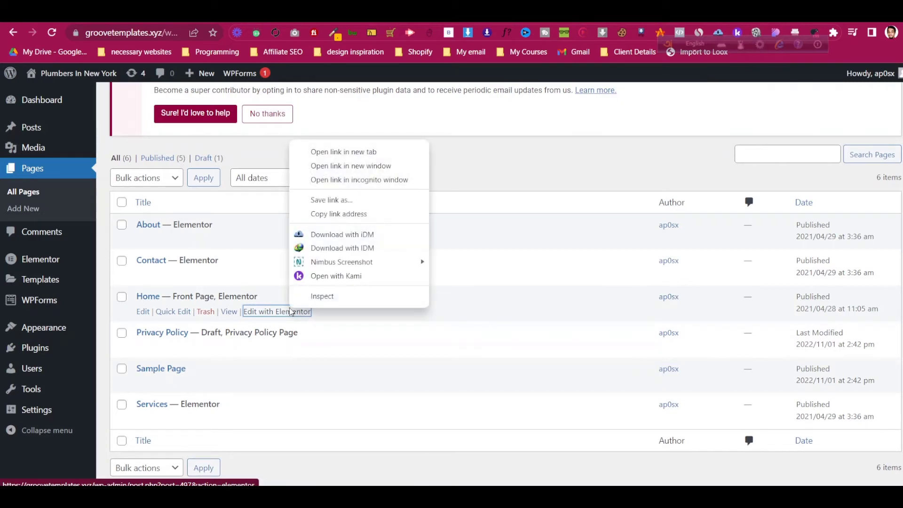
{"action": "left_click", "coordinate": [486, 147]}
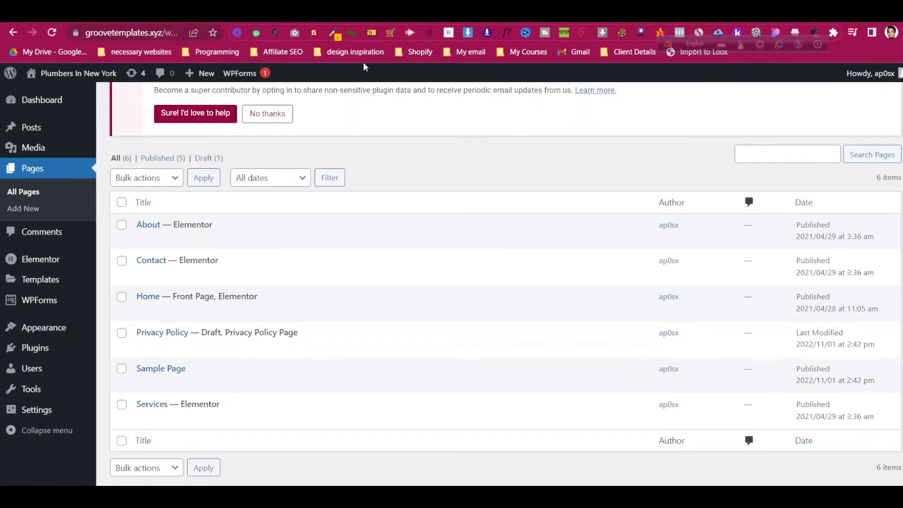
{"action": "key", "text": "ctrl+Tab"}
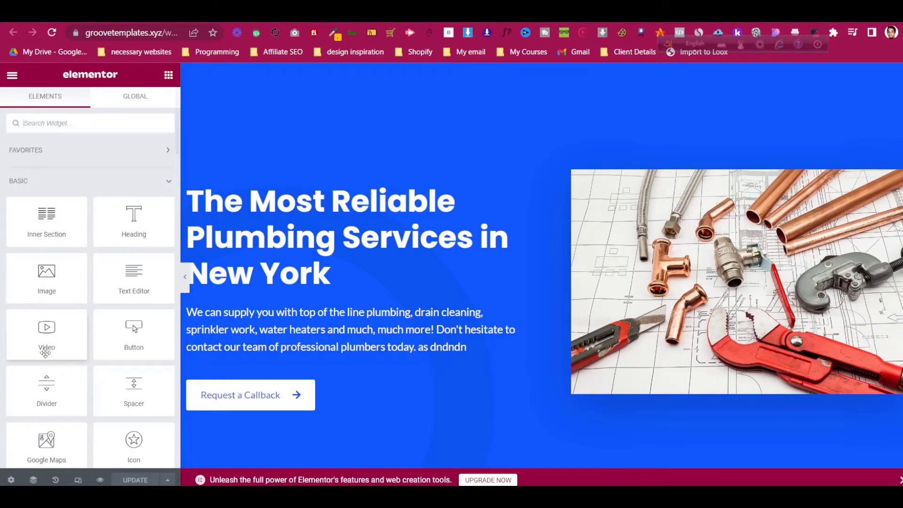
{"action": "left_click", "coordinate": [10, 479]}
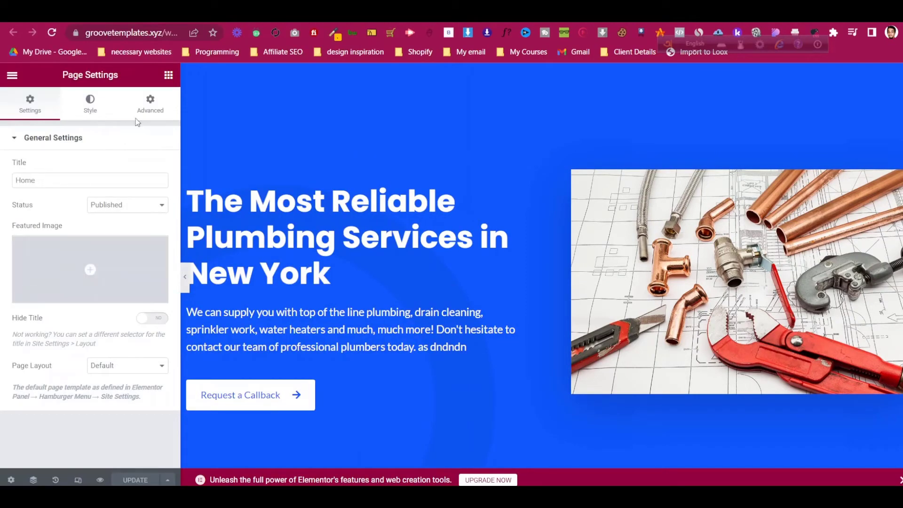
{"action": "left_click", "coordinate": [12, 75]}
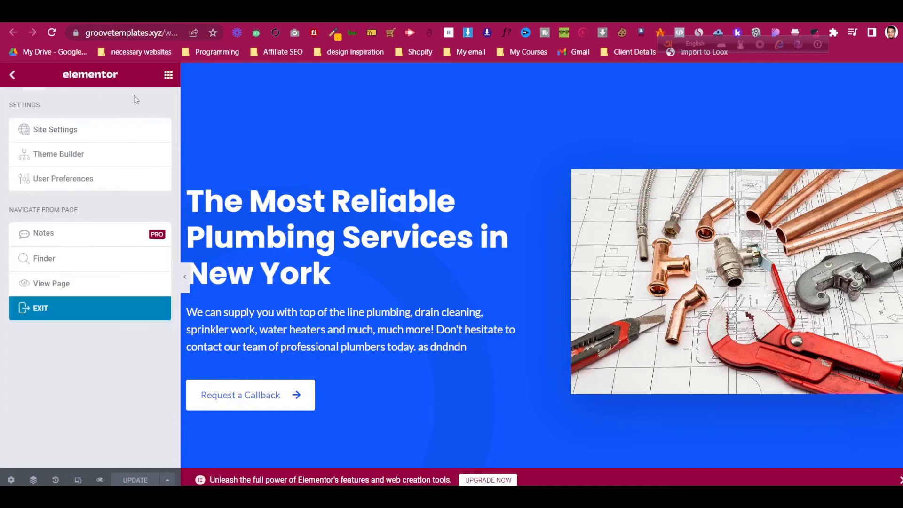
{"action": "left_click", "coordinate": [77, 127]}
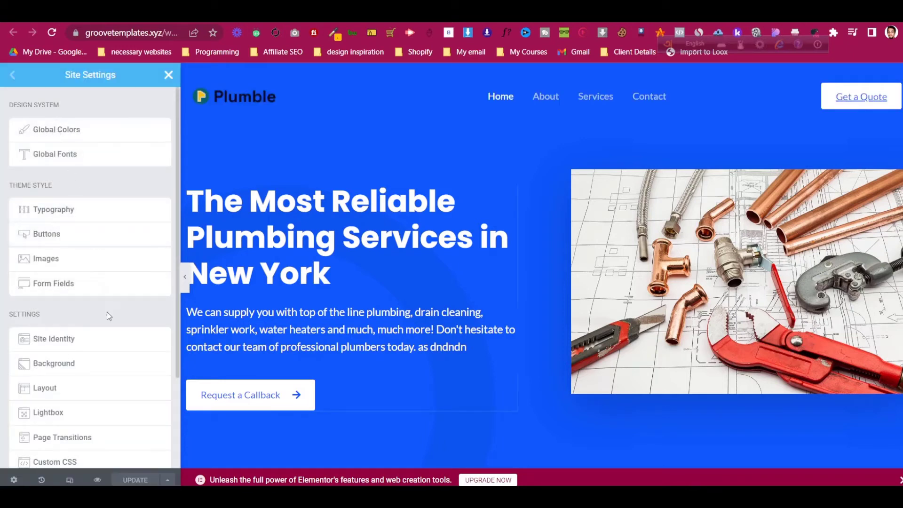
{"action": "scroll", "coordinate": [373, 264], "scroll_direction": "down", "scroll_amount": 8}
{"action": "scroll", "coordinate": [374, 264], "scroll_direction": "up", "scroll_amount": 8}
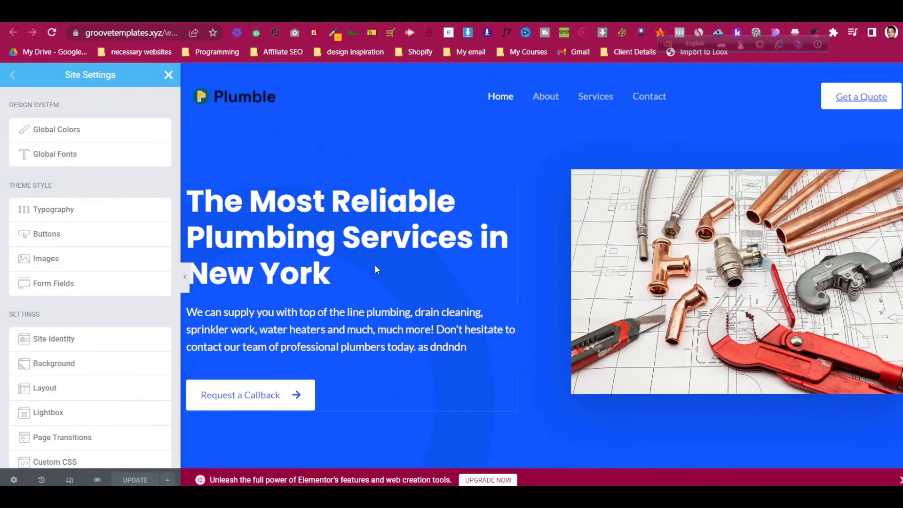
{"action": "scroll", "coordinate": [447, 327], "scroll_direction": "down", "scroll_amount": 3}
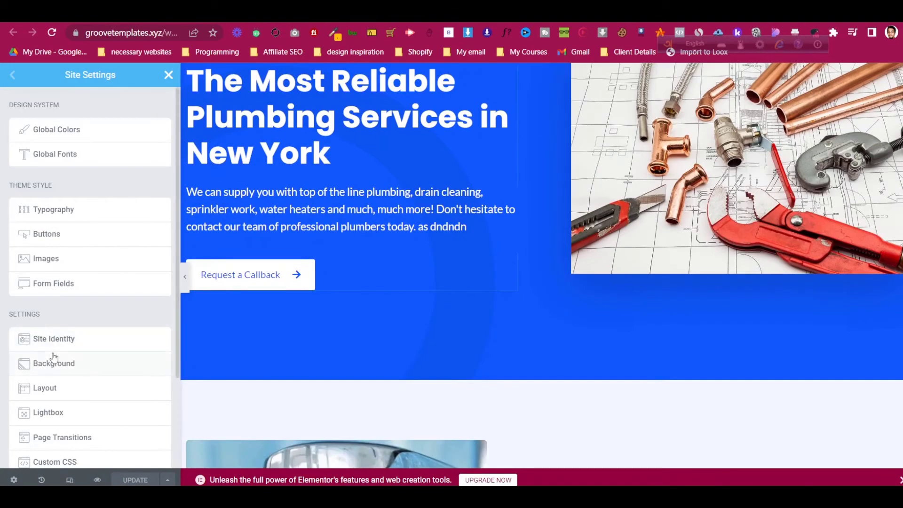
{"action": "scroll", "coordinate": [54, 357], "scroll_direction": "down", "scroll_amount": 3}
{"action": "scroll", "coordinate": [56, 356], "scroll_direction": "up", "scroll_amount": 3}
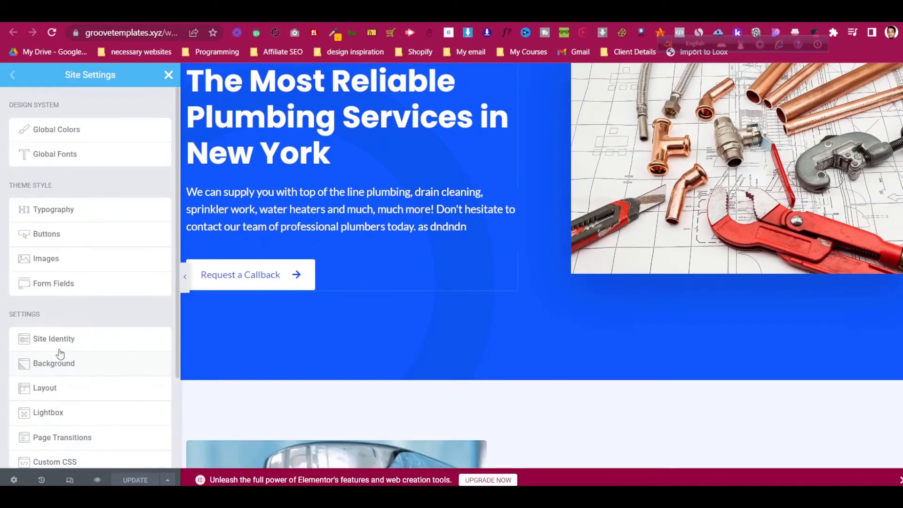
{"action": "left_click", "coordinate": [81, 216]}
{"action": "scroll", "coordinate": [92, 282], "scroll_direction": "down", "scroll_amount": 5}
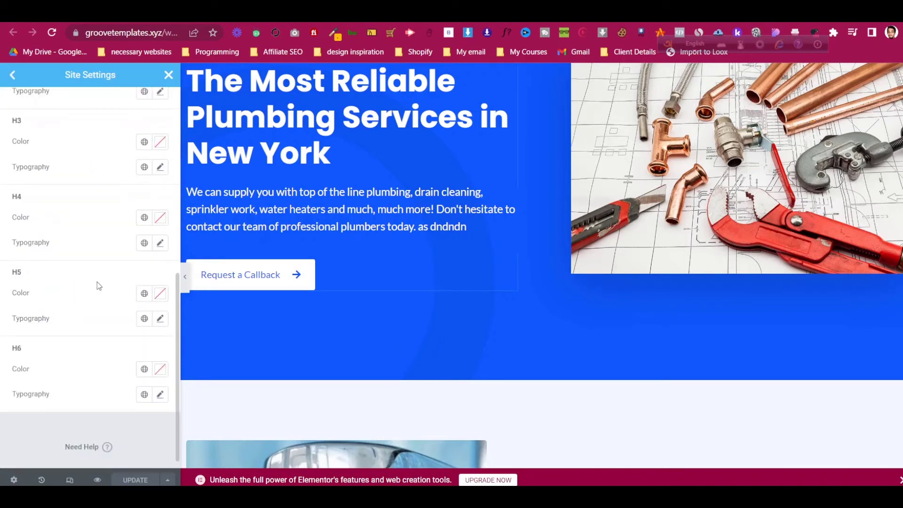
{"action": "scroll", "coordinate": [97, 282], "scroll_direction": "up", "scroll_amount": 5}
{"action": "scroll", "coordinate": [375, 247], "scroll_direction": "up", "scroll_amount": 3}
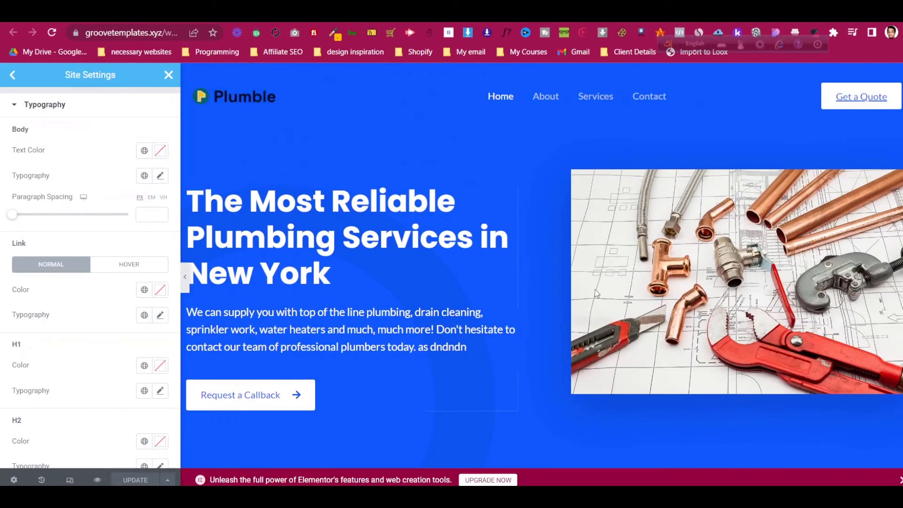
{"action": "scroll", "coordinate": [373, 252], "scroll_direction": "down", "scroll_amount": 20}
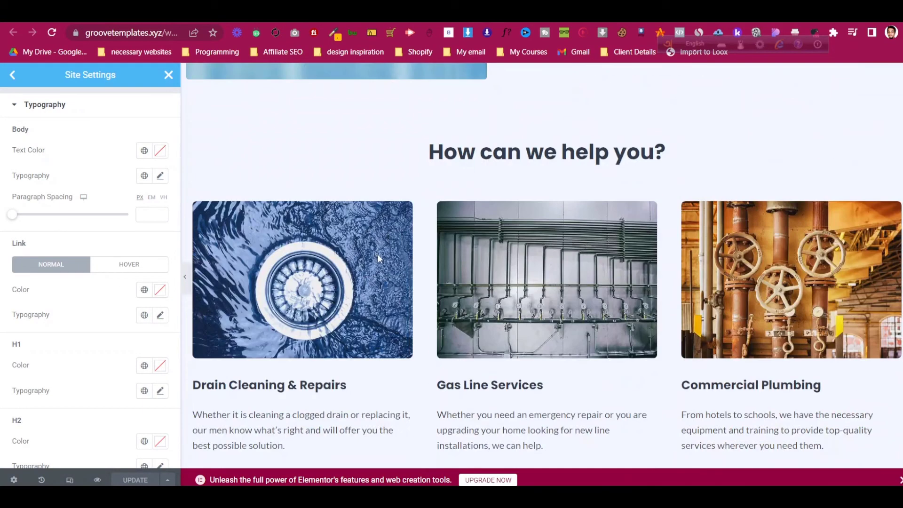
{"action": "scroll", "coordinate": [383, 260], "scroll_direction": "up", "scroll_amount": 10}
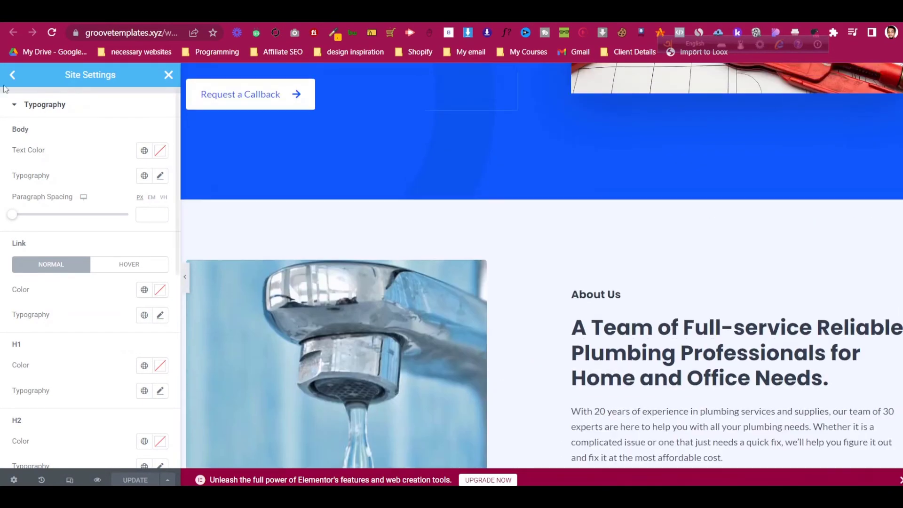
{"action": "left_click", "coordinate": [13, 76]}
{"action": "scroll", "coordinate": [418, 251], "scroll_direction": "up", "scroll_amount": 5}
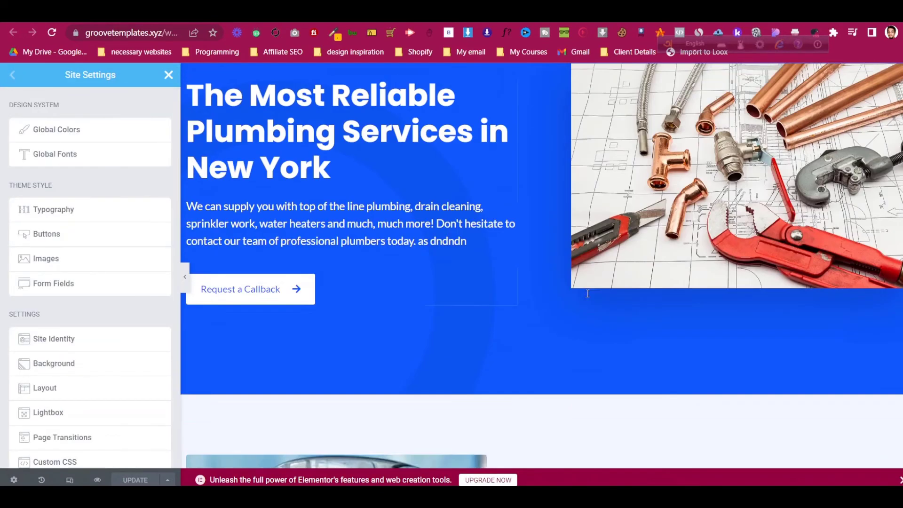
{"action": "scroll", "coordinate": [418, 251], "scroll_direction": "down", "scroll_amount": 5}
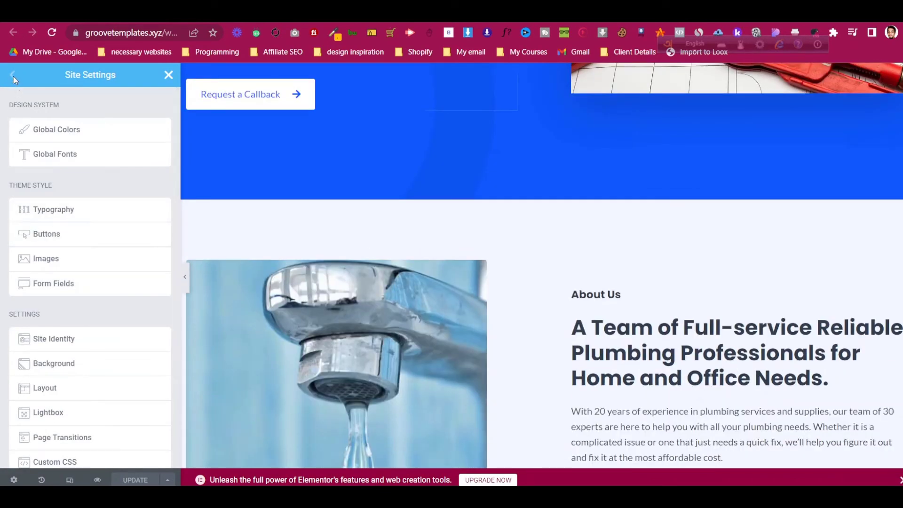
{"action": "left_click", "coordinate": [168, 76]}
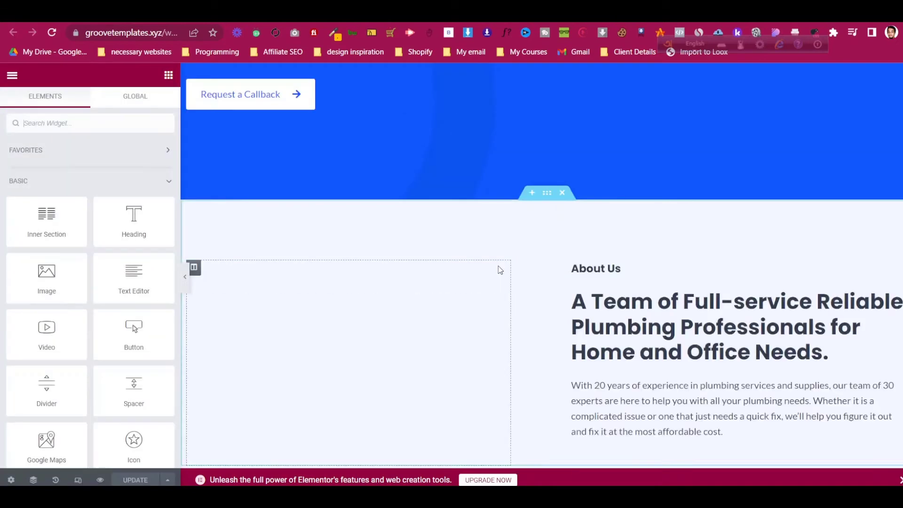
- Add an empty section below the hero, then delete it
{"action": "left_click", "coordinate": [532, 193]}
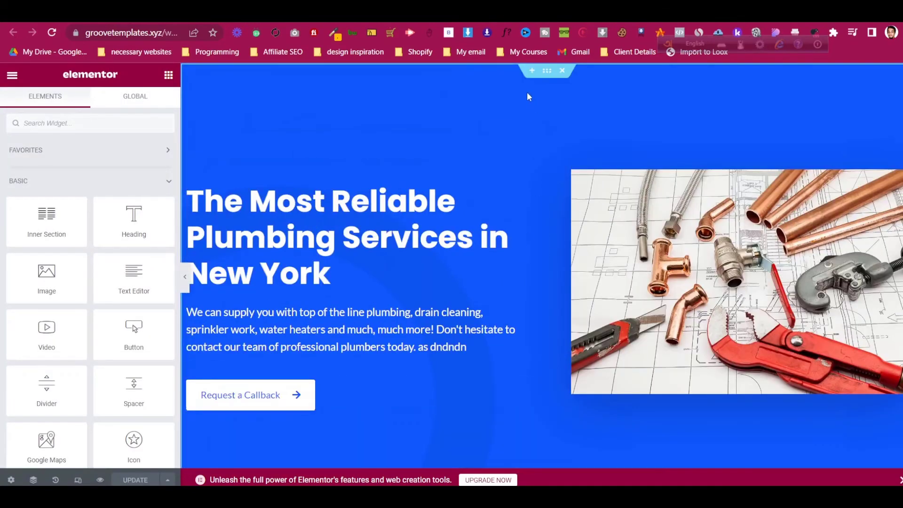
{"action": "scroll", "coordinate": [525, 181], "scroll_direction": "down", "scroll_amount": 1}
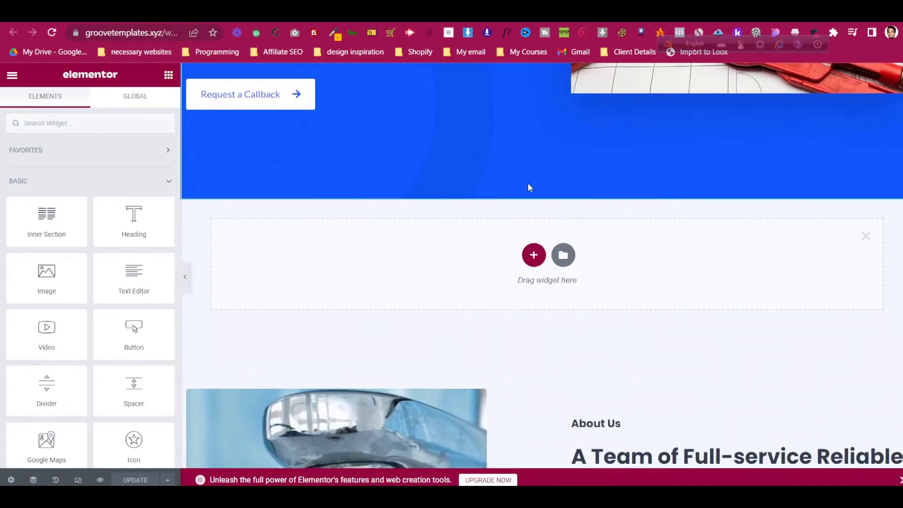
{"action": "left_click", "coordinate": [864, 237]}
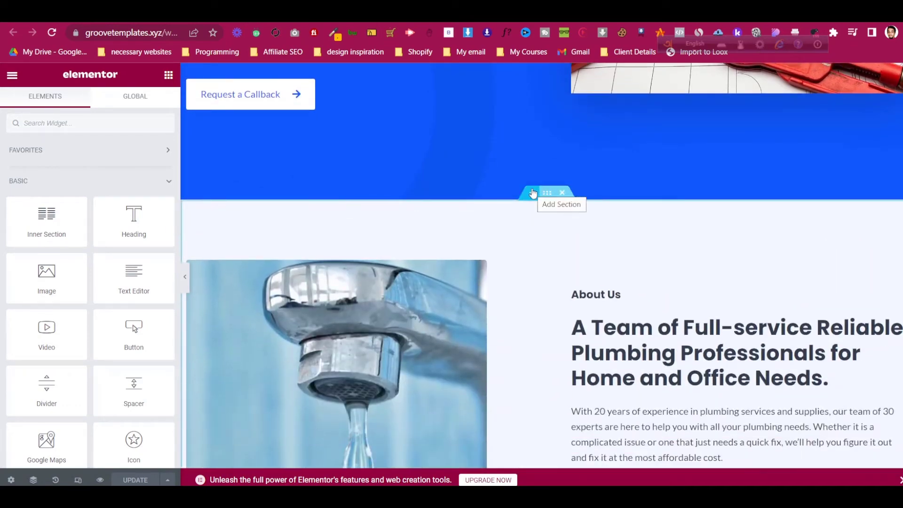
{"action": "scroll", "coordinate": [549, 243], "scroll_direction": "up", "scroll_amount": 1}
{"action": "scroll", "coordinate": [549, 243], "scroll_direction": "up", "scroll_amount": 5}
{"action": "scroll", "coordinate": [540, 228], "scroll_direction": "down", "scroll_amount": 4}
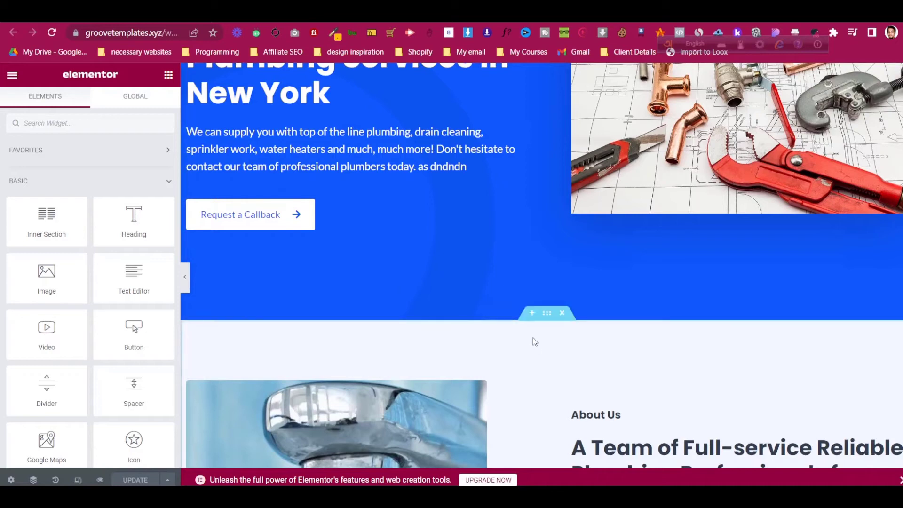
{"action": "scroll", "coordinate": [534, 339], "scroll_direction": "down", "scroll_amount": 1}
- Add a single-column section below the blue hero and drop a Heading widget into it
{"action": "left_click", "coordinate": [538, 250]}
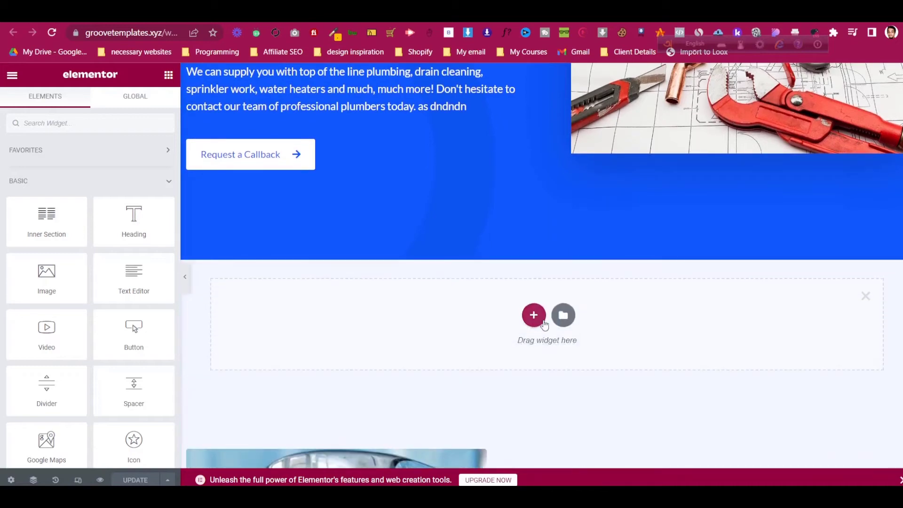
{"action": "left_click", "coordinate": [534, 315]}
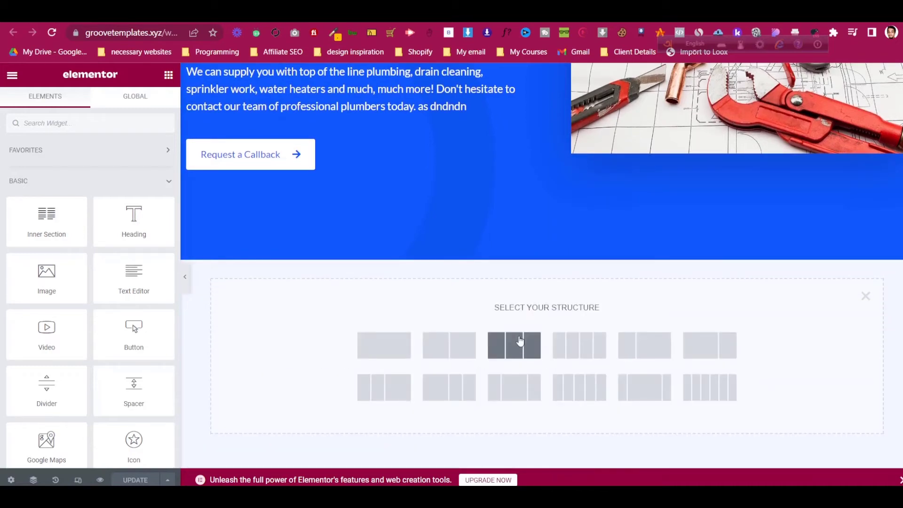
{"action": "left_click", "coordinate": [408, 346]}
{"action": "scroll", "coordinate": [557, 292], "scroll_direction": "down", "scroll_amount": 3}
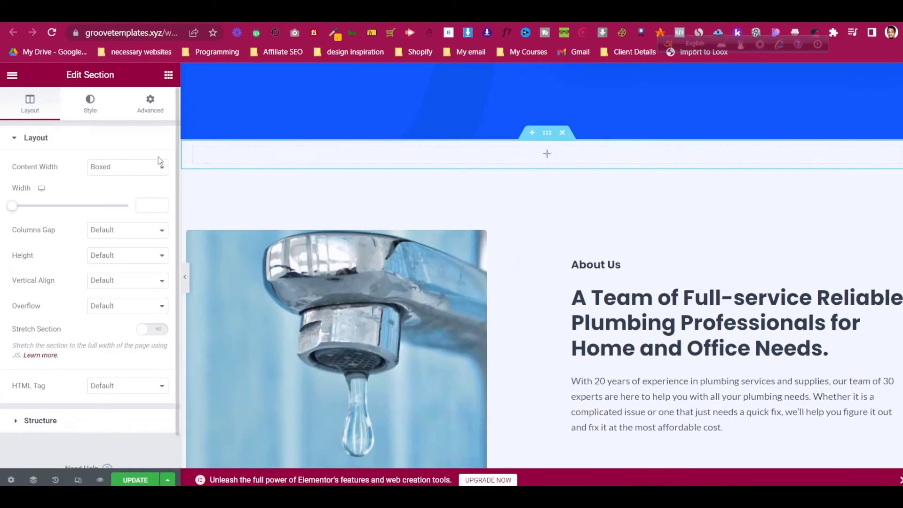
{"action": "left_click", "coordinate": [169, 76]}
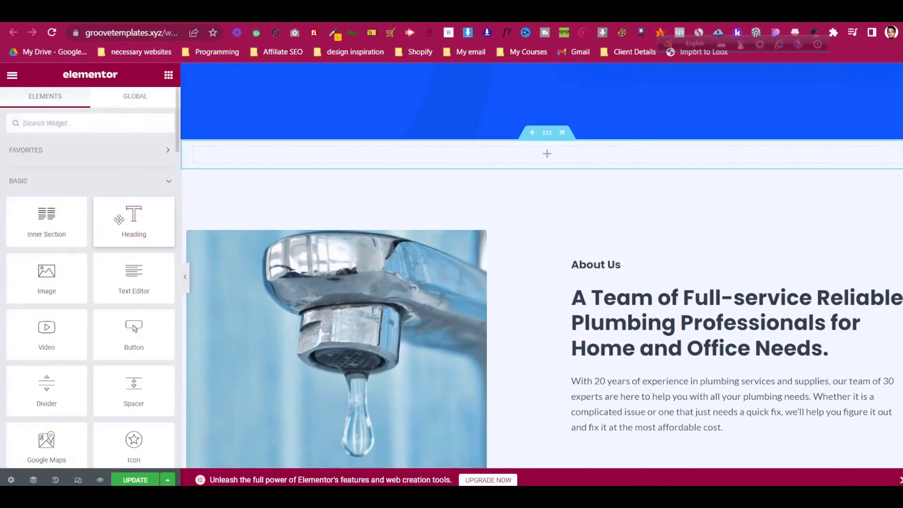
{"action": "left_click_drag", "start_coordinate": [135, 218], "coordinate": [531, 159]}
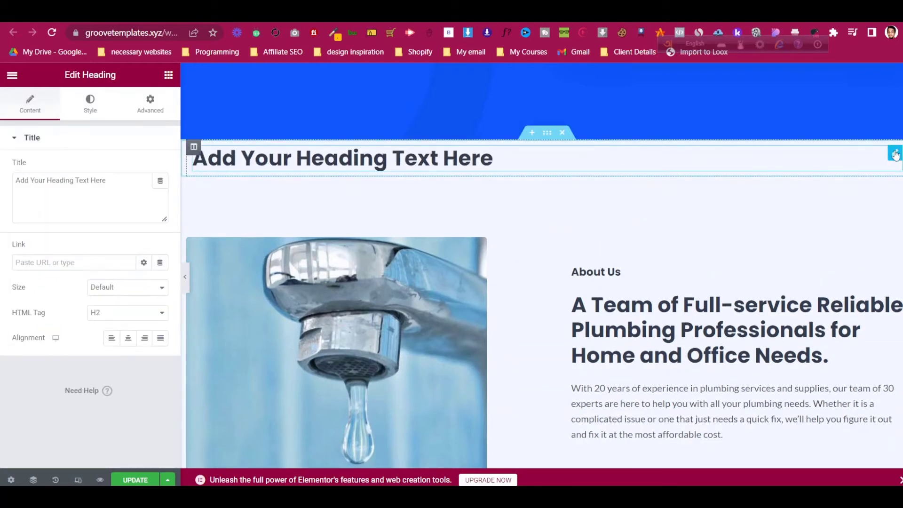
- Center the heading and give its section 50 px top and bottom padding
{"action": "left_click", "coordinate": [127, 338]}
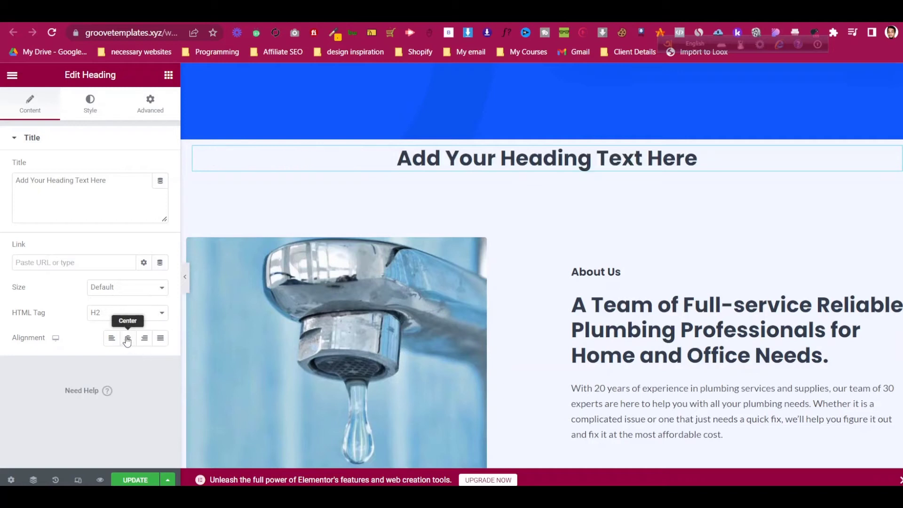
{"action": "left_click", "coordinate": [547, 133]}
{"action": "left_click", "coordinate": [150, 107]}
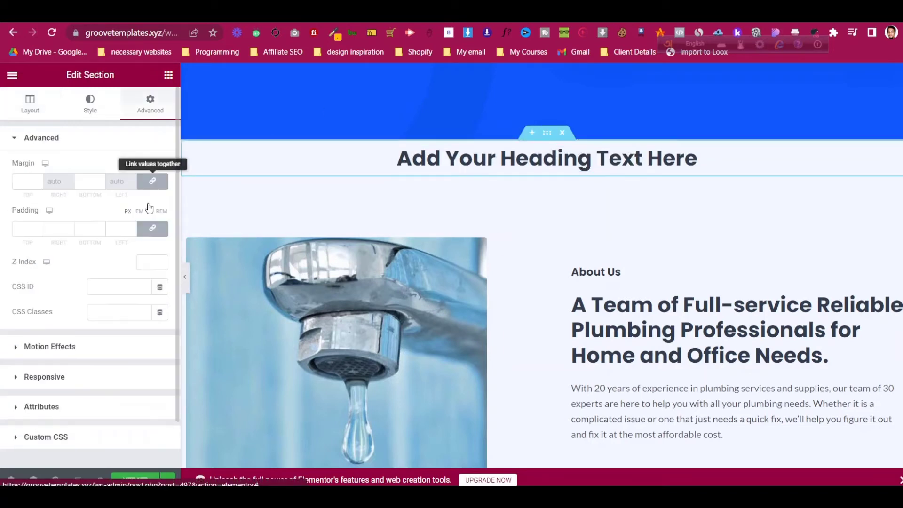
{"action": "left_click", "coordinate": [152, 229]}
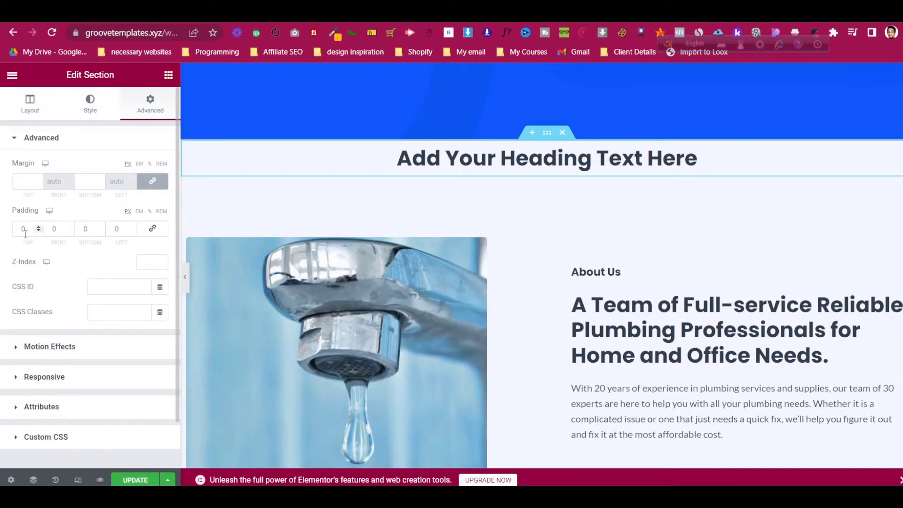
{"action": "left_click", "coordinate": [16, 230]}
{"action": "type", "text": "5"}
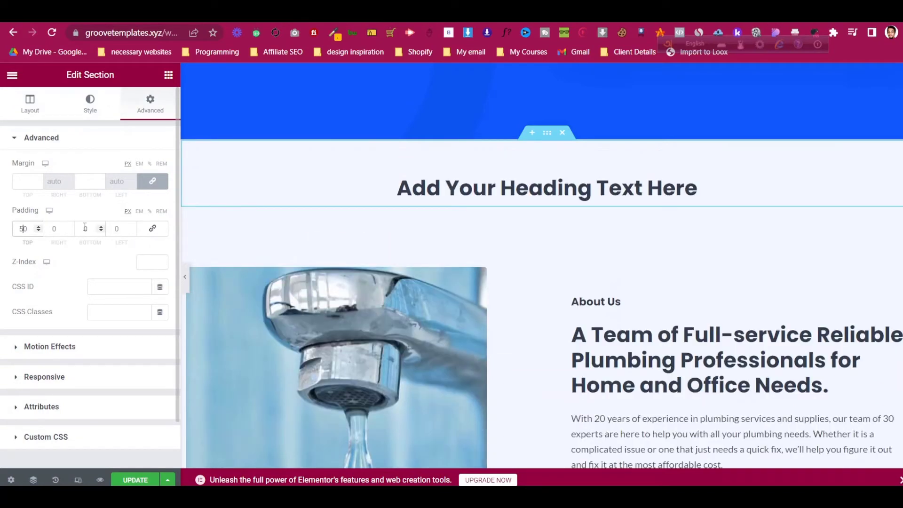
{"action": "left_click", "coordinate": [82, 229]}
{"action": "type", "text": "5"}
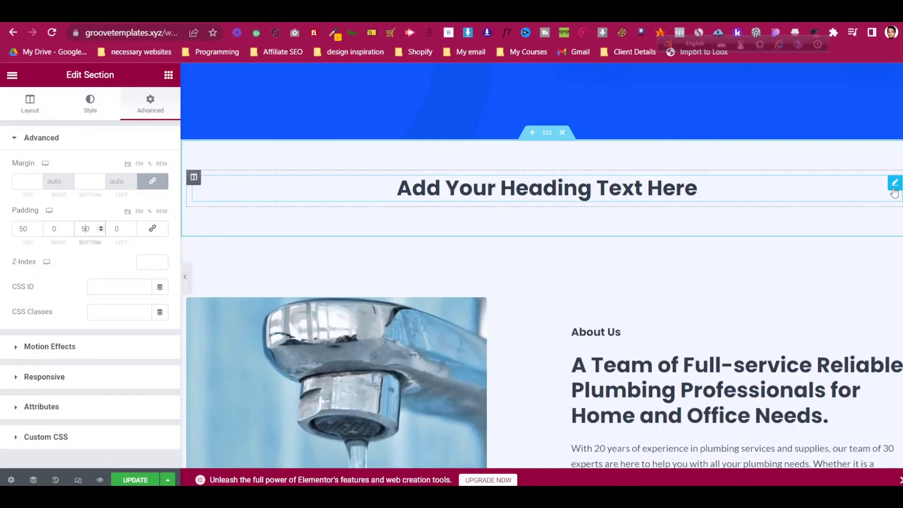
- Change the heading text to 'Why Choose Use'
{"action": "left_click", "coordinate": [893, 184]}
{"action": "left_click", "coordinate": [131, 187]}
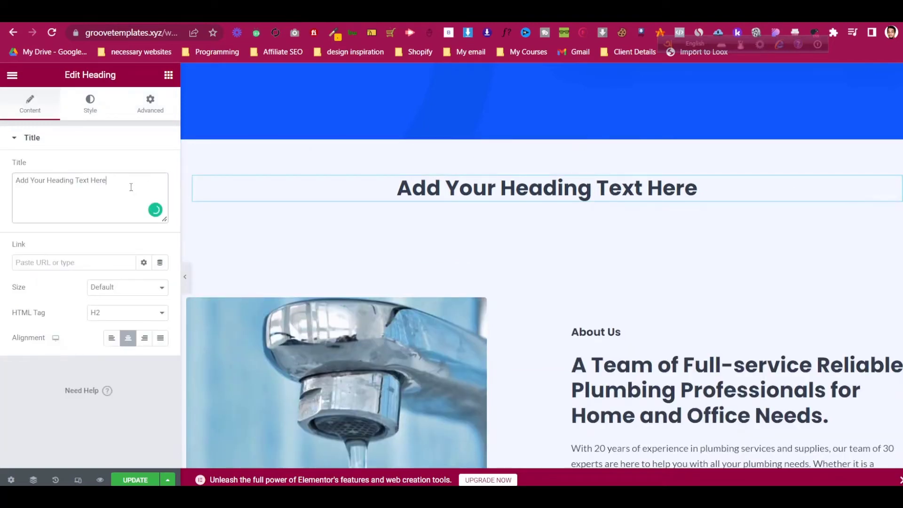
{"action": "key", "text": "ctrl+a"}
{"action": "type", "text": "Why "}
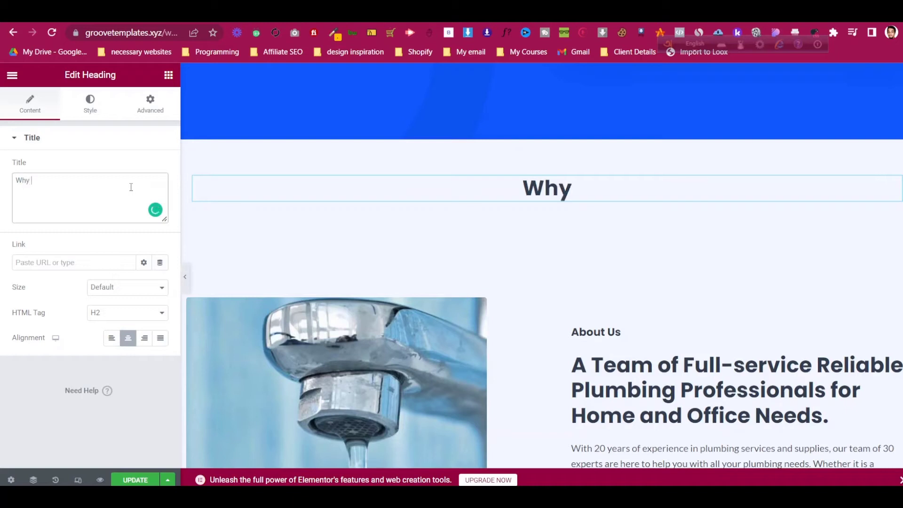
{"action": "type", "text": "Choose Use"}
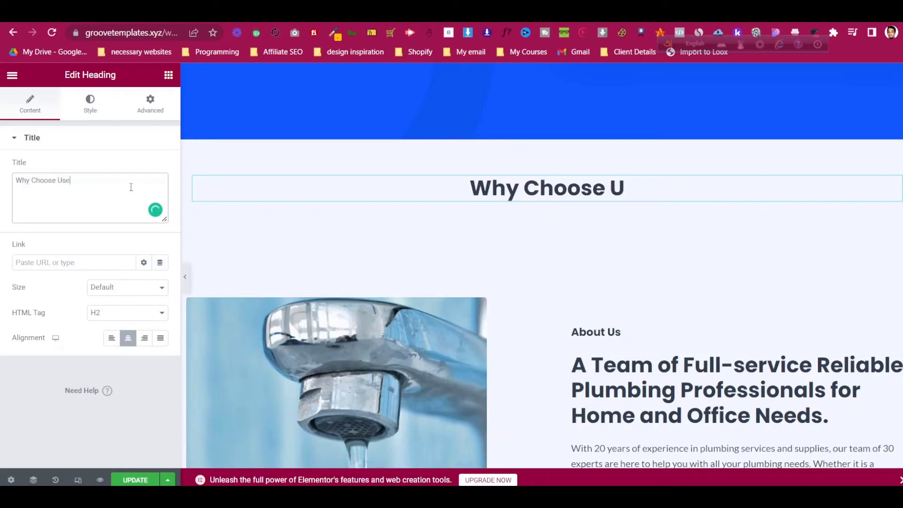
{"action": "left_click", "coordinate": [168, 75]}
- Place a two-column inner section under the heading and duplicate a column to make three
{"action": "left_click_drag", "start_coordinate": [28, 226], "coordinate": [394, 205]}
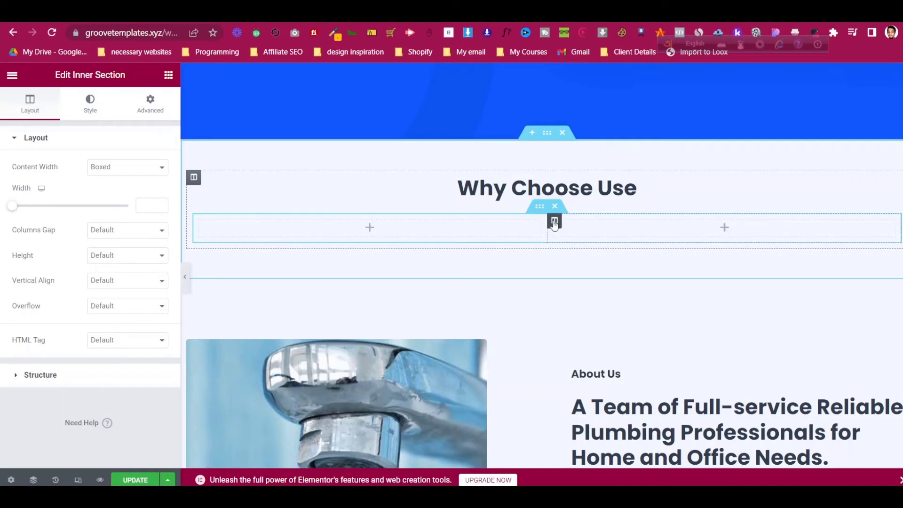
{"action": "right_click", "coordinate": [553, 224]}
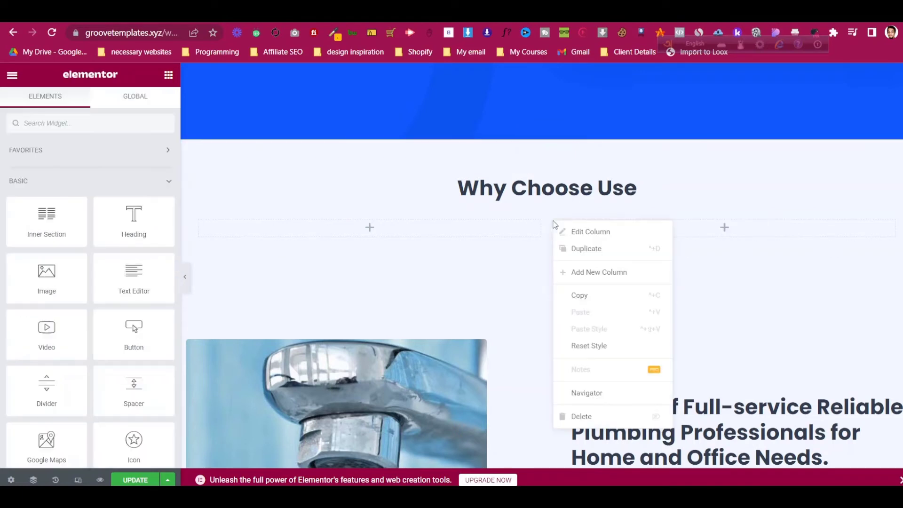
{"action": "left_click", "coordinate": [566, 250]}
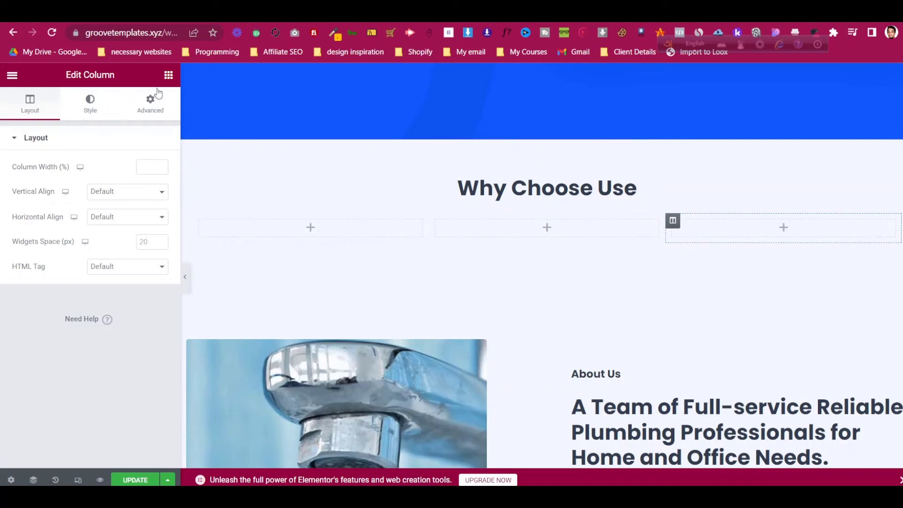
{"action": "left_click", "coordinate": [168, 75]}
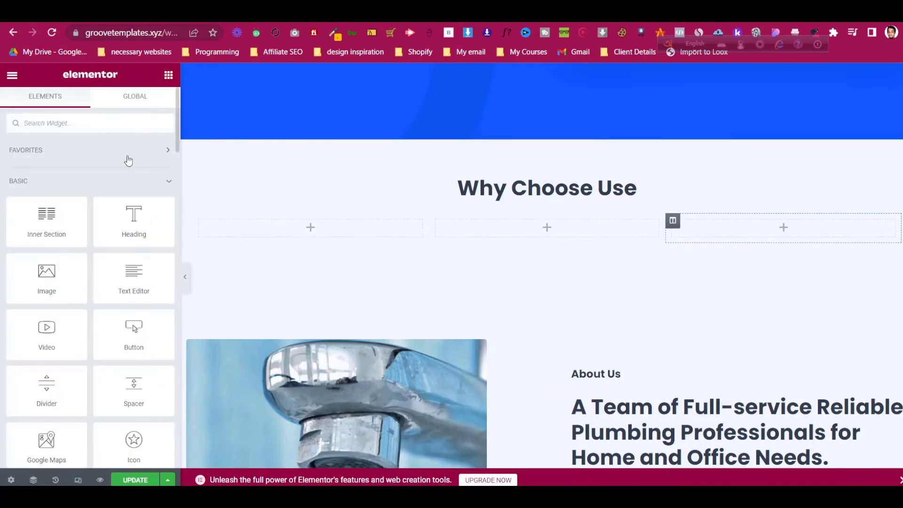
{"action": "scroll", "coordinate": [102, 244], "scroll_direction": "down", "scroll_amount": 3}
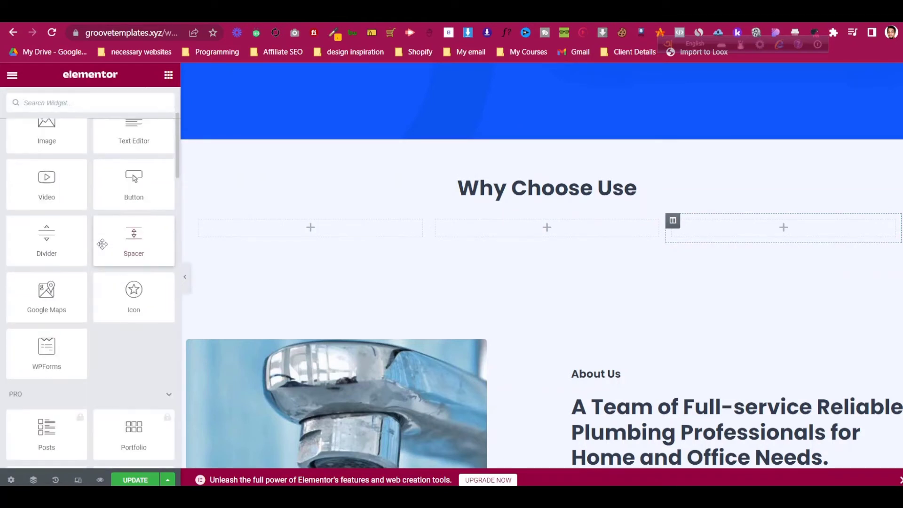
{"action": "scroll", "coordinate": [102, 244], "scroll_direction": "up", "scroll_amount": 4}
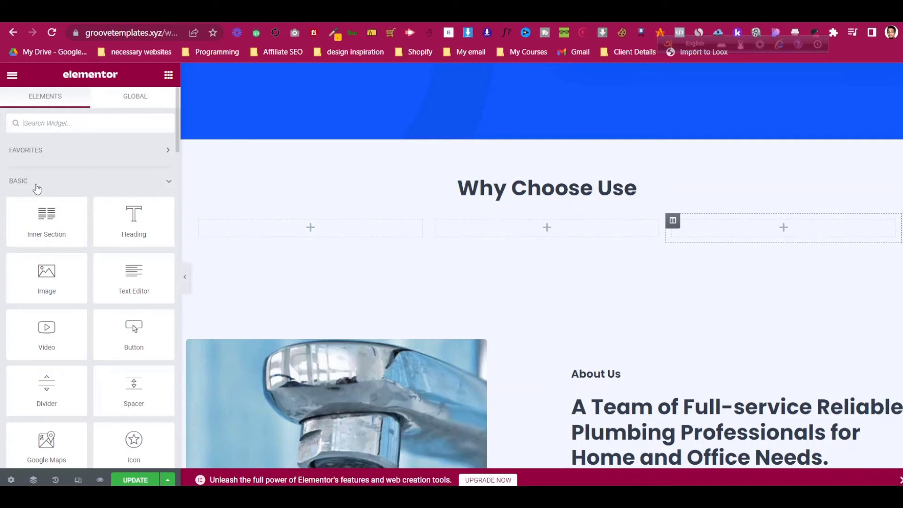
{"action": "scroll", "coordinate": [37, 188], "scroll_direction": "down", "scroll_amount": 2}
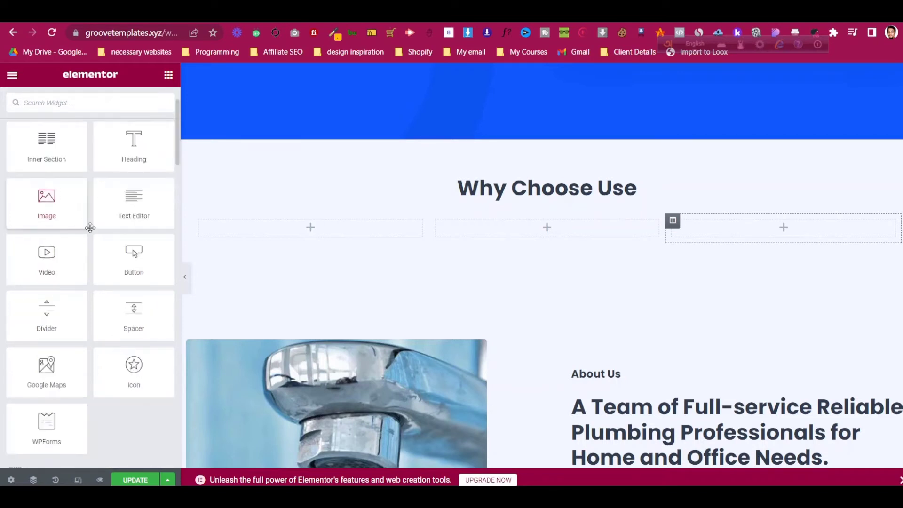
{"action": "scroll", "coordinate": [85, 241], "scroll_direction": "down", "scroll_amount": 6}
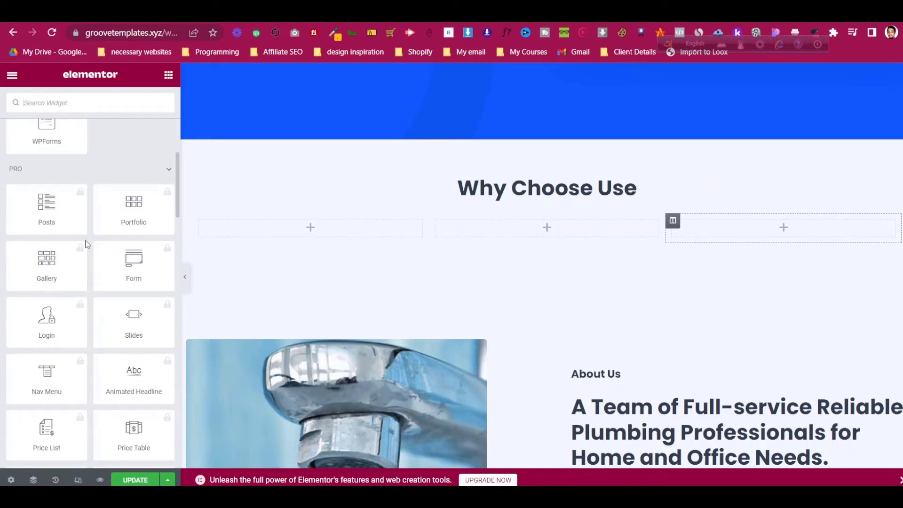
{"action": "scroll", "coordinate": [86, 245], "scroll_direction": "down", "scroll_amount": 5}
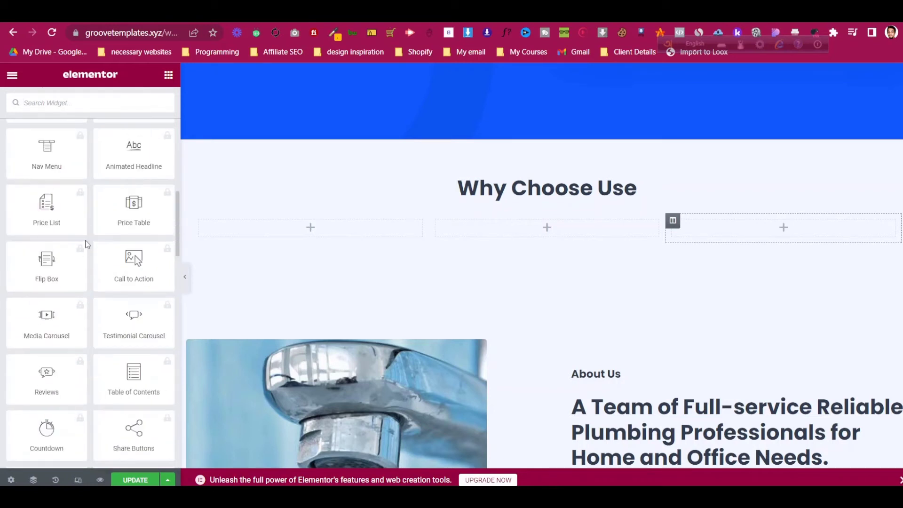
{"action": "scroll", "coordinate": [86, 245], "scroll_direction": "down", "scroll_amount": 12}
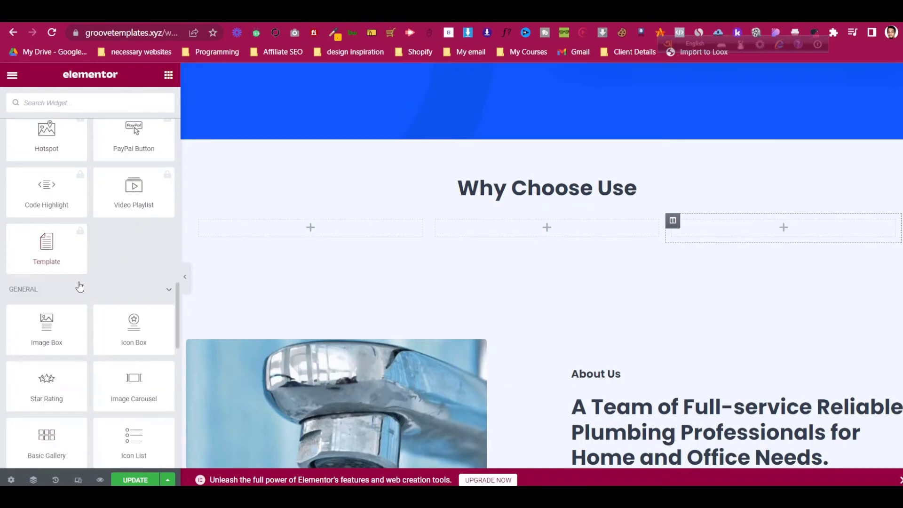
- Drop an Icon Box into the first column and swap its icon for Smile
{"action": "mouse_move", "coordinate": [62, 328]}
{"action": "left_mouse_down"}
{"action": "mouse_move", "coordinate": [242, 246]}
{"action": "mouse_move", "coordinate": [60, 322]}
{"action": "mouse_move", "coordinate": [75, 324]}
{"action": "left_mouse_up"}
{"action": "left_click_drag", "start_coordinate": [133, 329], "coordinate": [303, 229]}
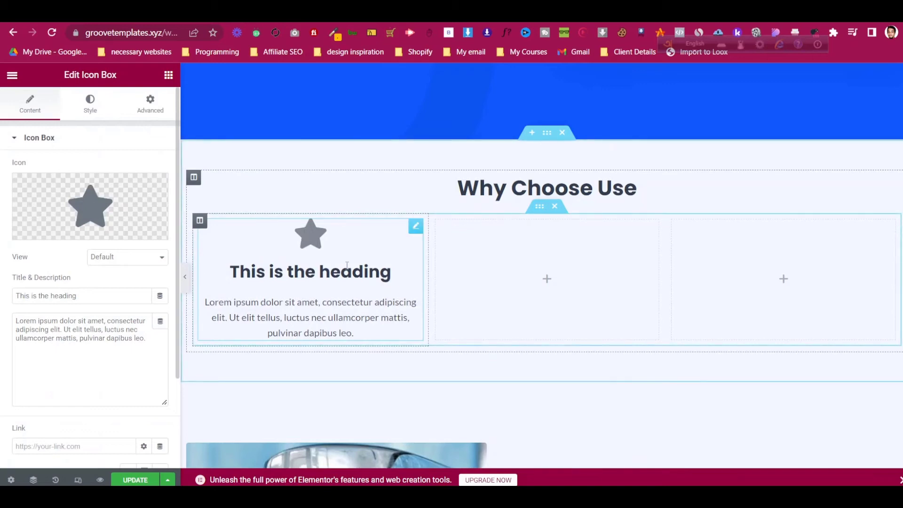
{"action": "mouse_move", "coordinate": [74, 213]}
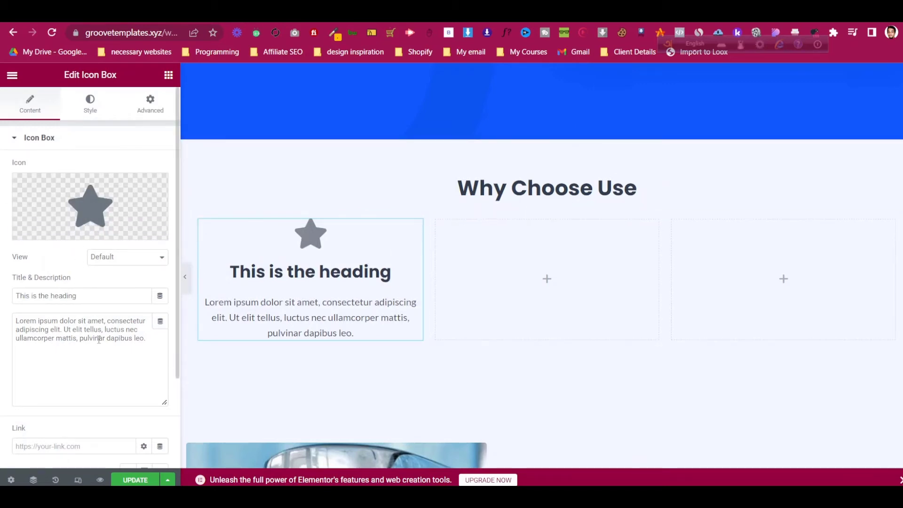
{"action": "left_click", "coordinate": [81, 194]}
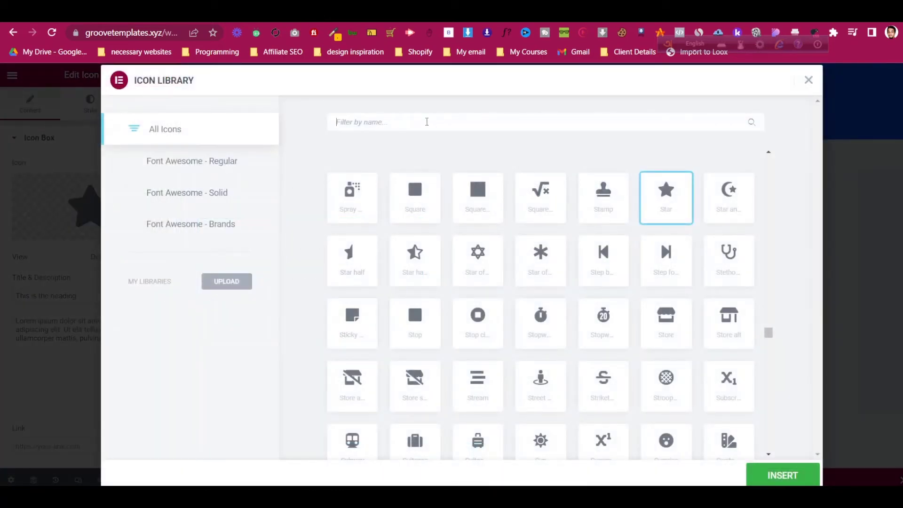
{"action": "type", "text": "smi"}
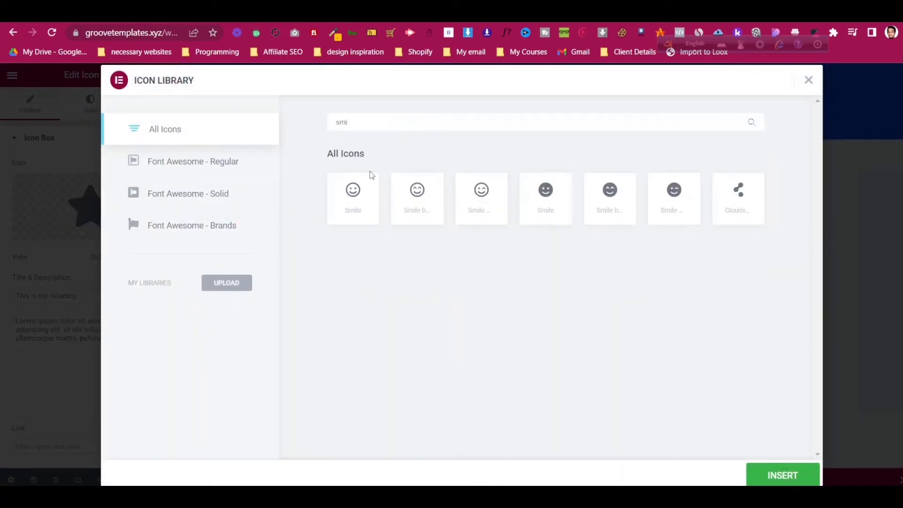
{"action": "left_click", "coordinate": [351, 221]}
{"action": "left_click", "coordinate": [802, 475]}
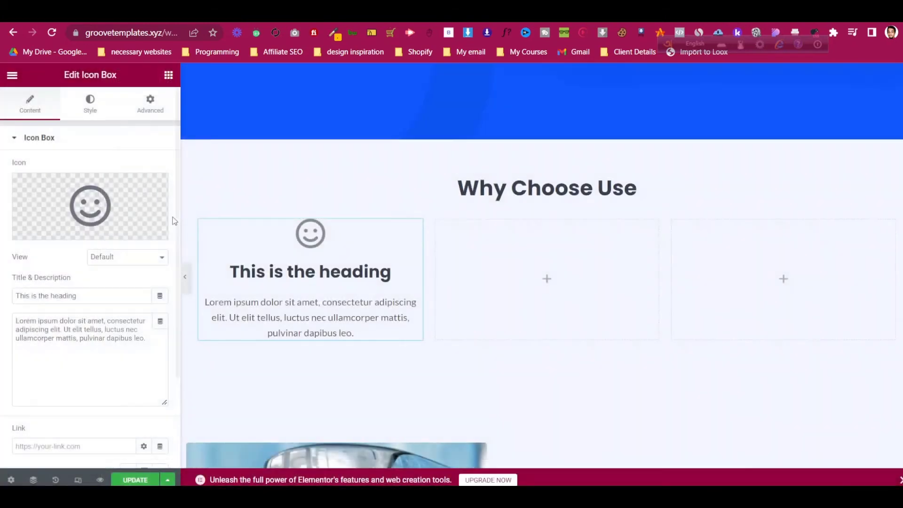
- Set the smile icon's primary colour to bright cyan
{"action": "left_click", "coordinate": [90, 103]}
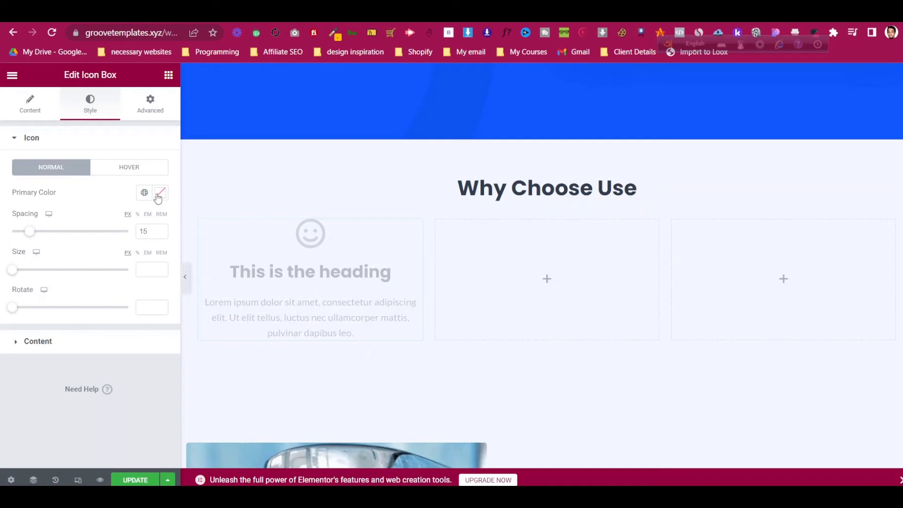
{"action": "left_click", "coordinate": [159, 194]}
{"action": "mouse_move", "coordinate": [111, 275]}
{"action": "left_mouse_down"}
{"action": "mouse_move", "coordinate": [126, 260]}
{"action": "mouse_move", "coordinate": [154, 256]}
{"action": "mouse_move", "coordinate": [116, 291]}
{"action": "left_mouse_up"}
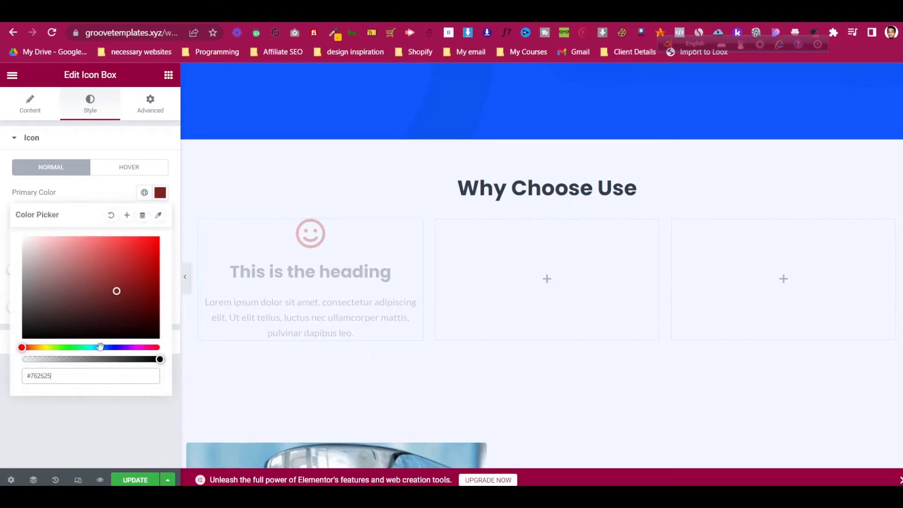
{"action": "left_click_drag", "start_coordinate": [29, 347], "coordinate": [94, 349]}
{"action": "left_click_drag", "start_coordinate": [114, 300], "coordinate": [144, 246]}
{"action": "left_click", "coordinate": [46, 156]}
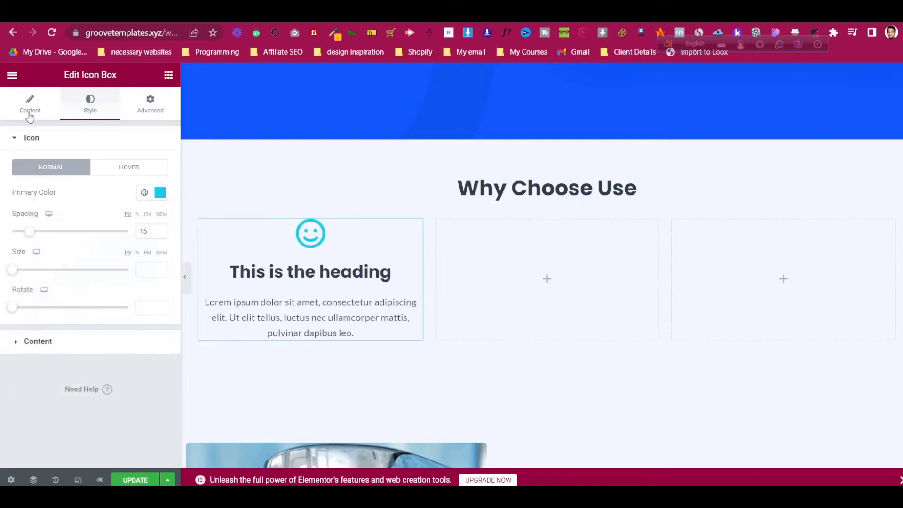
- Title the icon box 'Happy Customer' with description 'Served 50K Customers with satisfaction.'
{"action": "left_click", "coordinate": [30, 113]}
{"action": "key", "text": "ctrl+a"}
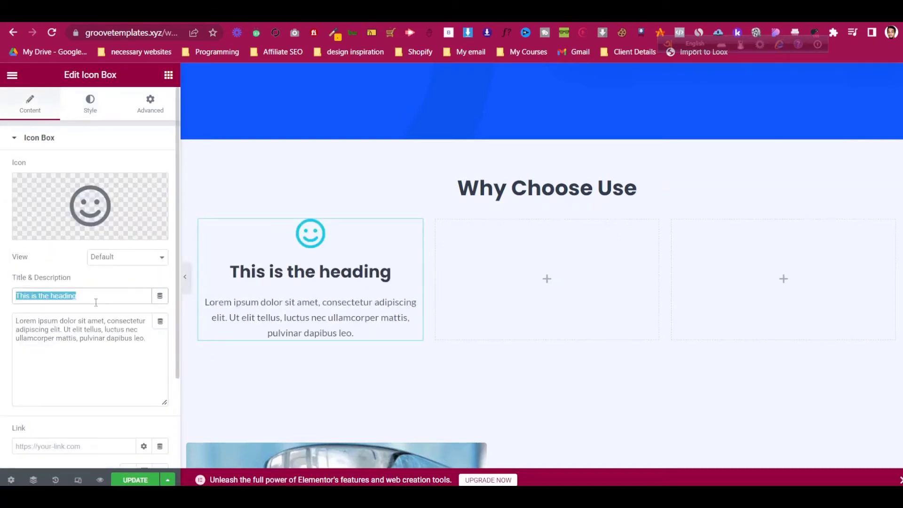
{"action": "type", "text": "Happy Cu"}
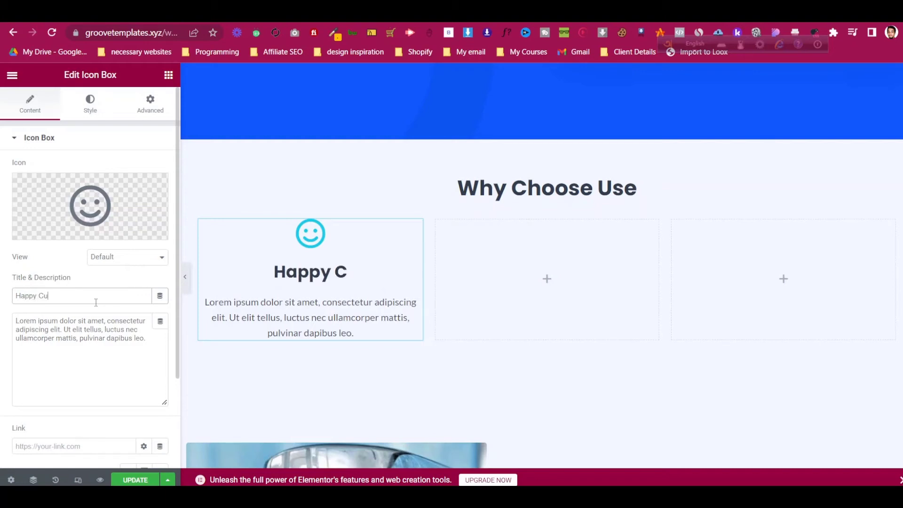
{"action": "type", "text": "stomer"}
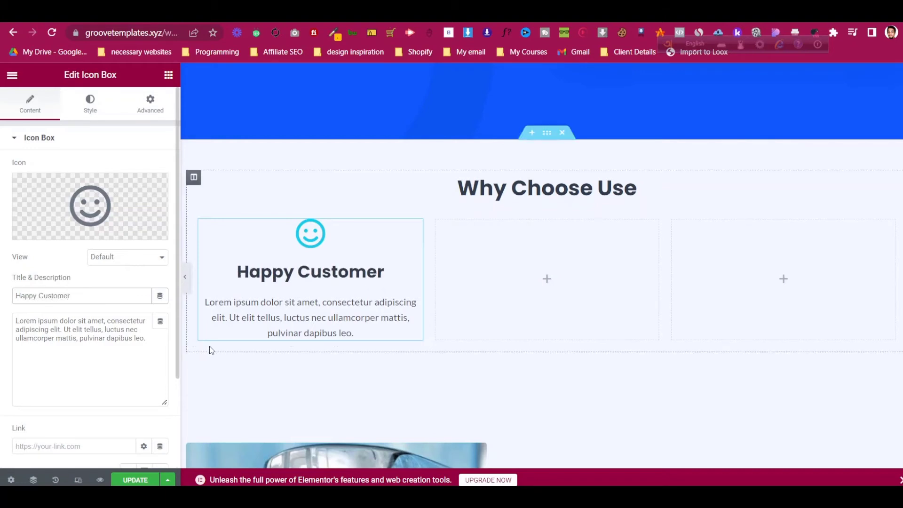
{"action": "left_click", "coordinate": [110, 337]}
{"action": "key", "text": "ctrl+a"}
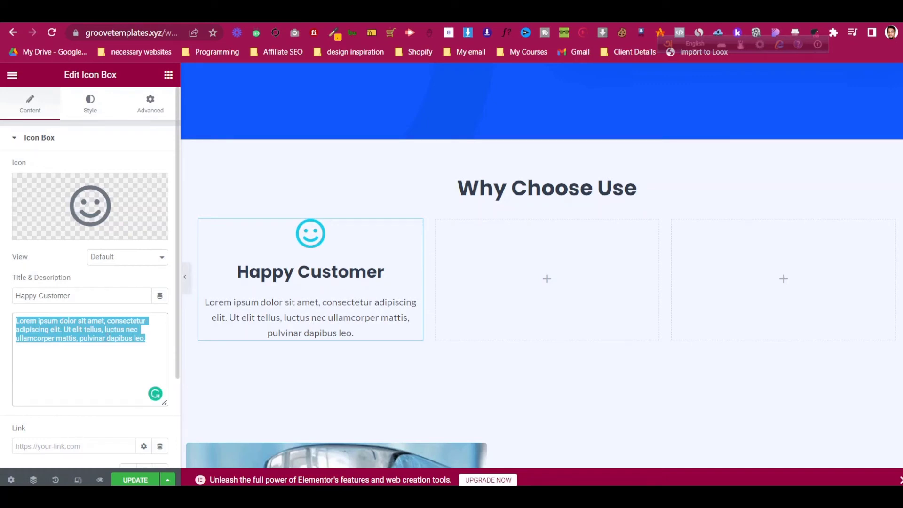
{"action": "type", "text": "Served"}
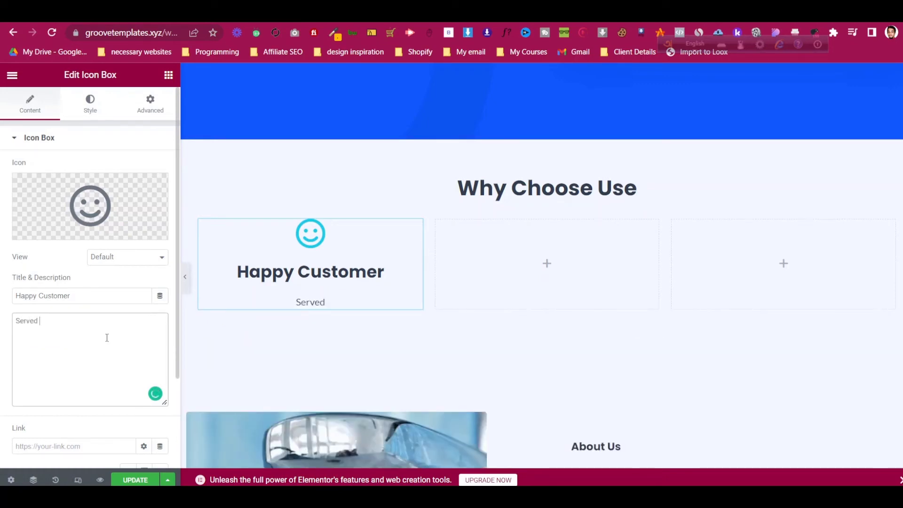
{"action": "type", "text": " 50K Custme"}
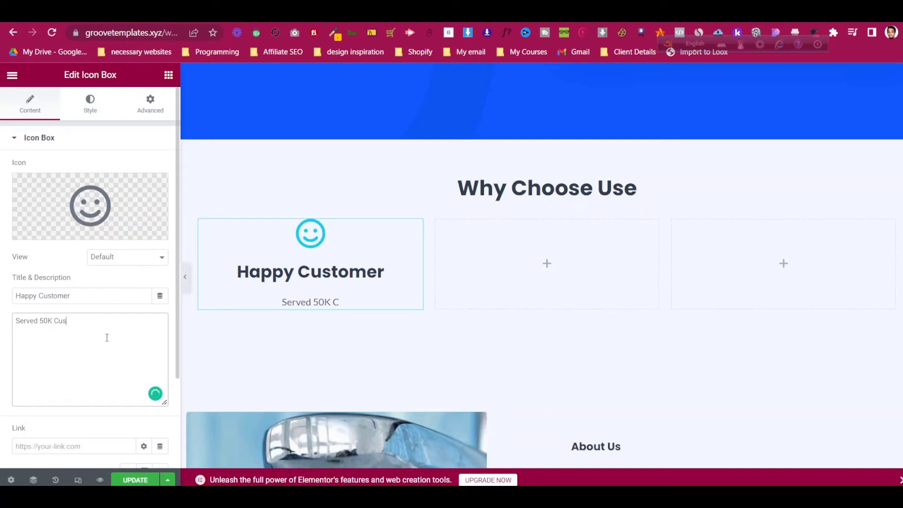
{"action": "key", "text": "BackSpace"}
{"action": "key", "text": "BackSpace"}
{"action": "type", "text": "tomers wit"}
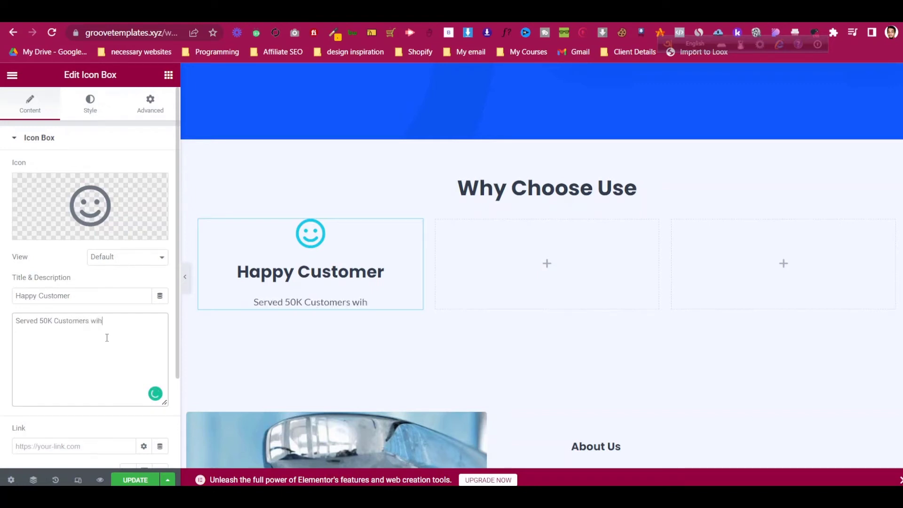
{"action": "type", "text": "h satis"}
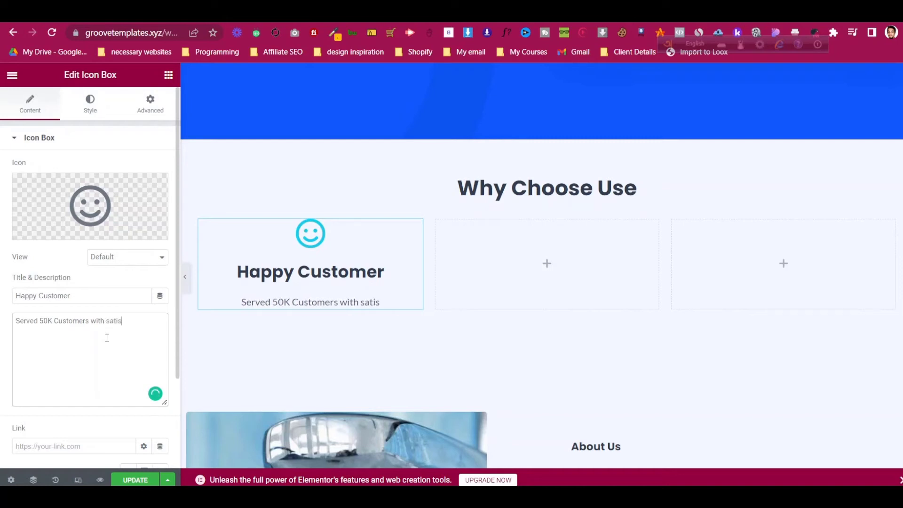
{"action": "type", "text": "faction."}
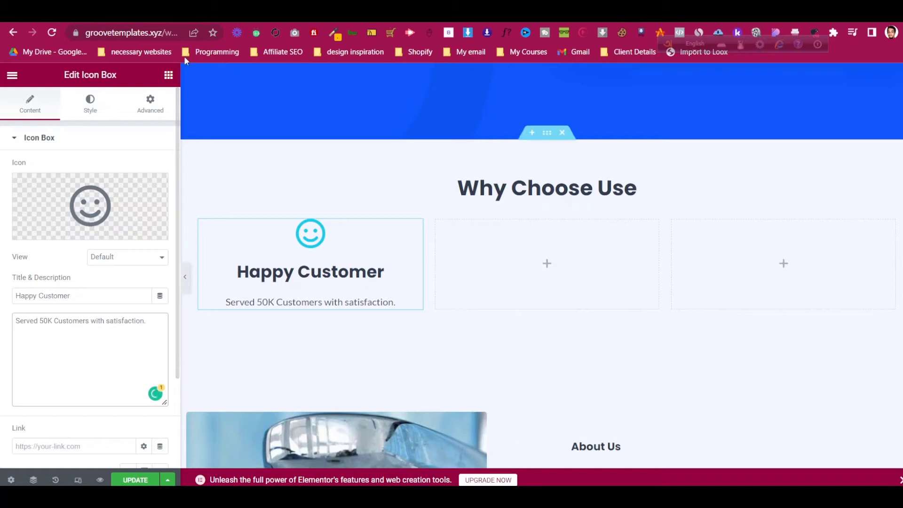
- Change the smile icon's colour to orange #E67C1E
{"action": "left_click", "coordinate": [86, 104]}
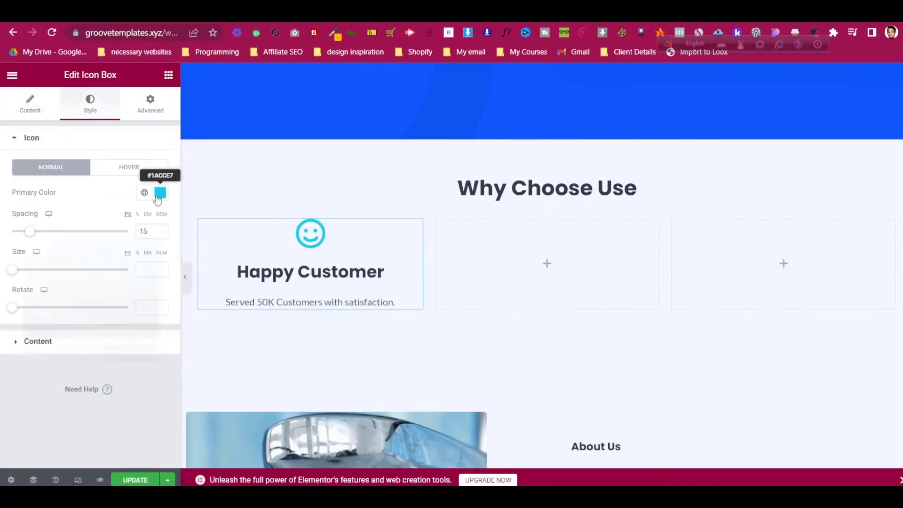
{"action": "left_click", "coordinate": [159, 193]}
{"action": "left_click_drag", "start_coordinate": [95, 347], "coordinate": [33, 348]}
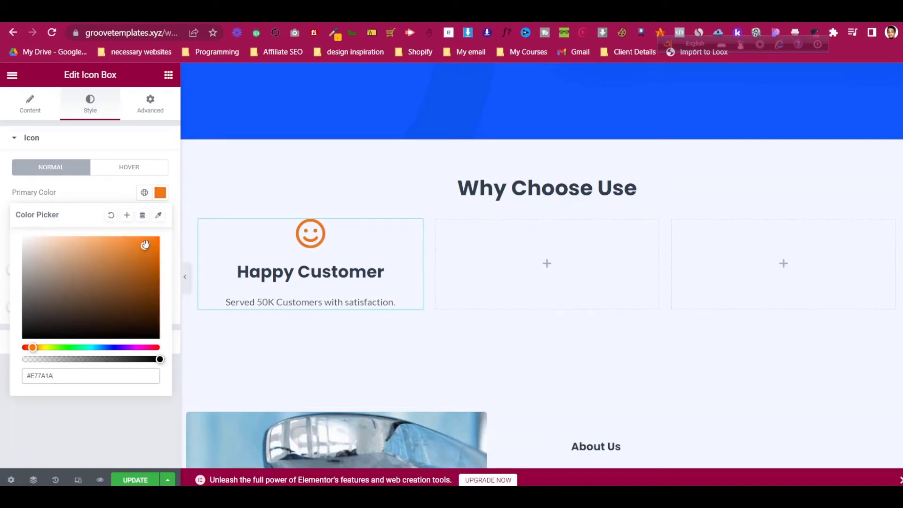
{"action": "left_click_drag", "start_coordinate": [135, 252], "coordinate": [132, 262]}
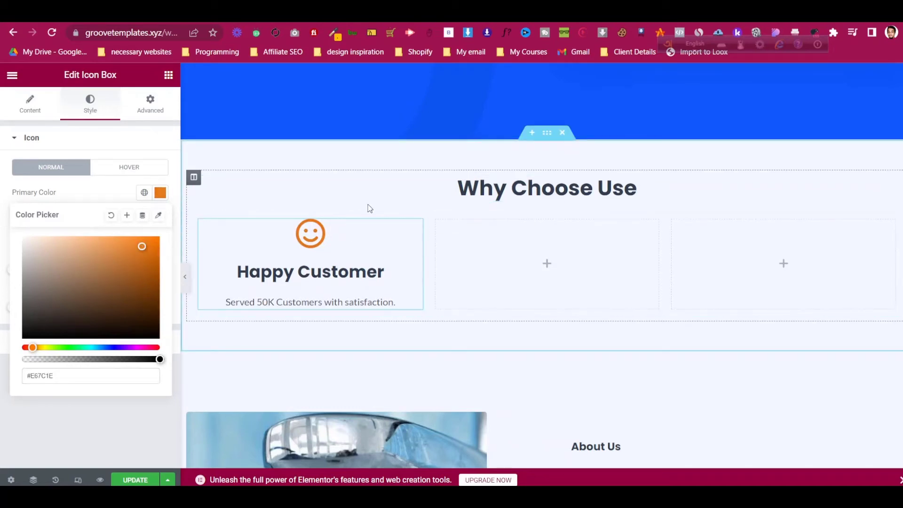
- Duplicate the Happy Customer box into column two and give it a Truck icon
{"action": "left_click", "coordinate": [46, 115]}
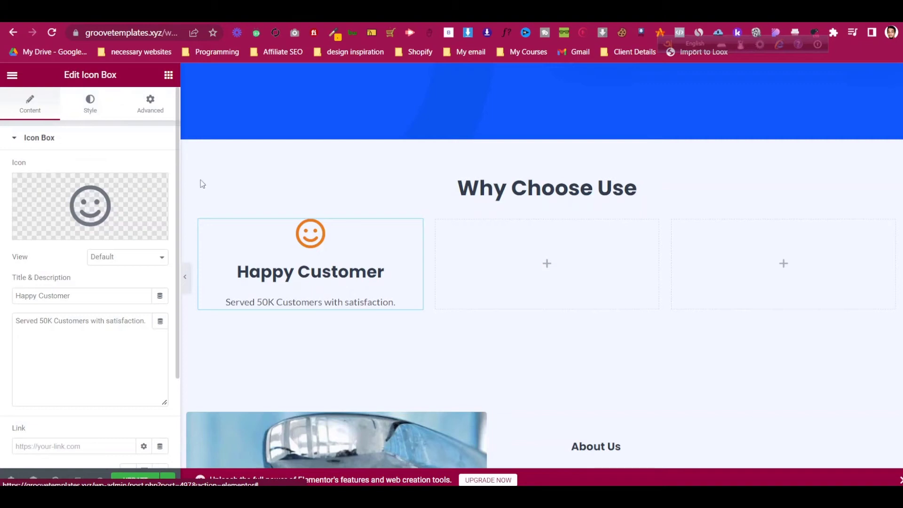
{"action": "right_click", "coordinate": [419, 228]}
{"action": "left_click", "coordinate": [431, 253]}
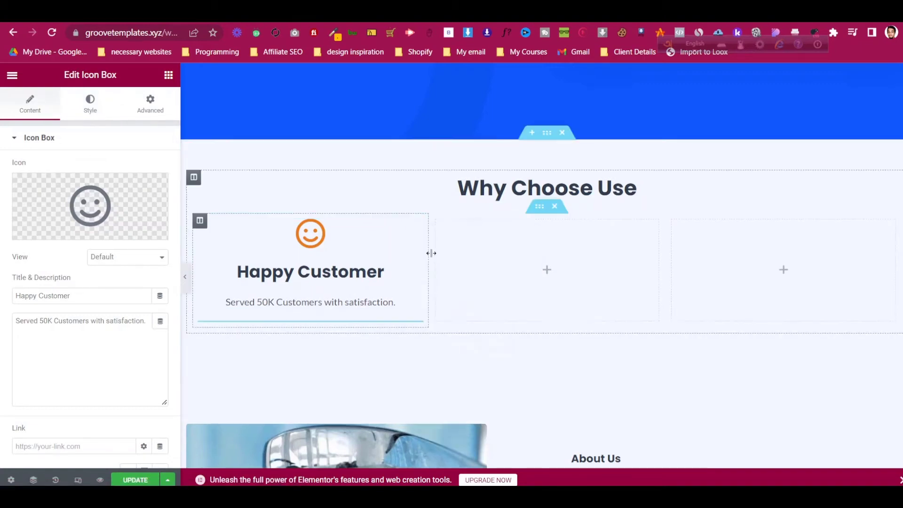
{"action": "left_click_drag", "start_coordinate": [414, 329], "coordinate": [630, 224]}
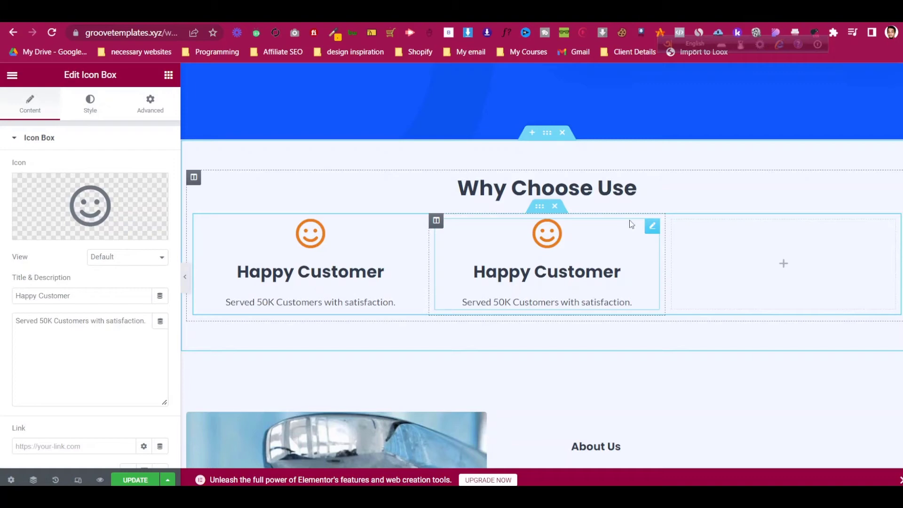
{"action": "left_click", "coordinate": [86, 212]}
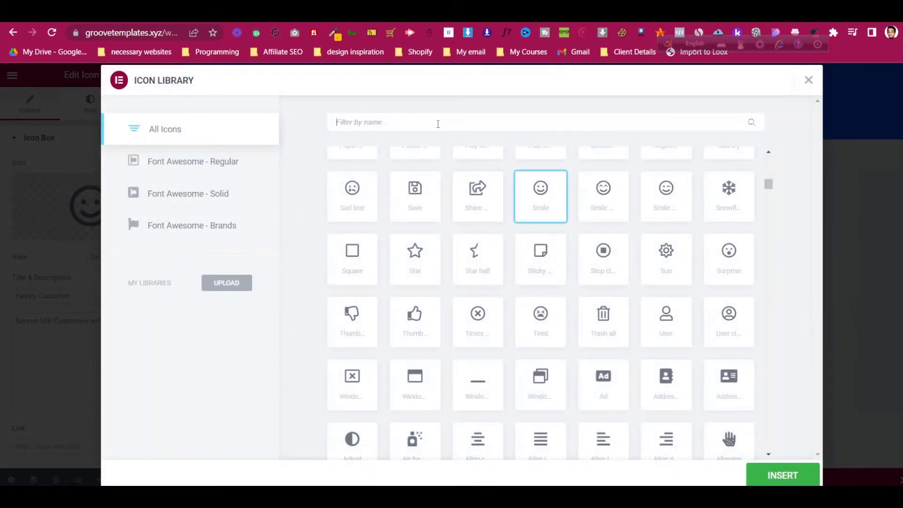
{"action": "type", "text": "truc"}
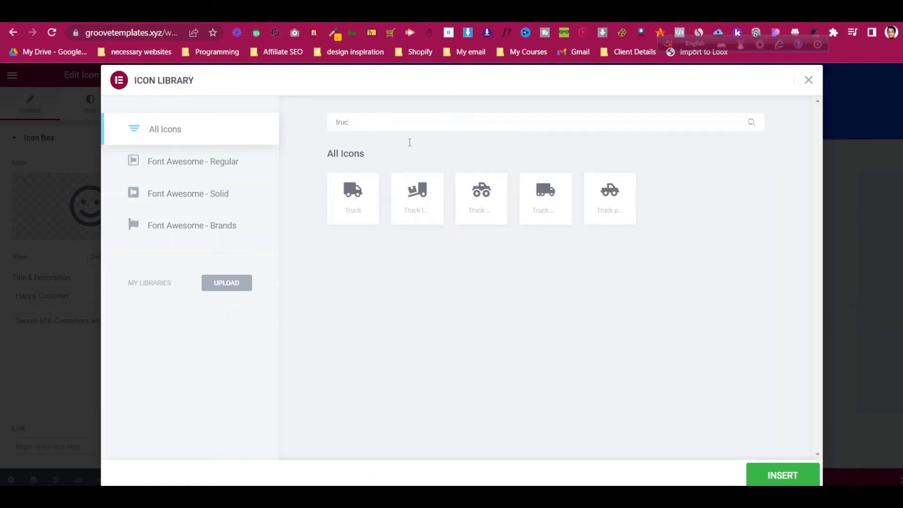
{"action": "left_click", "coordinate": [337, 206]}
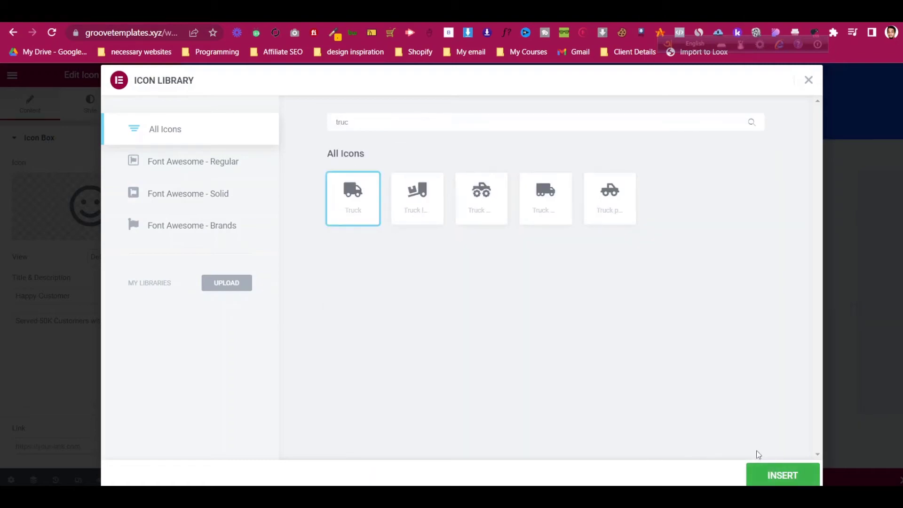
{"action": "left_click", "coordinate": [766, 468]}
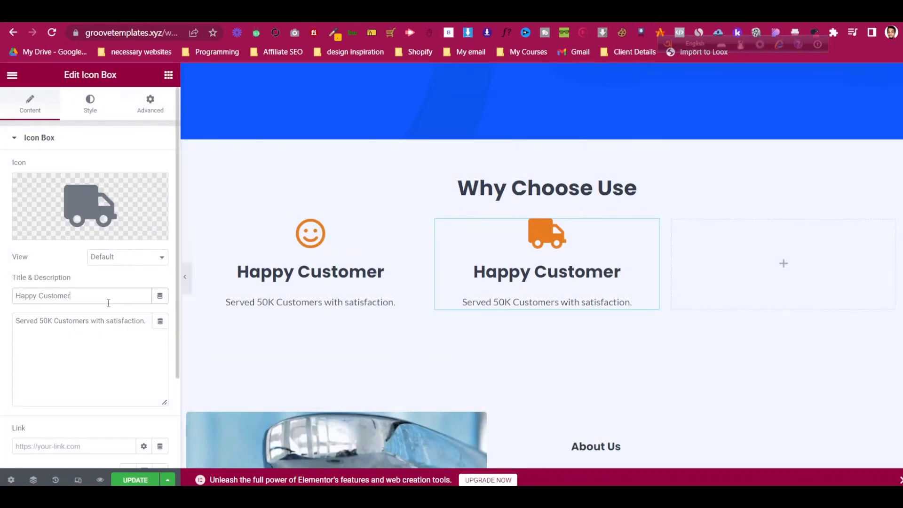
- Duplicate the truck box and drag the copy toward the third column
{"action": "right_click", "coordinate": [651, 233]}
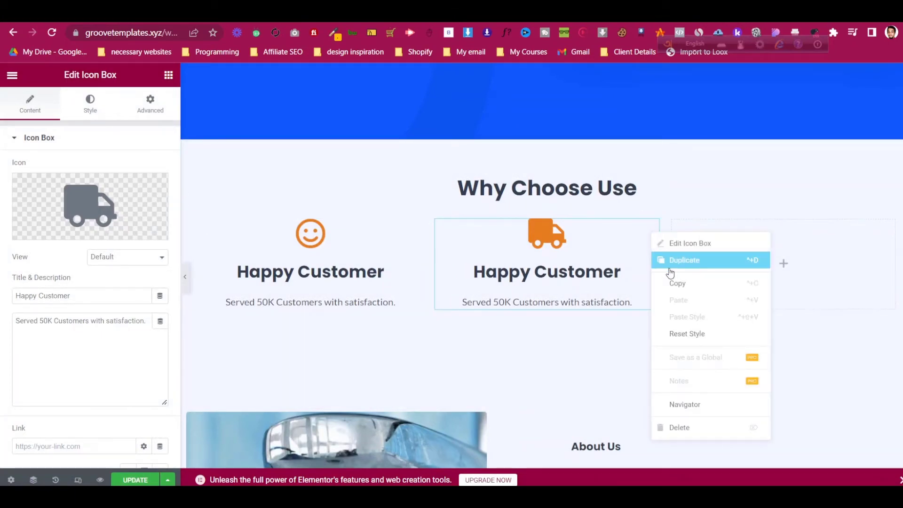
{"action": "left_click", "coordinate": [670, 261]}
{"action": "left_click_drag", "start_coordinate": [653, 234], "coordinate": [748, 260]}
- Drop the truck box copy into the third column and scroll through the page to review the row
{"action": "scroll", "coordinate": [747, 260], "scroll_direction": "down", "scroll_amount": 2}
{"action": "scroll", "coordinate": [747, 259], "scroll_direction": "up", "scroll_amount": 1}
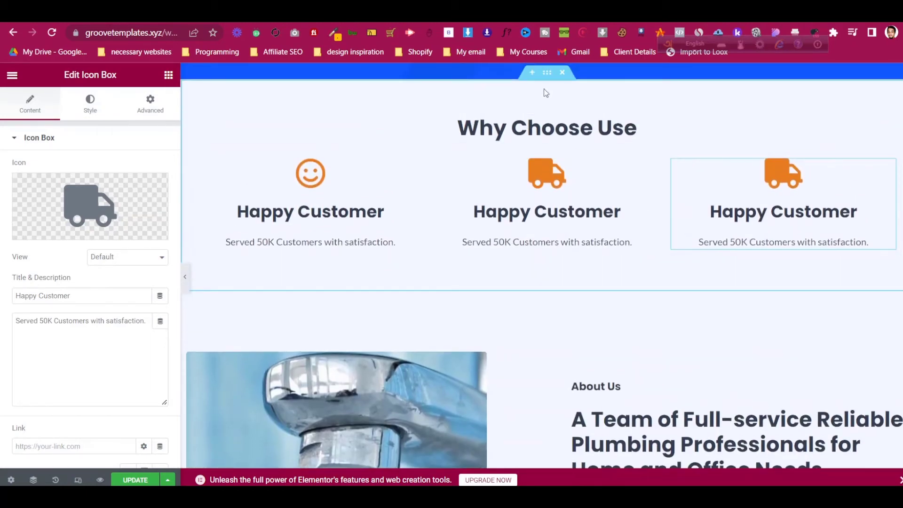
{"action": "scroll", "coordinate": [562, 210], "scroll_direction": "down", "scroll_amount": 15}
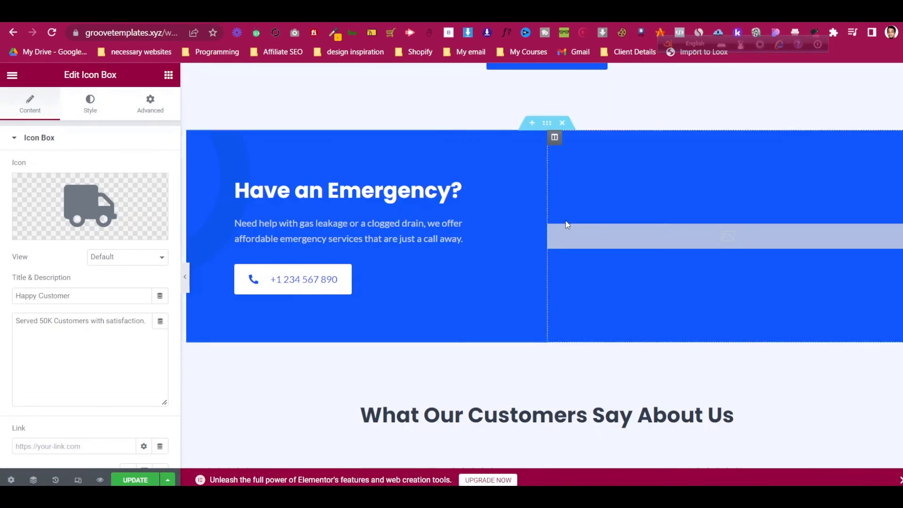
{"action": "scroll", "coordinate": [567, 224], "scroll_direction": "down", "scroll_amount": 4}
{"action": "scroll", "coordinate": [571, 222], "scroll_direction": "up", "scroll_amount": 5}
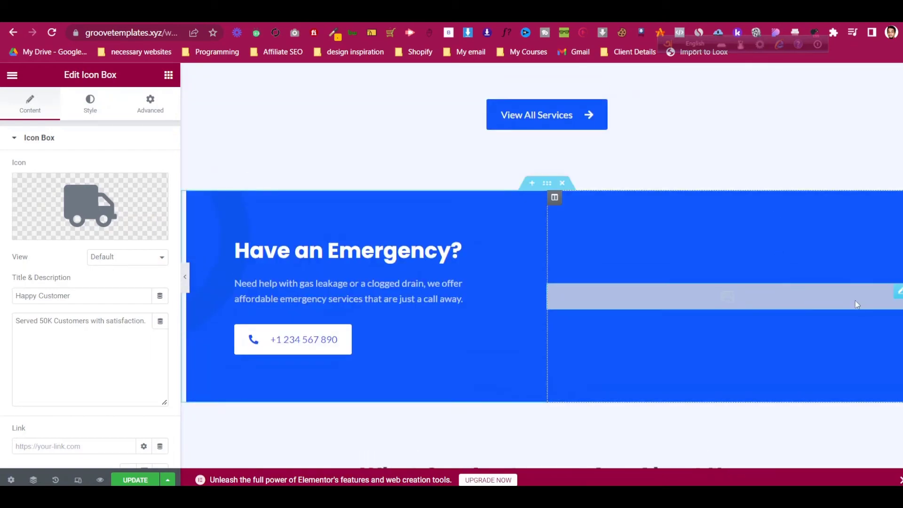
{"action": "left_click_drag", "start_coordinate": [897, 296], "coordinate": [897, 296]}
{"action": "scroll", "coordinate": [490, 230], "scroll_direction": "down", "scroll_amount": 10}
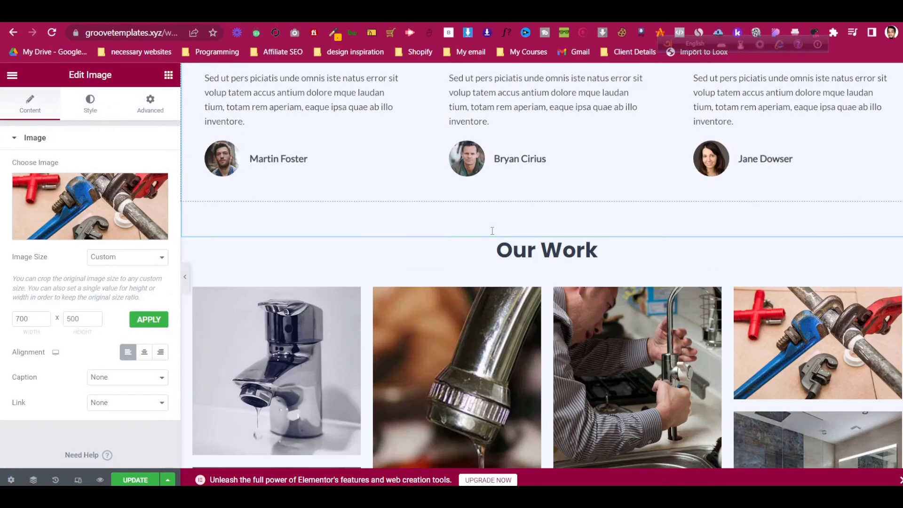
{"action": "scroll", "coordinate": [492, 231], "scroll_direction": "down", "scroll_amount": 10}
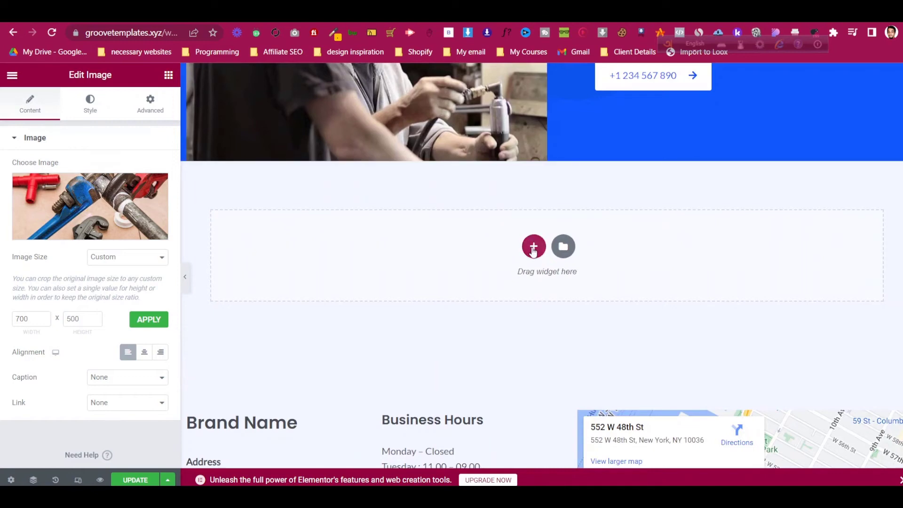
{"action": "left_click", "coordinate": [533, 250]}
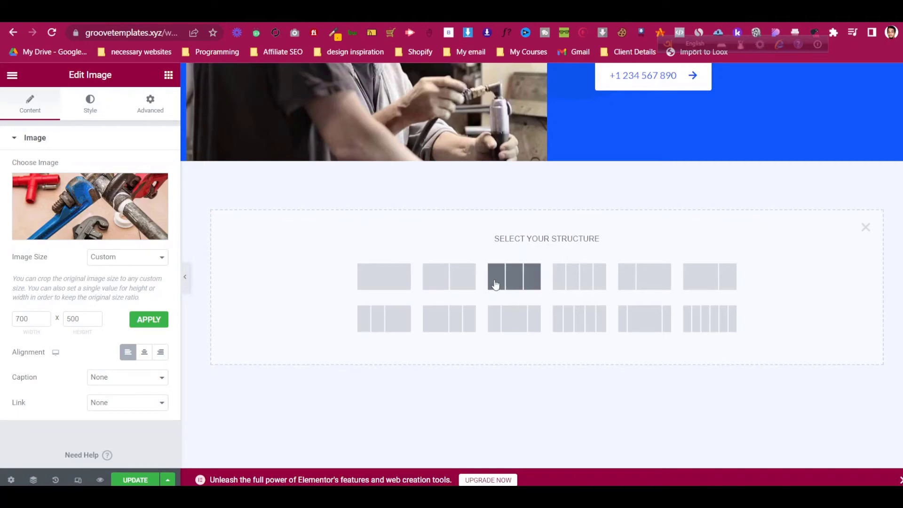
{"action": "left_click", "coordinate": [865, 227]}
{"action": "scroll", "coordinate": [616, 267], "scroll_direction": "up", "scroll_amount": 10}
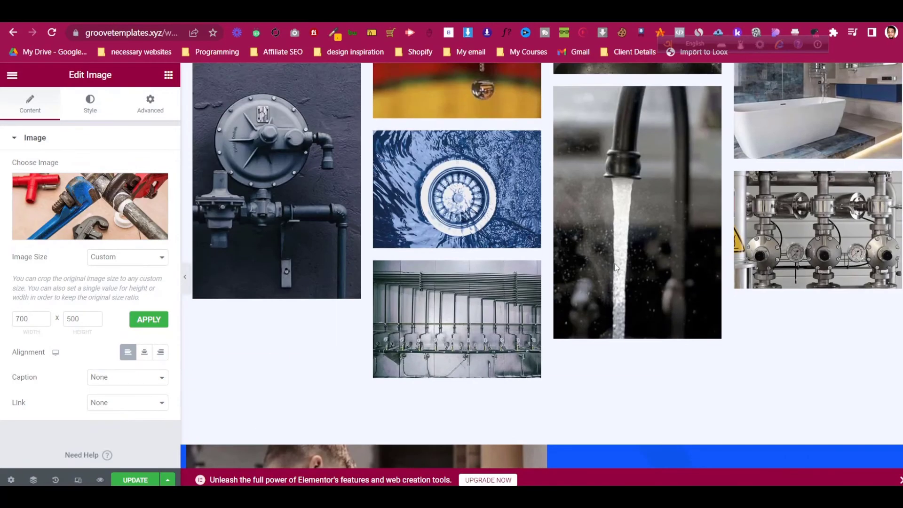
{"action": "scroll", "coordinate": [615, 267], "scroll_direction": "up", "scroll_amount": 15}
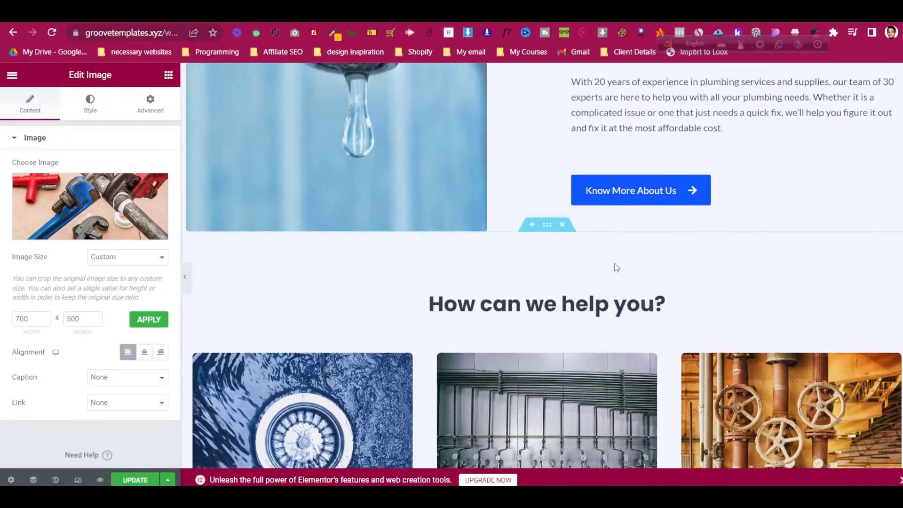
{"action": "scroll", "coordinate": [616, 267], "scroll_direction": "up", "scroll_amount": 10}
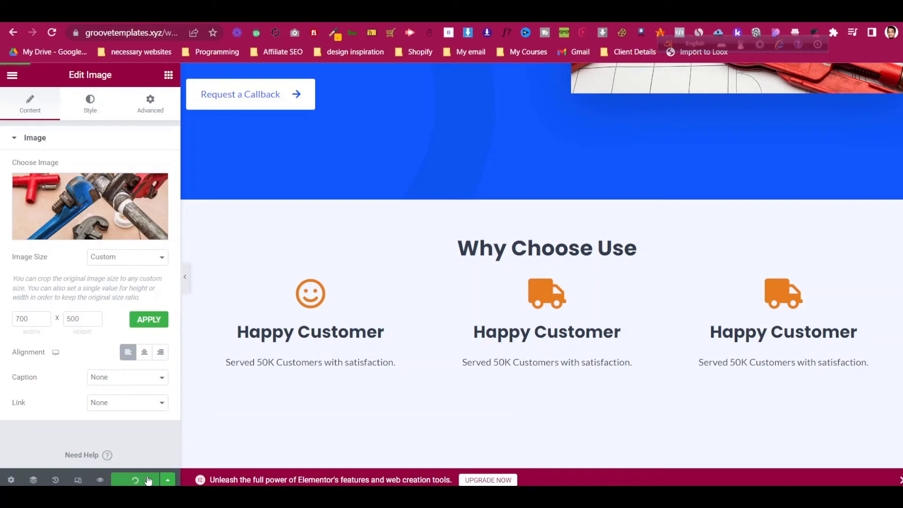
{"action": "scroll", "coordinate": [538, 254], "scroll_direction": "down", "scroll_amount": 4}
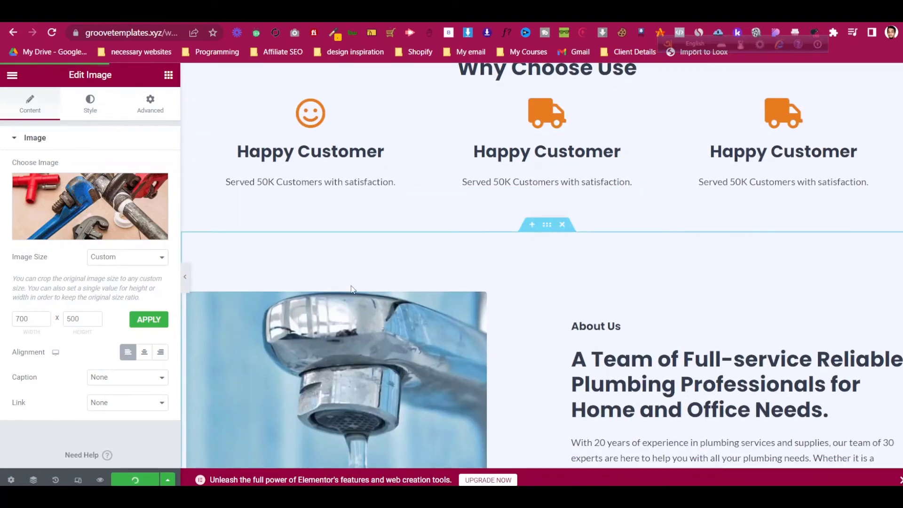
{"action": "scroll", "coordinate": [339, 293], "scroll_direction": "up", "scroll_amount": 3}
{"action": "scroll", "coordinate": [338, 290], "scroll_direction": "up", "scroll_amount": 6}
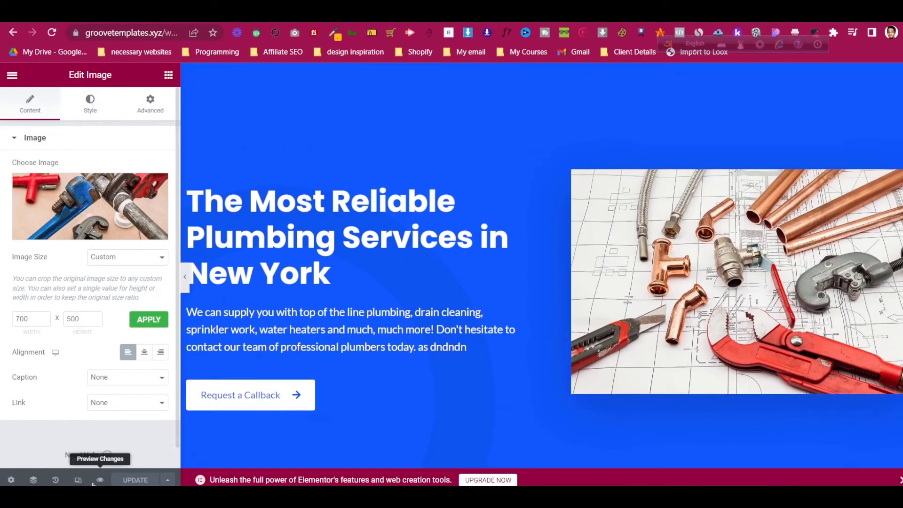
- Preview the Home page with the latest changes and scroll through it
{"action": "left_click", "coordinate": [100, 480]}
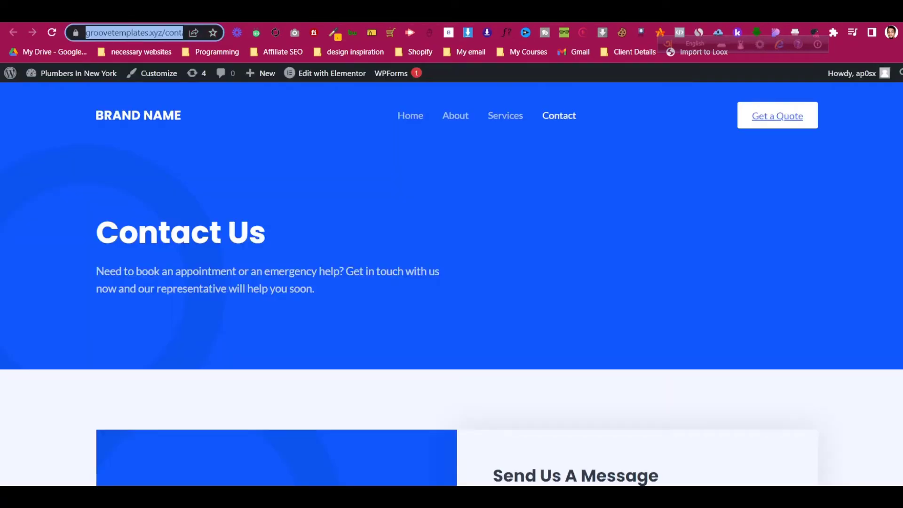
{"action": "key", "text": "Return"}
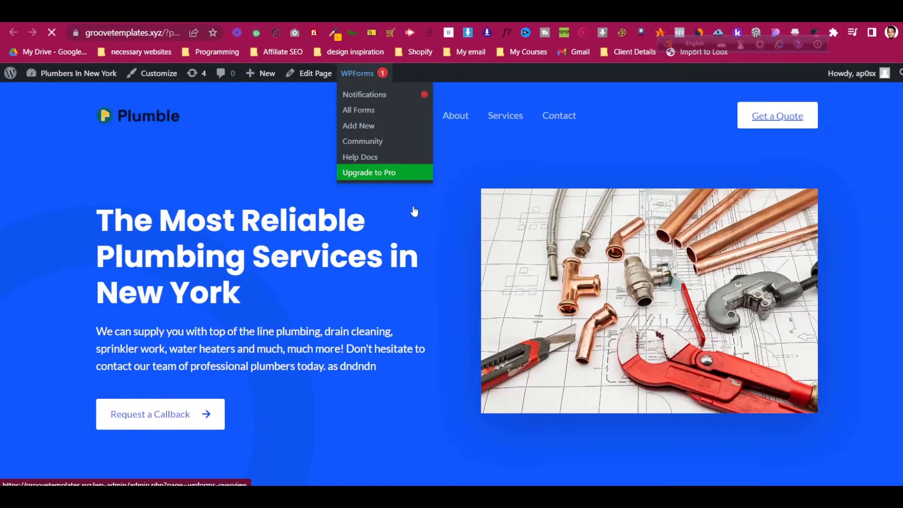
{"action": "scroll", "coordinate": [416, 222], "scroll_direction": "down", "scroll_amount": 5}
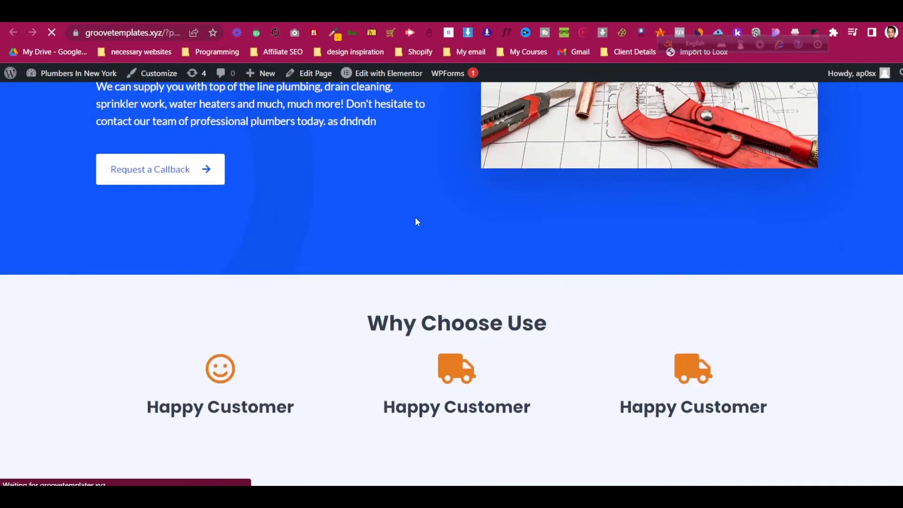
{"action": "scroll", "coordinate": [417, 221], "scroll_direction": "down", "scroll_amount": 5}
{"action": "scroll", "coordinate": [416, 221], "scroll_direction": "up", "scroll_amount": 9}
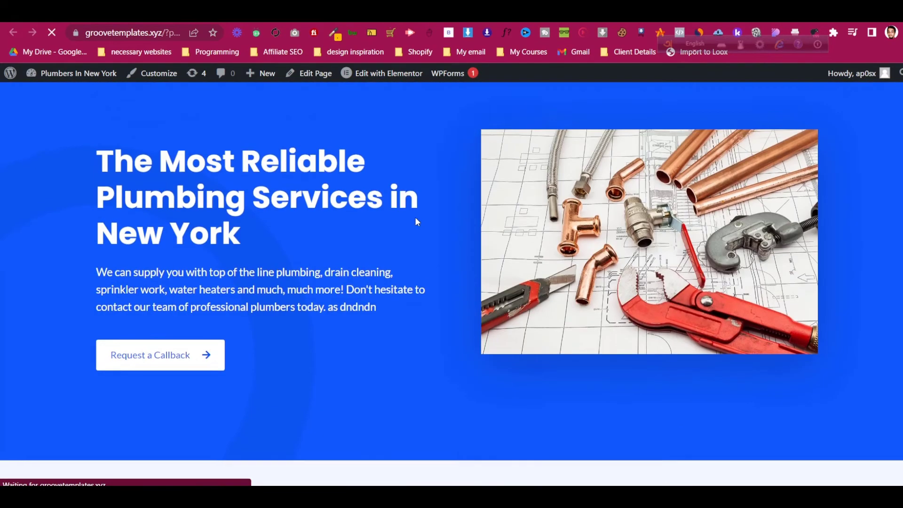
{"action": "scroll", "coordinate": [415, 221], "scroll_direction": "up", "scroll_amount": 1}
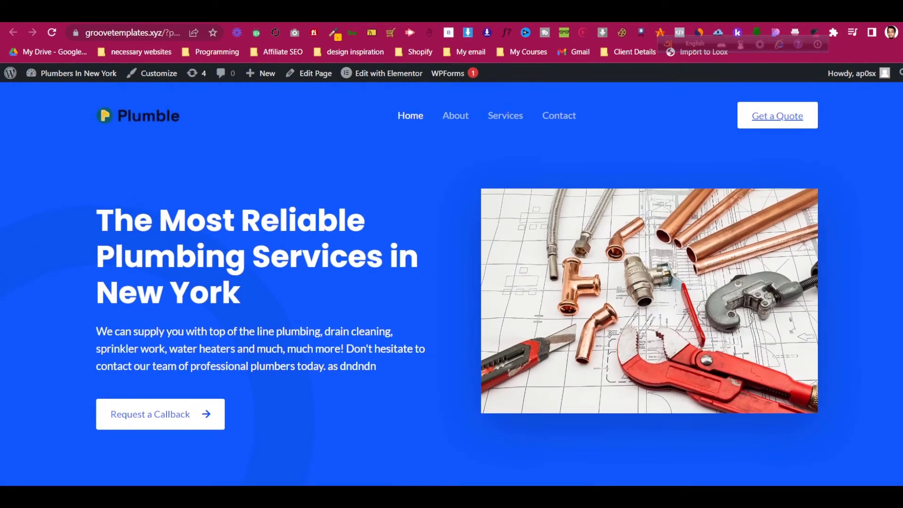
- Copy the live Contact page's web address, then select the Request a Callback button in the editor
{"action": "left_click", "coordinate": [397, 12]}
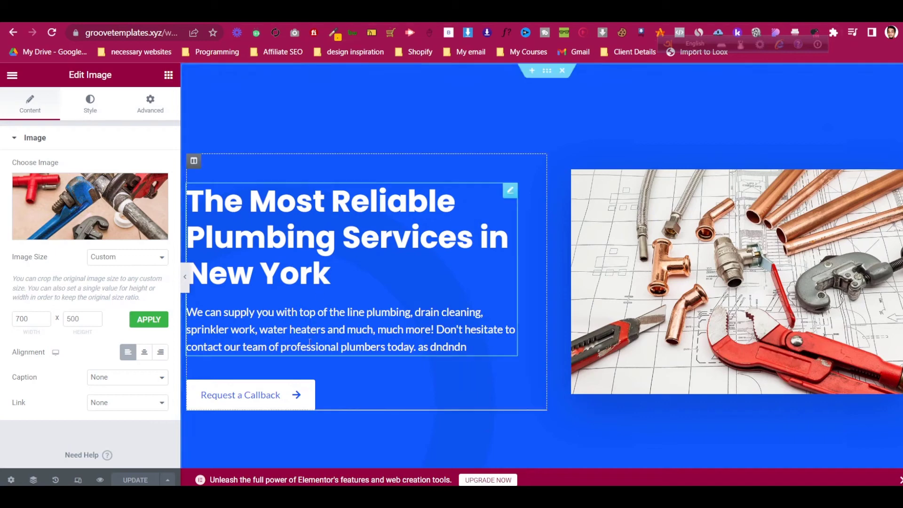
{"action": "left_click", "coordinate": [498, 11]}
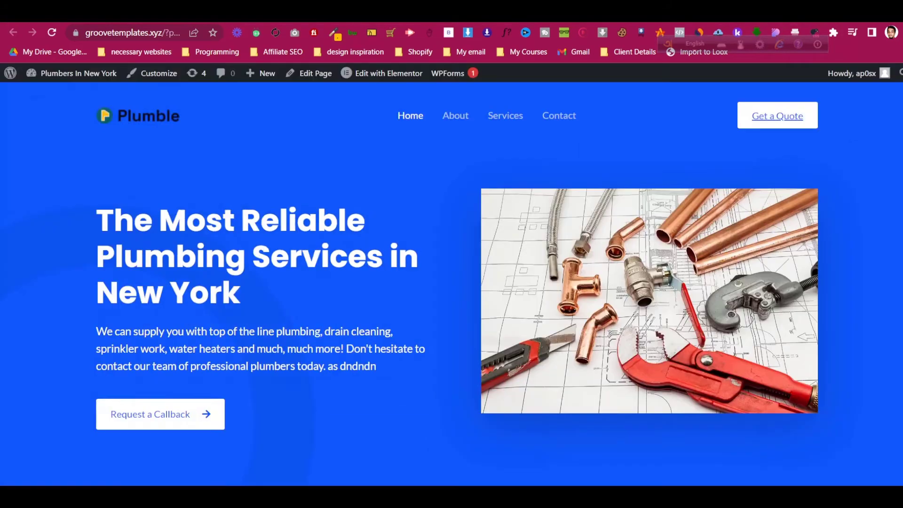
{"action": "left_click", "coordinate": [456, 119]}
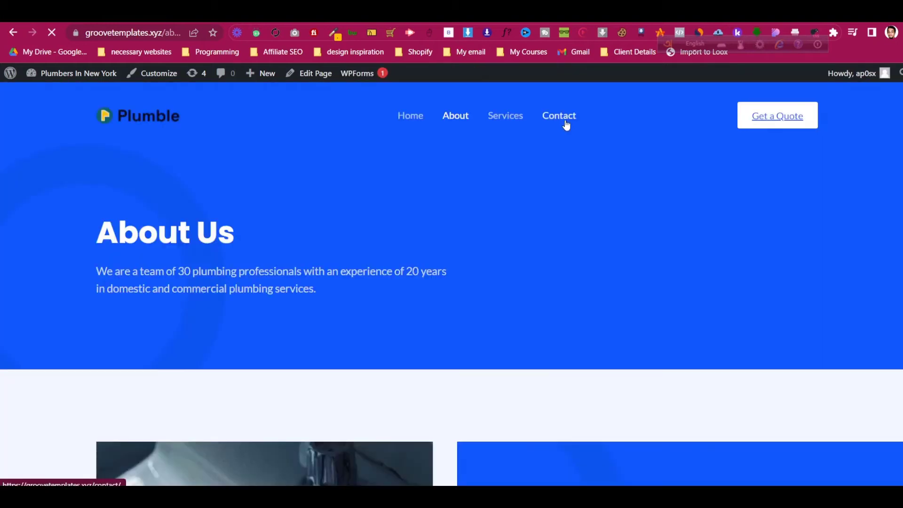
{"action": "left_click", "coordinate": [566, 125]}
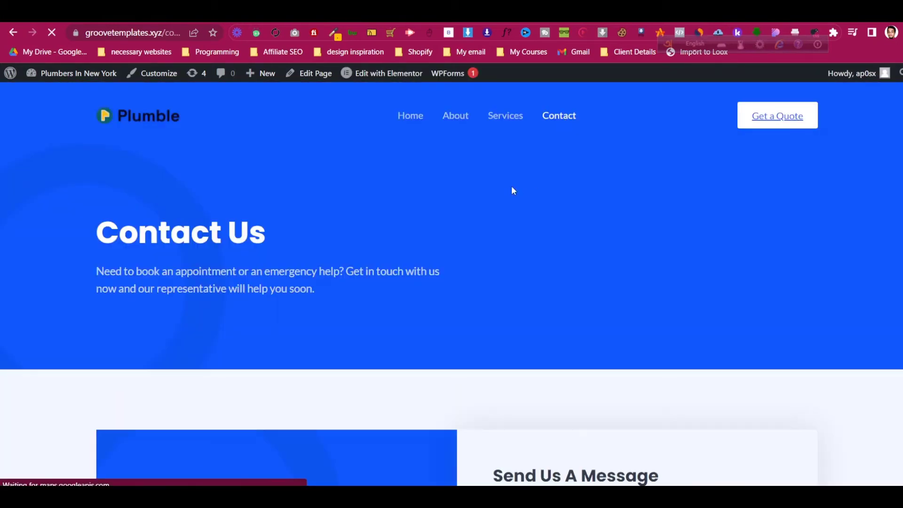
{"action": "left_click", "coordinate": [162, 33]}
{"action": "key", "text": "End"}
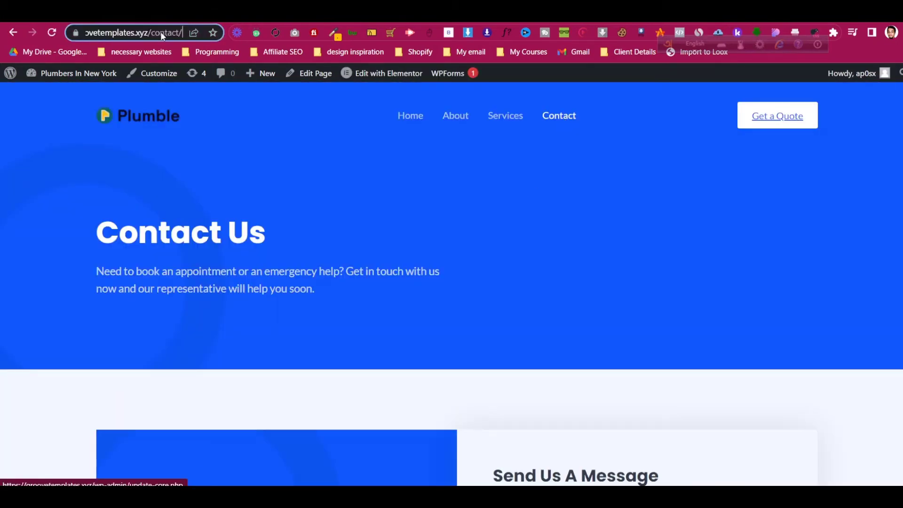
{"action": "key", "text": "ctrl+a"}
{"action": "key", "text": "ctrl+c"}
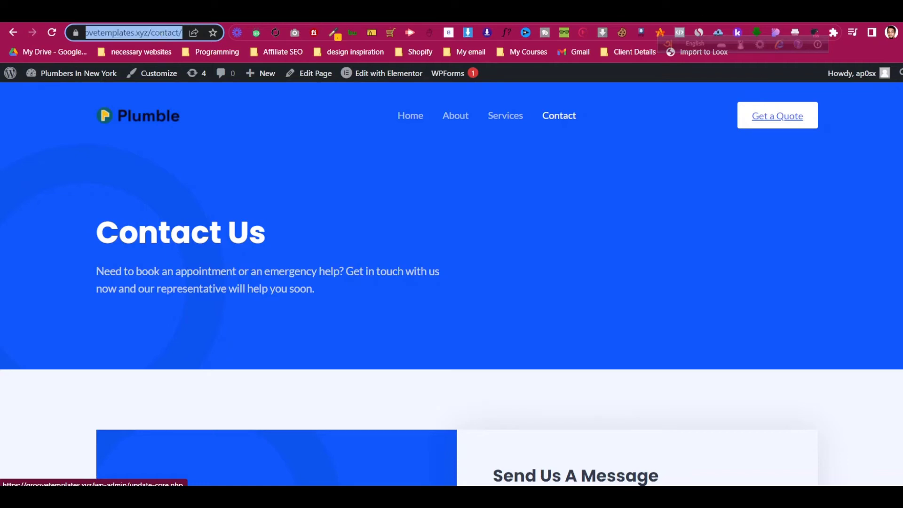
{"action": "left_click", "coordinate": [163, 12]}
{"action": "left_click", "coordinate": [507, 389]}
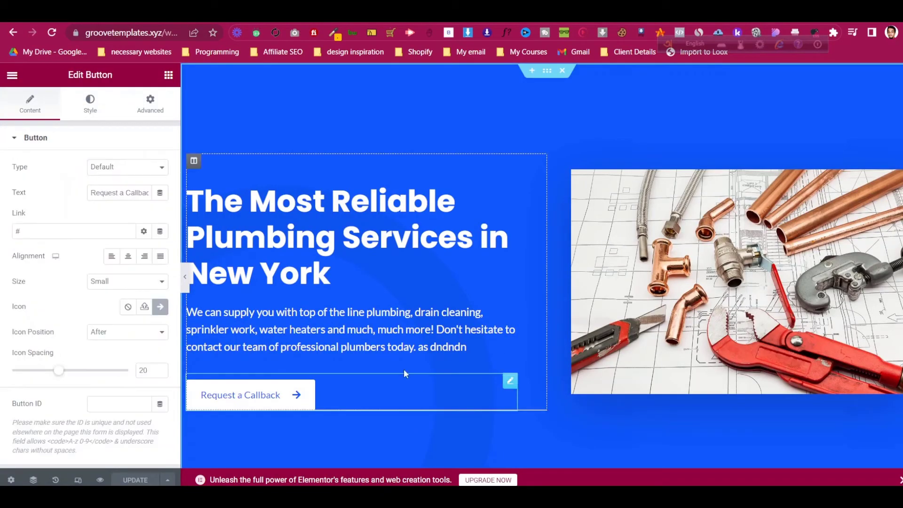
- Paste the Contact page address into the Request a Callback button's link
{"action": "left_click", "coordinate": [30, 227]}
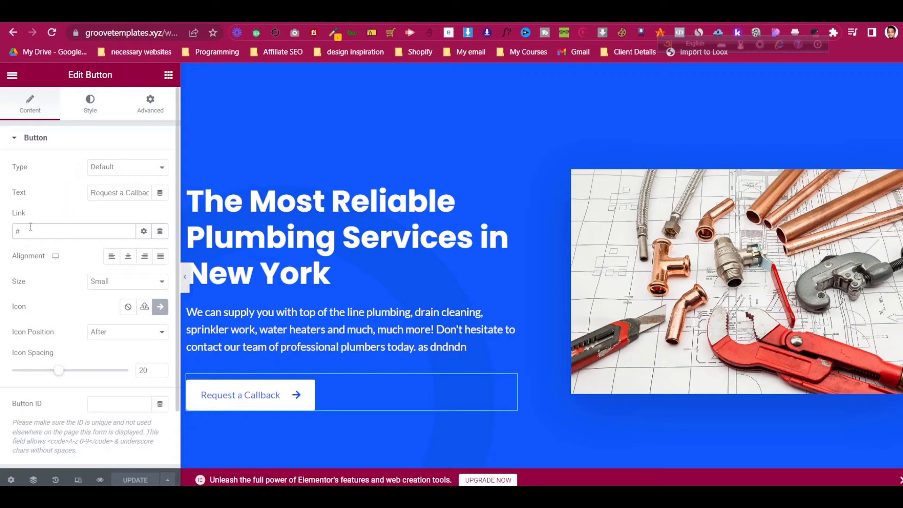
{"action": "key", "text": "BackSpace"}
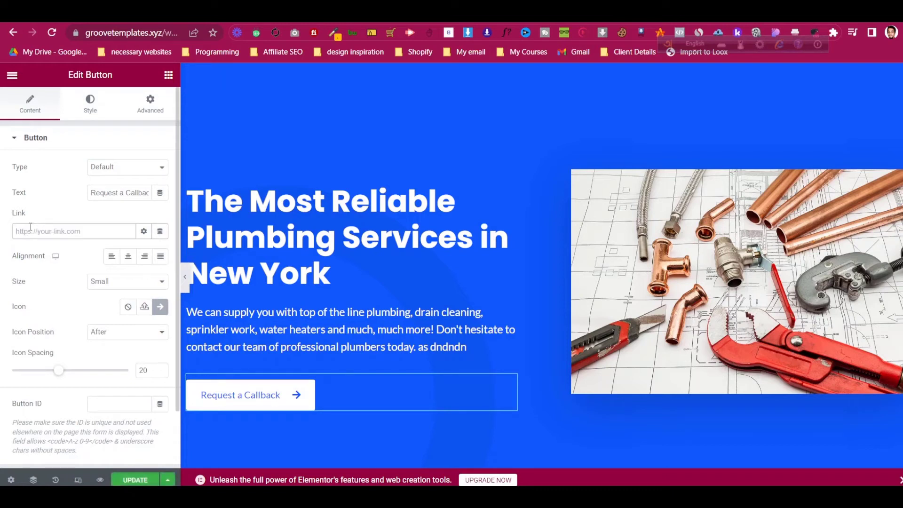
{"action": "key", "text": "ctrl+v"}
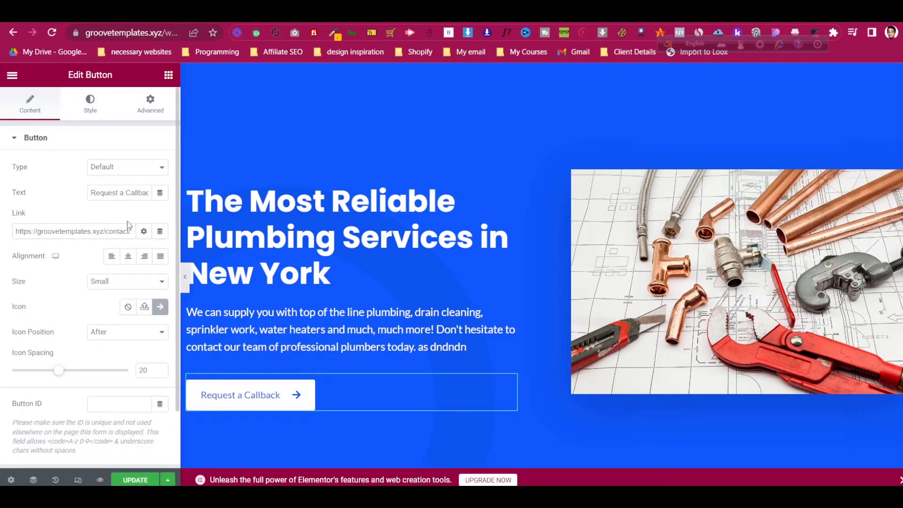
{"action": "left_click", "coordinate": [144, 231]}
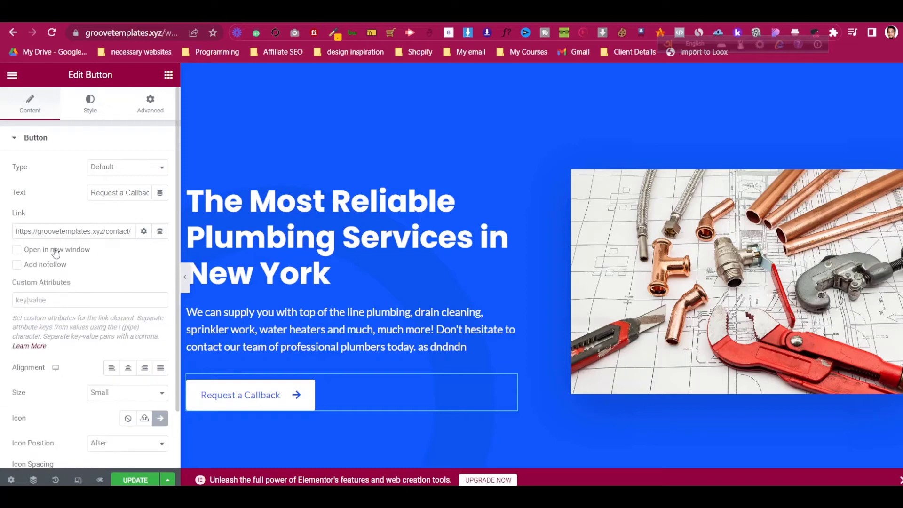
{"action": "left_click", "coordinate": [143, 232]}
{"action": "scroll", "coordinate": [606, 321], "scroll_direction": "down", "scroll_amount": 10}
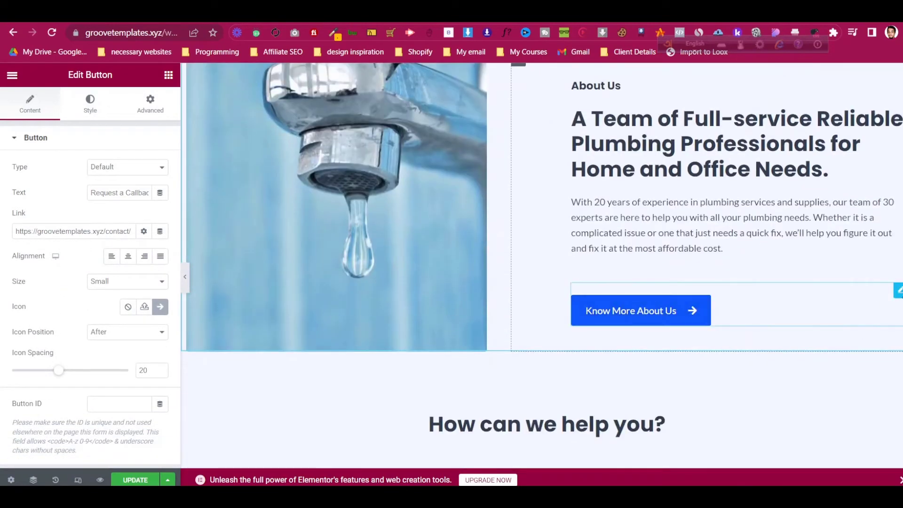
- Paste the Contact page address into the Know More About Us button's link
{"action": "left_click", "coordinate": [897, 290]}
{"action": "left_click", "coordinate": [65, 233]}
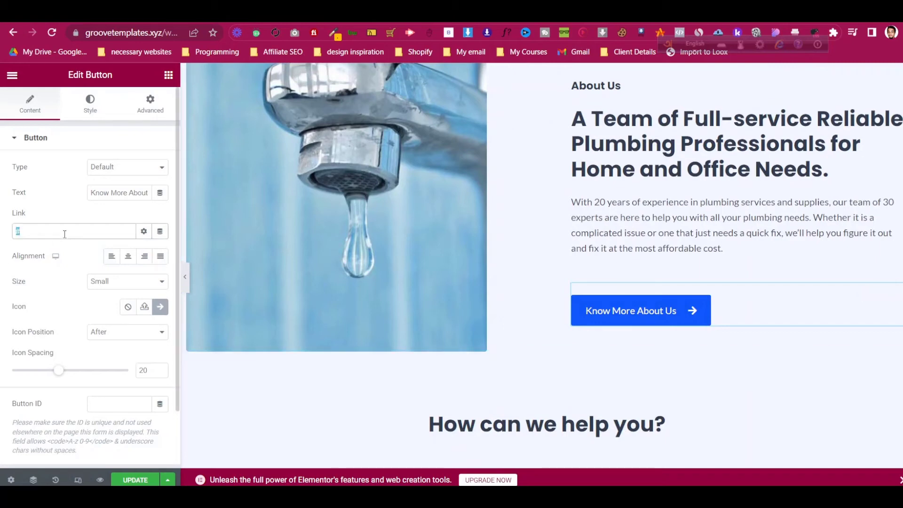
{"action": "key", "text": "ctrl+v"}
{"action": "scroll", "coordinate": [789, 333], "scroll_direction": "down", "scroll_amount": 12}
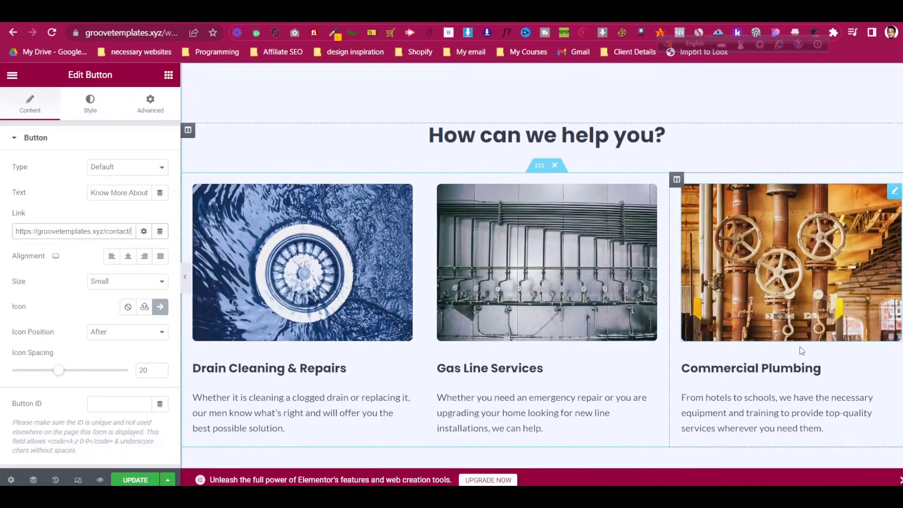
{"action": "scroll", "coordinate": [859, 216], "scroll_direction": "up", "scroll_amount": 1}
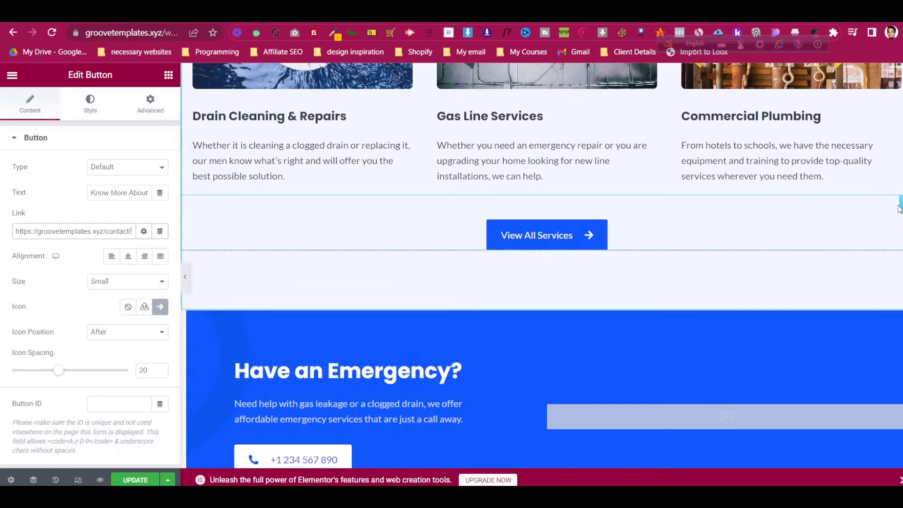
{"action": "scroll", "coordinate": [596, 271], "scroll_direction": "up", "scroll_amount": 10}
{"action": "scroll", "coordinate": [538, 155], "scroll_direction": "down", "scroll_amount": 4}
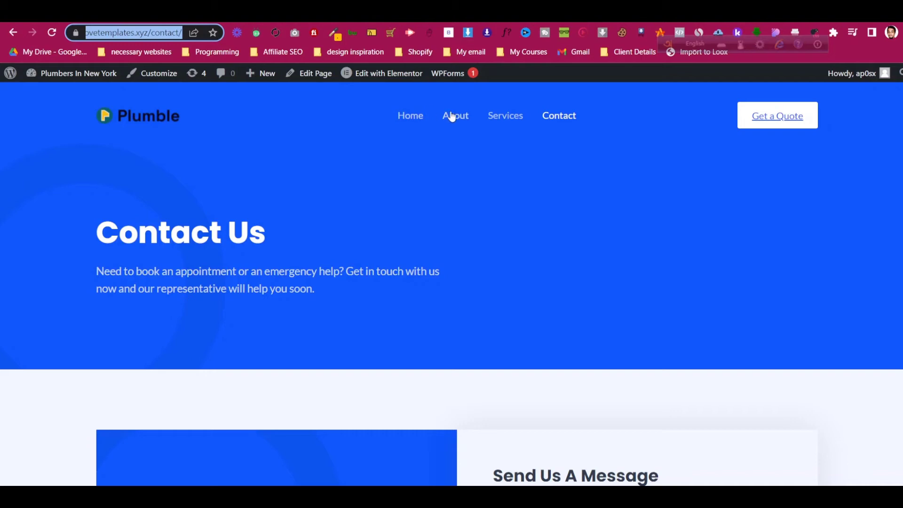
- Copy the About page address and make it the Know More About Us button's link
{"action": "left_click", "coordinate": [452, 117]}
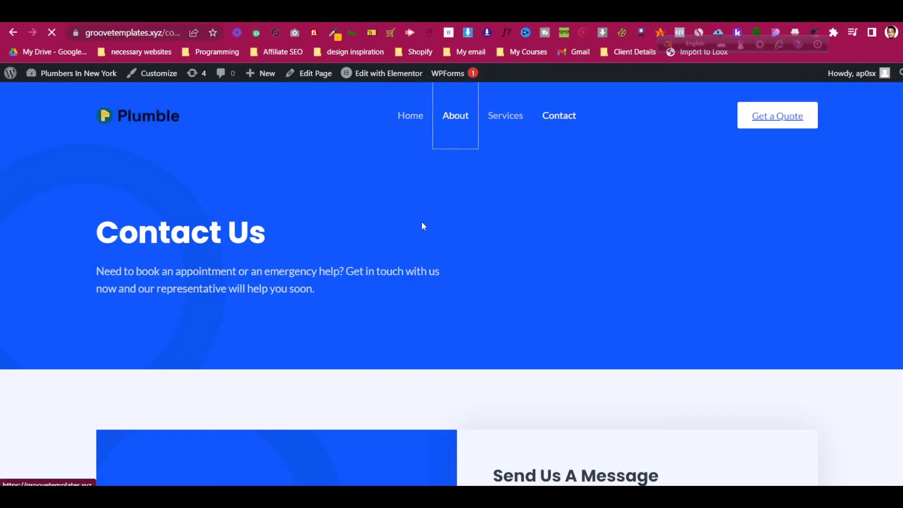
{"action": "left_click", "coordinate": [162, 31]}
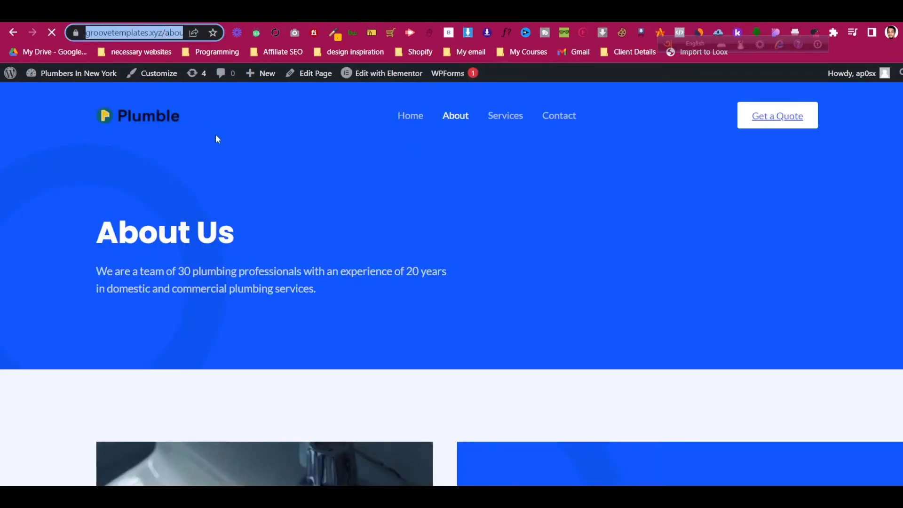
{"action": "right_click", "coordinate": [156, 28]}
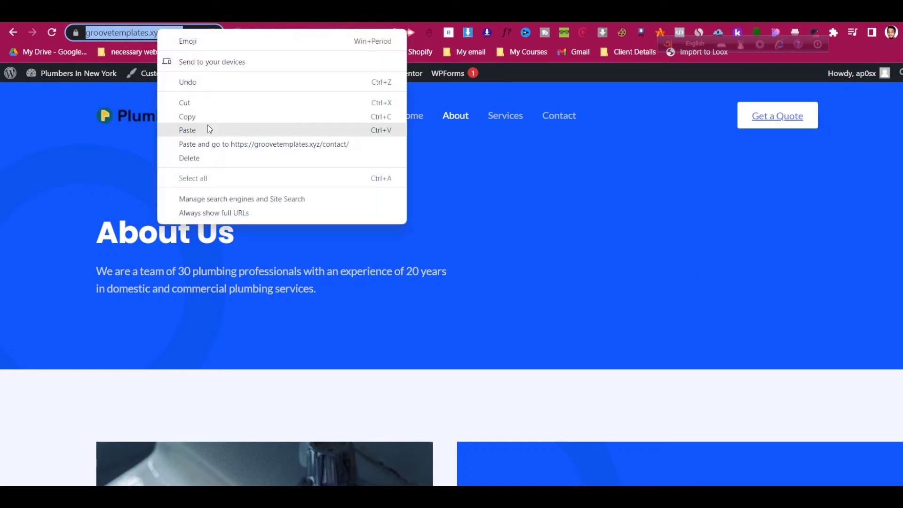
{"action": "left_click", "coordinate": [207, 115]}
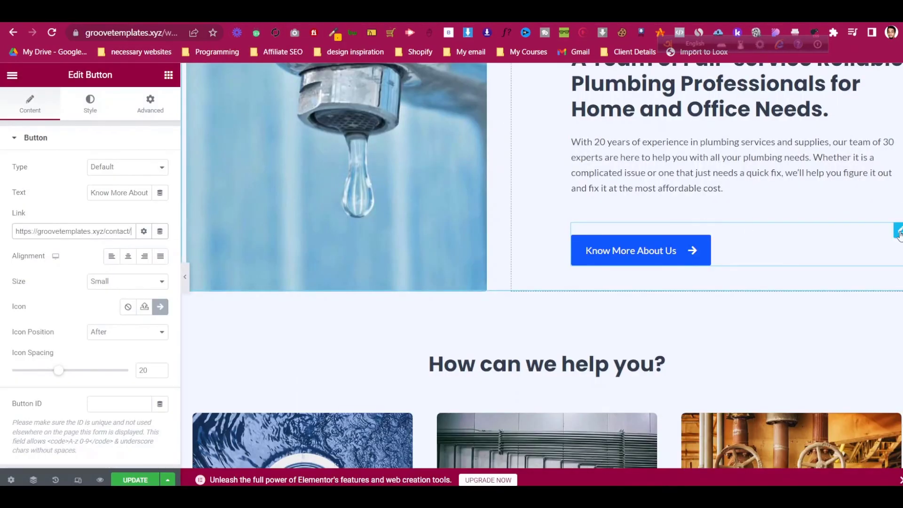
{"action": "triple_click", "coordinate": [117, 232]}
{"action": "key", "text": "ctrl+v"}
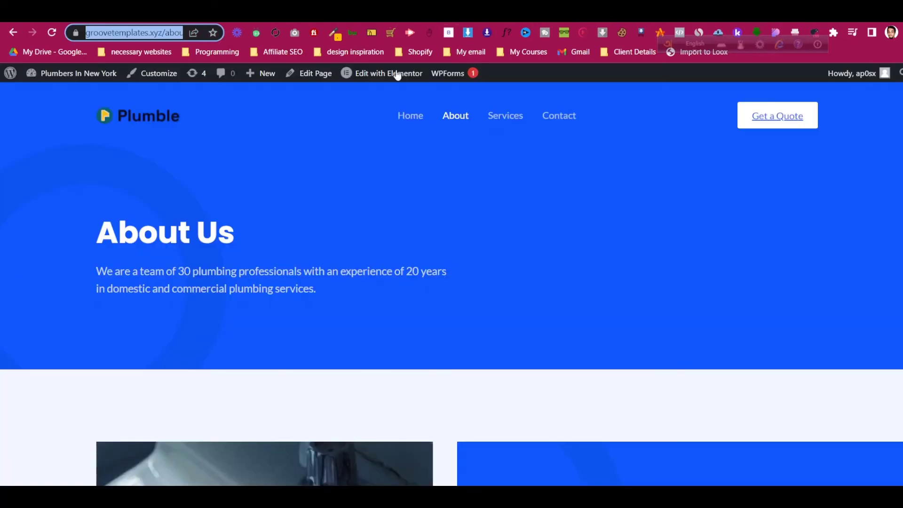
- Copy the live Services page's web address
{"action": "left_click", "coordinate": [493, 119]}
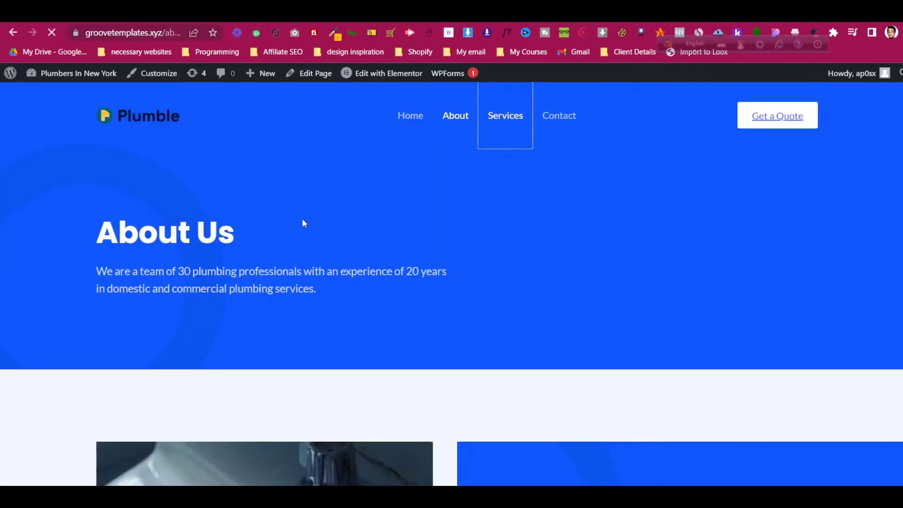
{"action": "scroll", "coordinate": [303, 218], "scroll_direction": "down", "scroll_amount": 12}
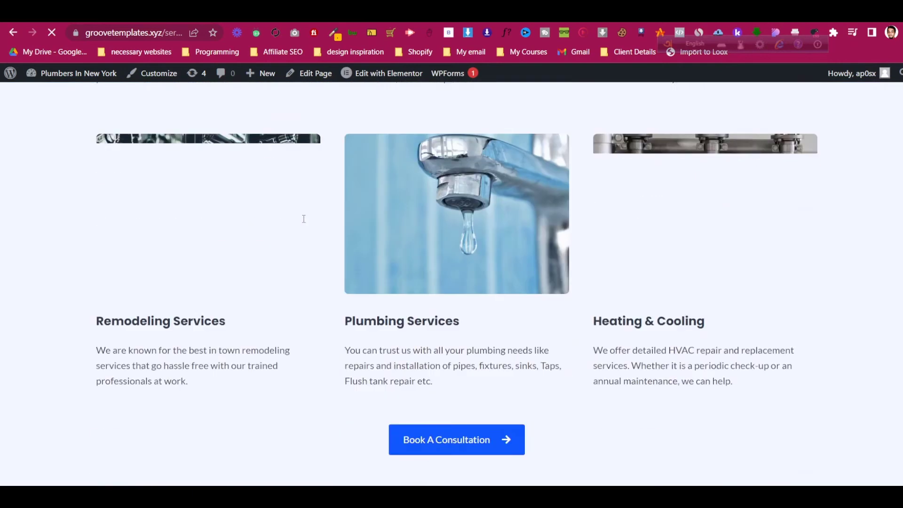
{"action": "scroll", "coordinate": [304, 224], "scroll_direction": "down", "scroll_amount": 5}
{"action": "scroll", "coordinate": [303, 219], "scroll_direction": "up", "scroll_amount": 15}
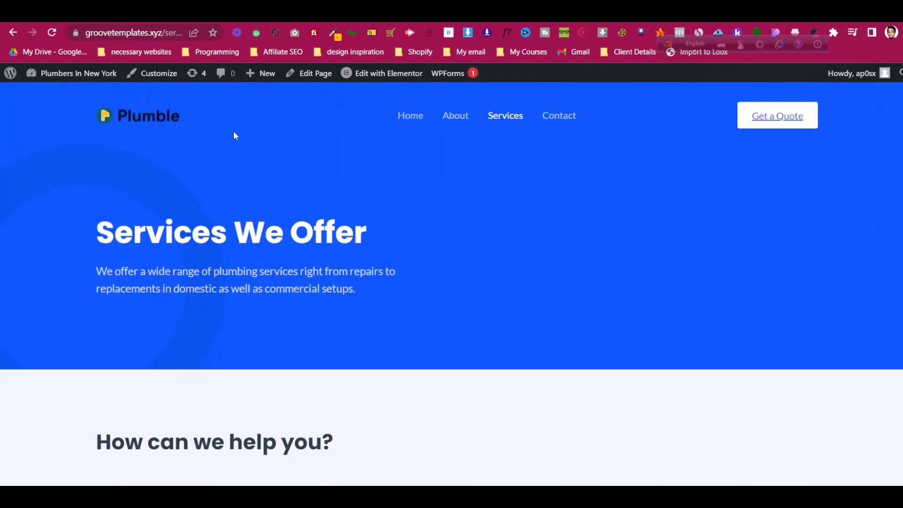
{"action": "right_click", "coordinate": [130, 33]}
{"action": "left_click", "coordinate": [163, 116]}
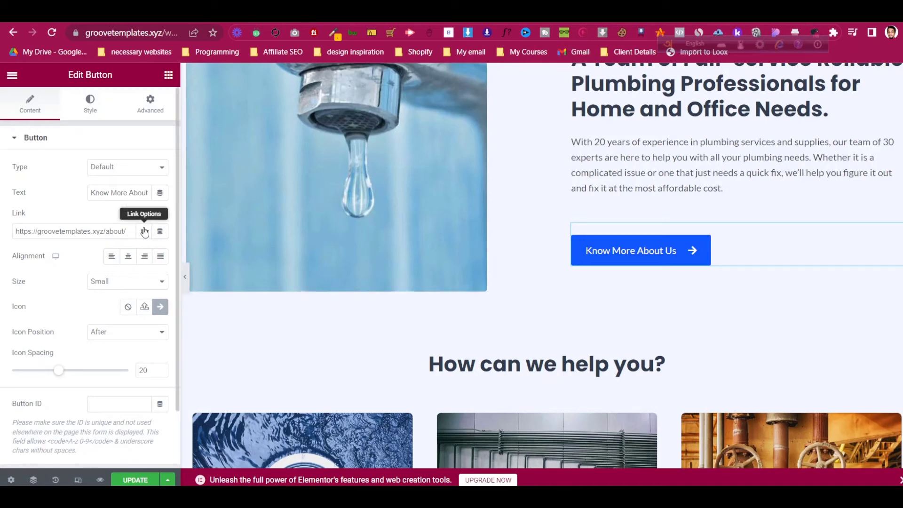
{"action": "left_click", "coordinate": [145, 232]}
{"action": "left_click", "coordinate": [144, 232]}
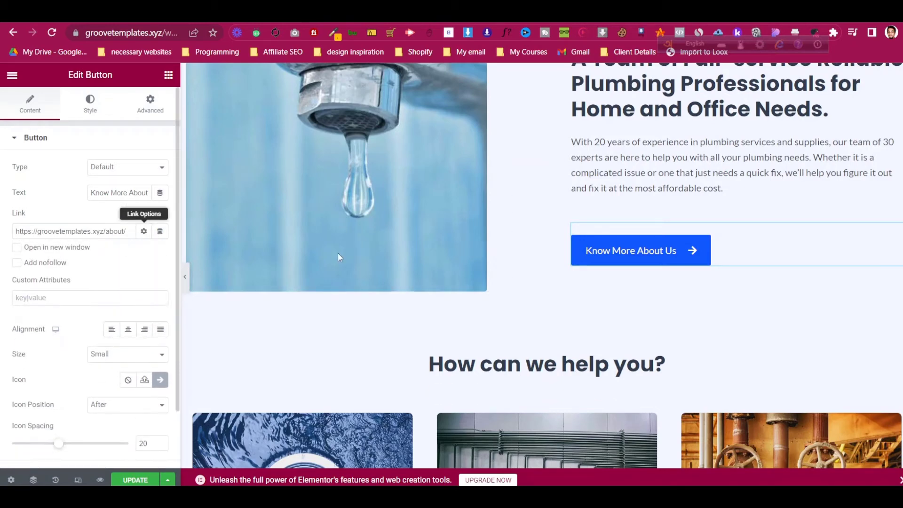
{"action": "scroll", "coordinate": [875, 292], "scroll_direction": "down", "scroll_amount": 15}
{"action": "scroll", "coordinate": [856, 247], "scroll_direction": "up", "scroll_amount": 3}
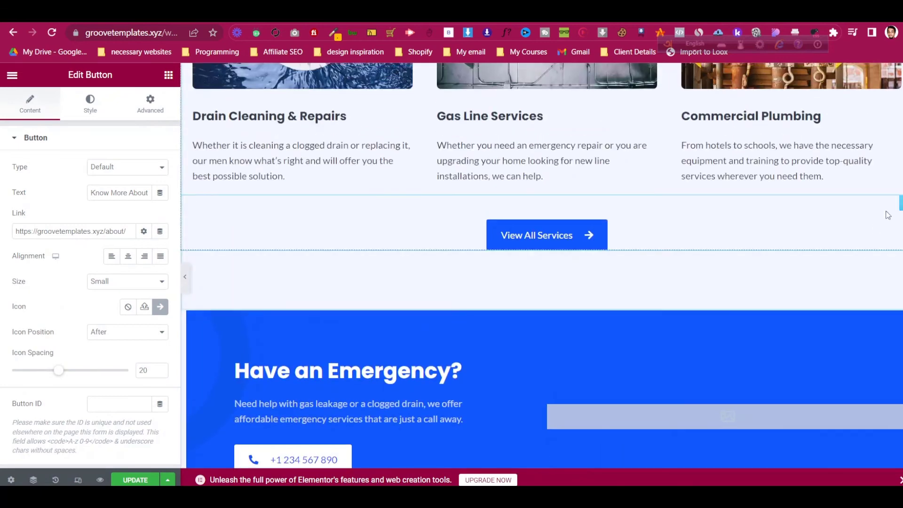
- Replace the View All Services button's link with the Services page address
{"action": "left_click", "coordinate": [545, 234]}
{"action": "left_click", "coordinate": [72, 232]}
{"action": "key", "text": "ctrl+a"}
{"action": "key", "text": "ctrl+v"}
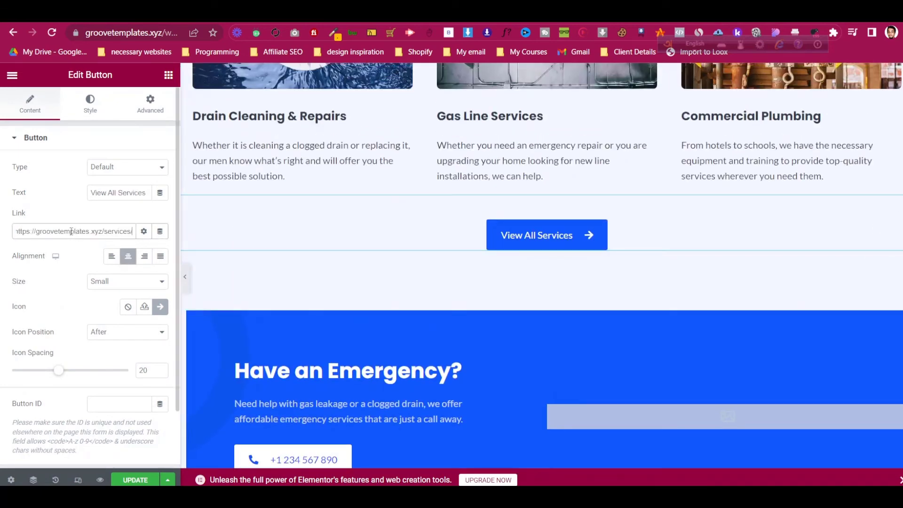
{"action": "scroll", "coordinate": [657, 312], "scroll_direction": "down", "scroll_amount": 3}
{"action": "scroll", "coordinate": [660, 317], "scroll_direction": "down", "scroll_amount": 4}
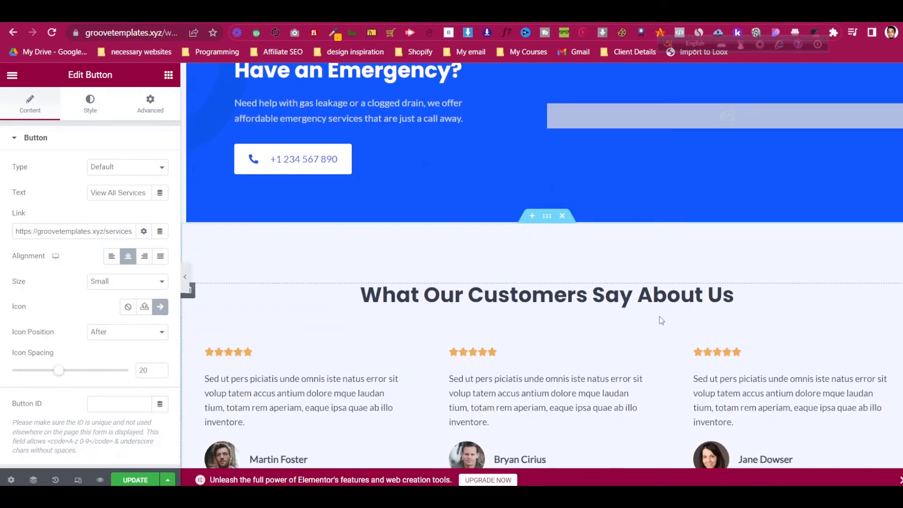
{"action": "scroll", "coordinate": [256, 198], "scroll_direction": "up", "scroll_amount": 4}
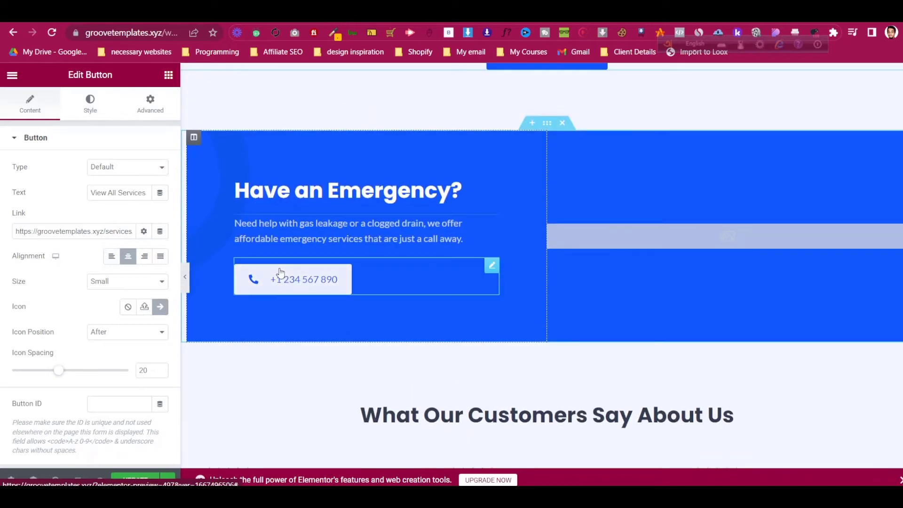
- Select the emergency phone button and check Dynamic Tags for its text and link
{"action": "left_click", "coordinate": [301, 279]}
{"action": "left_click", "coordinate": [159, 195]}
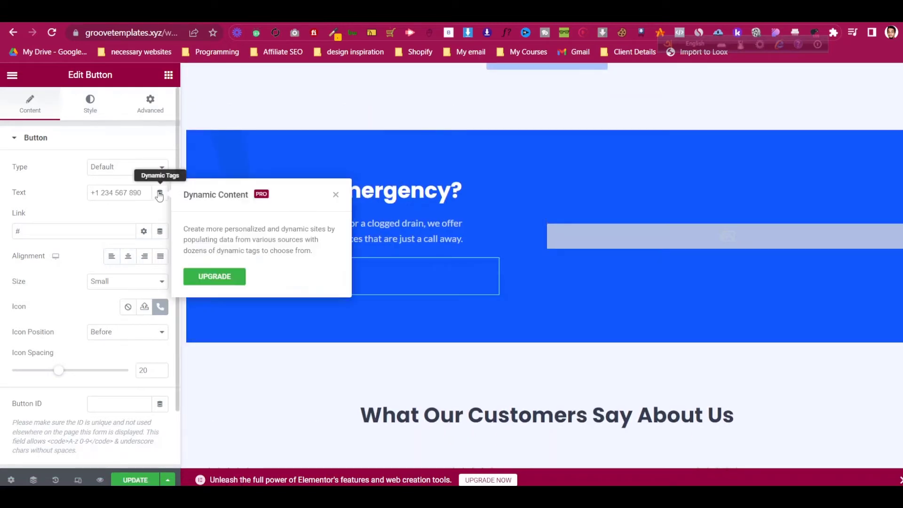
{"action": "left_click", "coordinate": [66, 227]}
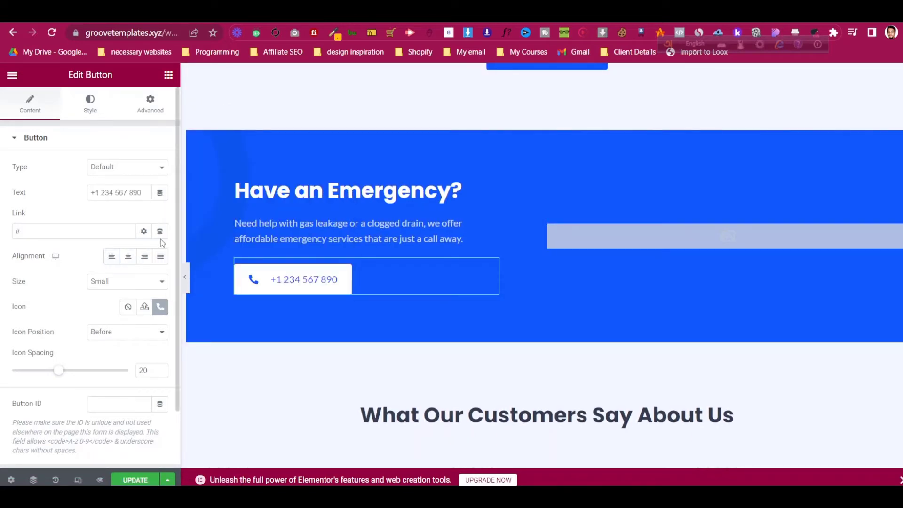
{"action": "left_click", "coordinate": [159, 231]}
{"action": "left_click", "coordinate": [74, 220]}
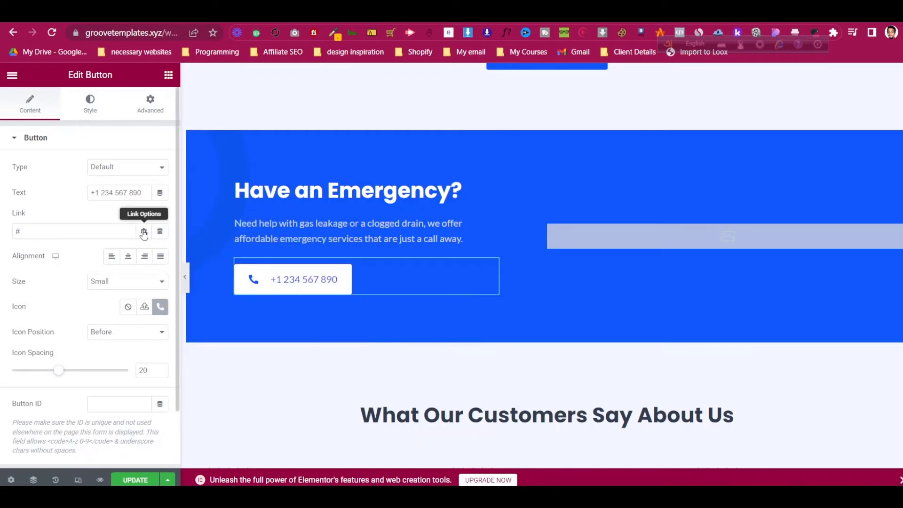
- Look over the phone button's link options, then open a blank browser tab
{"action": "left_click", "coordinate": [143, 232]}
{"action": "left_click", "coordinate": [143, 232]}
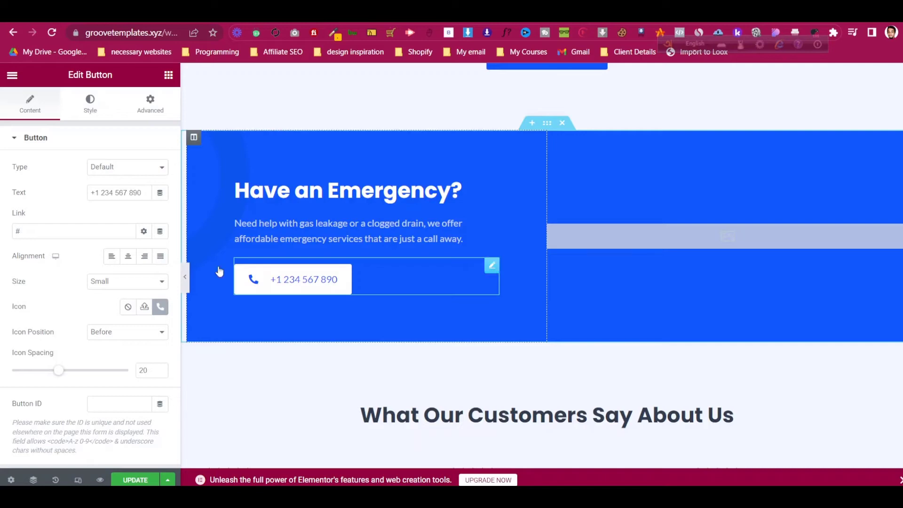
{"action": "left_click", "coordinate": [108, 235]}
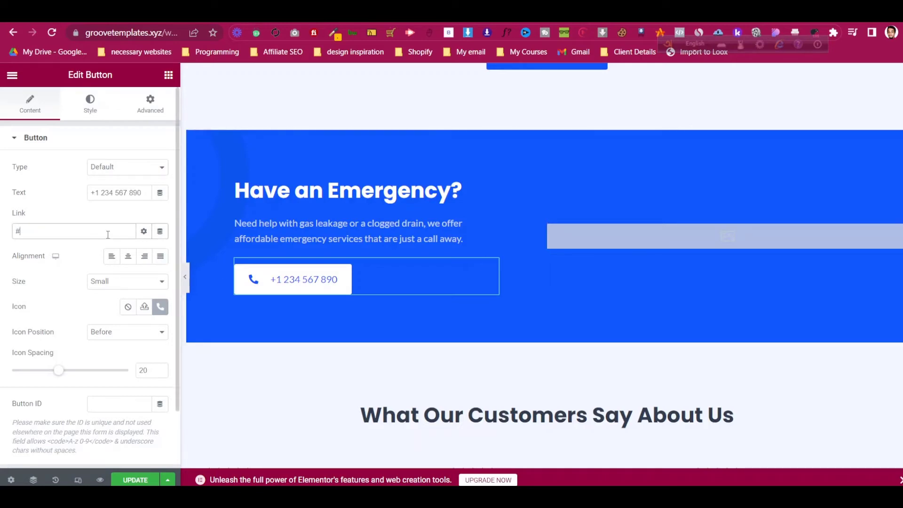
{"action": "key", "text": "ctrl+t"}
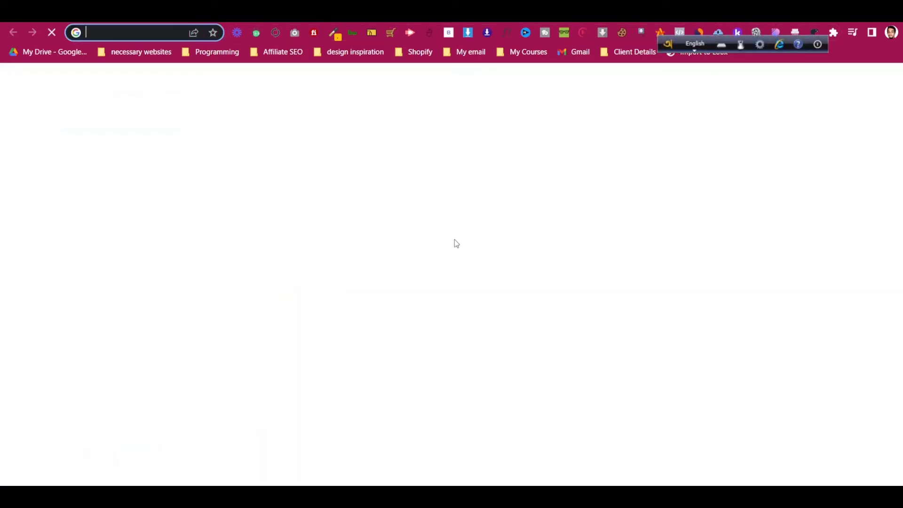
- Search Google for 'dynamic telephone button elementor'
{"action": "left_click", "coordinate": [415, 248]}
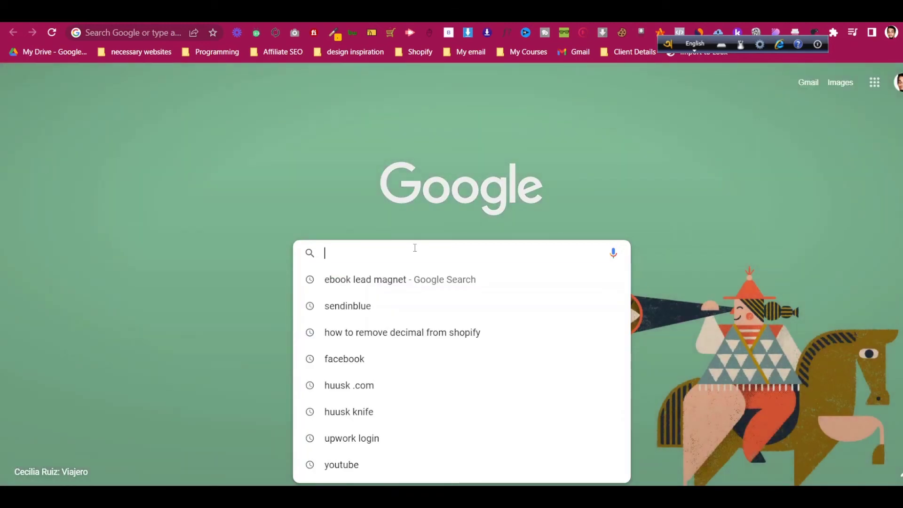
{"action": "type", "text": "dia"}
{"action": "key", "text": "BackSpace"}
{"action": "key", "text": "BackSpace"}
{"action": "type", "text": "y"}
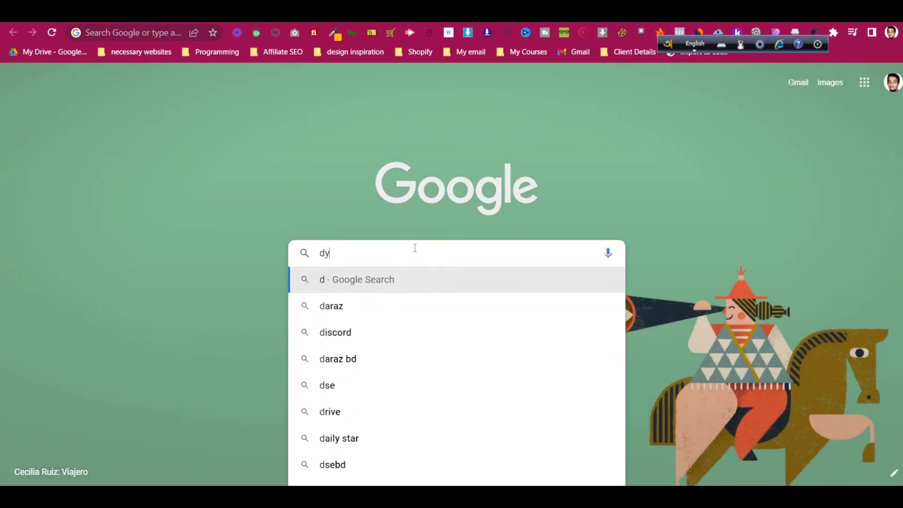
{"action": "type", "text": "namic tele"}
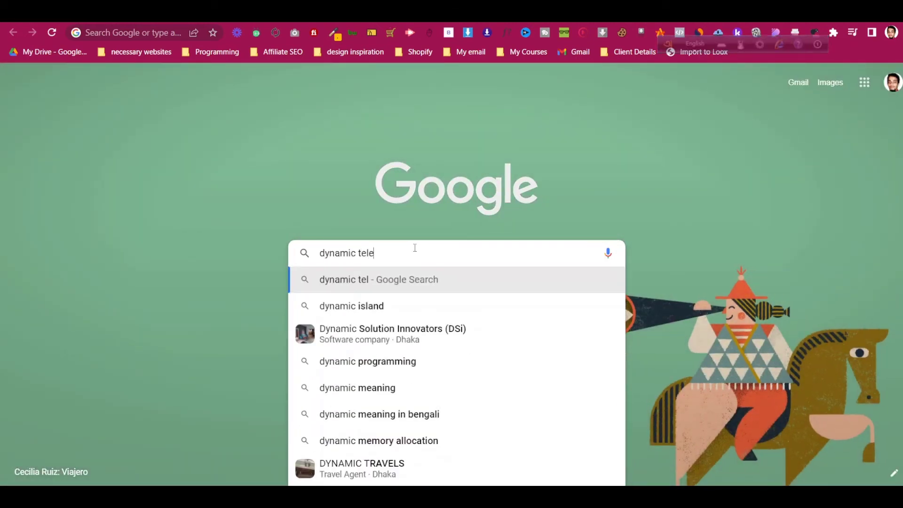
{"action": "type", "text": "phone but"}
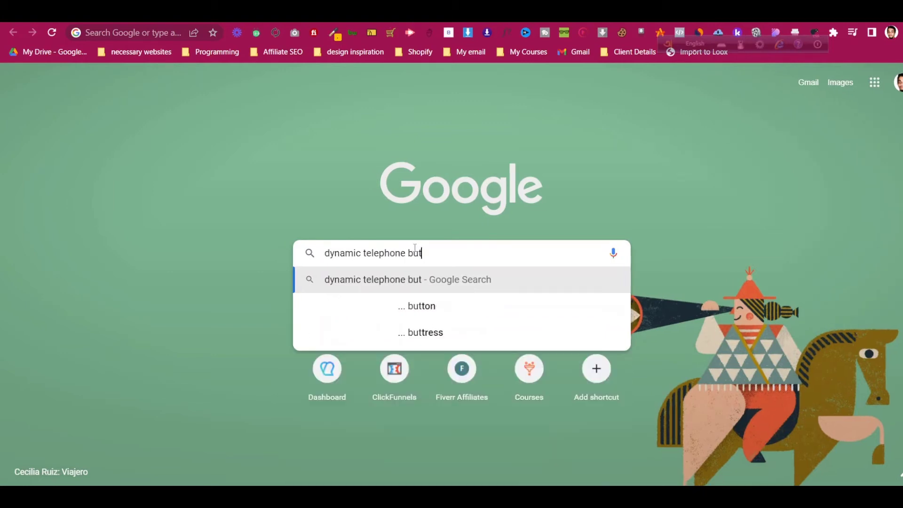
{"action": "type", "text": "ton elementor"}
{"action": "key", "text": "Return"}
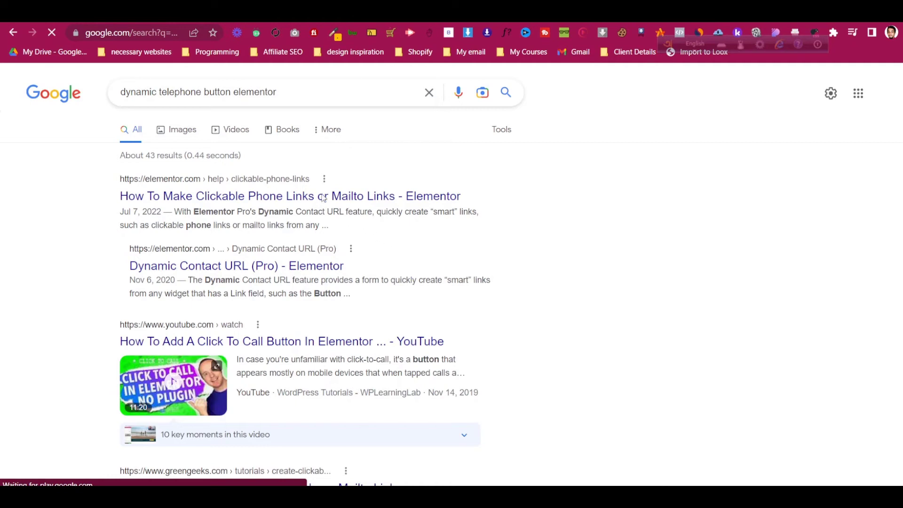
- Open Elementor's clickable phone links article in a new tab and switch to it
{"action": "right_click", "coordinate": [317, 203]}
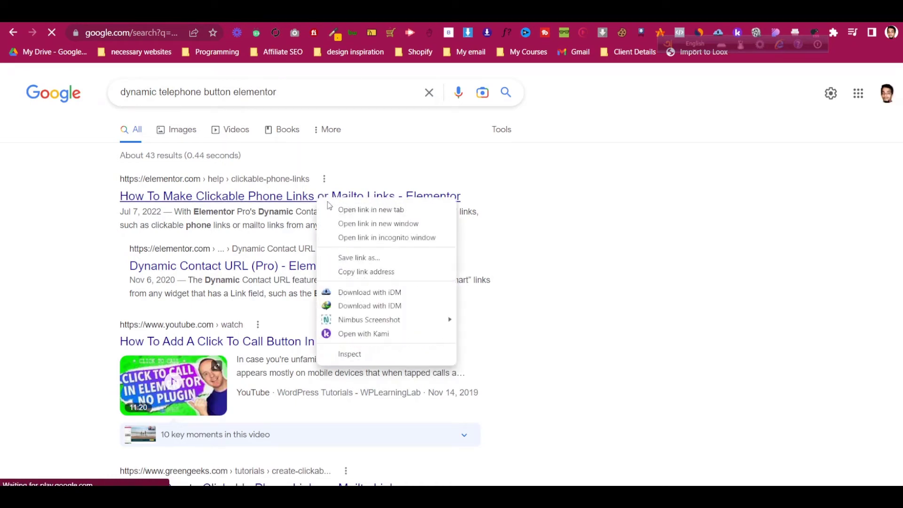
{"action": "left_click", "coordinate": [331, 207]}
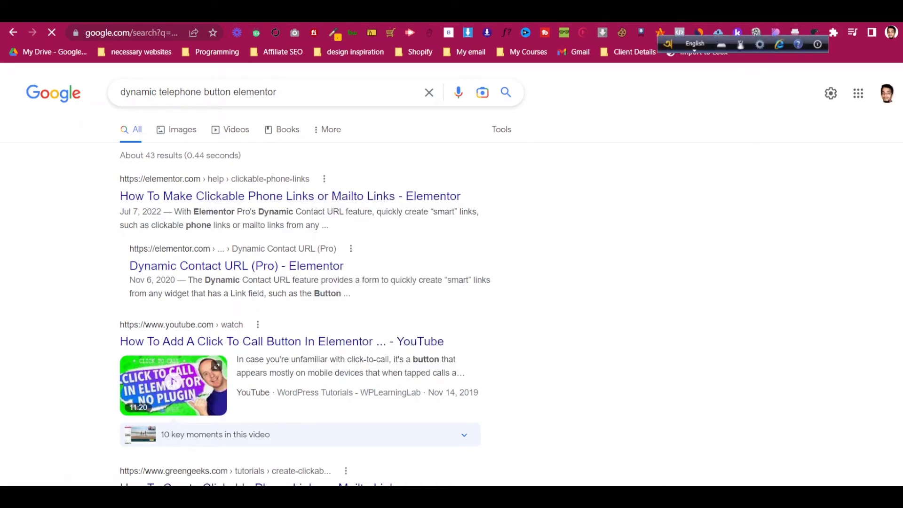
{"action": "left_click", "coordinate": [710, 17]}
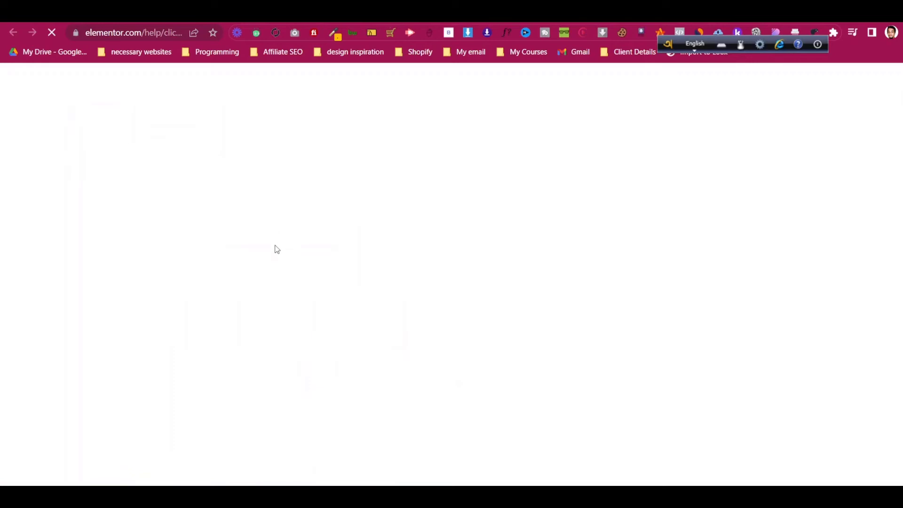
- Copy the article's example tel: link and switch back to the Elementor tab
{"action": "scroll", "coordinate": [272, 315], "scroll_direction": "down", "scroll_amount": 5}
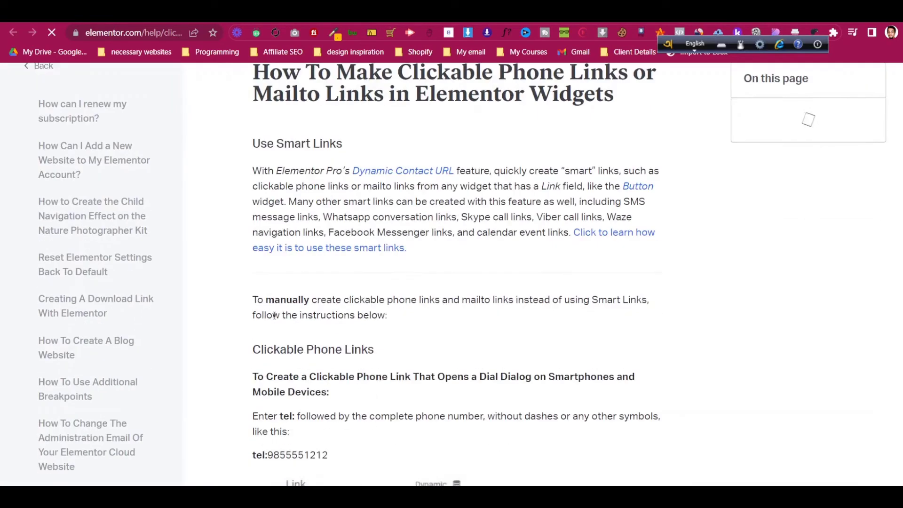
{"action": "scroll", "coordinate": [275, 301], "scroll_direction": "down", "scroll_amount": 1}
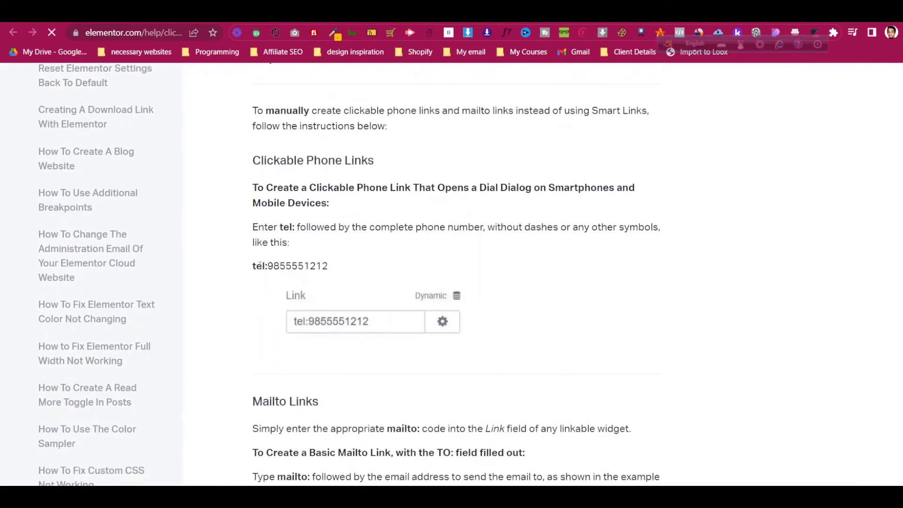
{"action": "left_click_drag", "start_coordinate": [253, 266], "coordinate": [328, 266]}
{"action": "key", "text": "ctrl+c"}
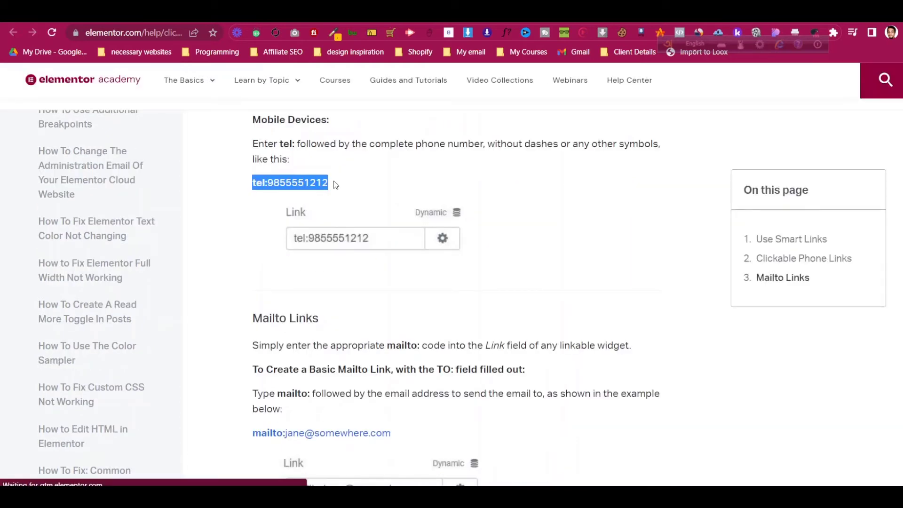
{"action": "right_click", "coordinate": [324, 184]}
{"action": "left_click", "coordinate": [336, 191]}
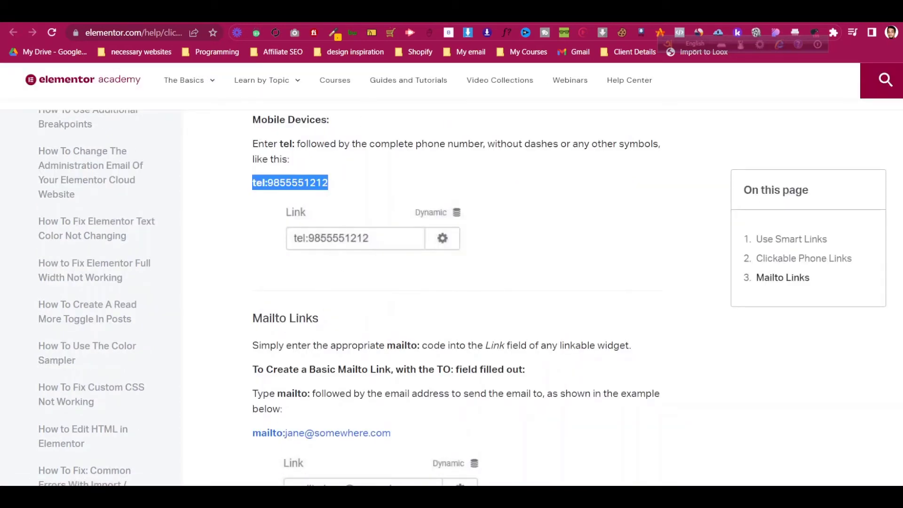
{"action": "key", "text": "ctrl+shift+Tab"}
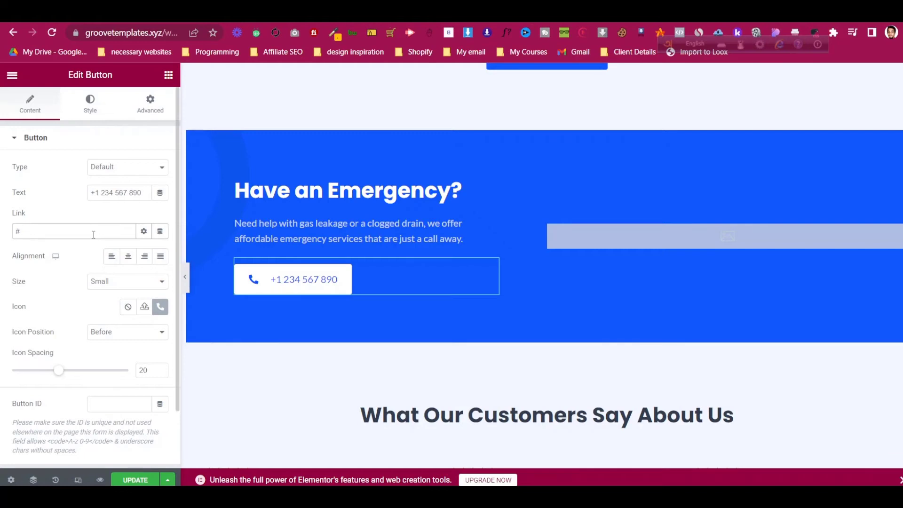
- Paste the tel: link into the phone button's Link, swapping the sample digits for its own number
{"action": "key", "text": "ctrl+v"}
{"action": "left_click_drag", "start_coordinate": [92, 192], "coordinate": [138, 193]}
{"action": "key", "text": "ctrl+c"}
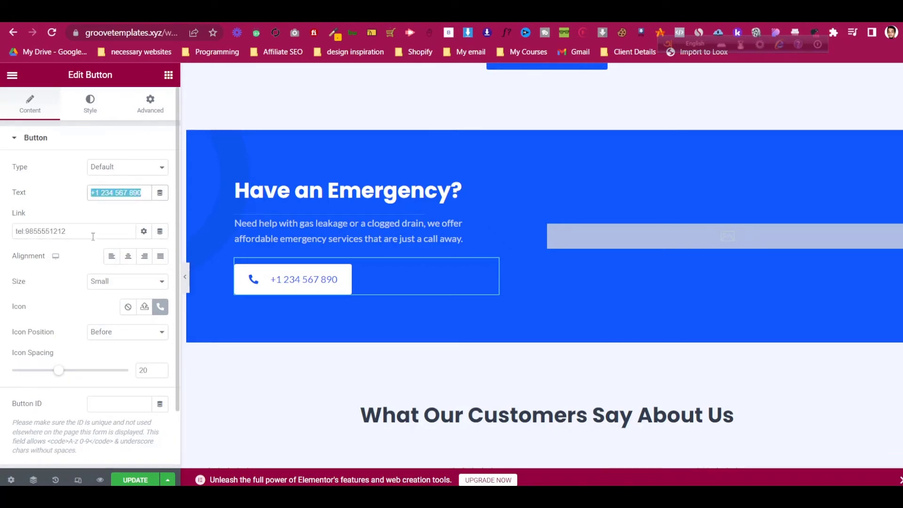
{"action": "left_click_drag", "start_coordinate": [26, 229], "coordinate": [94, 232]}
{"action": "key", "text": "ctrl+v"}
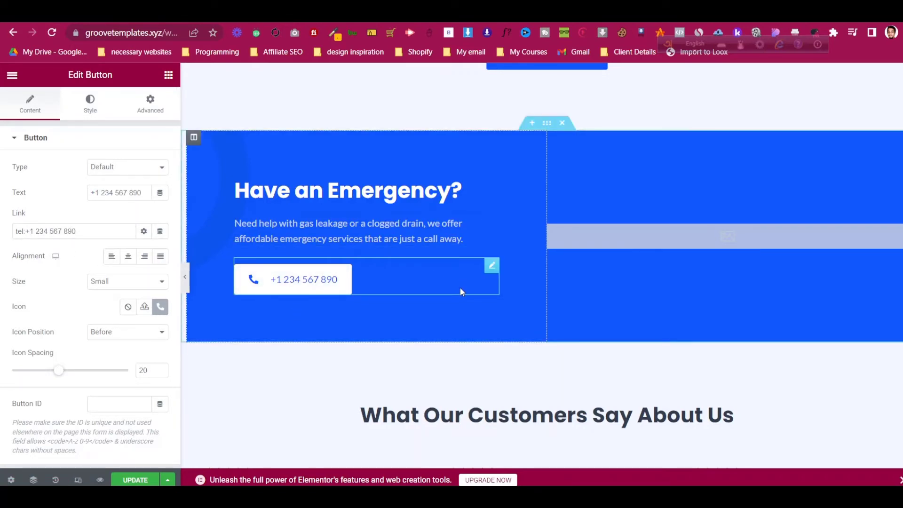
{"action": "scroll", "coordinate": [299, 296], "scroll_direction": "down", "scroll_amount": 15}
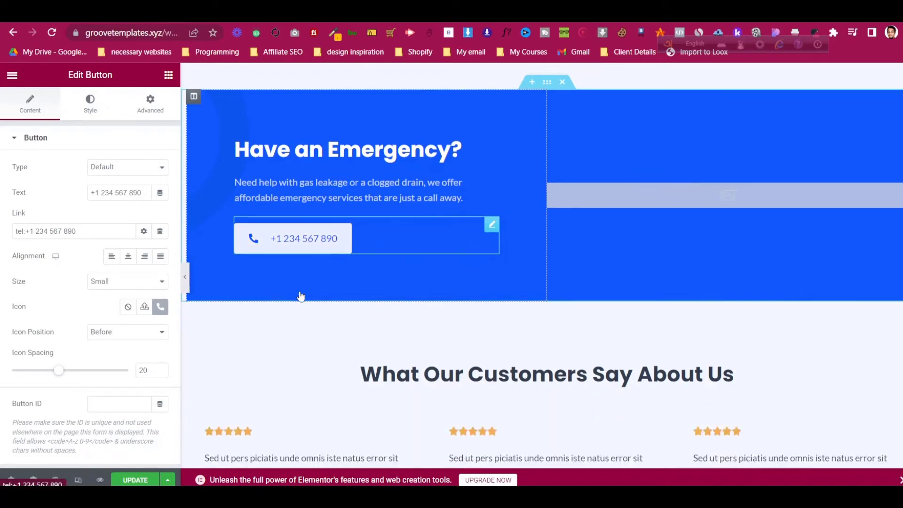
{"action": "scroll", "coordinate": [300, 295], "scroll_direction": "down", "scroll_amount": 8}
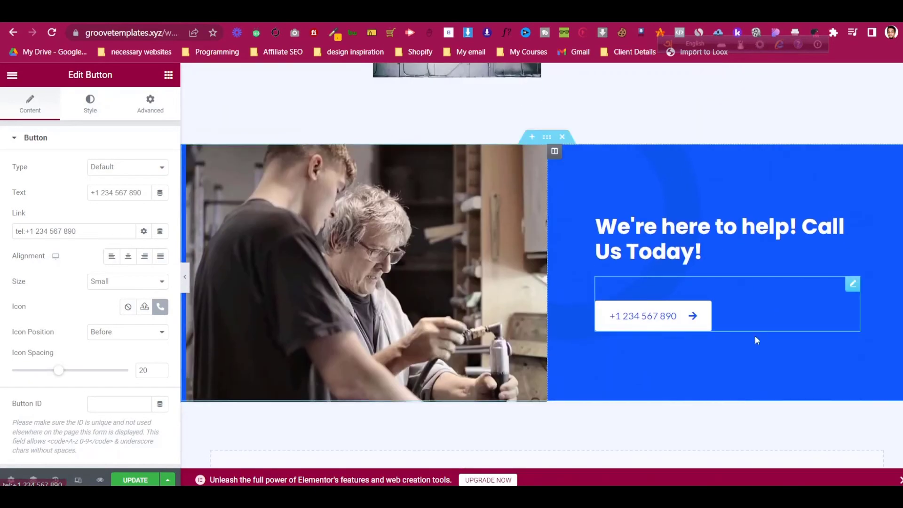
- Change the Call Us Today section button's text to 'Conact Us'
{"action": "left_click", "coordinate": [853, 284]}
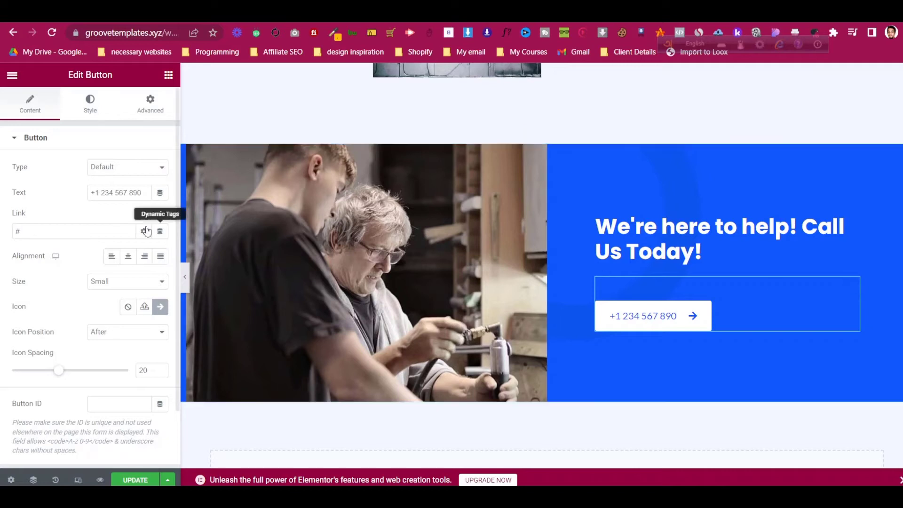
{"action": "triple_click", "coordinate": [139, 195]}
{"action": "type", "text": "C"}
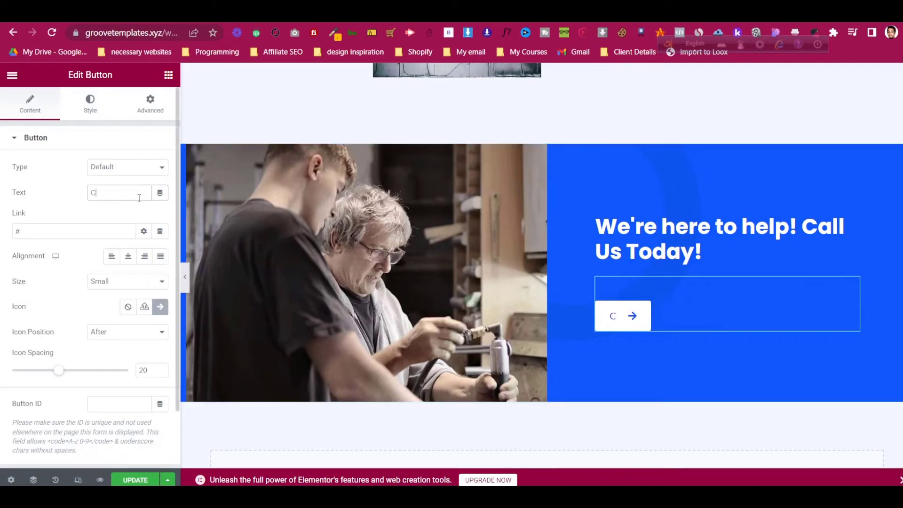
{"action": "type", "text": "onact Us"}
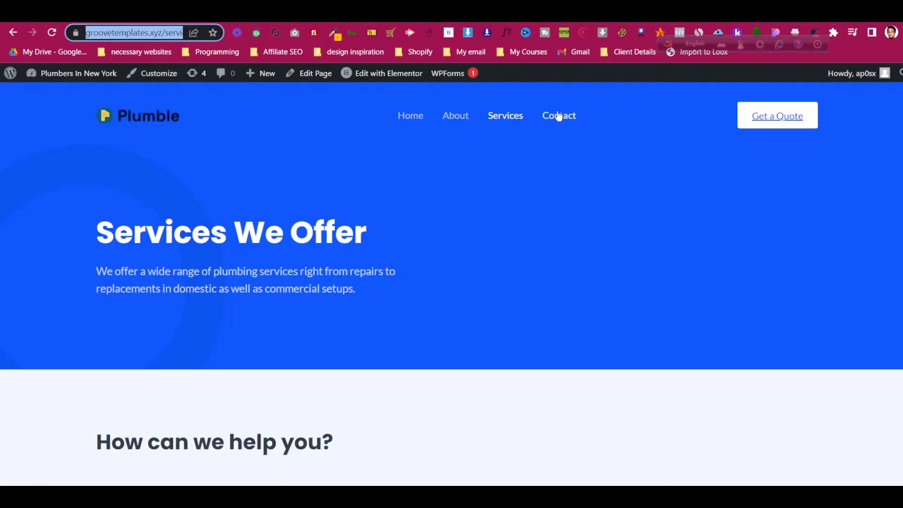
{"action": "right_click", "coordinate": [558, 115]}
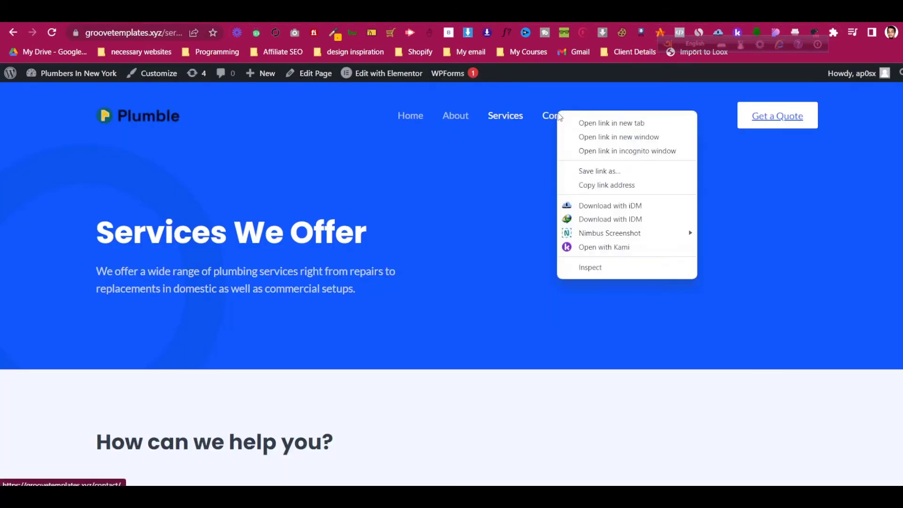
{"action": "left_click", "coordinate": [604, 184]}
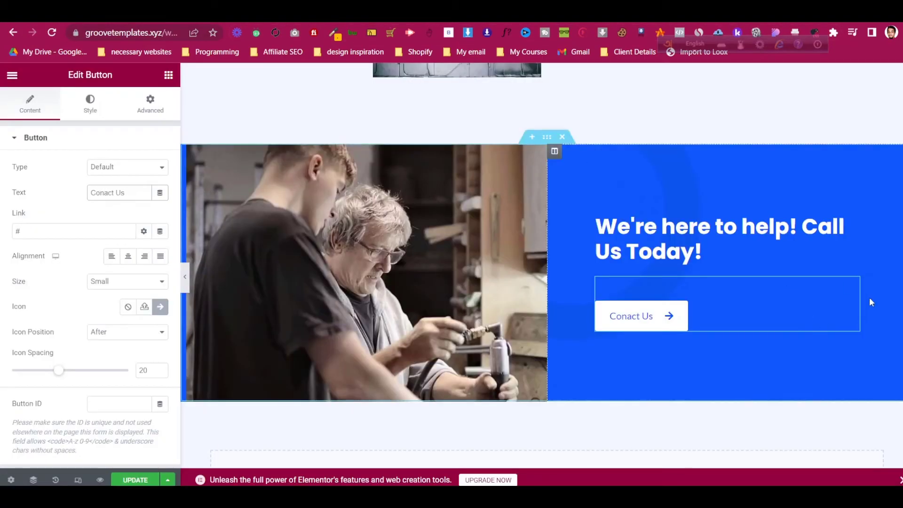
{"action": "left_click", "coordinate": [56, 231]}
{"action": "key", "text": "ctrl+a"}
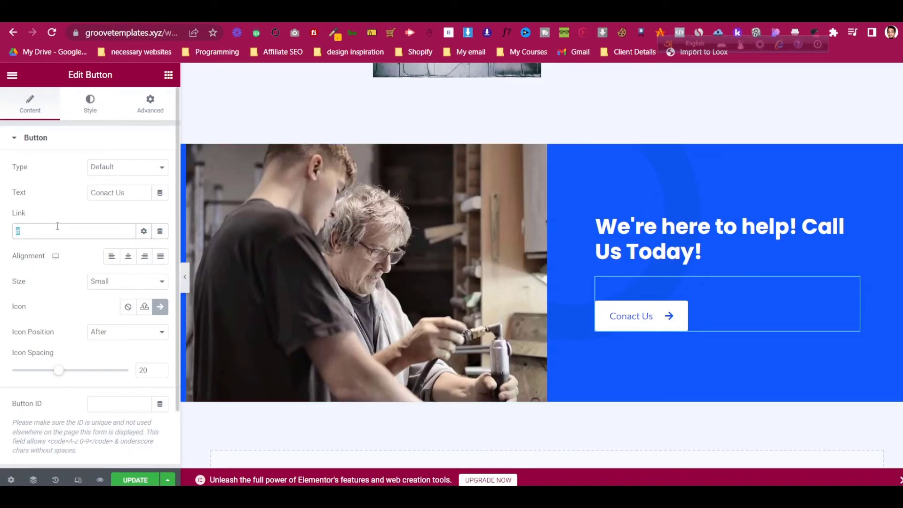
{"action": "key", "text": "ctrl+v"}
{"action": "scroll", "coordinate": [512, 297], "scroll_direction": "up", "scroll_amount": 7}
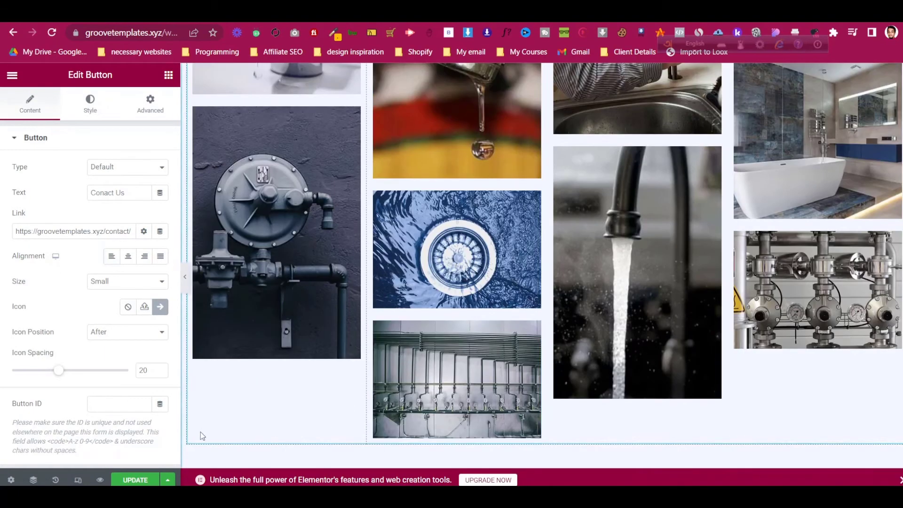
{"action": "left_click", "coordinate": [135, 480]}
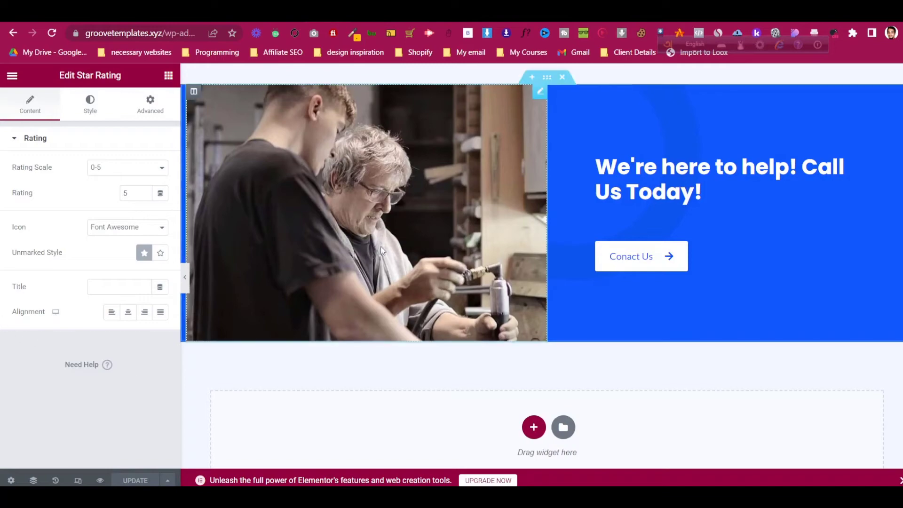
- Open the About page with Elementor in a new browser tab
{"action": "scroll", "coordinate": [380, 247], "scroll_direction": "up", "scroll_amount": 15}
{"action": "scroll", "coordinate": [451, 347], "scroll_direction": "up", "scroll_amount": 20}
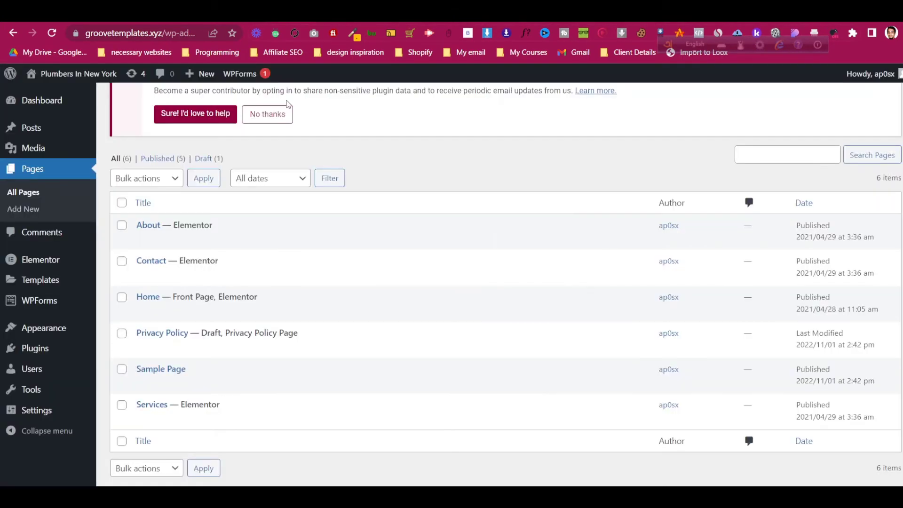
{"action": "mouse_move", "coordinate": [267, 281]}
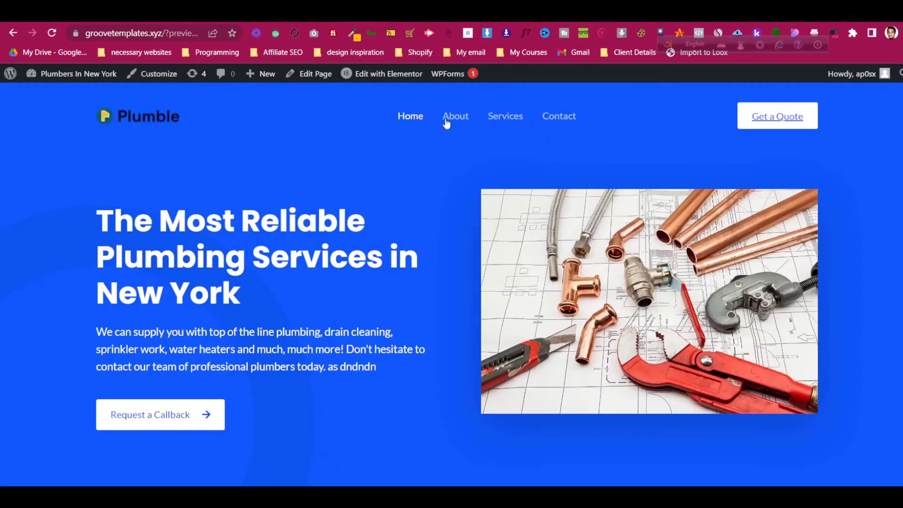
{"action": "left_click", "coordinate": [446, 120]}
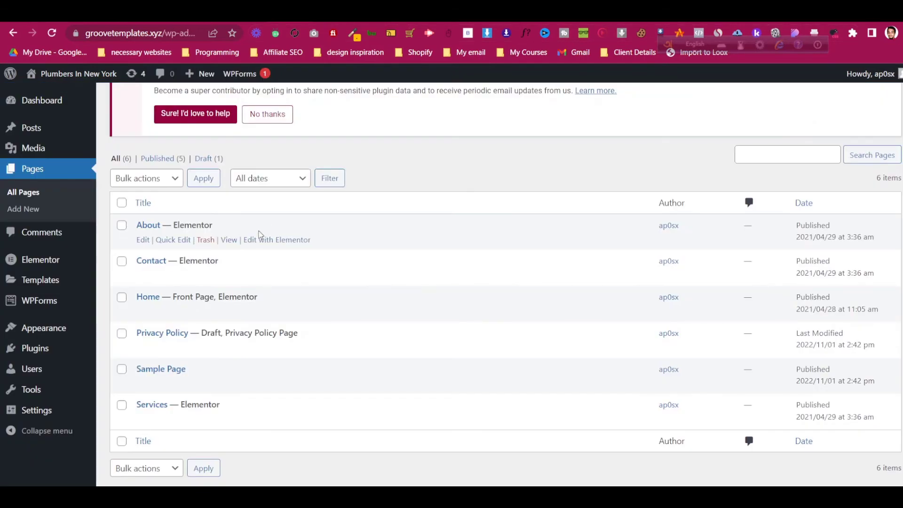
{"action": "right_click", "coordinate": [292, 246]}
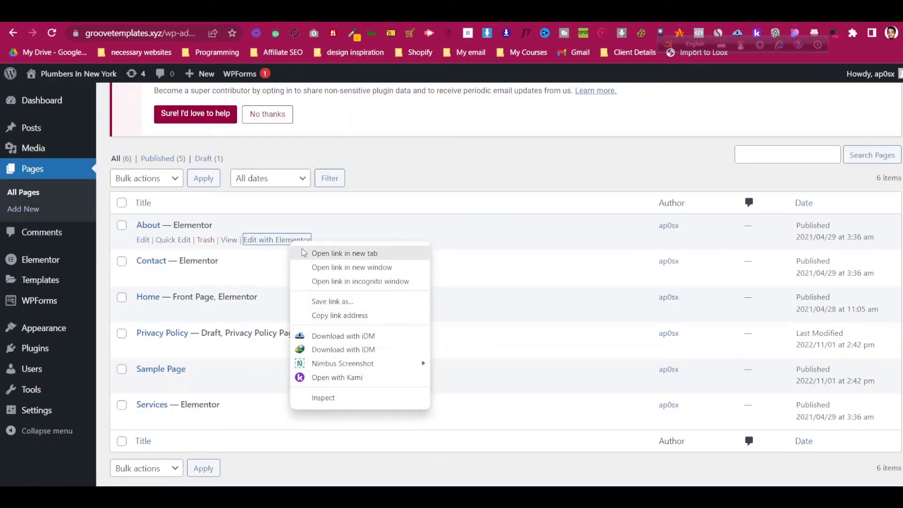
{"action": "left_click", "coordinate": [306, 252]}
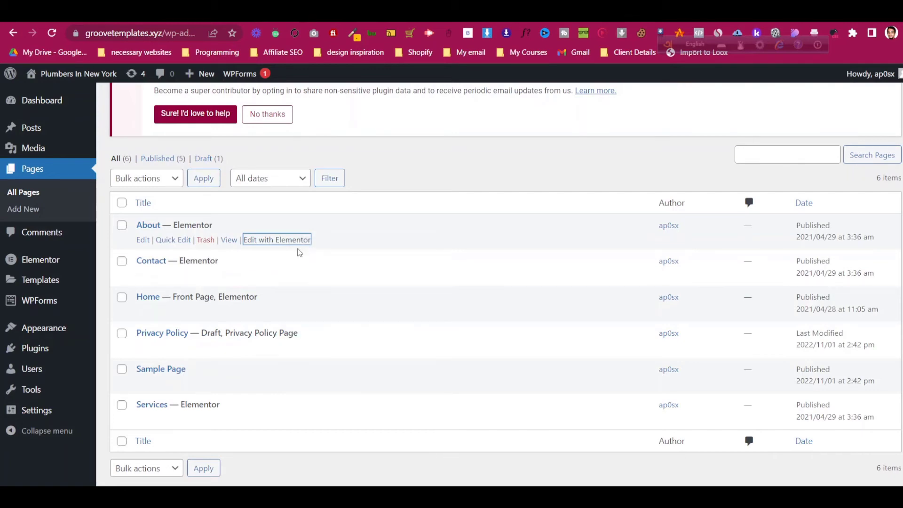
{"action": "left_click", "coordinate": [277, 240]}
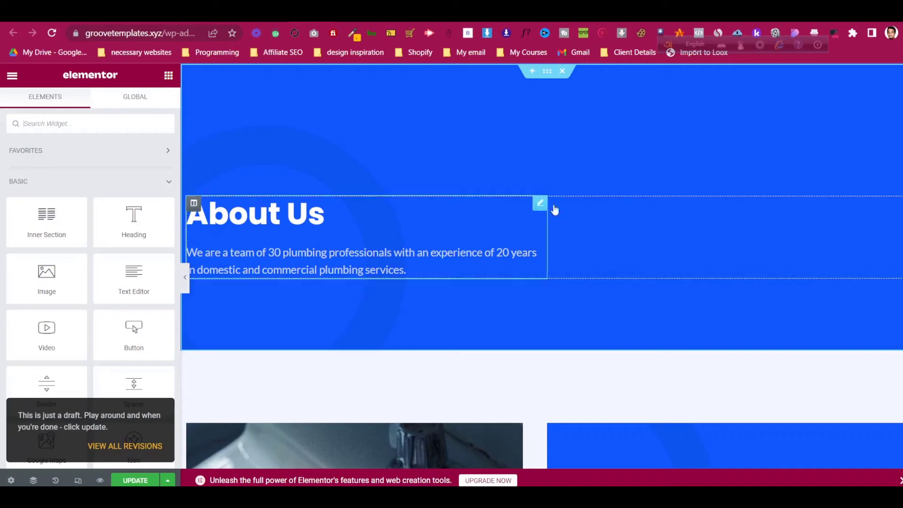
- Edit the About Us image box description, then scroll through the page
{"action": "left_click", "coordinate": [539, 204]}
{"action": "scroll", "coordinate": [138, 221], "scroll_direction": "down", "scroll_amount": 3}
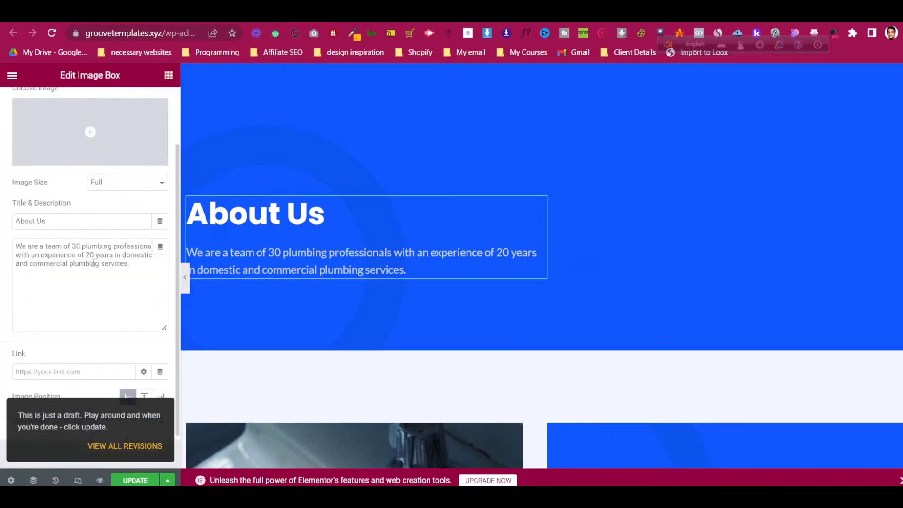
{"action": "left_click", "coordinate": [102, 223]}
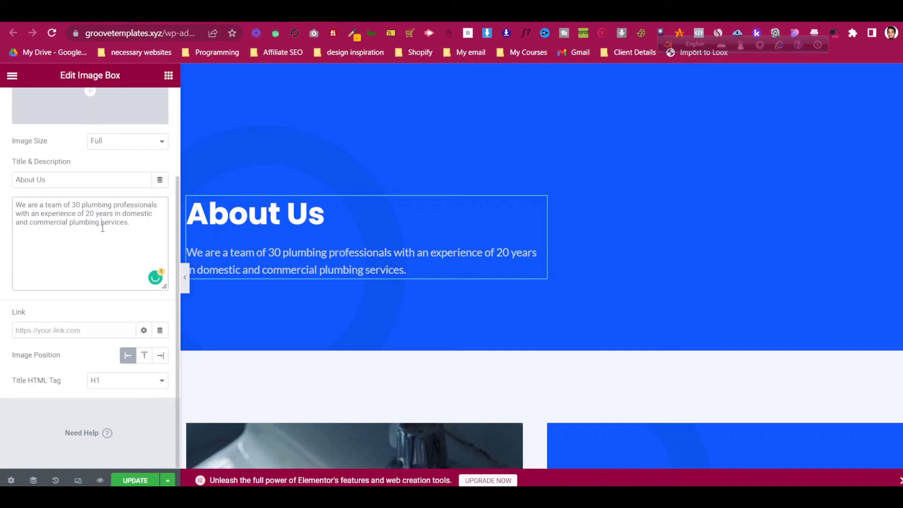
{"action": "scroll", "coordinate": [413, 300], "scroll_direction": "down", "scroll_amount": 8}
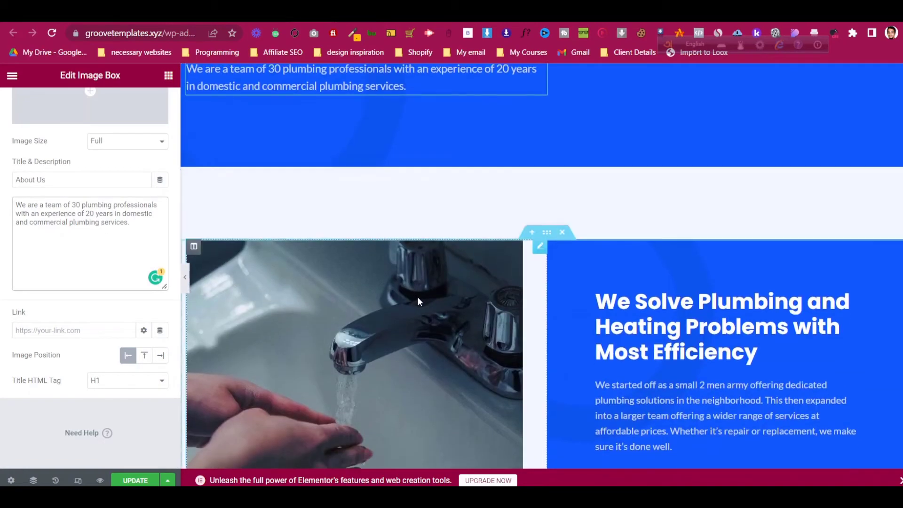
{"action": "scroll", "coordinate": [458, 164], "scroll_direction": "up", "scroll_amount": 3}
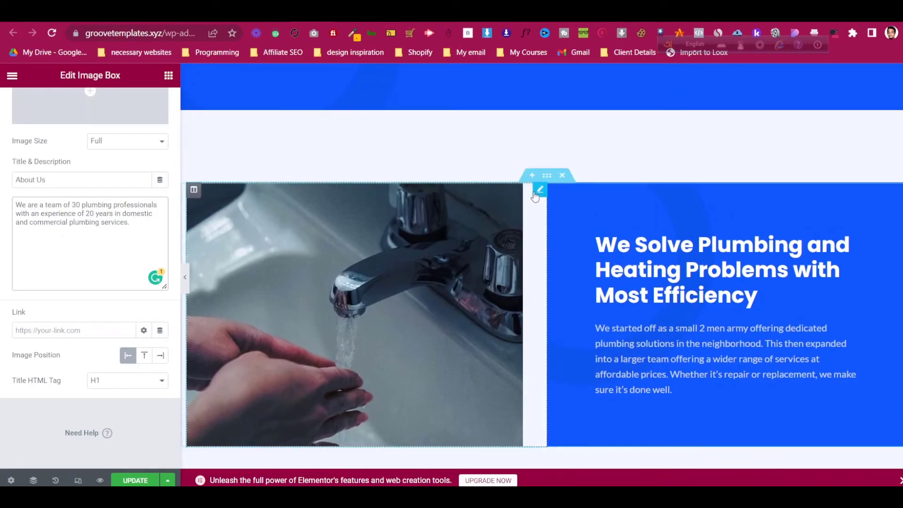
{"action": "scroll", "coordinate": [534, 193], "scroll_direction": "down", "scroll_amount": 10}
{"action": "scroll", "coordinate": [534, 194], "scroll_direction": "down", "scroll_amount": 2}
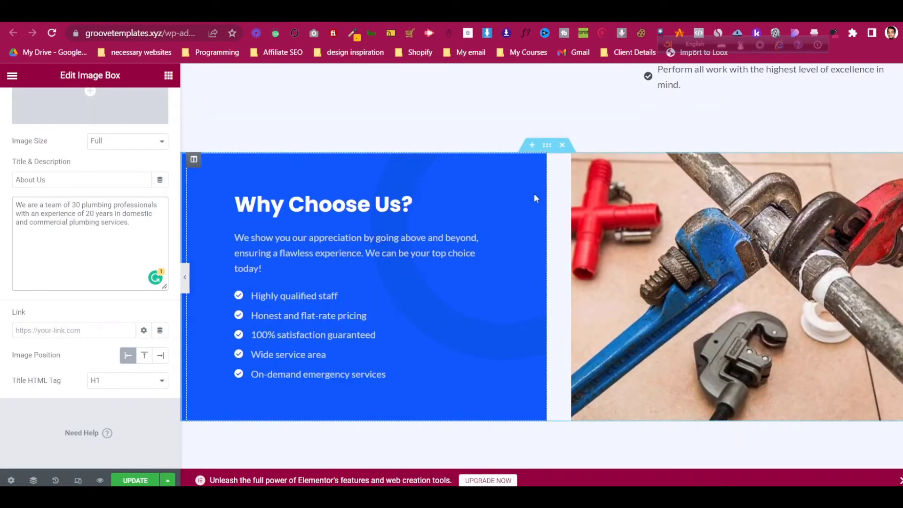
{"action": "scroll", "coordinate": [534, 193], "scroll_direction": "down", "scroll_amount": 4}
{"action": "scroll", "coordinate": [484, 198], "scroll_direction": "down", "scroll_amount": 6}
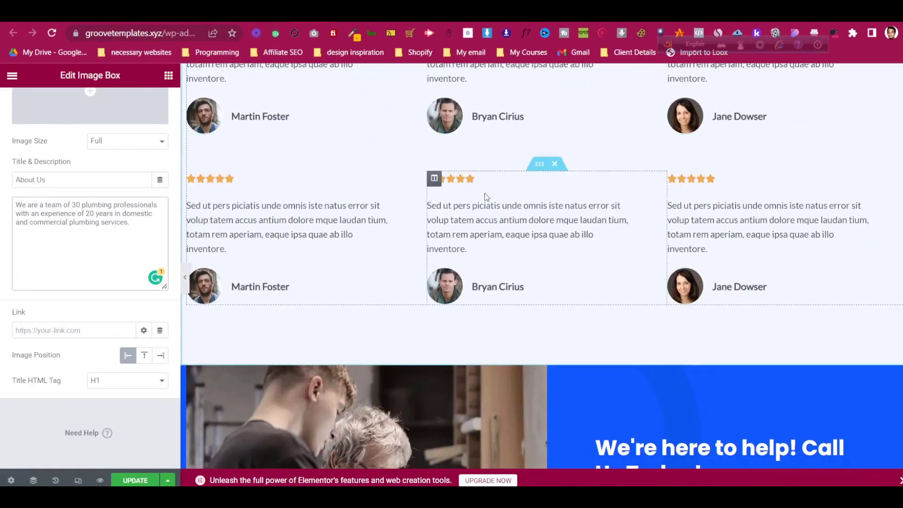
{"action": "scroll", "coordinate": [484, 197], "scroll_direction": "up", "scroll_amount": 7}
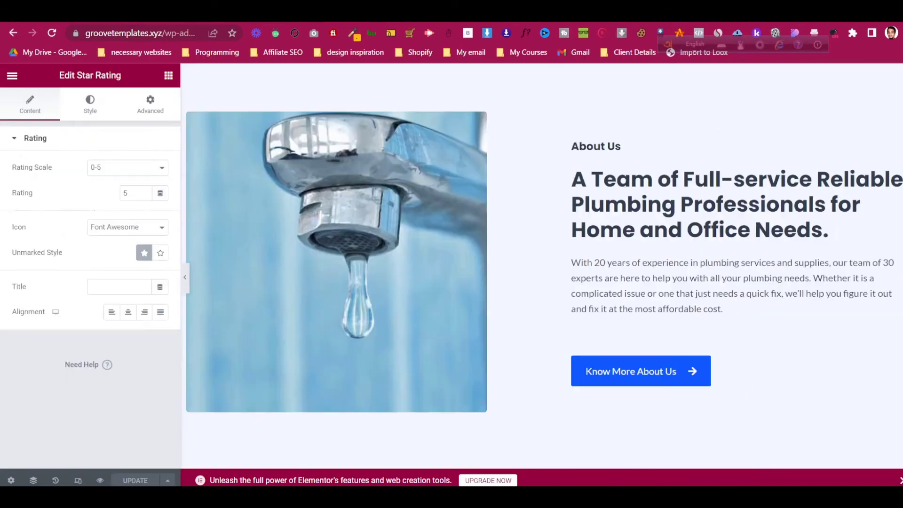
{"action": "scroll", "coordinate": [487, 298], "scroll_direction": "down", "scroll_amount": 1}
{"action": "scroll", "coordinate": [486, 298], "scroll_direction": "down", "scroll_amount": 16}
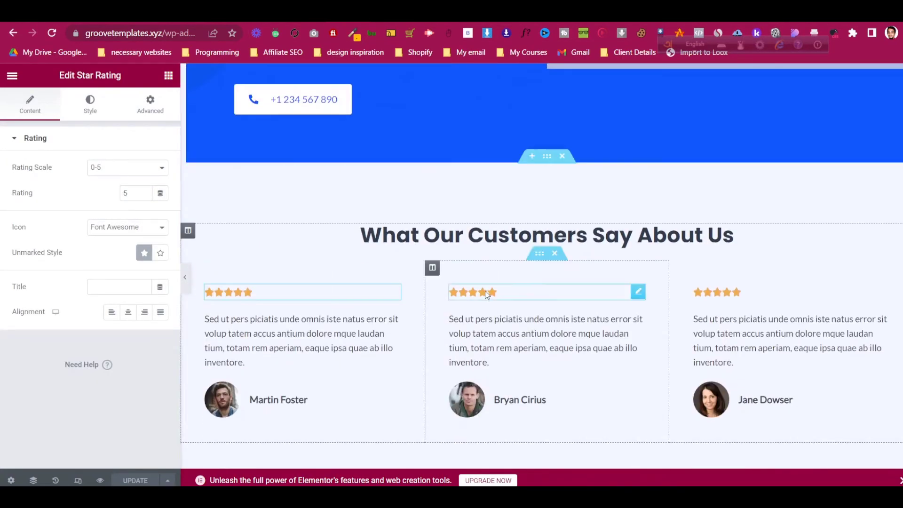
{"action": "scroll", "coordinate": [486, 217], "scroll_direction": "down", "scroll_amount": 3}
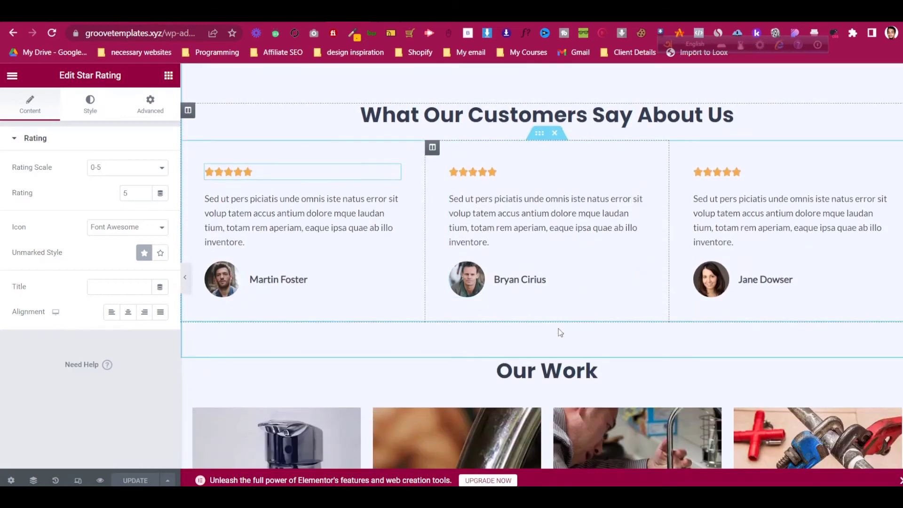
{"action": "scroll", "coordinate": [569, 254], "scroll_direction": "up", "scroll_amount": 3}
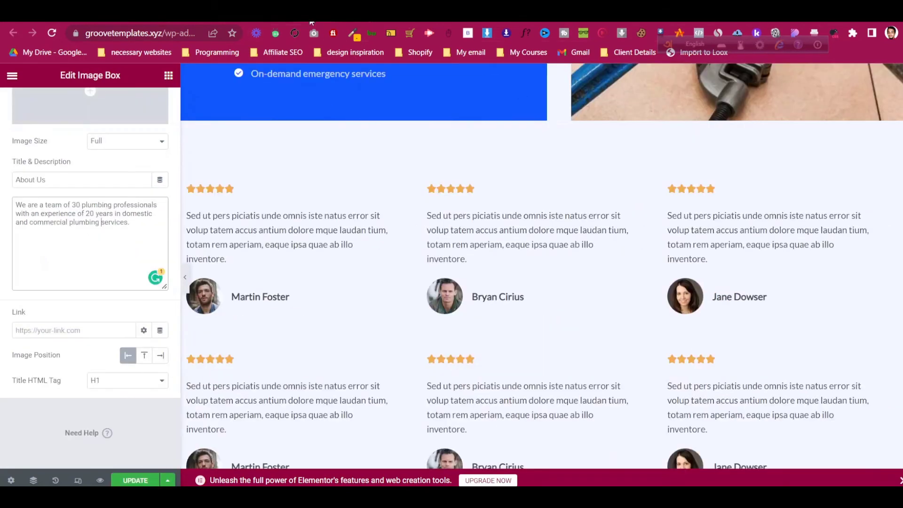
{"action": "scroll", "coordinate": [391, 263], "scroll_direction": "down", "scroll_amount": 5}
{"action": "scroll", "coordinate": [393, 264], "scroll_direction": "up", "scroll_amount": 5}
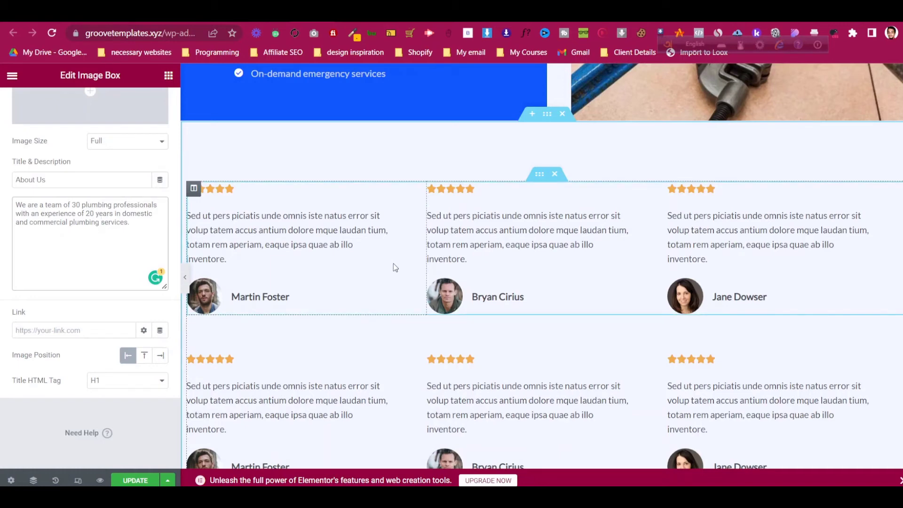
{"action": "scroll", "coordinate": [399, 235], "scroll_direction": "up", "scroll_amount": 1}
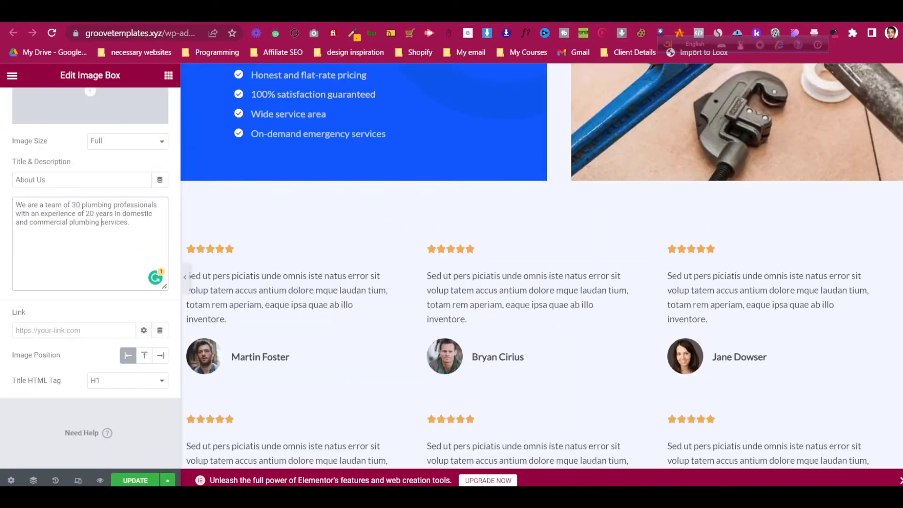
{"action": "scroll", "coordinate": [412, 298], "scroll_direction": "down", "scroll_amount": 4}
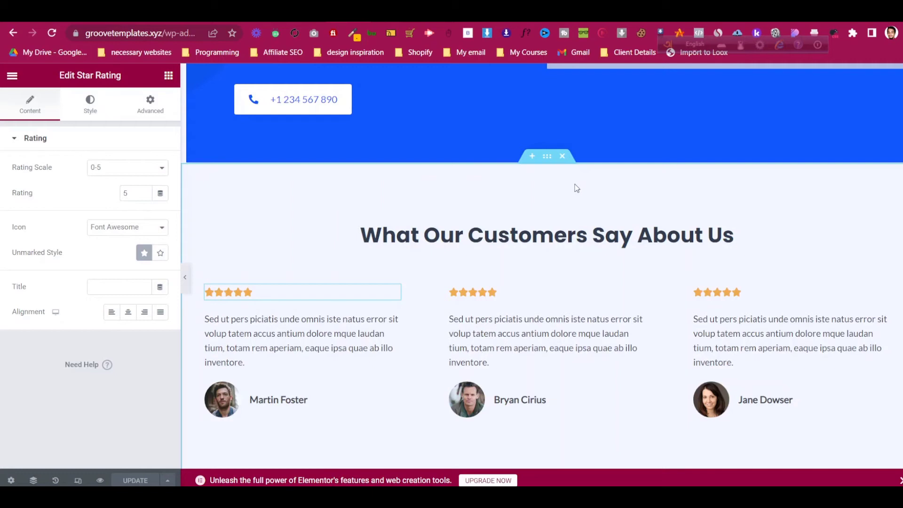
- Copy the Home page's customer testimonials section and paste it into the About page
{"action": "right_click", "coordinate": [545, 157]}
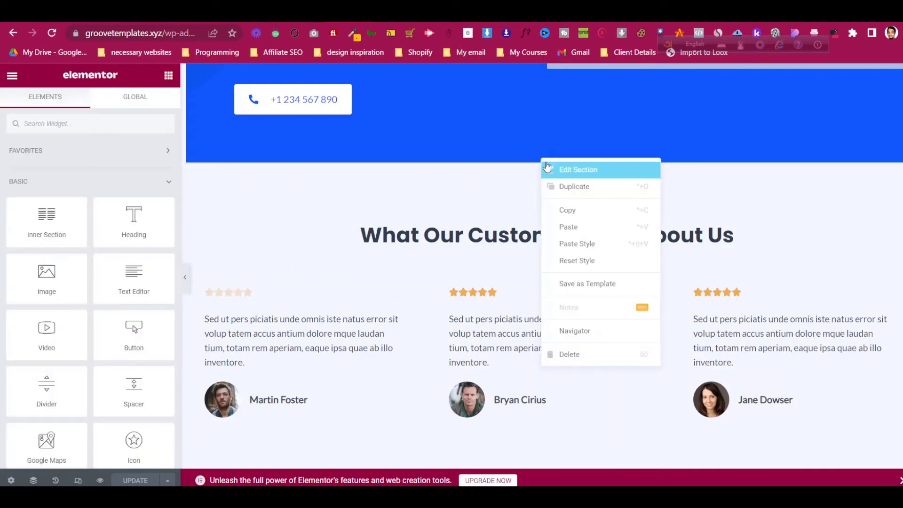
{"action": "left_click", "coordinate": [562, 210]}
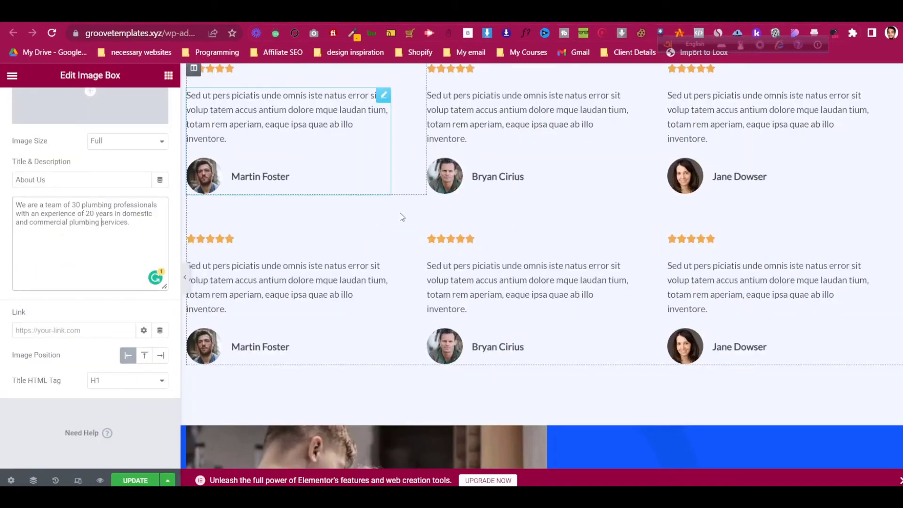
{"action": "scroll", "coordinate": [401, 216], "scroll_direction": "up", "scroll_amount": 4}
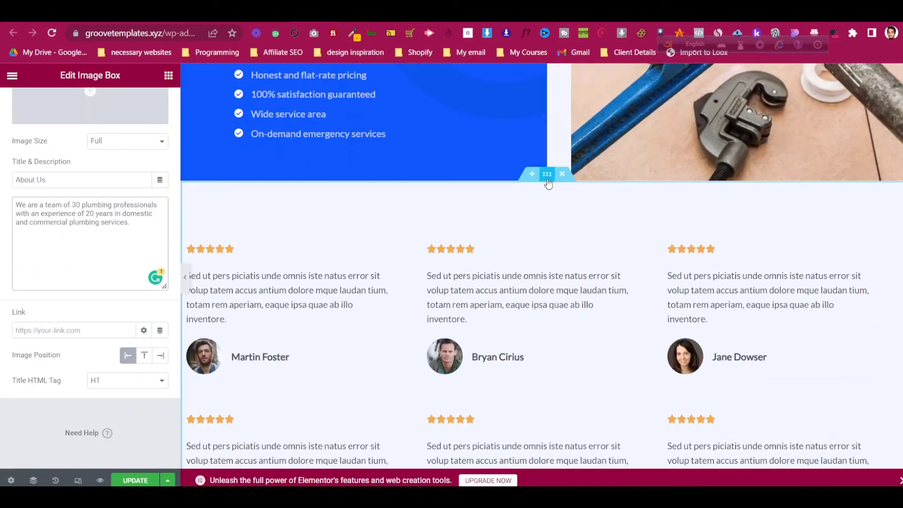
{"action": "right_click", "coordinate": [548, 183]}
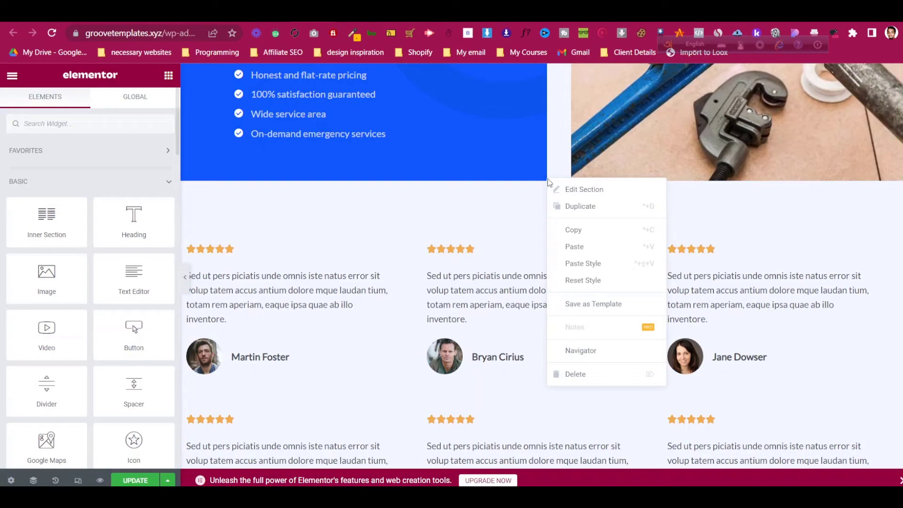
{"action": "left_click", "coordinate": [581, 251]}
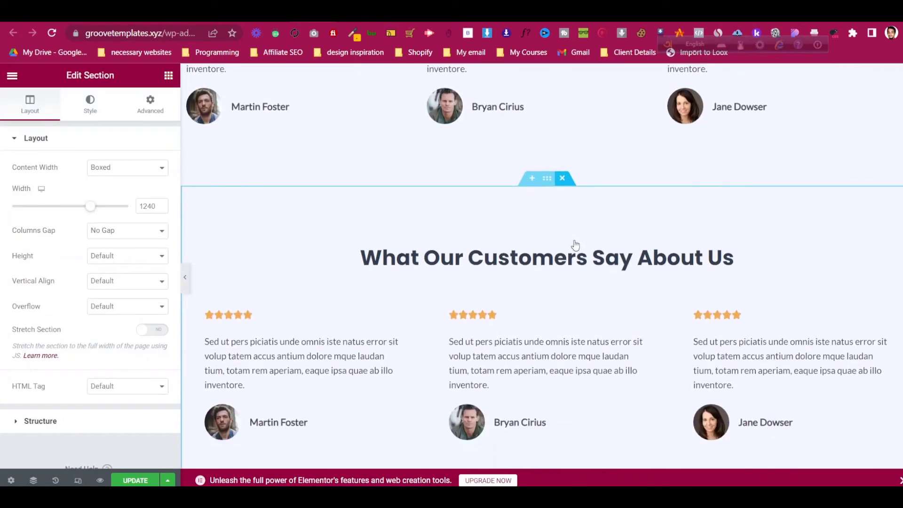
{"action": "scroll", "coordinate": [575, 245], "scroll_direction": "down", "scroll_amount": 2}
{"action": "scroll", "coordinate": [501, 246], "scroll_direction": "up", "scroll_amount": 1}
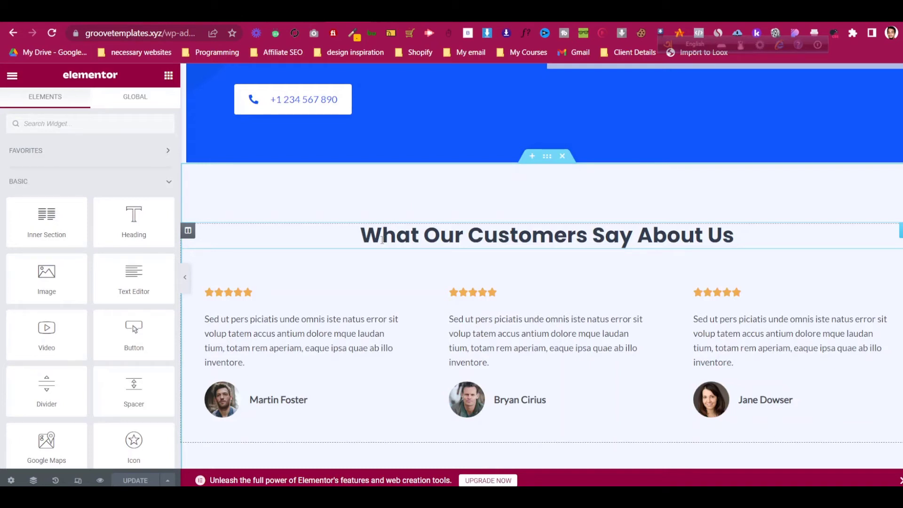
- In the About page editor, delete the duplicate heading-less testimonial grid section
{"action": "left_click", "coordinate": [301, 17]}
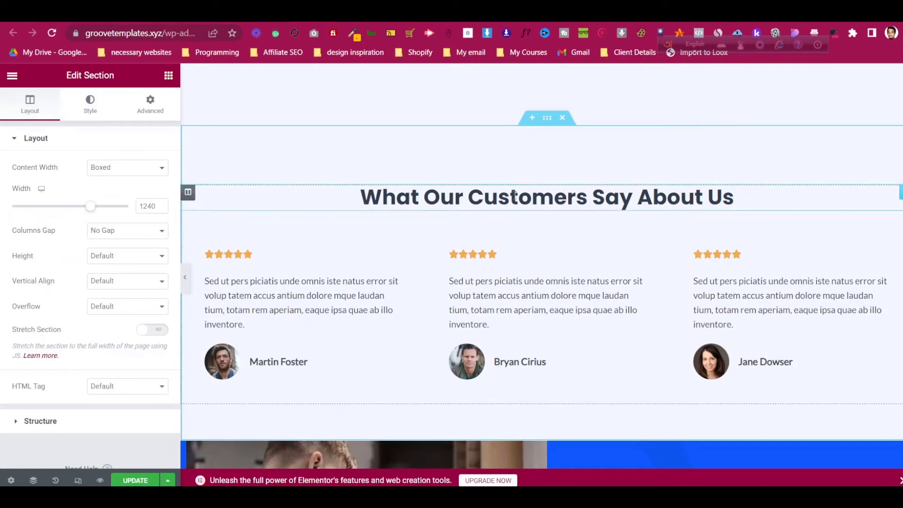
{"action": "scroll", "coordinate": [512, 249], "scroll_direction": "up", "scroll_amount": 8}
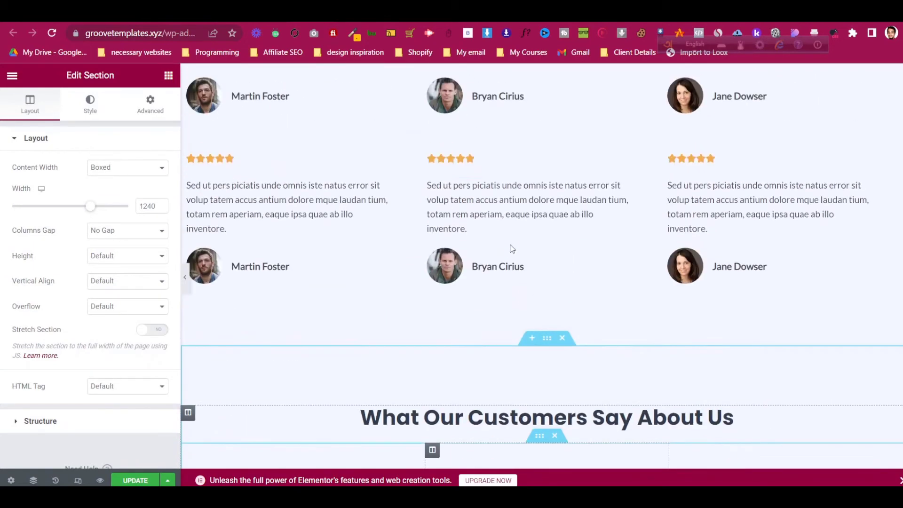
{"action": "scroll", "coordinate": [311, 164], "scroll_direction": "down", "scroll_amount": 4}
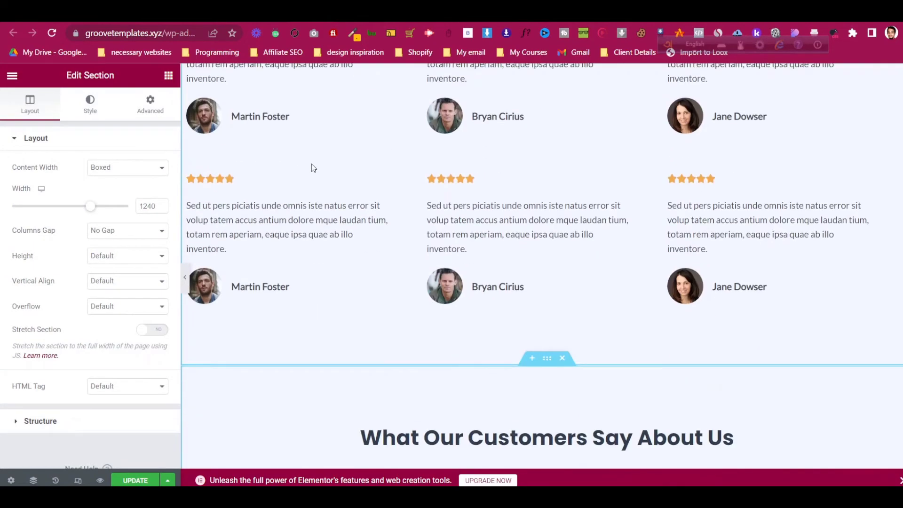
{"action": "scroll", "coordinate": [413, 159], "scroll_direction": "up", "scroll_amount": 5}
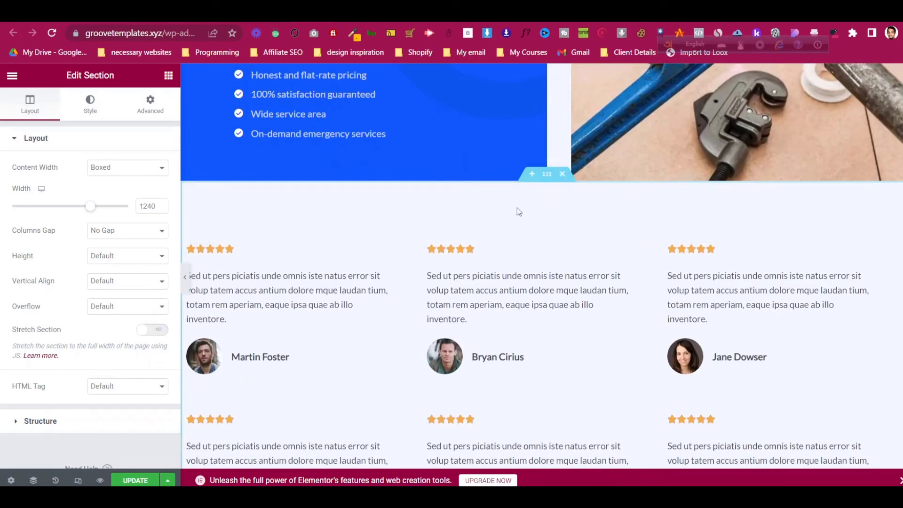
{"action": "left_click", "coordinate": [562, 178]}
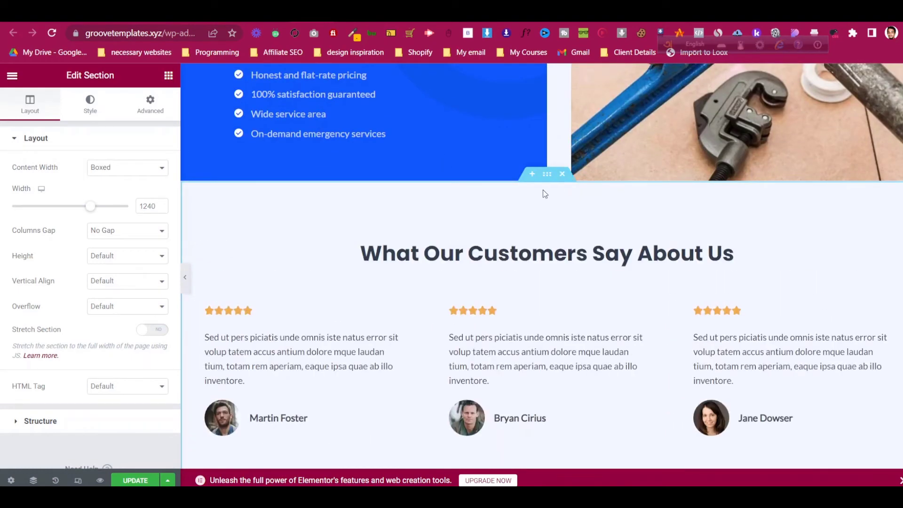
{"action": "scroll", "coordinate": [543, 191], "scroll_direction": "down", "scroll_amount": 6}
{"action": "scroll", "coordinate": [542, 190], "scroll_direction": "down", "scroll_amount": 3}
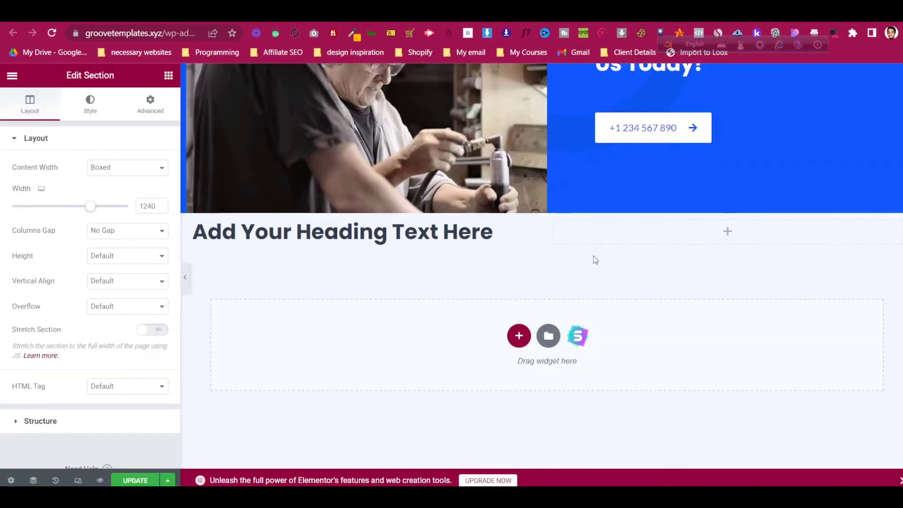
- Delete the empty 'Add Your Heading Text Here' section and scroll to the Why Choose Use block
{"action": "left_click", "coordinate": [568, 215]}
{"action": "scroll", "coordinate": [565, 255], "scroll_direction": "up", "scroll_amount": 10}
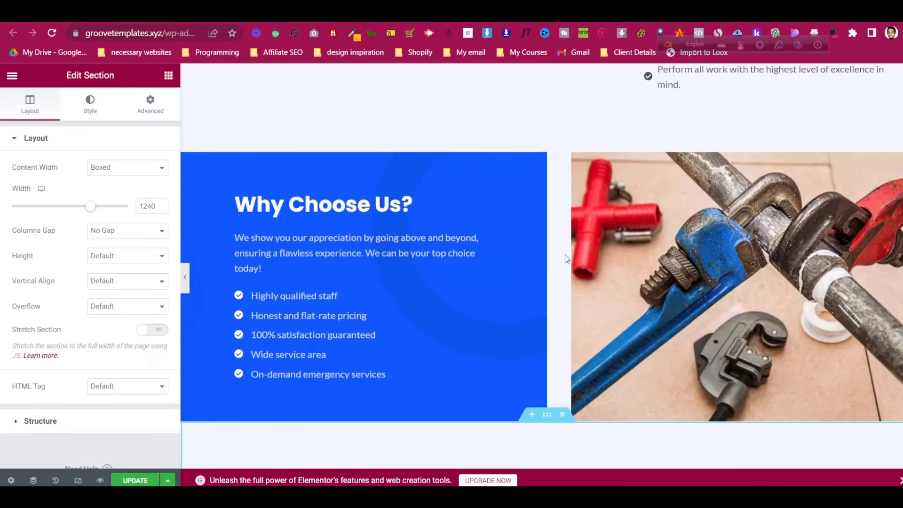
{"action": "scroll", "coordinate": [567, 257], "scroll_direction": "down", "scroll_amount": 10}
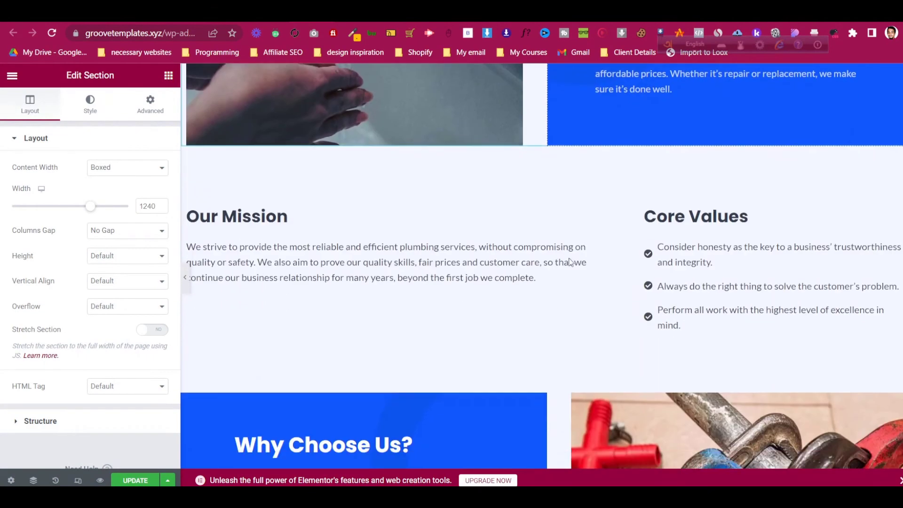
{"action": "scroll", "coordinate": [569, 258], "scroll_direction": "down", "scroll_amount": 4}
{"action": "scroll", "coordinate": [569, 258], "scroll_direction": "up", "scroll_amount": 4}
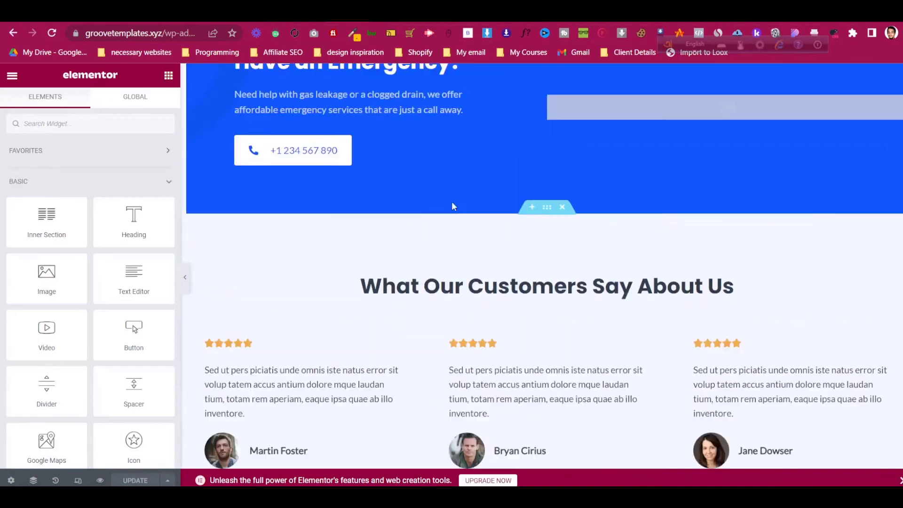
{"action": "scroll", "coordinate": [454, 203], "scroll_direction": "up", "scroll_amount": 8}
{"action": "scroll", "coordinate": [456, 204], "scroll_direction": "up", "scroll_amount": 10}
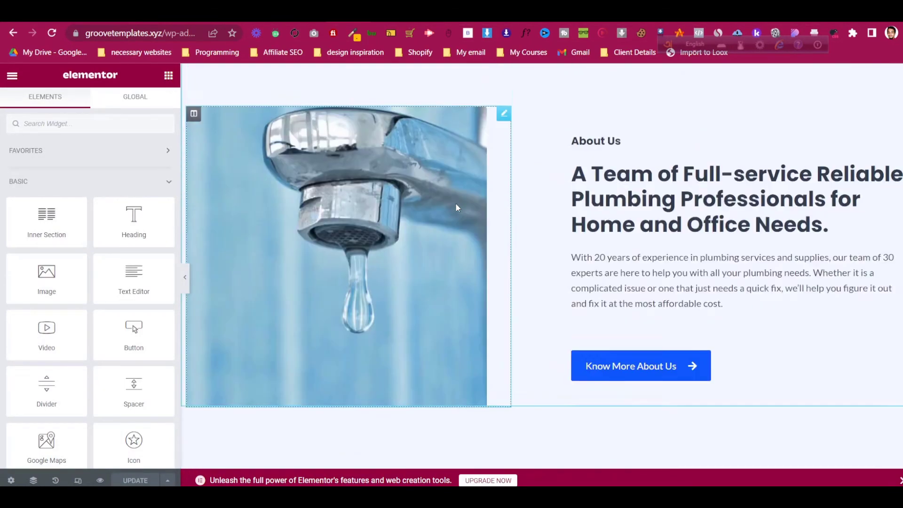
{"action": "scroll", "coordinate": [493, 212], "scroll_direction": "down", "scroll_amount": 2}
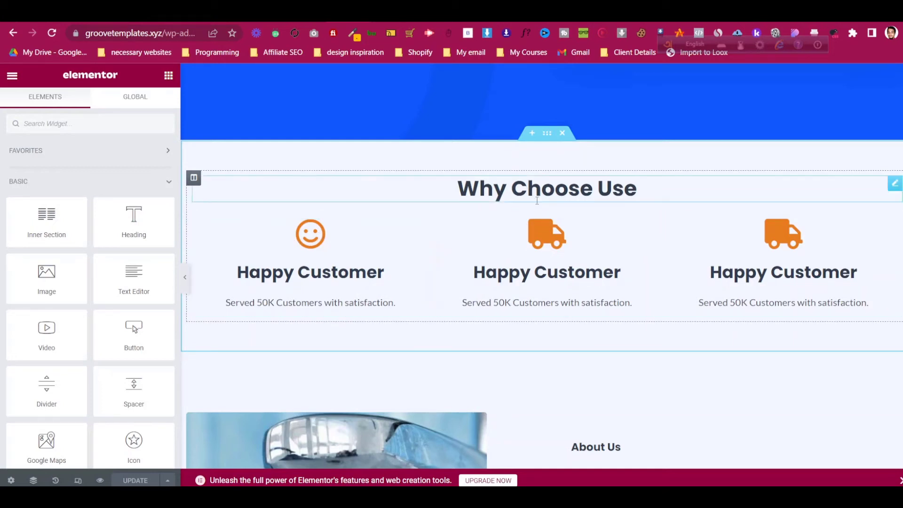
- Give the Why Choose Use heading an unlinked 20 px bottom margin
{"action": "left_click", "coordinate": [894, 185]}
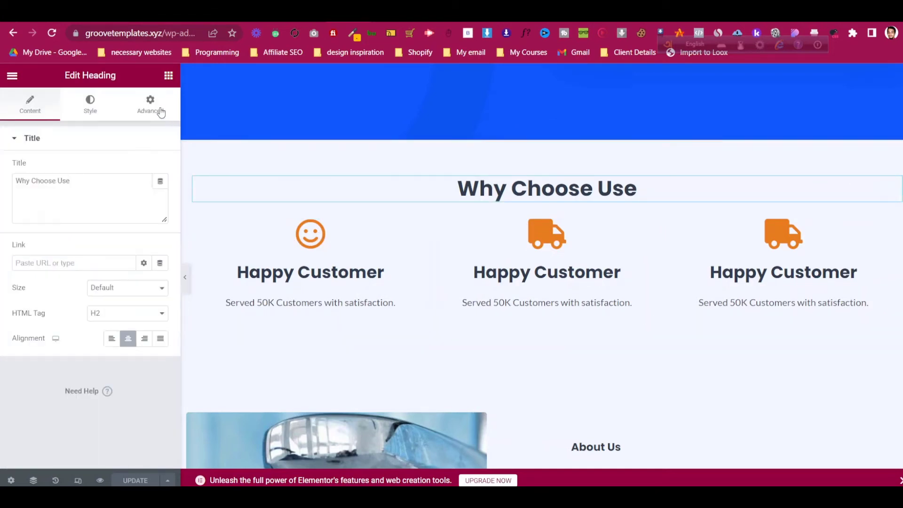
{"action": "left_click", "coordinate": [153, 106]}
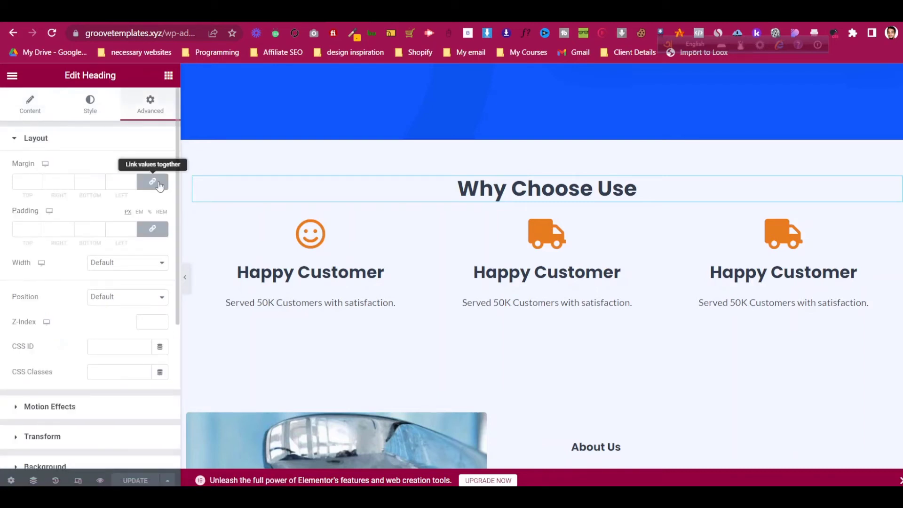
{"action": "left_click", "coordinate": [160, 186]}
{"action": "left_click", "coordinate": [78, 188]}
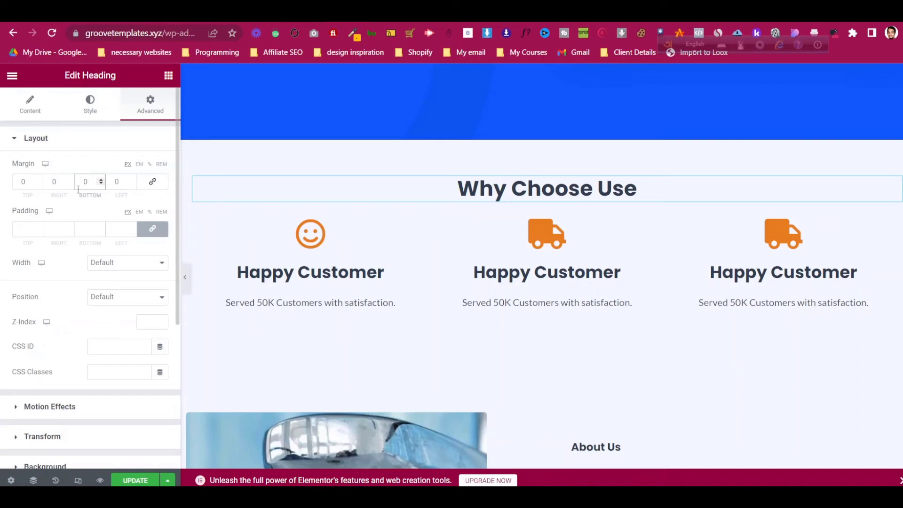
{"action": "type", "text": "2"}
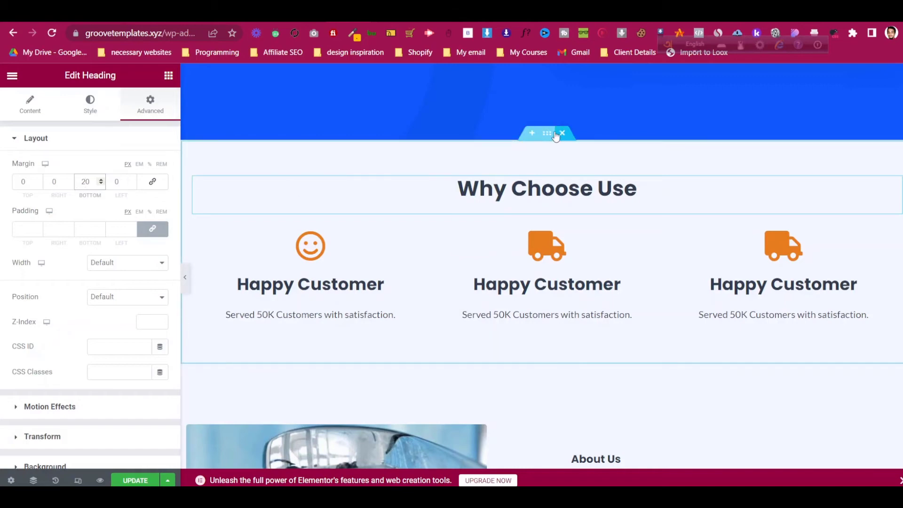
- Copy the entire Why Choose Use section
{"action": "right_click", "coordinate": [551, 134]}
{"action": "left_click", "coordinate": [576, 181]}
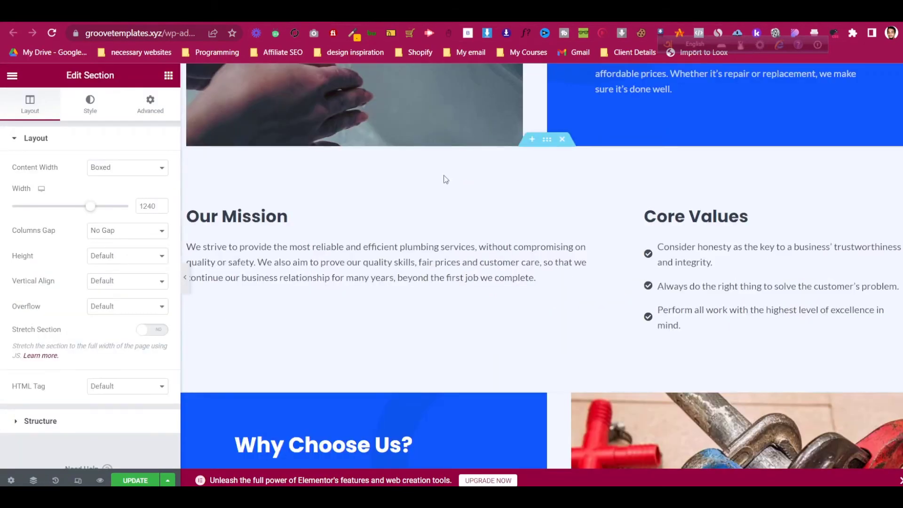
{"action": "scroll", "coordinate": [446, 180], "scroll_direction": "up", "scroll_amount": 10}
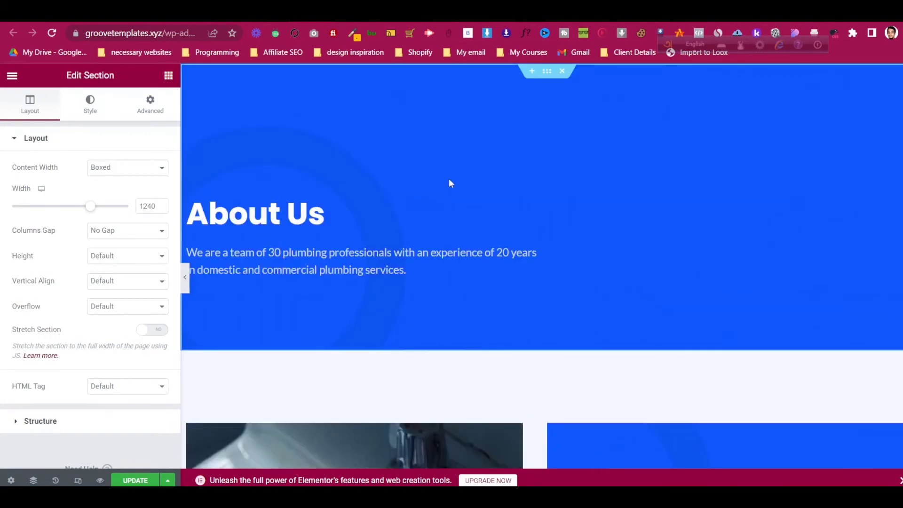
- Paste the Why Choose Use section below the About Us banner and review the result
{"action": "right_click", "coordinate": [546, 75]}
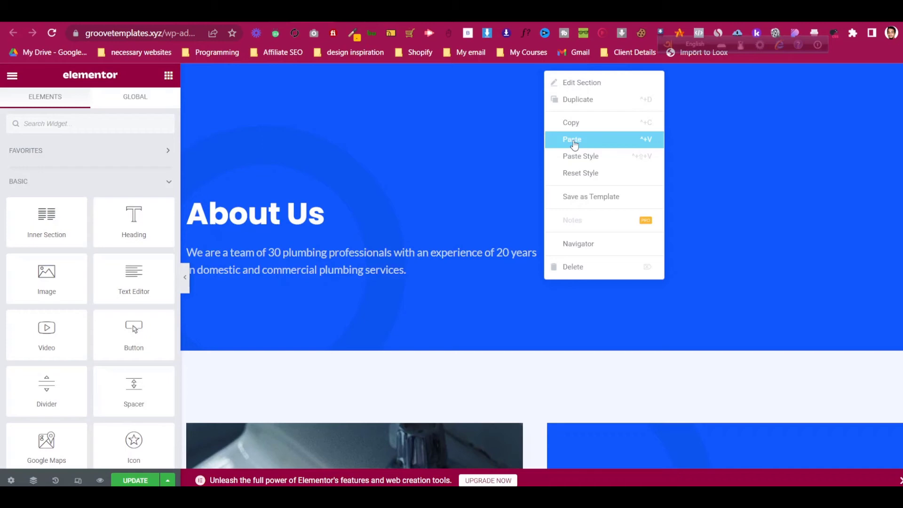
{"action": "left_click", "coordinate": [573, 141]}
{"action": "scroll", "coordinate": [570, 151], "scroll_direction": "down", "scroll_amount": 4}
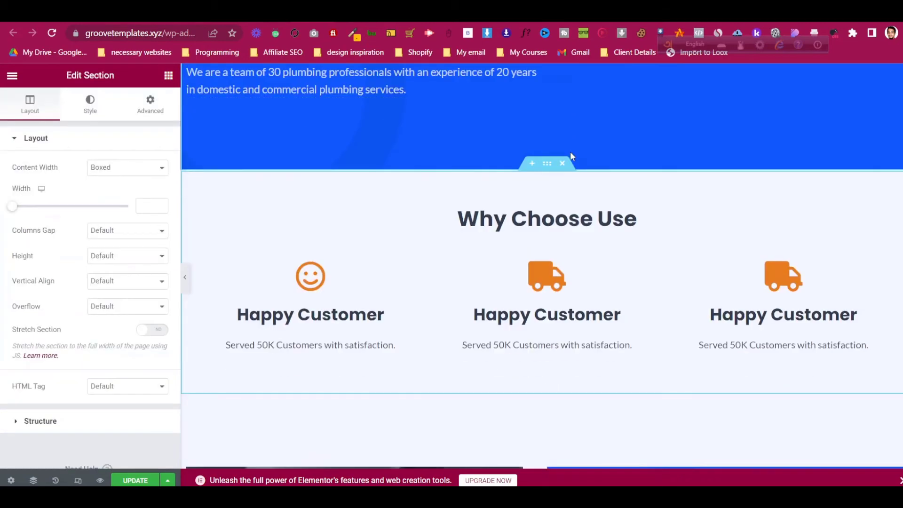
{"action": "scroll", "coordinate": [564, 141], "scroll_direction": "up", "scroll_amount": 4}
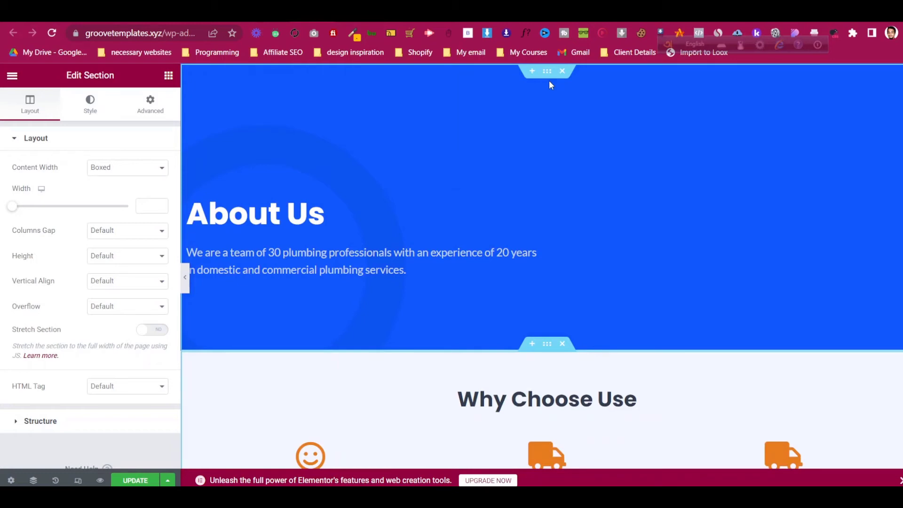
{"action": "scroll", "coordinate": [490, 264], "scroll_direction": "down", "scroll_amount": 4}
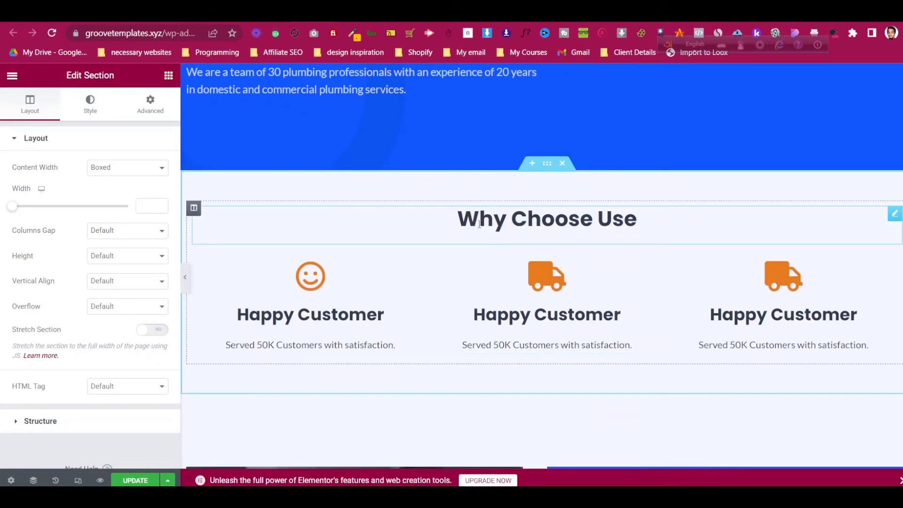
{"action": "scroll", "coordinate": [477, 229], "scroll_direction": "down", "scroll_amount": 1}
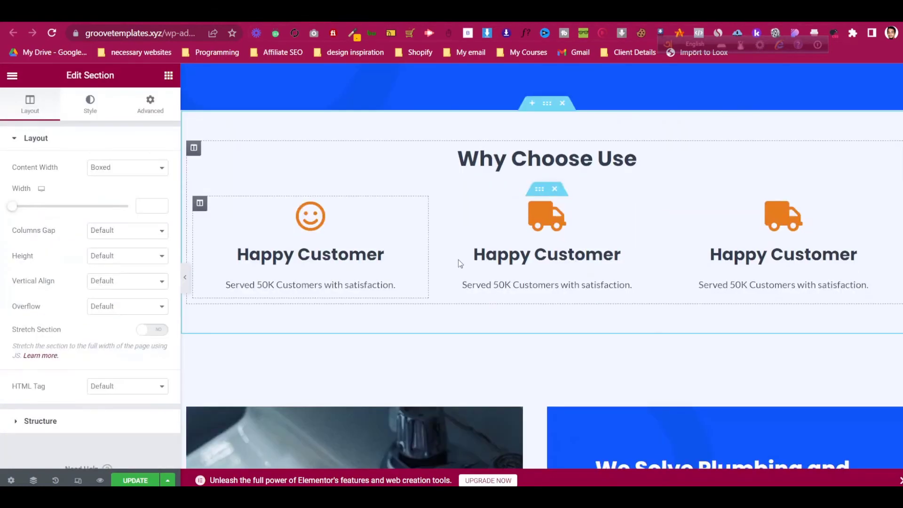
{"action": "scroll", "coordinate": [463, 268], "scroll_direction": "up", "scroll_amount": 3}
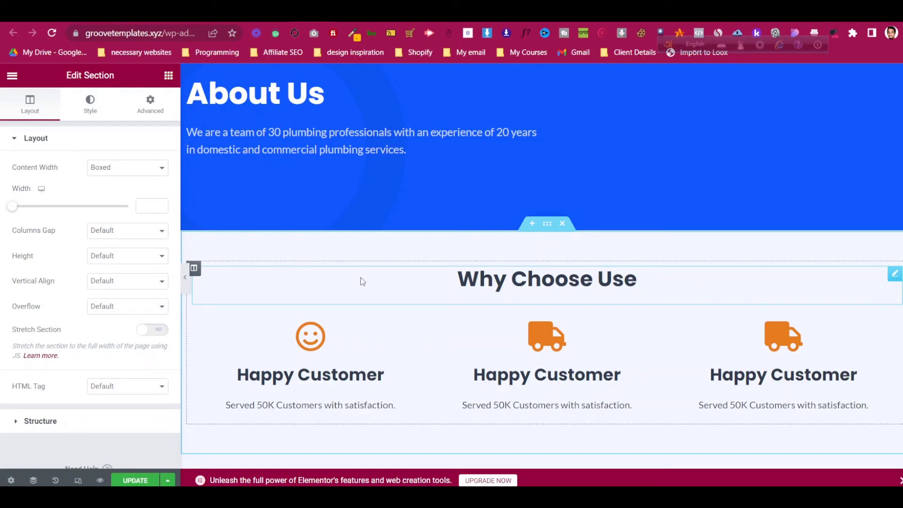
{"action": "scroll", "coordinate": [421, 336], "scroll_direction": "down", "scroll_amount": 5}
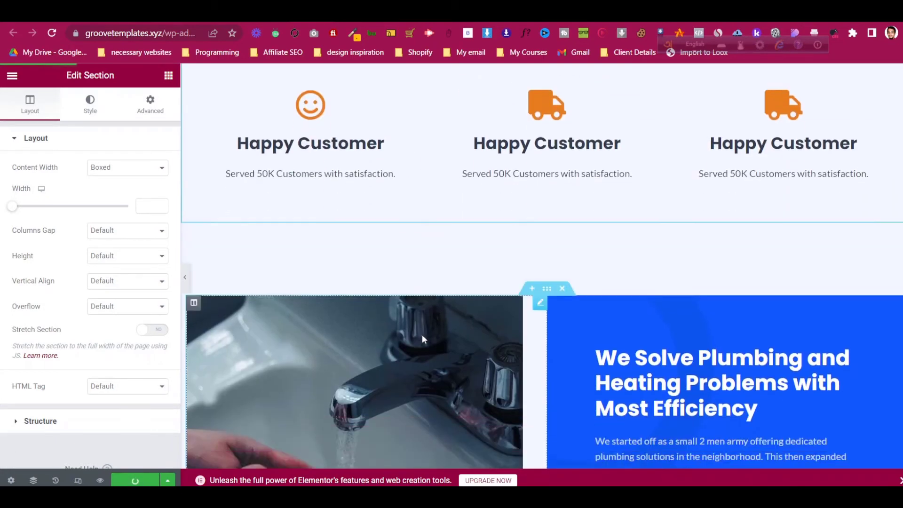
{"action": "scroll", "coordinate": [422, 334], "scroll_direction": "down", "scroll_amount": 10}
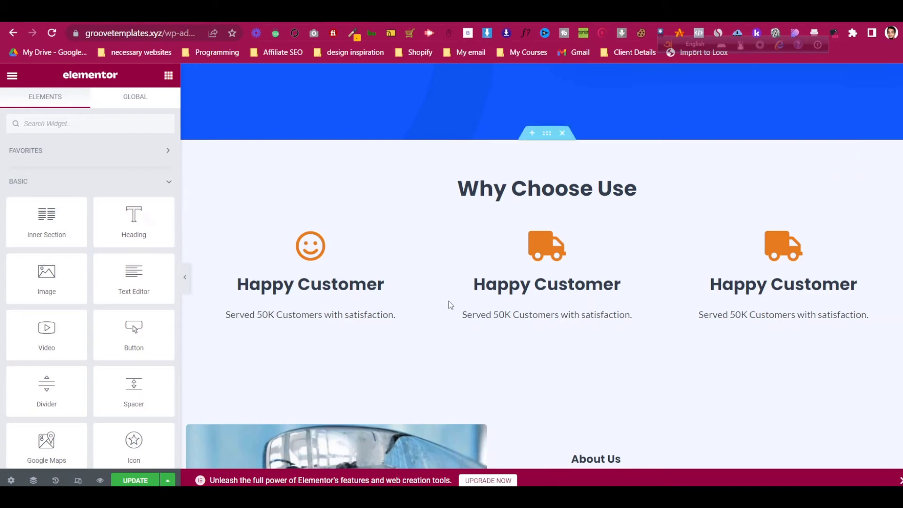
{"action": "scroll", "coordinate": [447, 304], "scroll_direction": "up", "scroll_amount": 3}
{"action": "scroll", "coordinate": [493, 333], "scroll_direction": "up", "scroll_amount": 5}
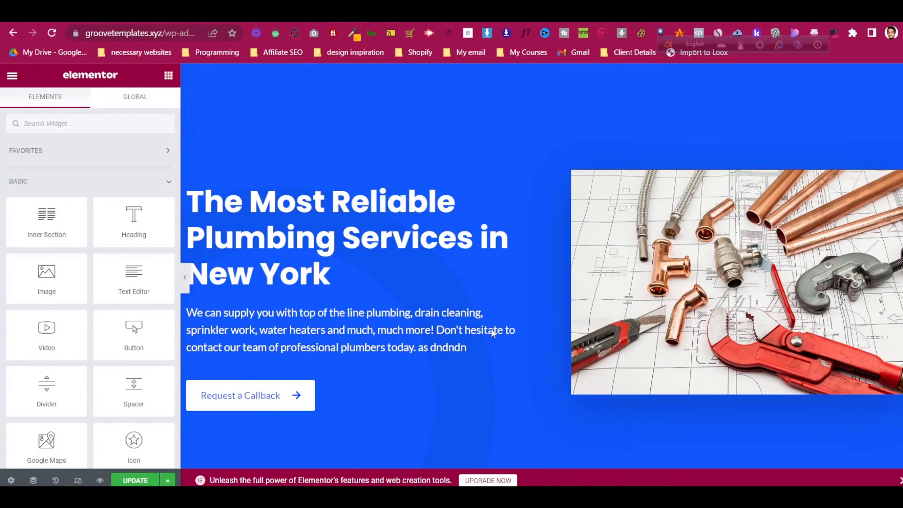
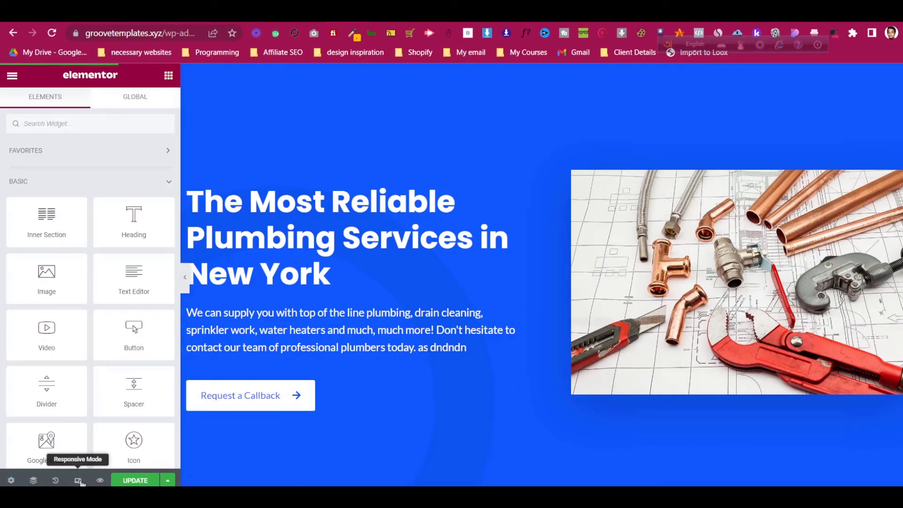
- Capture a screenshot marking the Responsive Mode button, then preview the page at mobile width
{"action": "key", "text": "Print"}
{"action": "left_click_drag", "start_coordinate": [0, 432], "coordinate": [380, 487]}
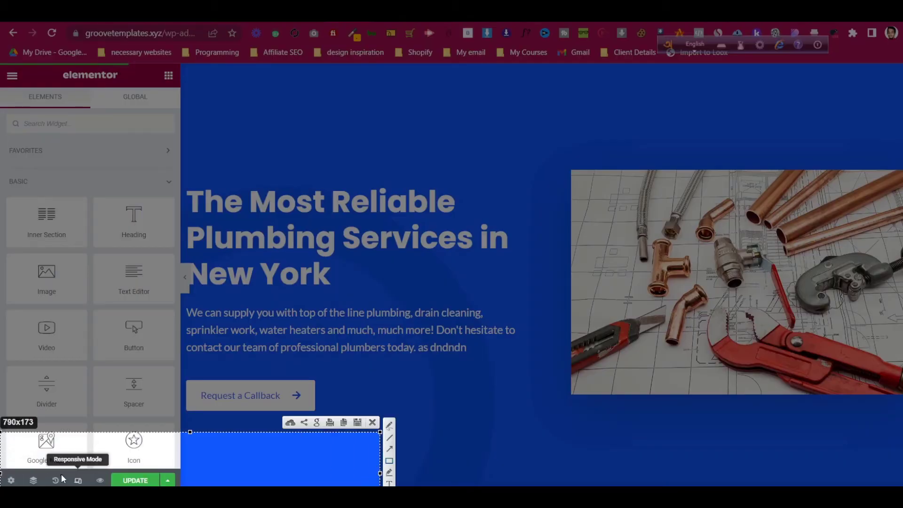
{"action": "left_click_drag", "start_coordinate": [63, 473], "coordinate": [94, 486]}
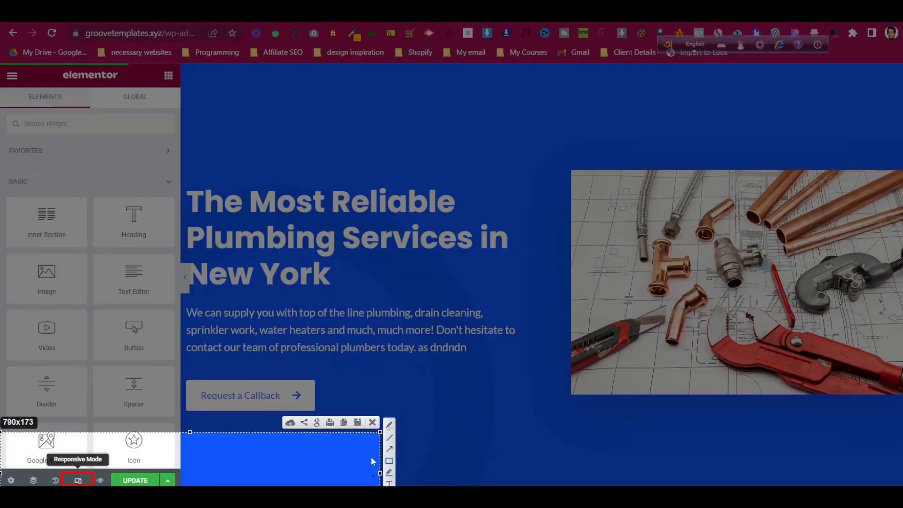
{"action": "left_click", "coordinate": [372, 422]}
{"action": "left_click", "coordinate": [78, 480]}
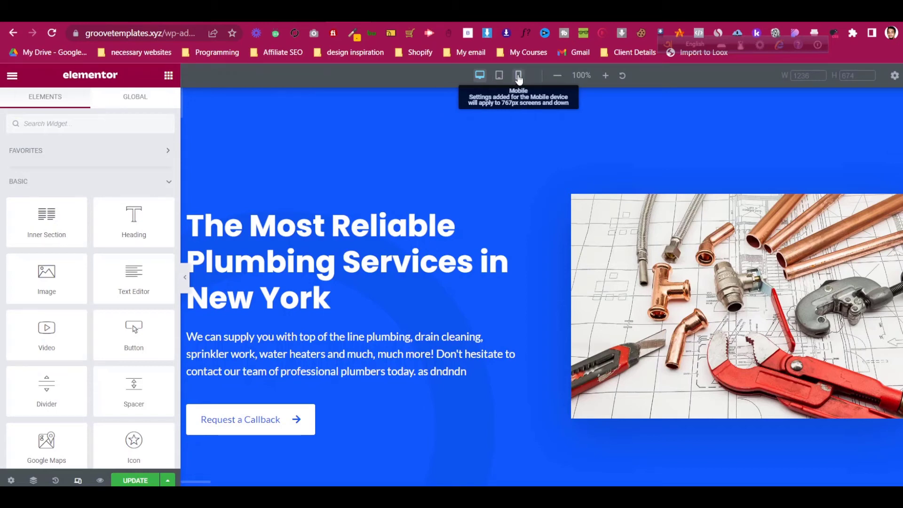
{"action": "left_click", "coordinate": [519, 76]}
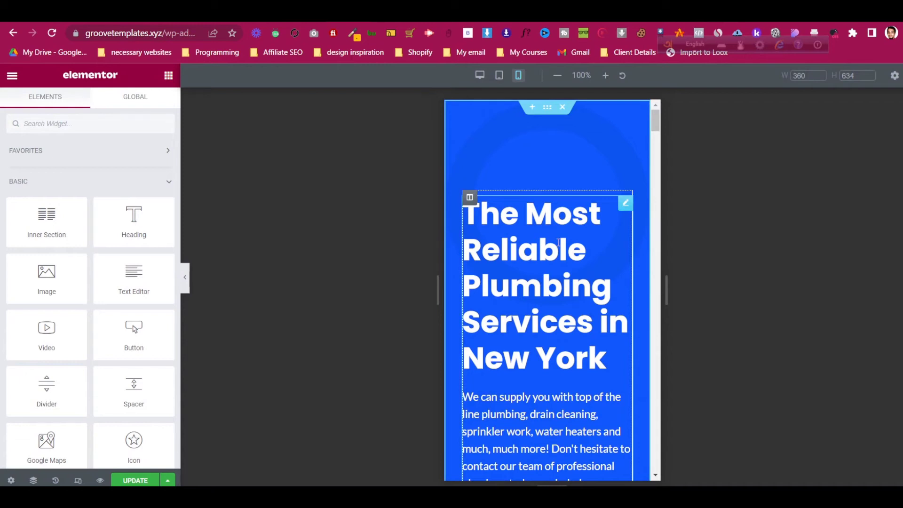
- Open the hero Image Box's title typography and set its size to 30
{"action": "scroll", "coordinate": [558, 242], "scroll_direction": "down", "scroll_amount": 3}
{"action": "scroll", "coordinate": [560, 165], "scroll_direction": "up", "scroll_amount": 3}
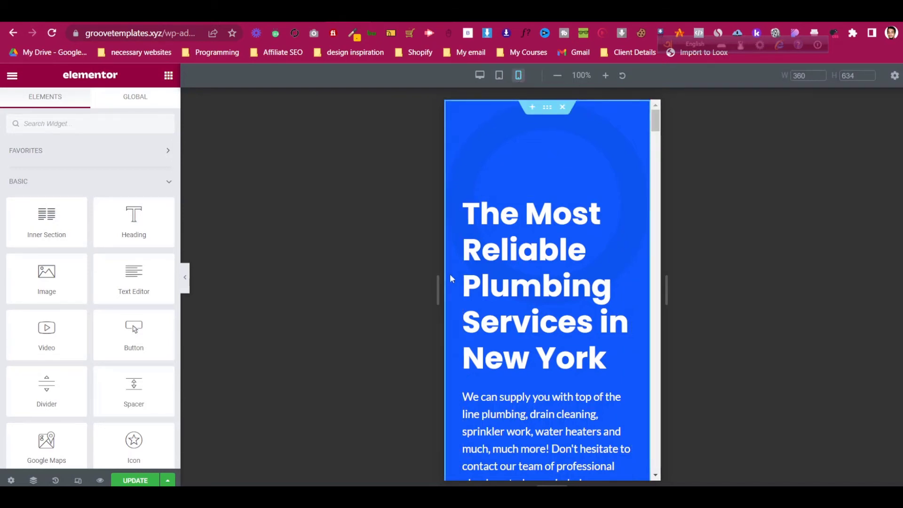
{"action": "left_click", "coordinate": [625, 206]}
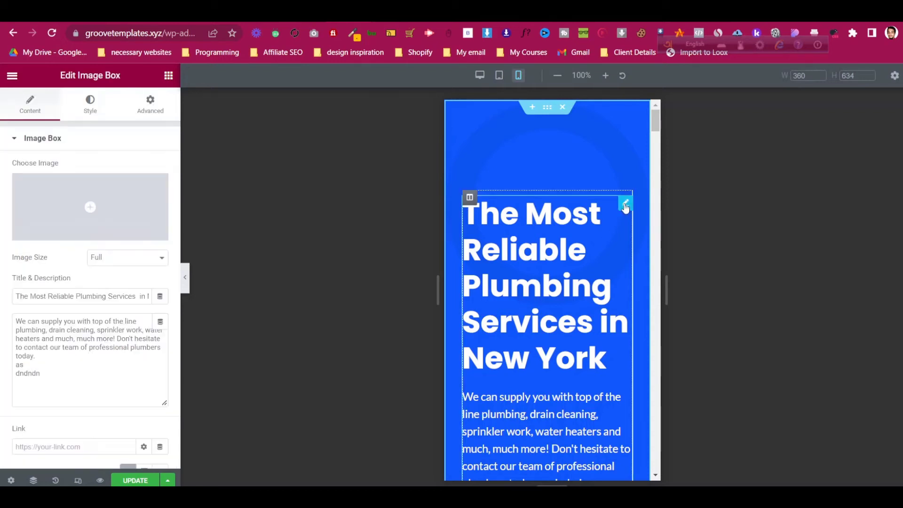
{"action": "left_click", "coordinate": [80, 112]}
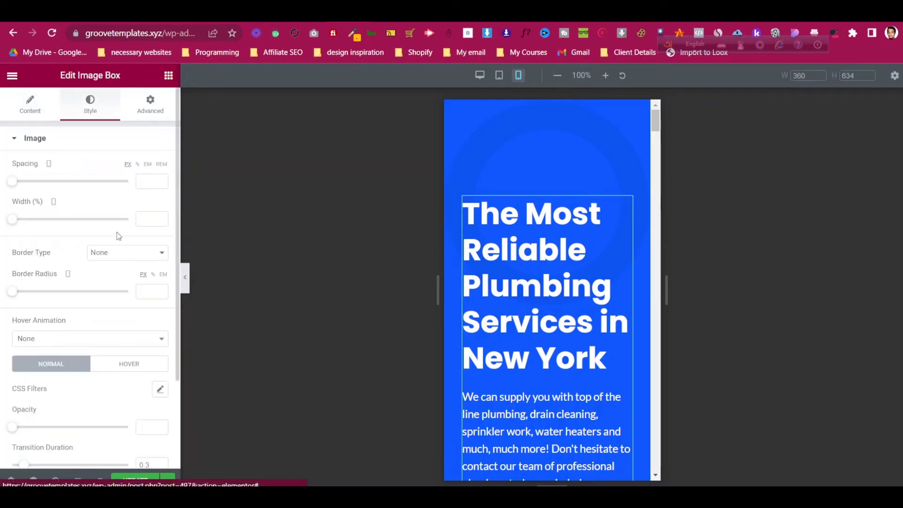
{"action": "scroll", "coordinate": [116, 236], "scroll_direction": "down", "scroll_amount": 3}
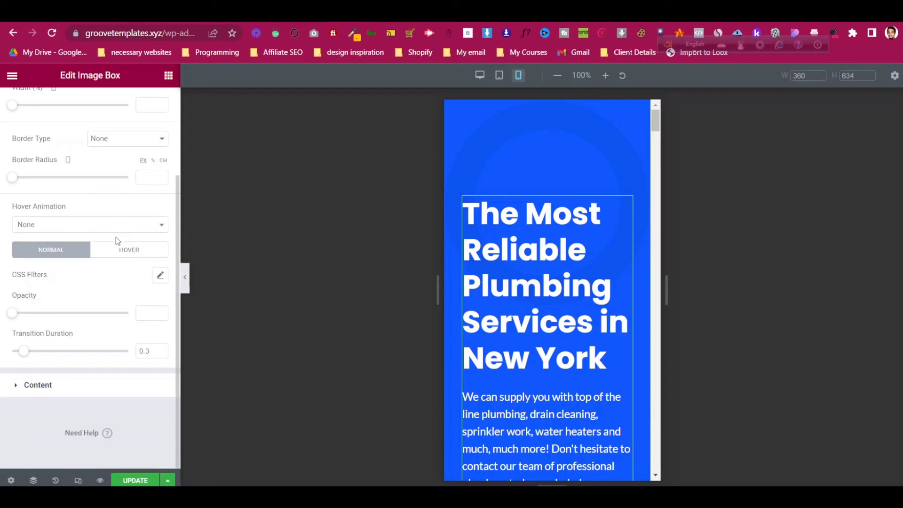
{"action": "left_click", "coordinate": [81, 379]}
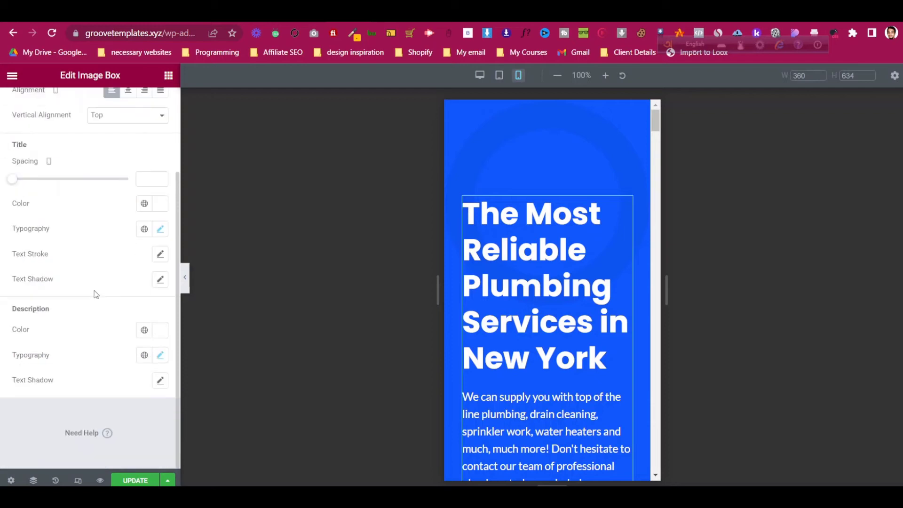
{"action": "left_click", "coordinate": [160, 229]}
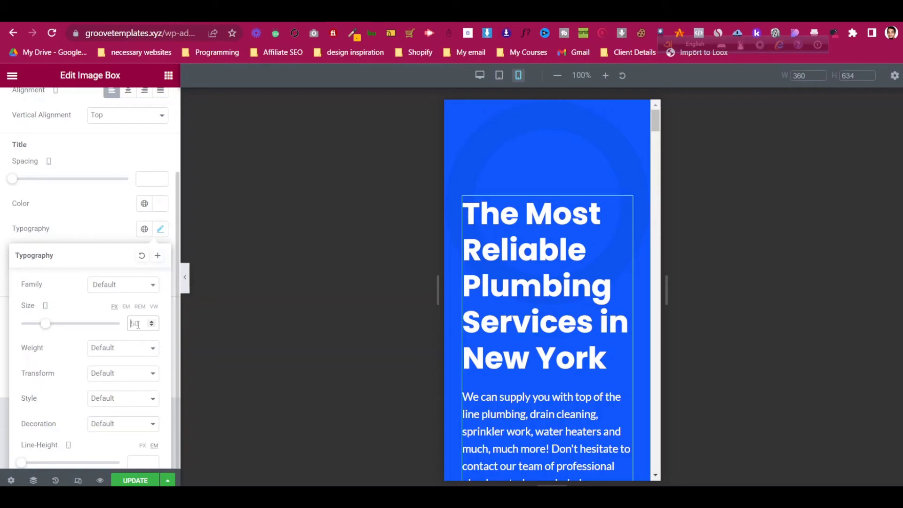
{"action": "key", "text": "BackSpace"}
{"action": "key", "text": "BackSpace"}
{"action": "type", "text": "30"}
- Check the font settings of the team heading under About Us
{"action": "scroll", "coordinate": [516, 290], "scroll_direction": "down", "scroll_amount": 15}
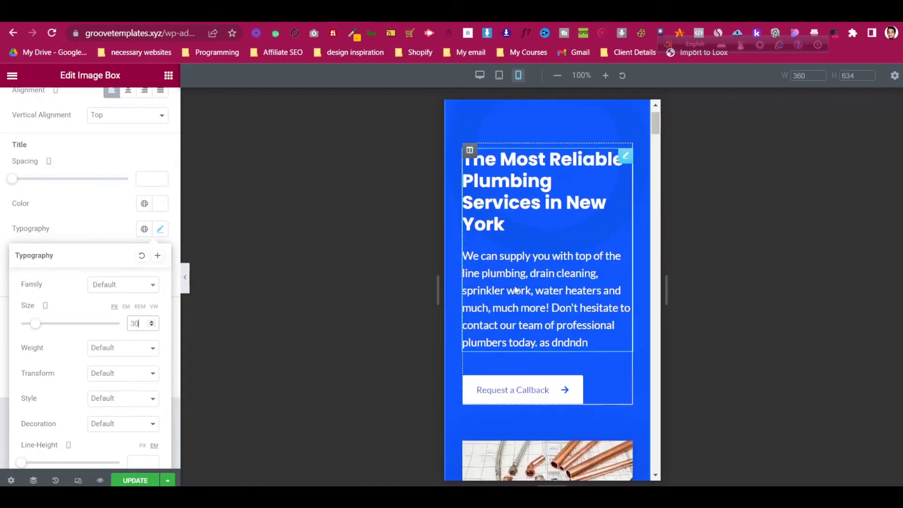
{"action": "scroll", "coordinate": [516, 290], "scroll_direction": "down", "scroll_amount": 8}
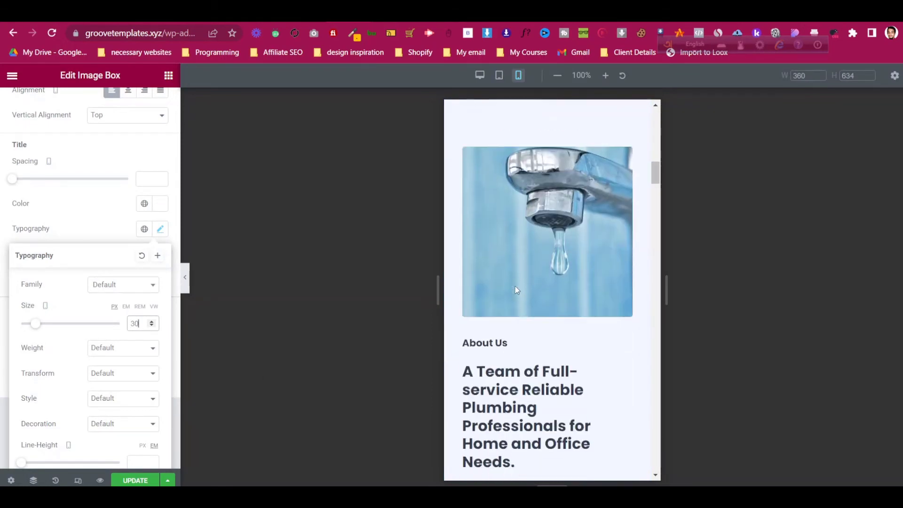
{"action": "left_click", "coordinate": [626, 251]}
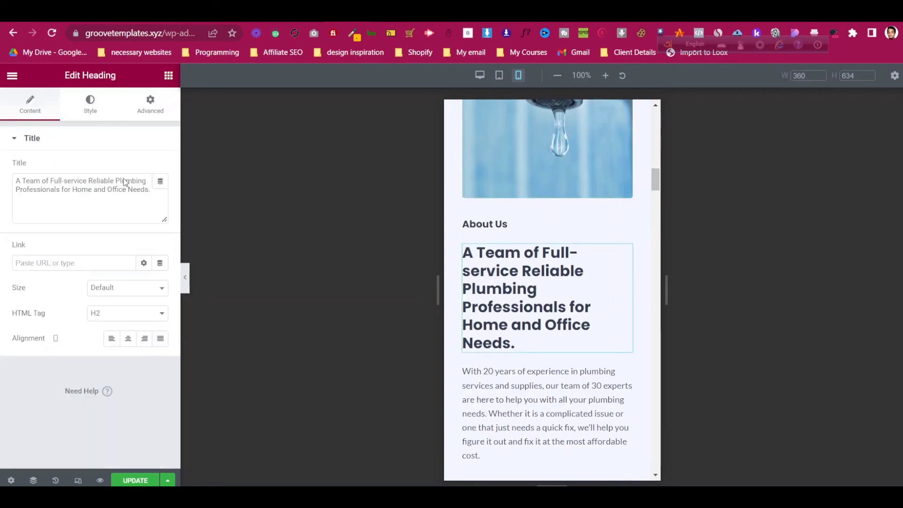
{"action": "left_click", "coordinate": [94, 109]}
{"action": "left_click", "coordinate": [159, 194]}
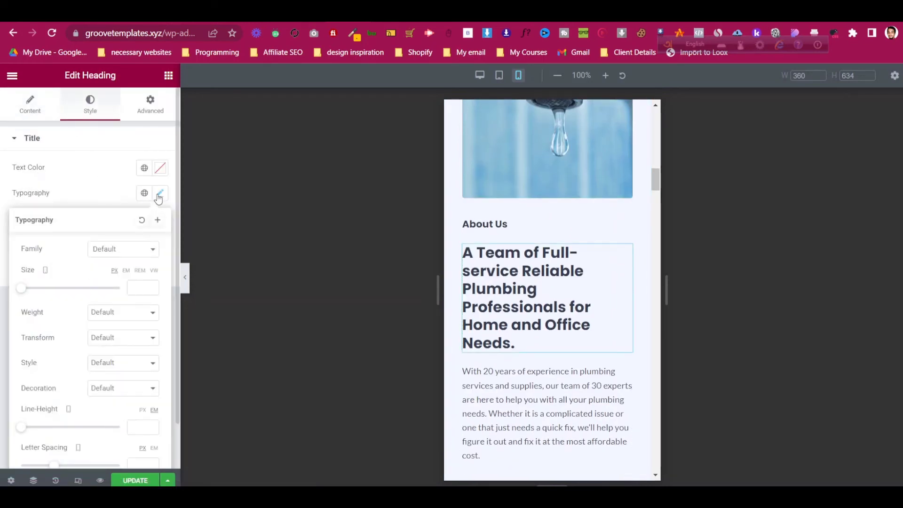
{"action": "left_click", "coordinate": [159, 194]}
{"action": "scroll", "coordinate": [537, 258], "scroll_direction": "up", "scroll_amount": 10}
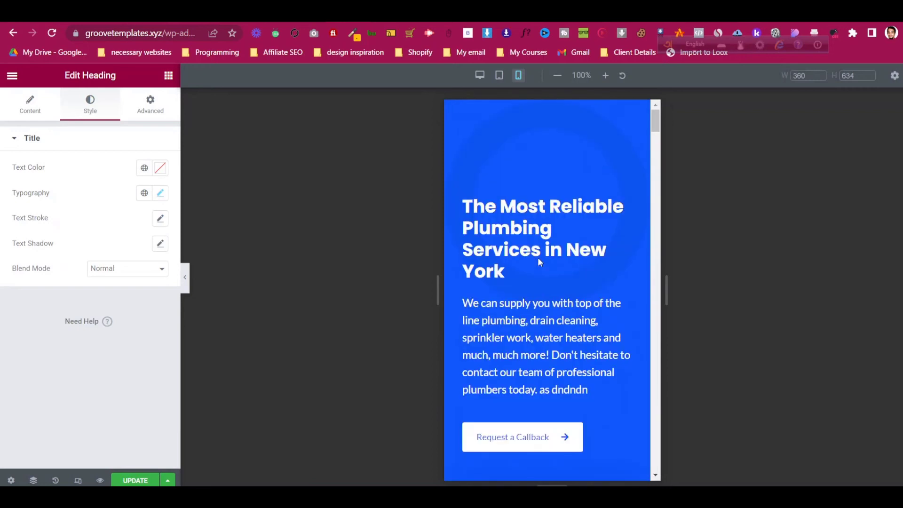
- Lower the hero title size to 25 px and set the description size to 16 px
{"action": "left_click", "coordinate": [623, 204]}
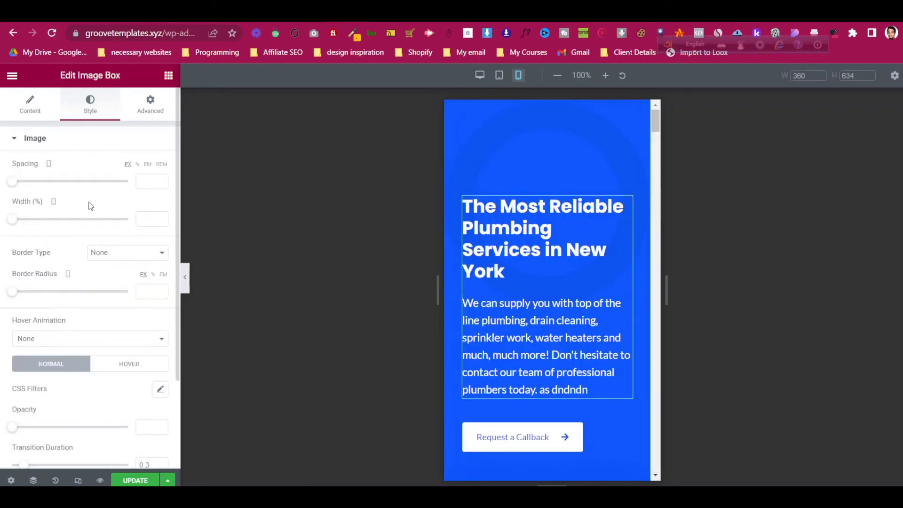
{"action": "scroll", "coordinate": [151, 299], "scroll_direction": "down", "scroll_amount": 3}
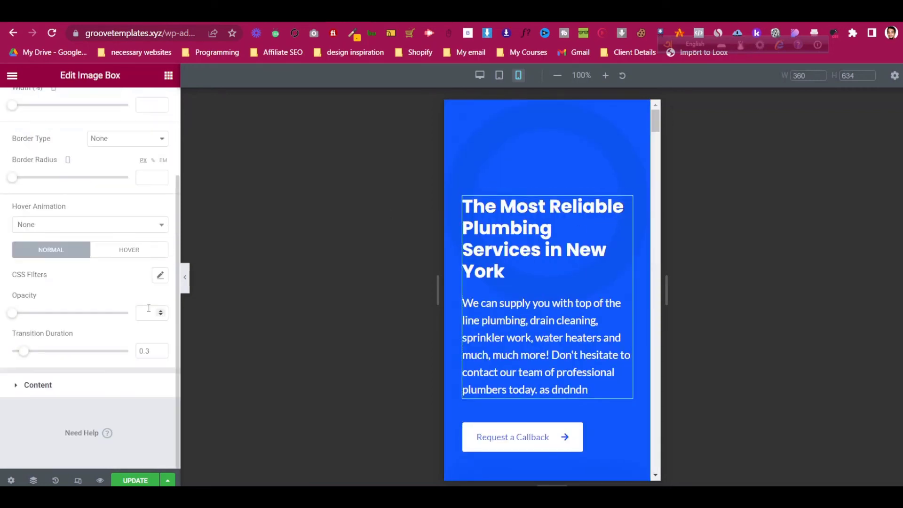
{"action": "left_click", "coordinate": [113, 383]}
{"action": "scroll", "coordinate": [129, 262], "scroll_direction": "down", "scroll_amount": 3}
{"action": "left_click", "coordinate": [160, 229]}
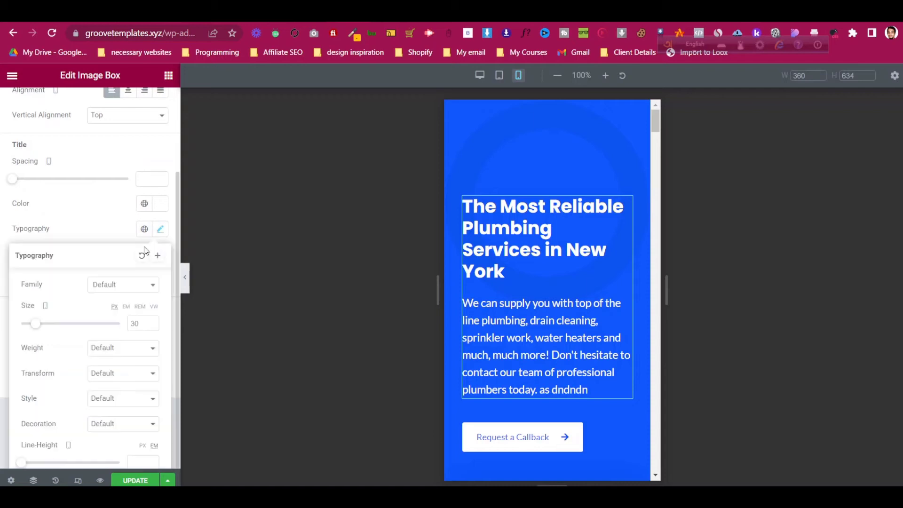
{"action": "left_click", "coordinate": [139, 322]}
{"action": "key", "text": "Down"}
{"action": "key", "text": "Down"}
{"action": "key", "text": "Down"}
{"action": "key", "text": "Down"}
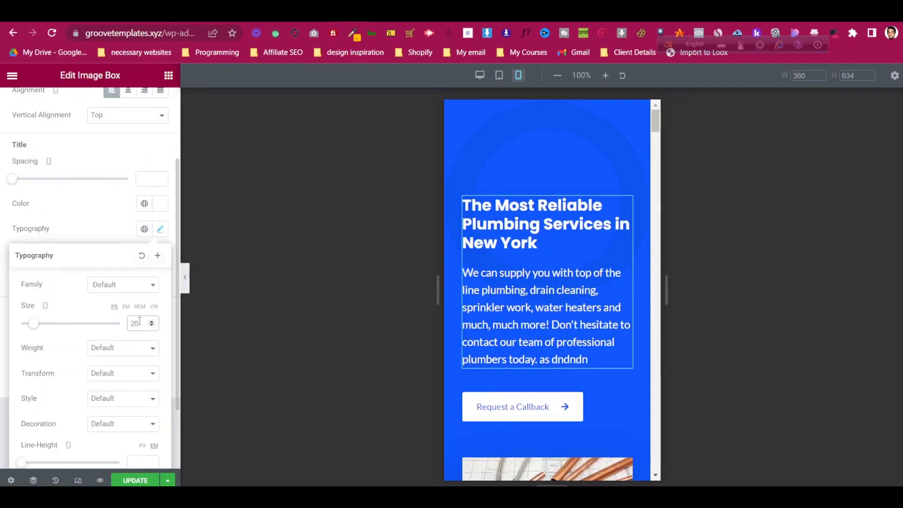
{"action": "key", "text": "Down"}
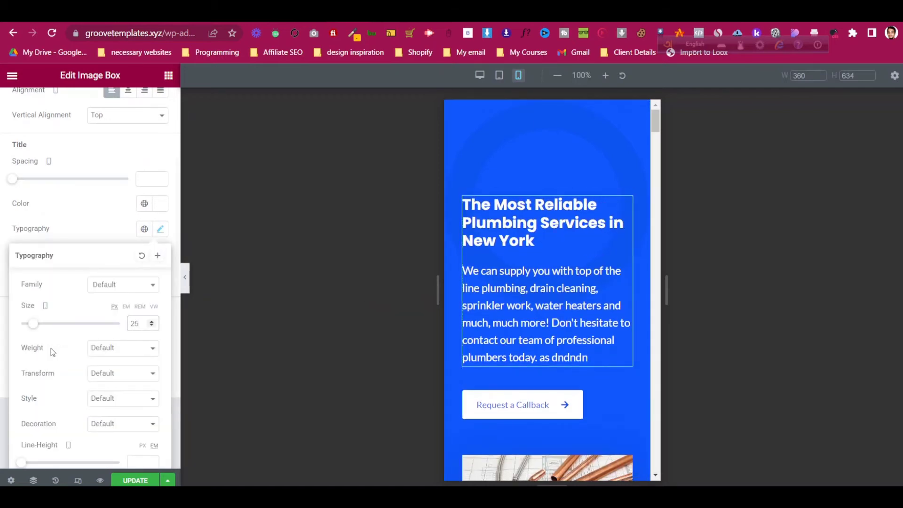
{"action": "left_click", "coordinate": [65, 218]}
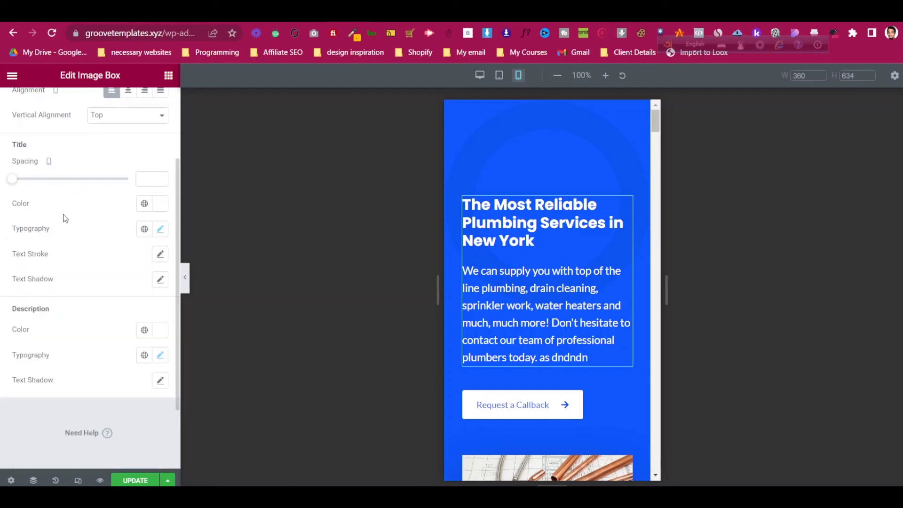
{"action": "left_click", "coordinate": [160, 355]}
{"action": "left_click", "coordinate": [141, 301]}
{"action": "type", "text": "16"}
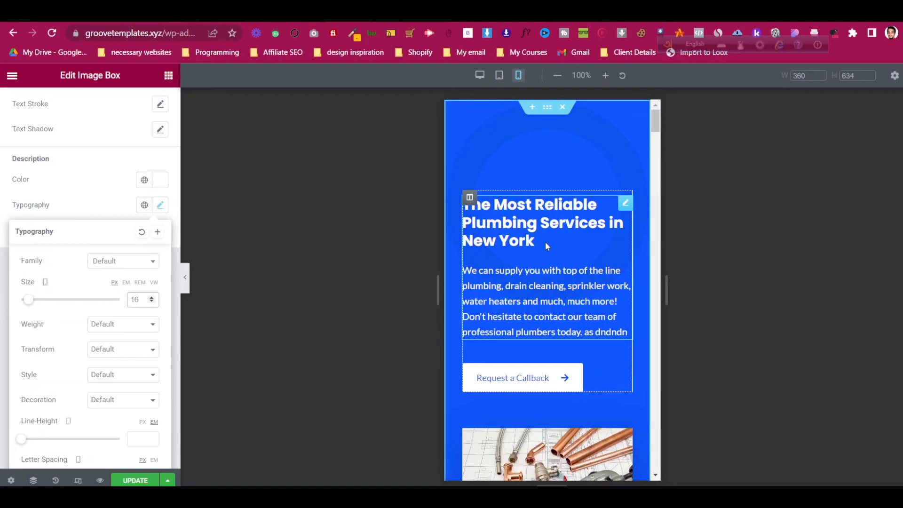
{"action": "left_click", "coordinate": [547, 107]}
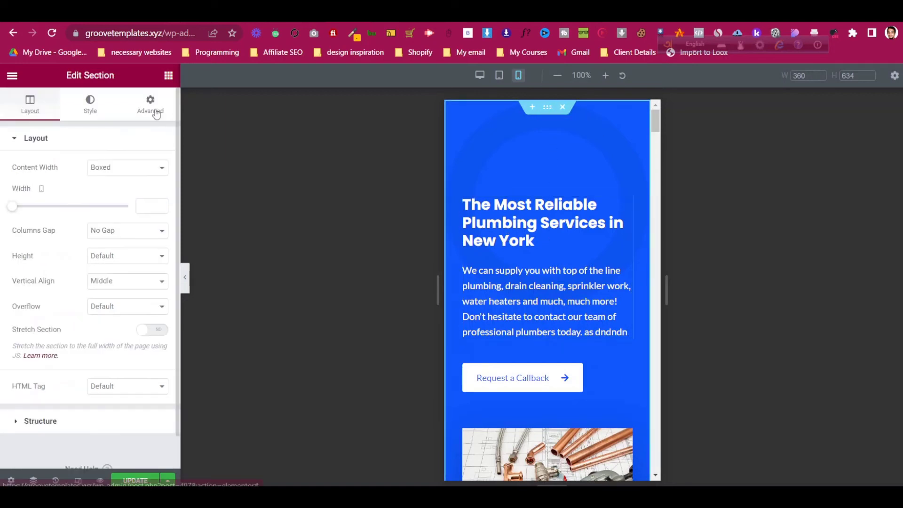
{"action": "left_click", "coordinate": [150, 104]}
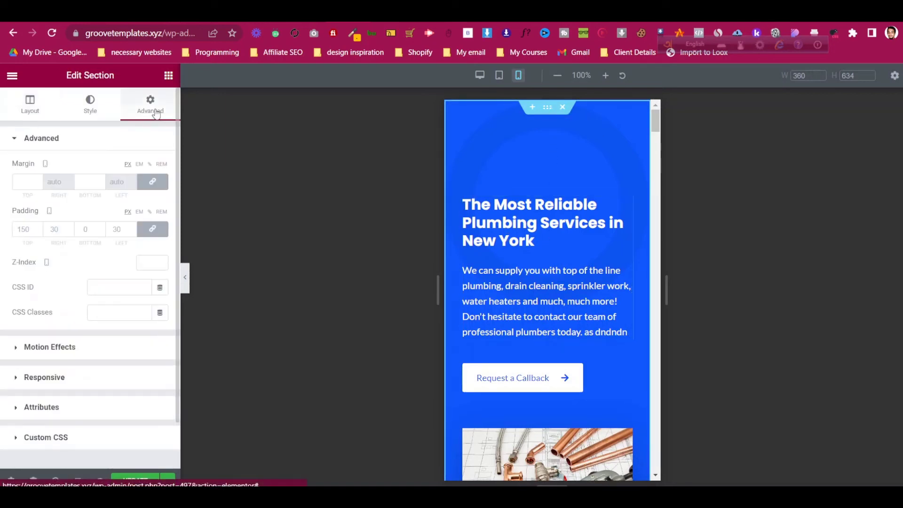
{"action": "left_click", "coordinate": [151, 231]}
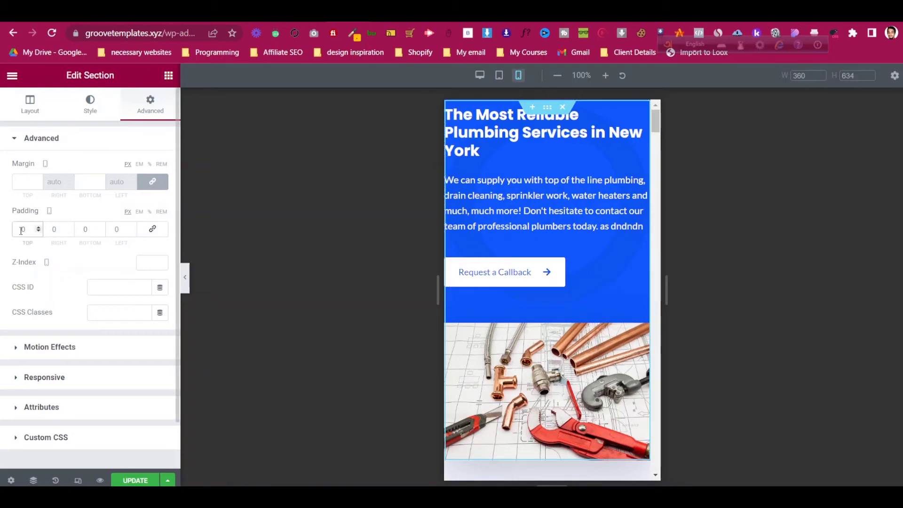
{"action": "type", "text": "5"}
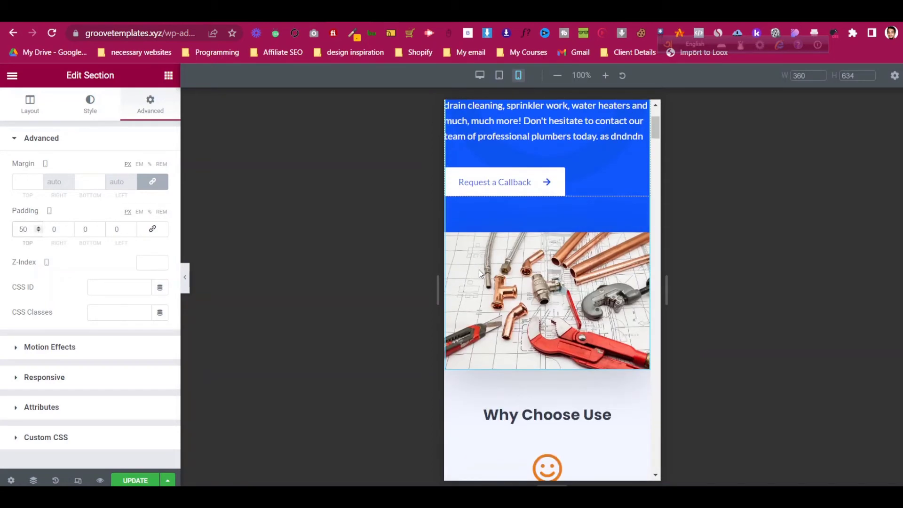
{"action": "left_click", "coordinate": [83, 229]}
{"action": "type", "text": "5"}
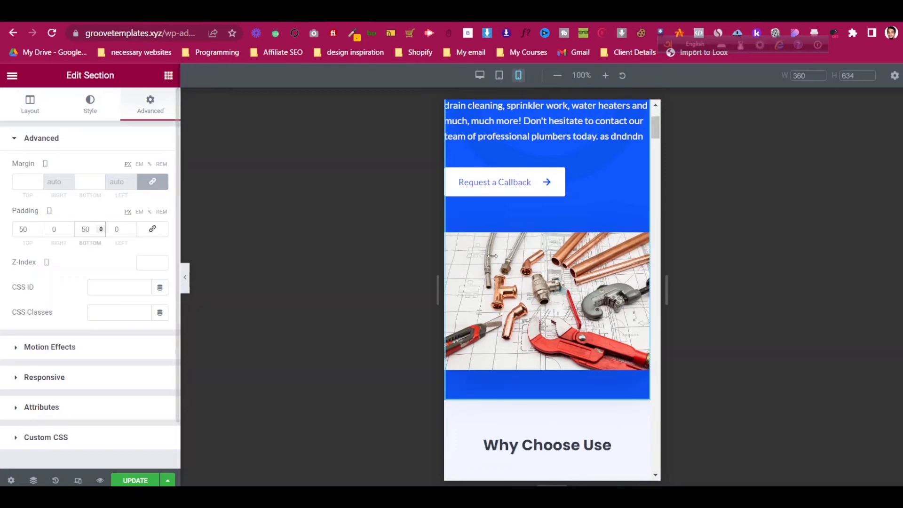
{"action": "left_click", "coordinate": [50, 229]}
{"action": "type", "text": "3"}
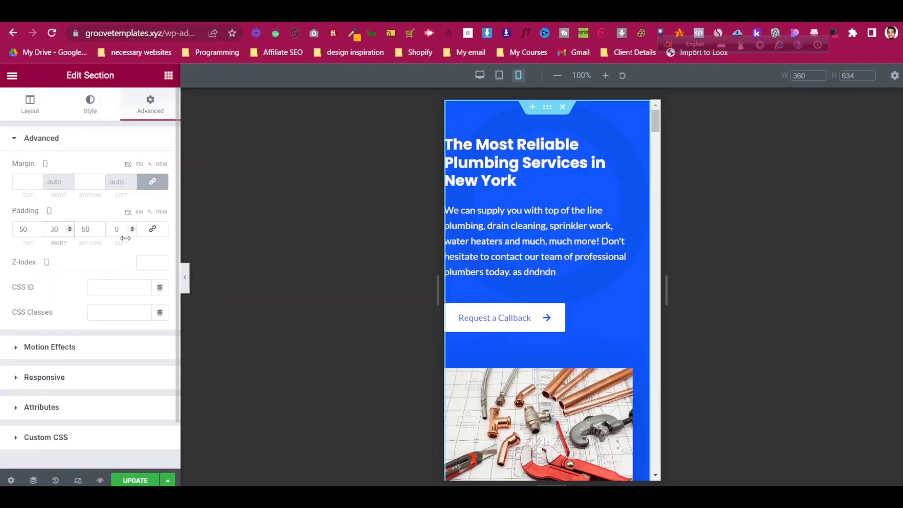
{"action": "type", "text": "3"}
{"action": "scroll", "coordinate": [479, 301], "scroll_direction": "down", "scroll_amount": 3}
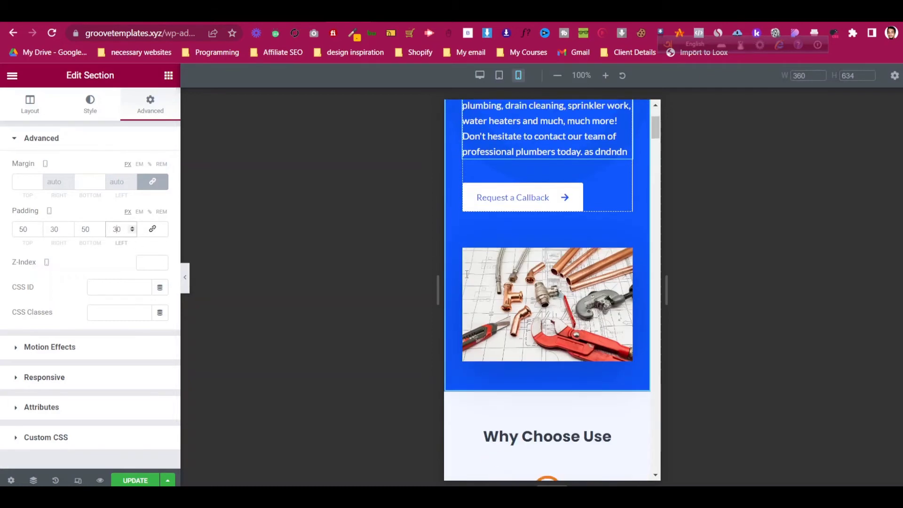
{"action": "scroll", "coordinate": [487, 269], "scroll_direction": "up", "scroll_amount": 3}
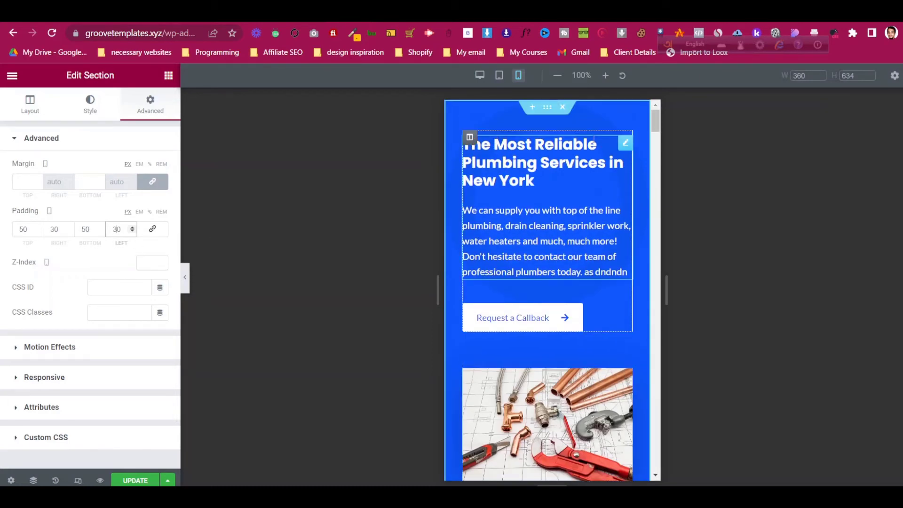
{"action": "scroll", "coordinate": [541, 238], "scroll_direction": "down", "scroll_amount": 2}
{"action": "scroll", "coordinate": [541, 238], "scroll_direction": "down", "scroll_amount": 5}
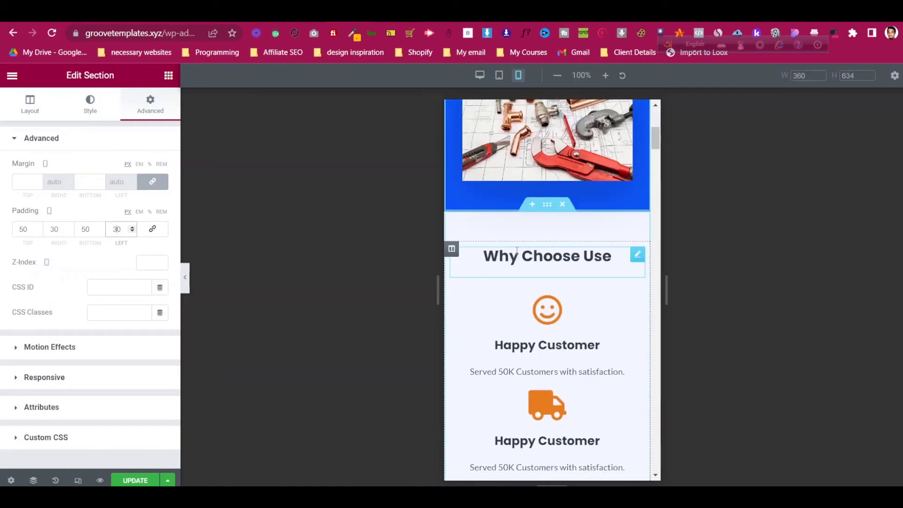
{"action": "scroll", "coordinate": [583, 253], "scroll_direction": "down", "scroll_amount": 3}
{"action": "scroll", "coordinate": [606, 258], "scroll_direction": "down", "scroll_amount": 13}
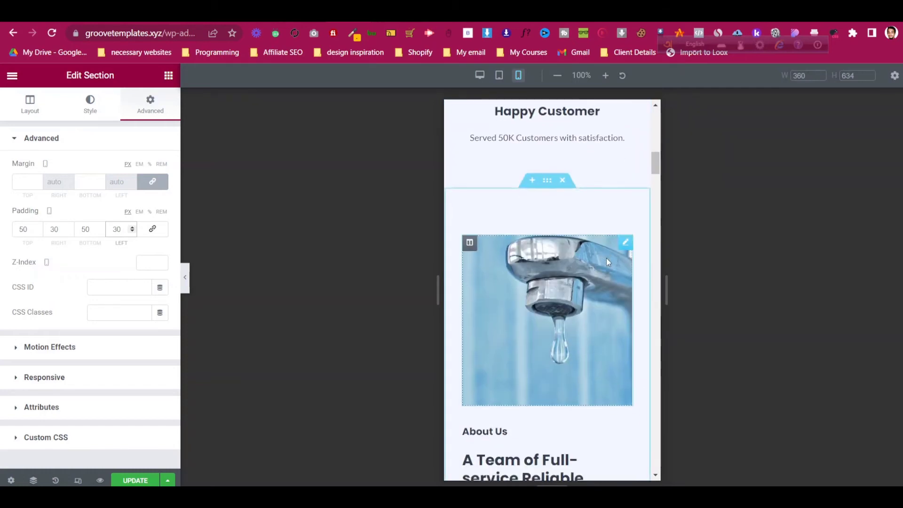
{"action": "scroll", "coordinate": [551, 272], "scroll_direction": "up", "scroll_amount": 3}
{"action": "scroll", "coordinate": [540, 259], "scroll_direction": "down", "scroll_amount": 3}
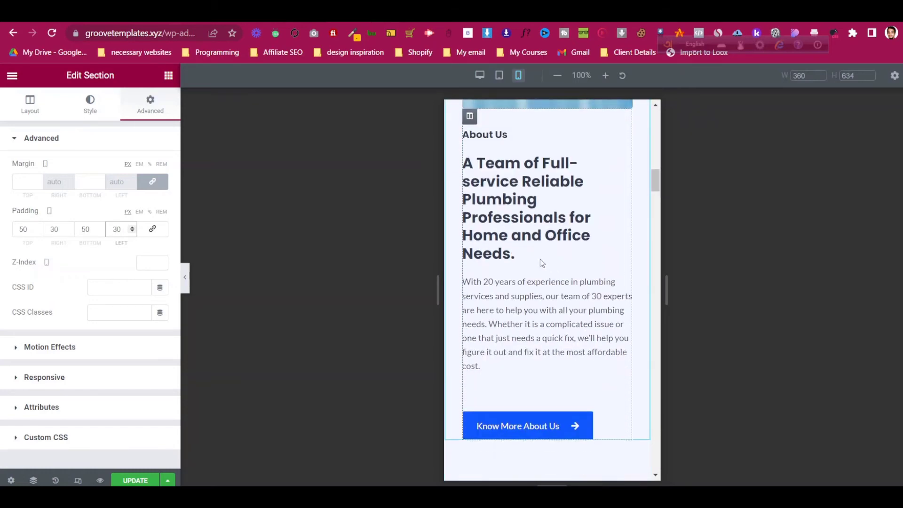
{"action": "mouse_move", "coordinate": [626, 171]}
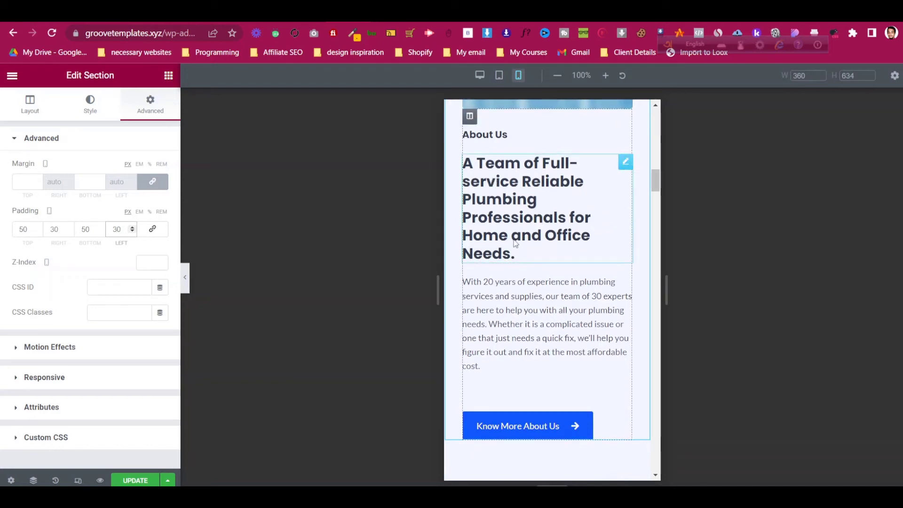
{"action": "scroll", "coordinate": [464, 164], "scroll_direction": "up", "scroll_amount": 10}
{"action": "scroll", "coordinate": [540, 270], "scroll_direction": "down", "scroll_amount": 5}
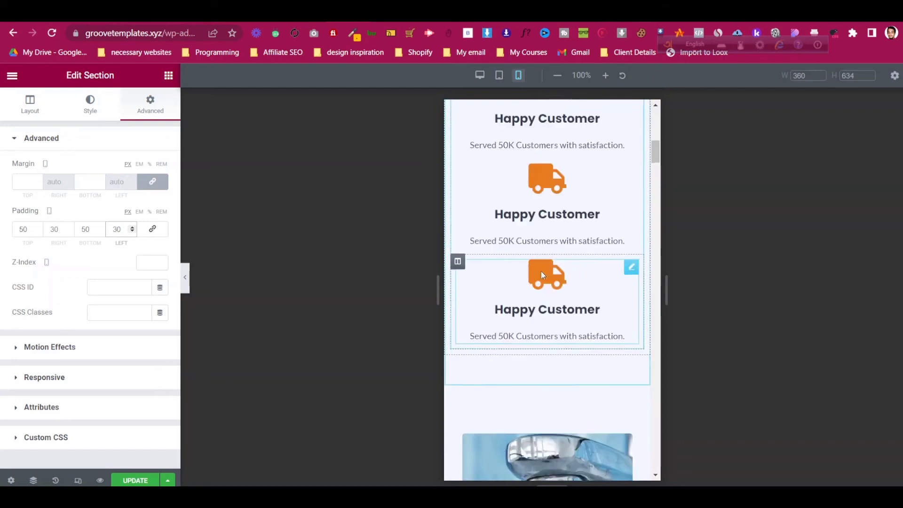
- Give the faucet-image section 50 padding, with right and left reduced to 30
{"action": "left_click", "coordinate": [547, 188]}
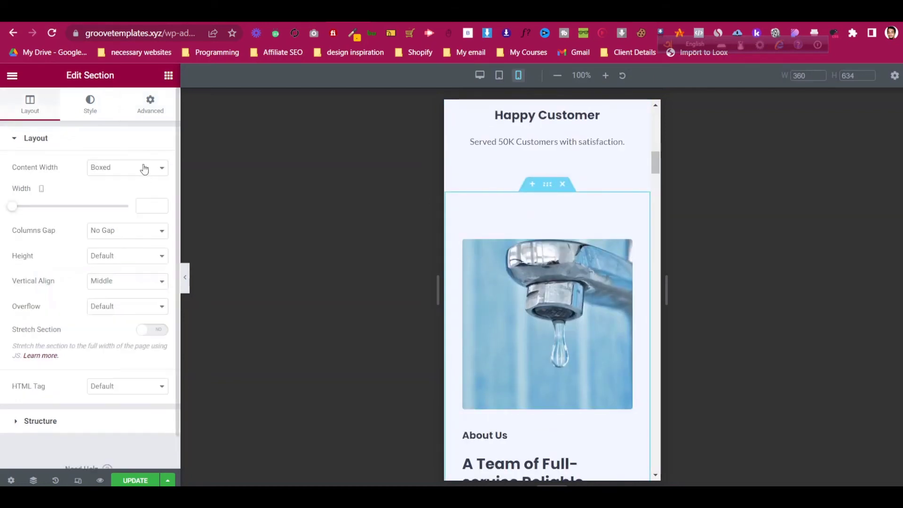
{"action": "left_click", "coordinate": [148, 113]}
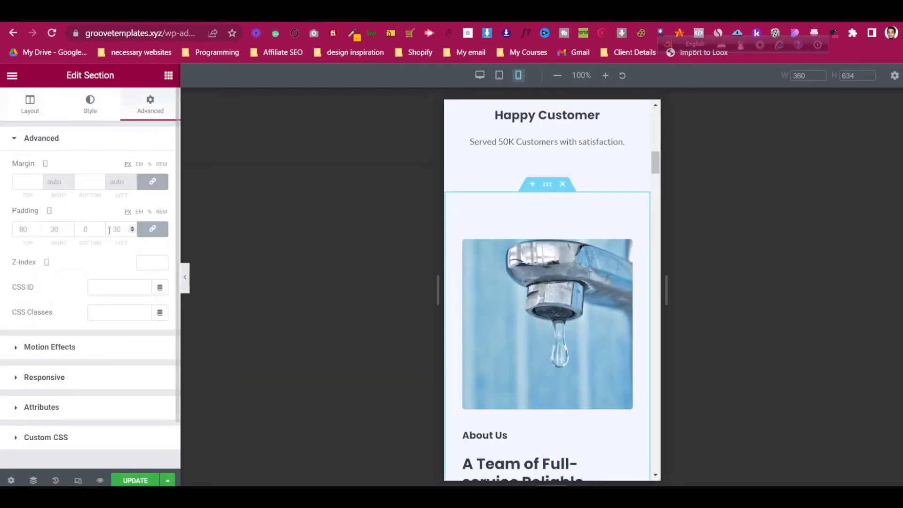
{"action": "left_click", "coordinate": [23, 233]}
{"action": "type", "text": "50"}
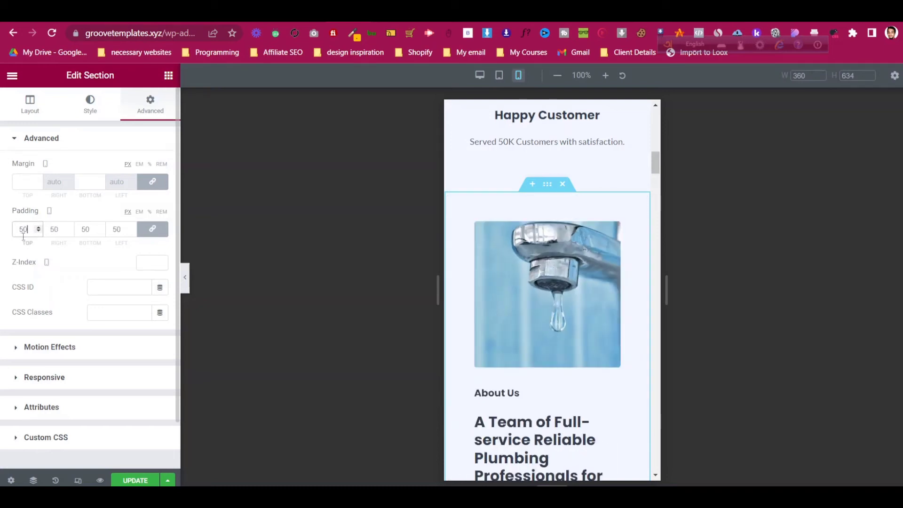
{"action": "left_click", "coordinate": [154, 231]}
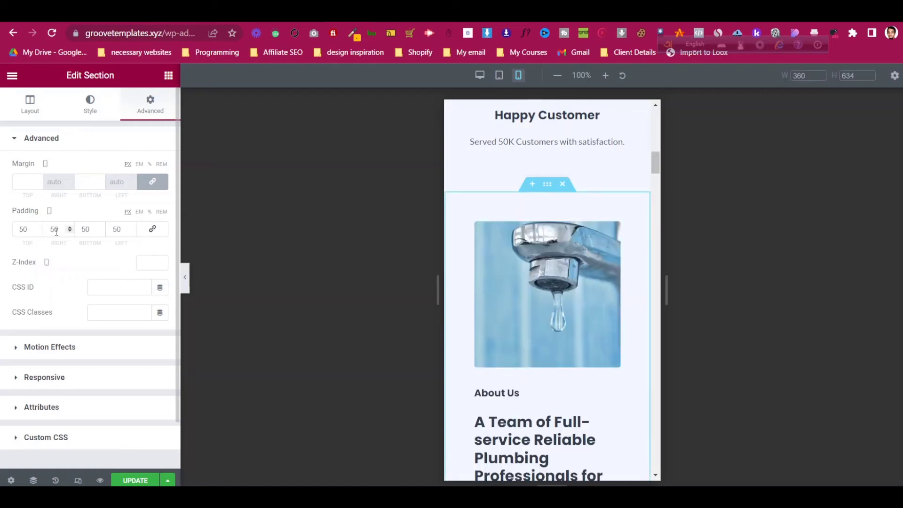
{"action": "double_click", "coordinate": [55, 230]}
{"action": "type", "text": "30"}
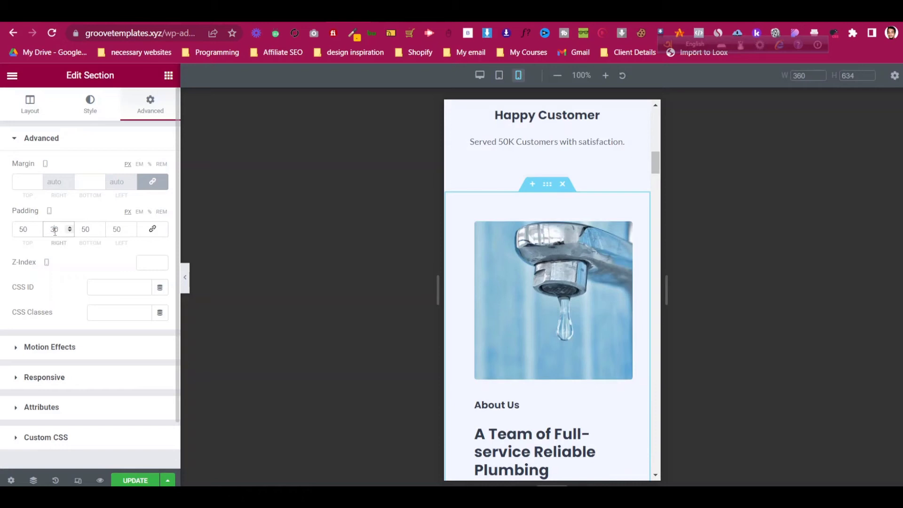
{"action": "double_click", "coordinate": [118, 229]}
{"action": "type", "text": "30"}
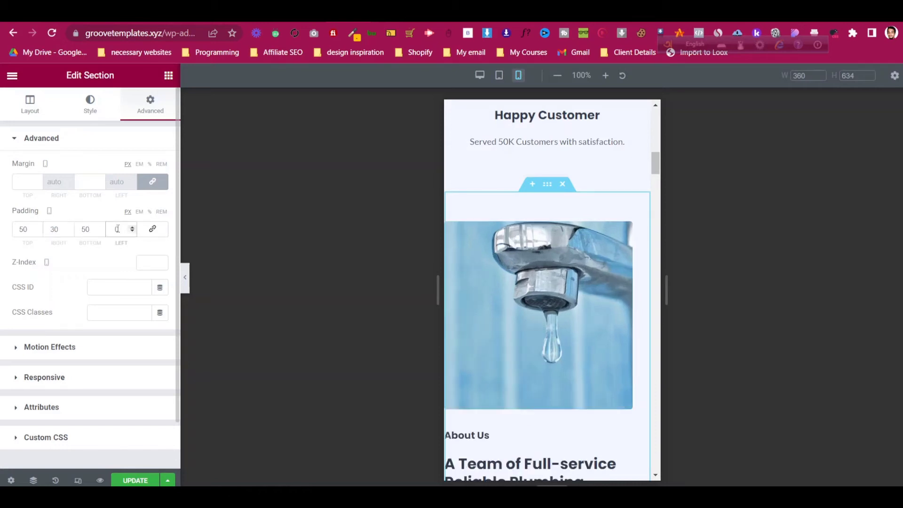
- Center the text of the Have an Emergency? paragraph
{"action": "scroll", "coordinate": [585, 244], "scroll_direction": "down", "scroll_amount": 5}
{"action": "scroll", "coordinate": [585, 244], "scroll_direction": "down", "scroll_amount": 6}
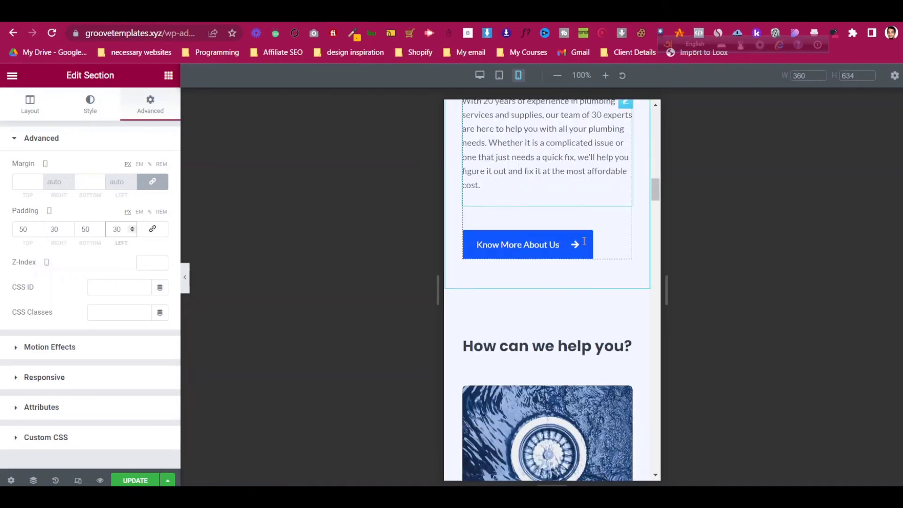
{"action": "scroll", "coordinate": [568, 286], "scroll_direction": "down", "scroll_amount": 4}
{"action": "scroll", "coordinate": [572, 290], "scroll_direction": "down", "scroll_amount": 10}
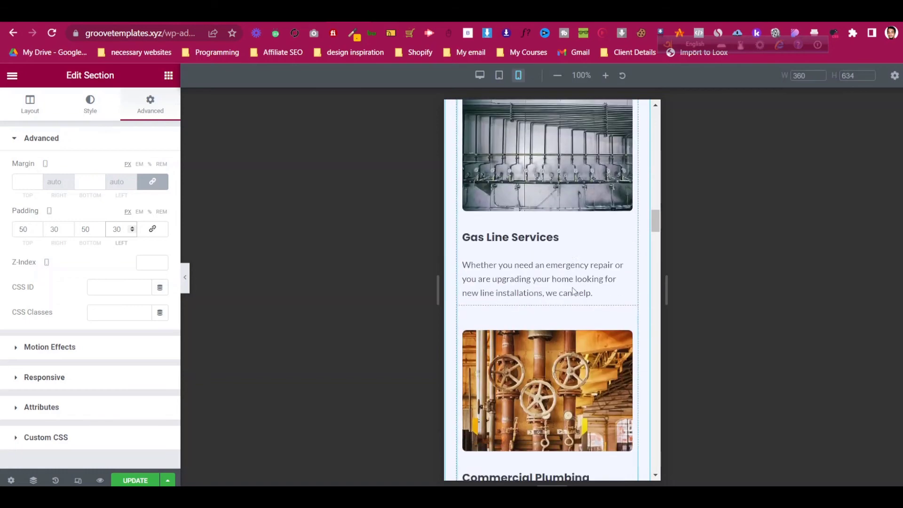
{"action": "scroll", "coordinate": [572, 291], "scroll_direction": "down", "scroll_amount": 2}
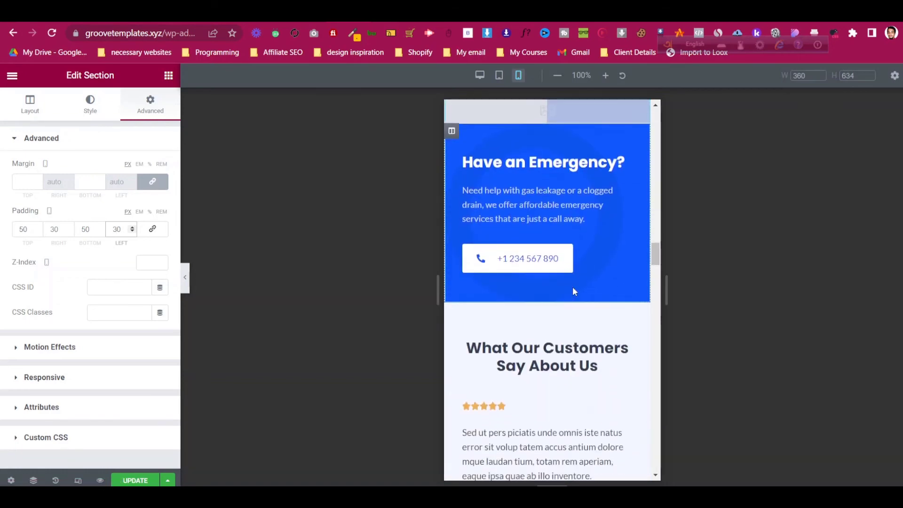
{"action": "scroll", "coordinate": [597, 242], "scroll_direction": "down", "scroll_amount": 3}
{"action": "scroll", "coordinate": [597, 240], "scroll_direction": "down", "scroll_amount": 4}
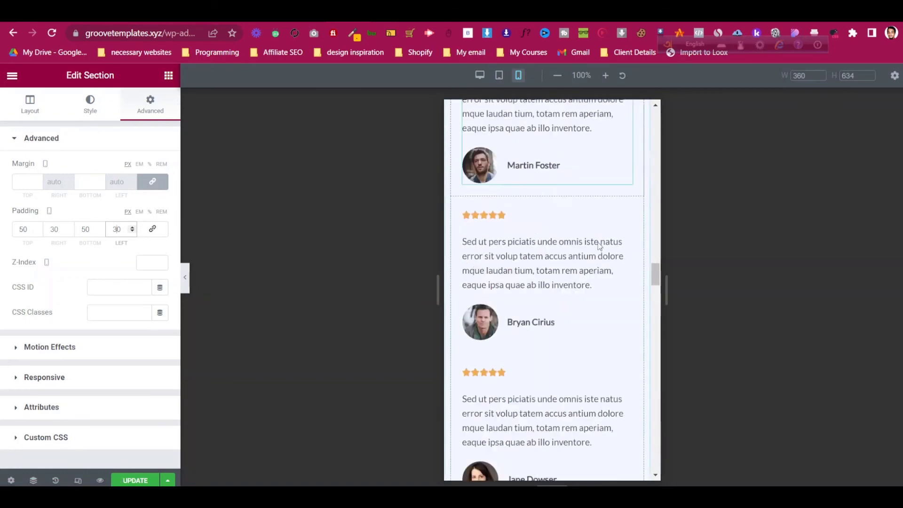
{"action": "scroll", "coordinate": [597, 241], "scroll_direction": "up", "scroll_amount": 8}
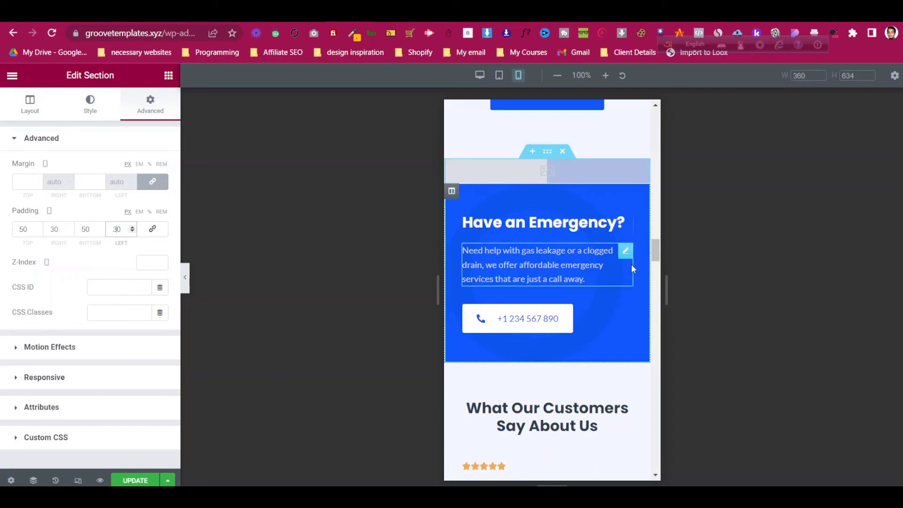
{"action": "left_click", "coordinate": [625, 251]}
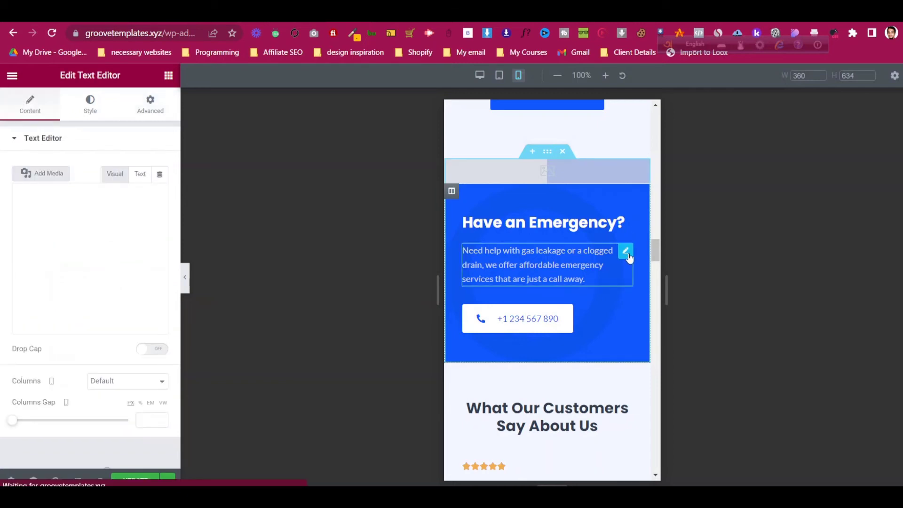
{"action": "left_click", "coordinate": [89, 113]}
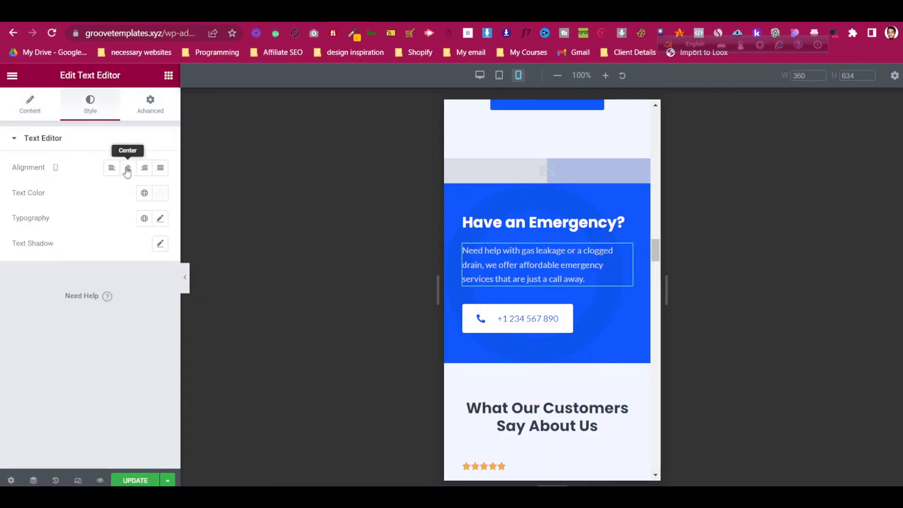
{"action": "left_click", "coordinate": [127, 170]}
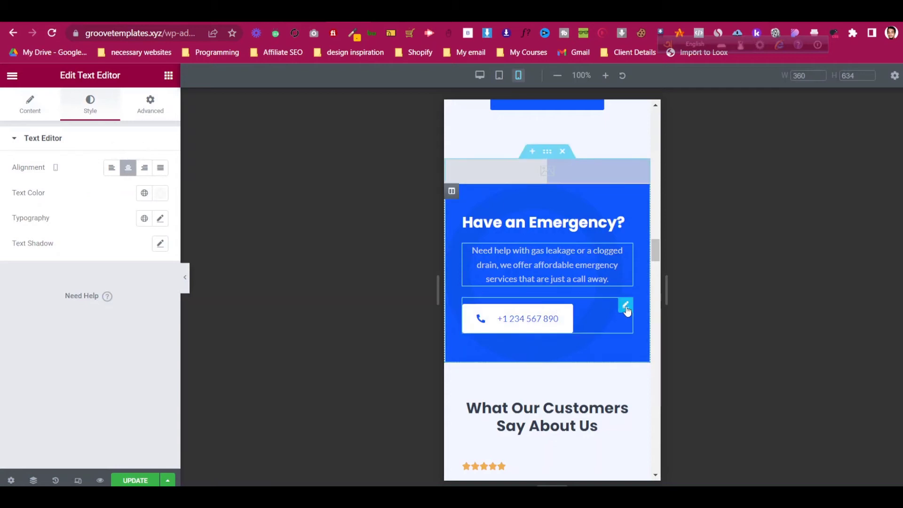
- Center the phone number button and select the Have an Emergency? heading
{"action": "left_click", "coordinate": [625, 306]}
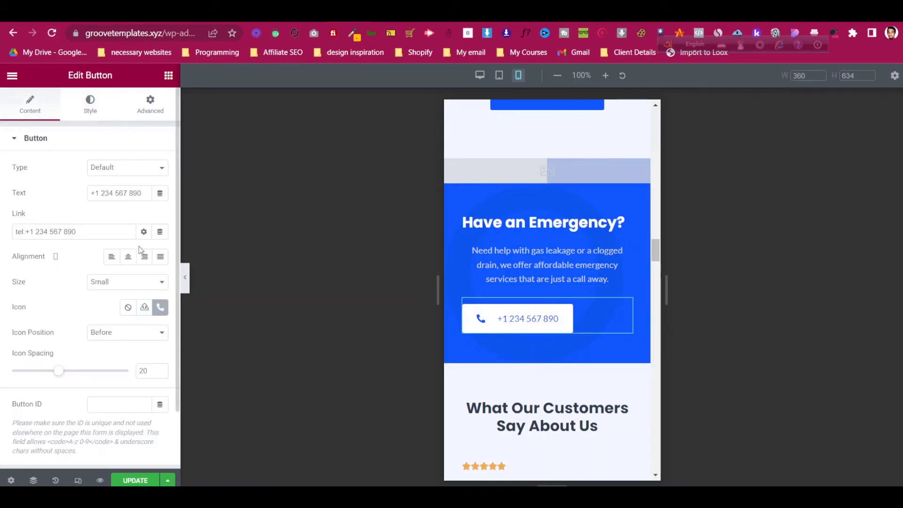
{"action": "left_click", "coordinate": [128, 257]}
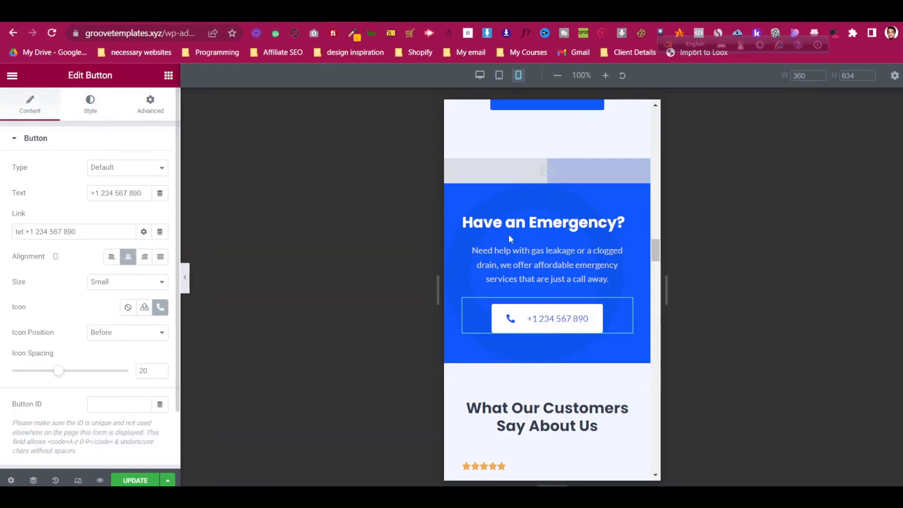
{"action": "left_click", "coordinate": [628, 228]}
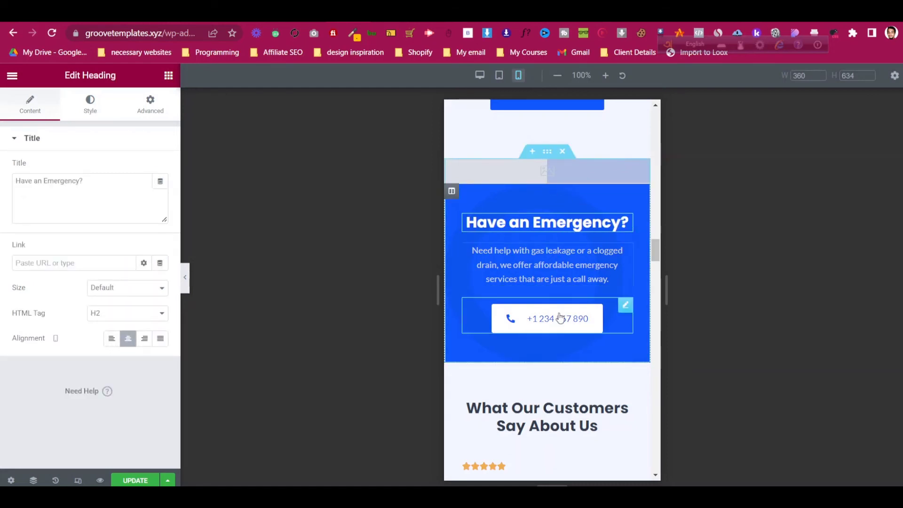
{"action": "scroll", "coordinate": [562, 276], "scroll_direction": "down", "scroll_amount": 8}
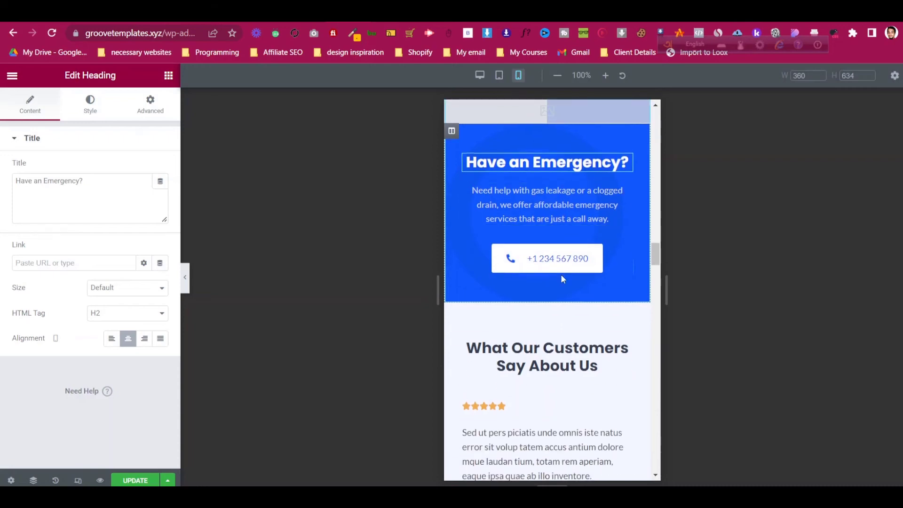
{"action": "scroll", "coordinate": [561, 279], "scroll_direction": "down", "scroll_amount": 10}
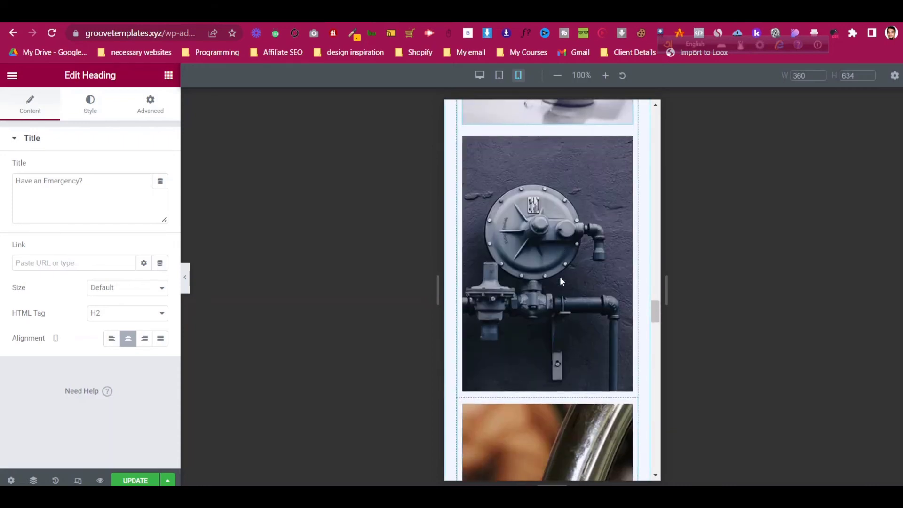
{"action": "scroll", "coordinate": [560, 278], "scroll_direction": "down", "scroll_amount": 10}
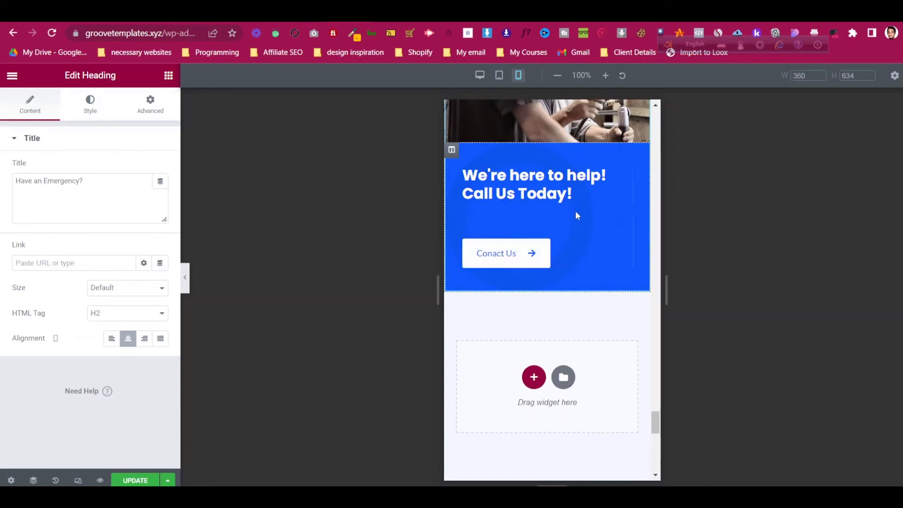
{"action": "scroll", "coordinate": [575, 213], "scroll_direction": "up", "scroll_amount": 1}
- Center the Call Us Today button, keeping Default type and Small size, and center its heading
{"action": "left_click", "coordinate": [625, 282]}
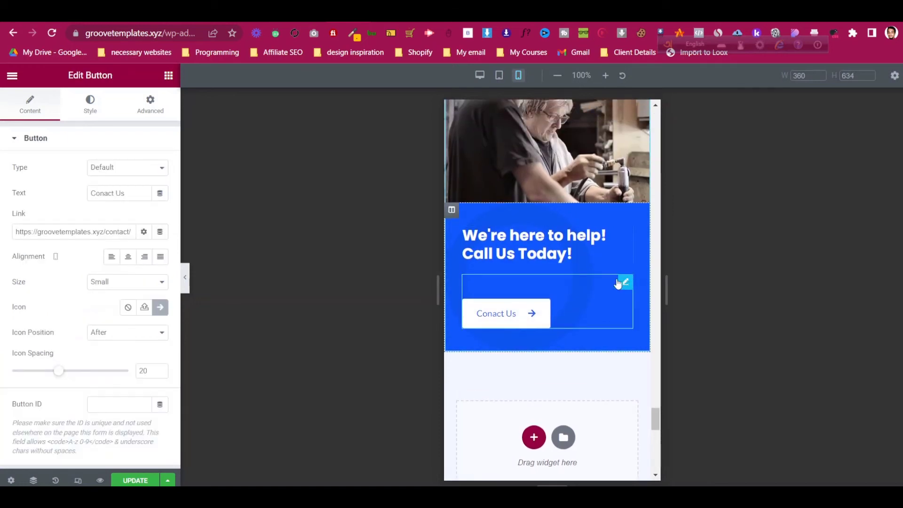
{"action": "left_click", "coordinate": [101, 169]}
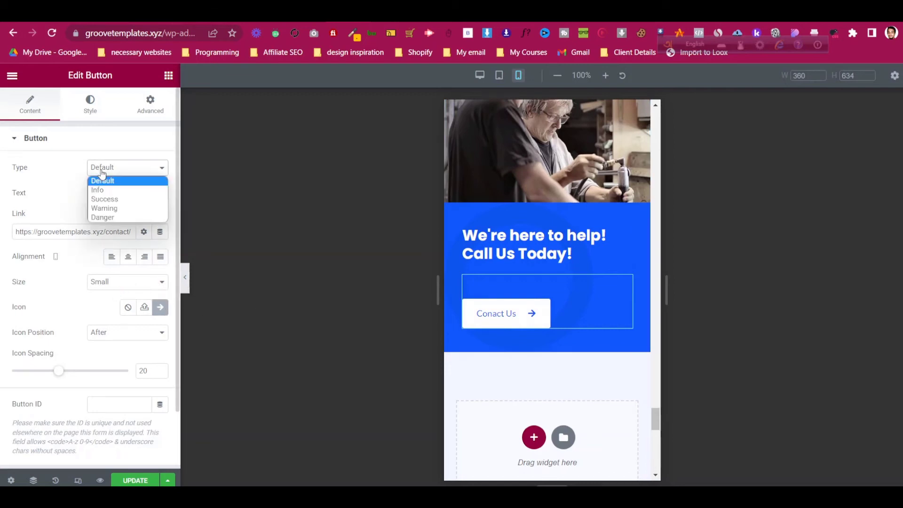
{"action": "left_click", "coordinate": [101, 171]}
{"action": "left_click", "coordinate": [107, 284]}
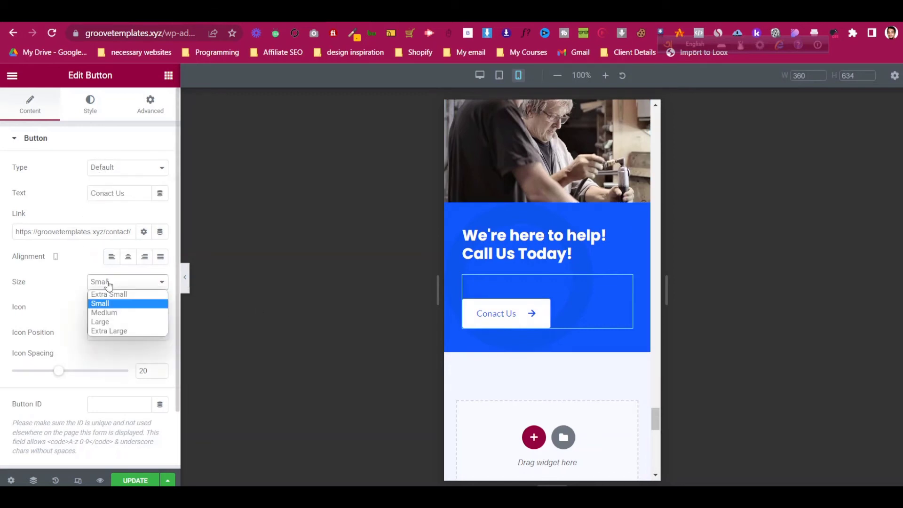
{"action": "left_click", "coordinate": [108, 284]}
{"action": "scroll", "coordinate": [88, 296], "scroll_direction": "down", "scroll_amount": 2}
{"action": "scroll", "coordinate": [89, 294], "scroll_direction": "up", "scroll_amount": 2}
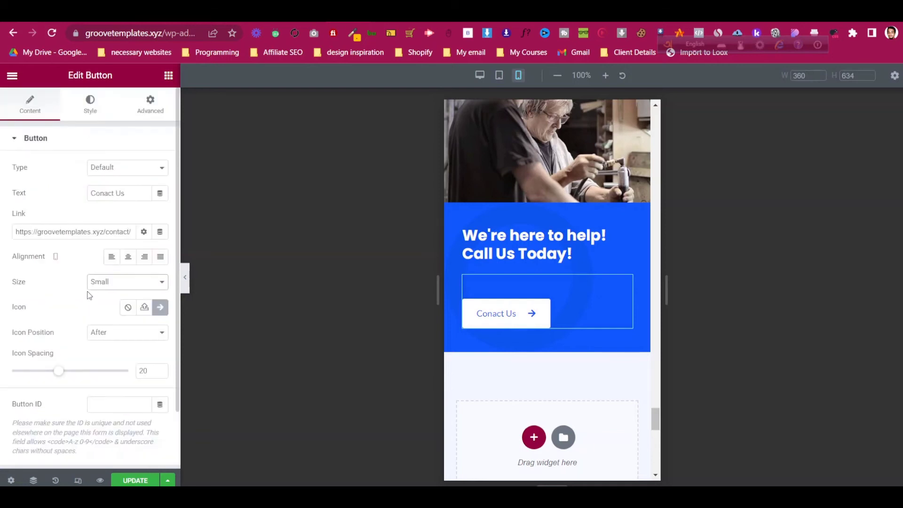
{"action": "left_click", "coordinate": [127, 258]}
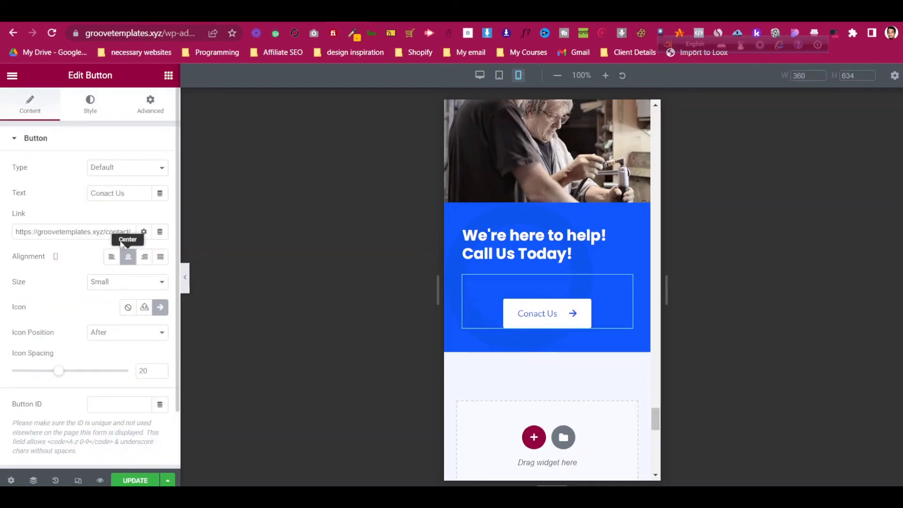
{"action": "left_click", "coordinate": [625, 235]}
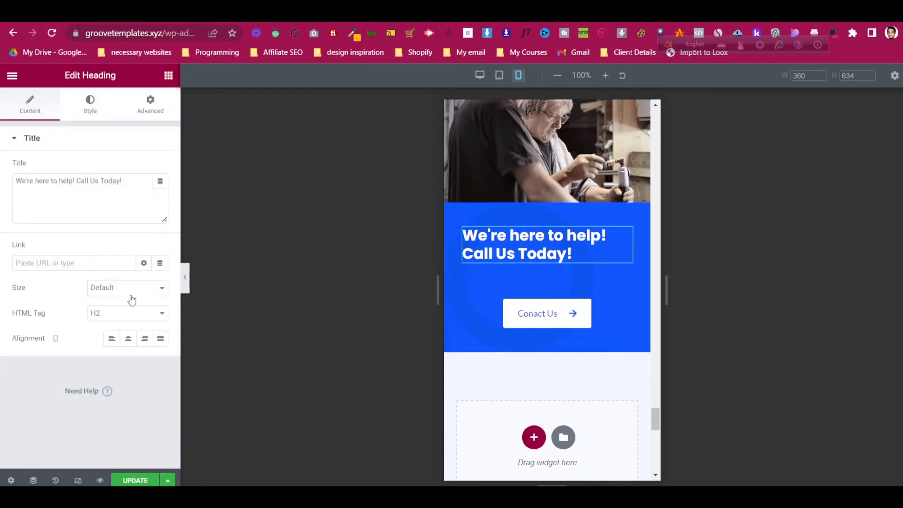
{"action": "left_click", "coordinate": [130, 338]}
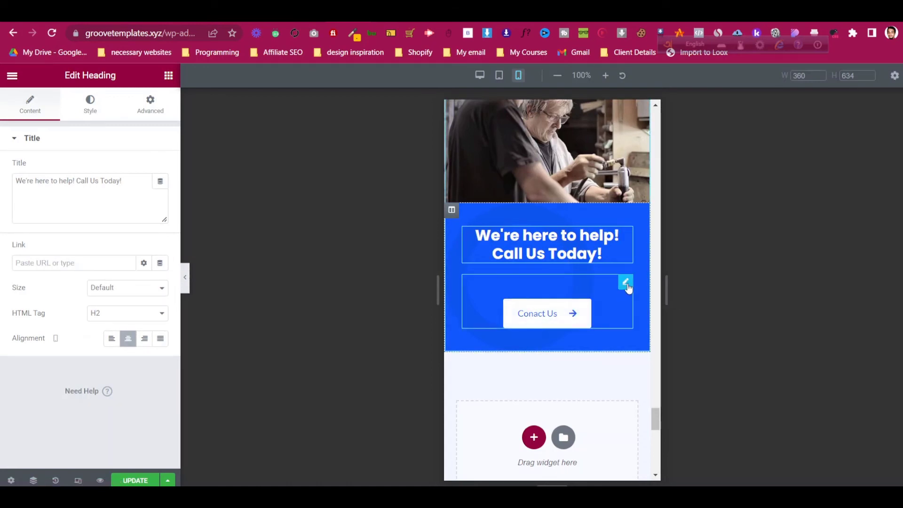
- Give the button a 10 px top margin with other sides 0, and update the page
{"action": "left_click", "coordinate": [625, 283]}
{"action": "left_click", "coordinate": [160, 104]}
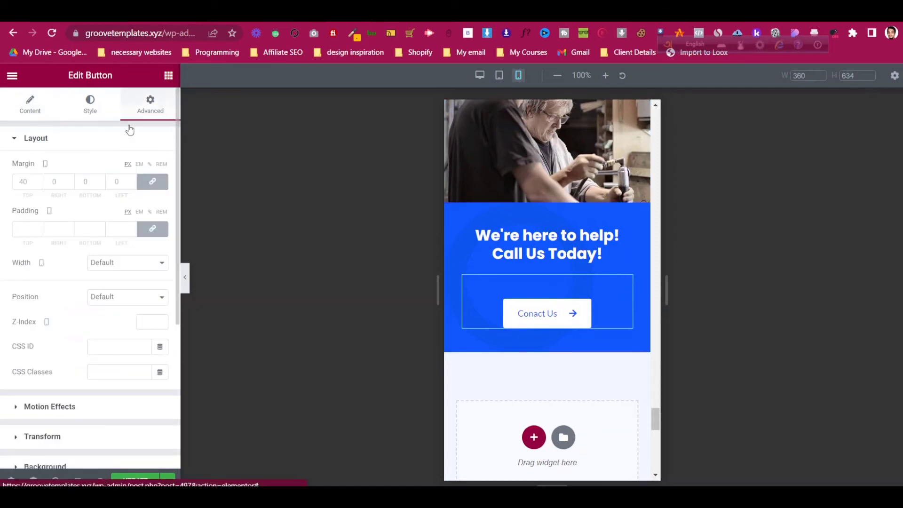
{"action": "left_click", "coordinate": [21, 183]}
{"action": "type", "text": "4"}
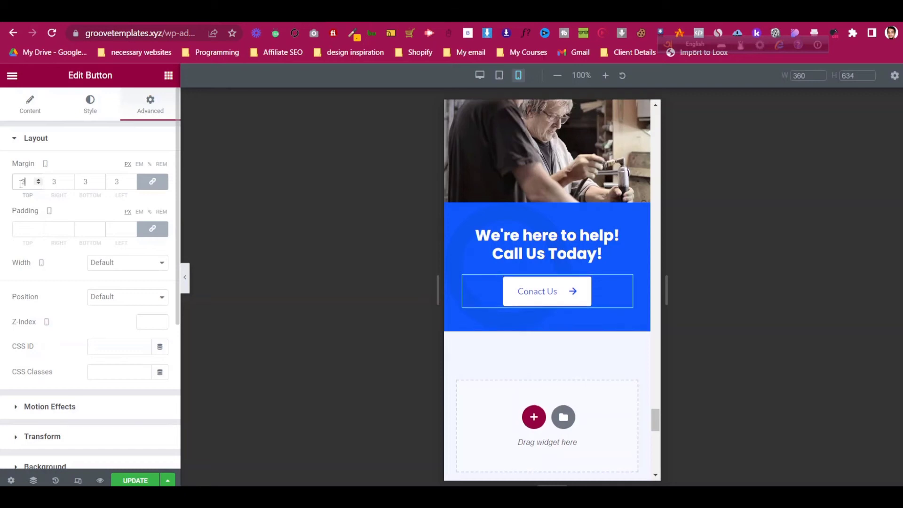
{"action": "key", "text": "Down"}
{"action": "key", "text": "Down"}
{"action": "key", "text": "Down"}
{"action": "key", "text": "Down"}
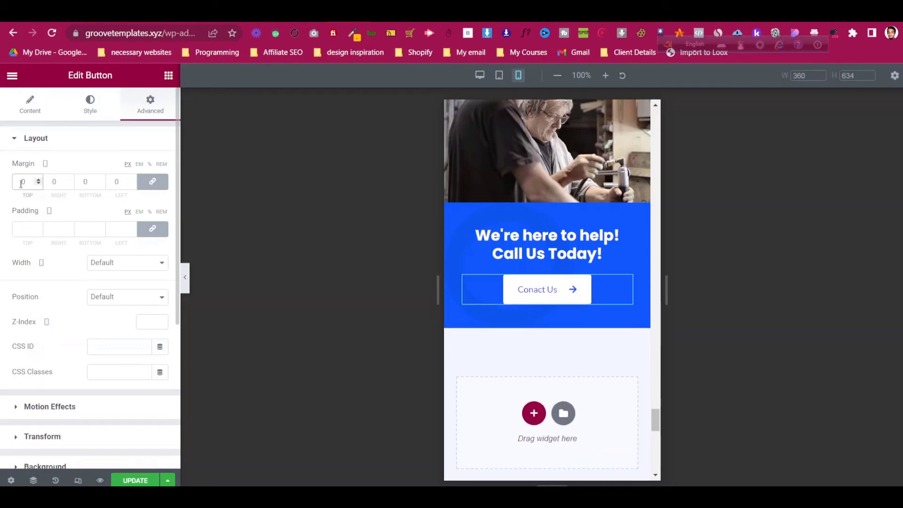
{"action": "left_click", "coordinate": [156, 185]}
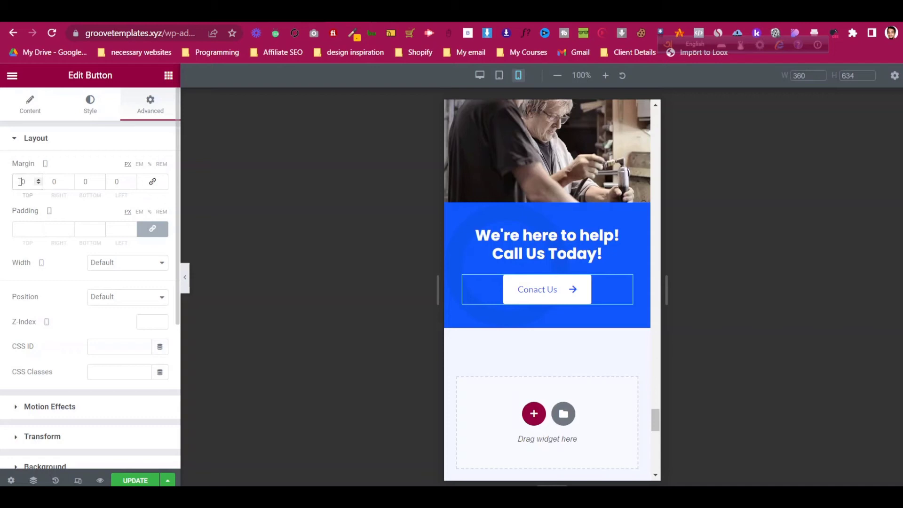
{"action": "type", "text": "1"}
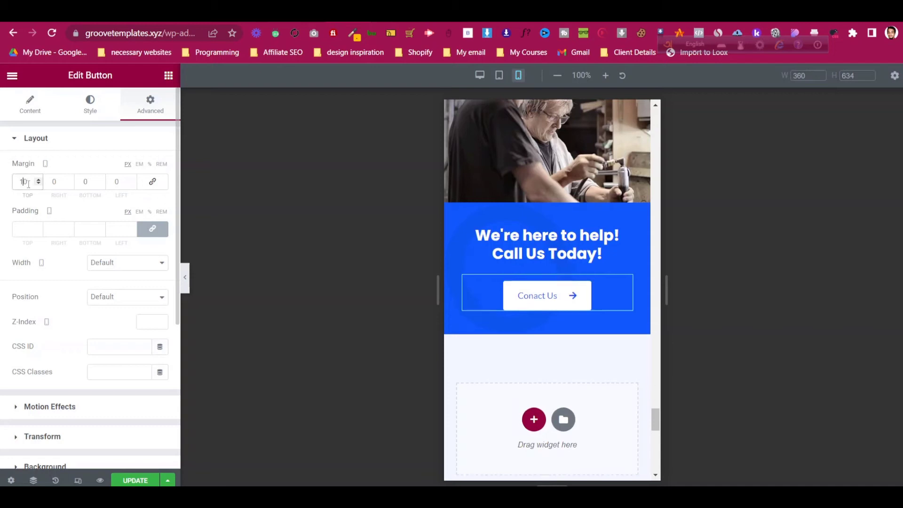
{"action": "left_click", "coordinate": [133, 480]}
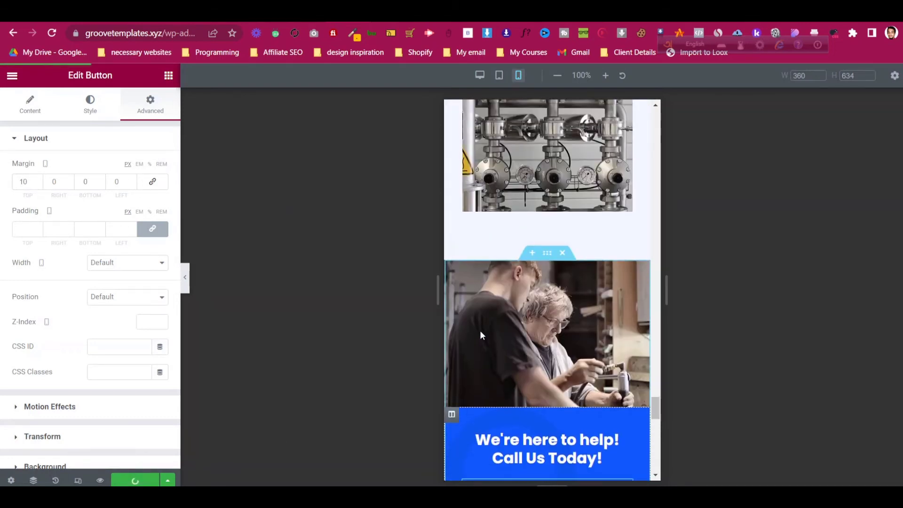
- Set the New York hero section's right and left padding to 0
{"action": "scroll", "coordinate": [480, 335], "scroll_direction": "up", "scroll_amount": 10}
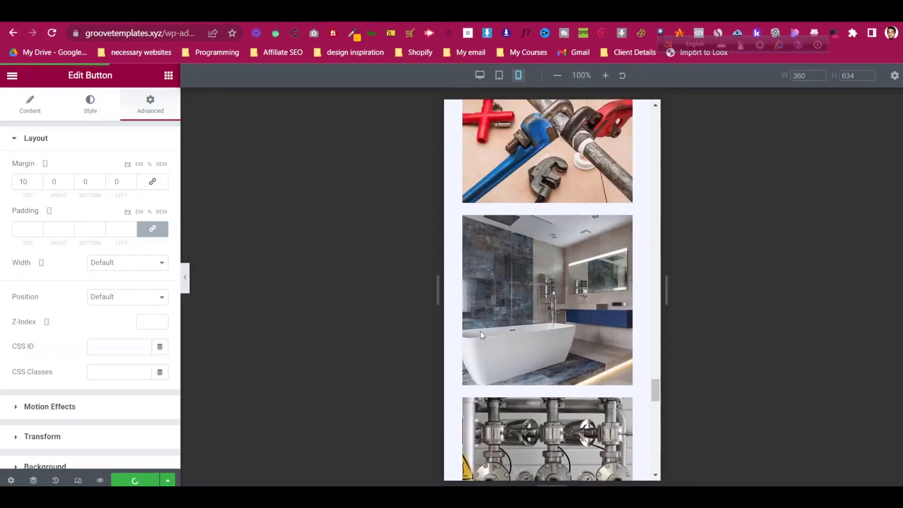
{"action": "scroll", "coordinate": [482, 333], "scroll_direction": "up", "scroll_amount": 10}
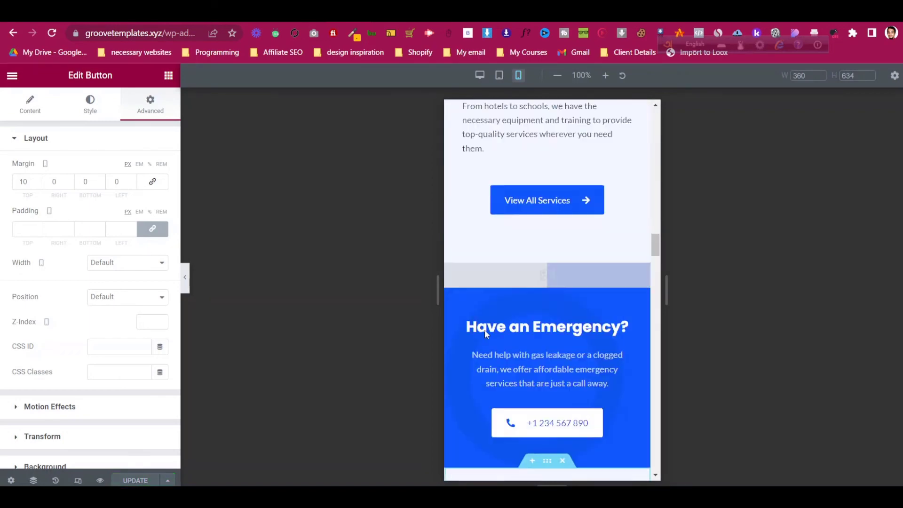
{"action": "scroll", "coordinate": [484, 333], "scroll_direction": "up", "scroll_amount": 10}
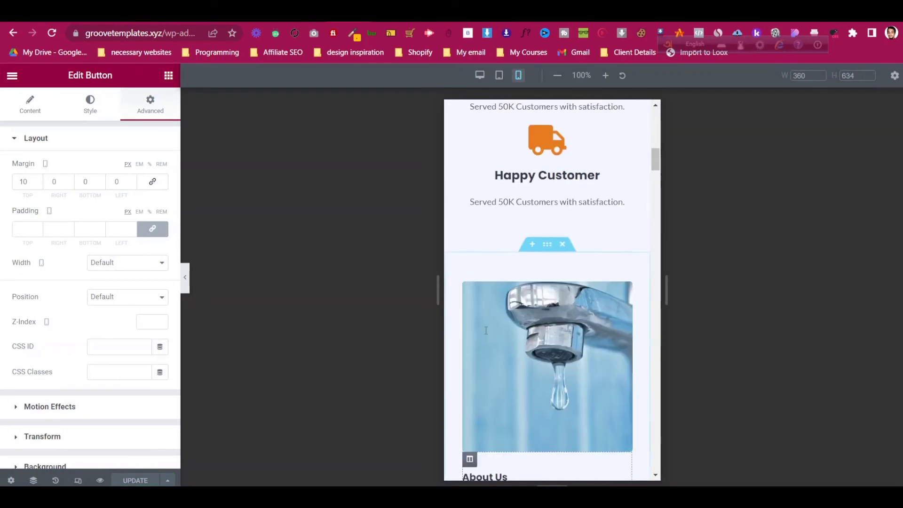
{"action": "scroll", "coordinate": [485, 330], "scroll_direction": "up", "scroll_amount": 10}
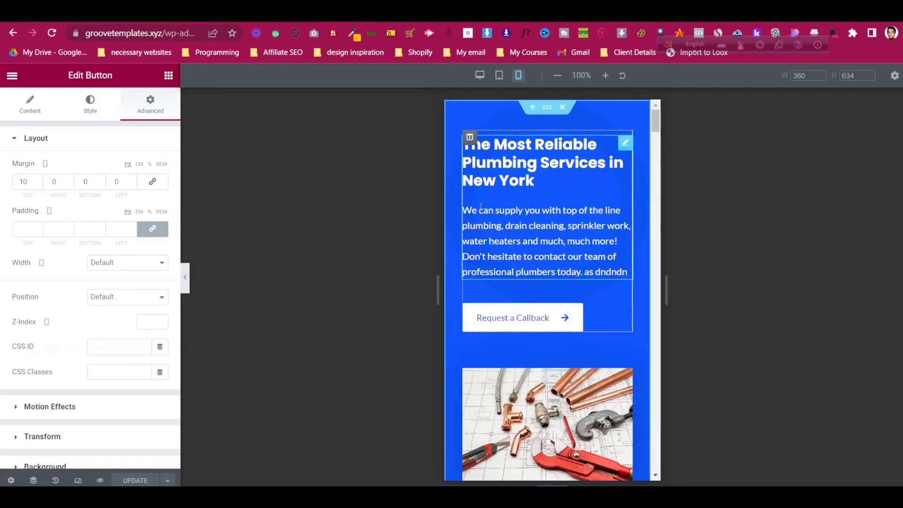
{"action": "scroll", "coordinate": [454, 320], "scroll_direction": "down", "scroll_amount": 1}
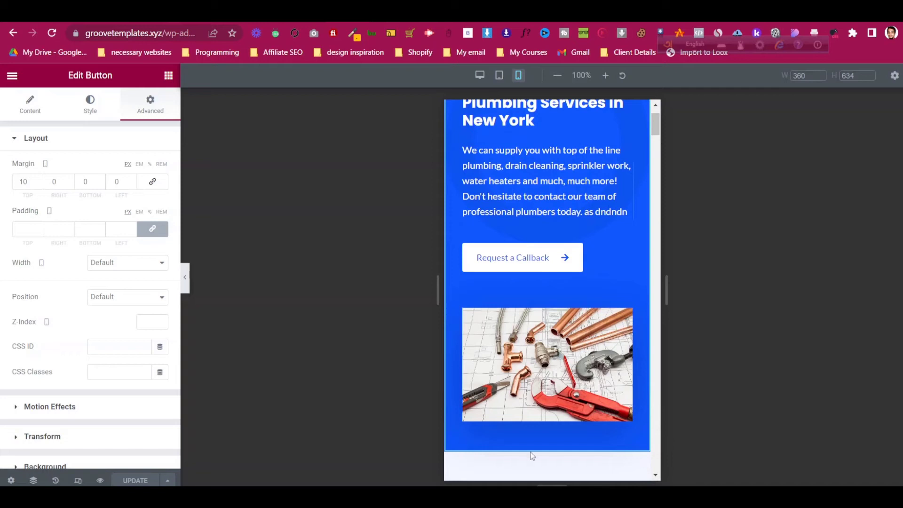
{"action": "scroll", "coordinate": [537, 155], "scroll_direction": "up", "scroll_amount": 1}
{"action": "left_click", "coordinate": [547, 107]}
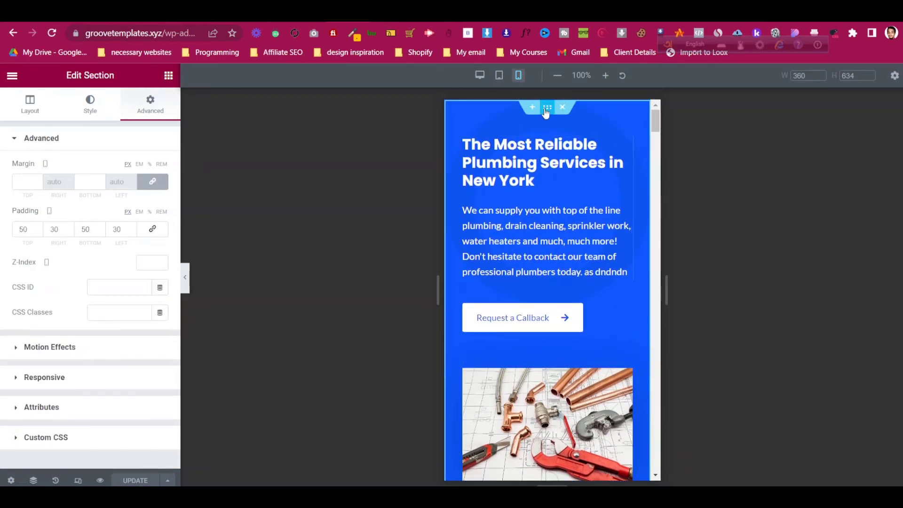
{"action": "left_click", "coordinate": [55, 227]}
{"action": "key", "text": "BackSpace"}
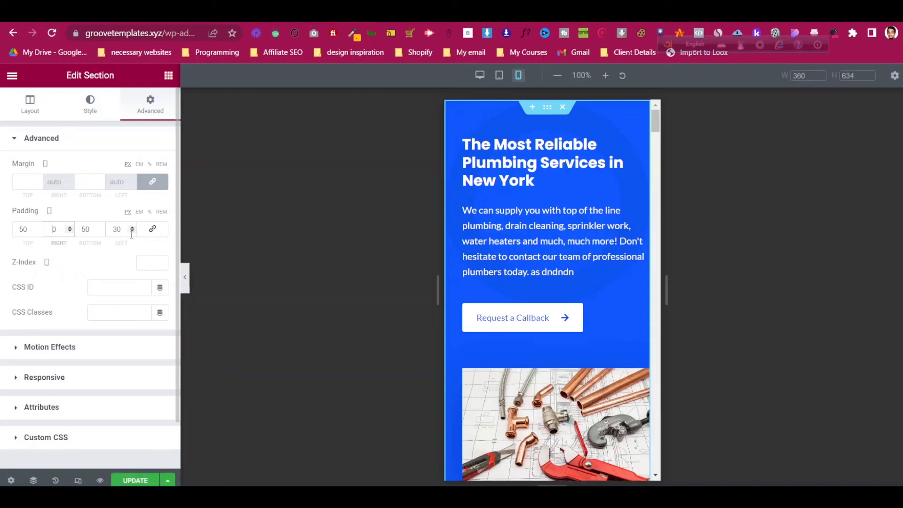
{"action": "left_click", "coordinate": [116, 229]}
{"action": "key", "text": "BackSpace"}
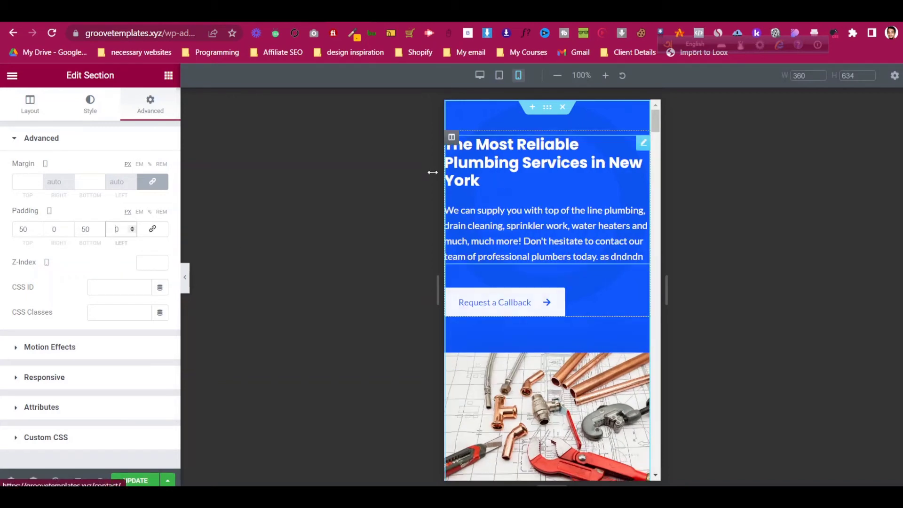
- Unlink the hero column's padding and edit its top padding value
{"action": "scroll", "coordinate": [462, 299], "scroll_direction": "down", "scroll_amount": 3}
{"action": "scroll", "coordinate": [461, 299], "scroll_direction": "up", "scroll_amount": 3}
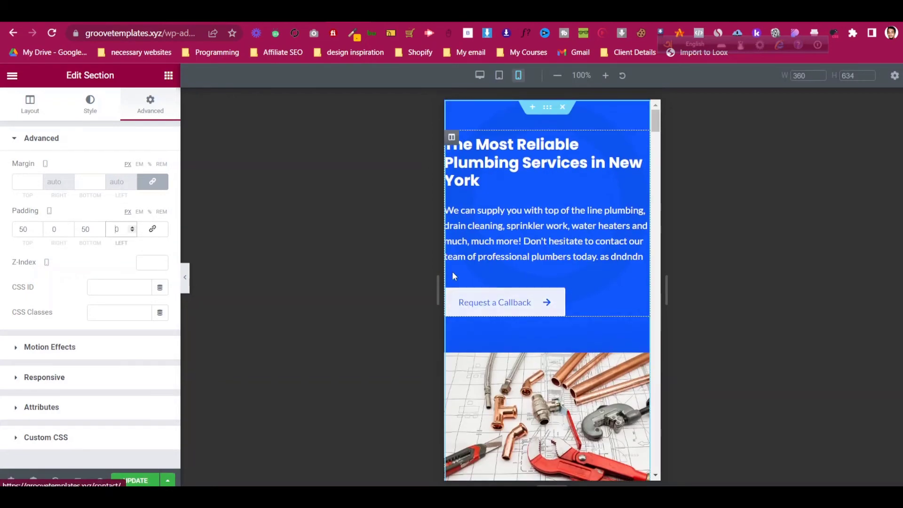
{"action": "left_click", "coordinate": [451, 137]}
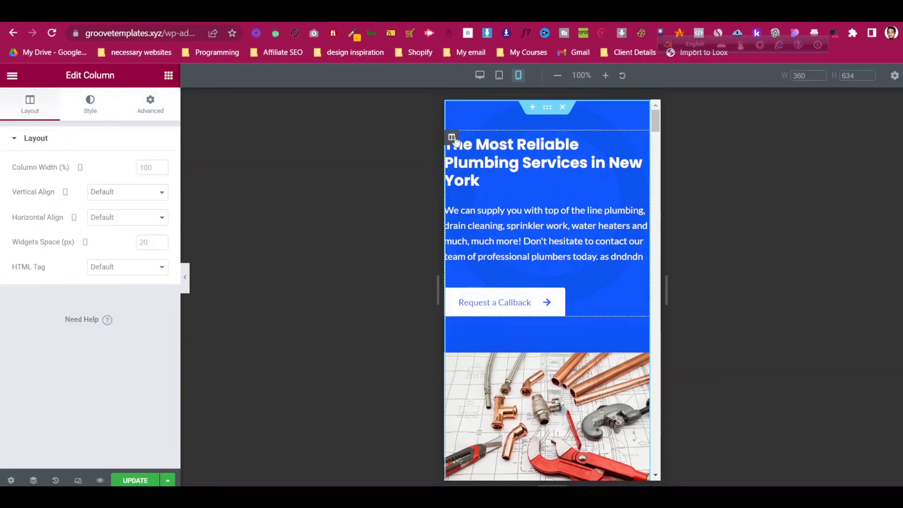
{"action": "left_click", "coordinate": [150, 104]}
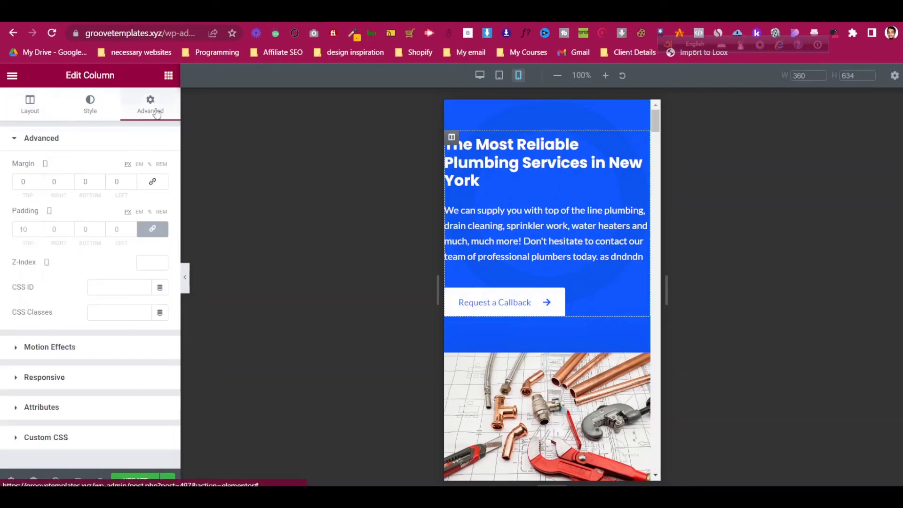
{"action": "left_click", "coordinate": [161, 232]}
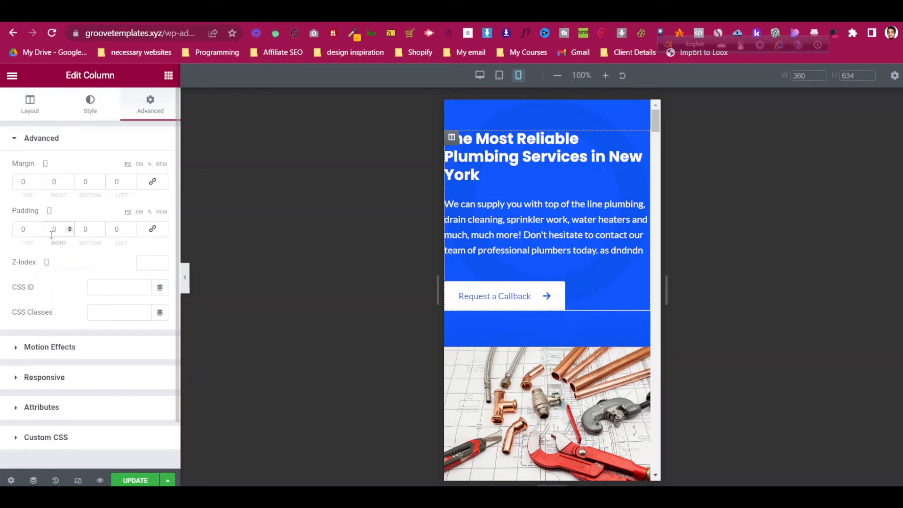
{"action": "type", "text": "3"}
{"action": "type", "text": "3"}
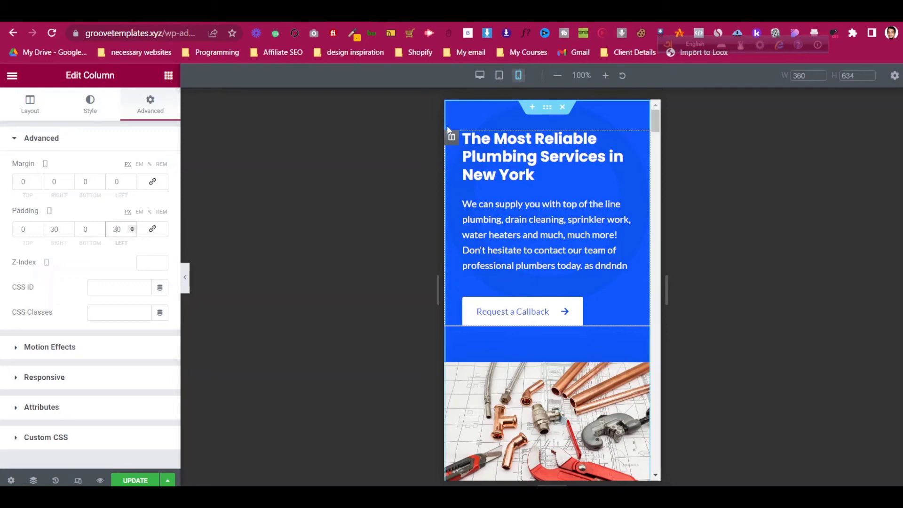
- Set the hero section's bottom padding to 0
{"action": "scroll", "coordinate": [448, 128], "scroll_direction": "down", "scroll_amount": 4}
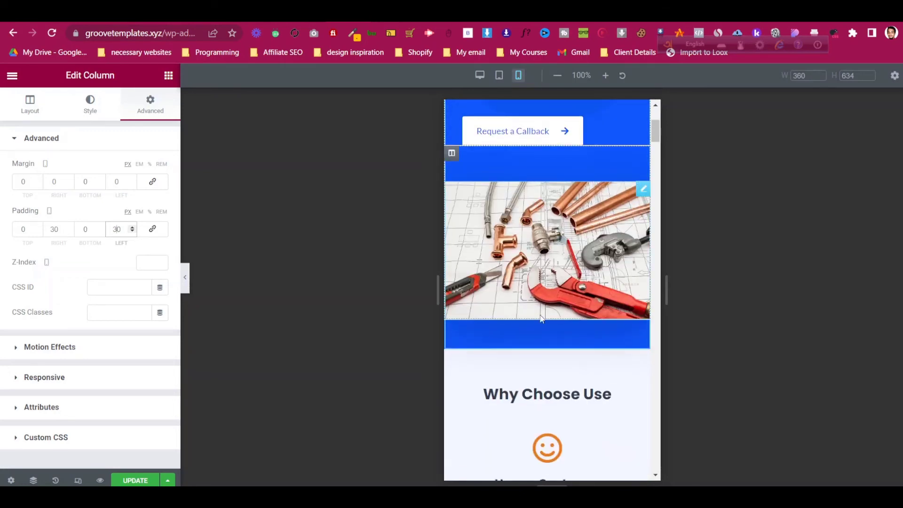
{"action": "scroll", "coordinate": [540, 349], "scroll_direction": "up", "scroll_amount": 4}
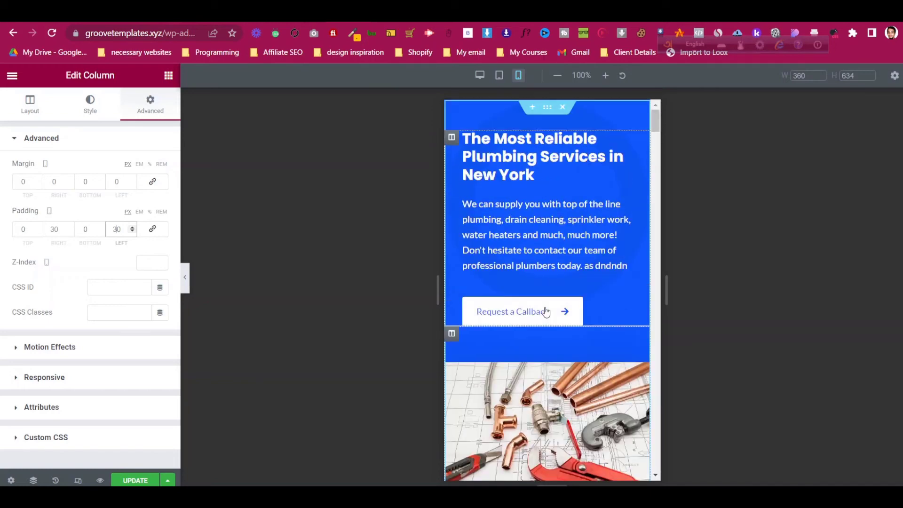
{"action": "left_click", "coordinate": [546, 107]}
{"action": "double_click", "coordinate": [85, 229]}
{"action": "type", "text": "0"}
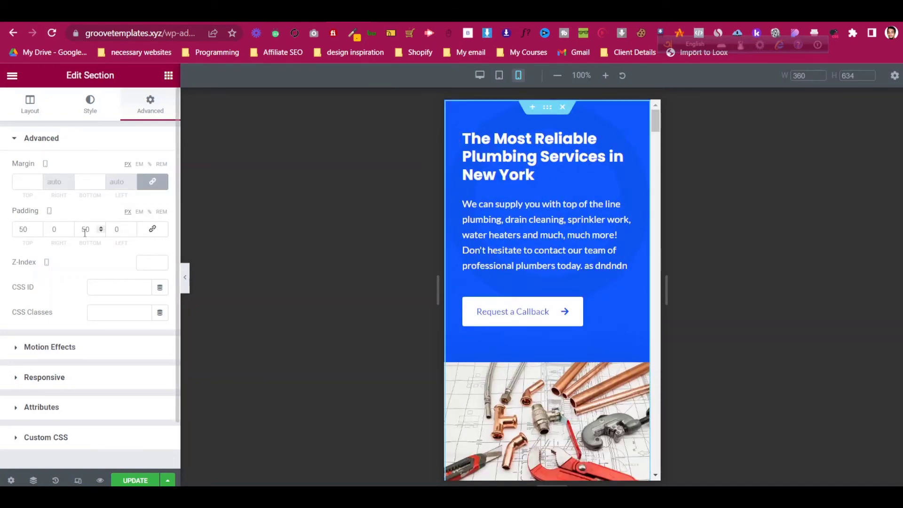
{"action": "scroll", "coordinate": [478, 168], "scroll_direction": "down", "scroll_amount": 7}
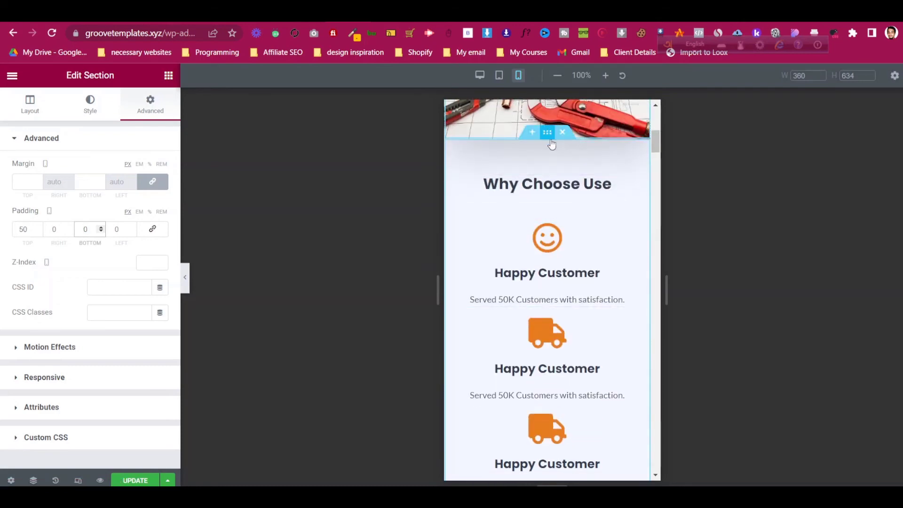
{"action": "scroll", "coordinate": [534, 238], "scroll_direction": "down", "scroll_amount": 4}
{"action": "scroll", "coordinate": [535, 238], "scroll_direction": "down", "scroll_amount": 4}
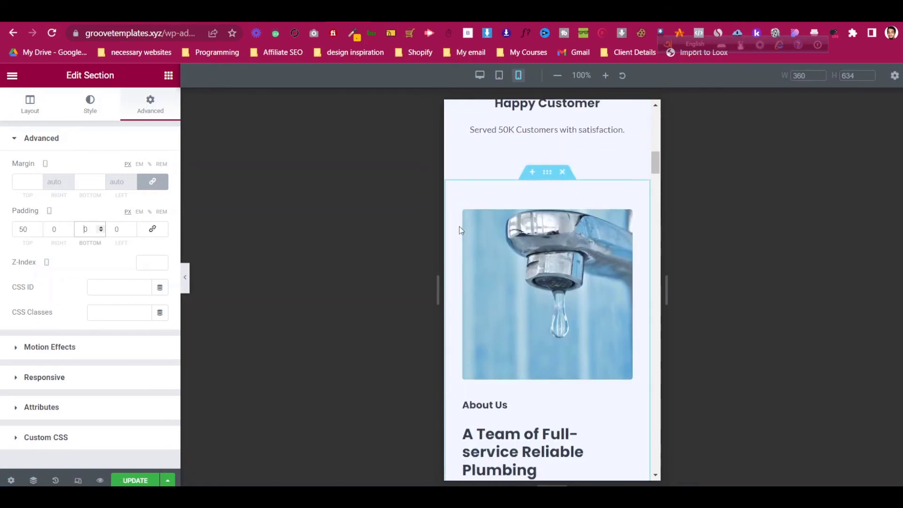
{"action": "scroll", "coordinate": [455, 210], "scroll_direction": "down", "scroll_amount": 4}
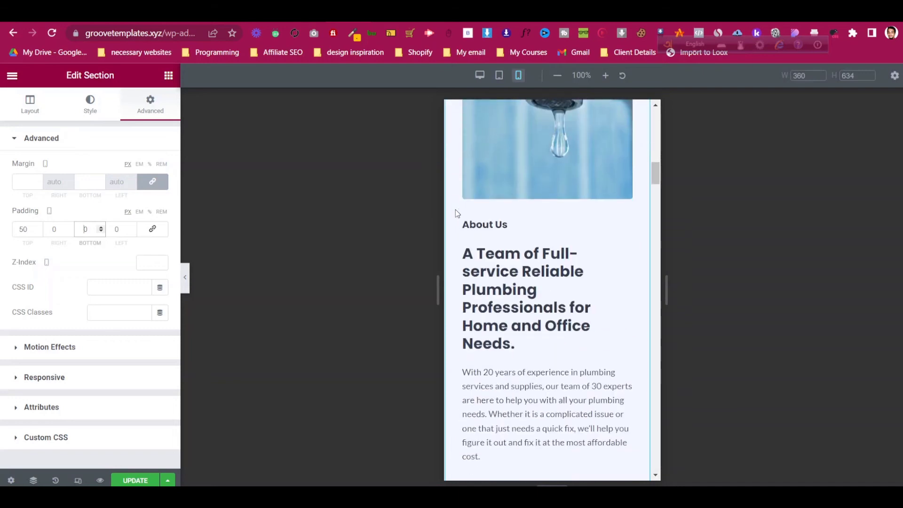
{"action": "scroll", "coordinate": [455, 210], "scroll_direction": "down", "scroll_amount": 4}
{"action": "scroll", "coordinate": [455, 209], "scroll_direction": "up", "scroll_amount": 8}
{"action": "scroll", "coordinate": [459, 210], "scroll_direction": "down", "scroll_amount": 4}
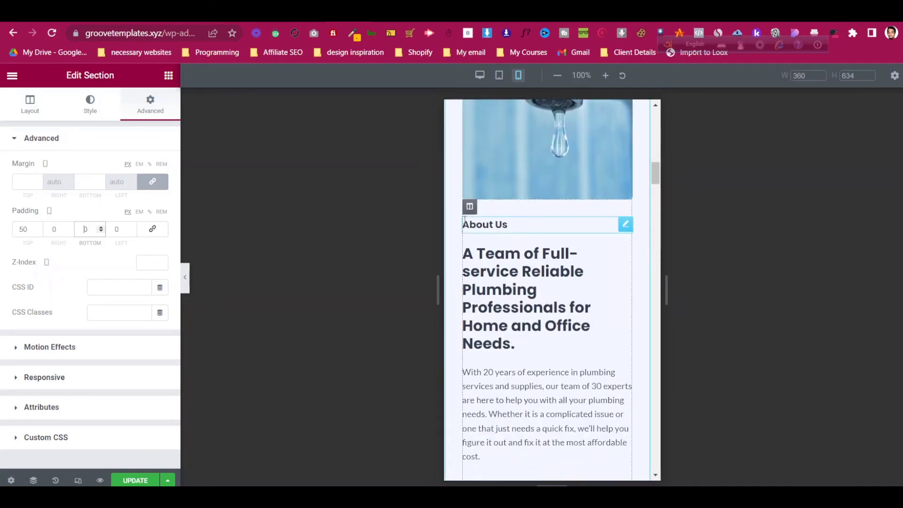
- In tablet view, set the hero text column's width to 100
{"action": "left_click", "coordinate": [499, 76]}
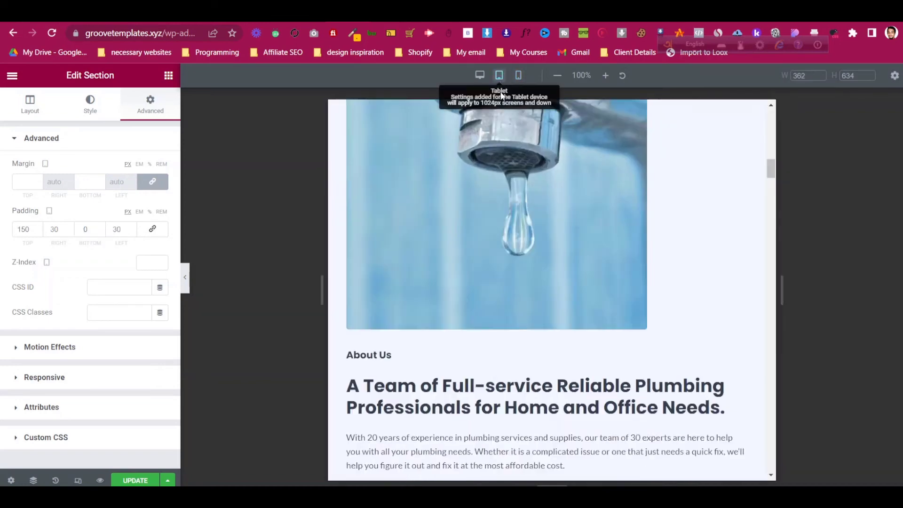
{"action": "scroll", "coordinate": [517, 248], "scroll_direction": "up", "scroll_amount": 5}
{"action": "scroll", "coordinate": [514, 247], "scroll_direction": "down", "scroll_amount": 4}
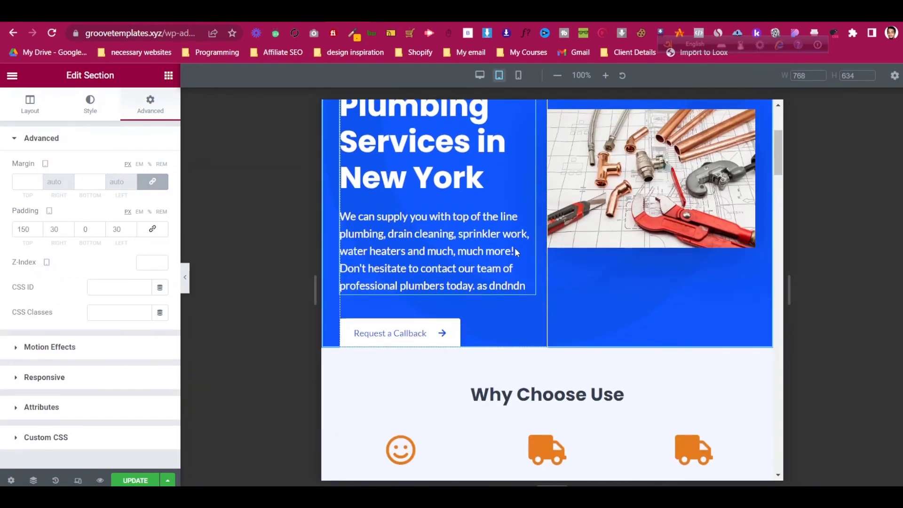
{"action": "scroll", "coordinate": [515, 255], "scroll_direction": "up", "scroll_amount": 4}
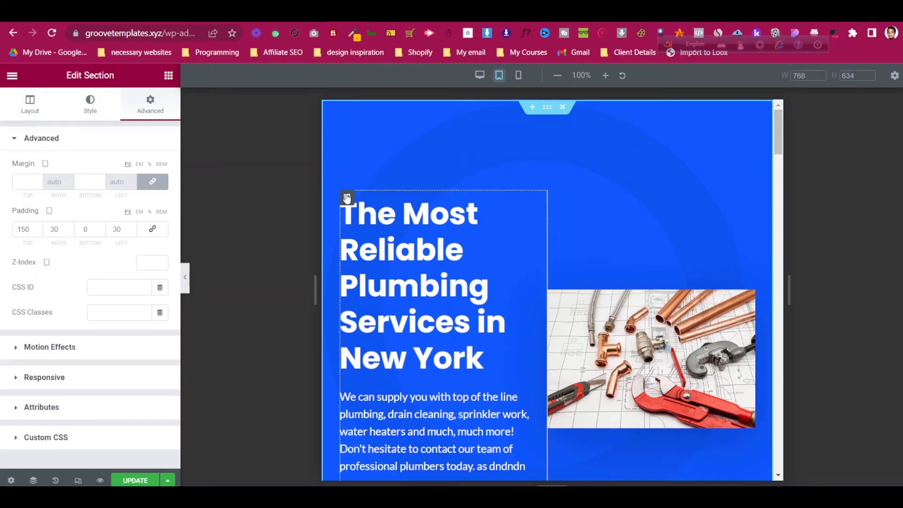
{"action": "scroll", "coordinate": [527, 188], "scroll_direction": "down", "scroll_amount": 3}
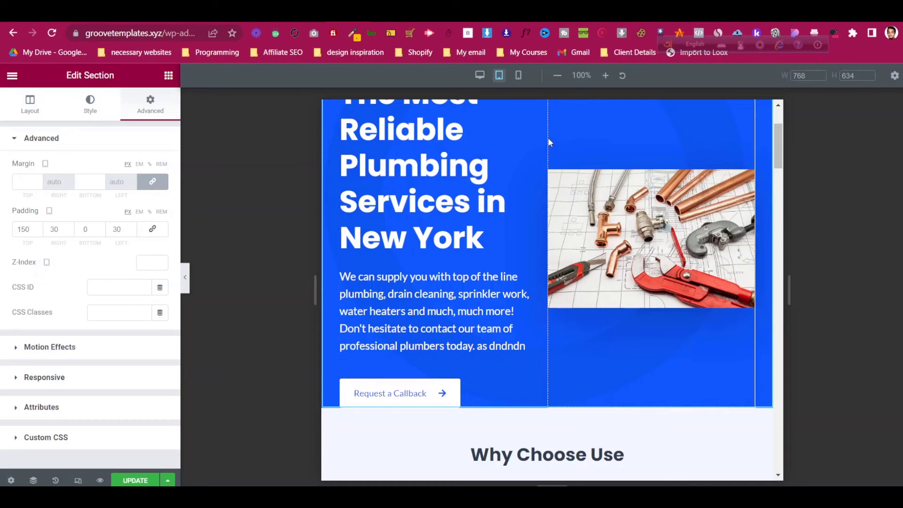
{"action": "scroll", "coordinate": [548, 143], "scroll_direction": "up", "scroll_amount": 2}
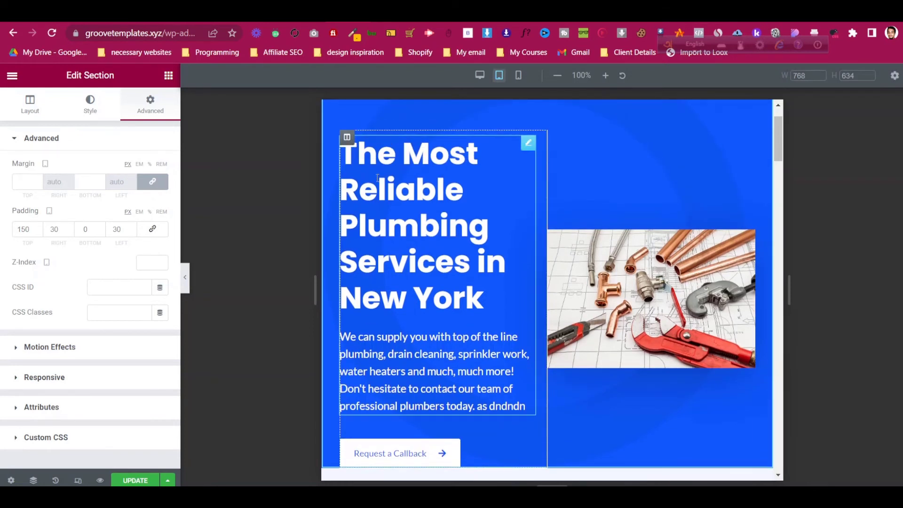
{"action": "scroll", "coordinate": [377, 178], "scroll_direction": "up", "scroll_amount": 2}
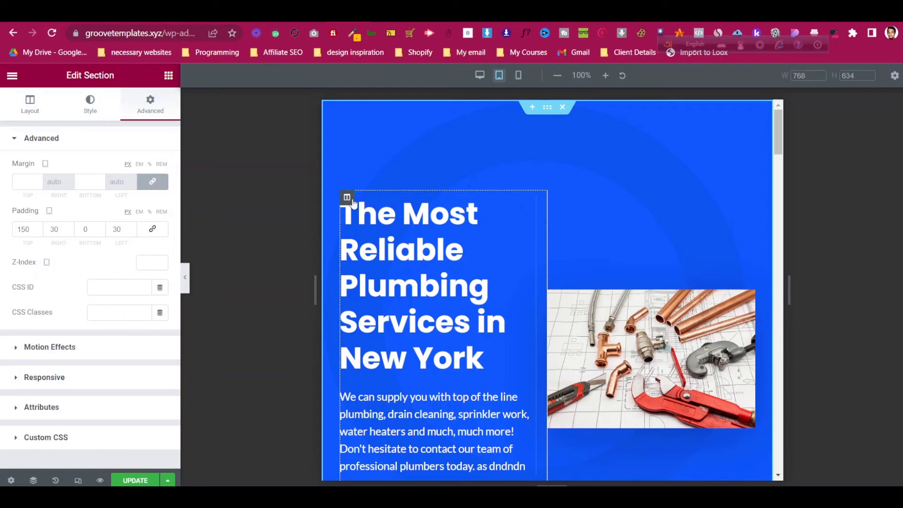
{"action": "left_click", "coordinate": [347, 198]}
{"action": "left_click", "coordinate": [30, 104]}
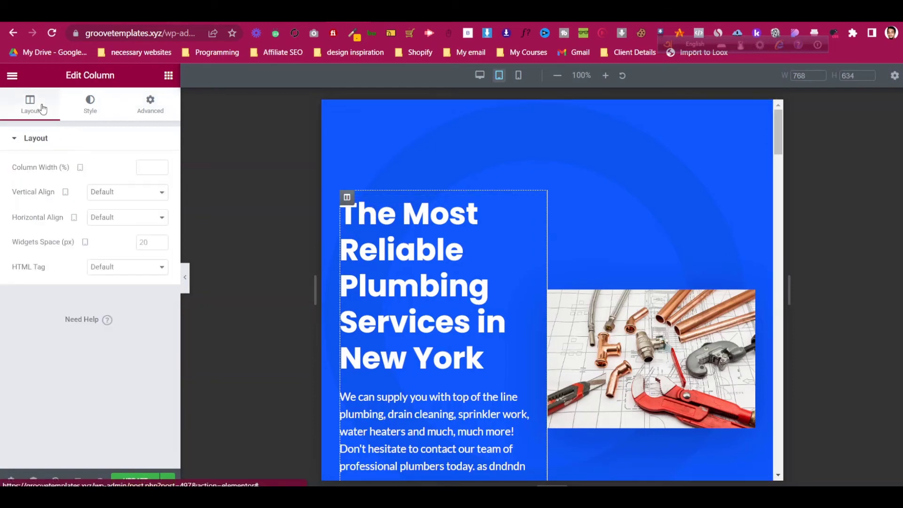
{"action": "left_click", "coordinate": [141, 170]}
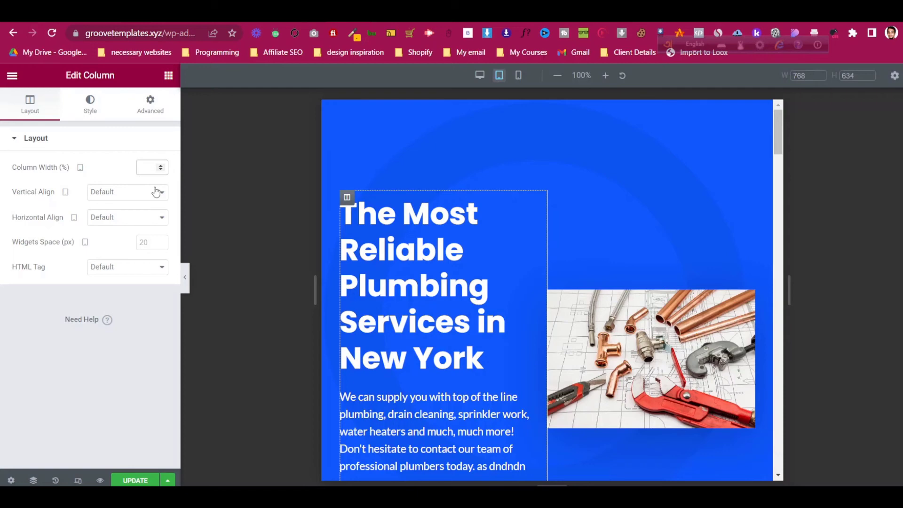
{"action": "type", "text": "100"}
{"action": "scroll", "coordinate": [628, 322], "scroll_direction": "down", "scroll_amount": 4}
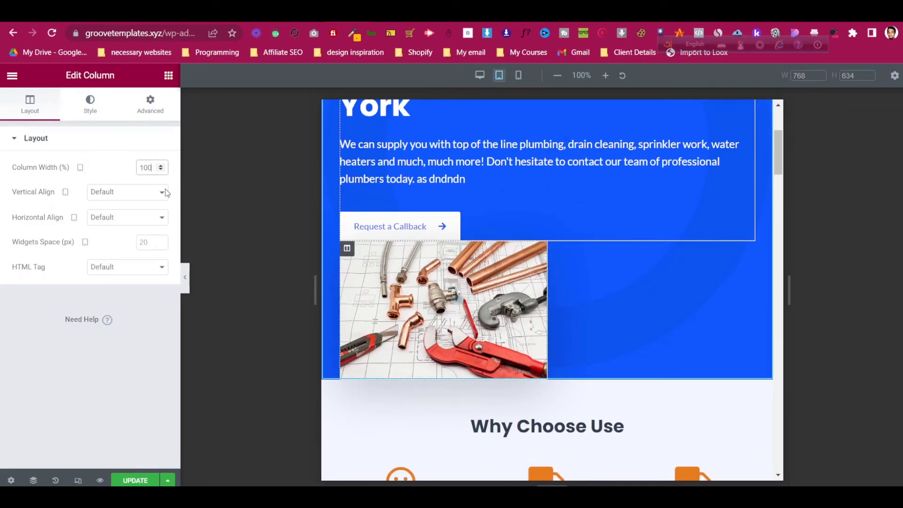
{"action": "key", "text": "BackSpace"}
{"action": "key", "text": "BackSpace"}
{"action": "key", "text": "BackSpace"}
{"action": "type", "text": "100"}
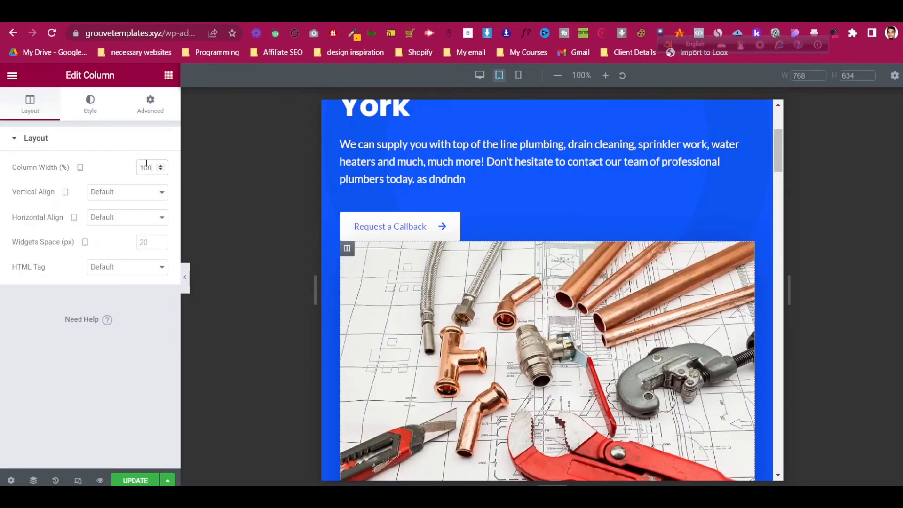
- Give the plumbing image a 30 top margin
{"action": "left_click", "coordinate": [746, 248]}
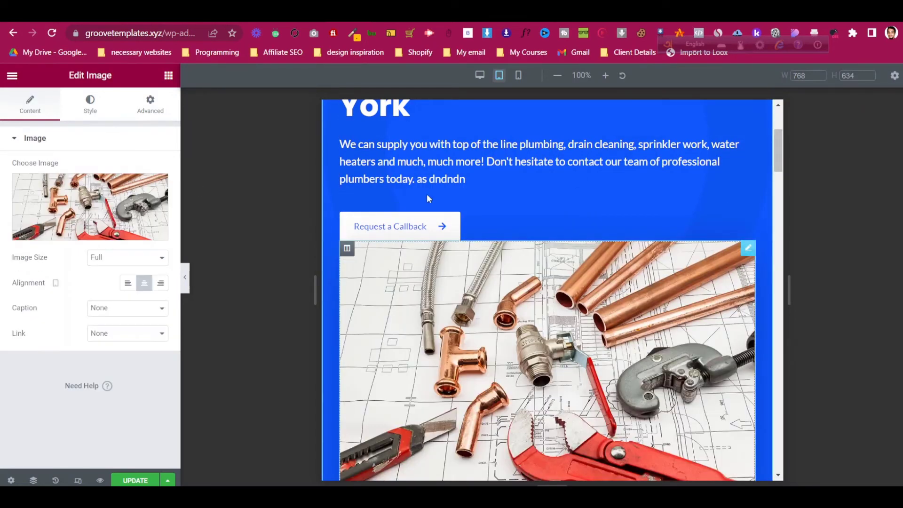
{"action": "left_click", "coordinate": [142, 113]}
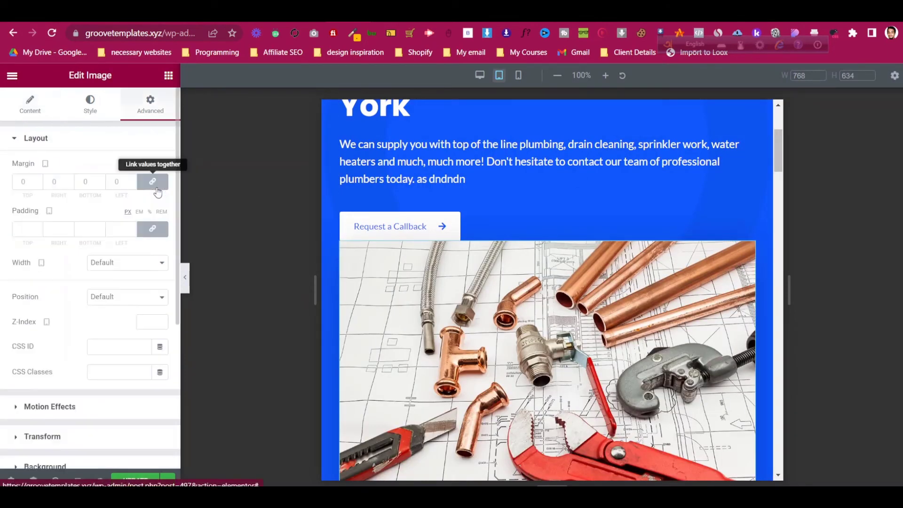
{"action": "left_click", "coordinate": [27, 184]}
{"action": "type", "text": "30"}
{"action": "scroll", "coordinate": [410, 240], "scroll_direction": "down", "scroll_amount": 4}
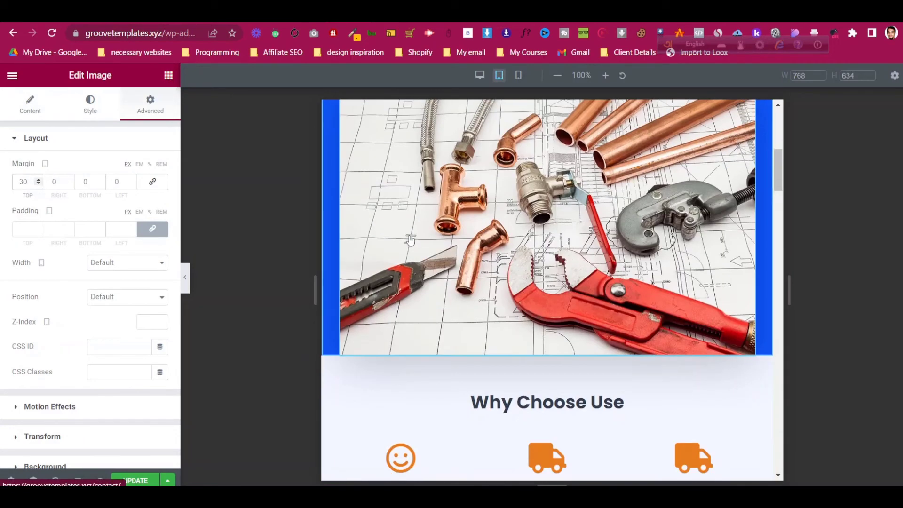
{"action": "scroll", "coordinate": [410, 240], "scroll_direction": "up", "scroll_amount": 6}
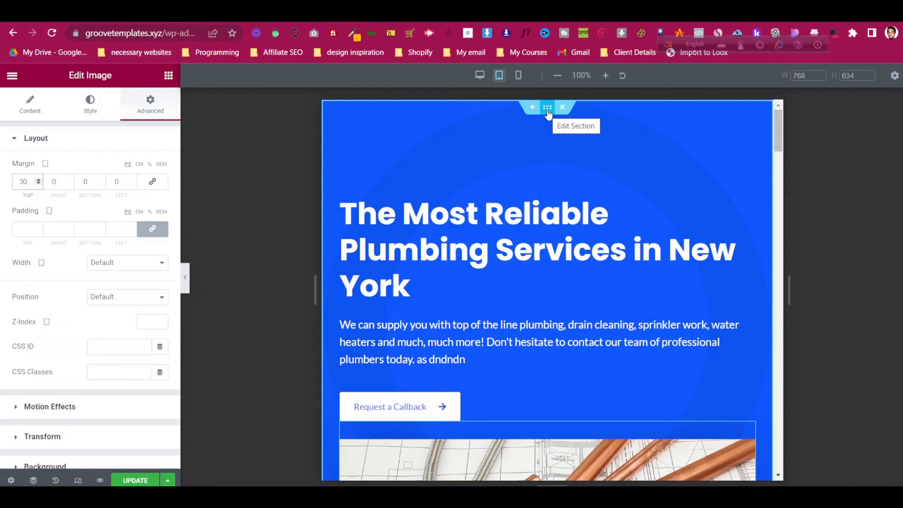
- Set the hero section's padding to 50 top with right and left 0
{"action": "left_click", "coordinate": [547, 108]}
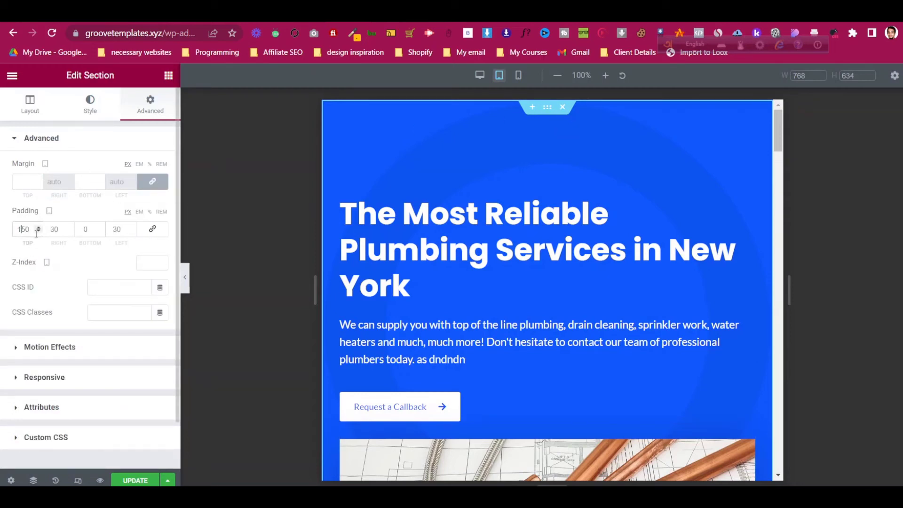
{"action": "key", "text": "BackSpace"}
{"action": "left_click", "coordinate": [54, 229]}
{"action": "key", "text": "BackSpace"}
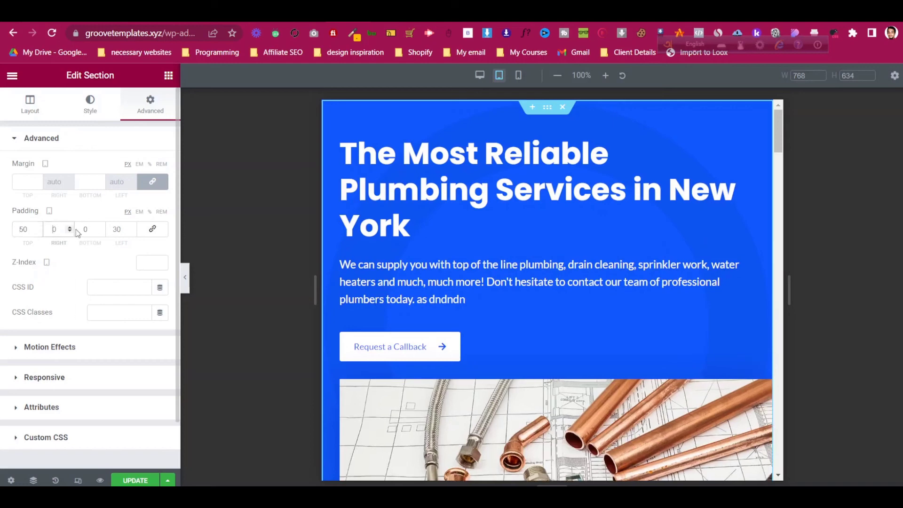
{"action": "left_click", "coordinate": [118, 230]}
{"action": "key", "text": "BackSpace"}
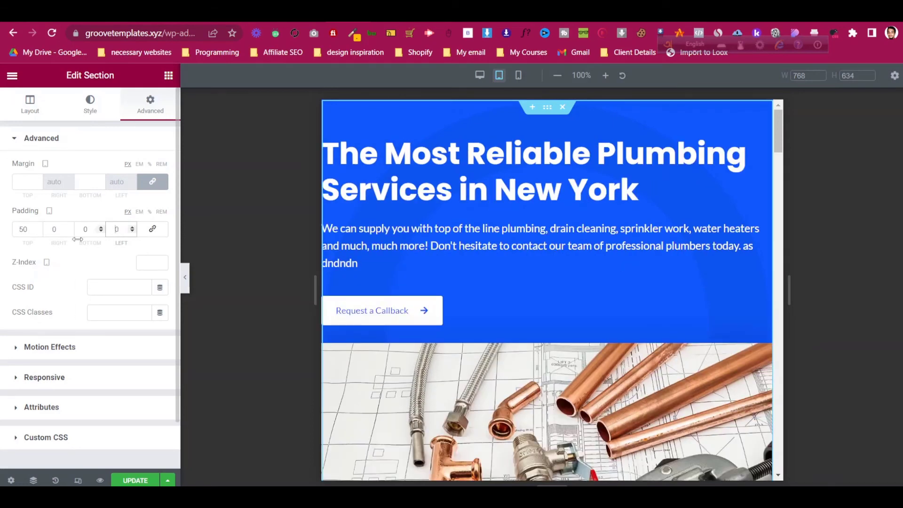
- Give the hero text column 30 right and left padding
{"action": "left_click", "coordinate": [329, 137]}
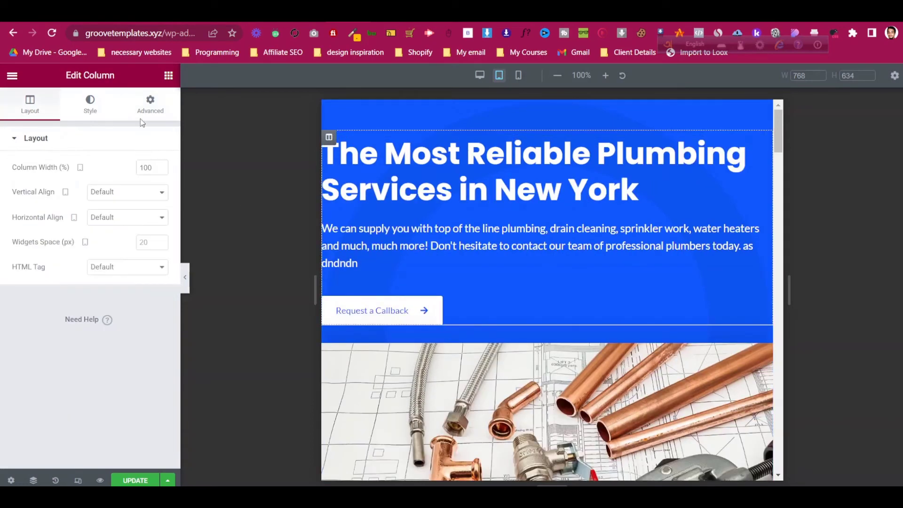
{"action": "left_click", "coordinate": [150, 108]}
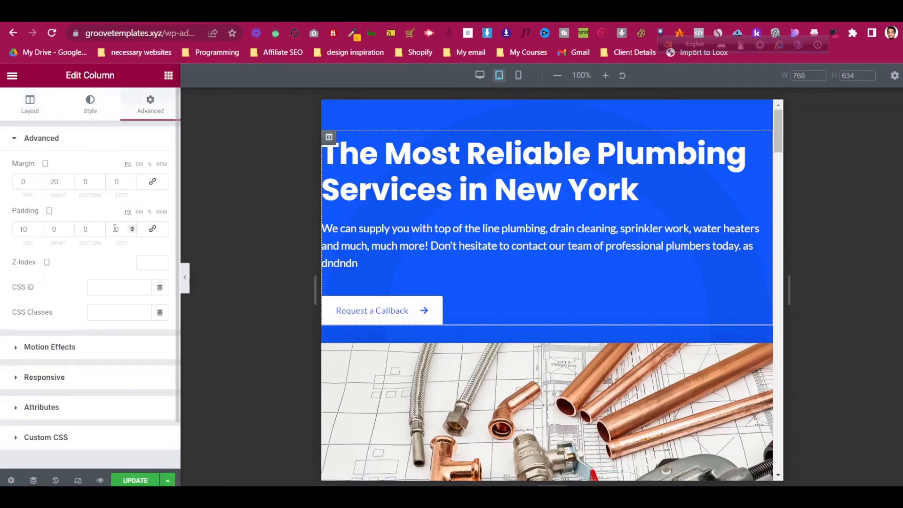
{"action": "left_click", "coordinate": [53, 229]}
{"action": "type", "text": "30"}
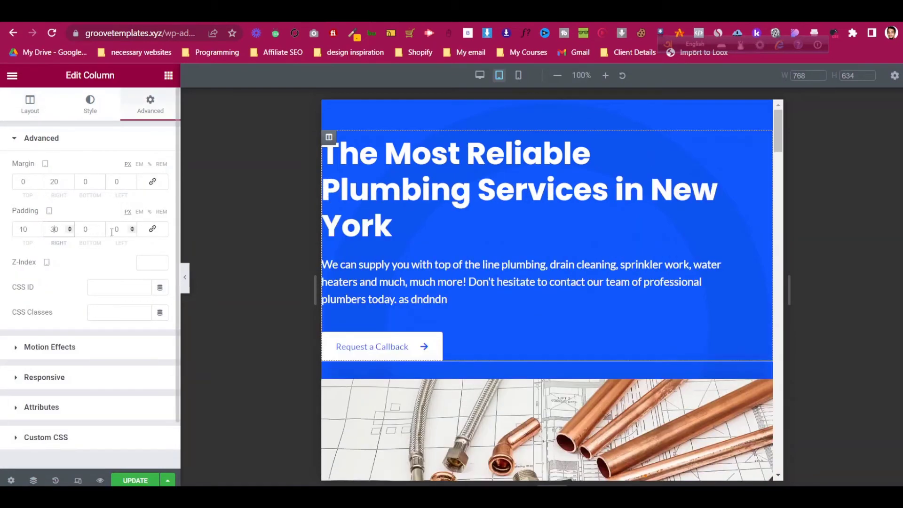
{"action": "left_click", "coordinate": [114, 230]}
{"action": "type", "text": "3"}
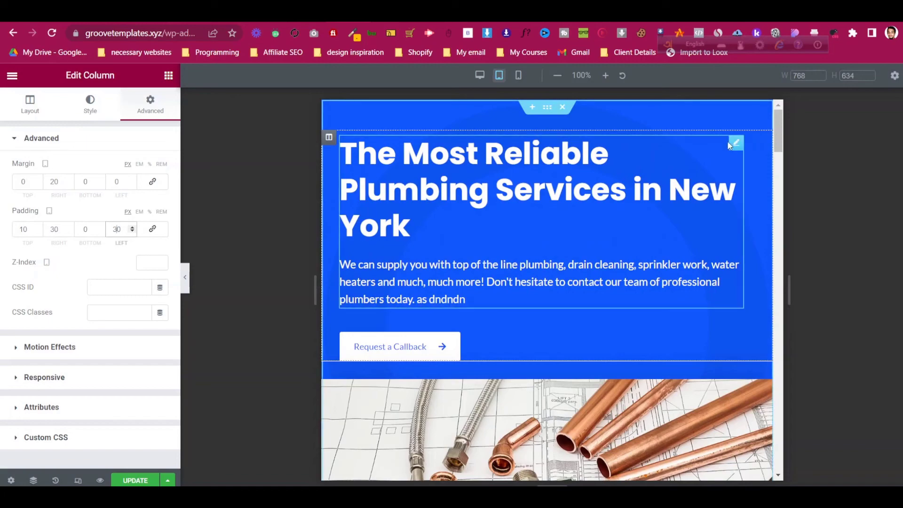
- Scroll up and down through the homepage's tablet preview to review its layout
{"action": "scroll", "coordinate": [470, 226], "scroll_direction": "down", "scroll_amount": 8}
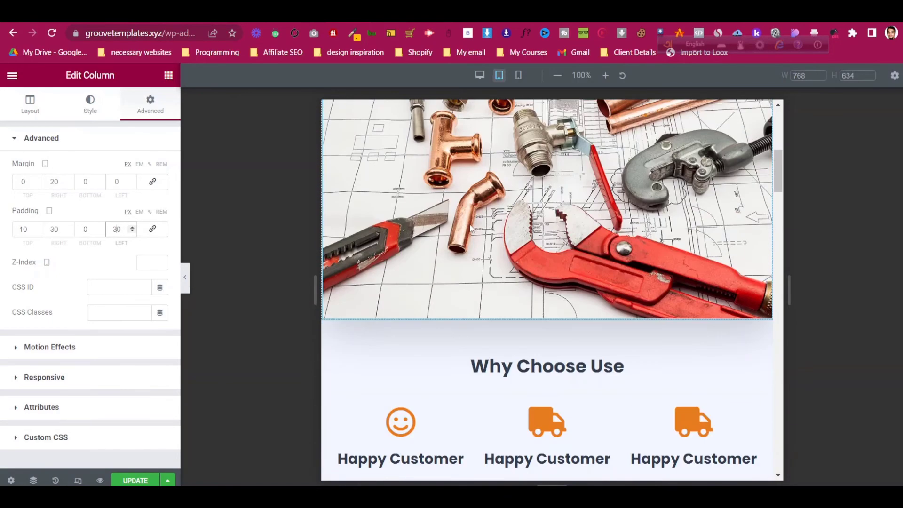
{"action": "scroll", "coordinate": [469, 224], "scroll_direction": "up", "scroll_amount": 8}
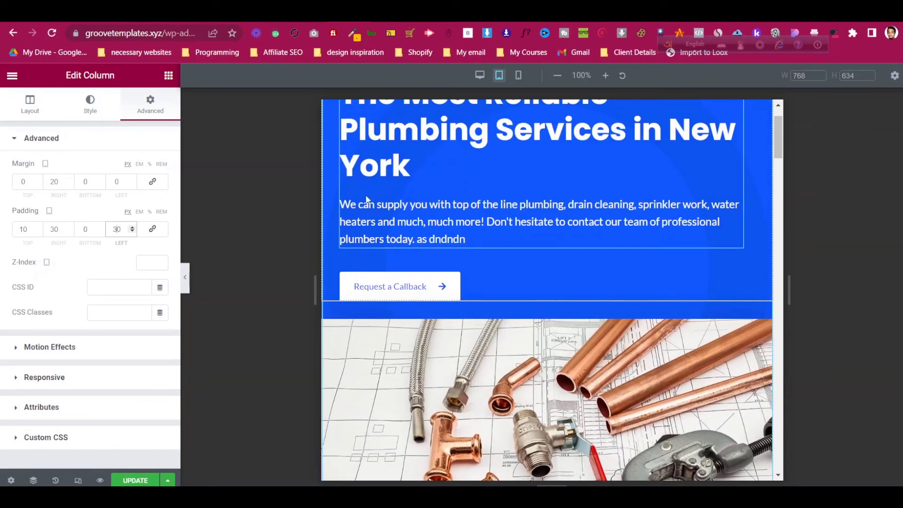
{"action": "scroll", "coordinate": [366, 198], "scroll_direction": "down", "scroll_amount": 3}
{"action": "scroll", "coordinate": [366, 197], "scroll_direction": "down", "scroll_amount": 10}
{"action": "scroll", "coordinate": [358, 213], "scroll_direction": "up", "scroll_amount": 6}
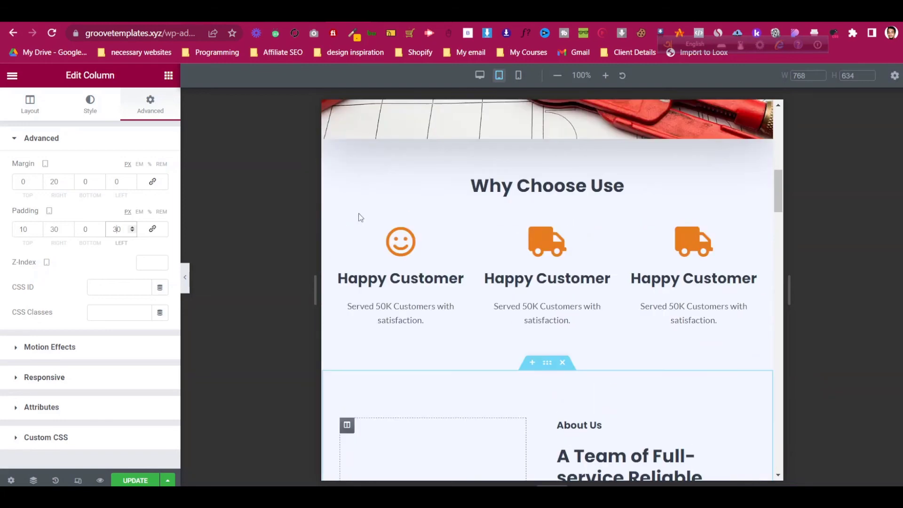
{"action": "scroll", "coordinate": [358, 213], "scroll_direction": "down", "scroll_amount": 4}
{"action": "scroll", "coordinate": [362, 215], "scroll_direction": "down", "scroll_amount": 3}
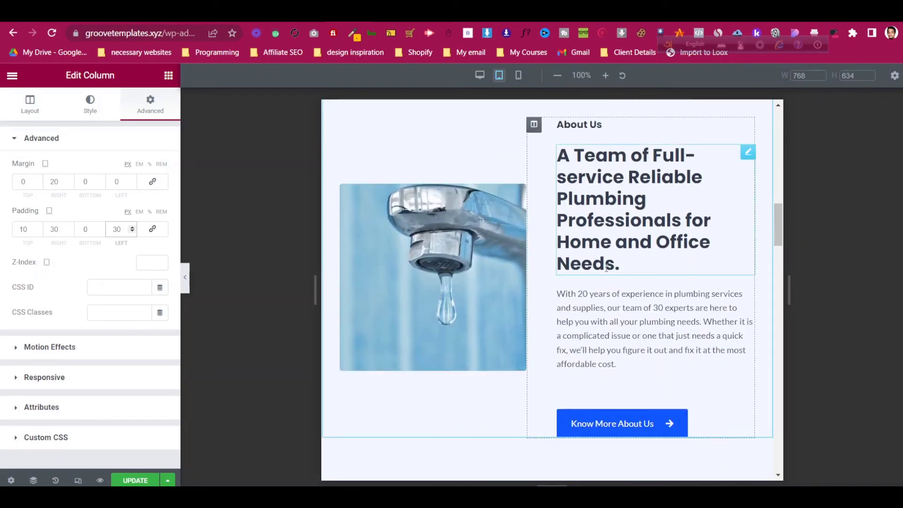
{"action": "scroll", "coordinate": [509, 268], "scroll_direction": "up", "scroll_amount": 7}
{"action": "scroll", "coordinate": [510, 268], "scroll_direction": "down", "scroll_amount": 5}
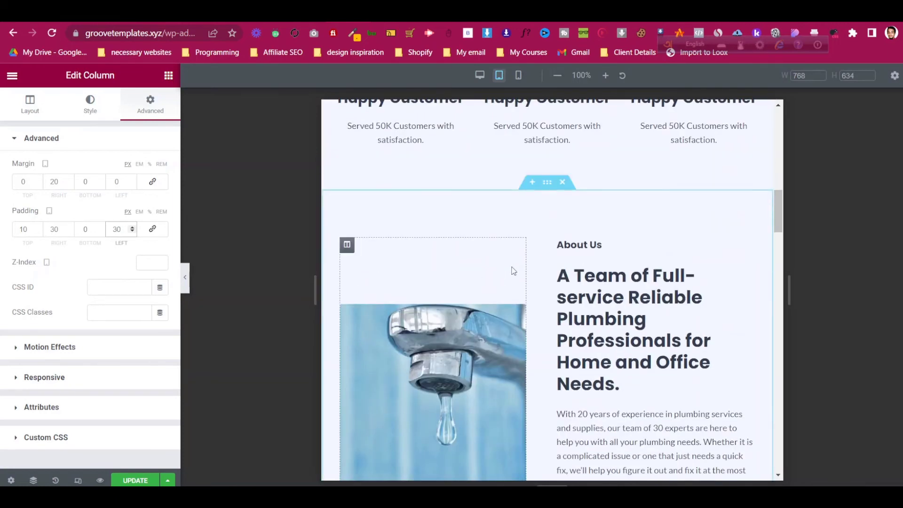
{"action": "scroll", "coordinate": [511, 269], "scroll_direction": "down", "scroll_amount": 10}
{"action": "scroll", "coordinate": [512, 267], "scroll_direction": "up", "scroll_amount": 6}
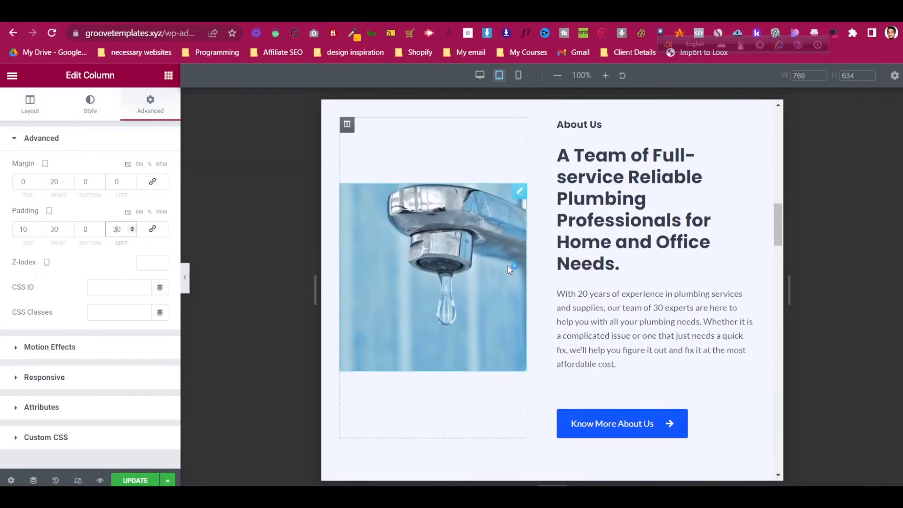
{"action": "scroll", "coordinate": [371, 179], "scroll_direction": "up", "scroll_amount": 1}
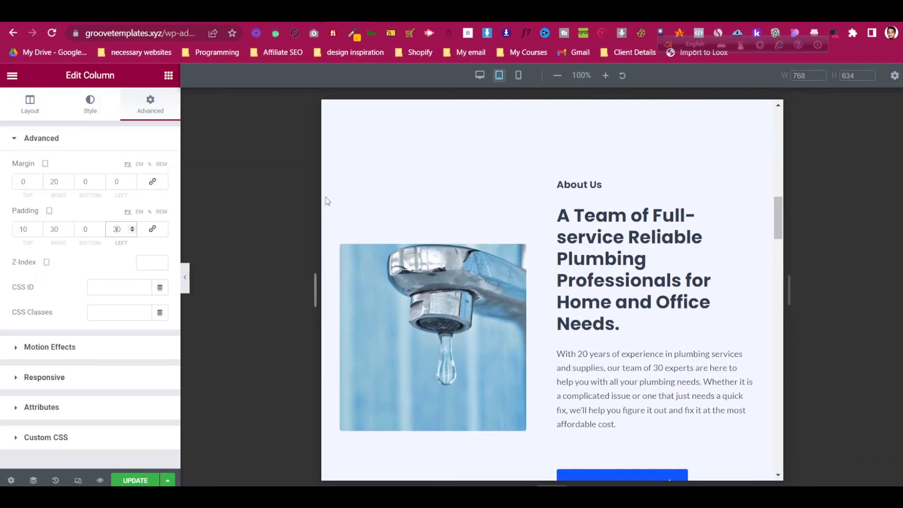
- Check that the About Us image and text columns are at 45% and 55% widths
{"action": "left_click", "coordinate": [349, 187]}
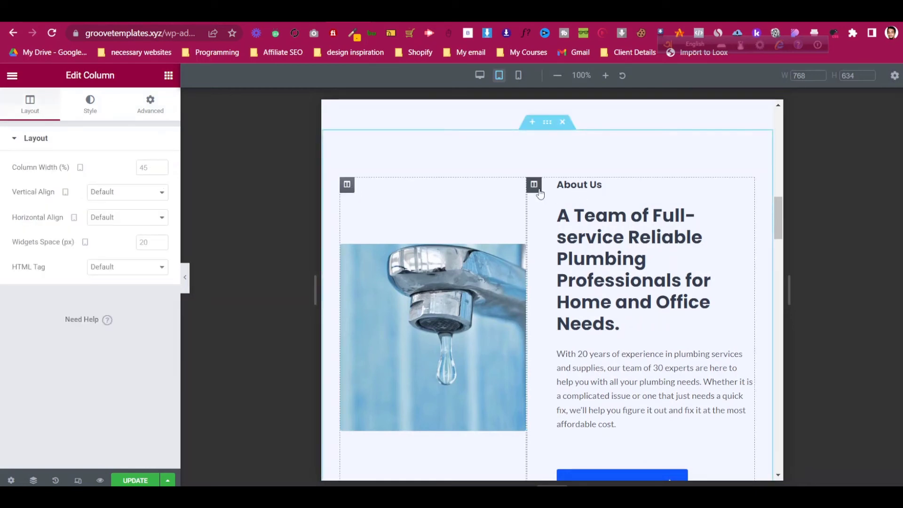
{"action": "left_click", "coordinate": [538, 191]}
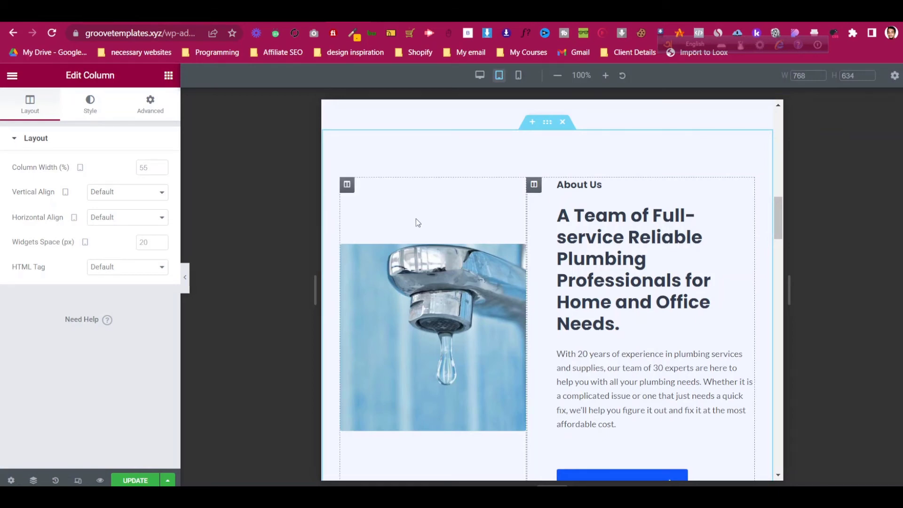
{"action": "scroll", "coordinate": [416, 218], "scroll_direction": "down", "scroll_amount": 9}
{"action": "scroll", "coordinate": [421, 229], "scroll_direction": "down", "scroll_amount": 5}
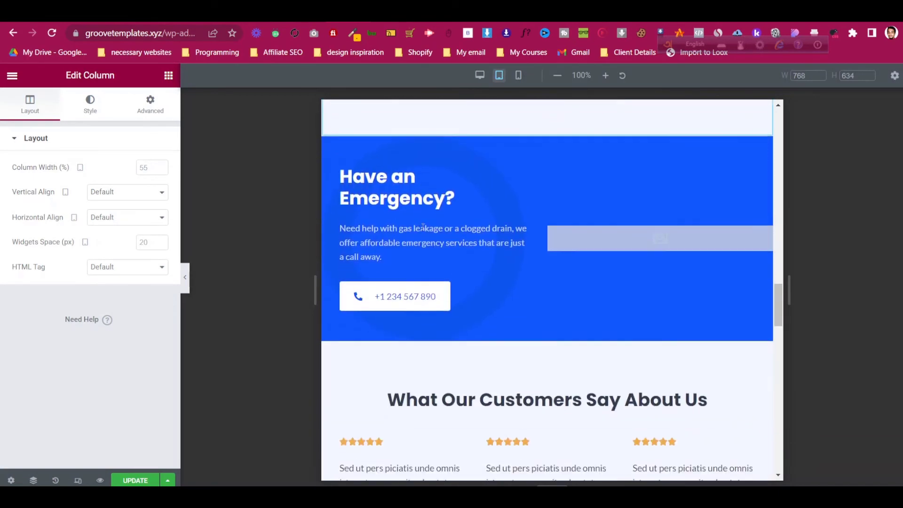
{"action": "scroll", "coordinate": [600, 234], "scroll_direction": "down", "scroll_amount": 12}
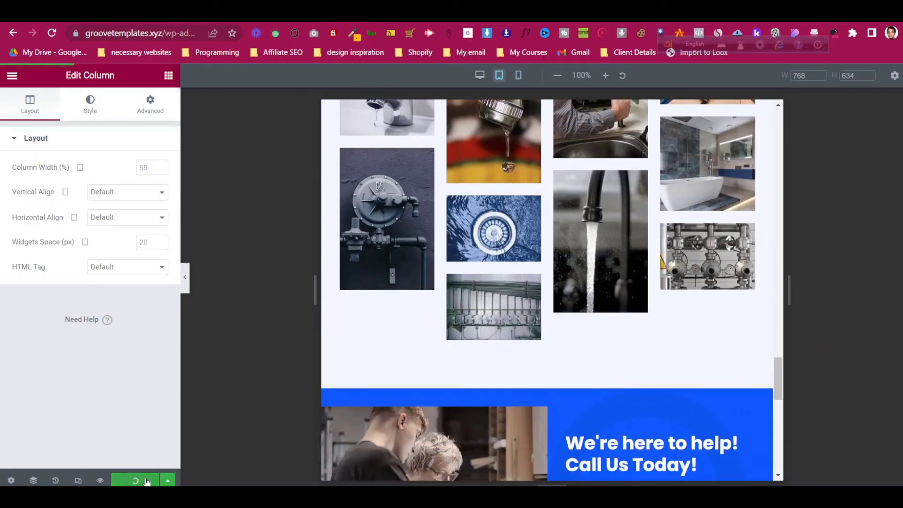
- Switch the Elementor editor preview back to the desktop layout
{"action": "left_click", "coordinate": [480, 76]}
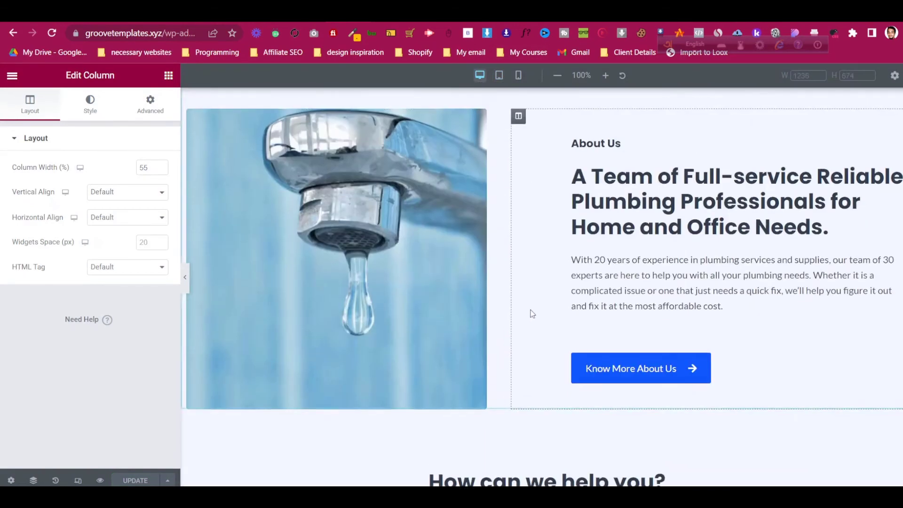
{"action": "scroll", "coordinate": [533, 314], "scroll_direction": "up", "scroll_amount": 12}
{"action": "scroll", "coordinate": [532, 314], "scroll_direction": "down", "scroll_amount": 6}
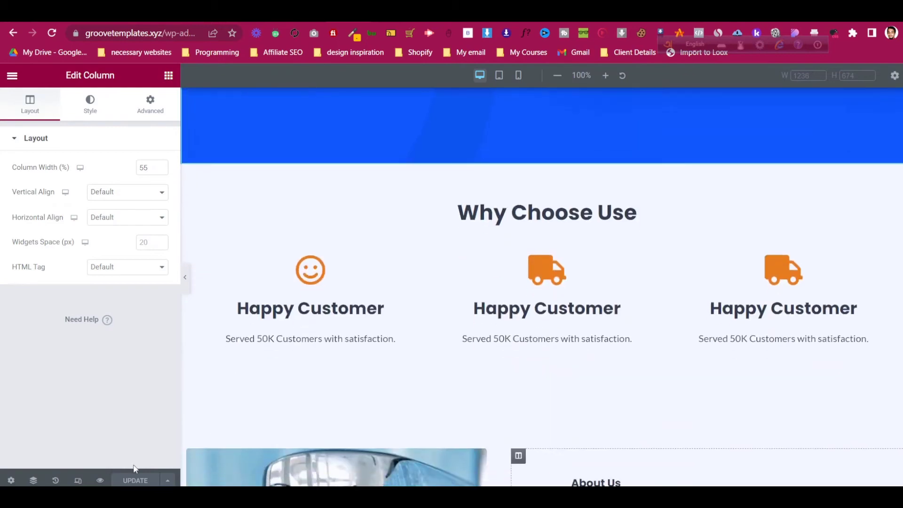
- Open the home page's live preview and scroll from the hero to the call-to-action banner and back
{"action": "left_click", "coordinate": [100, 480]}
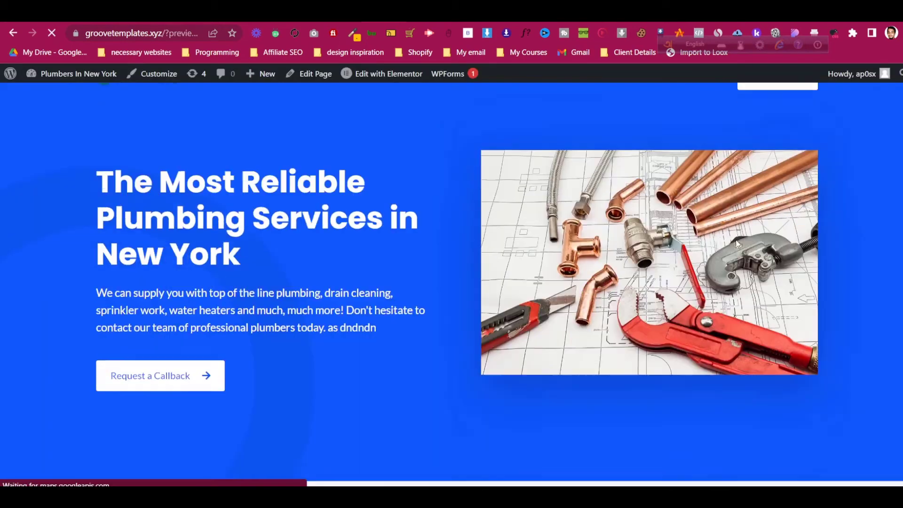
{"action": "scroll", "coordinate": [736, 242], "scroll_direction": "down", "scroll_amount": 8}
{"action": "scroll", "coordinate": [737, 242], "scroll_direction": "up", "scroll_amount": 10}
{"action": "scroll", "coordinate": [736, 242], "scroll_direction": "down", "scroll_amount": 10}
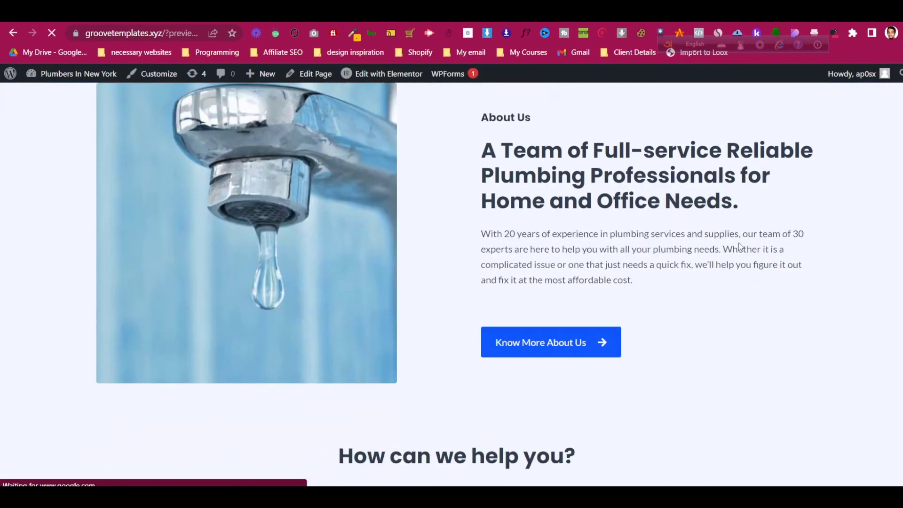
{"action": "scroll", "coordinate": [739, 245], "scroll_direction": "down", "scroll_amount": 15}
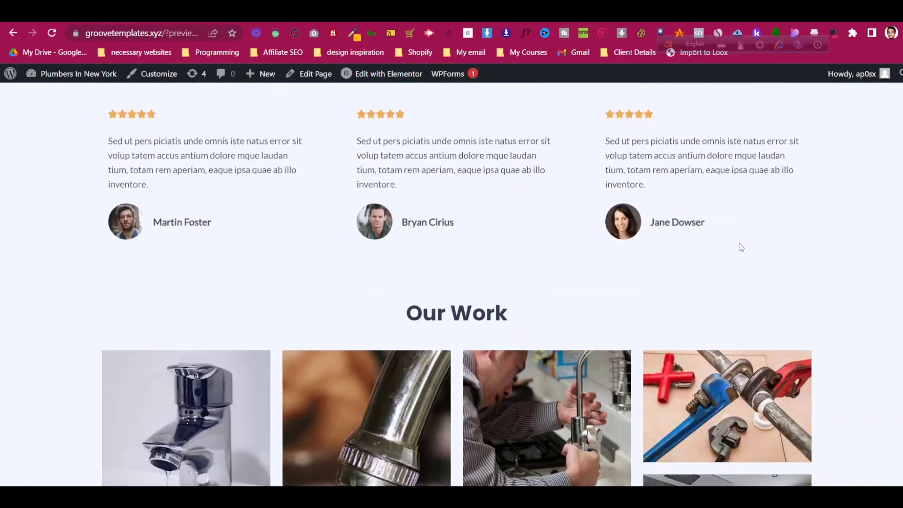
{"action": "scroll", "coordinate": [741, 247], "scroll_direction": "down", "scroll_amount": 12}
{"action": "scroll", "coordinate": [751, 245], "scroll_direction": "up", "scroll_amount": 5}
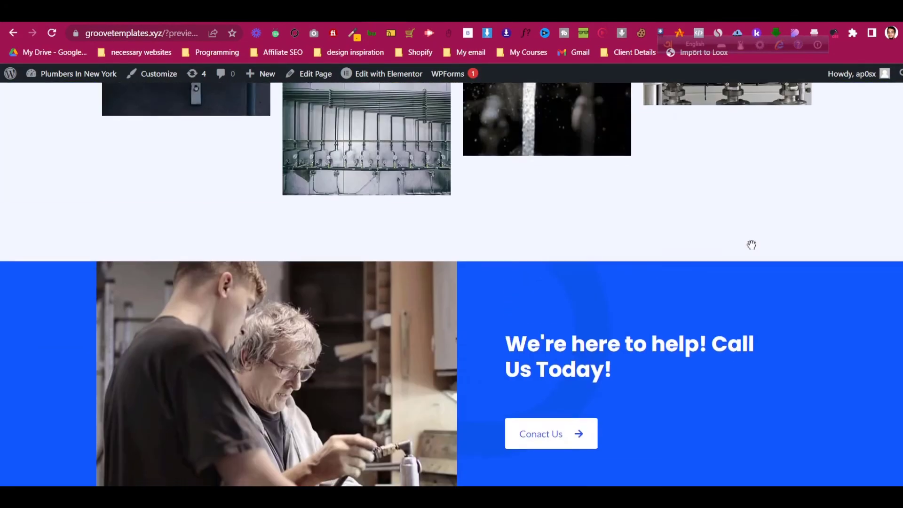
{"action": "scroll", "coordinate": [751, 245], "scroll_direction": "up", "scroll_amount": 20}
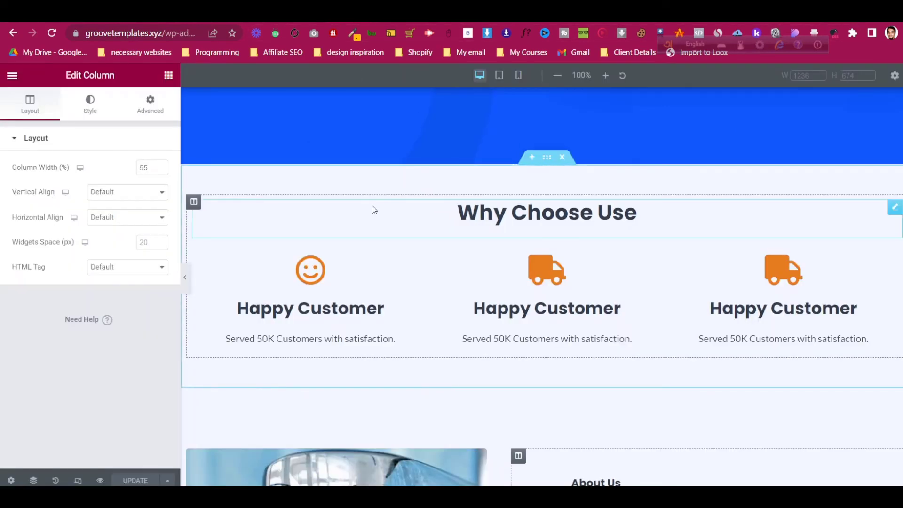
{"action": "scroll", "coordinate": [373, 207], "scroll_direction": "up", "scroll_amount": 4}
{"action": "scroll", "coordinate": [373, 207], "scroll_direction": "up", "scroll_amount": 3}
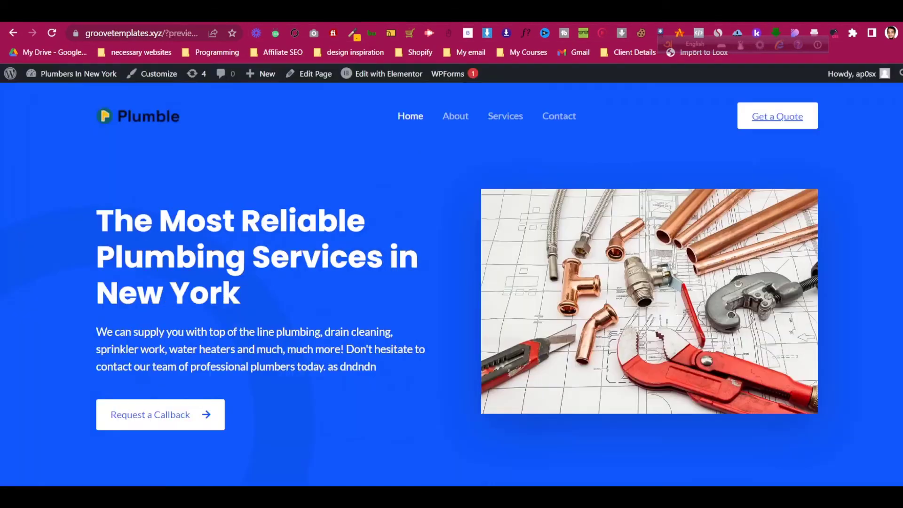
- In a narrowed browser window, toggle the hamburger menu, then maximize and return to Elementor
{"action": "key", "text": "super+Down"}
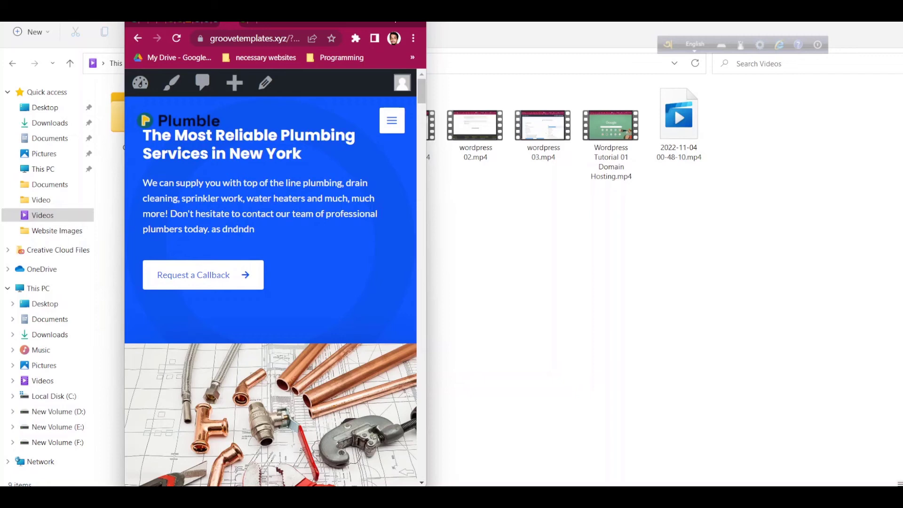
{"action": "left_click", "coordinate": [392, 120]}
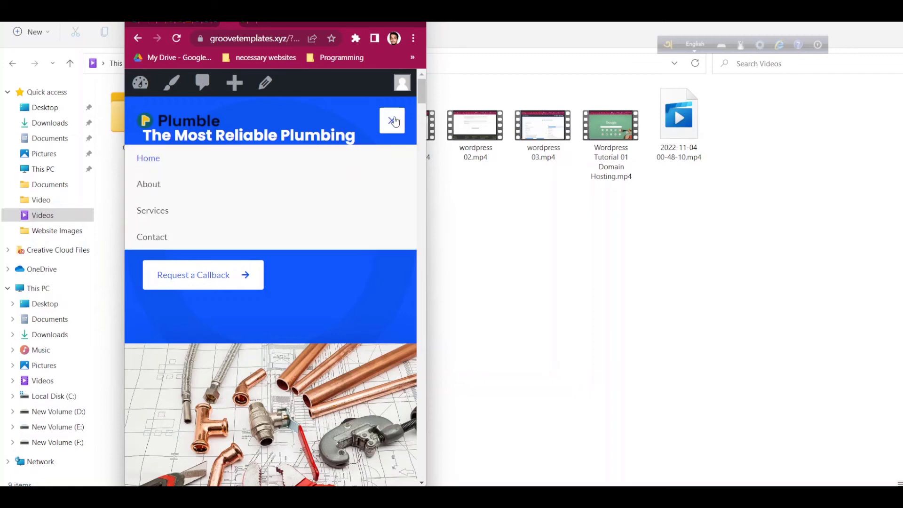
{"action": "left_click", "coordinate": [393, 121]}
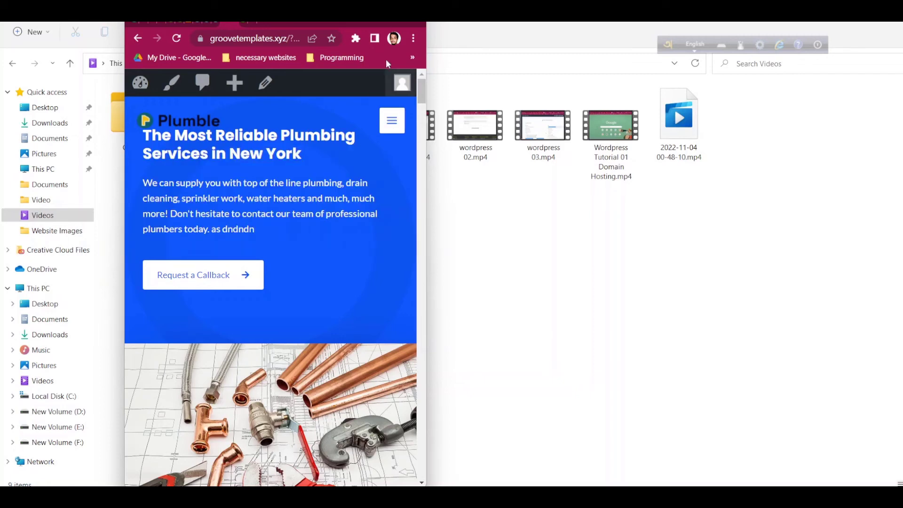
{"action": "left_click", "coordinate": [389, 17]}
{"action": "left_click", "coordinate": [399, 17]}
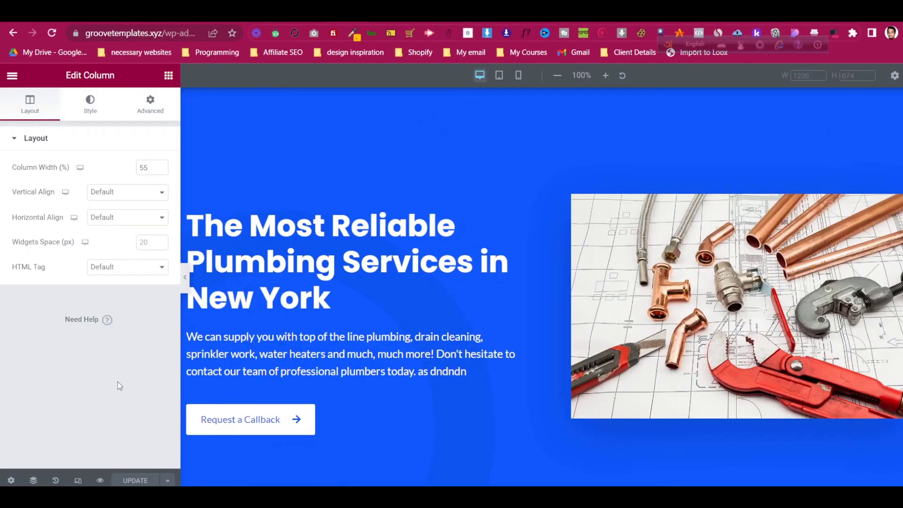
- Switch the Elementor preview to mobile width
{"action": "left_click", "coordinate": [78, 480]}
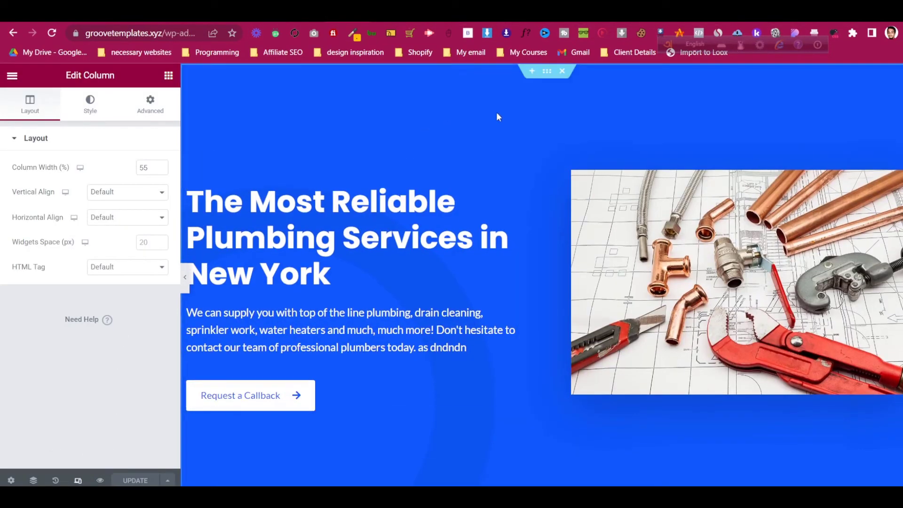
{"action": "left_click", "coordinate": [78, 480]}
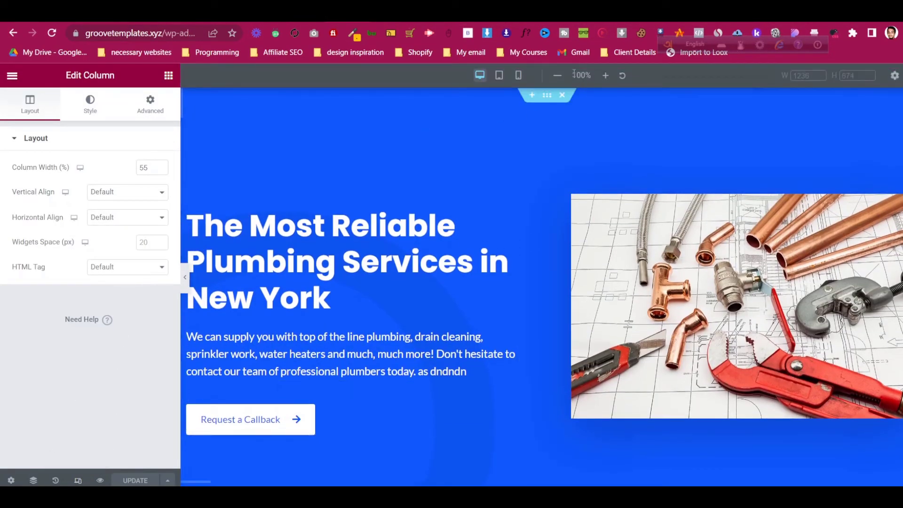
{"action": "left_click", "coordinate": [518, 75]}
{"action": "scroll", "coordinate": [531, 186], "scroll_direction": "down", "scroll_amount": 10}
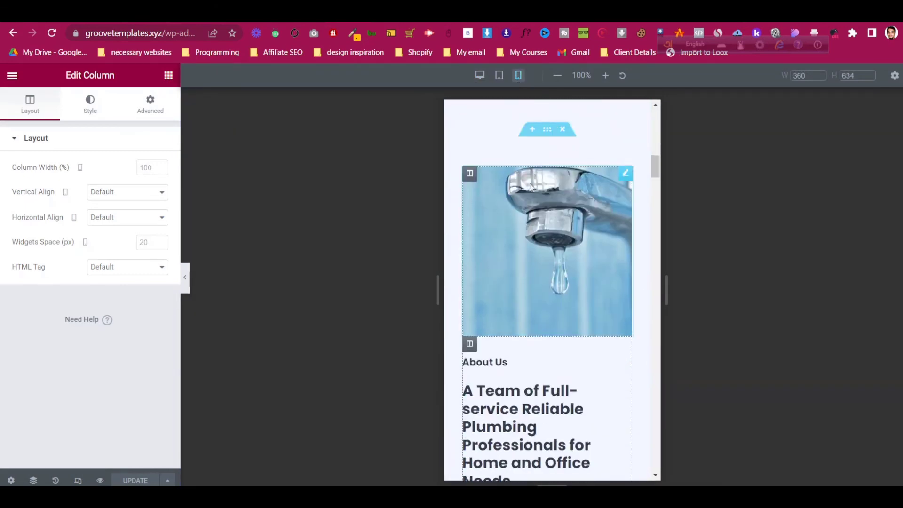
{"action": "scroll", "coordinate": [530, 187], "scroll_direction": "up", "scroll_amount": 10}
- Raise the hero section's mobile top padding from 50 to 90 px
{"action": "left_click", "coordinate": [545, 111]}
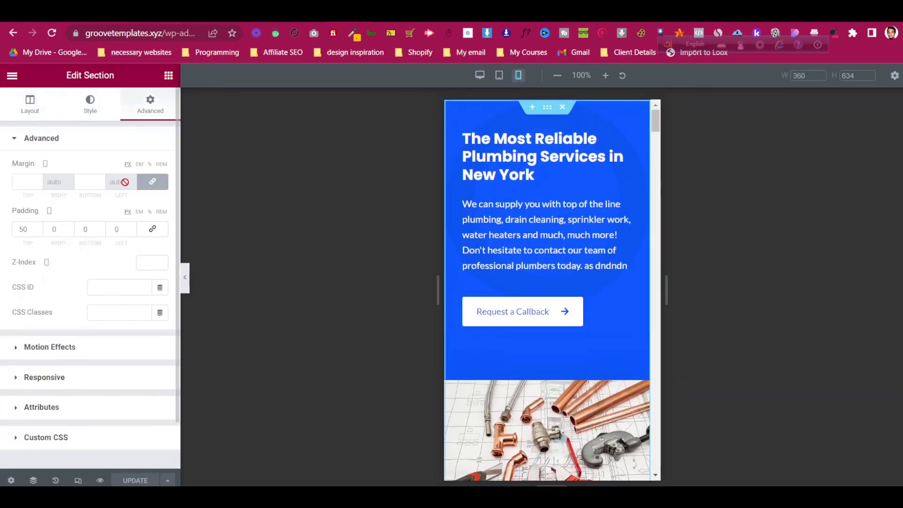
{"action": "key", "text": "Up"}
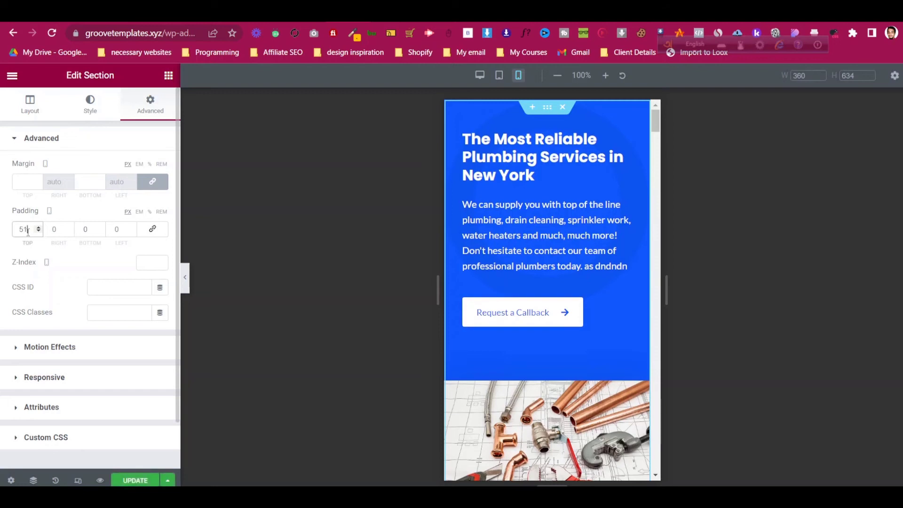
{"action": "key", "text": "Up"}
{"action": "key", "text": "Up"}
{"action": "key", "text": "Up"}
{"action": "key", "text": "Up"}
{"action": "key", "text": "Up"}
{"action": "key", "text": "Up"}
{"action": "key", "text": "Up"}
{"action": "key", "text": "Up"}
{"action": "key", "text": "Up"}
{"action": "key", "text": "Up"}
{"action": "key", "text": "Up"}
{"action": "key", "text": "Up"}
{"action": "key", "text": "Up"}
{"action": "key", "text": "Up"}
{"action": "key", "text": "Up"}
{"action": "key", "text": "Up"}
{"action": "key", "text": "Up"}
{"action": "key", "text": "Up"}
{"action": "key", "text": "Up"}
{"action": "key", "text": "Up"}
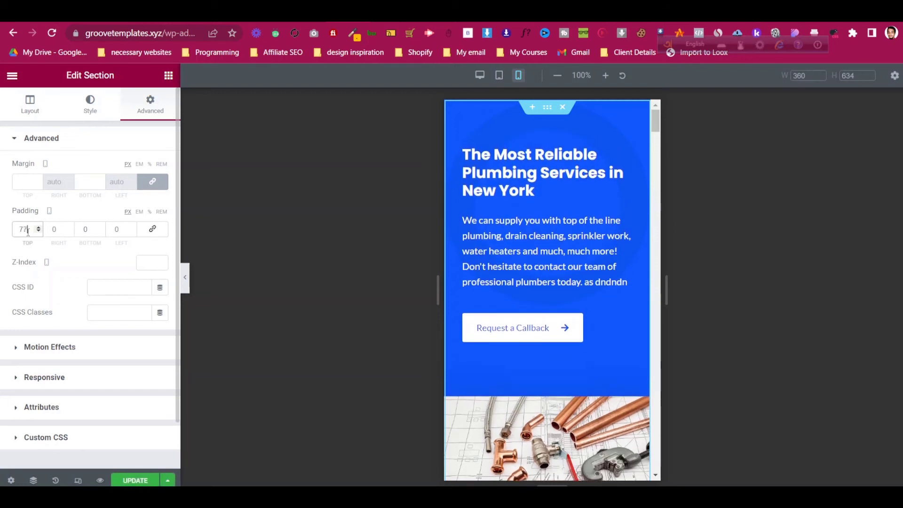
{"action": "key", "text": "Up"}
{"action": "key", "text": "Up"}
{"action": "key", "text": "Up"}
{"action": "key", "text": "Up"}
{"action": "key", "text": "Up"}
{"action": "key", "text": "Up"}
{"action": "key", "text": "Up"}
{"action": "key", "text": "Up"}
{"action": "key", "text": "Up"}
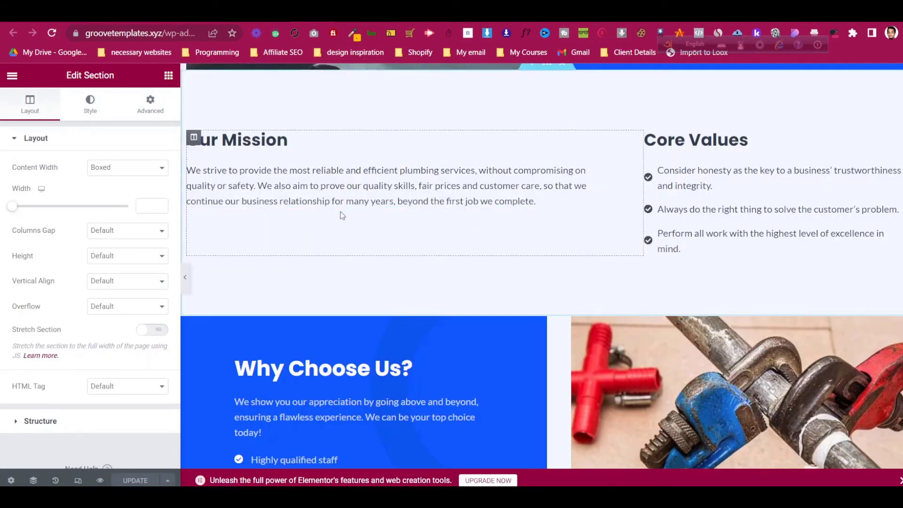
{"action": "scroll", "coordinate": [343, 213], "scroll_direction": "up", "scroll_amount": 15}
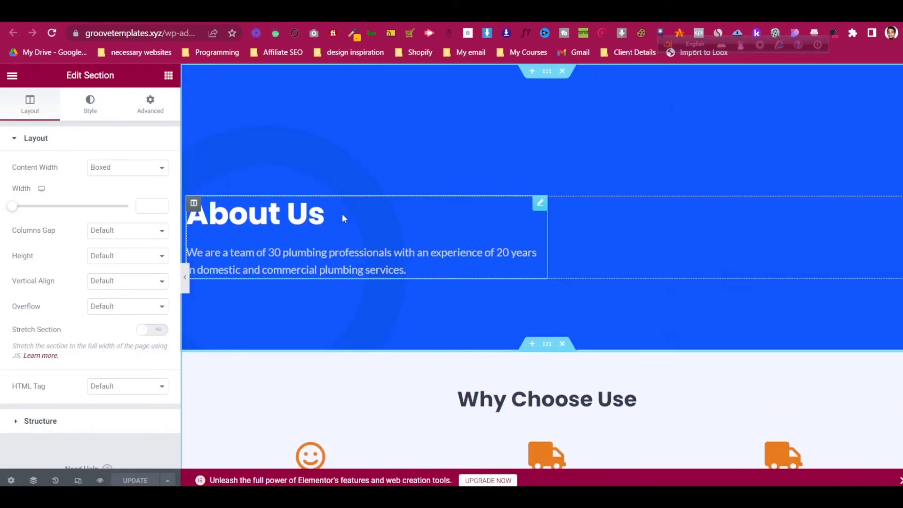
- Try 100 then 10 as the About Us banner's mobile padding, revert to 160/30/50/30, and preview
{"action": "left_click", "coordinate": [79, 480]}
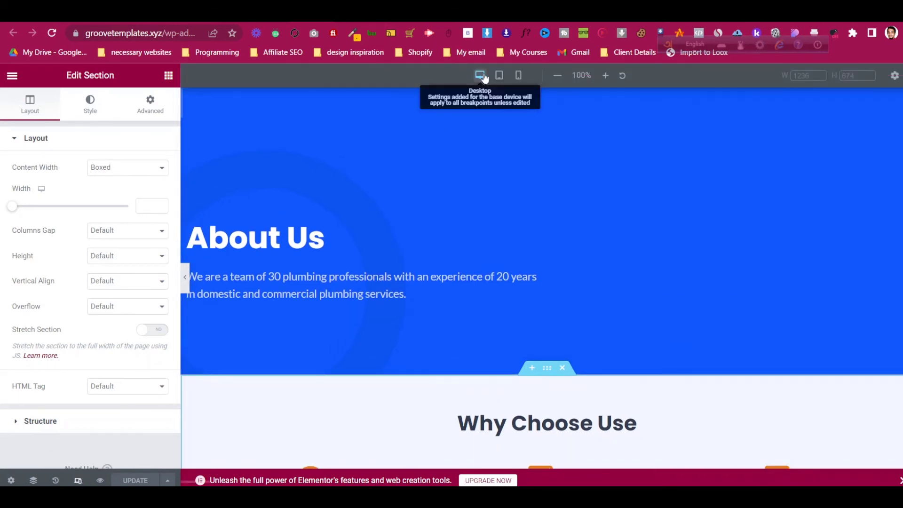
{"action": "left_click", "coordinate": [518, 75]}
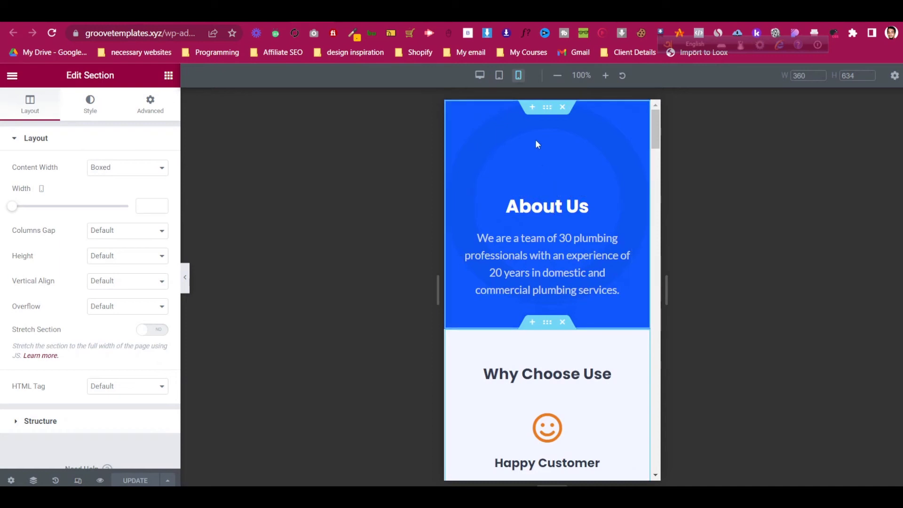
{"action": "left_click", "coordinate": [546, 109]}
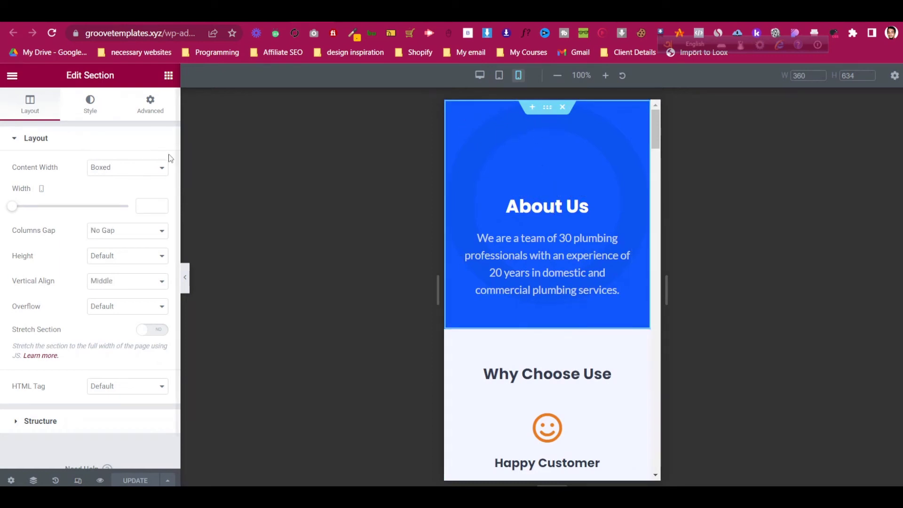
{"action": "left_click", "coordinate": [150, 104]}
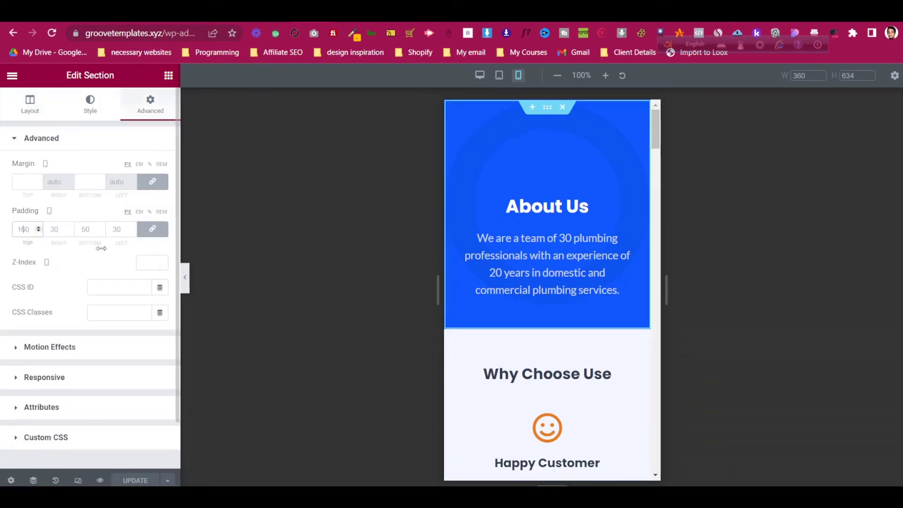
{"action": "type", "text": "100"}
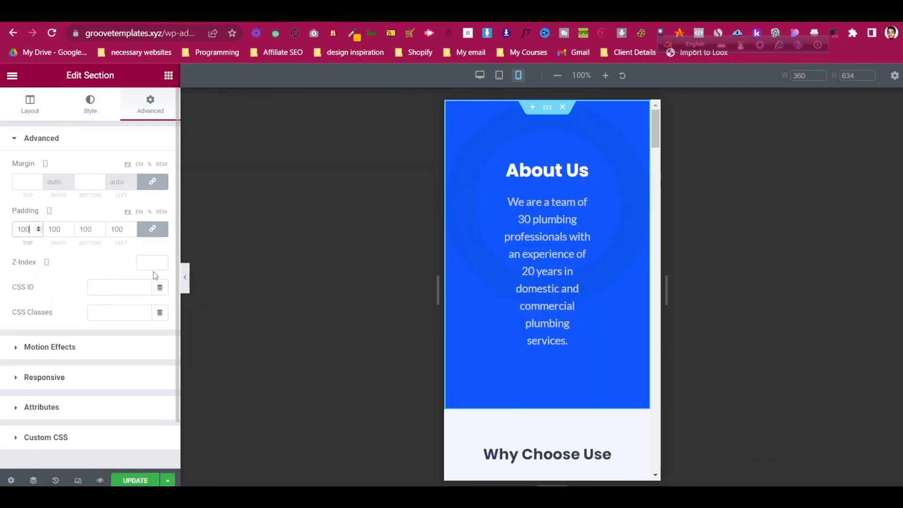
{"action": "key", "text": "BackSpace"}
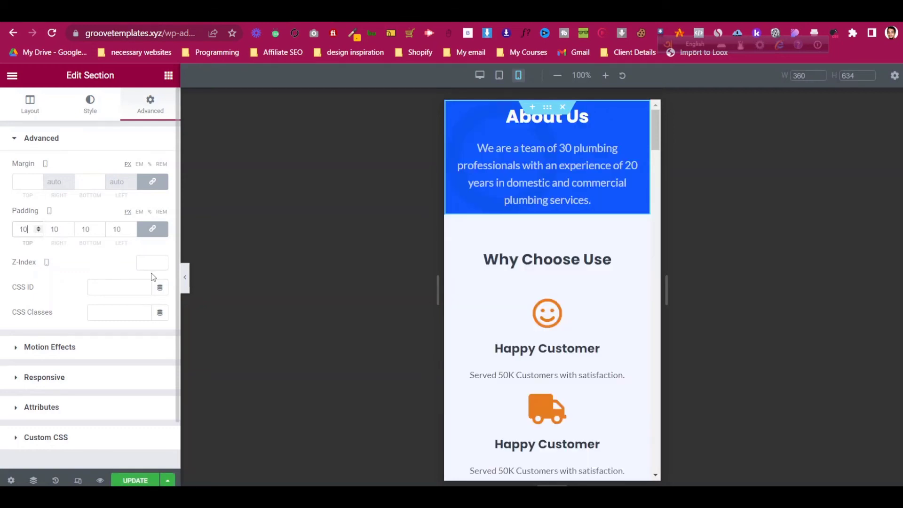
{"action": "key", "text": "BackSpace"}
{"action": "key", "text": "BackSpace"}
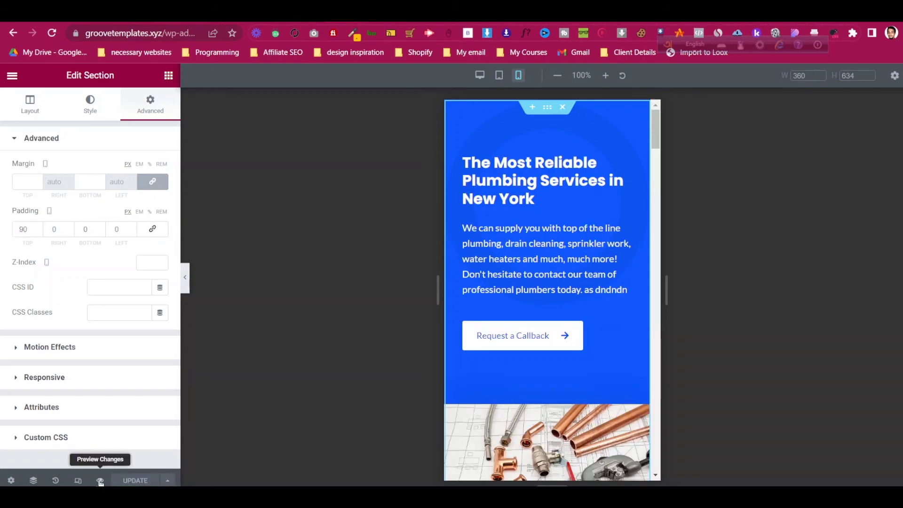
{"action": "left_click", "coordinate": [100, 481]}
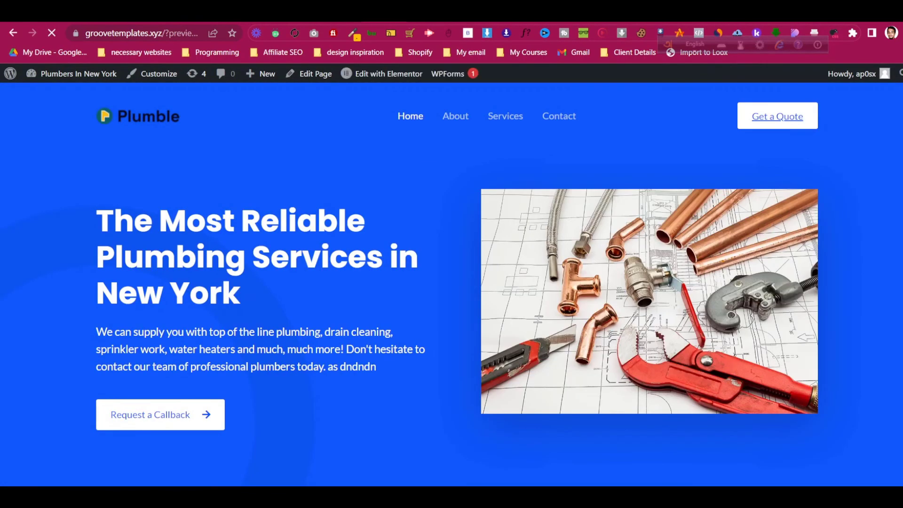
- Test the mobile navigation menu in a narrowed browser window, then restore it to full size
{"action": "left_click", "coordinate": [887, 11]}
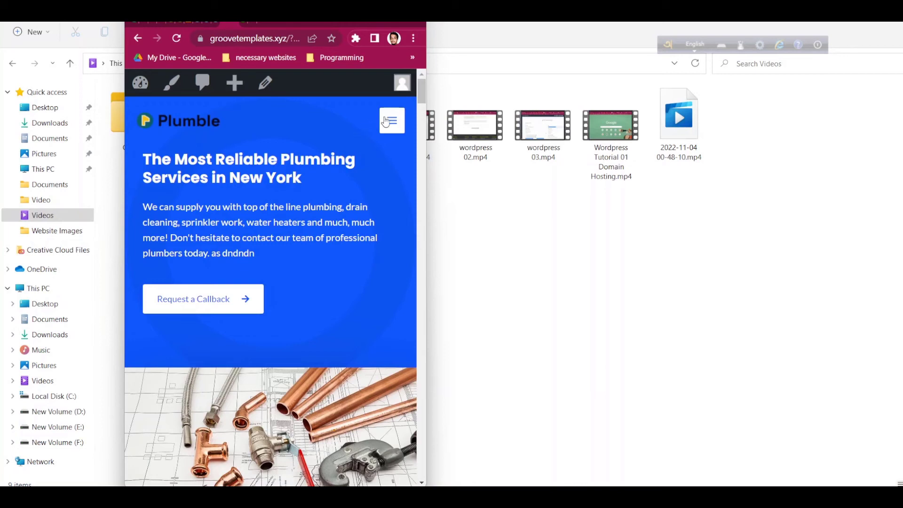
{"action": "left_click", "coordinate": [386, 122]}
{"action": "left_click", "coordinate": [386, 122]}
{"action": "left_click", "coordinate": [386, 122]}
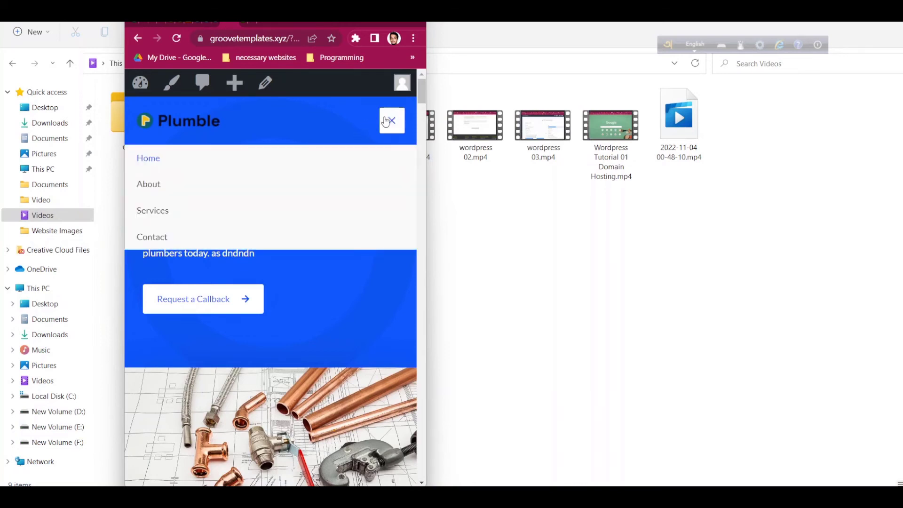
{"action": "left_click", "coordinate": [385, 122]}
{"action": "left_click", "coordinate": [386, 122]}
{"action": "left_click", "coordinate": [385, 122]}
{"action": "left_click", "coordinate": [386, 122]}
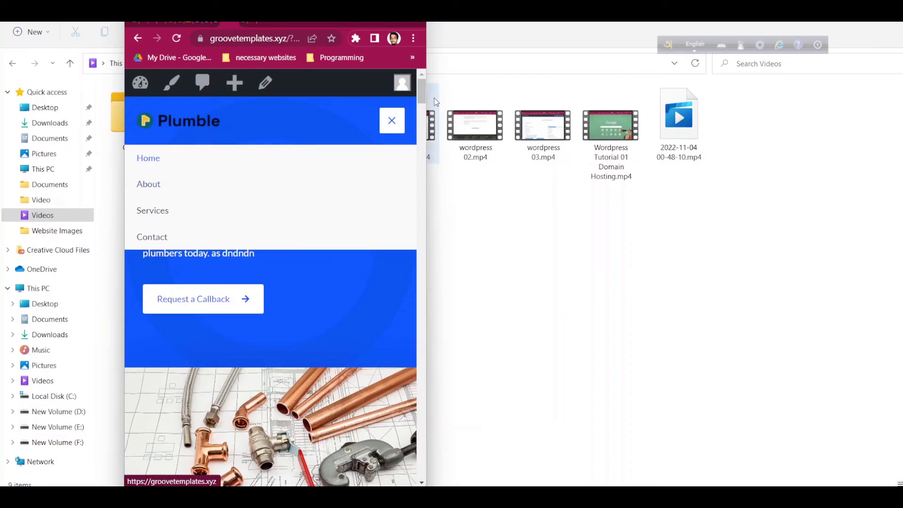
{"action": "left_click", "coordinate": [391, 121]}
{"action": "double_click", "coordinate": [378, 25]}
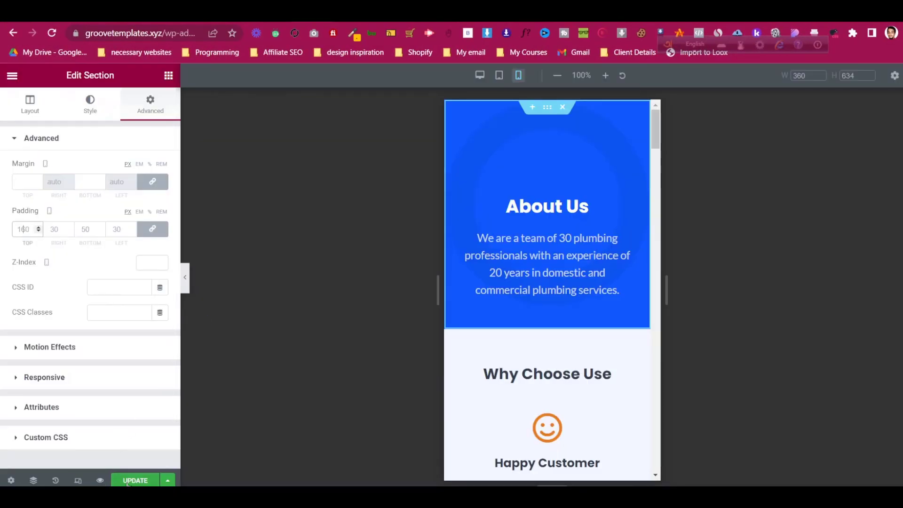
- Save the About page and check its live preview and mobile menu
{"action": "left_click", "coordinate": [119, 479]}
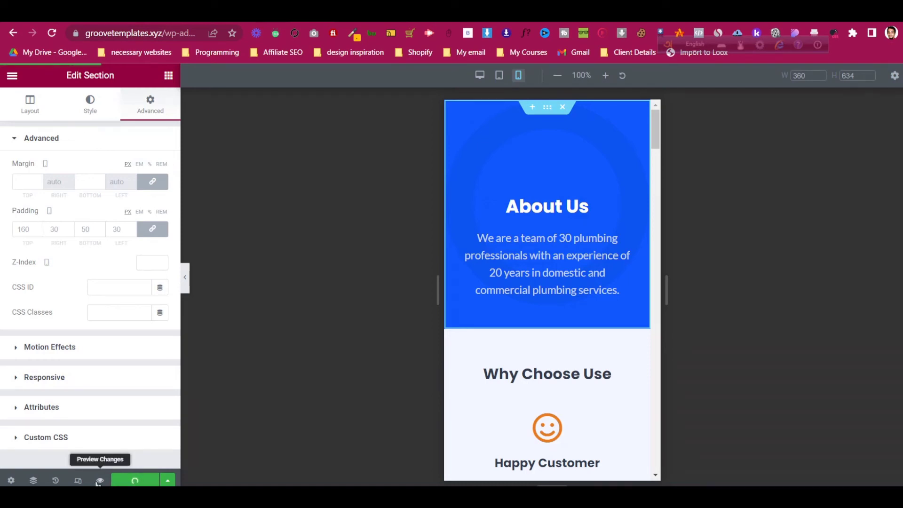
{"action": "left_click", "coordinate": [99, 480]}
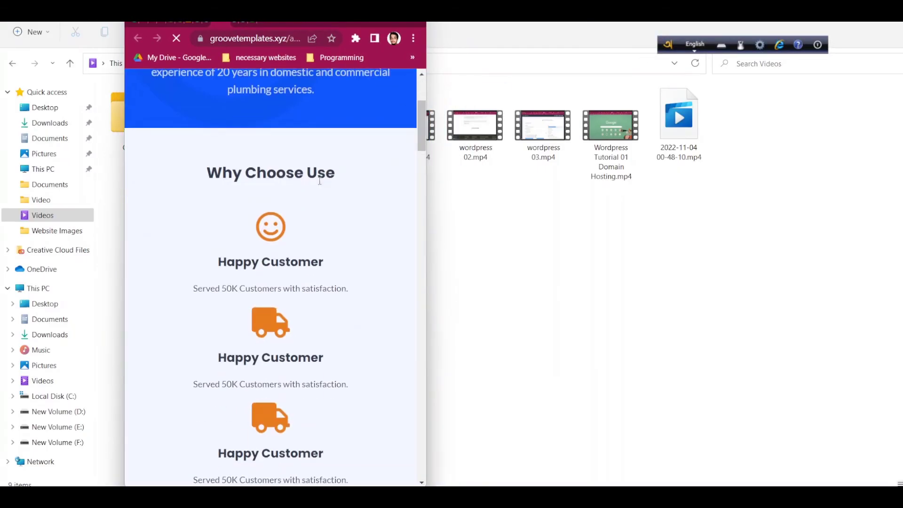
{"action": "left_click", "coordinate": [402, 114]}
{"action": "left_click", "coordinate": [397, 120]}
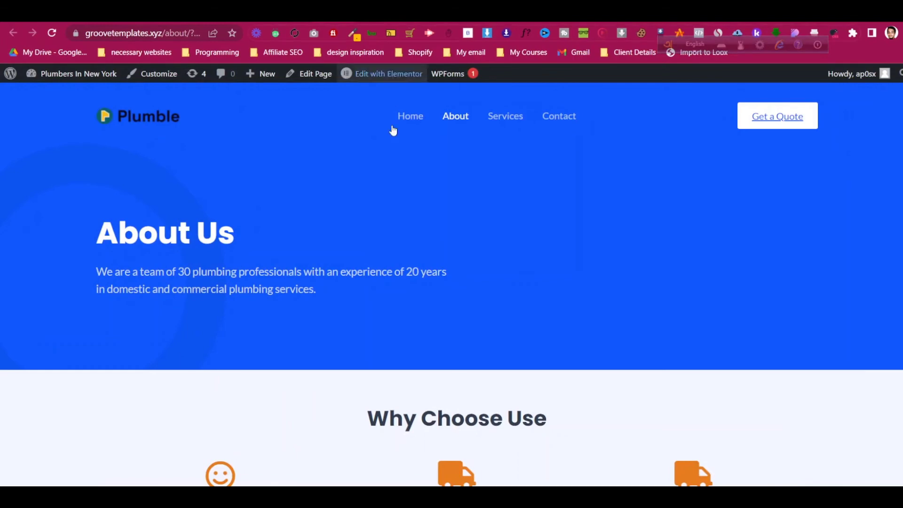
{"action": "scroll", "coordinate": [393, 128], "scroll_direction": "down", "scroll_amount": 8}
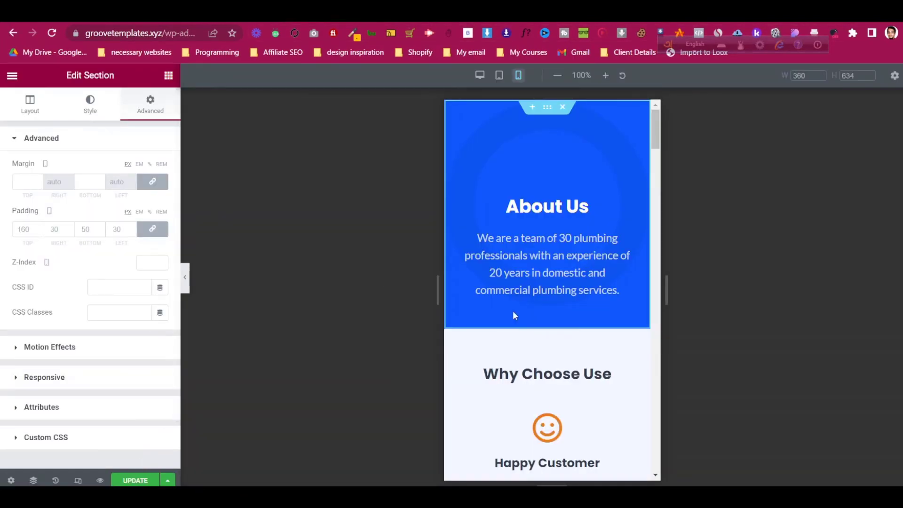
- Scroll the mobile canvas down to the home page's Call Us Today banner and centred Conact Us button
{"action": "scroll", "coordinate": [512, 311], "scroll_direction": "down", "scroll_amount": 15}
{"action": "scroll", "coordinate": [519, 309], "scroll_direction": "up", "scroll_amount": 4}
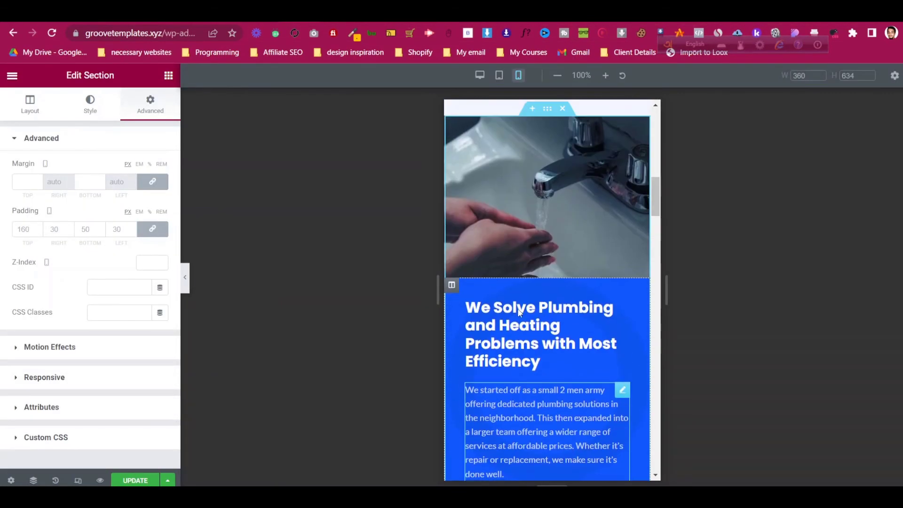
{"action": "scroll", "coordinate": [517, 307], "scroll_direction": "down", "scroll_amount": 3}
{"action": "scroll", "coordinate": [549, 218], "scroll_direction": "down", "scroll_amount": 8}
{"action": "scroll", "coordinate": [550, 218], "scroll_direction": "down", "scroll_amount": 10}
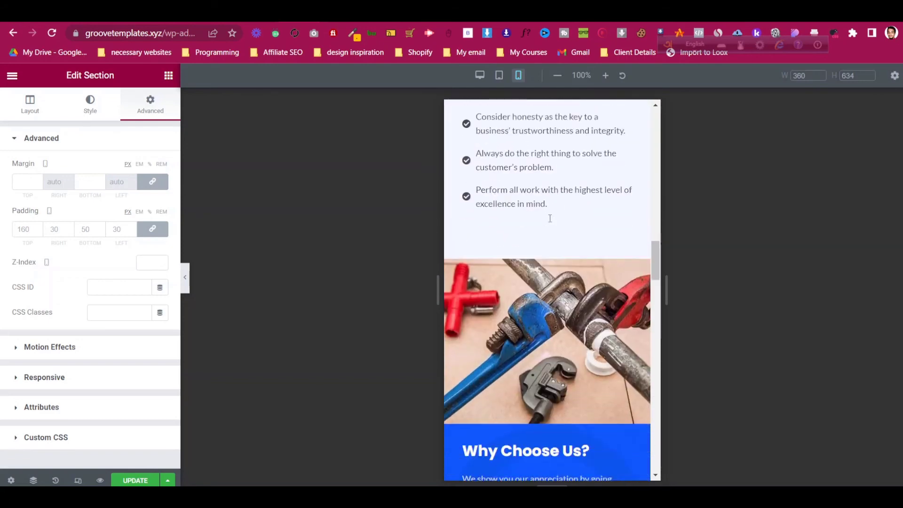
{"action": "scroll", "coordinate": [549, 221], "scroll_direction": "down", "scroll_amount": 15}
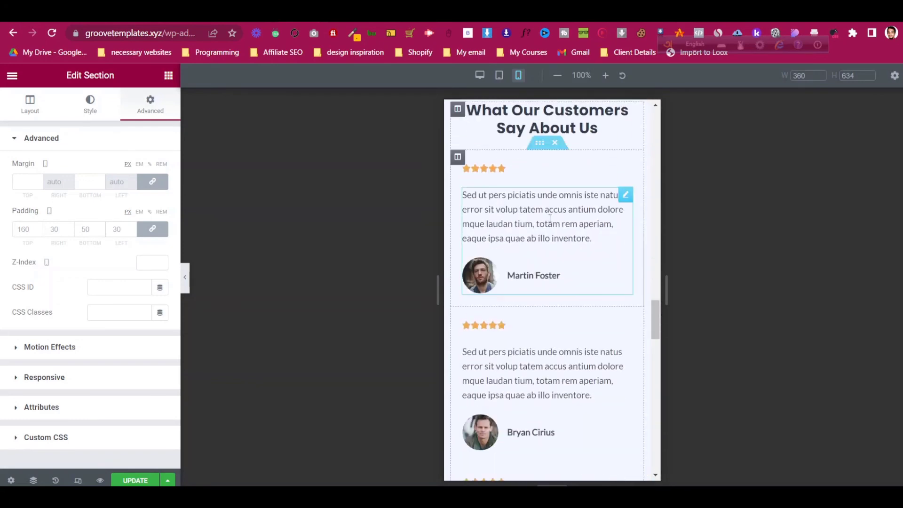
{"action": "scroll", "coordinate": [549, 217], "scroll_direction": "up", "scroll_amount": 2}
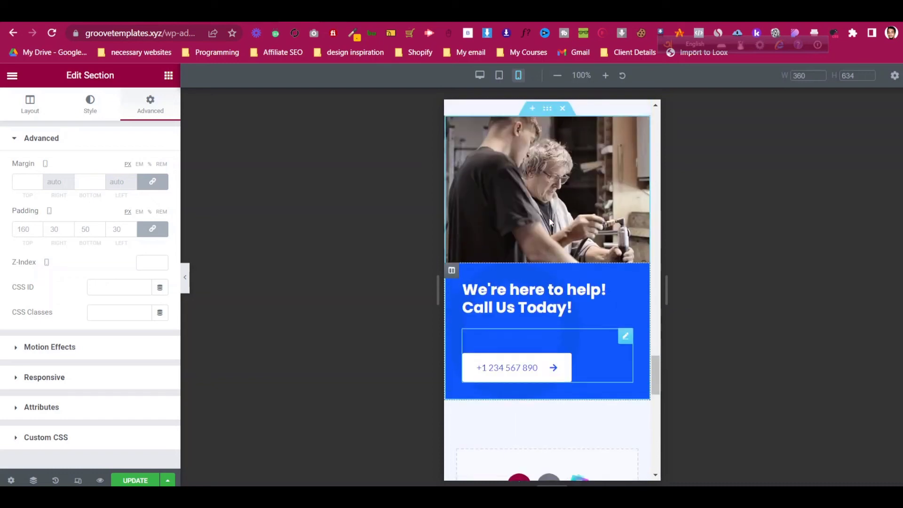
{"action": "scroll", "coordinate": [548, 217], "scroll_direction": "down", "scroll_amount": 2}
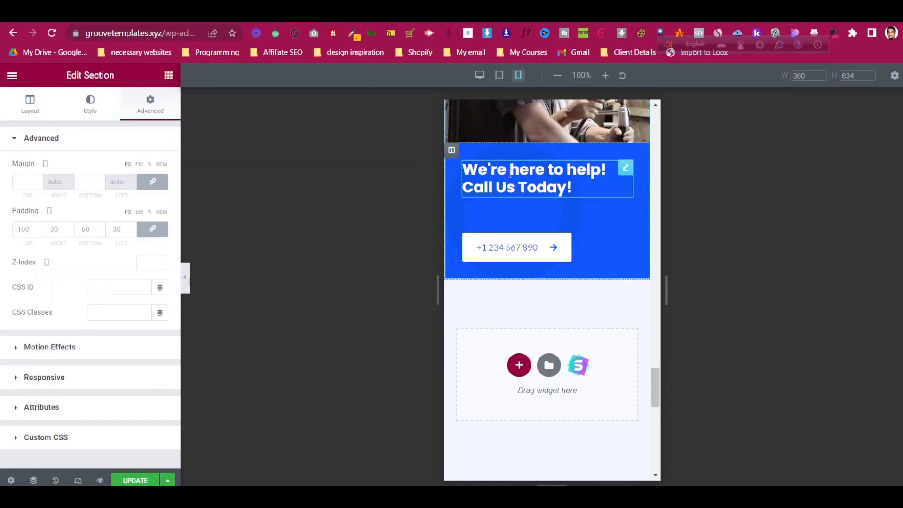
{"action": "scroll", "coordinate": [510, 174], "scroll_direction": "up", "scroll_amount": 1}
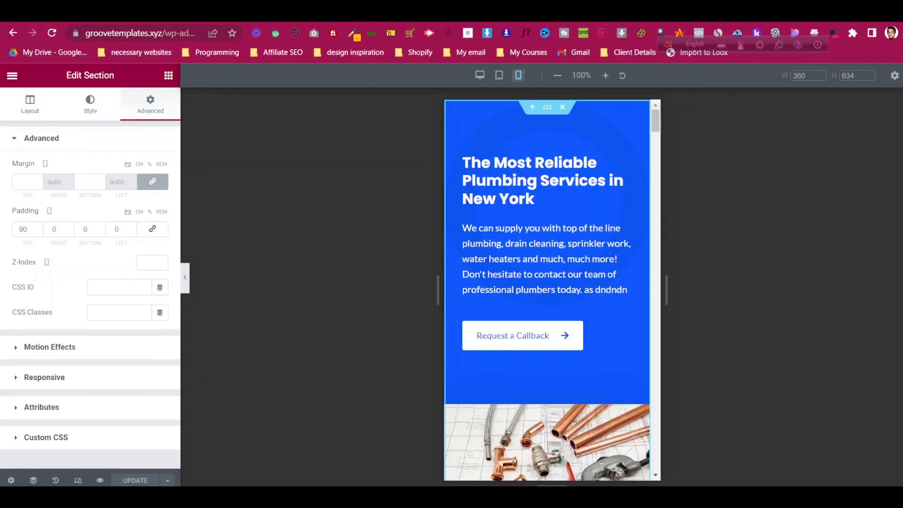
{"action": "scroll", "coordinate": [541, 282], "scroll_direction": "down", "scroll_amount": 18}
{"action": "scroll", "coordinate": [541, 283], "scroll_direction": "down", "scroll_amount": 20}
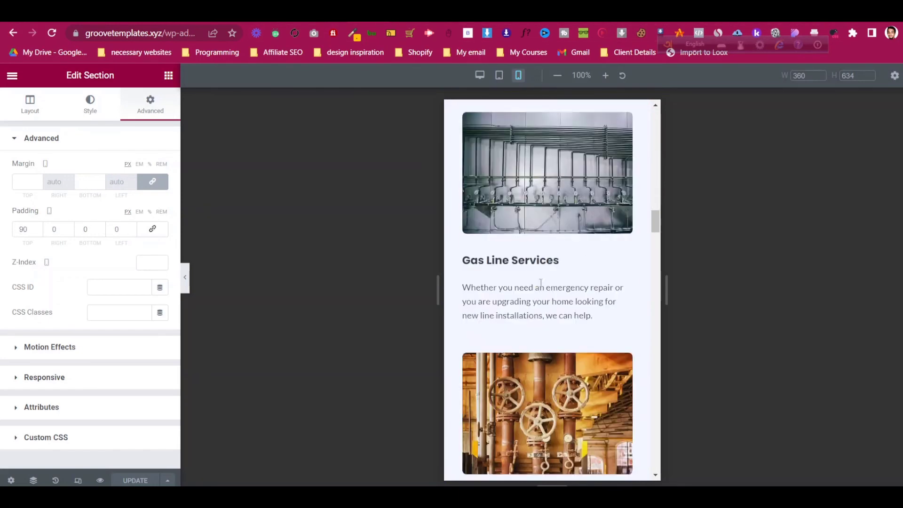
{"action": "scroll", "coordinate": [545, 292], "scroll_direction": "down", "scroll_amount": 8}
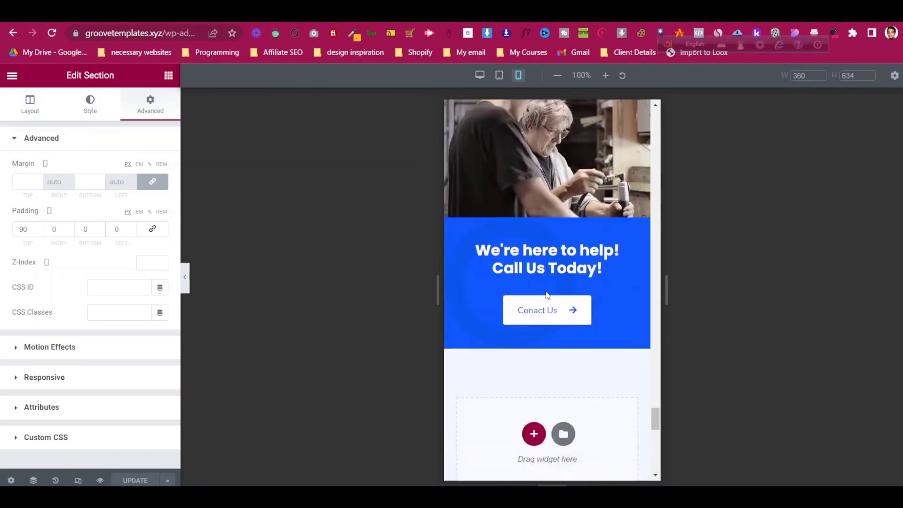
{"action": "scroll", "coordinate": [547, 290], "scroll_direction": "up", "scroll_amount": 6}
{"action": "scroll", "coordinate": [546, 291], "scroll_direction": "up", "scroll_amount": 3}
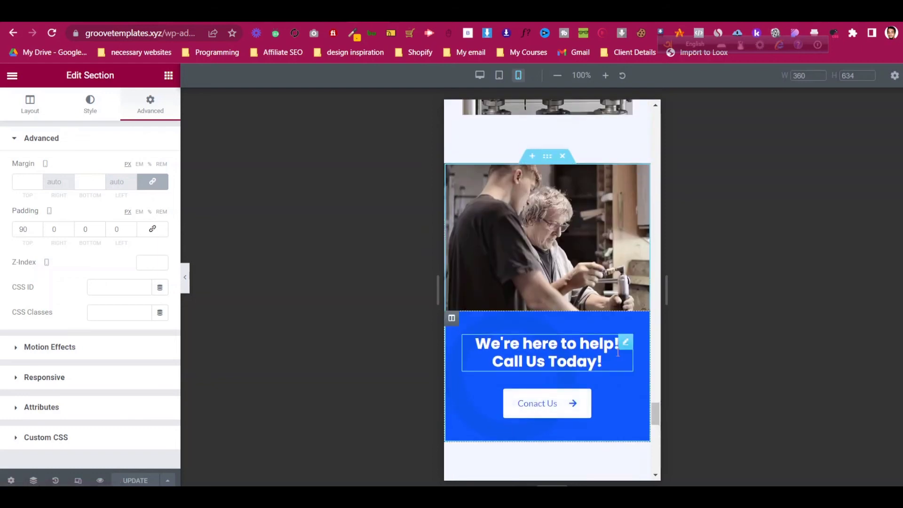
- Paste the home banner's heading and button styles onto the About page's heading and phone button
{"action": "right_click", "coordinate": [625, 348]}
{"action": "left_click", "coordinate": [653, 336]}
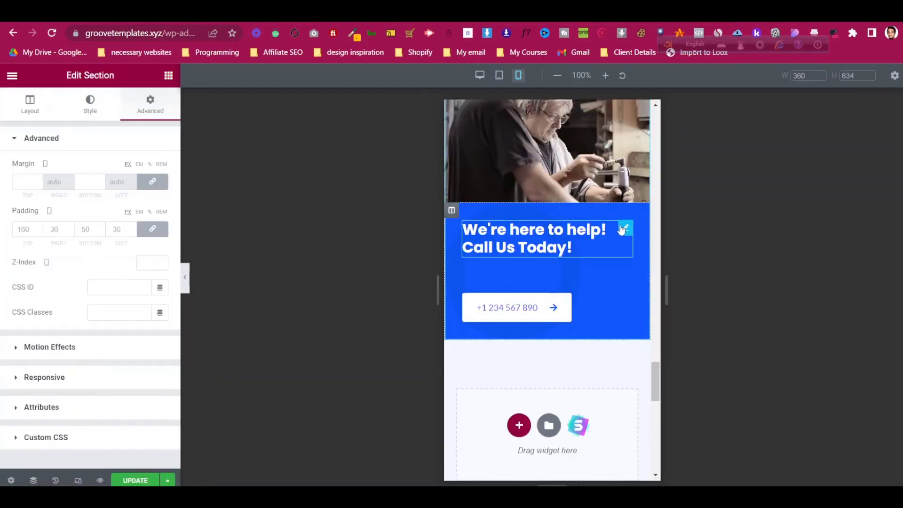
{"action": "right_click", "coordinate": [619, 228]}
{"action": "left_click", "coordinate": [659, 309]}
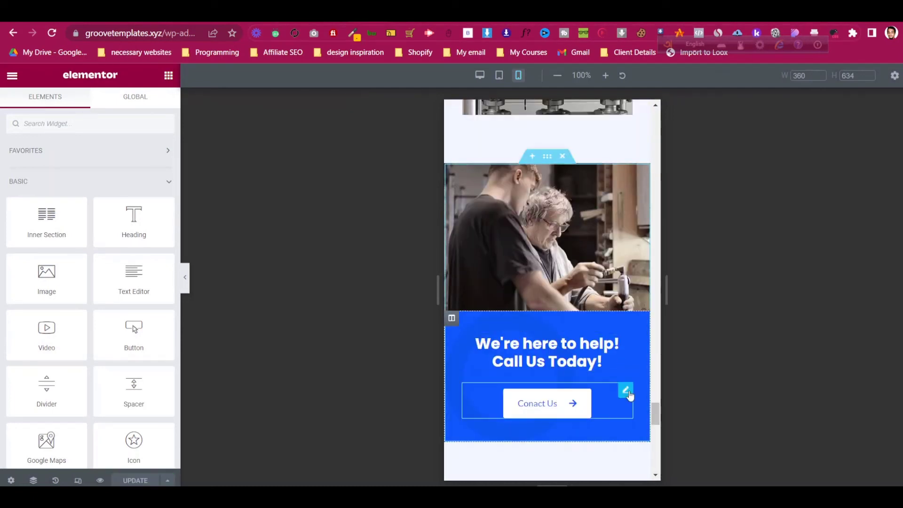
{"action": "right_click", "coordinate": [630, 396]}
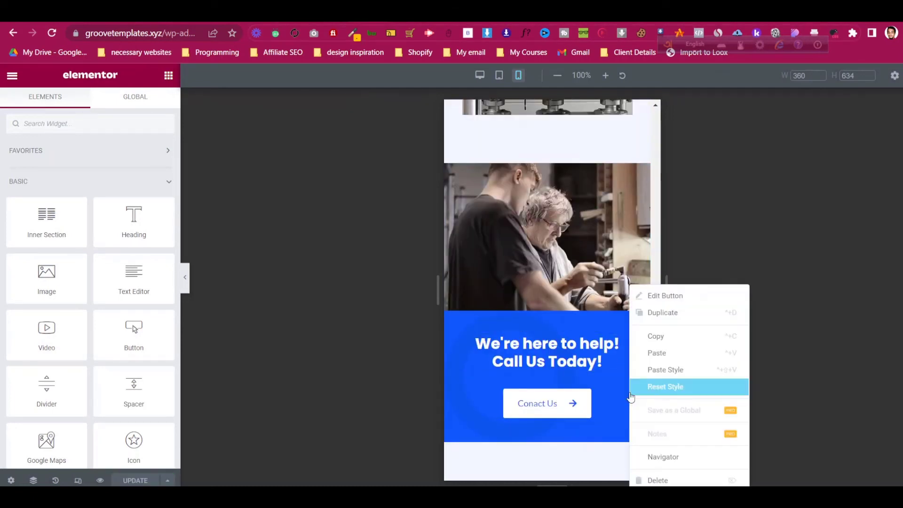
{"action": "left_click", "coordinate": [658, 335]}
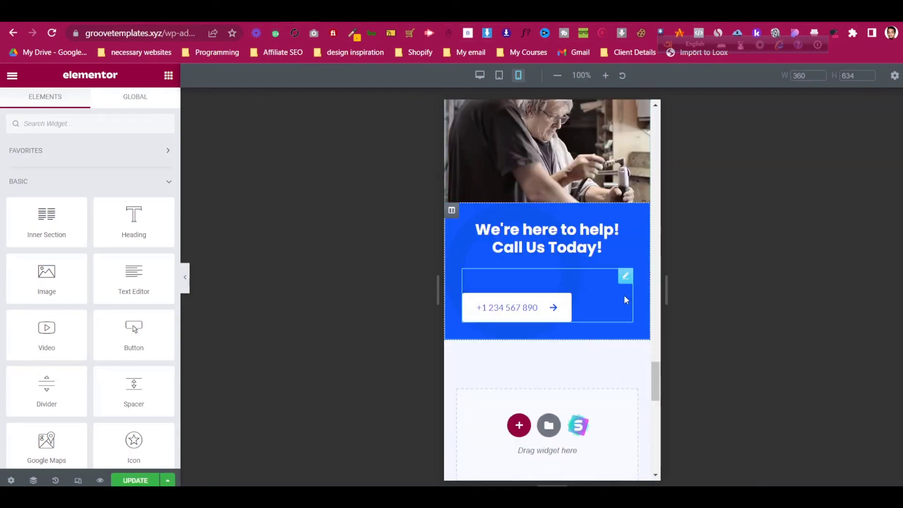
{"action": "right_click", "coordinate": [625, 278]}
{"action": "left_click", "coordinate": [668, 361]}
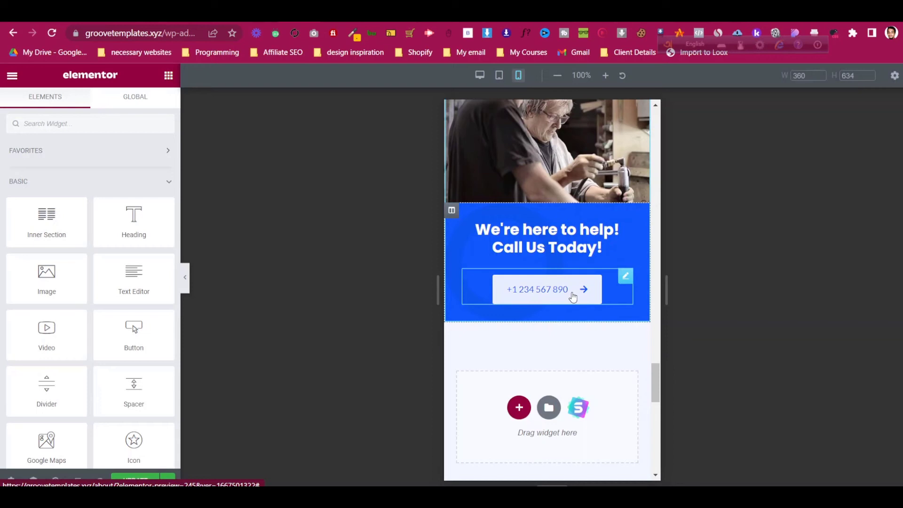
- Change the About button's label from the phone number to 'Conact Us'
{"action": "left_click", "coordinate": [453, 13]}
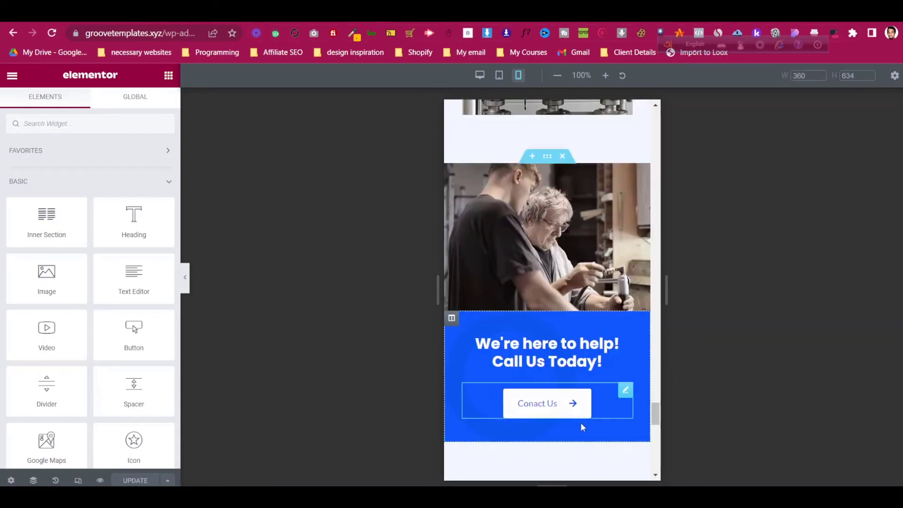
{"action": "left_click", "coordinate": [627, 395]}
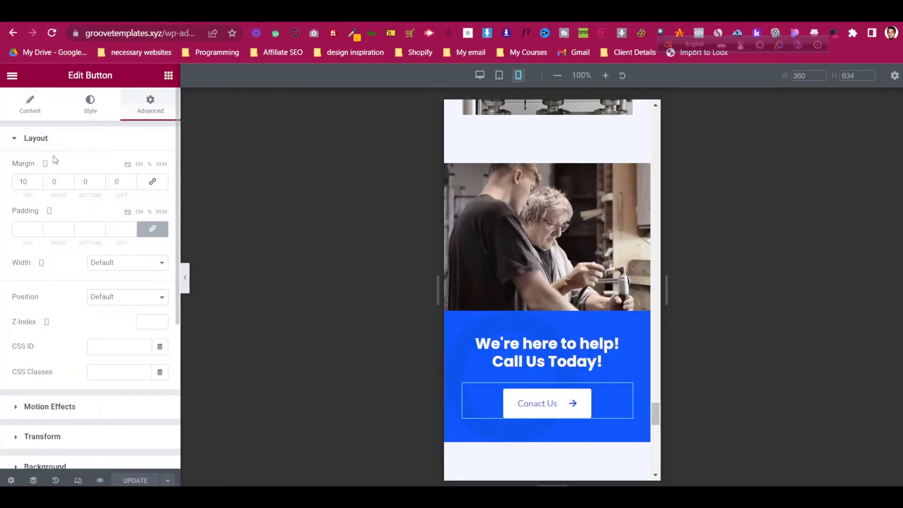
{"action": "left_click", "coordinate": [44, 113]}
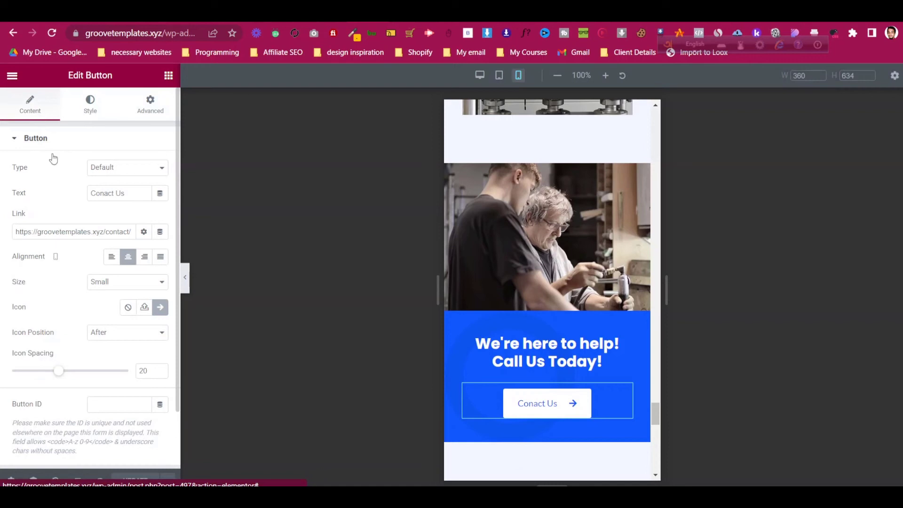
{"action": "triple_click", "coordinate": [121, 193]}
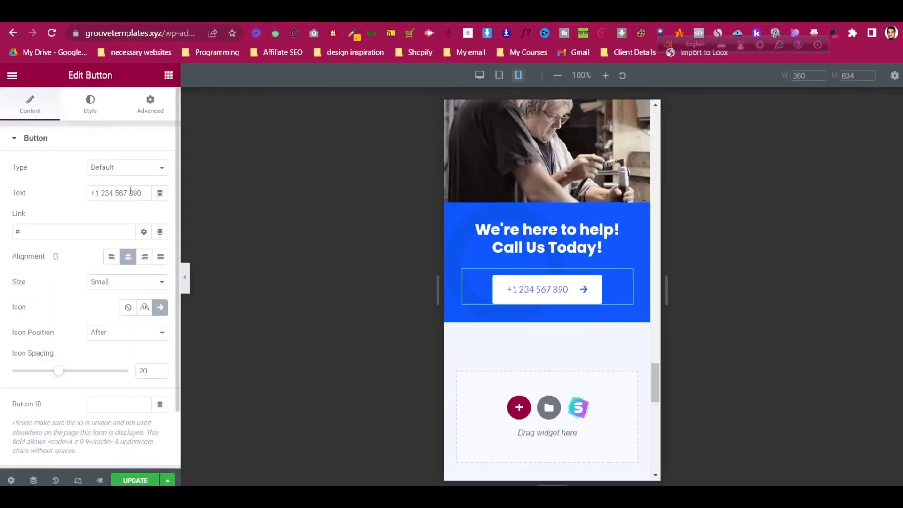
{"action": "key", "text": "ctrl+a"}
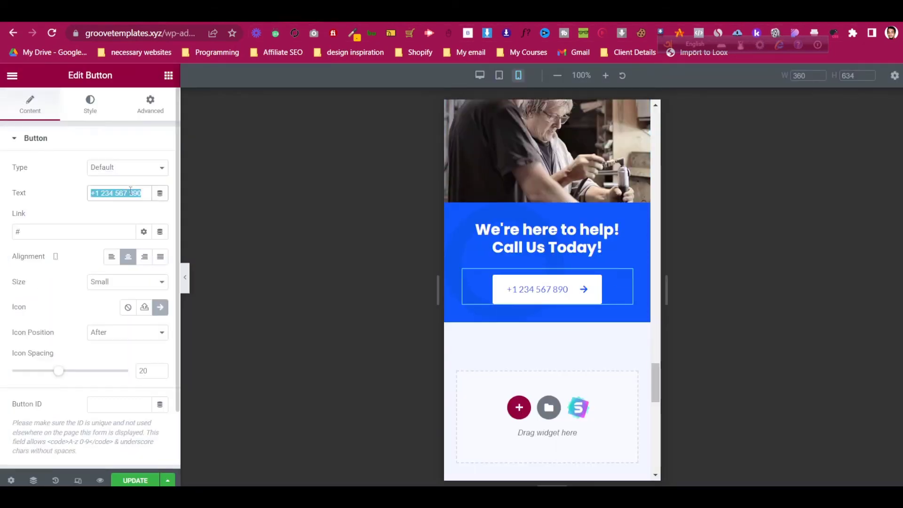
{"action": "key", "text": "ctrl+v"}
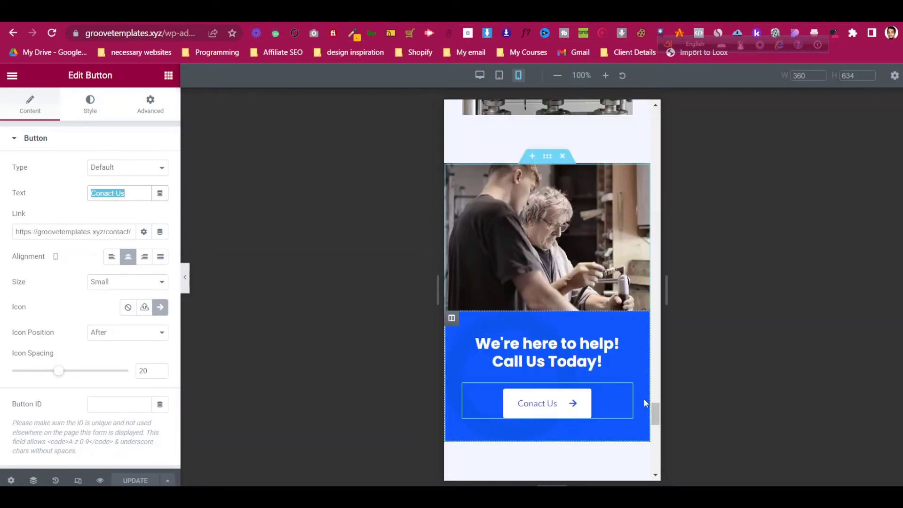
- Give the About button the home button's contact page link and save the page
{"action": "left_click", "coordinate": [75, 231]}
{"action": "key", "text": "ctrl+a"}
{"action": "key", "text": "ctrl+c"}
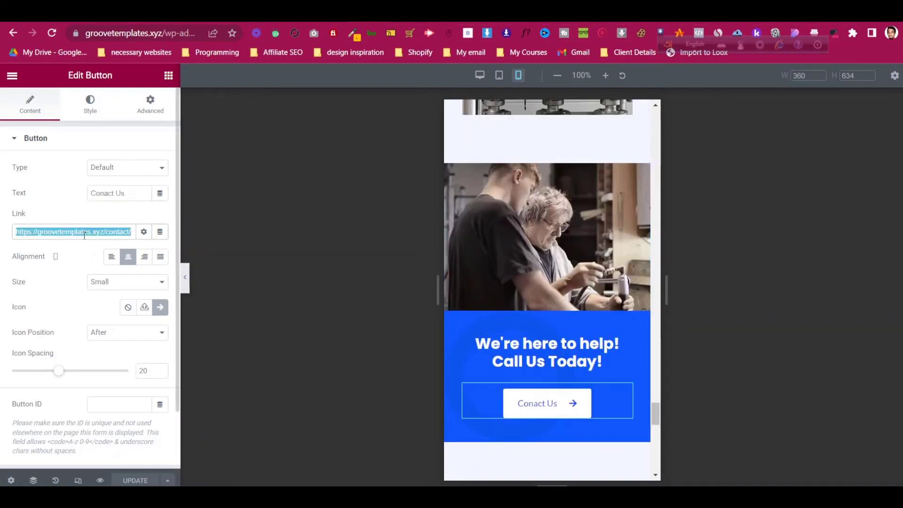
{"action": "type", "text": "#"}
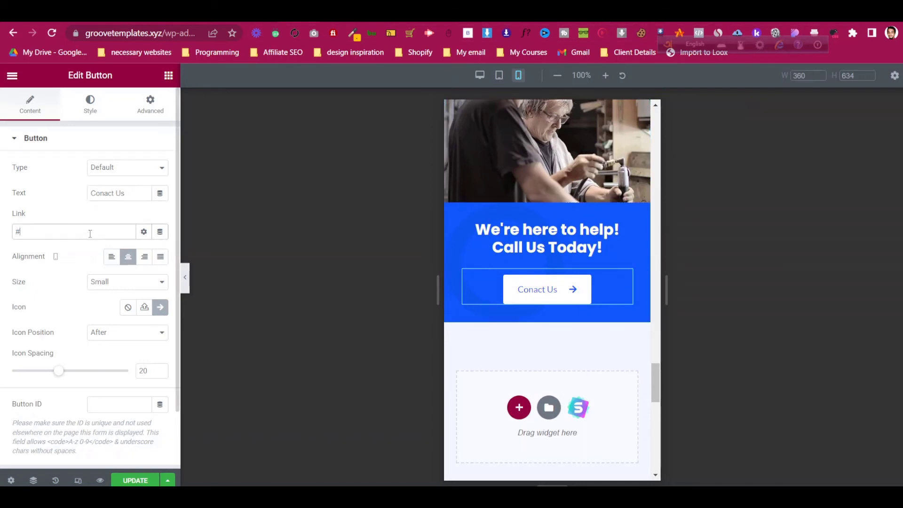
{"action": "key", "text": "ctrl+v"}
{"action": "left_click", "coordinate": [135, 480]}
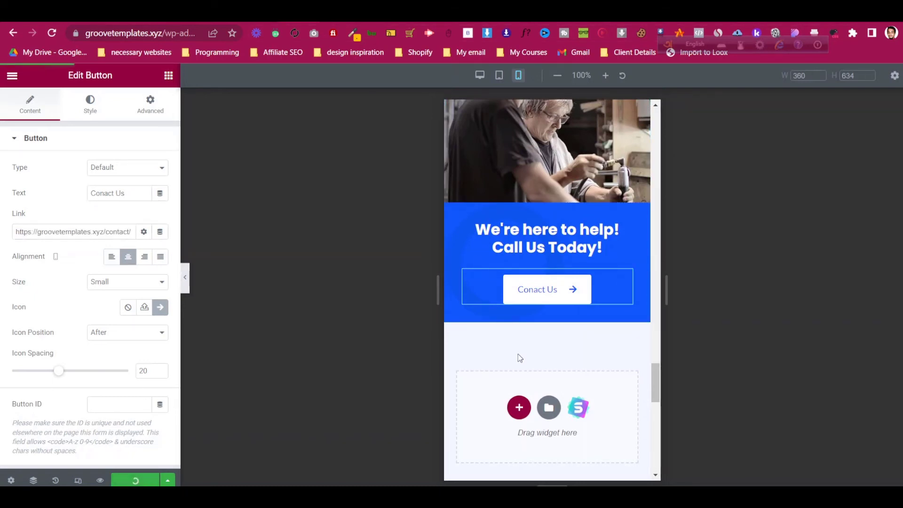
{"action": "scroll", "coordinate": [516, 352], "scroll_direction": "up", "scroll_amount": 20}
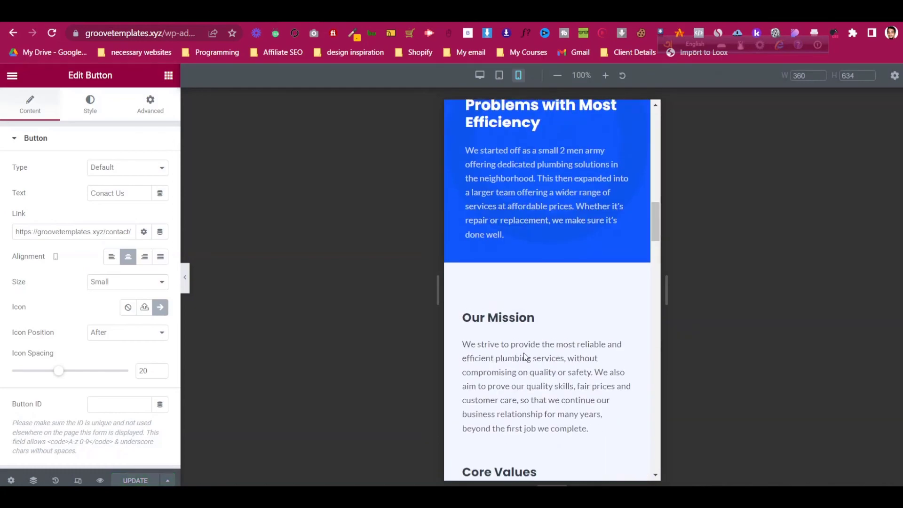
{"action": "scroll", "coordinate": [525, 357], "scroll_direction": "up", "scroll_amount": 3}
{"action": "left_click", "coordinate": [78, 480]}
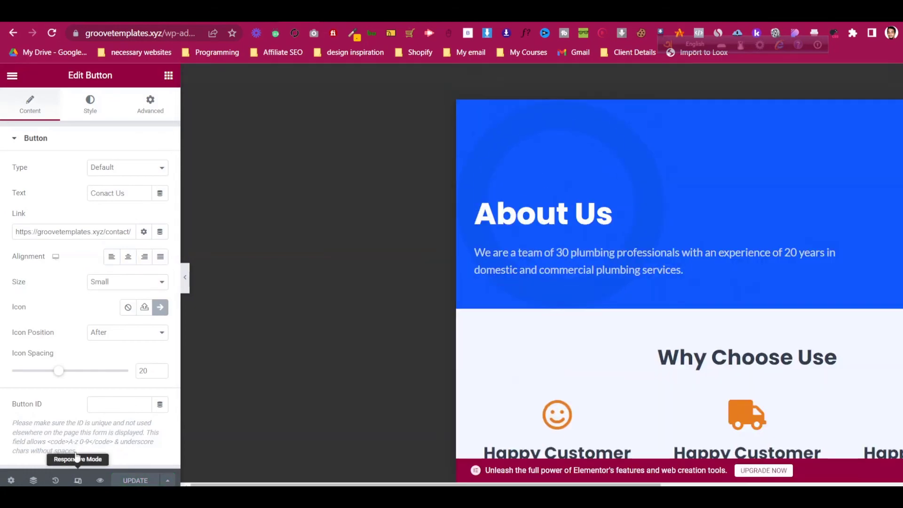
- Scroll the About page to review its centred Conact Us call-to-action button
{"action": "scroll", "coordinate": [474, 192], "scroll_direction": "down", "scroll_amount": 20}
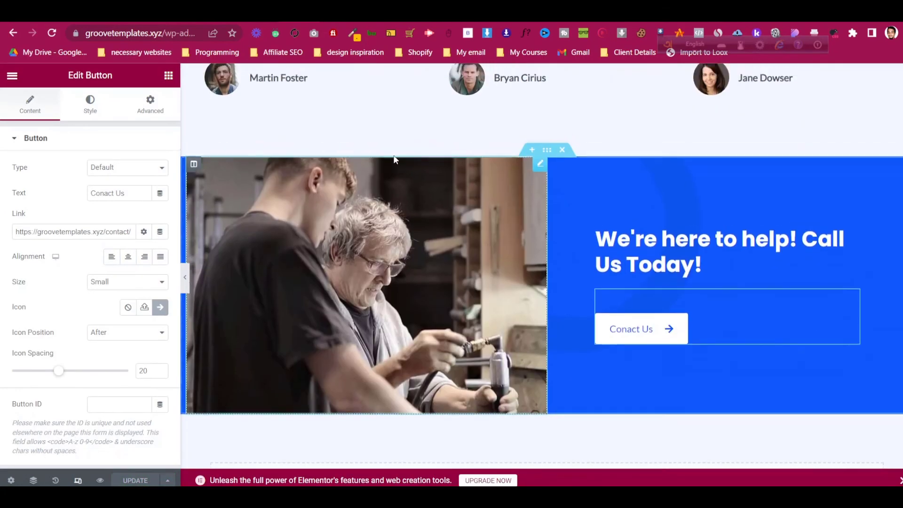
{"action": "scroll", "coordinate": [394, 156], "scroll_direction": "up", "scroll_amount": 14}
{"action": "scroll", "coordinate": [395, 159], "scroll_direction": "up", "scroll_amount": 9}
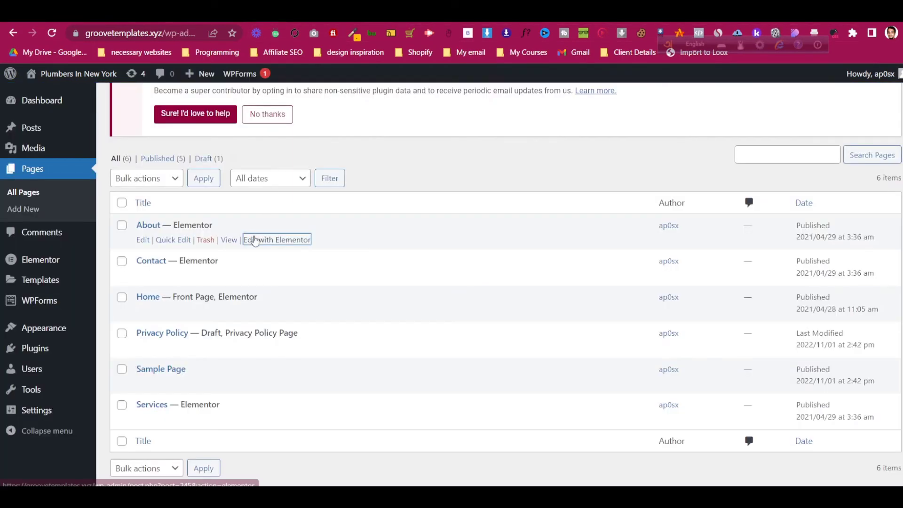
{"action": "scroll", "coordinate": [254, 239], "scroll_direction": "down", "scroll_amount": 1}
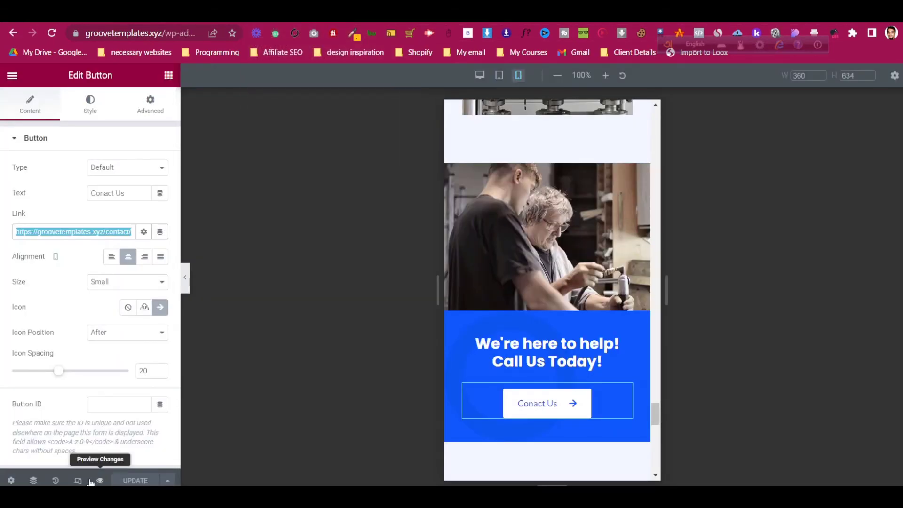
- From the Pages list, open the Services page's Edit with Elementor link in a new tab
{"action": "left_click", "coordinate": [480, 75]}
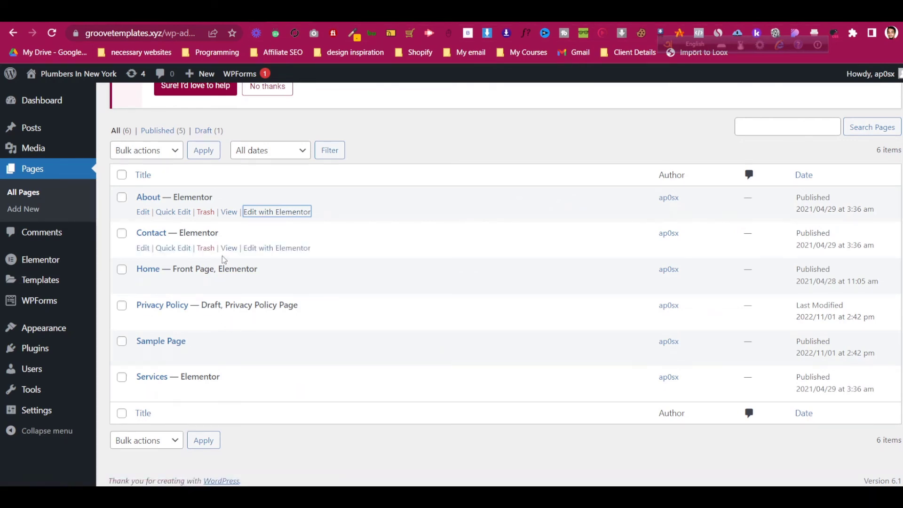
{"action": "right_click", "coordinate": [286, 397]}
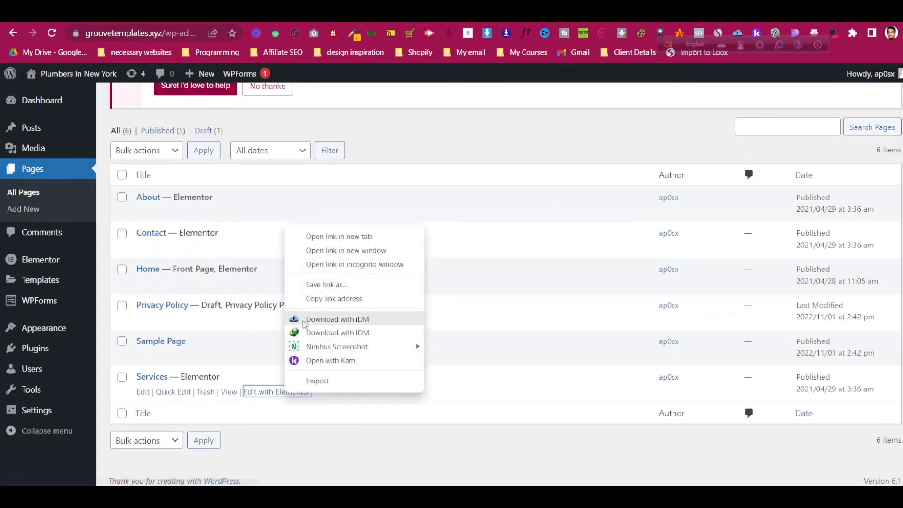
{"action": "left_click", "coordinate": [353, 236]}
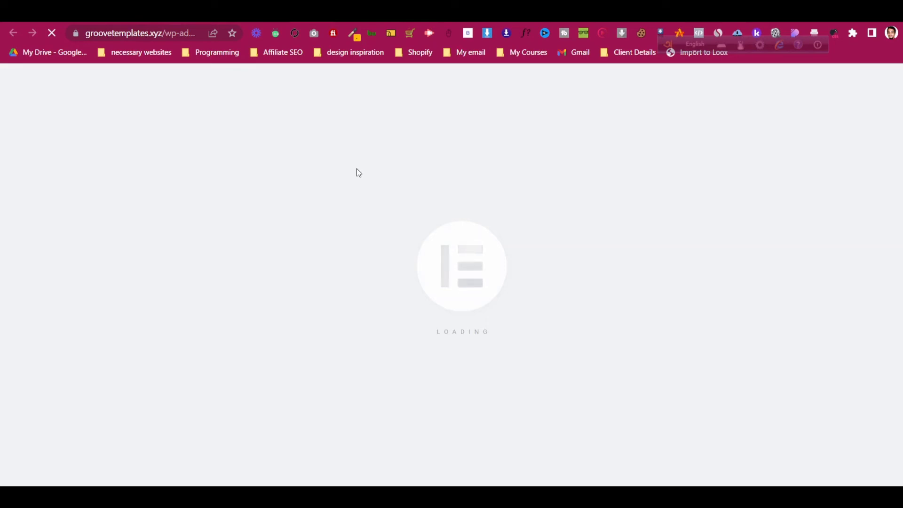
{"action": "scroll", "coordinate": [427, 212], "scroll_direction": "up", "scroll_amount": 10}
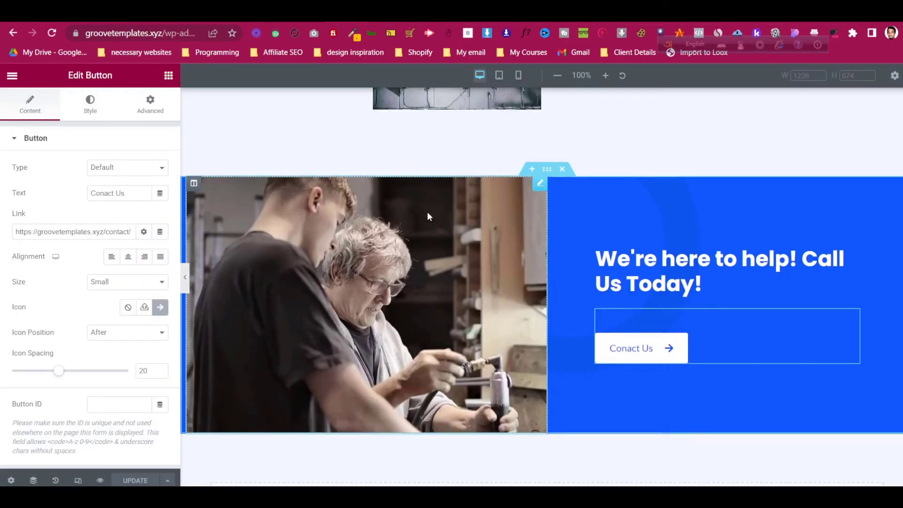
{"action": "scroll", "coordinate": [429, 215], "scroll_direction": "up", "scroll_amount": 10}
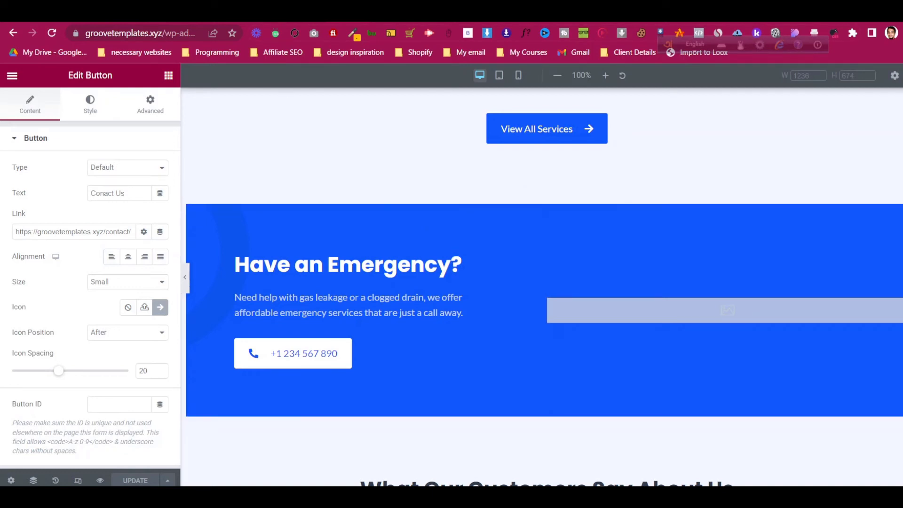
- In the Services editor, scroll down to the service cards and Call Us Today banner
{"action": "left_click", "coordinate": [404, 13]}
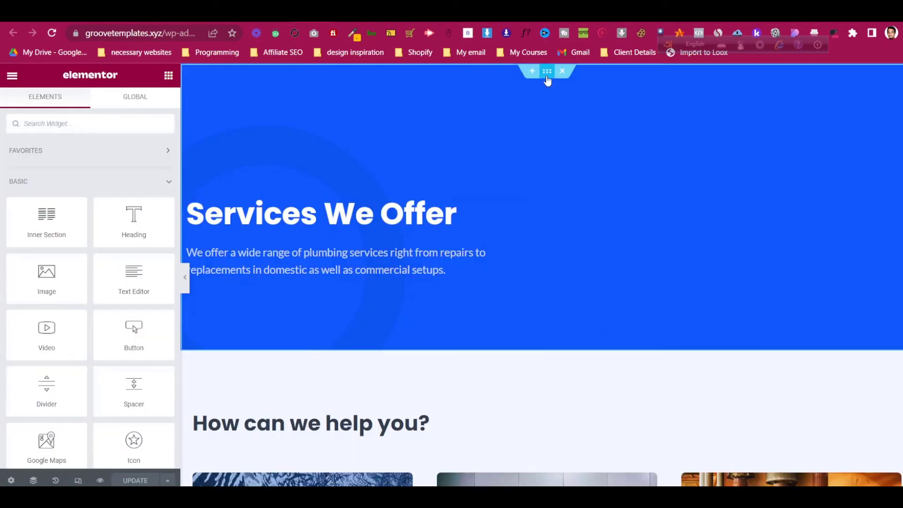
{"action": "left_click", "coordinate": [545, 81]}
{"action": "scroll", "coordinate": [430, 310], "scroll_direction": "down", "scroll_amount": 10}
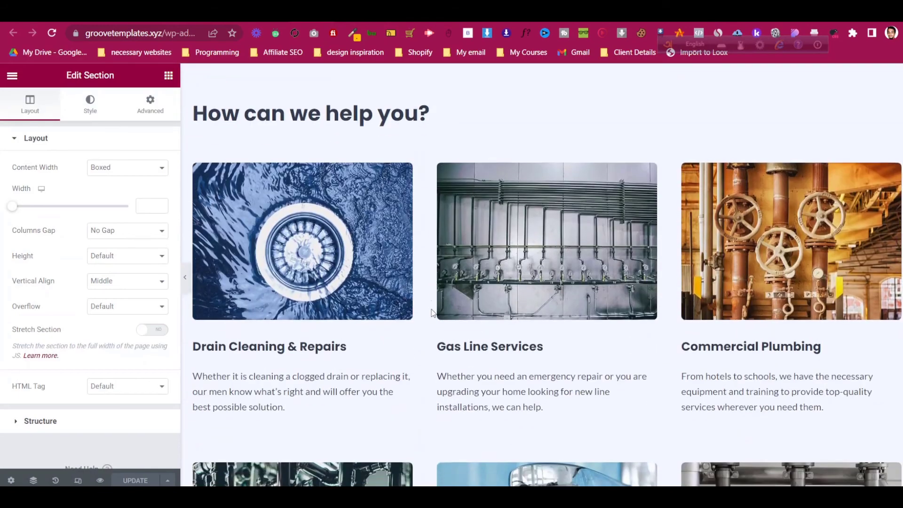
{"action": "scroll", "coordinate": [432, 312], "scroll_direction": "down", "scroll_amount": 12}
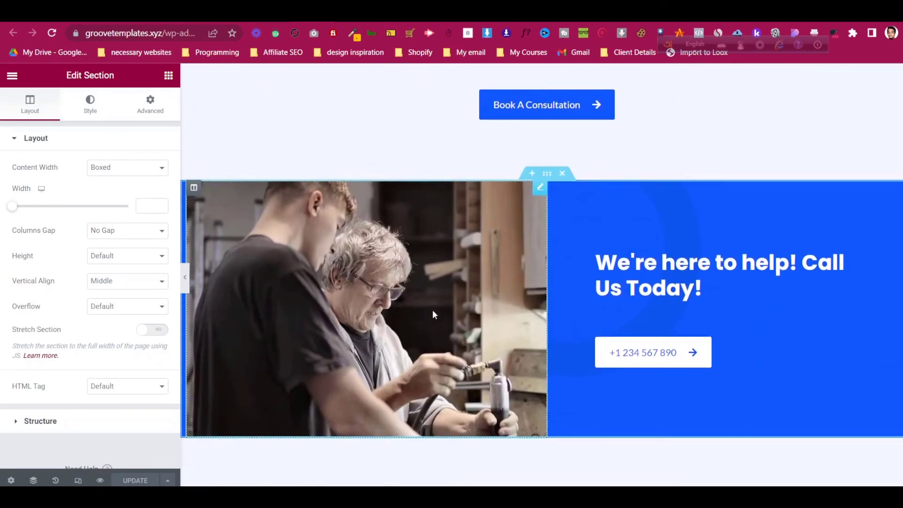
{"action": "scroll", "coordinate": [434, 314], "scroll_direction": "up", "scroll_amount": 10}
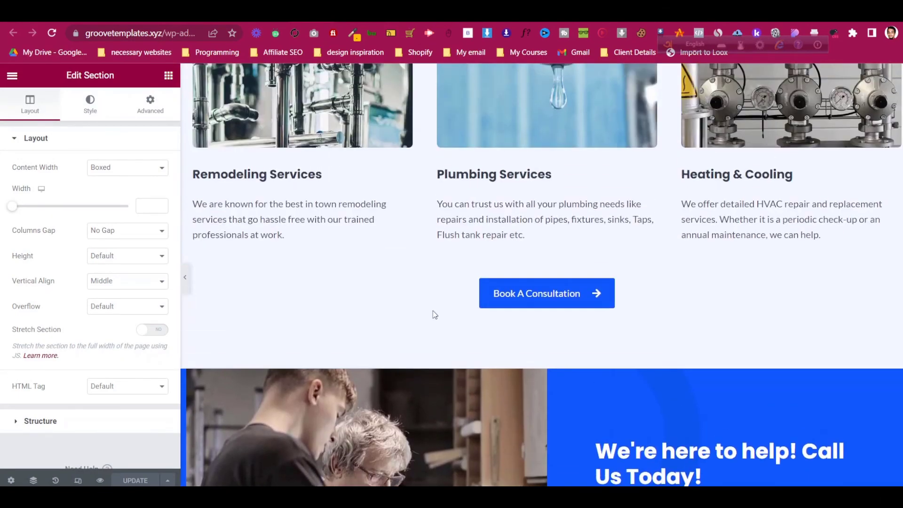
- Check that the Services page's phone-number button links only to #
{"action": "scroll", "coordinate": [432, 311], "scroll_direction": "up", "scroll_amount": 10}
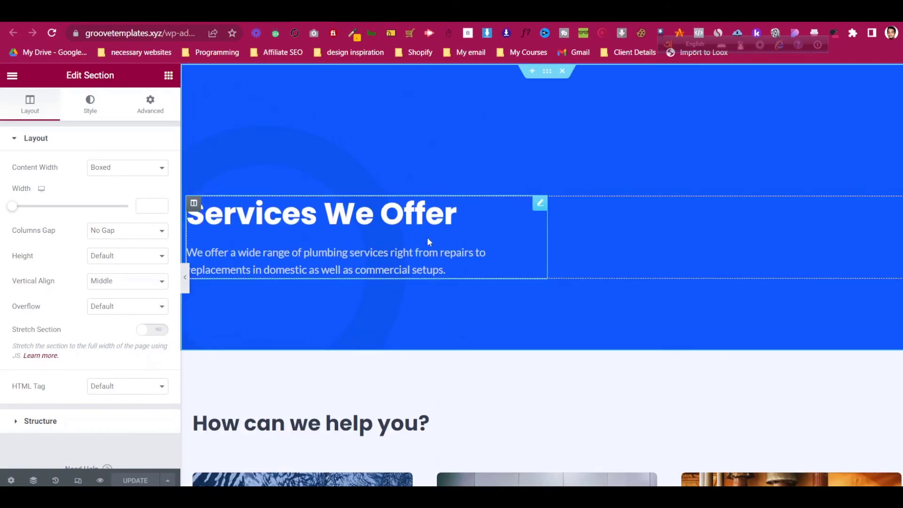
{"action": "left_click", "coordinate": [539, 204]}
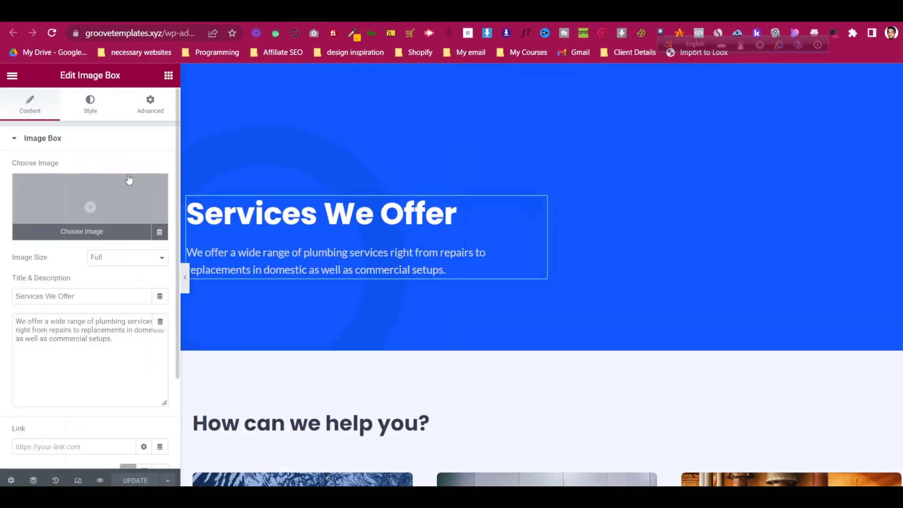
{"action": "scroll", "coordinate": [498, 282], "scroll_direction": "down", "scroll_amount": 2}
{"action": "scroll", "coordinate": [437, 249], "scroll_direction": "down", "scroll_amount": 1}
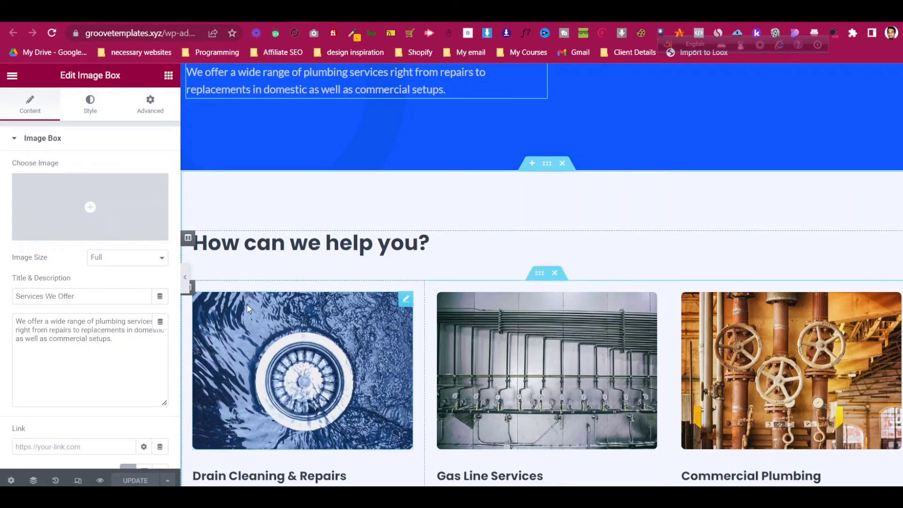
{"action": "scroll", "coordinate": [247, 304], "scroll_direction": "down", "scroll_amount": 6}
{"action": "scroll", "coordinate": [253, 312], "scroll_direction": "down", "scroll_amount": 5}
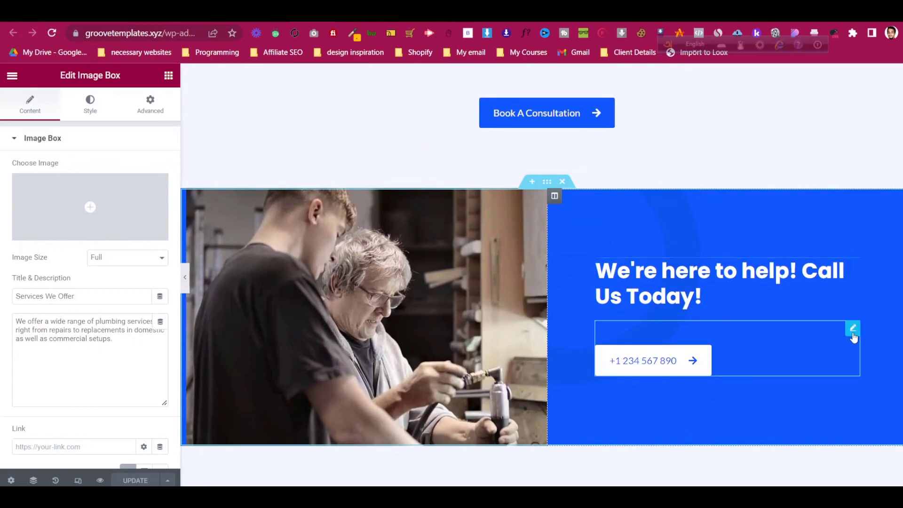
{"action": "left_click", "coordinate": [852, 327]}
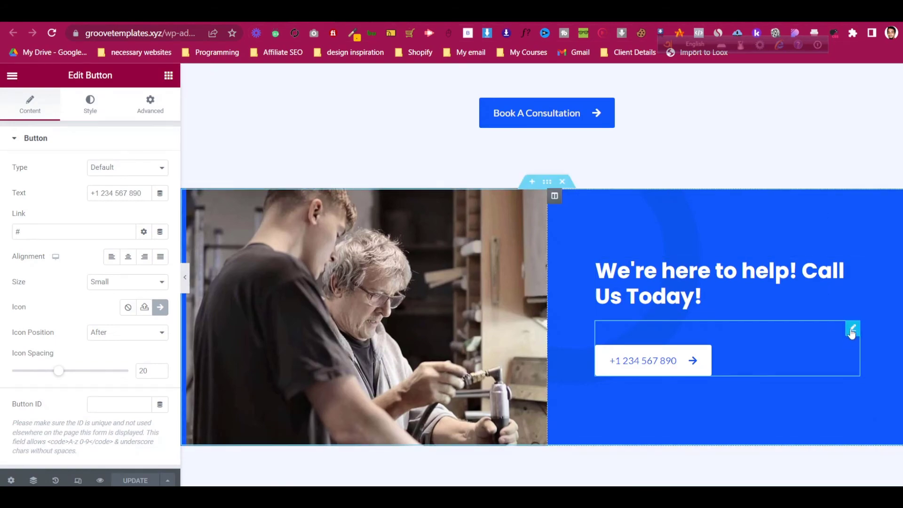
{"action": "scroll", "coordinate": [839, 311], "scroll_direction": "down", "scroll_amount": 10}
{"action": "scroll", "coordinate": [837, 304], "scroll_direction": "up", "scroll_amount": 20}
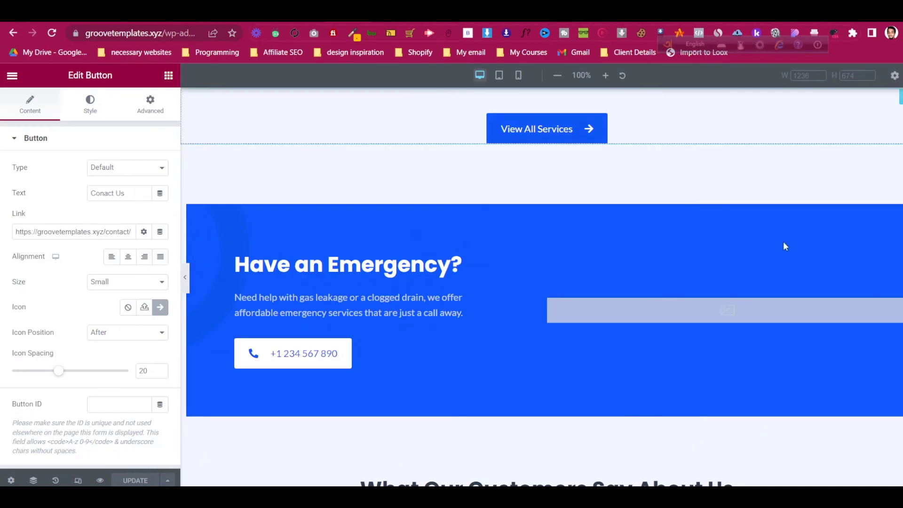
{"action": "scroll", "coordinate": [710, 309], "scroll_direction": "down", "scroll_amount": 20}
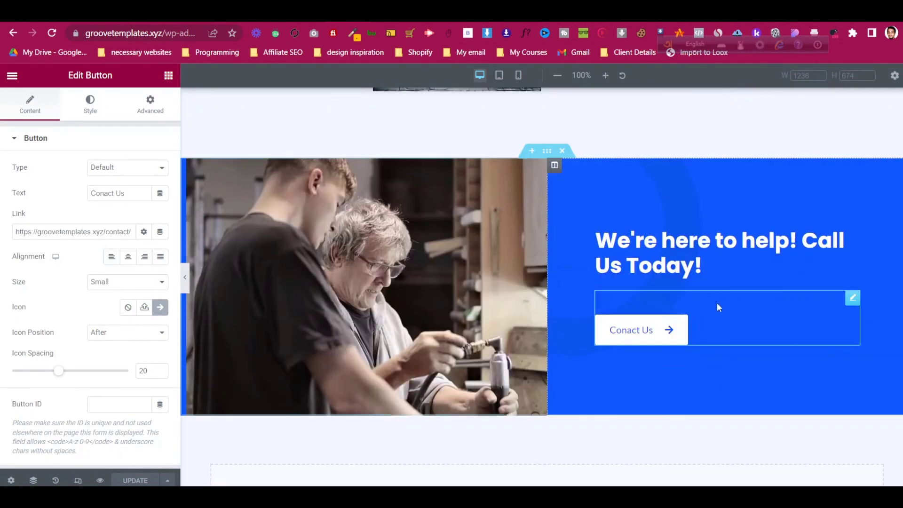
- Copy the Contact Us button and paste it under the Services page's Call Us Today heading
{"action": "right_click", "coordinate": [850, 299]}
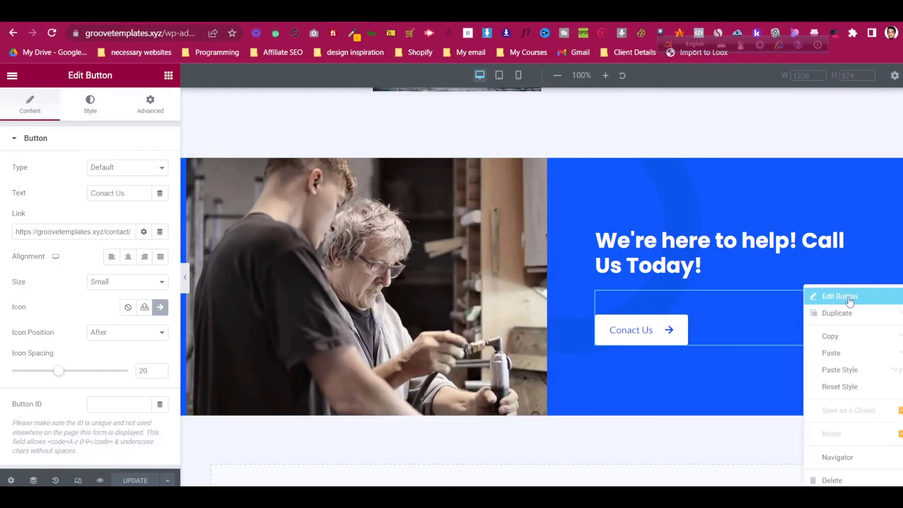
{"action": "left_click", "coordinate": [854, 335]}
{"action": "left_click", "coordinate": [315, 20]}
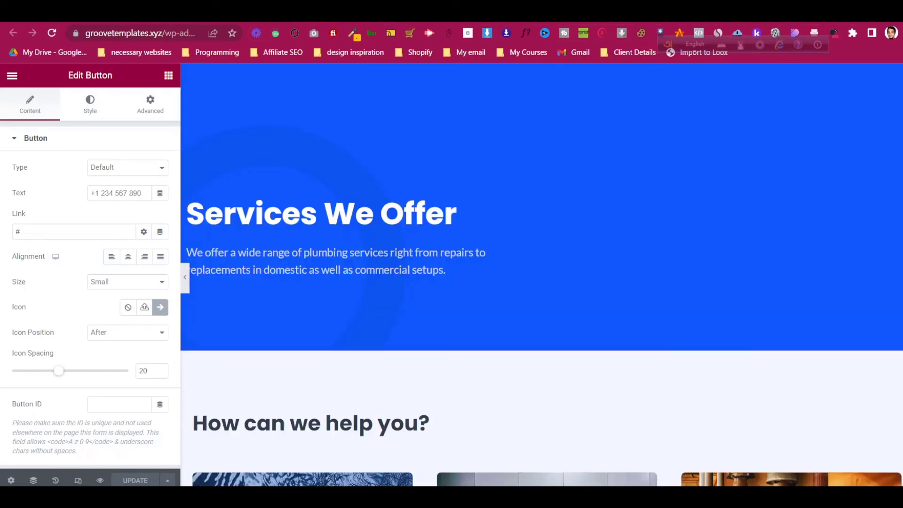
{"action": "scroll", "coordinate": [759, 304], "scroll_direction": "down", "scroll_amount": 20}
{"action": "scroll", "coordinate": [761, 310], "scroll_direction": "up", "scroll_amount": 4}
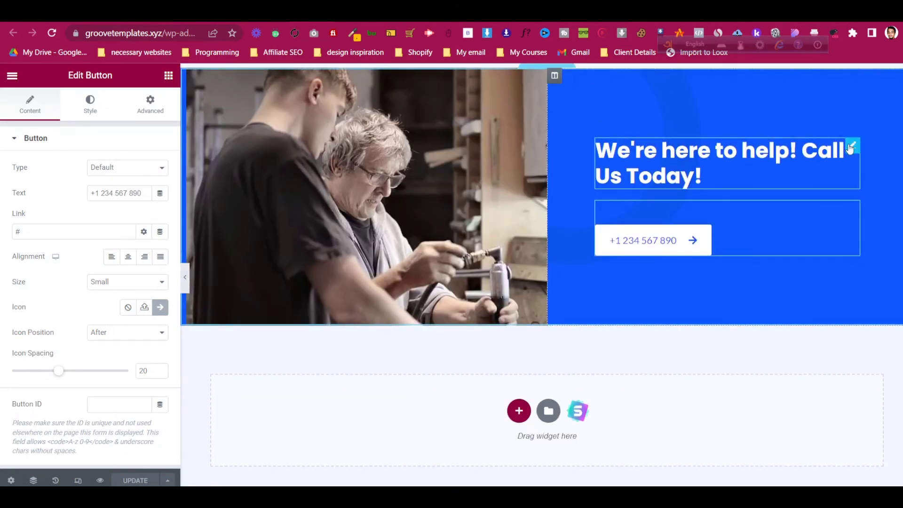
{"action": "right_click", "coordinate": [851, 147]}
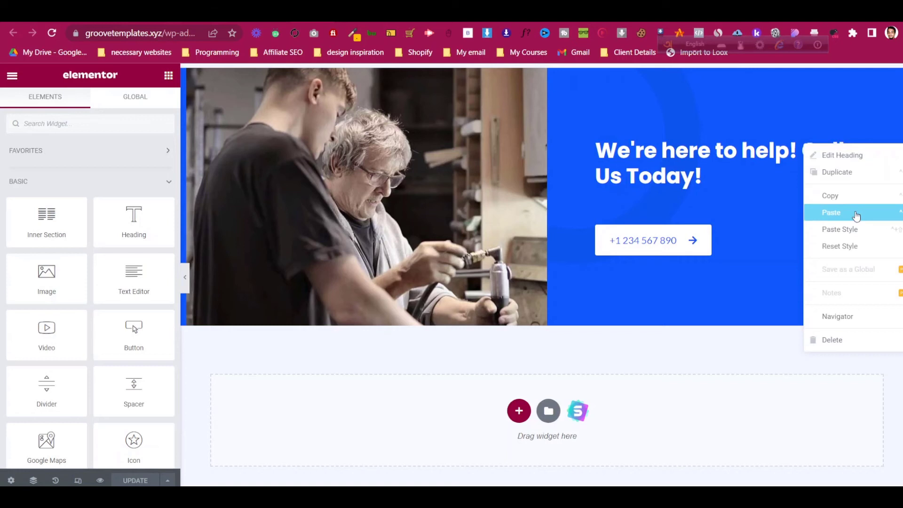
{"action": "left_click", "coordinate": [856, 215]}
- Delete the old phone-number button from the Call Us Today banner
{"action": "right_click", "coordinate": [858, 256]}
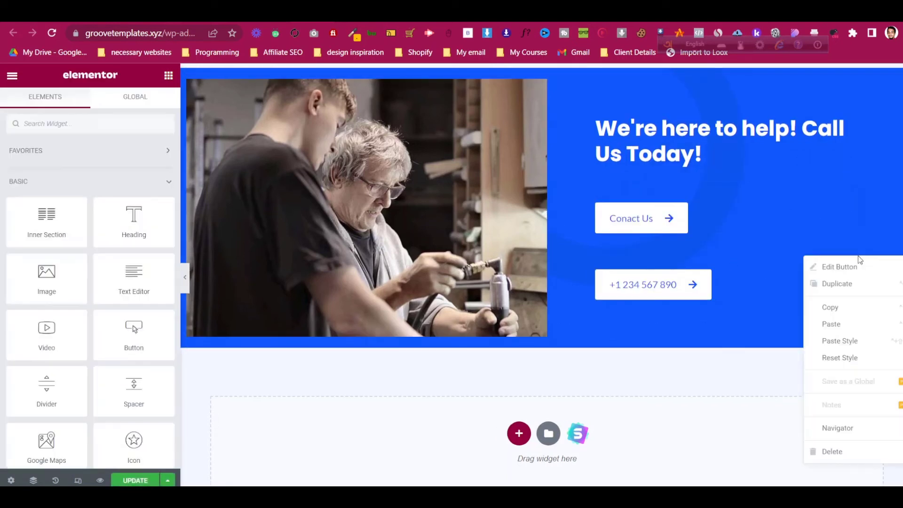
{"action": "left_click", "coordinate": [854, 446]}
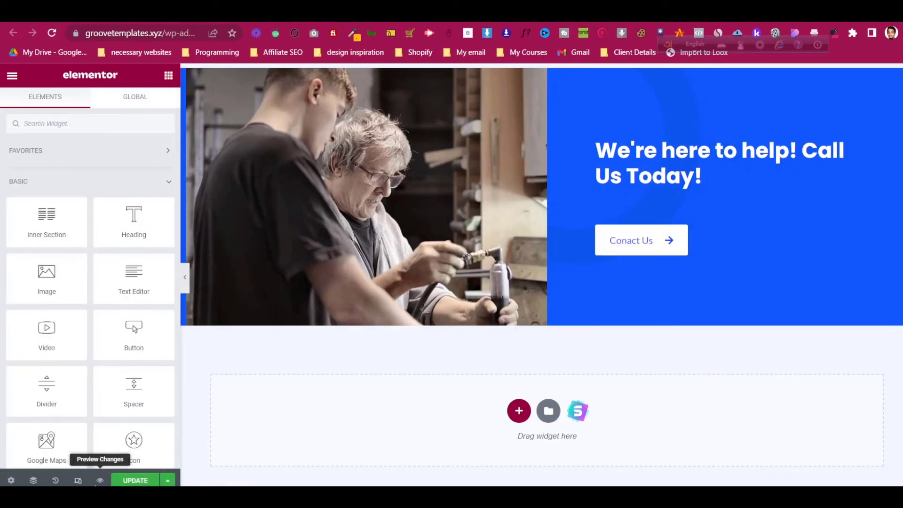
{"action": "left_click", "coordinate": [78, 480]}
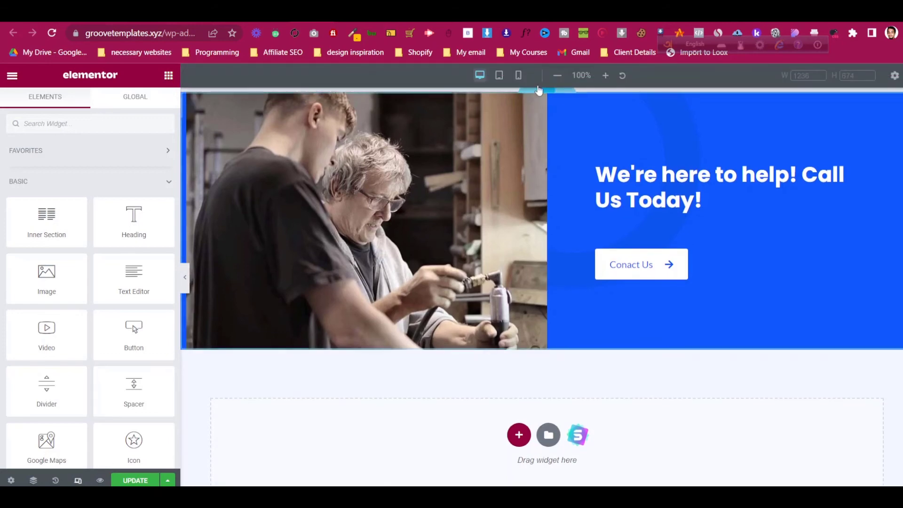
- In mobile view, paste the centred style onto the 'We're here to help! Call Us Today!' heading
{"action": "left_click", "coordinate": [518, 75]}
{"action": "scroll", "coordinate": [488, 278], "scroll_direction": "down", "scroll_amount": 15}
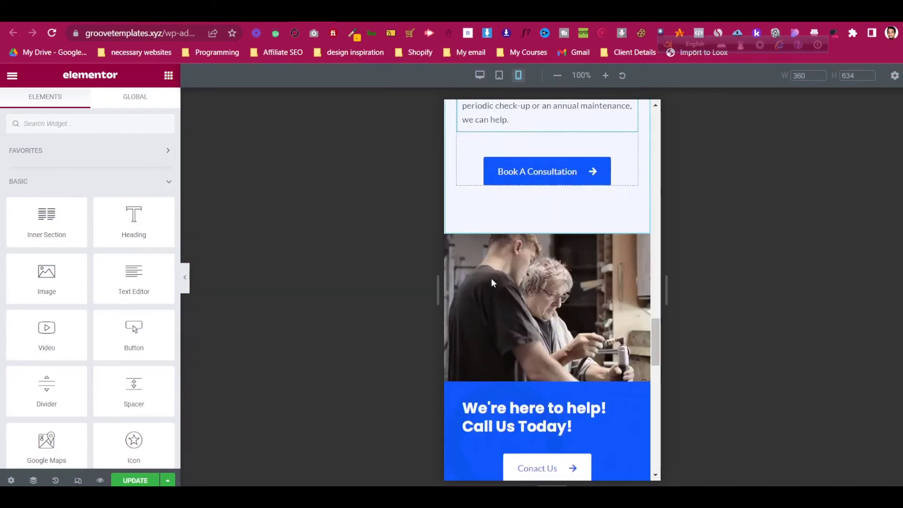
{"action": "scroll", "coordinate": [606, 227], "scroll_direction": "up", "scroll_amount": 1}
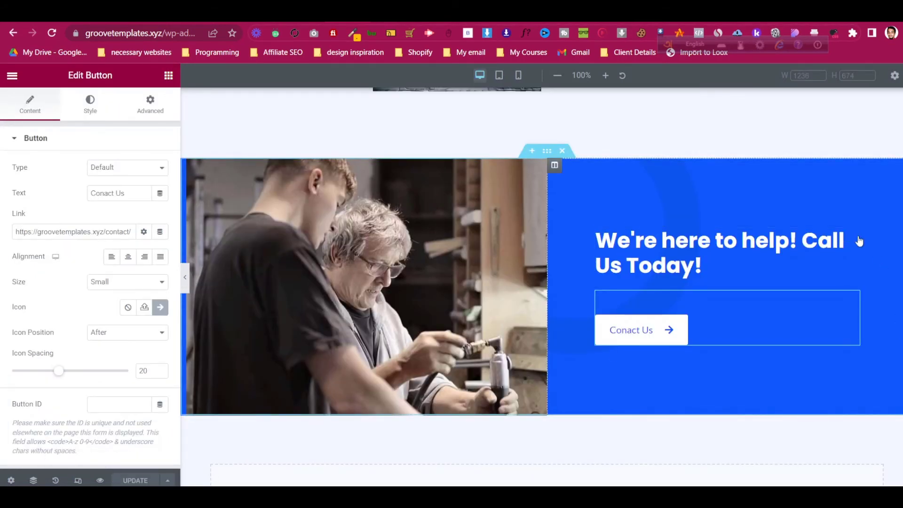
{"action": "right_click", "coordinate": [842, 305]}
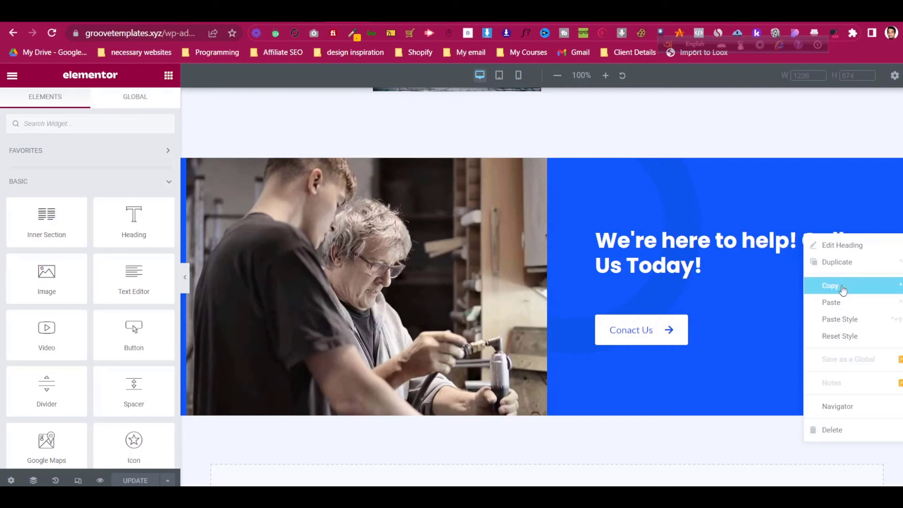
{"action": "left_click", "coordinate": [842, 284]}
{"action": "left_click", "coordinate": [518, 75]}
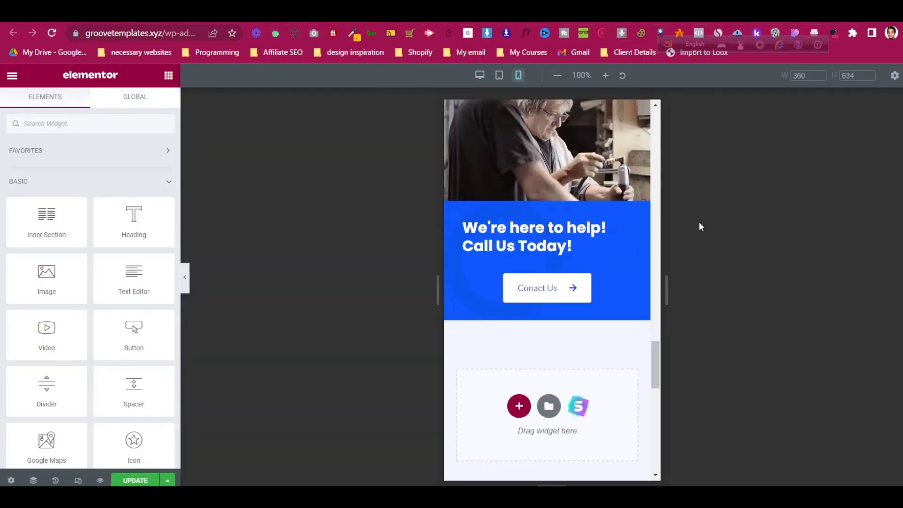
{"action": "right_click", "coordinate": [626, 227]}
{"action": "left_click", "coordinate": [648, 305]}
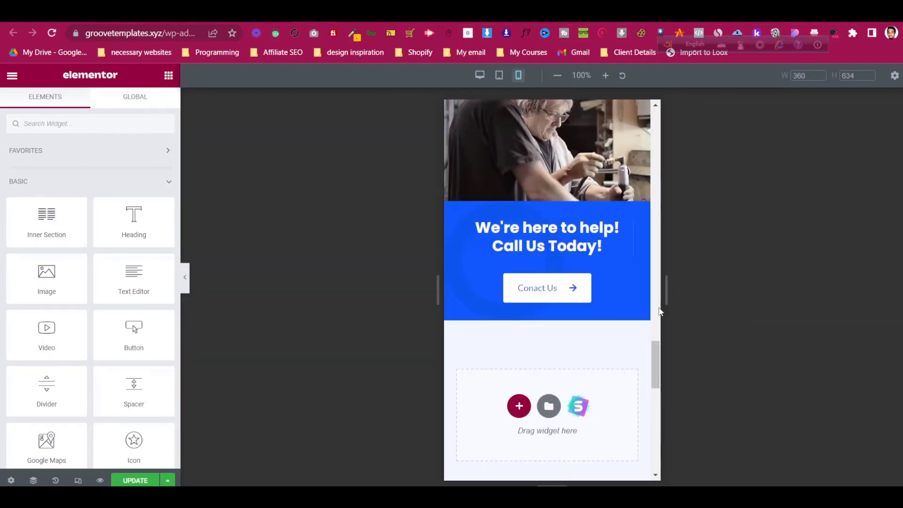
{"action": "scroll", "coordinate": [550, 249], "scroll_direction": "up", "scroll_amount": 20}
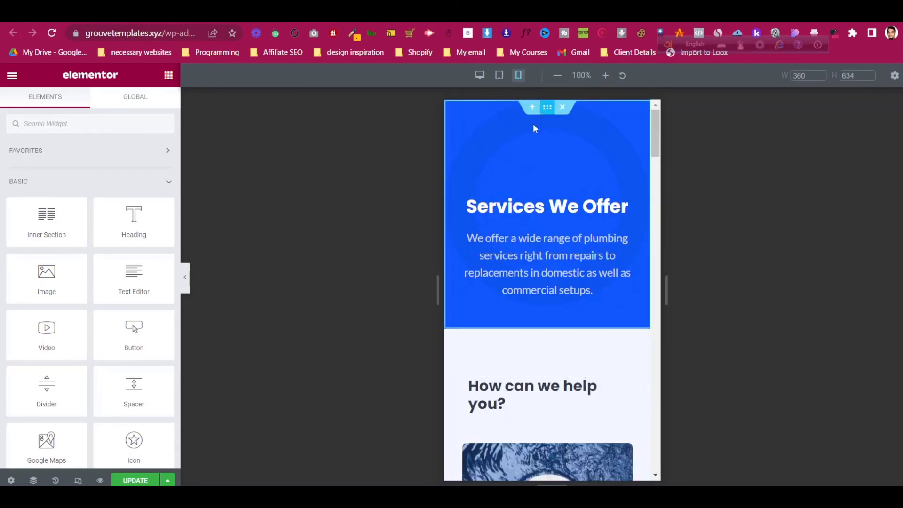
{"action": "left_click", "coordinate": [78, 480]}
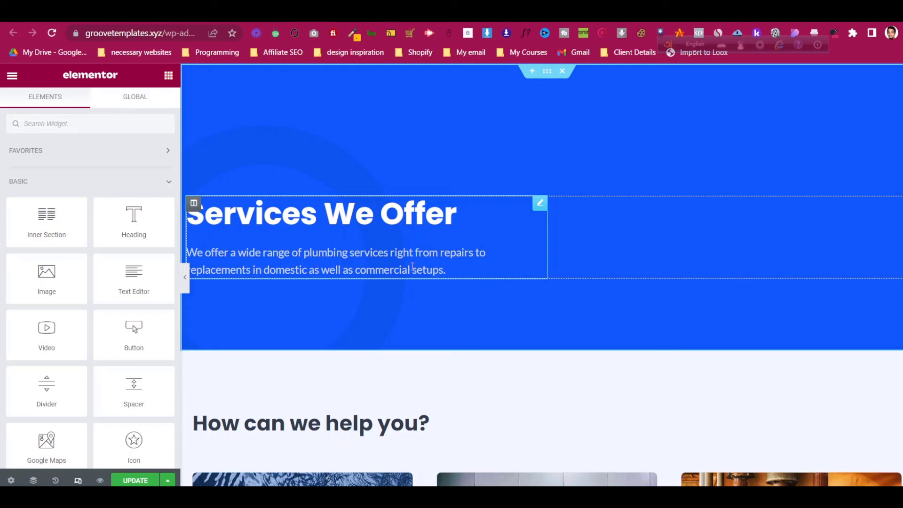
- Update the Services page, then scroll through the live Contact page to review it
{"action": "left_click", "coordinate": [146, 479]}
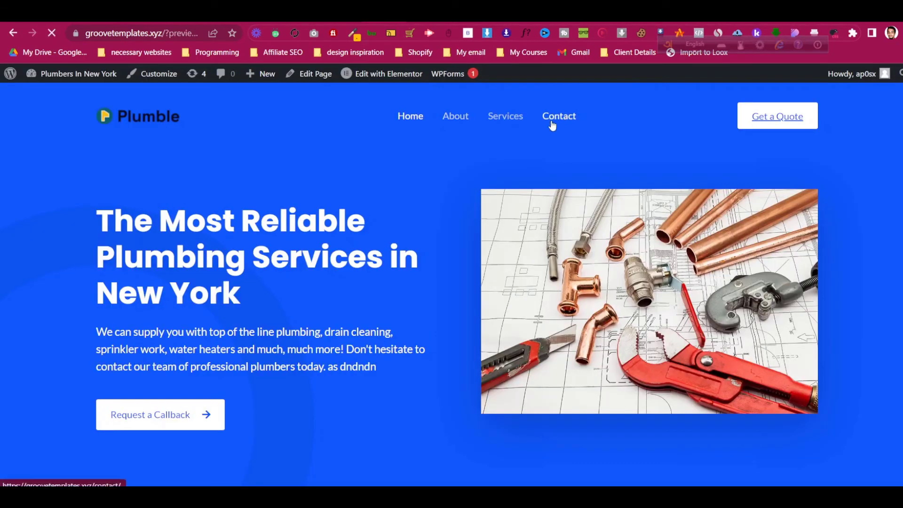
{"action": "left_click", "coordinate": [551, 115]}
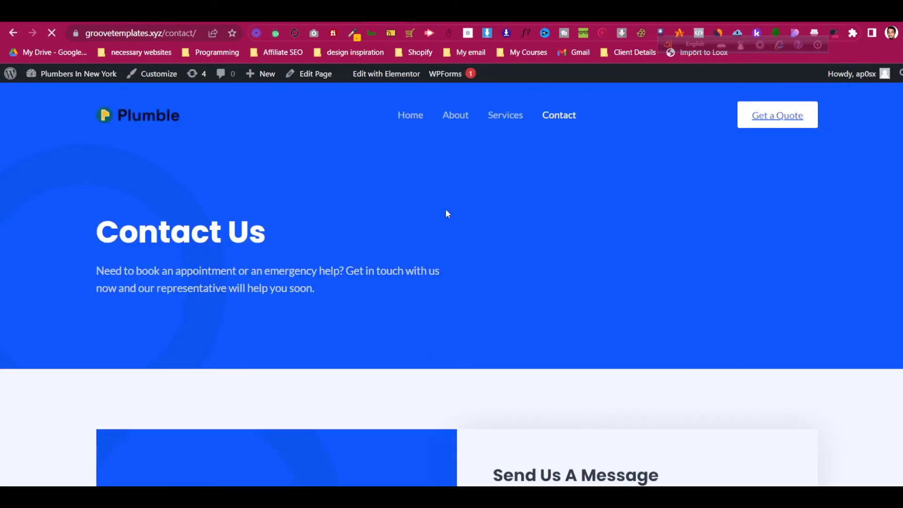
{"action": "scroll", "coordinate": [446, 211], "scroll_direction": "down", "scroll_amount": 5}
{"action": "scroll", "coordinate": [502, 258], "scroll_direction": "down", "scroll_amount": 1}
{"action": "scroll", "coordinate": [502, 258], "scroll_direction": "down", "scroll_amount": 1}
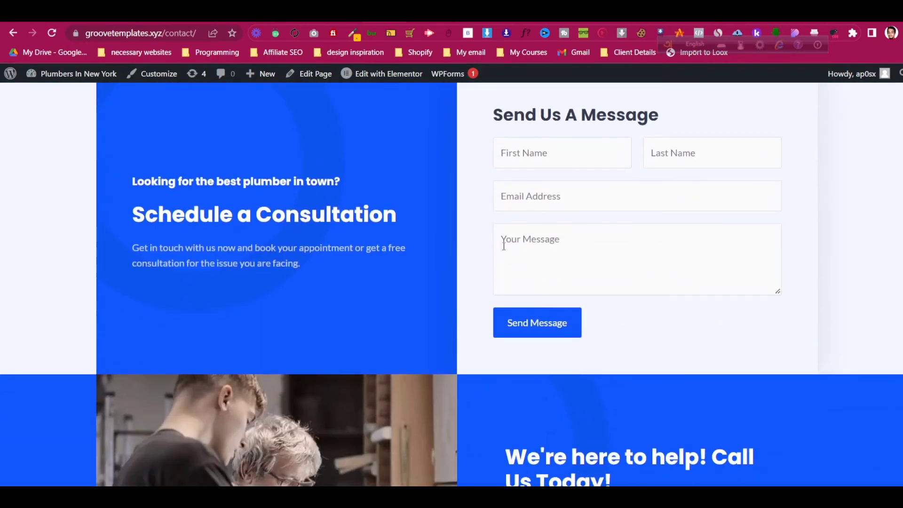
{"action": "scroll", "coordinate": [498, 246], "scroll_direction": "down", "scroll_amount": 2}
{"action": "scroll", "coordinate": [497, 246], "scroll_direction": "up", "scroll_amount": 4}
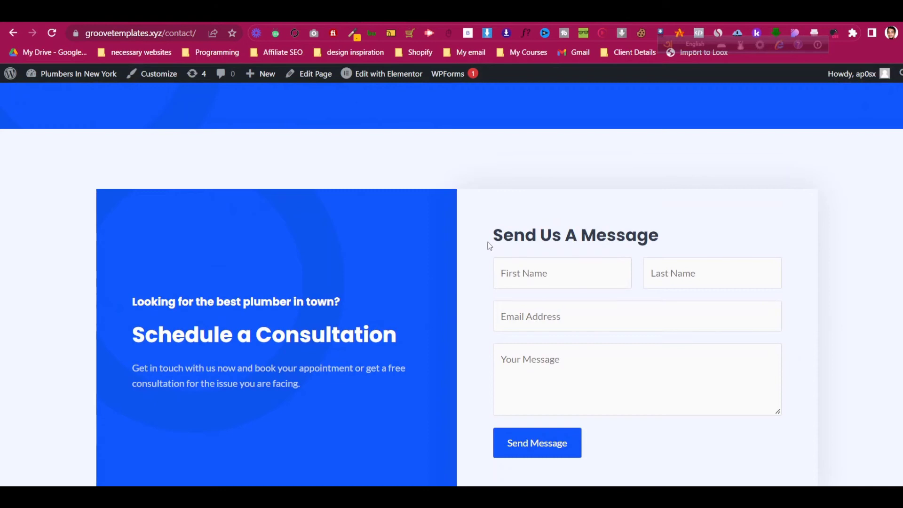
{"action": "scroll", "coordinate": [489, 245], "scroll_direction": "up", "scroll_amount": 4}
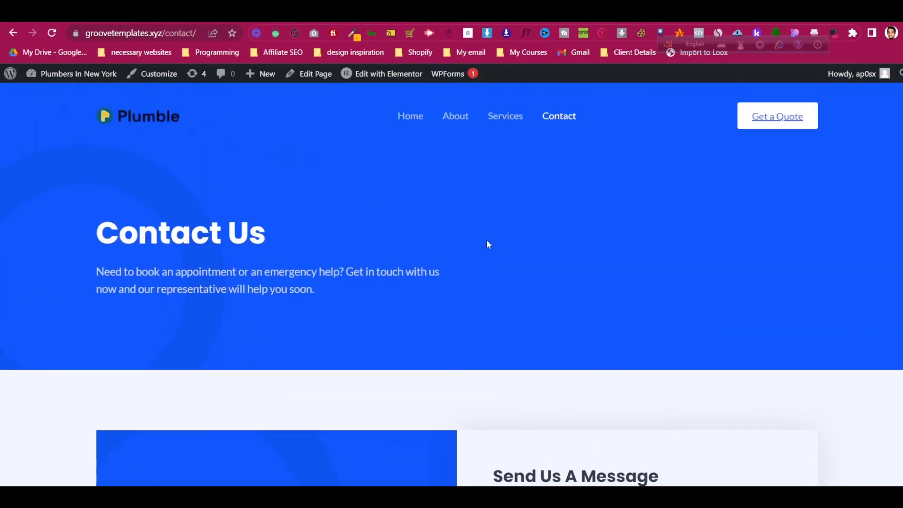
{"action": "scroll", "coordinate": [487, 242], "scroll_direction": "down", "scroll_amount": 3}
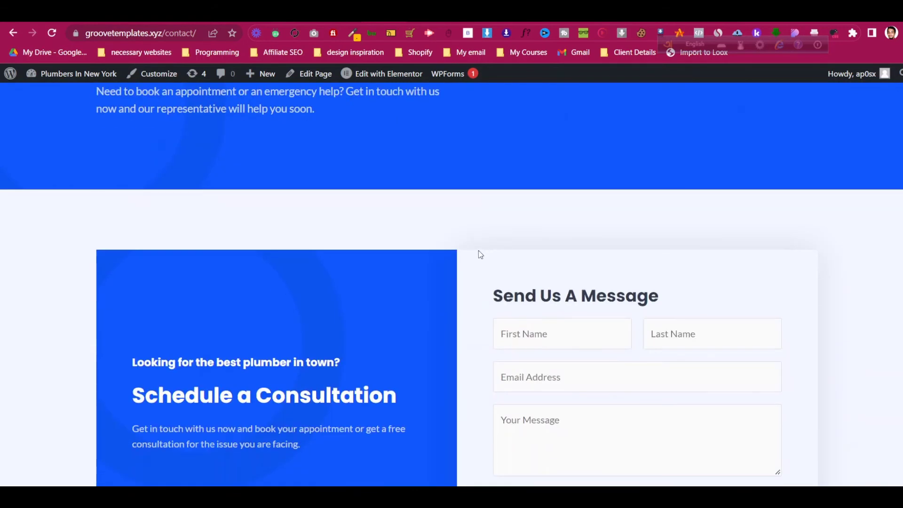
{"action": "scroll", "coordinate": [480, 254], "scroll_direction": "down", "scroll_amount": 2}
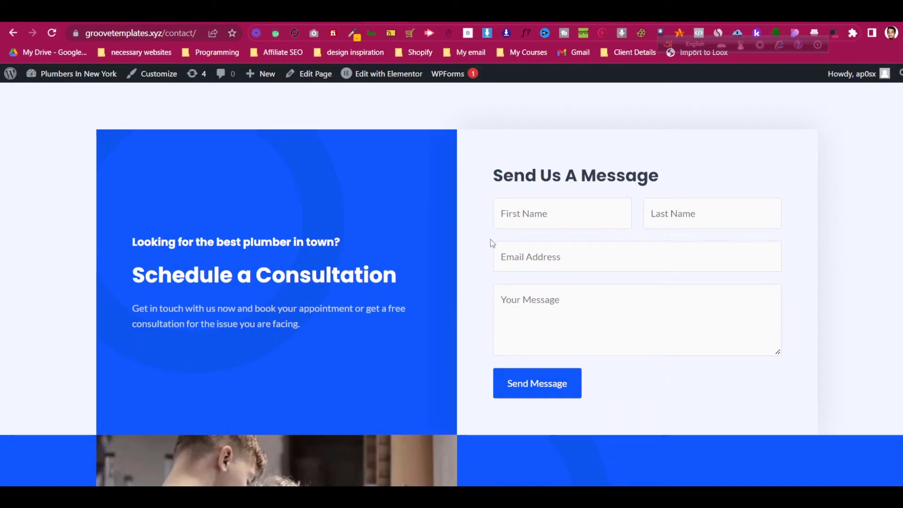
{"action": "scroll", "coordinate": [465, 264], "scroll_direction": "down", "scroll_amount": 9}
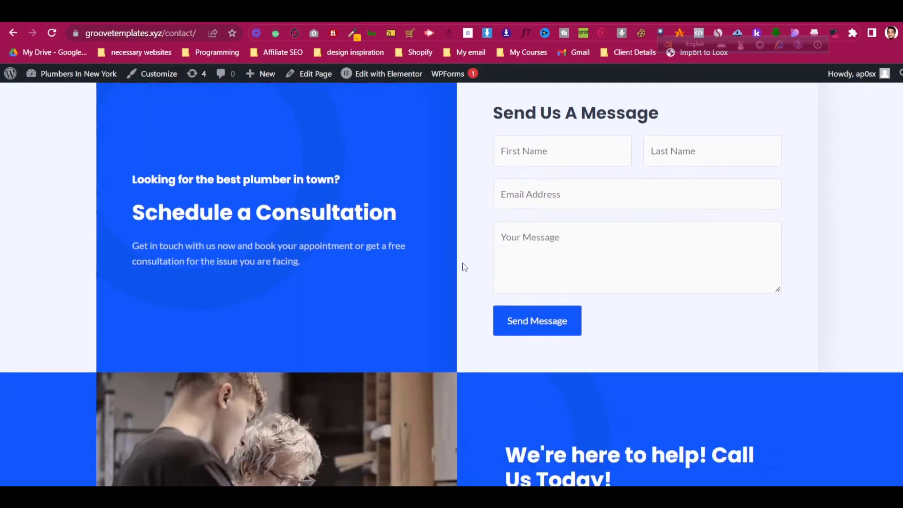
{"action": "scroll", "coordinate": [463, 270], "scroll_direction": "up", "scroll_amount": 5}
{"action": "scroll", "coordinate": [463, 269], "scroll_direction": "up", "scroll_amount": 5}
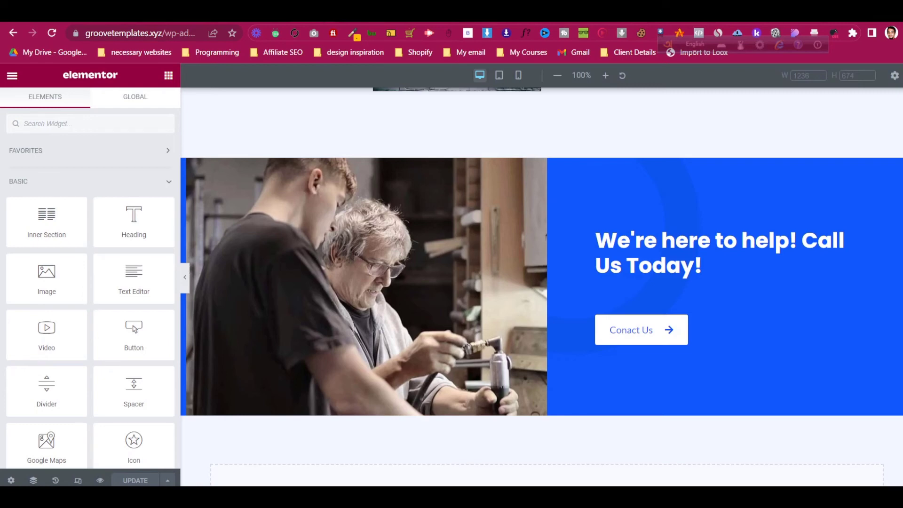
- From the Pages list, open the Contact page's Edit with Elementor link in a new tab
{"action": "left_click", "coordinate": [277, 14]}
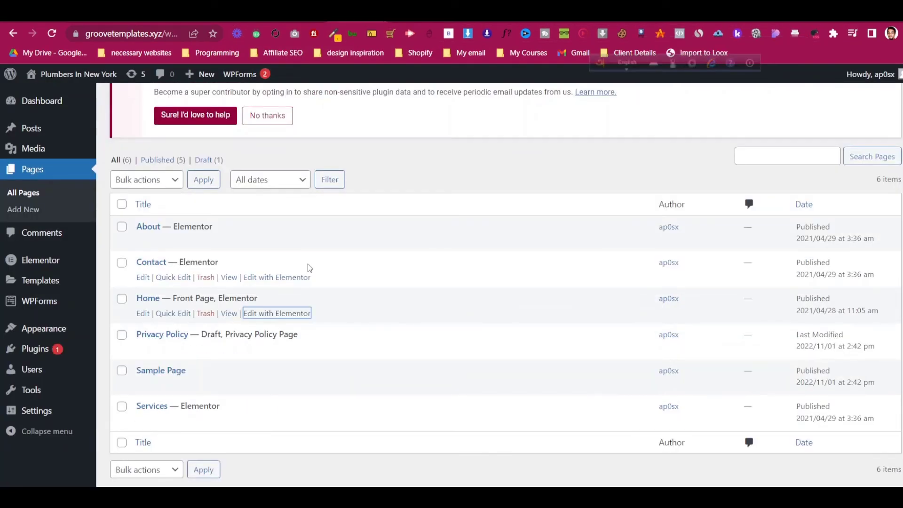
{"action": "scroll", "coordinate": [307, 266], "scroll_direction": "up", "scroll_amount": 2}
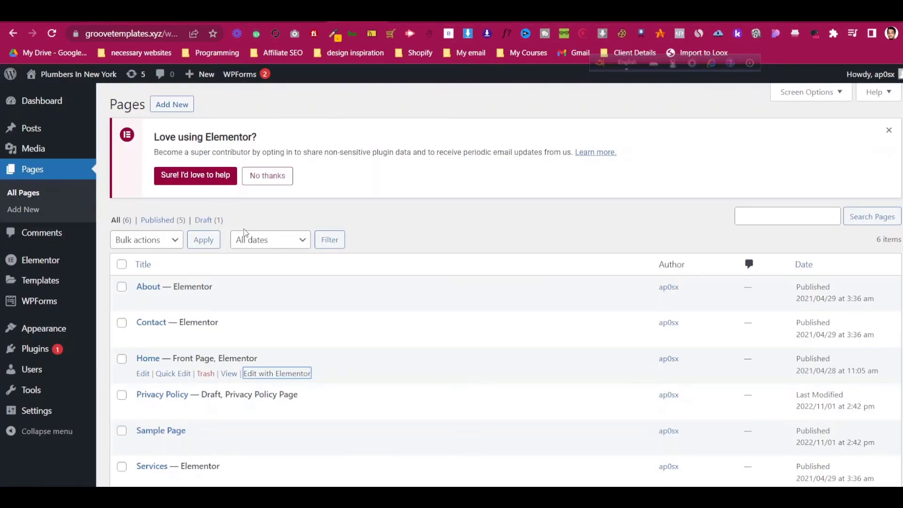
{"action": "scroll", "coordinate": [240, 240], "scroll_direction": "down", "scroll_amount": 1}
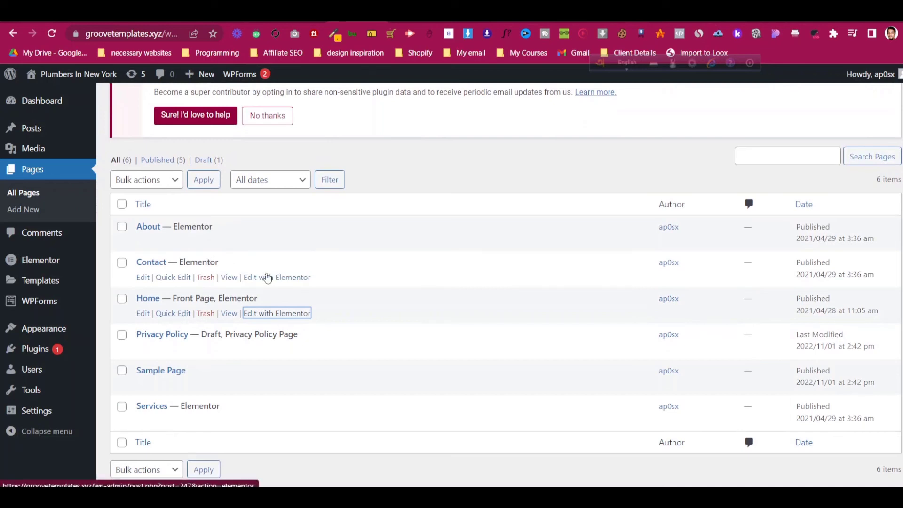
{"action": "right_click", "coordinate": [268, 279]}
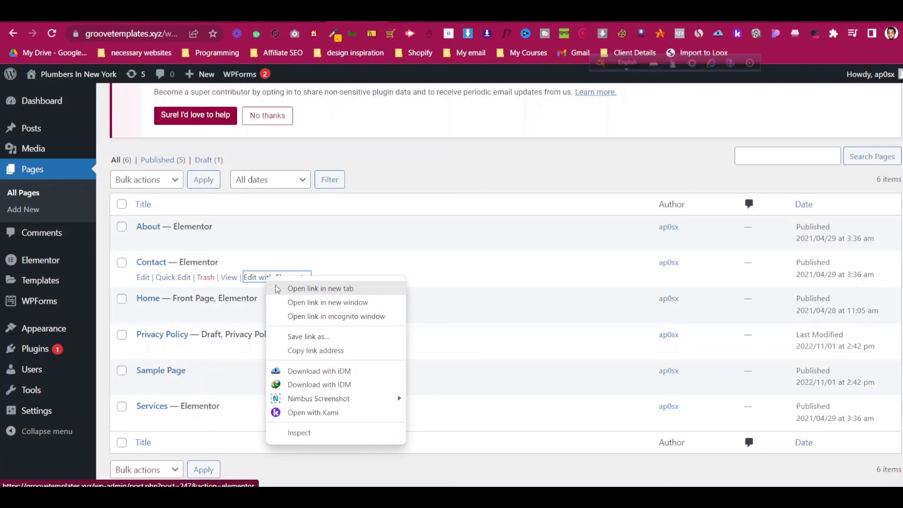
{"action": "left_click", "coordinate": [279, 289]}
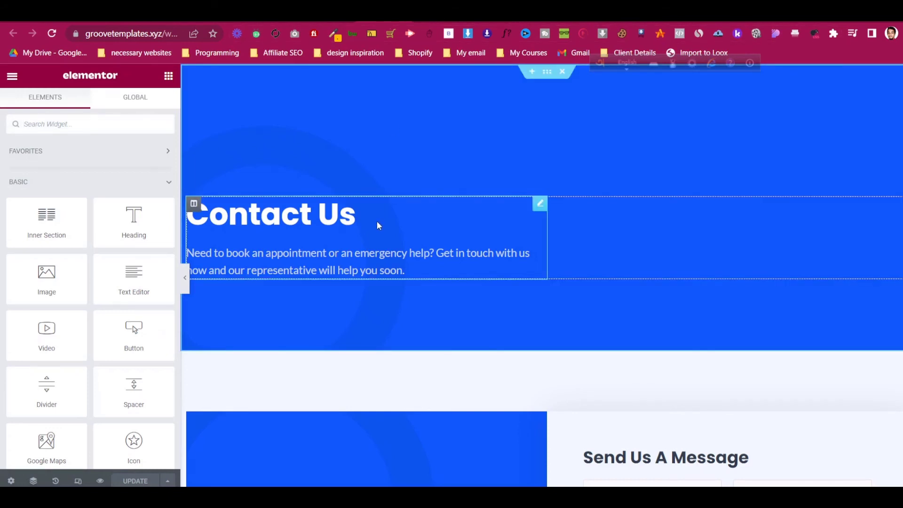
- Replace the phone button's # link with a tel: link to the business phone number
{"action": "scroll", "coordinate": [538, 163], "scroll_direction": "down", "scroll_amount": 1}
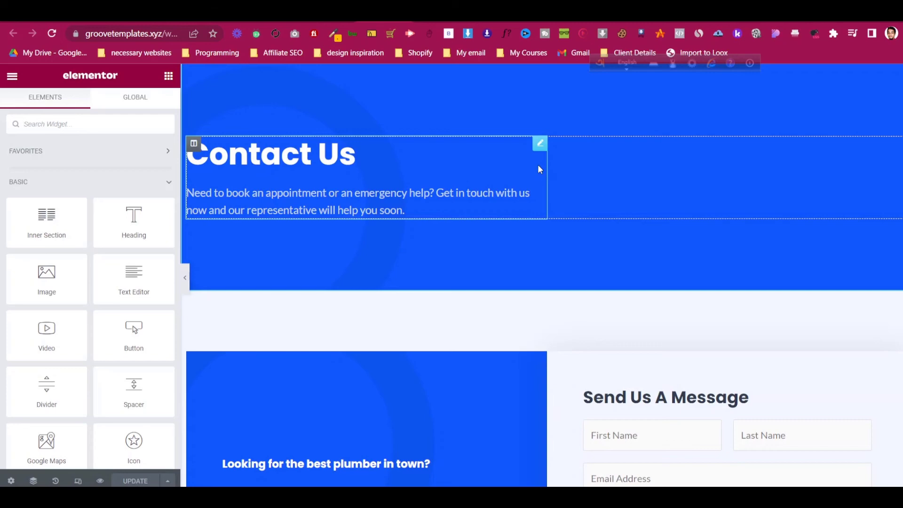
{"action": "scroll", "coordinate": [461, 185], "scroll_direction": "down", "scroll_amount": 6}
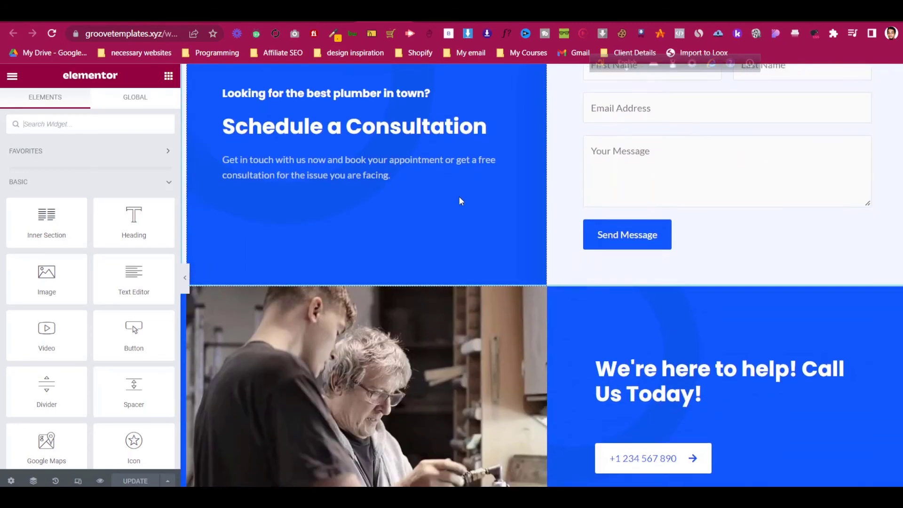
{"action": "scroll", "coordinate": [460, 201], "scroll_direction": "down", "scroll_amount": 3}
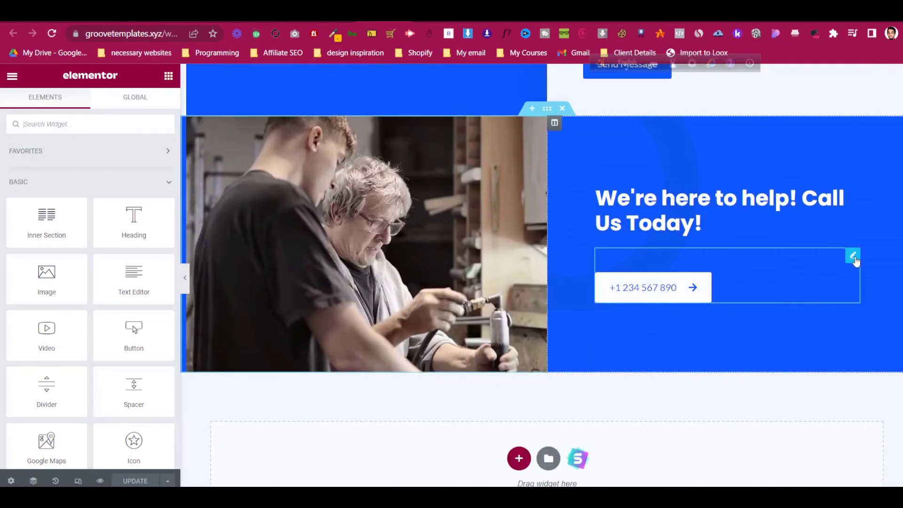
{"action": "left_click", "coordinate": [854, 257]}
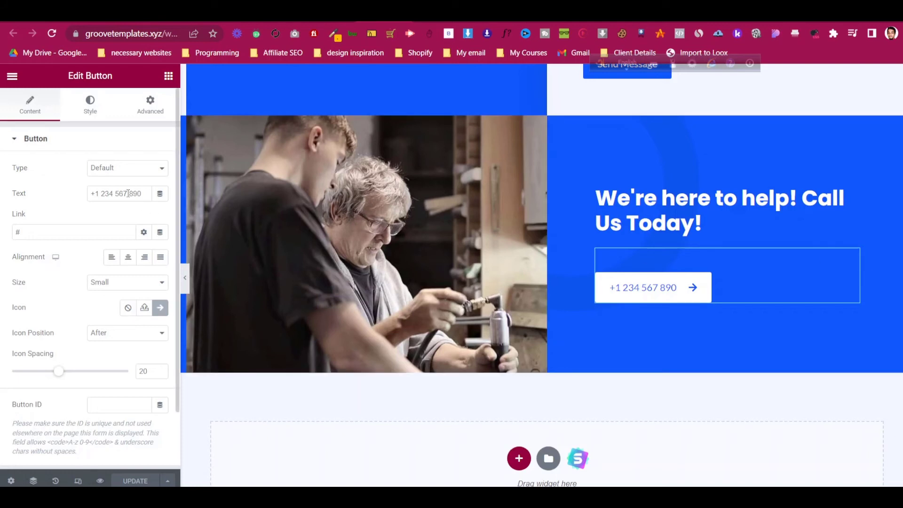
{"action": "left_click", "coordinate": [55, 232]}
{"action": "key", "text": "BackSpace"}
{"action": "type", "text": "te"}
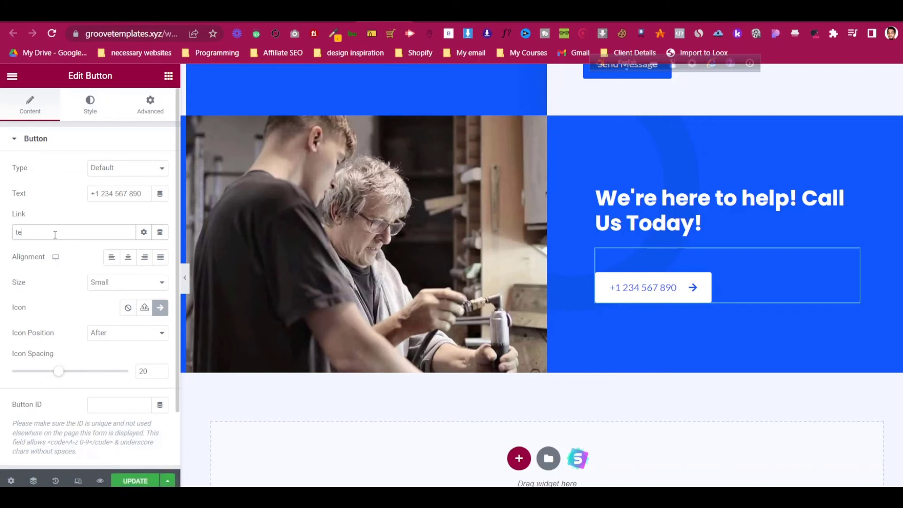
- Select the Send Us A Message heading above the contact form
{"action": "scroll", "coordinate": [718, 240], "scroll_direction": "up", "scroll_amount": 3}
{"action": "scroll", "coordinate": [718, 241], "scroll_direction": "up", "scroll_amount": 3}
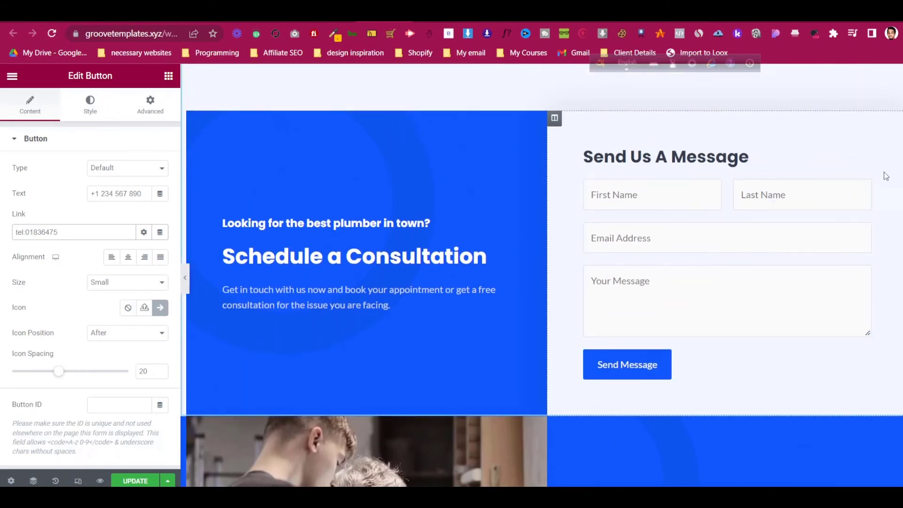
{"action": "left_click", "coordinate": [864, 187]}
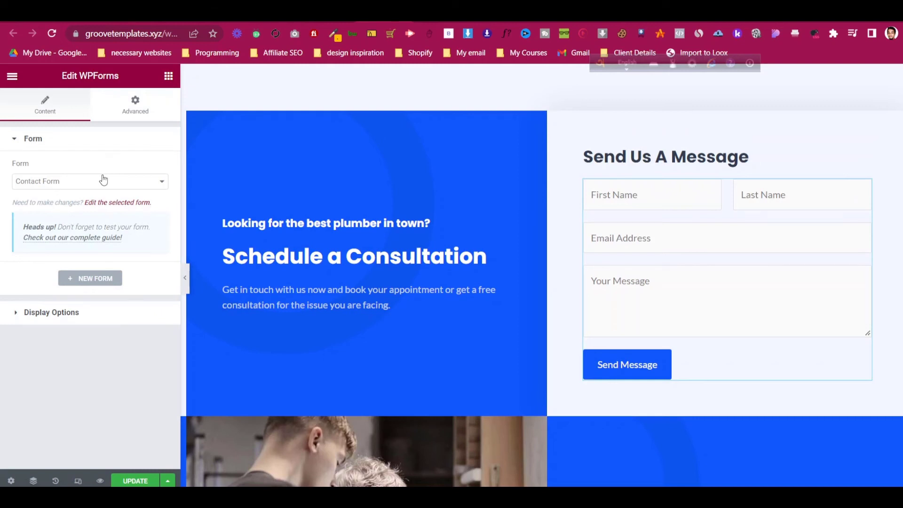
{"action": "left_click", "coordinate": [863, 155]}
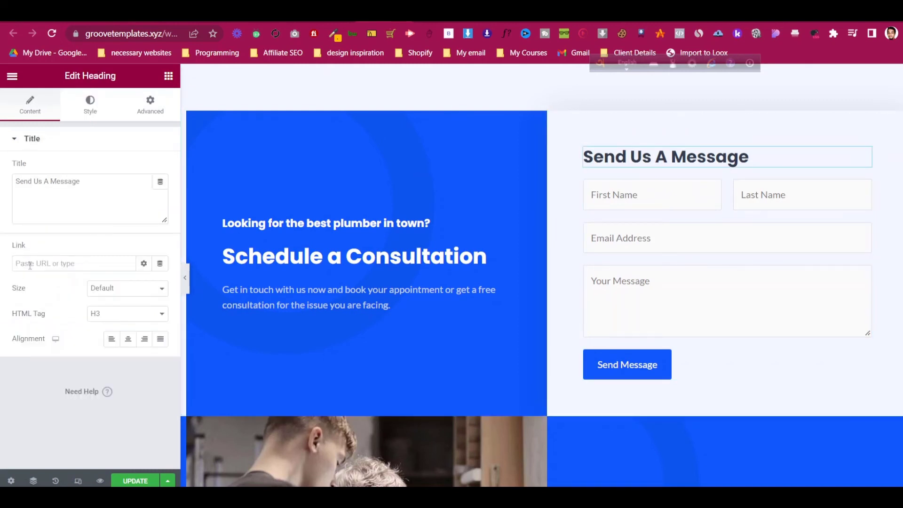
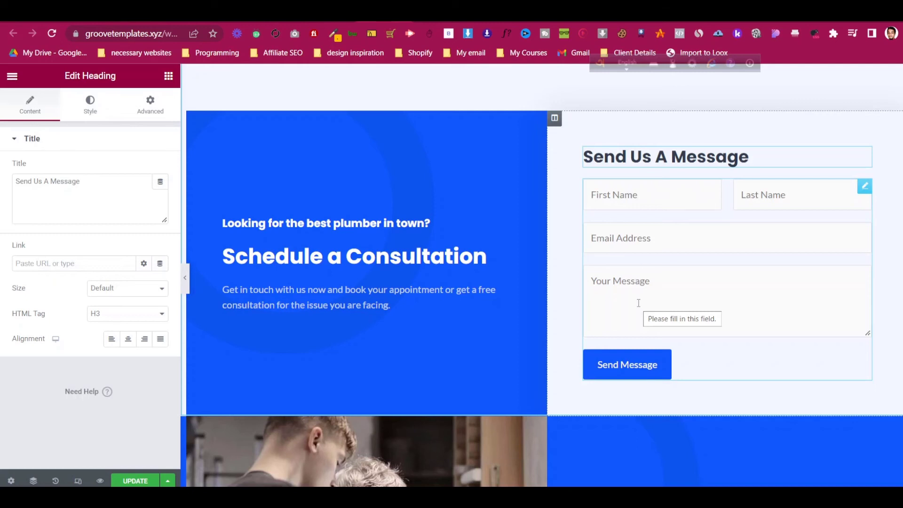
- Save the Contact page changes in Elementor
{"action": "scroll", "coordinate": [638, 302], "scroll_direction": "up", "scroll_amount": 3}
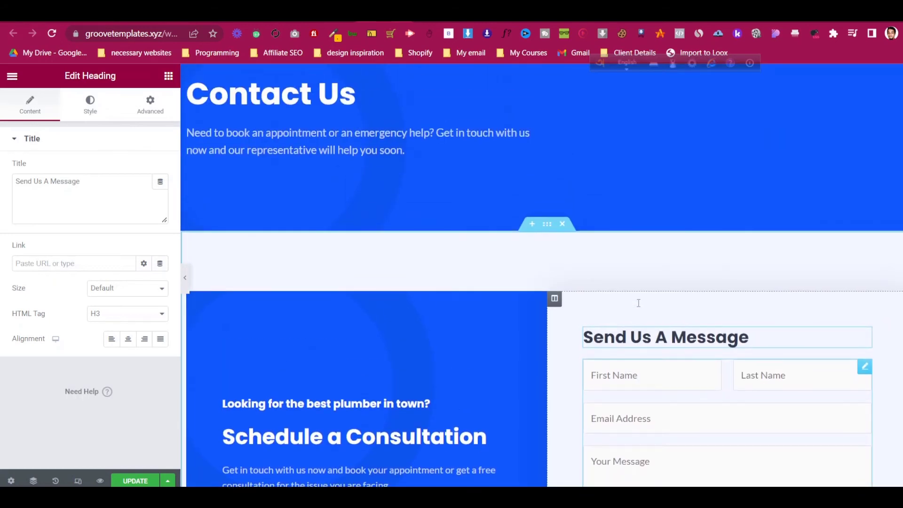
{"action": "scroll", "coordinate": [638, 306], "scroll_direction": "down", "scroll_amount": 3}
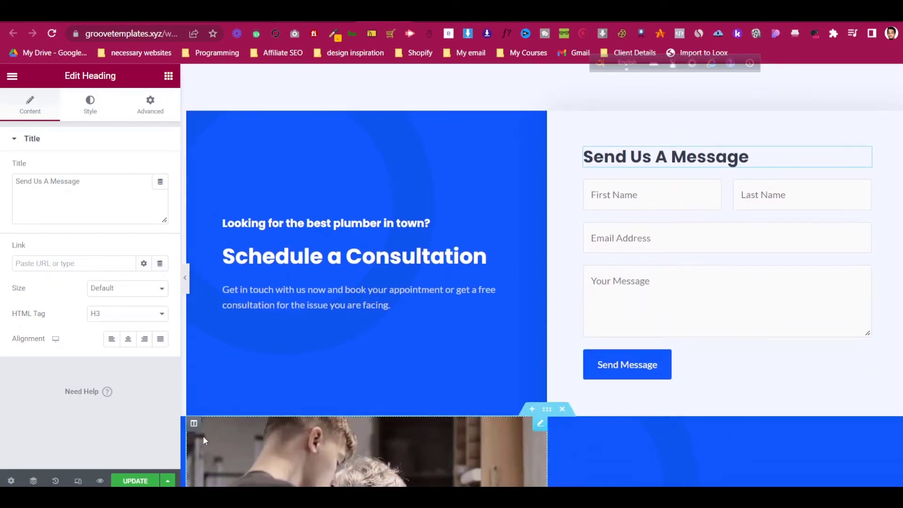
{"action": "left_click", "coordinate": [136, 480]}
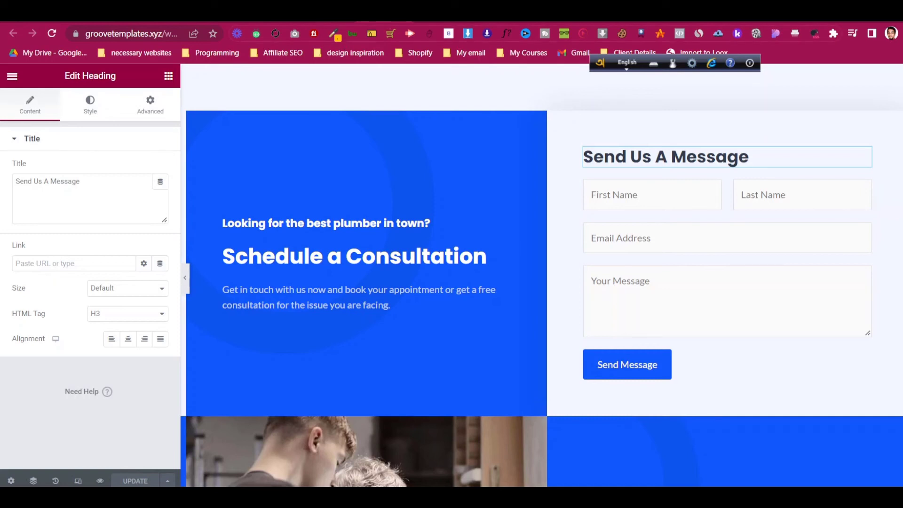
- Exit the Elementor editor back to the WordPress Pages list
{"action": "left_click", "coordinate": [333, 19]}
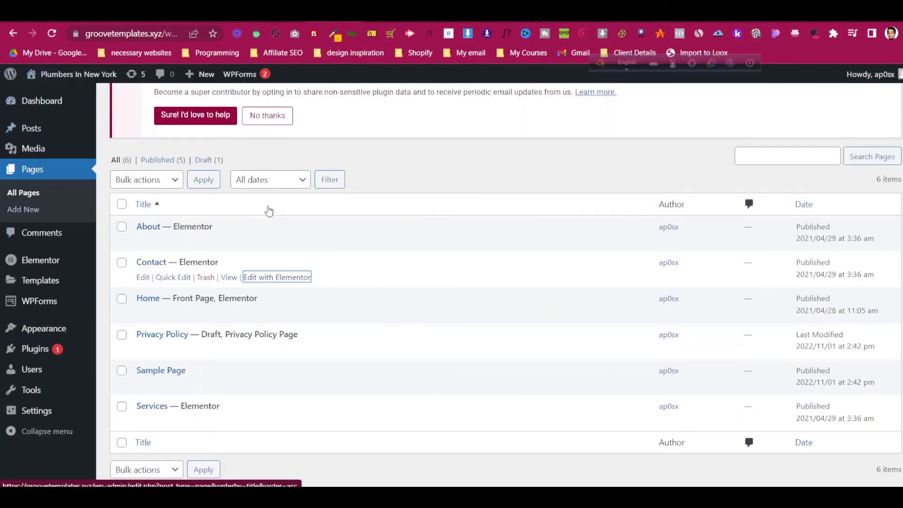
{"action": "left_click", "coordinate": [383, 19]}
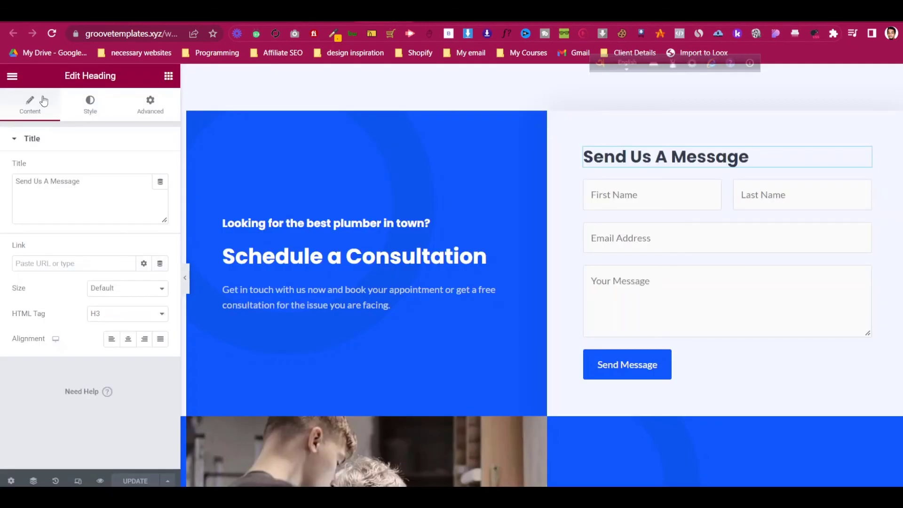
{"action": "left_click", "coordinate": [12, 77]}
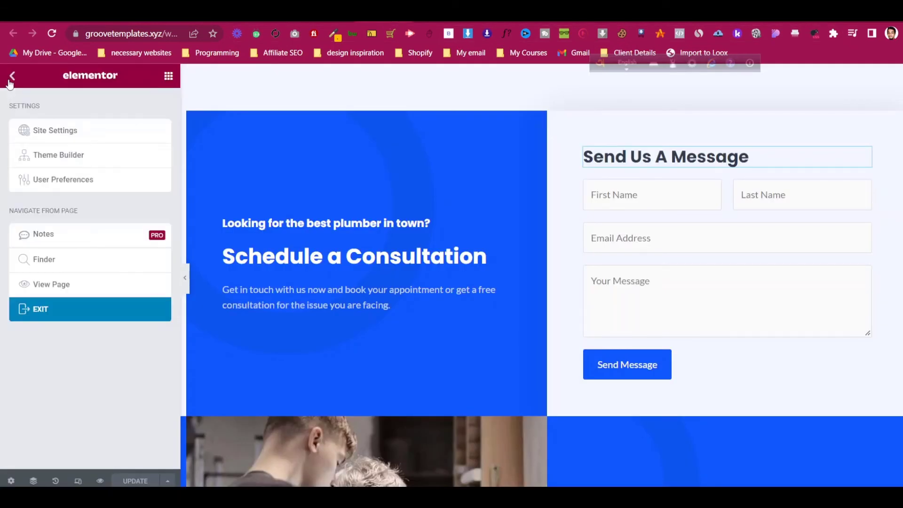
{"action": "left_click", "coordinate": [79, 314]}
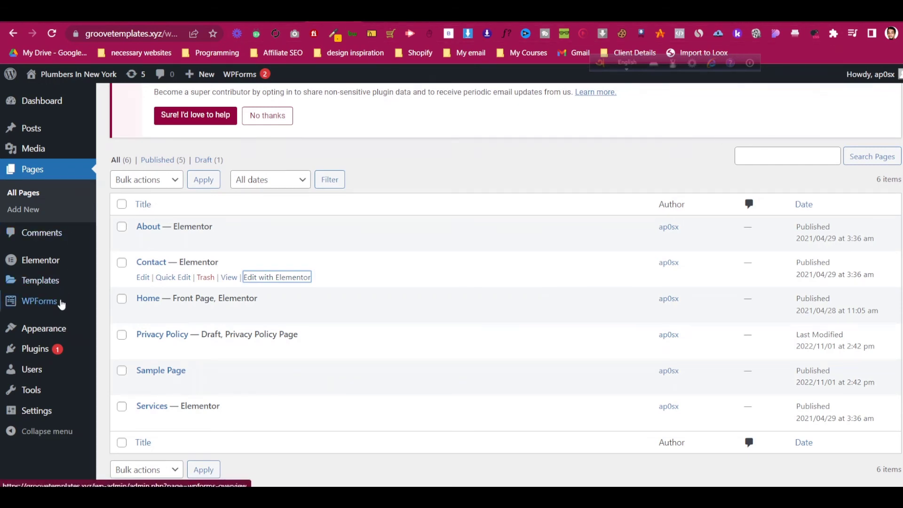
- Open the Contact Form from WPForms All Forms in the form builder
{"action": "mouse_move", "coordinate": [61, 306]}
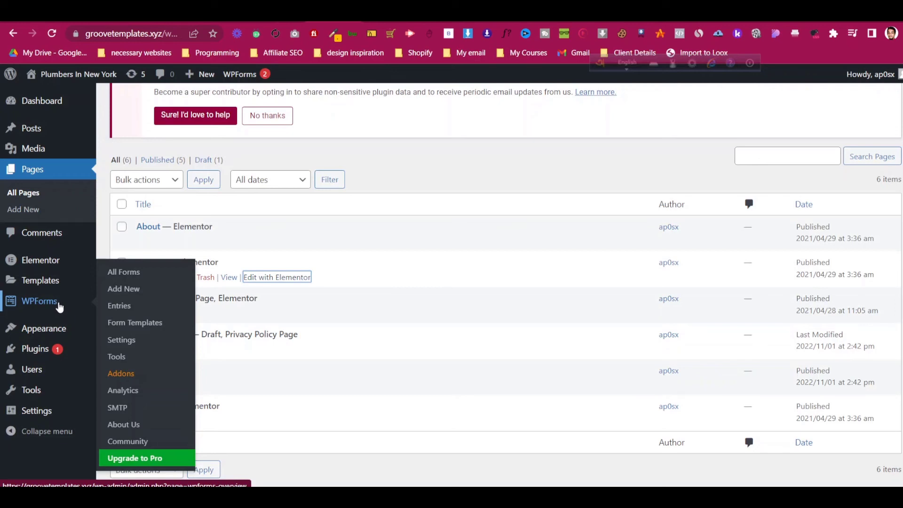
{"action": "left_click", "coordinate": [59, 306]}
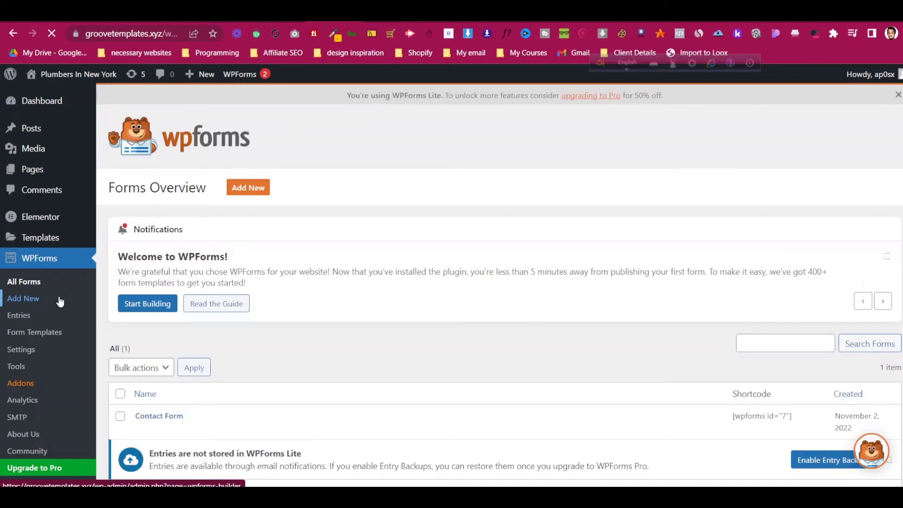
{"action": "scroll", "coordinate": [154, 301], "scroll_direction": "down", "scroll_amount": 3}
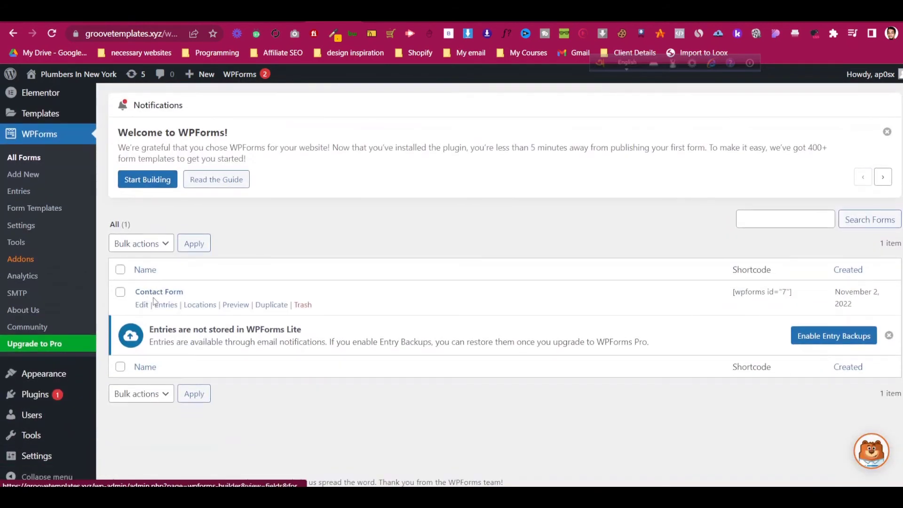
{"action": "left_click", "coordinate": [141, 305]}
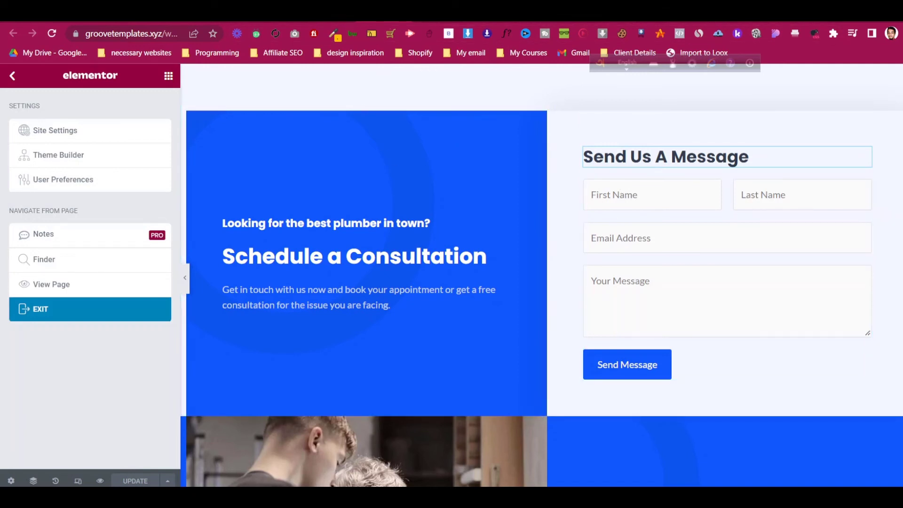
{"action": "left_click", "coordinate": [332, 18]}
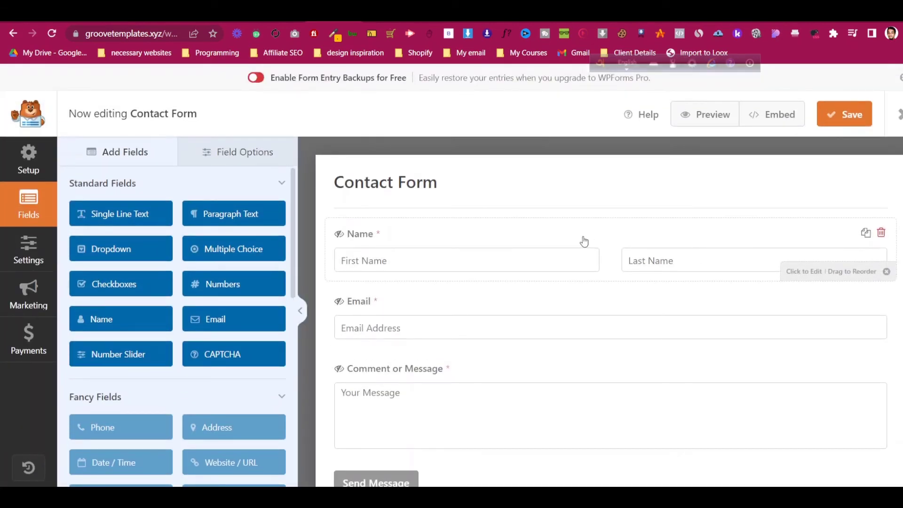
{"action": "left_click", "coordinate": [391, 241]}
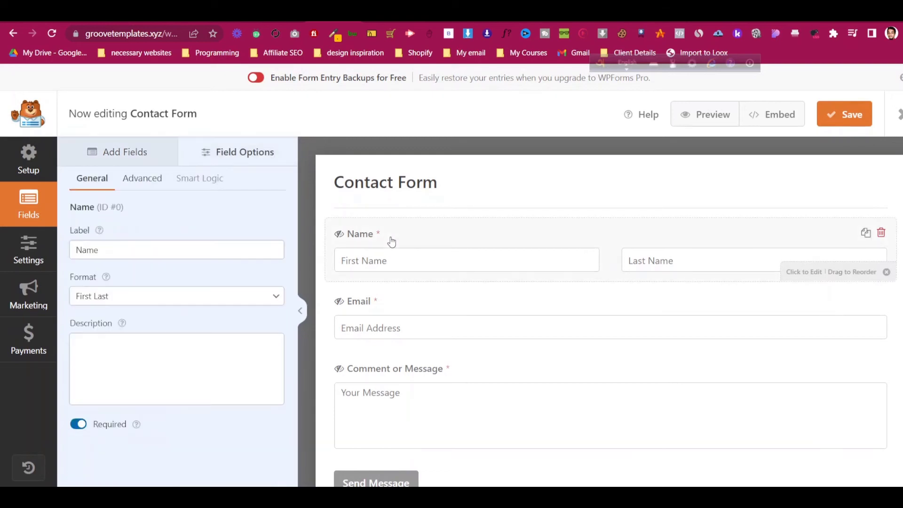
{"action": "left_click", "coordinate": [144, 295]}
{"action": "left_click", "coordinate": [143, 295]}
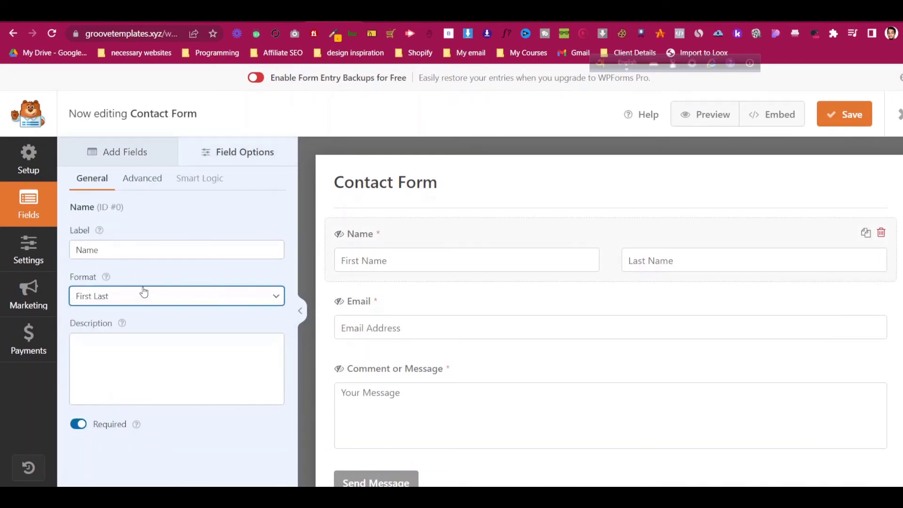
{"action": "left_click", "coordinate": [143, 289]}
{"action": "left_click", "coordinate": [142, 292]}
{"action": "left_click", "coordinate": [142, 292]}
{"action": "left_click", "coordinate": [142, 294]}
{"action": "key", "text": "Up"}
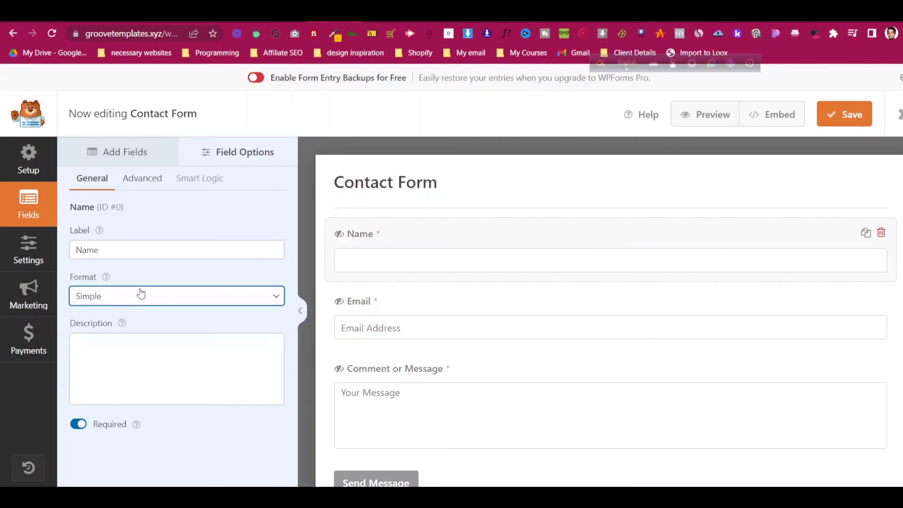
{"action": "left_click", "coordinate": [141, 293]}
{"action": "left_click", "coordinate": [139, 320]}
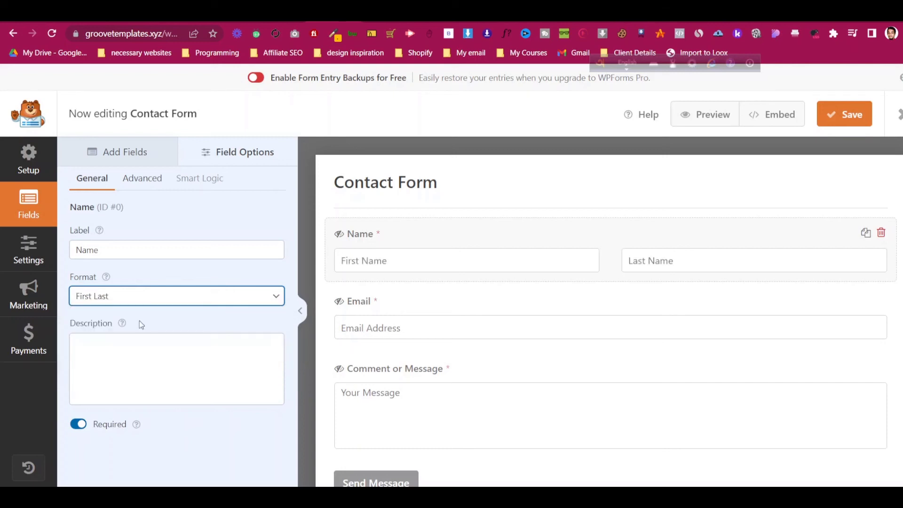
{"action": "left_click", "coordinate": [144, 181]}
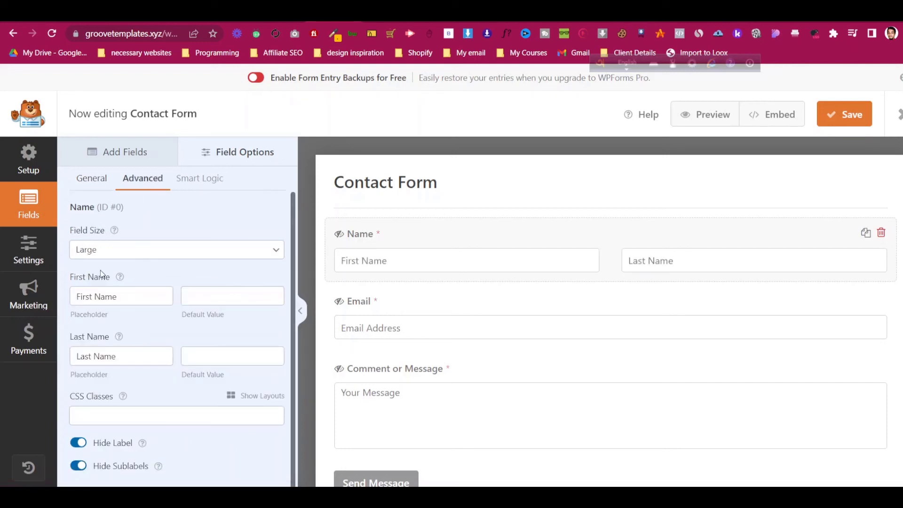
{"action": "triple_click", "coordinate": [124, 301]}
{"action": "left_click", "coordinate": [139, 342]}
{"action": "left_click", "coordinate": [201, 355]}
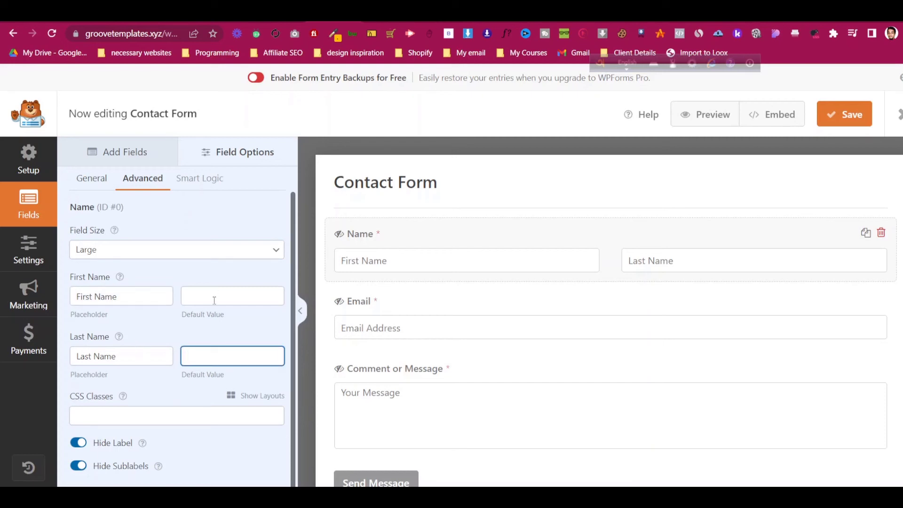
{"action": "left_click", "coordinate": [214, 296]}
{"action": "scroll", "coordinate": [147, 279], "scroll_direction": "down", "scroll_amount": 1}
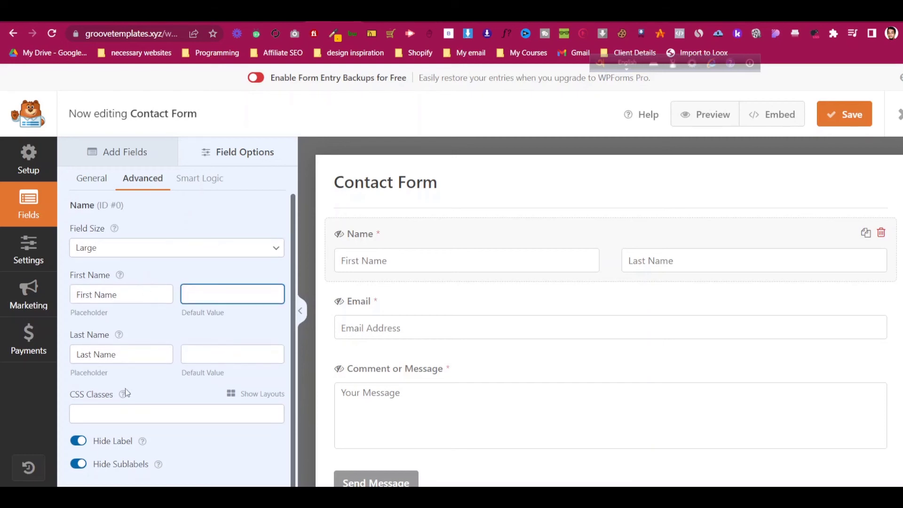
{"action": "left_click", "coordinate": [87, 442]}
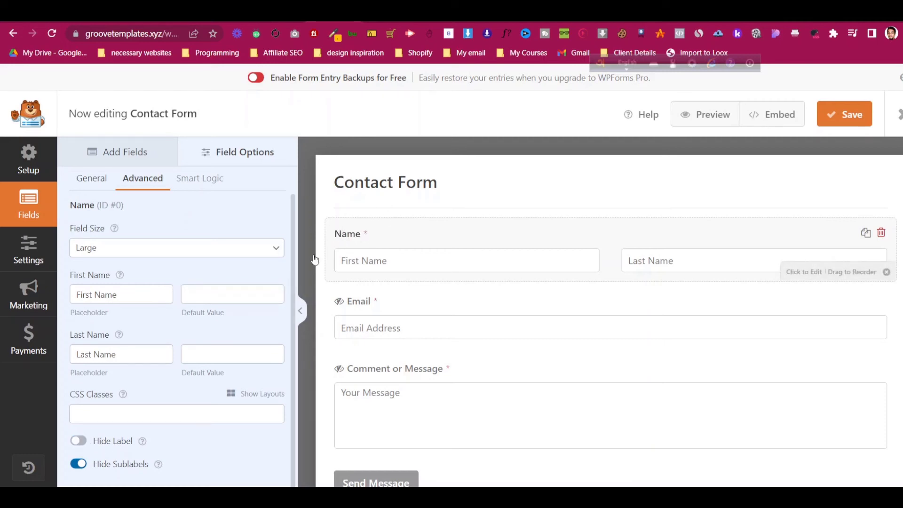
{"action": "left_click", "coordinate": [79, 440]}
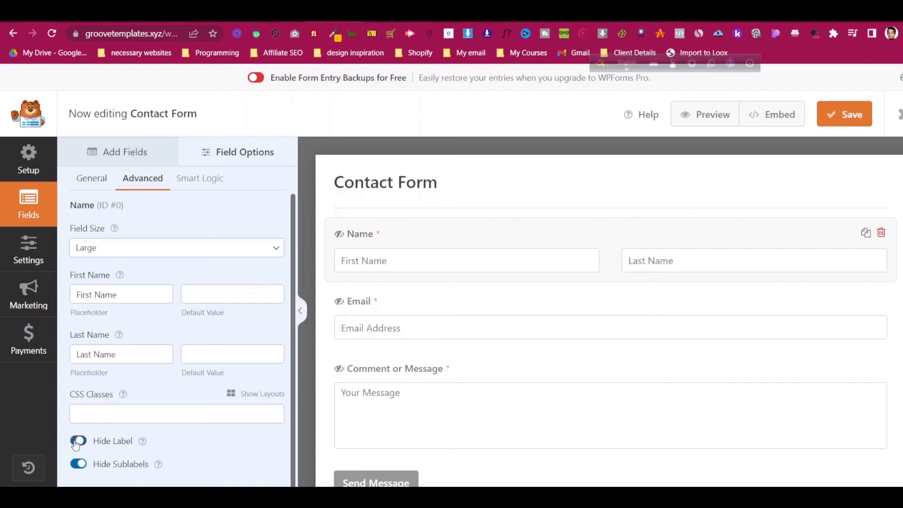
{"action": "left_click", "coordinate": [102, 178]}
{"action": "left_click", "coordinate": [118, 163]}
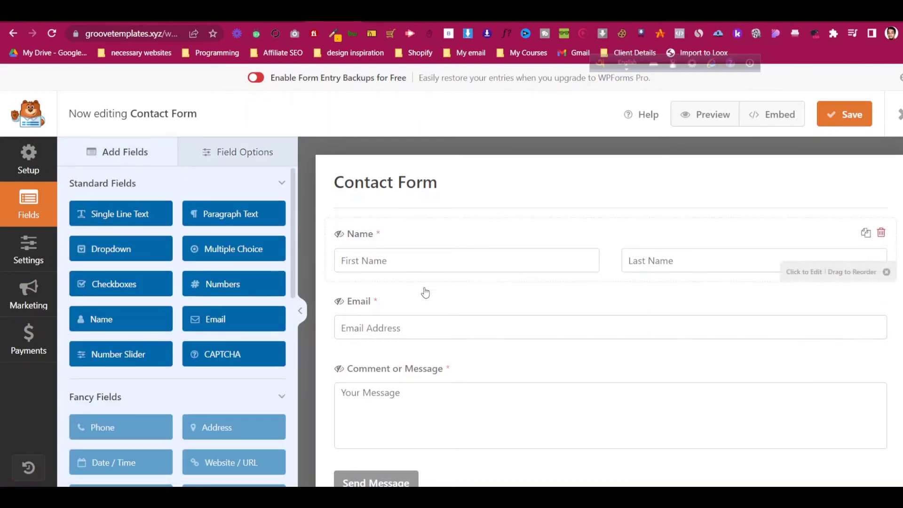
{"action": "left_click", "coordinate": [426, 328]}
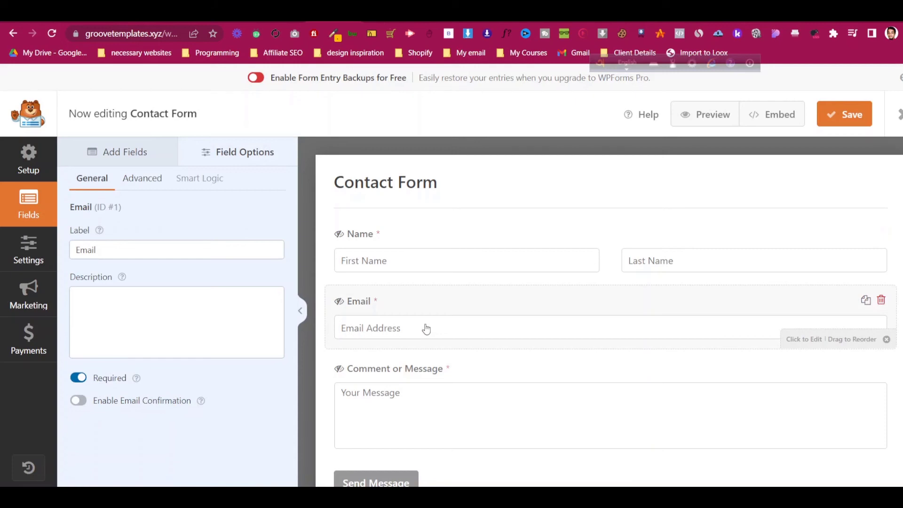
{"action": "left_click", "coordinate": [106, 153]}
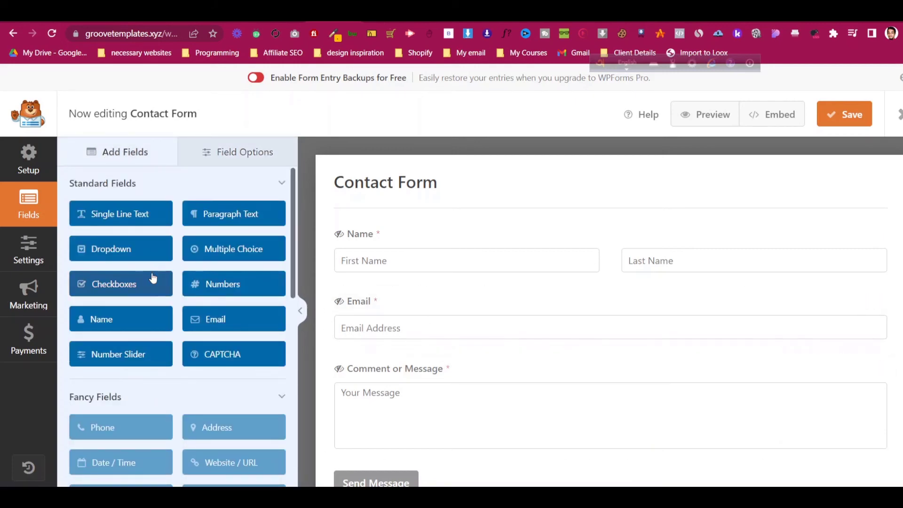
- Add a Numbers field below Name with a hidden label and placeholder 'Enter Your Mobile Number'
{"action": "left_click_drag", "start_coordinate": [228, 285], "coordinate": [152, 284]}
{"action": "left_click_drag", "start_coordinate": [212, 284], "coordinate": [381, 288]}
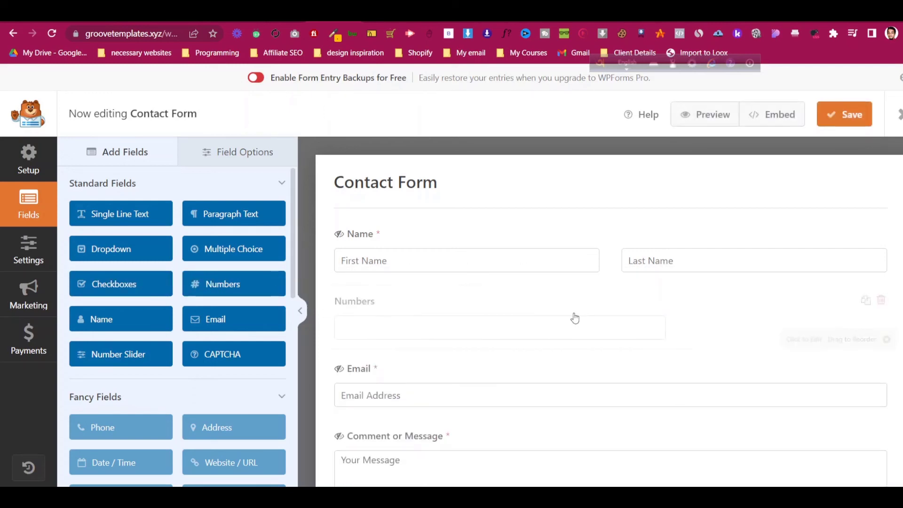
{"action": "left_click", "coordinate": [448, 304]}
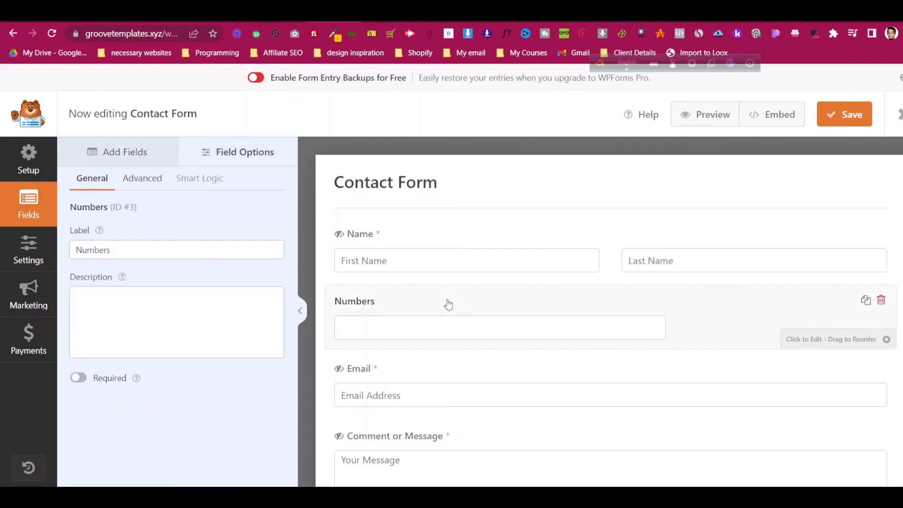
{"action": "left_click", "coordinate": [153, 245]}
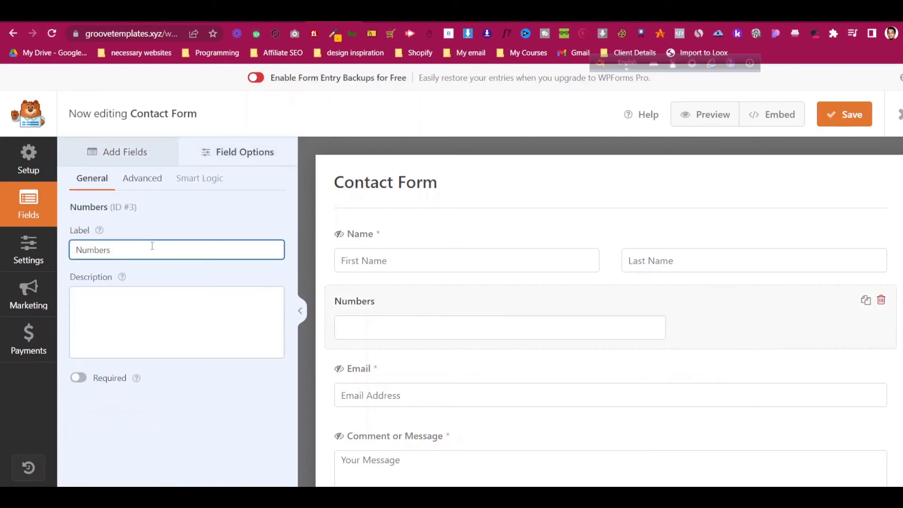
{"action": "left_click", "coordinate": [157, 181]}
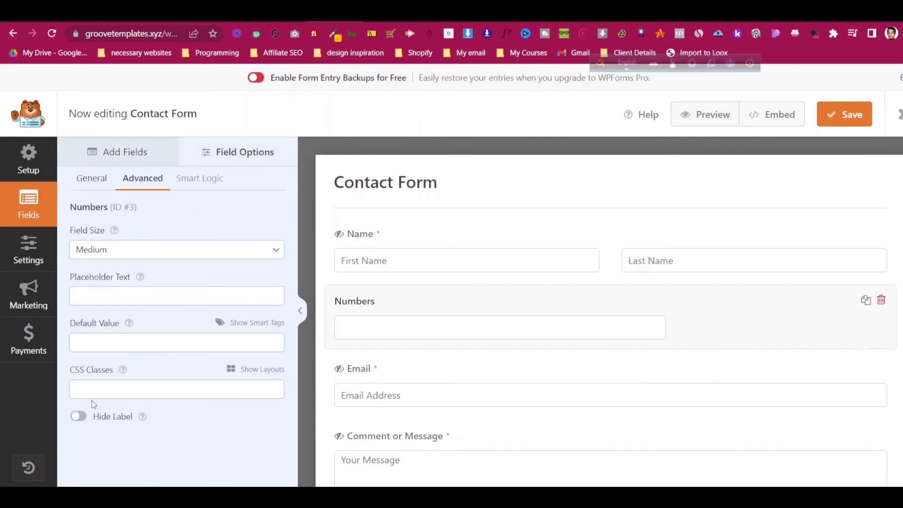
{"action": "left_click", "coordinate": [78, 416]}
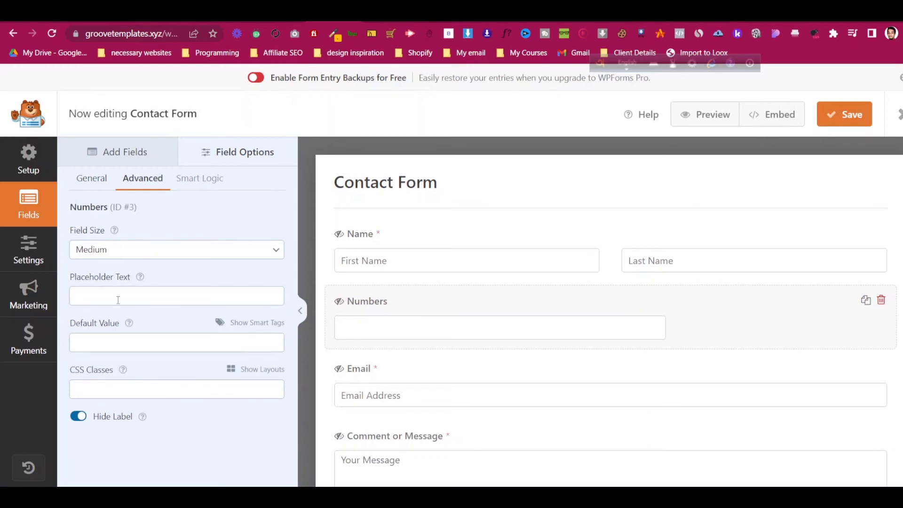
{"action": "left_click", "coordinate": [118, 299]}
{"action": "type", "text": "Enter Your Mo"}
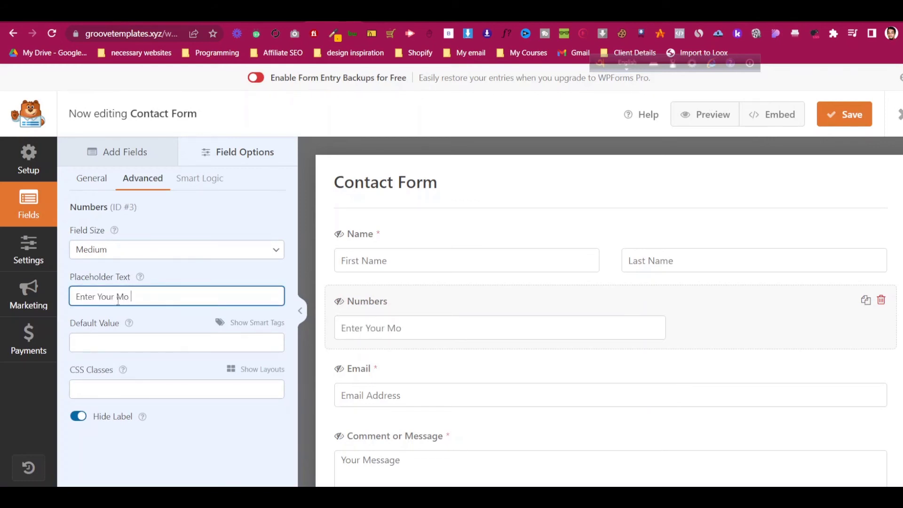
{"action": "type", "text": "bile Number"}
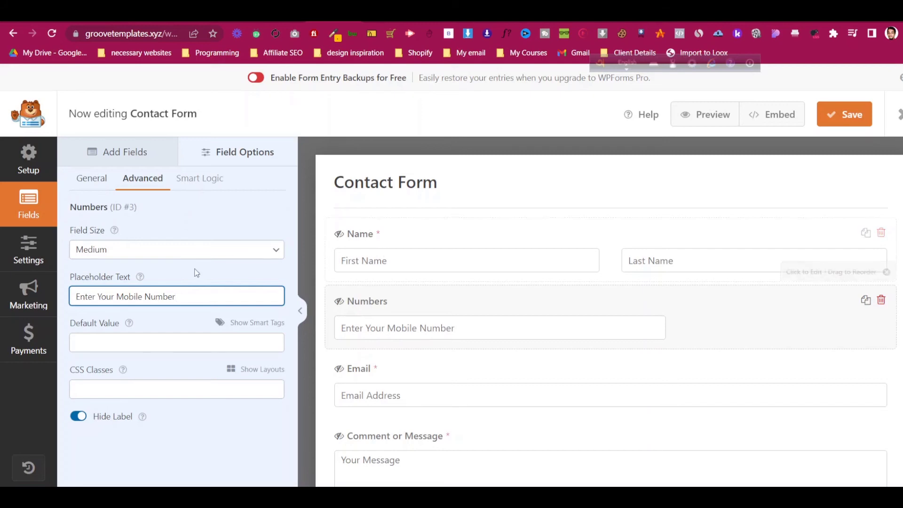
- Set the message field placeholder to 'Describer Your Problem' and add a Dropdown below Email
{"action": "left_click", "coordinate": [135, 155]}
{"action": "scroll", "coordinate": [641, 413], "scroll_direction": "down", "scroll_amount": 2}
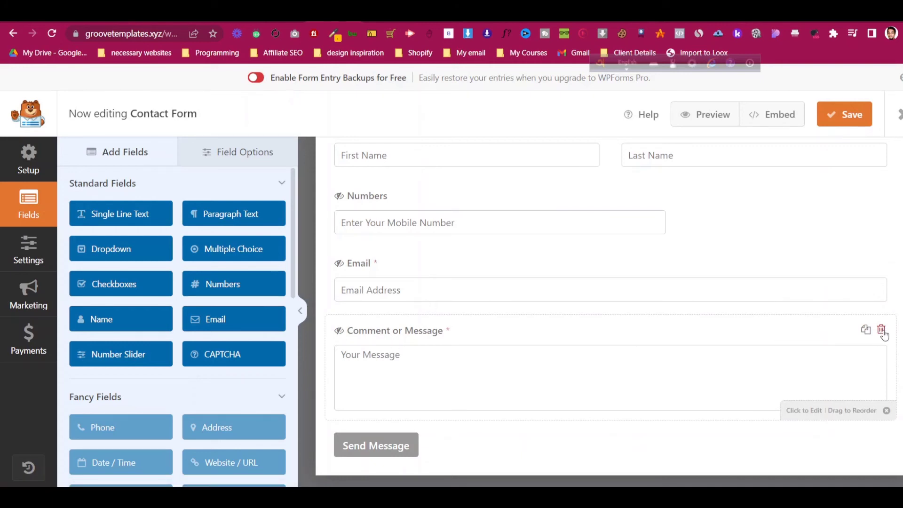
{"action": "left_click", "coordinate": [508, 353]}
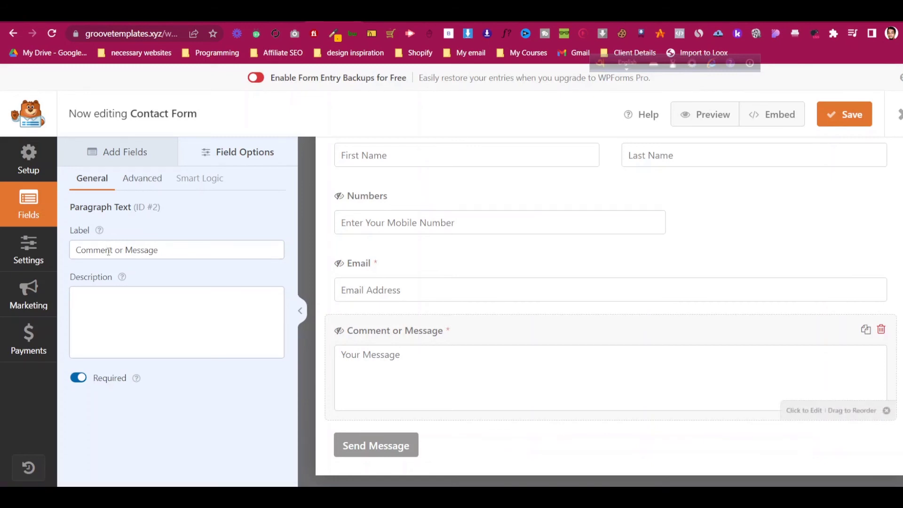
{"action": "left_click", "coordinate": [147, 179]}
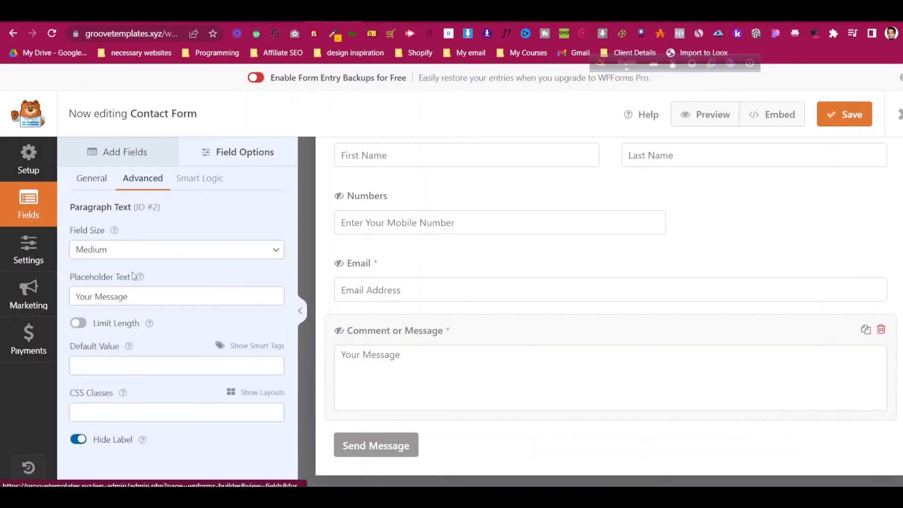
{"action": "left_click", "coordinate": [135, 297]}
{"action": "key", "text": "ctrl+a"}
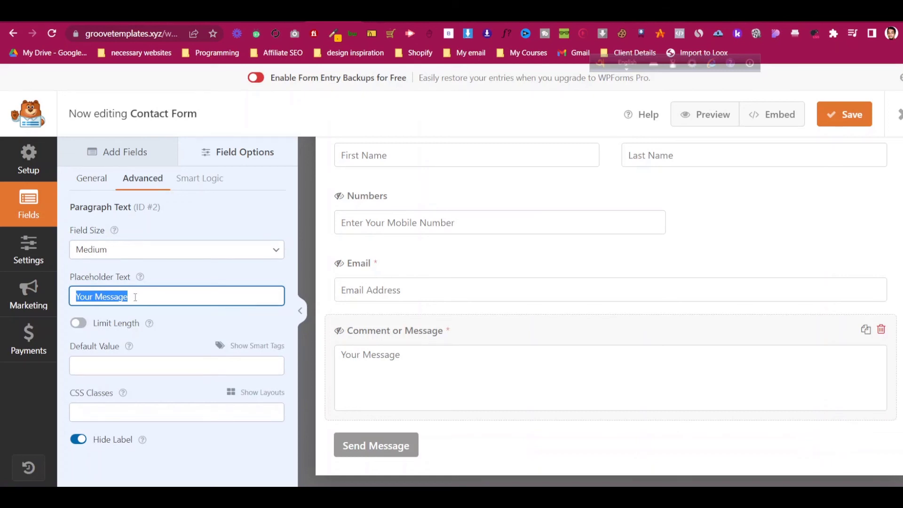
{"action": "type", "text": "Descruved"}
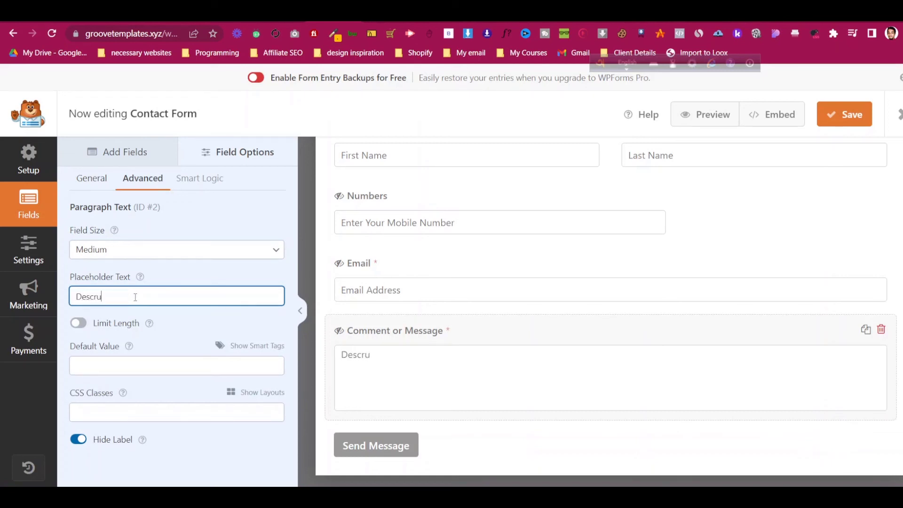
{"action": "key", "text": "BackSpace"}
{"action": "key", "text": "BackSpace"}
{"action": "key", "text": "BackSpace"}
{"action": "type", "text": "ber Your Problem"}
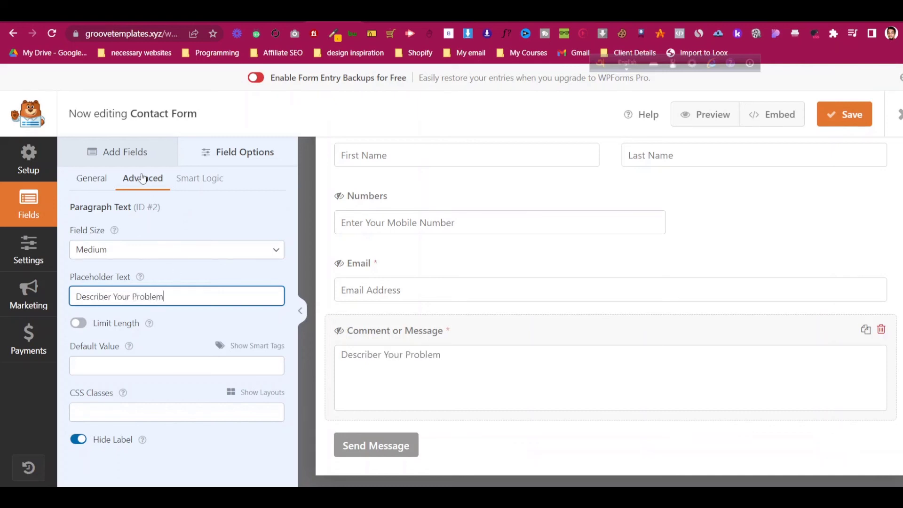
{"action": "left_click", "coordinate": [141, 153]}
{"action": "left_click_drag", "start_coordinate": [147, 247], "coordinate": [501, 316]}
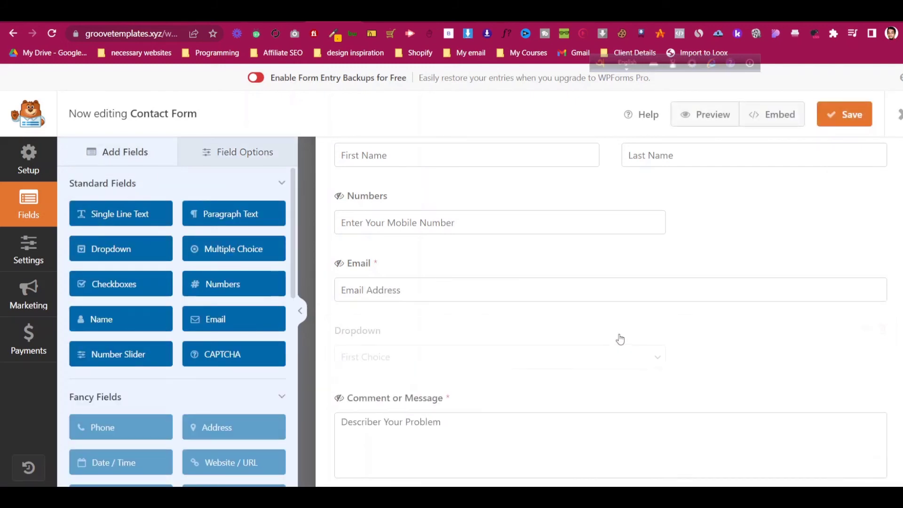
- Add a fourth option, Fourth Choice, to the Dropdown field, leaving it optional
{"action": "left_click", "coordinate": [381, 360]}
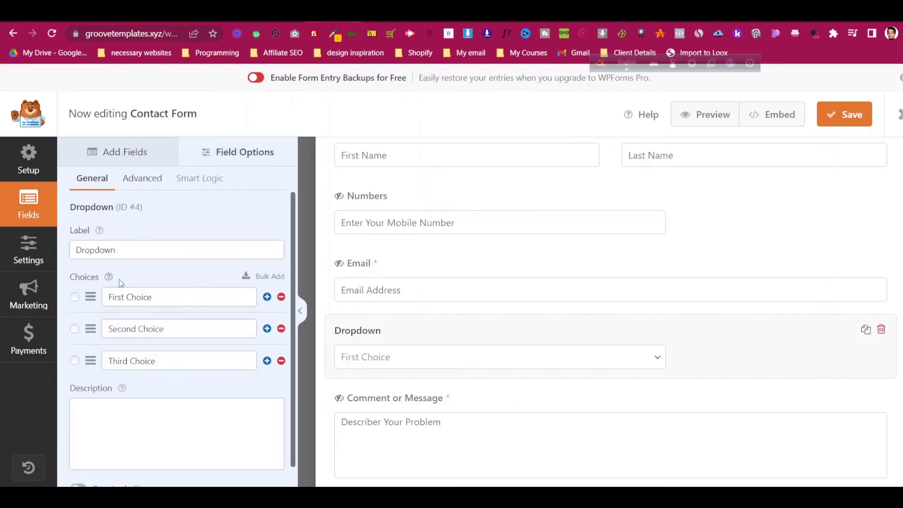
{"action": "scroll", "coordinate": [119, 278], "scroll_direction": "down", "scroll_amount": 1}
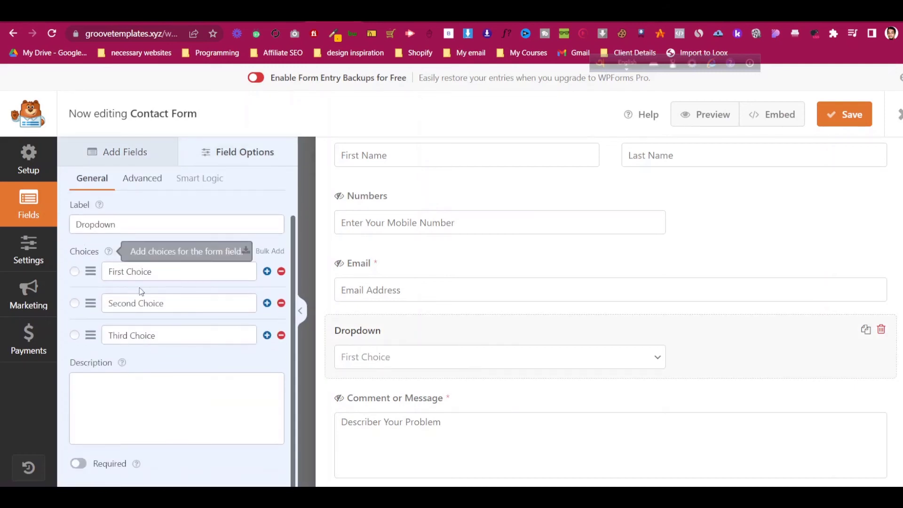
{"action": "left_click", "coordinate": [267, 335]}
{"action": "left_click", "coordinate": [165, 367]}
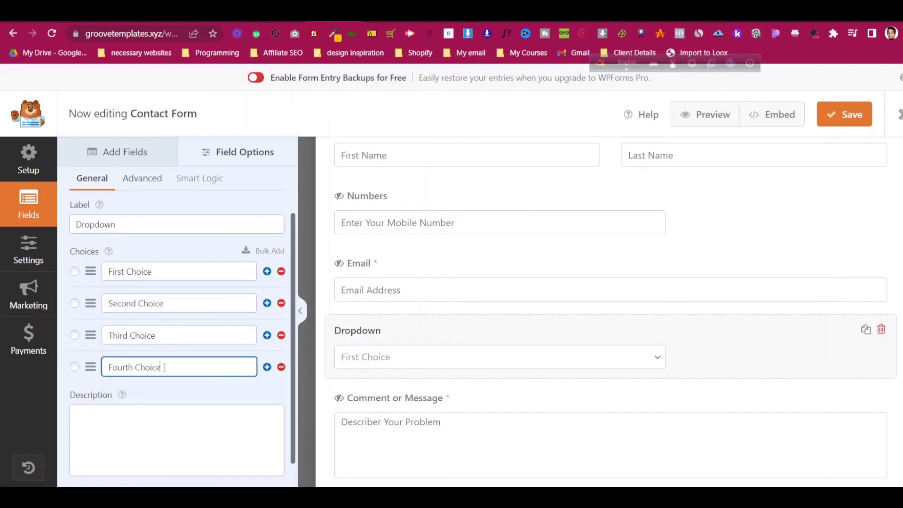
{"action": "scroll", "coordinate": [164, 367], "scroll_direction": "down", "scroll_amount": 1}
{"action": "scroll", "coordinate": [165, 368], "scroll_direction": "up", "scroll_amount": 1}
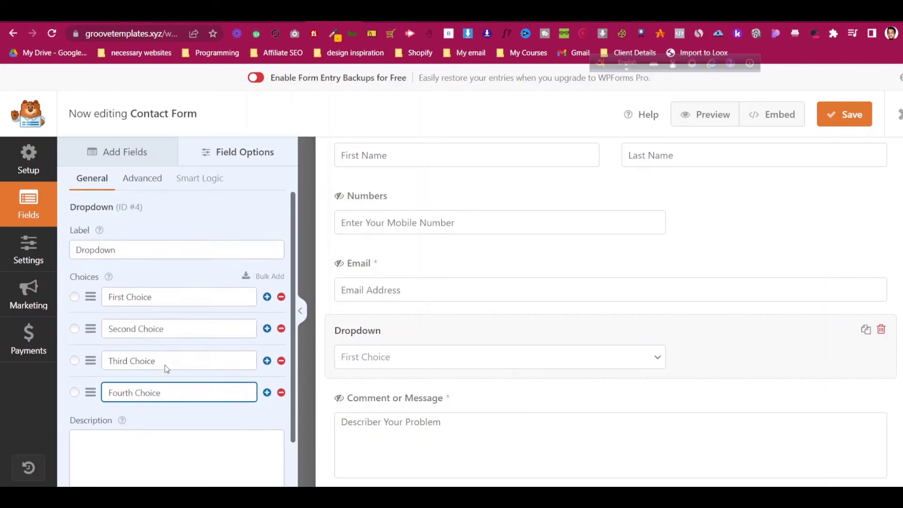
{"action": "scroll", "coordinate": [165, 367], "scroll_direction": "down", "scroll_amount": 1}
{"action": "left_click", "coordinate": [75, 464]}
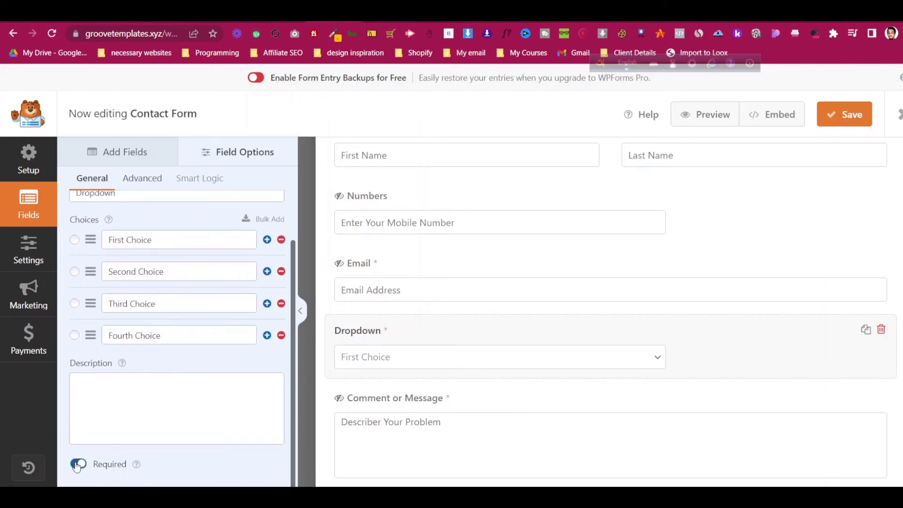
{"action": "left_click", "coordinate": [78, 465]}
{"action": "left_click", "coordinate": [143, 178]}
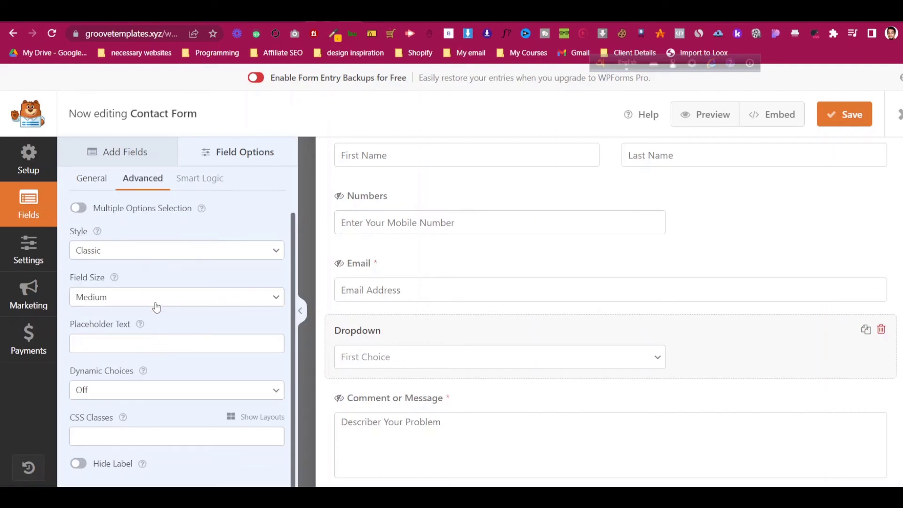
{"action": "left_click", "coordinate": [158, 389]}
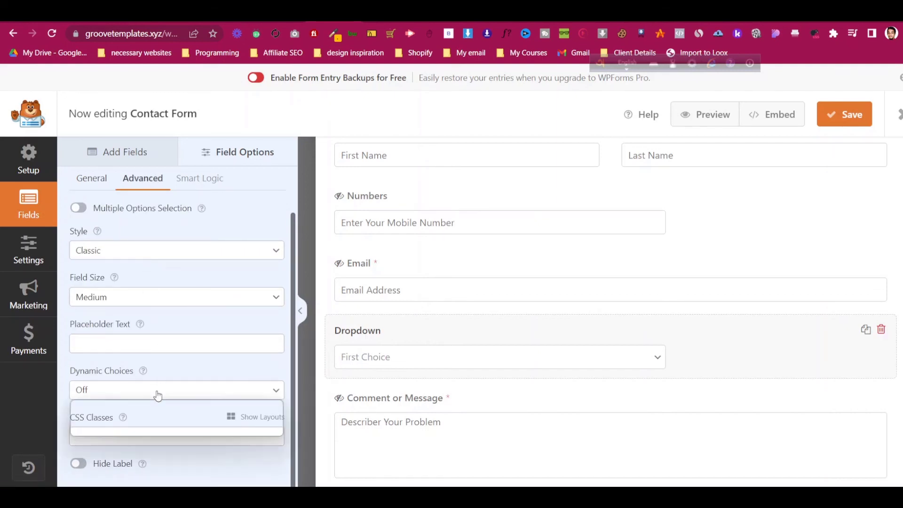
{"action": "left_click", "coordinate": [94, 405]}
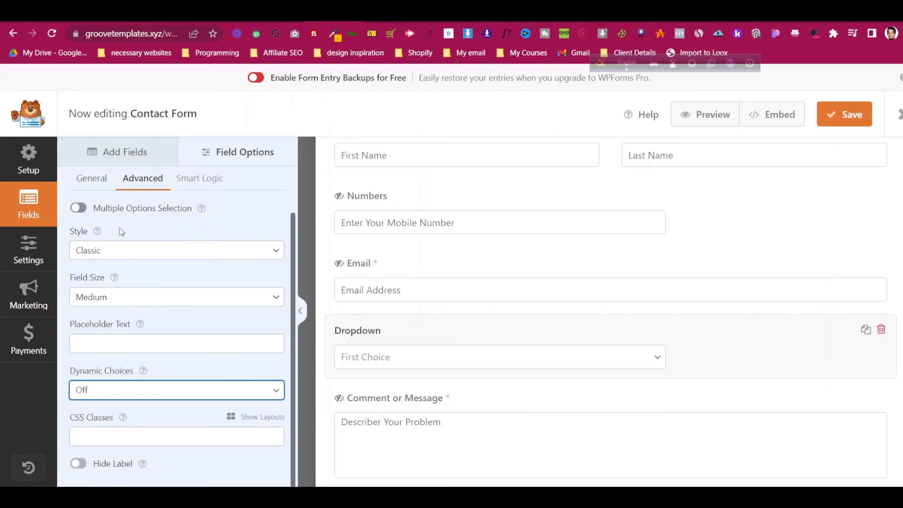
- Make the Numbers field required
{"action": "left_click", "coordinate": [402, 223]}
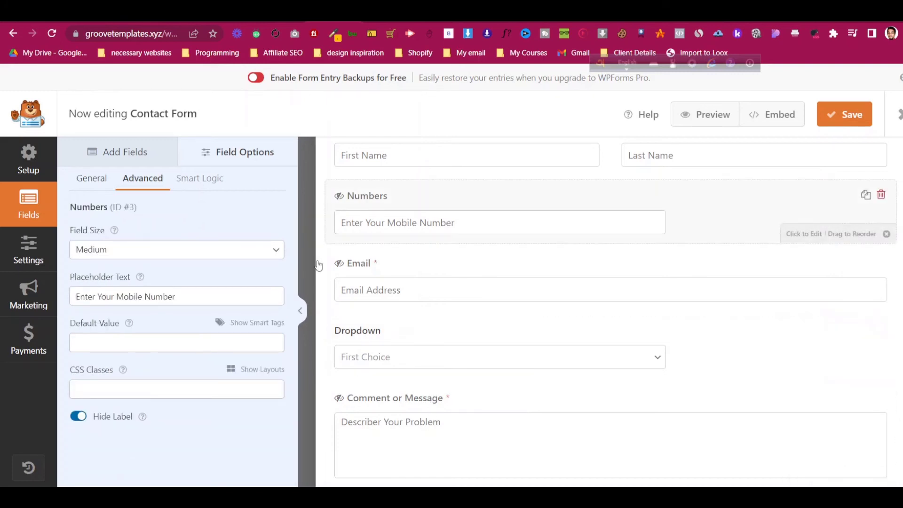
{"action": "left_click", "coordinate": [92, 179]}
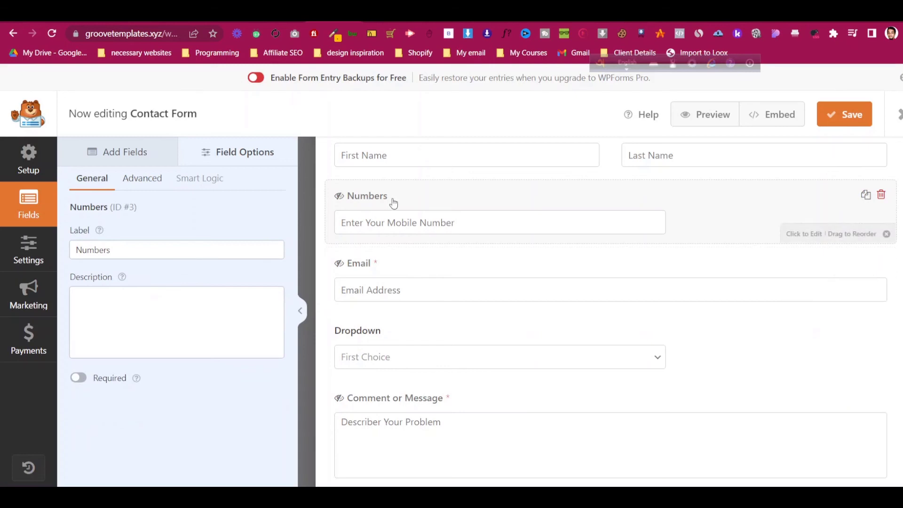
{"action": "left_click", "coordinate": [79, 380]}
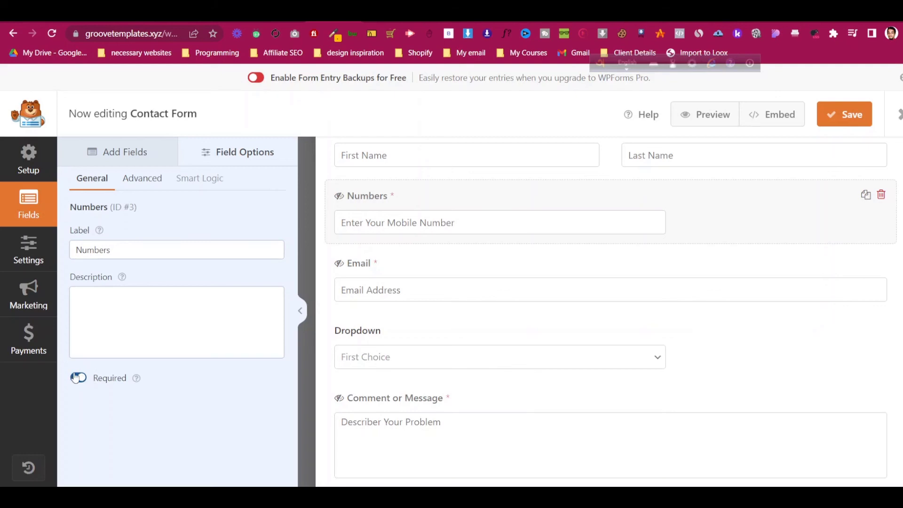
{"action": "scroll", "coordinate": [596, 263], "scroll_direction": "down", "scroll_amount": 2}
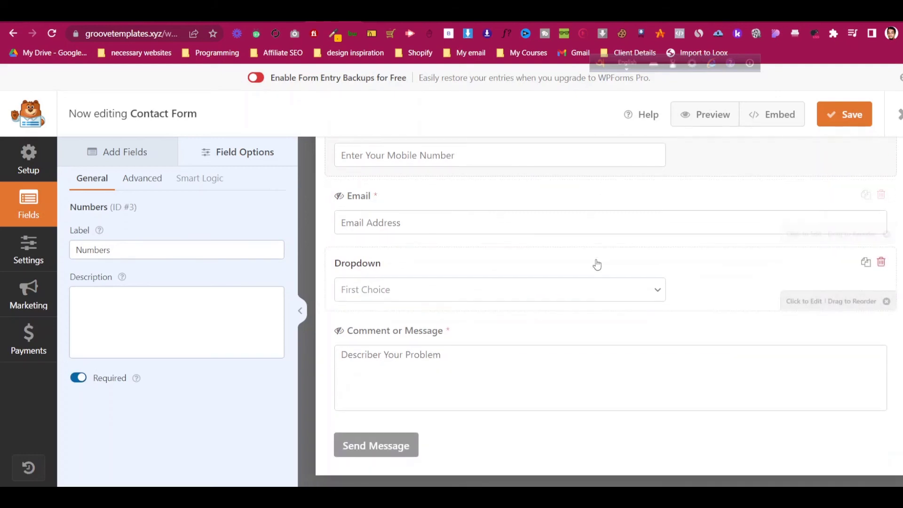
- Replace the submit button's 'Send Message' text with new submit text
{"action": "left_click", "coordinate": [354, 451]}
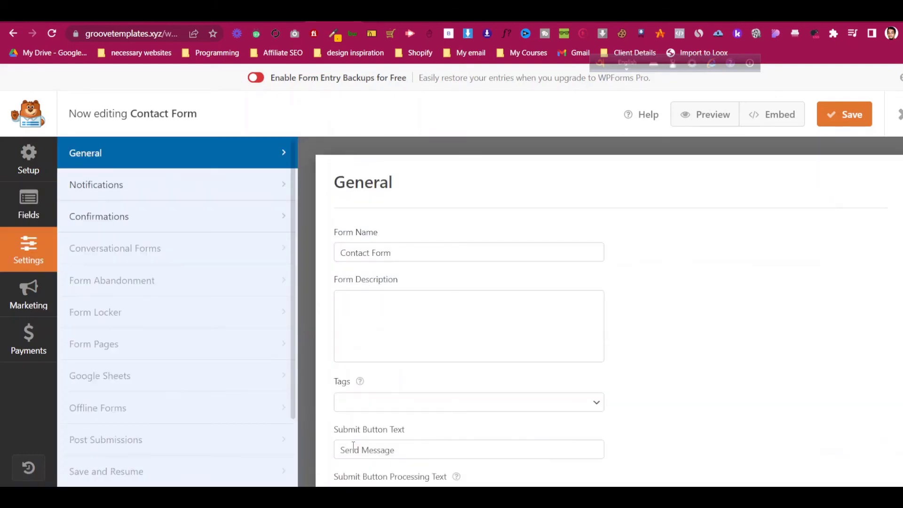
{"action": "scroll", "coordinate": [377, 282], "scroll_direction": "down", "scroll_amount": 3}
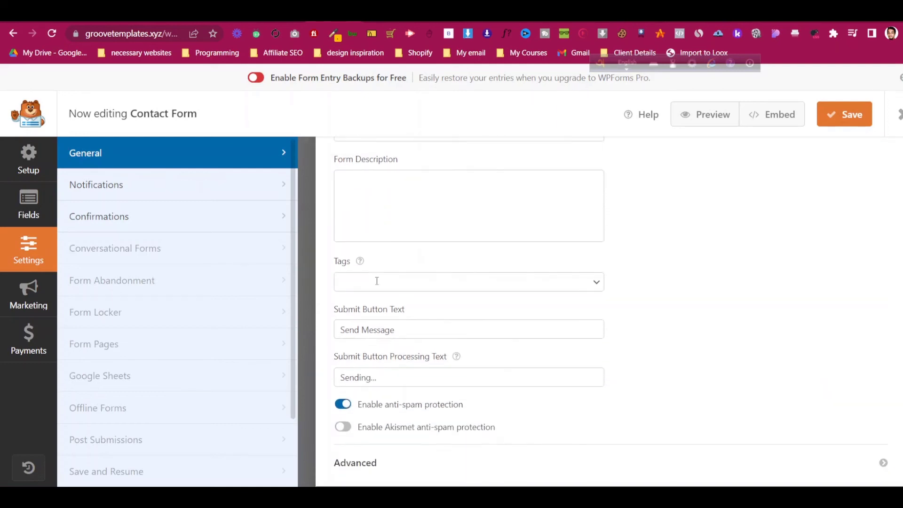
{"action": "left_click", "coordinate": [400, 331]}
{"action": "key", "text": "ctrl+a"}
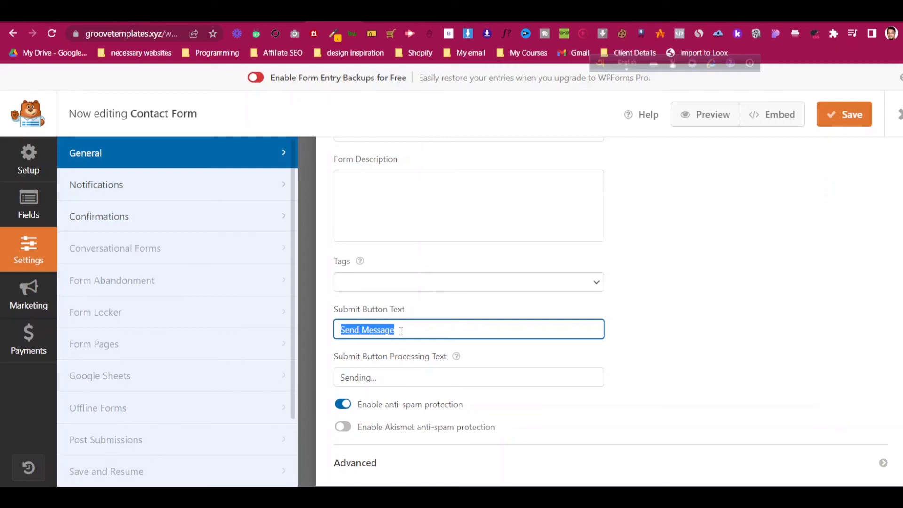
{"action": "type", "text": "Submit"}
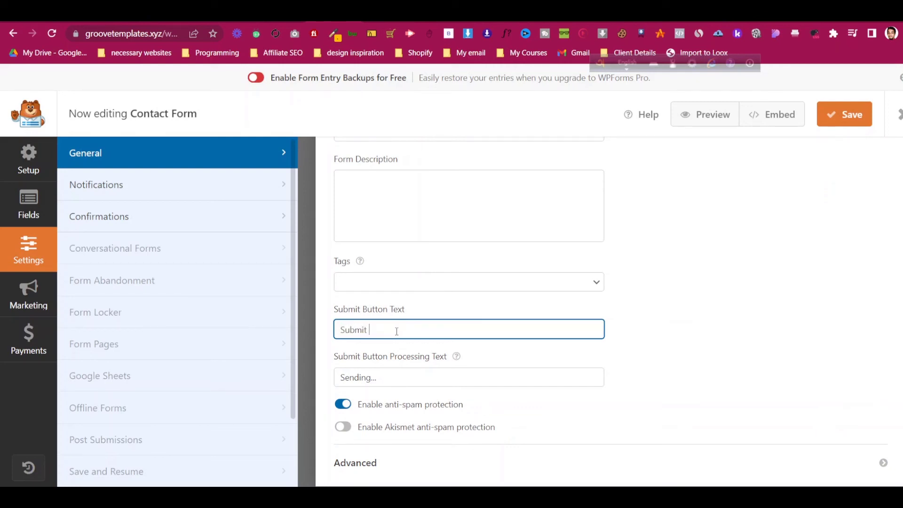
{"action": "left_click", "coordinate": [38, 260]}
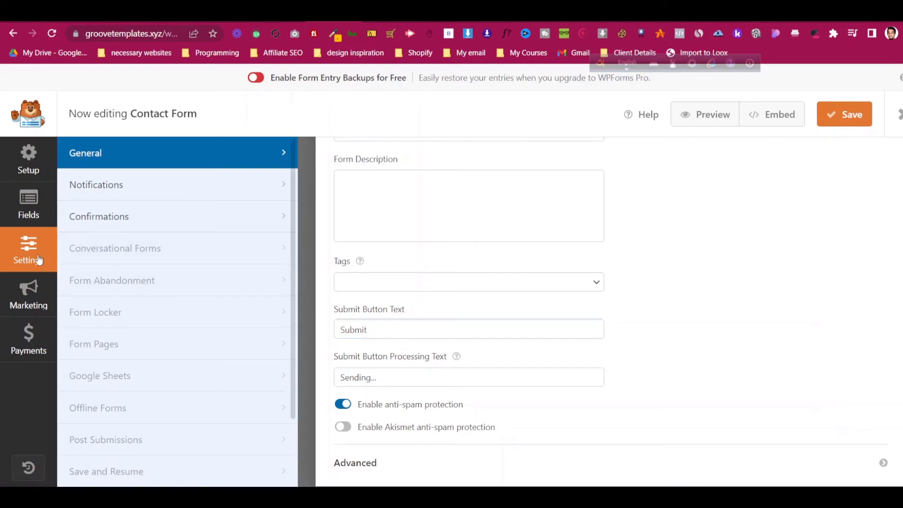
- Set the notification's Send To address to the owner's e-mail and change the subject line
{"action": "left_click", "coordinate": [122, 185]}
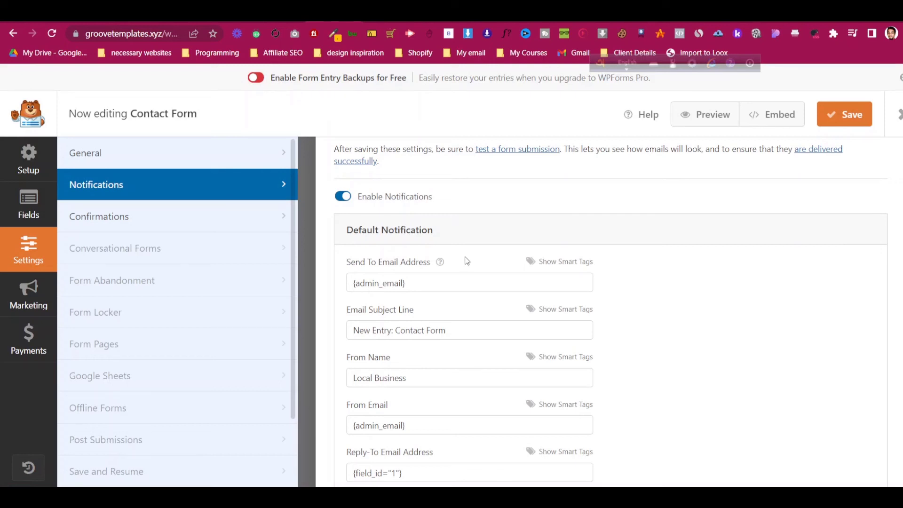
{"action": "left_click", "coordinate": [435, 283]}
{"action": "key", "text": "ctrl+a"}
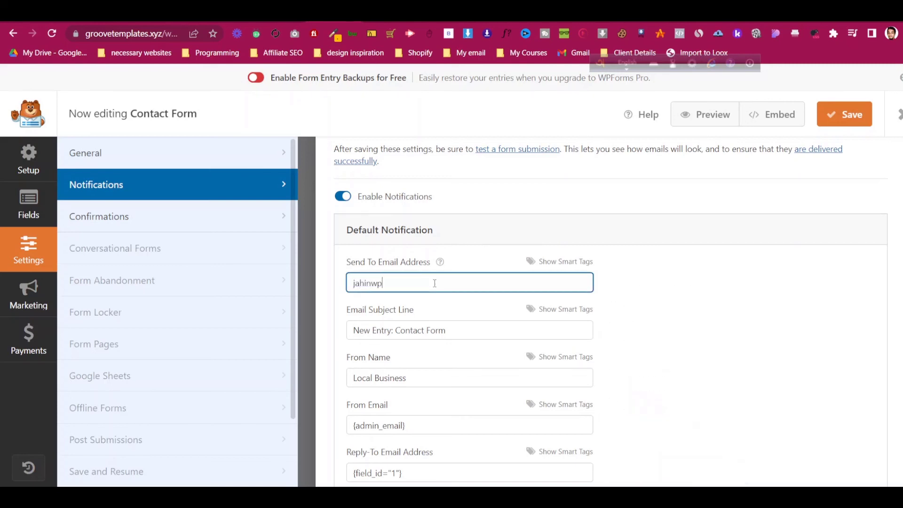
{"action": "key", "text": "ctrl+a"}
{"action": "key", "text": "ctrl+c"}
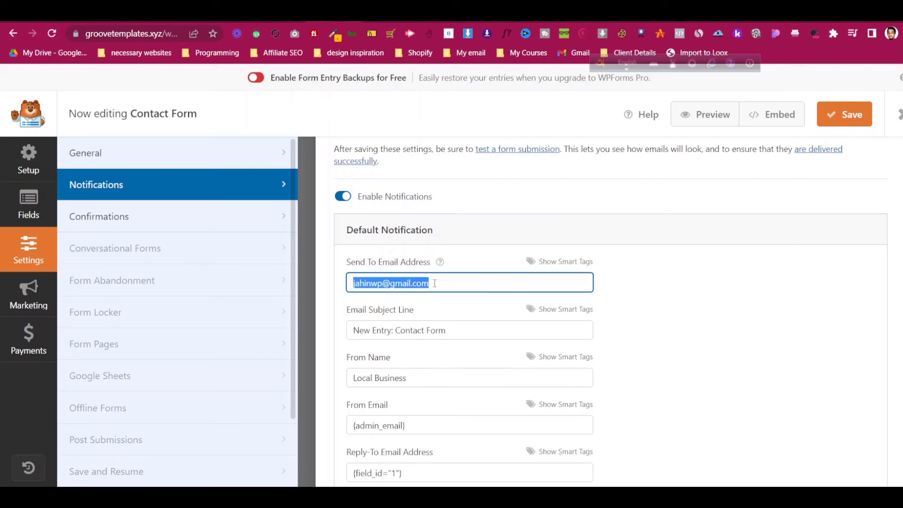
{"action": "left_click", "coordinate": [464, 332]}
{"action": "key", "text": "ctrl+a"}
{"action": "type", "text": "N"}
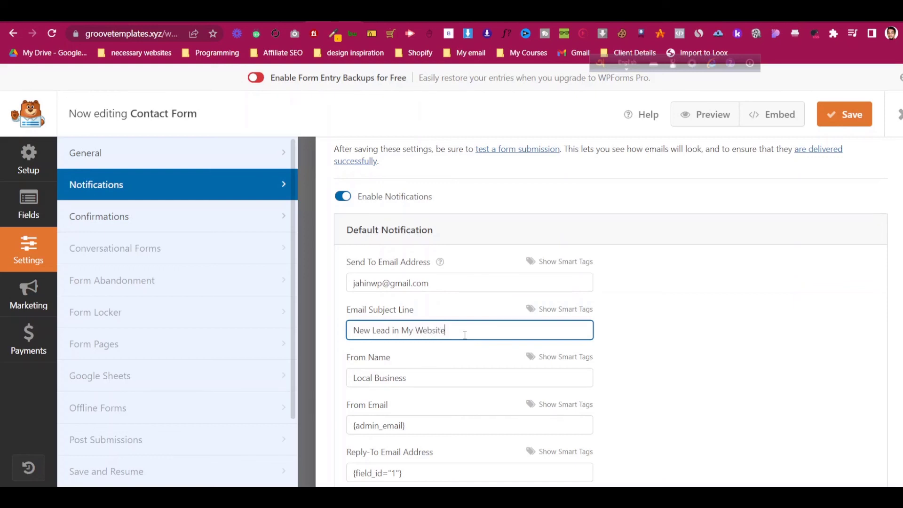
- Set the From Name to the plumber business name, paste the owner's From Email, and save
{"action": "scroll", "coordinate": [410, 332], "scroll_direction": "down", "scroll_amount": 3}
{"action": "left_click", "coordinate": [430, 258]}
{"action": "key", "text": "ctrl+a"}
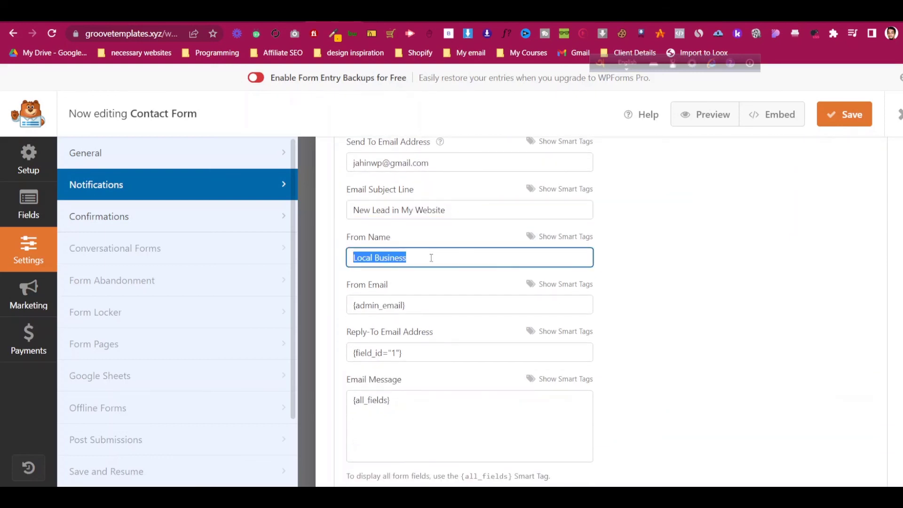
{"action": "type", "text": "Plumbers  in New York"}
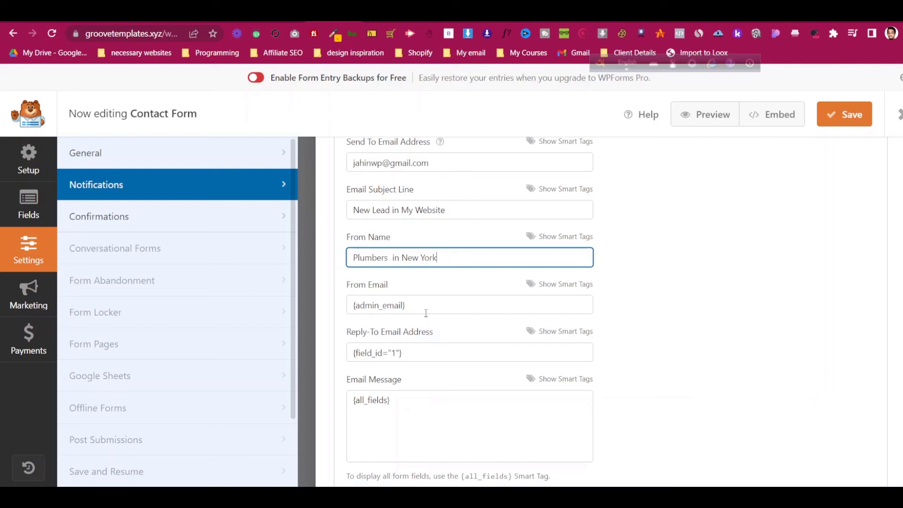
{"action": "left_click", "coordinate": [426, 313]}
{"action": "key", "text": "ctrl+a"}
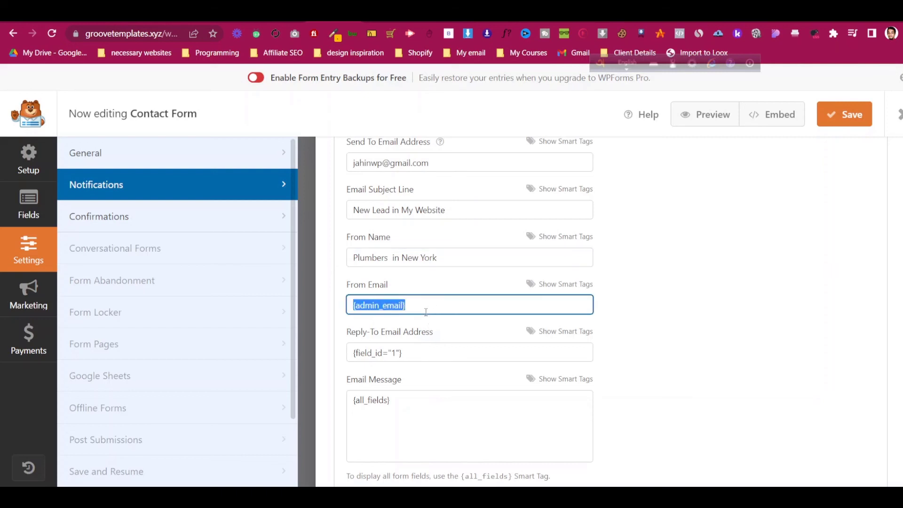
{"action": "key", "text": "ctrl+v"}
{"action": "scroll", "coordinate": [446, 288], "scroll_direction": "up", "scroll_amount": 1}
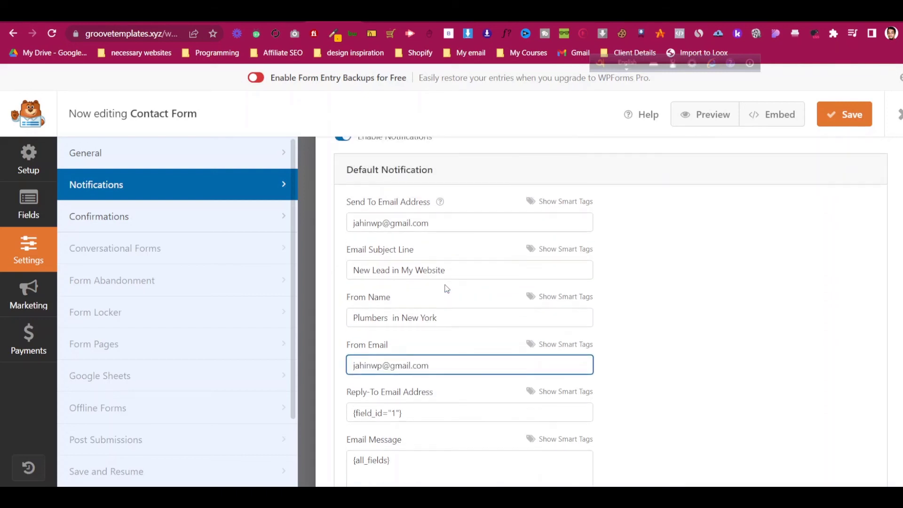
{"action": "scroll", "coordinate": [416, 332], "scroll_direction": "down", "scroll_amount": 3}
{"action": "scroll", "coordinate": [419, 337], "scroll_direction": "down", "scroll_amount": 2}
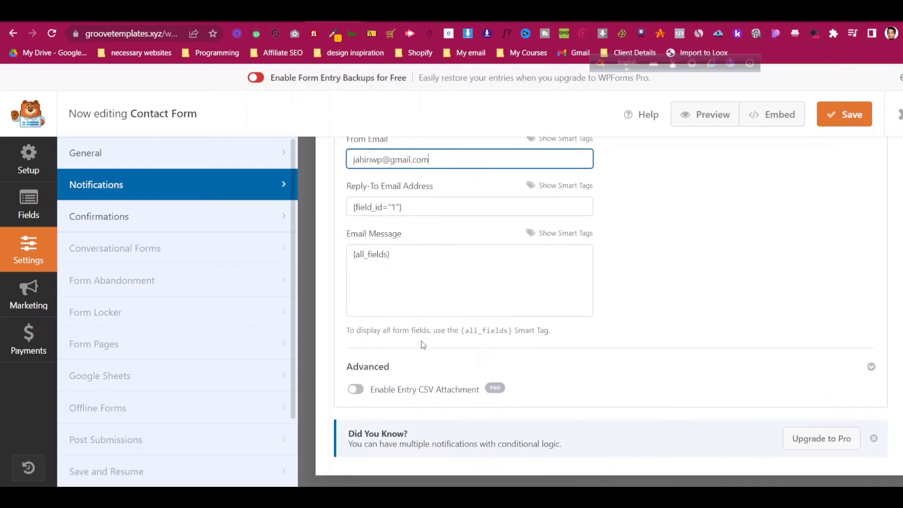
{"action": "scroll", "coordinate": [516, 314], "scroll_direction": "up", "scroll_amount": 8}
{"action": "left_click", "coordinate": [846, 113]}
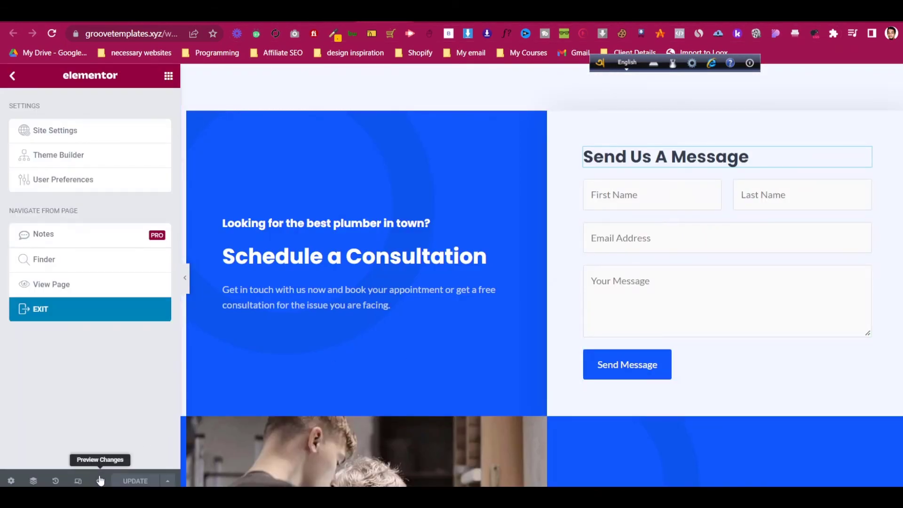
{"action": "left_click", "coordinate": [100, 480]}
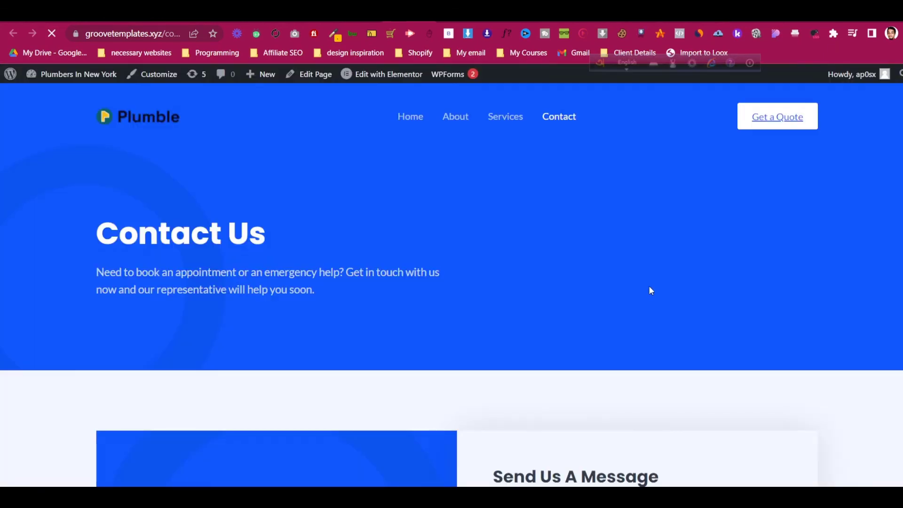
{"action": "scroll", "coordinate": [651, 290], "scroll_direction": "down", "scroll_amount": 6}
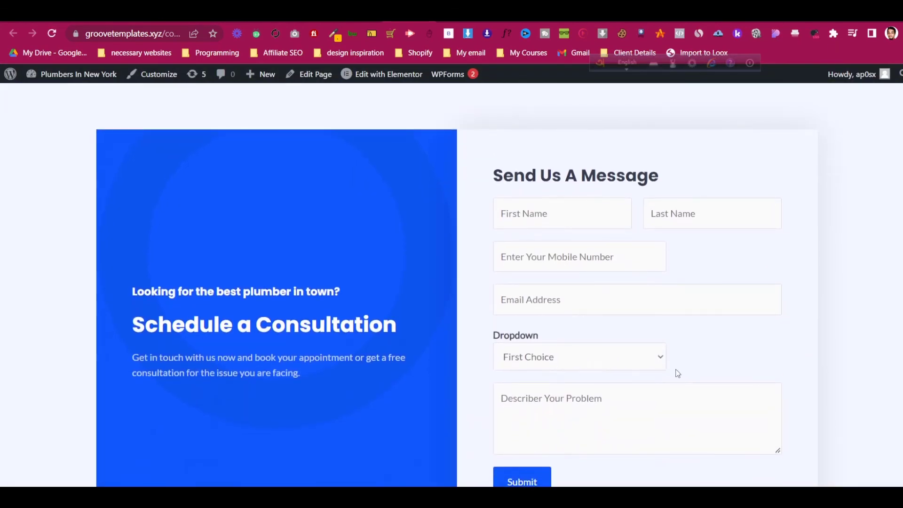
{"action": "scroll", "coordinate": [677, 373], "scroll_direction": "down", "scroll_amount": 1}
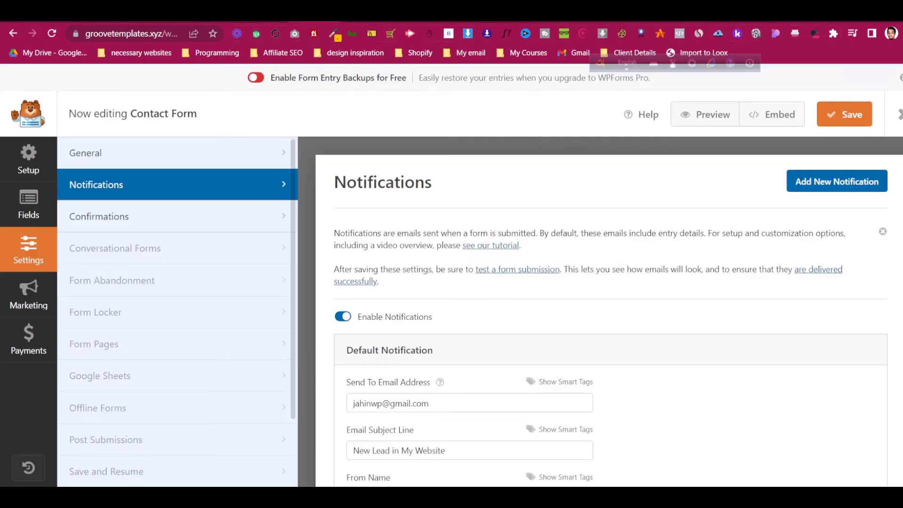
- Delete the Dropdown field from the Contact Form, confirm, and save the form
{"action": "left_click", "coordinate": [45, 201]}
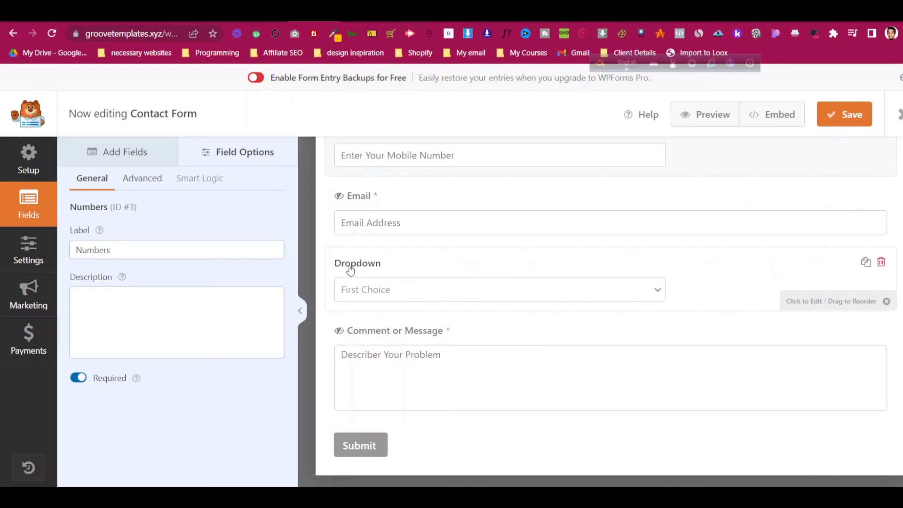
{"action": "left_click", "coordinate": [881, 262]}
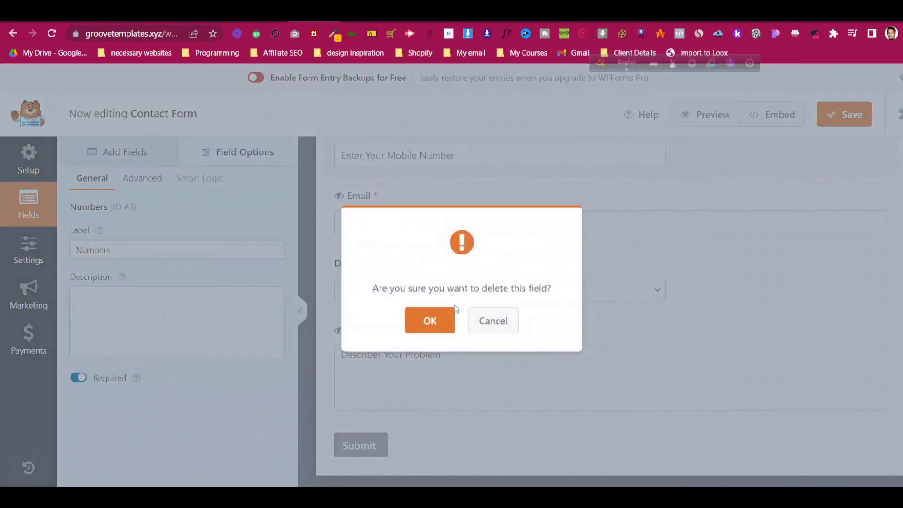
{"action": "left_click", "coordinate": [445, 321]}
{"action": "left_click", "coordinate": [853, 114]}
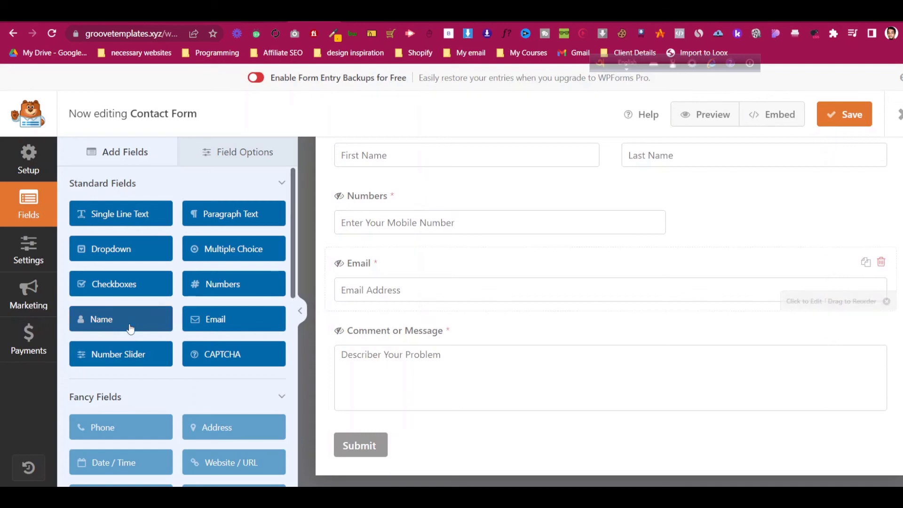
{"action": "scroll", "coordinate": [254, 312], "scroll_direction": "down", "scroll_amount": 3}
{"action": "scroll", "coordinate": [254, 310], "scroll_direction": "down", "scroll_amount": 4}
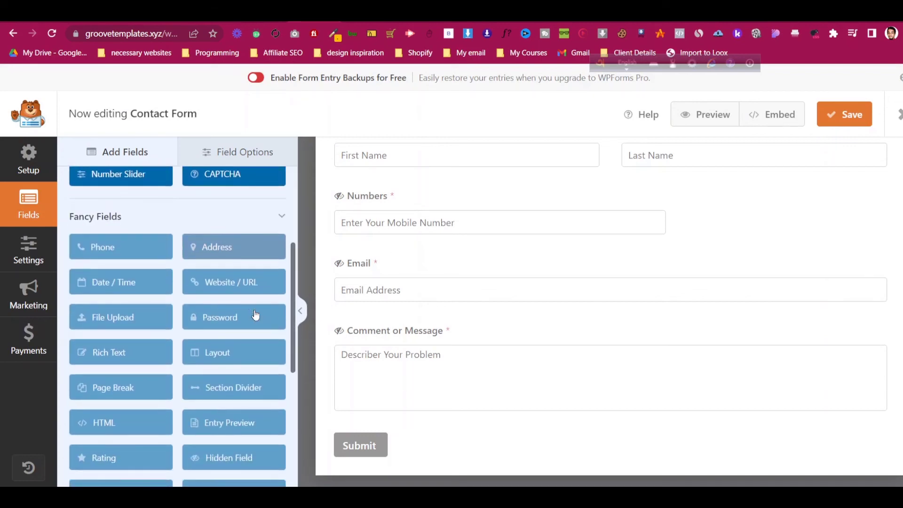
{"action": "scroll", "coordinate": [188, 308], "scroll_direction": "up", "scroll_amount": 4}
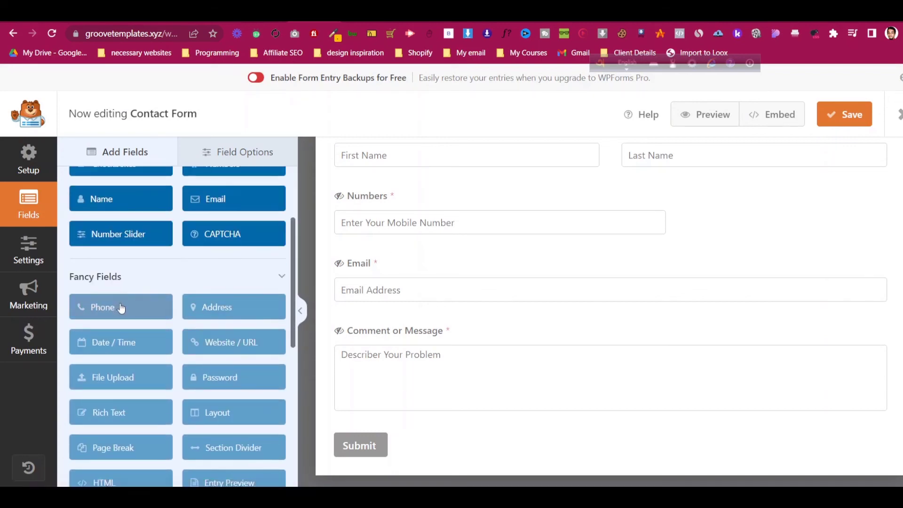
{"action": "scroll", "coordinate": [124, 308], "scroll_direction": "down", "scroll_amount": 8}
{"action": "scroll", "coordinate": [129, 311], "scroll_direction": "up", "scroll_amount": 11}
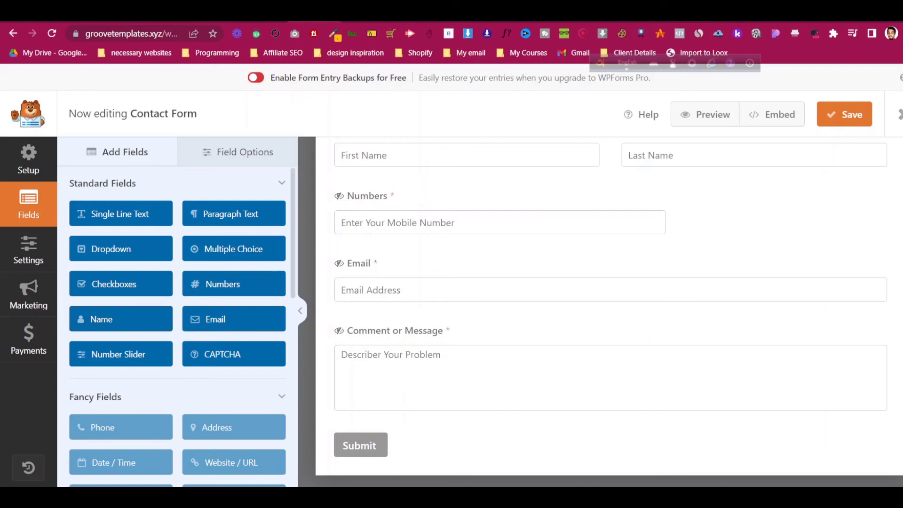
{"action": "left_click", "coordinate": [846, 114]}
- Center the We're here to help heading and phone button in mobile view
{"action": "left_click", "coordinate": [898, 115]}
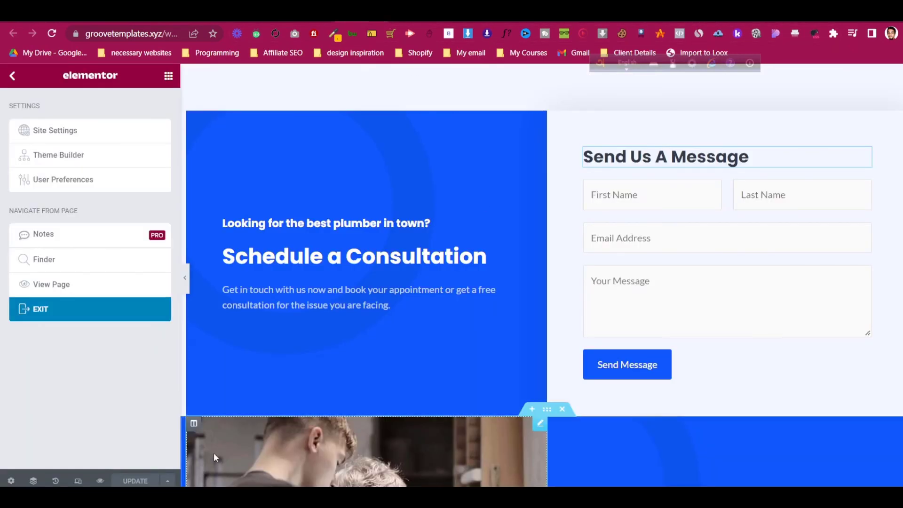
{"action": "left_click", "coordinate": [79, 480]}
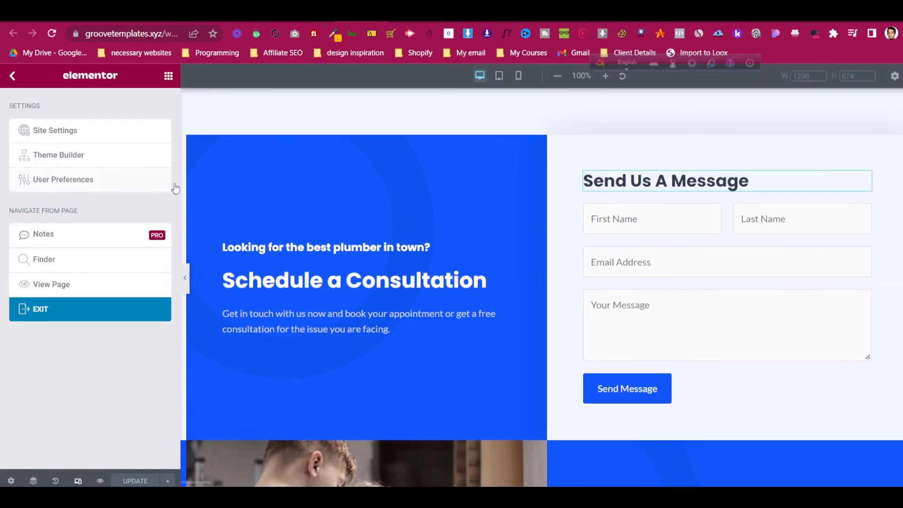
{"action": "left_click", "coordinate": [500, 79]}
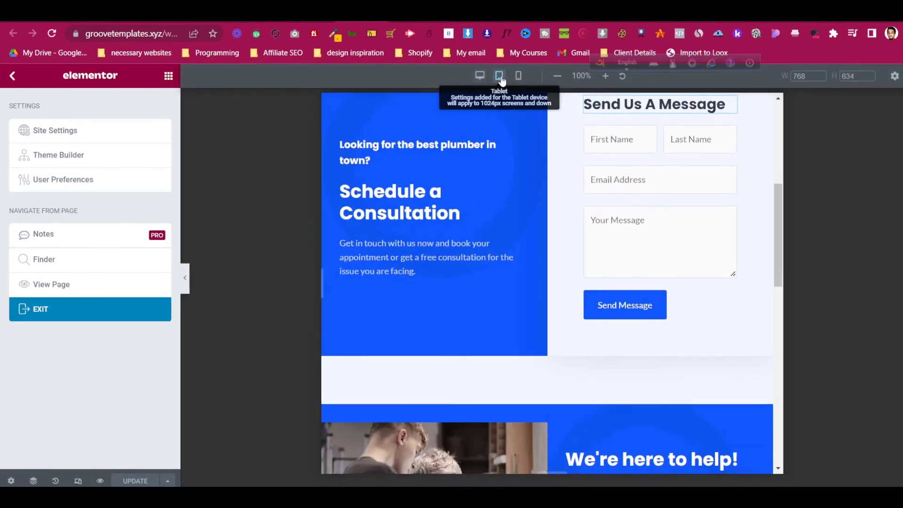
{"action": "left_click", "coordinate": [518, 76]}
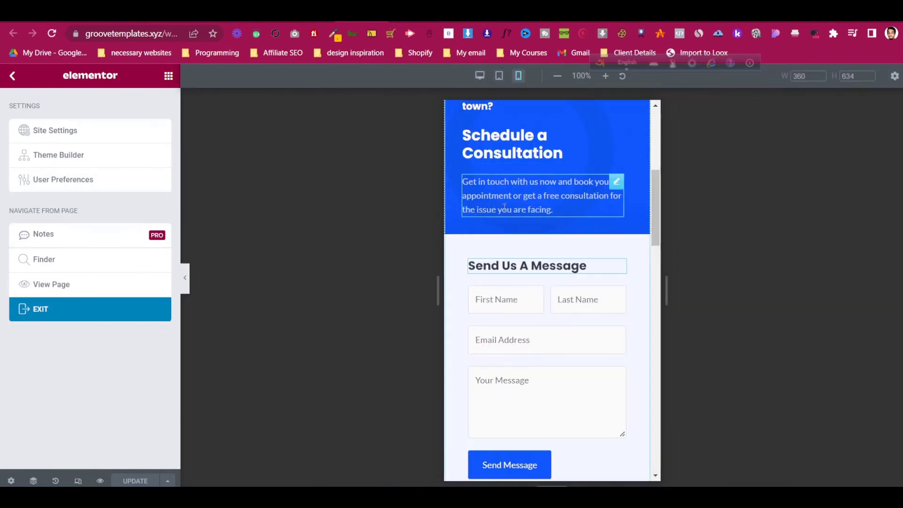
{"action": "scroll", "coordinate": [503, 209], "scroll_direction": "up", "scroll_amount": 6}
{"action": "scroll", "coordinate": [503, 206], "scroll_direction": "down", "scroll_amount": 15}
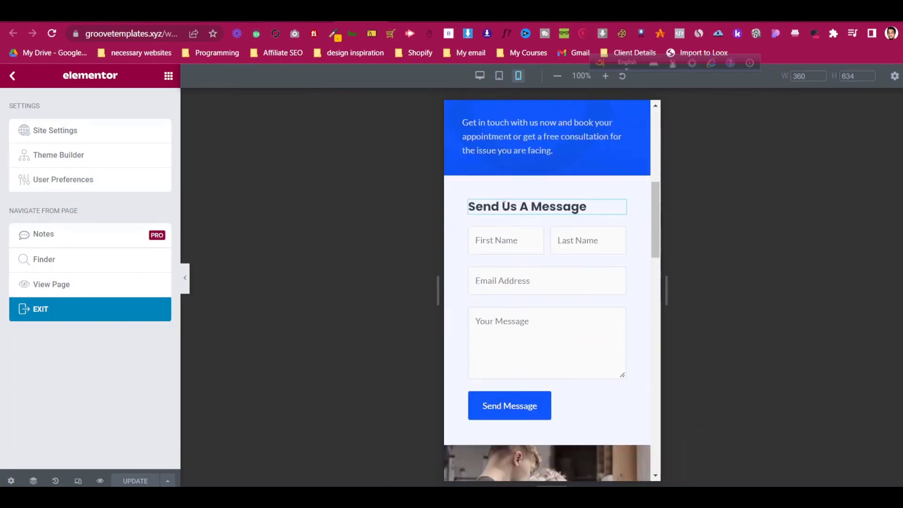
{"action": "scroll", "coordinate": [503, 206], "scroll_direction": "down", "scroll_amount": 2}
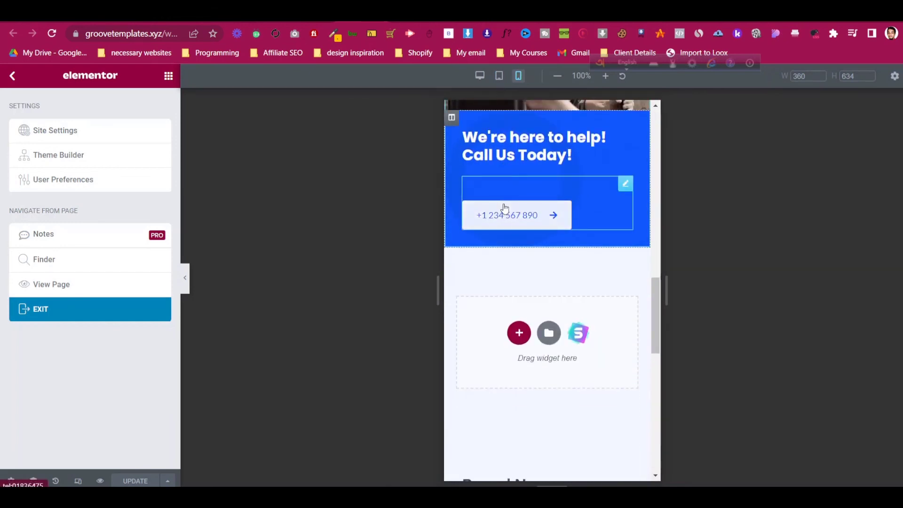
{"action": "left_click", "coordinate": [628, 137]}
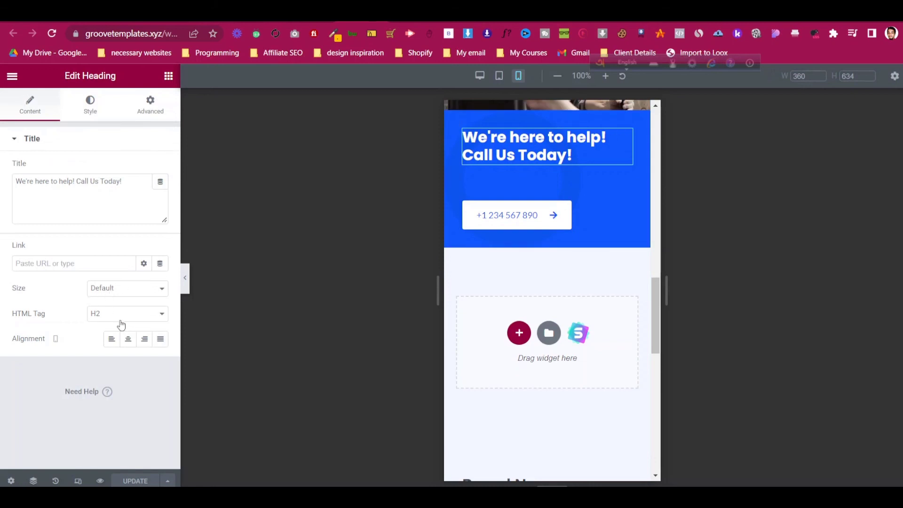
{"action": "left_click", "coordinate": [128, 338]}
{"action": "left_click", "coordinate": [627, 181]}
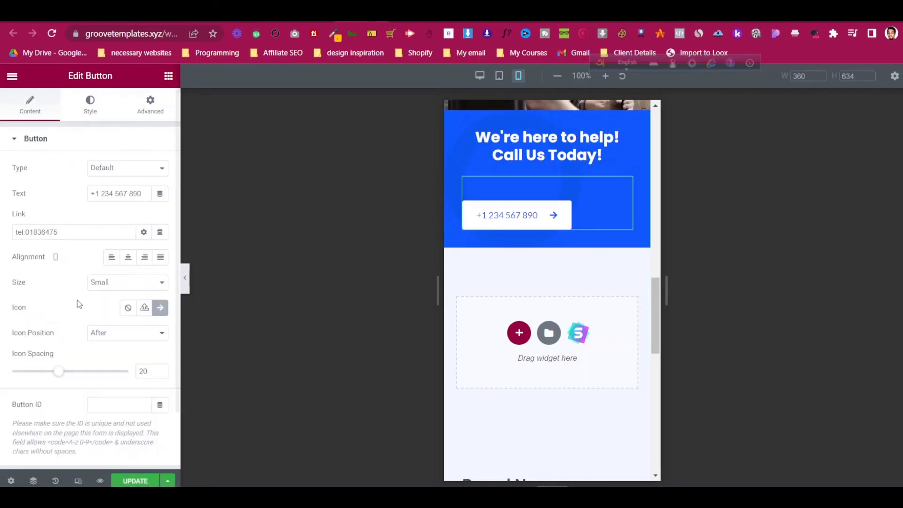
{"action": "left_click", "coordinate": [128, 258]}
- Update the page and reload the live Contact page
{"action": "scroll", "coordinate": [578, 242], "scroll_direction": "up", "scroll_amount": 5}
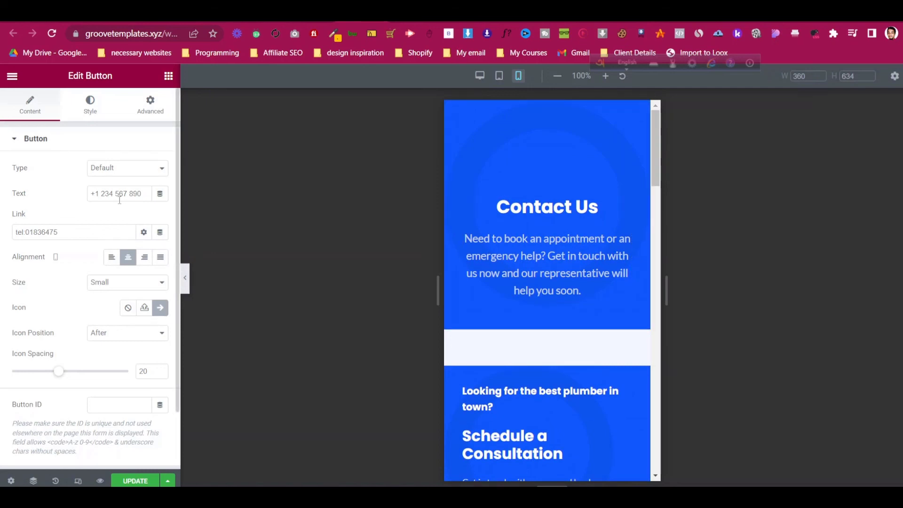
{"action": "left_click", "coordinate": [135, 481]}
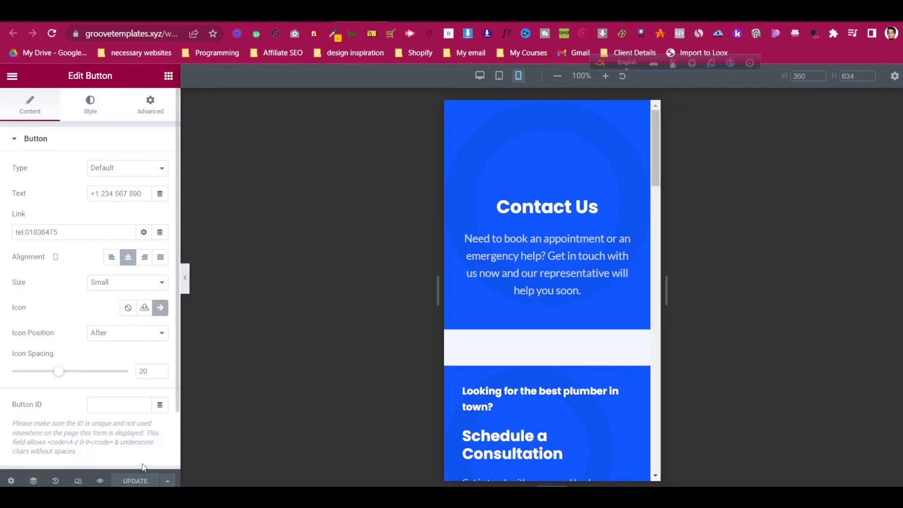
{"action": "left_click", "coordinate": [410, 16]}
{"action": "key", "text": "ctrl+r"}
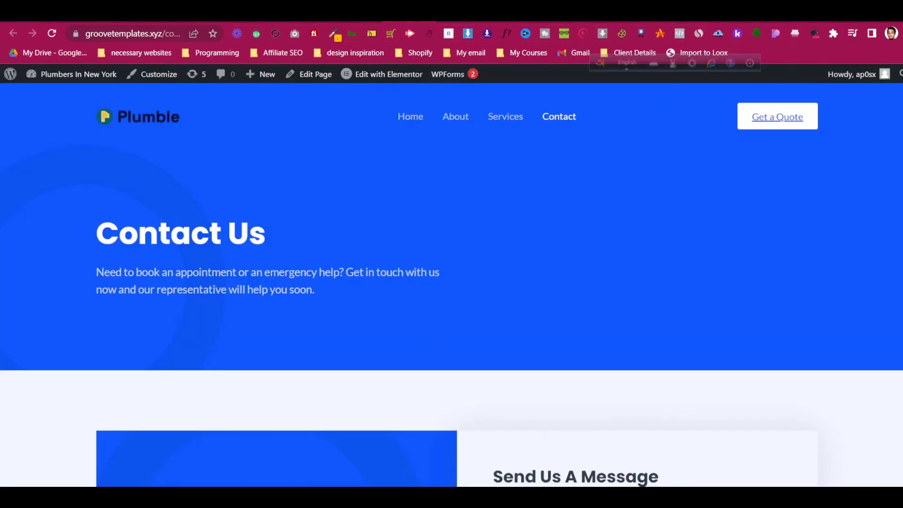
- Browse the dmsplumbing.co.za blog articles and open the Blocked Drains article
{"action": "left_click", "coordinate": [504, 16]}
{"action": "scroll", "coordinate": [450, 191], "scroll_direction": "up", "scroll_amount": 2}
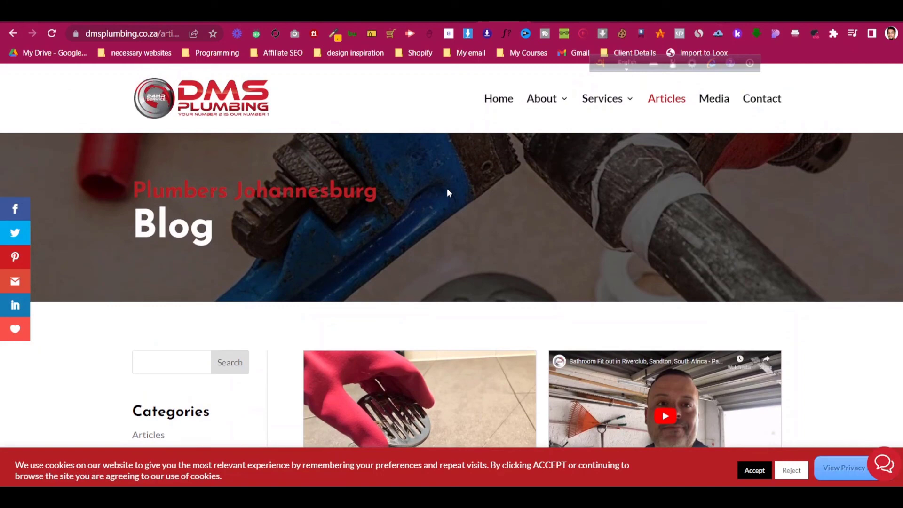
{"action": "scroll", "coordinate": [471, 192], "scroll_direction": "down", "scroll_amount": 3}
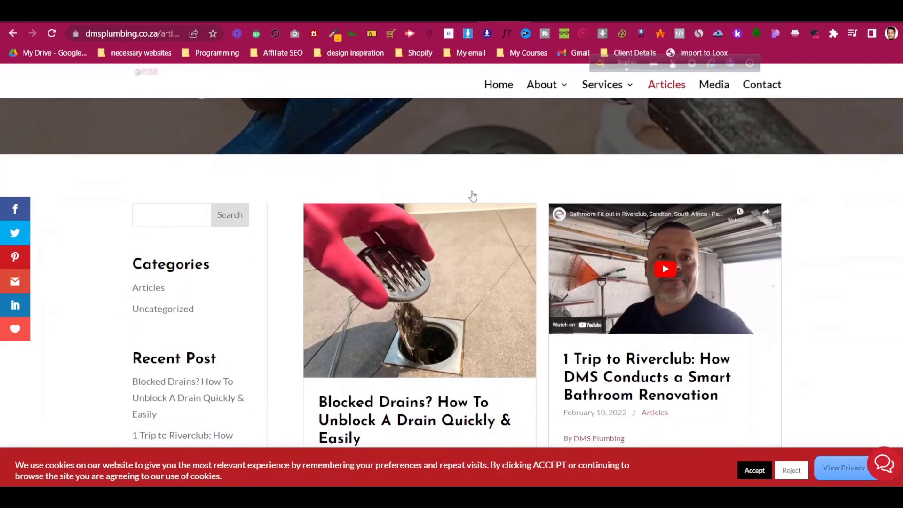
{"action": "scroll", "coordinate": [472, 196], "scroll_direction": "up", "scroll_amount": 3}
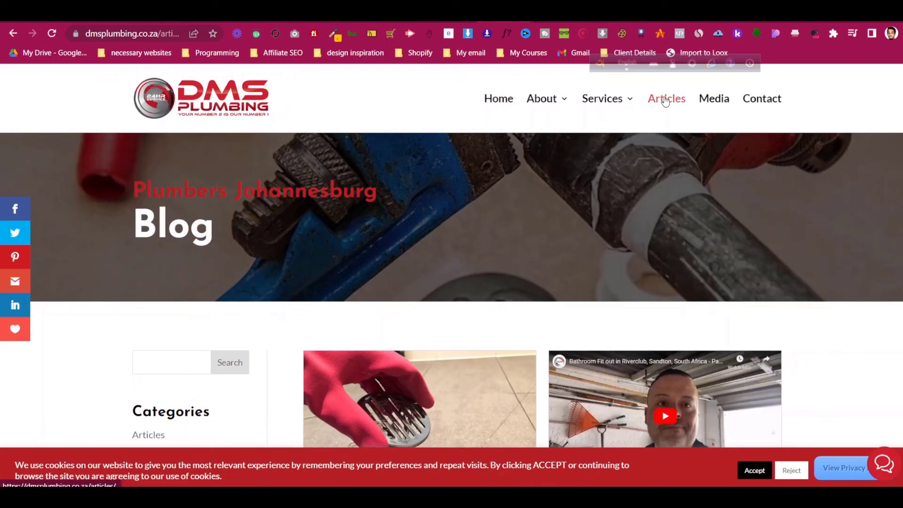
{"action": "scroll", "coordinate": [451, 376], "scroll_direction": "down", "scroll_amount": 8}
{"action": "scroll", "coordinate": [433, 314], "scroll_direction": "up", "scroll_amount": 2}
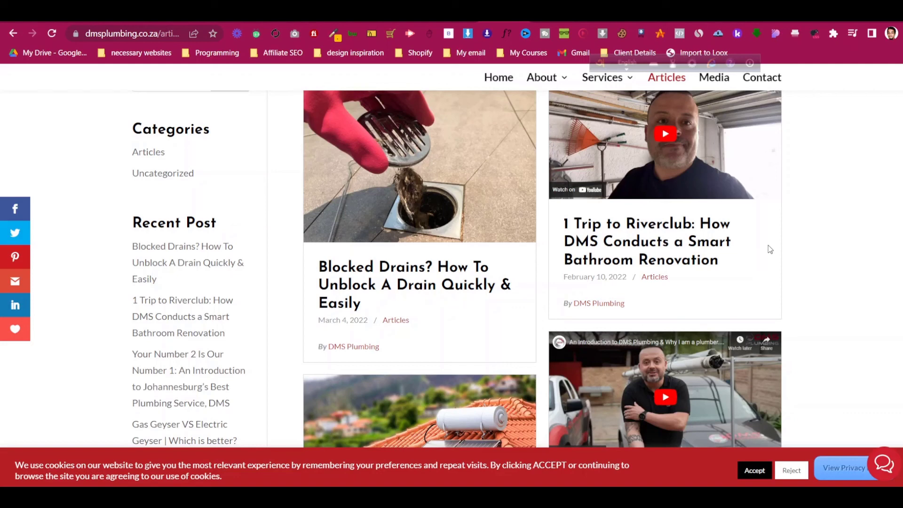
{"action": "scroll", "coordinate": [826, 242], "scroll_direction": "down", "scroll_amount": 3}
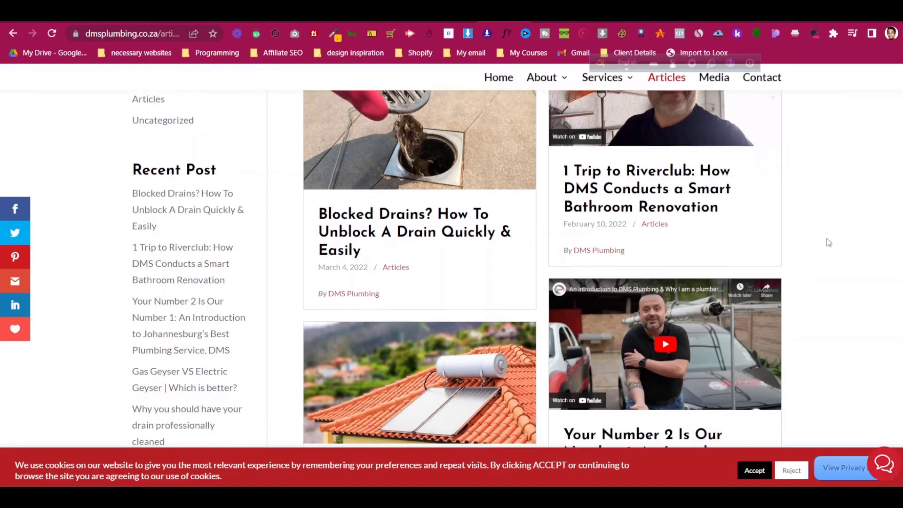
{"action": "scroll", "coordinate": [831, 238], "scroll_direction": "up", "scroll_amount": 4}
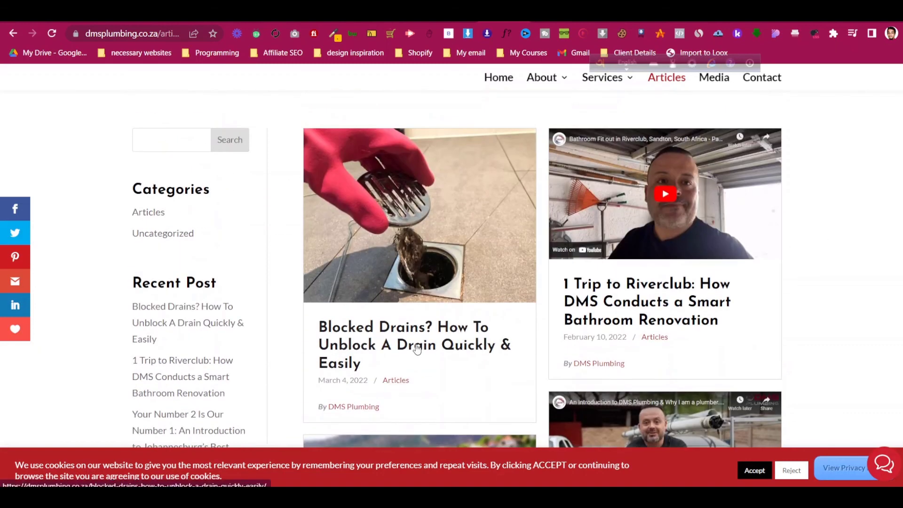
{"action": "left_click", "coordinate": [416, 348]}
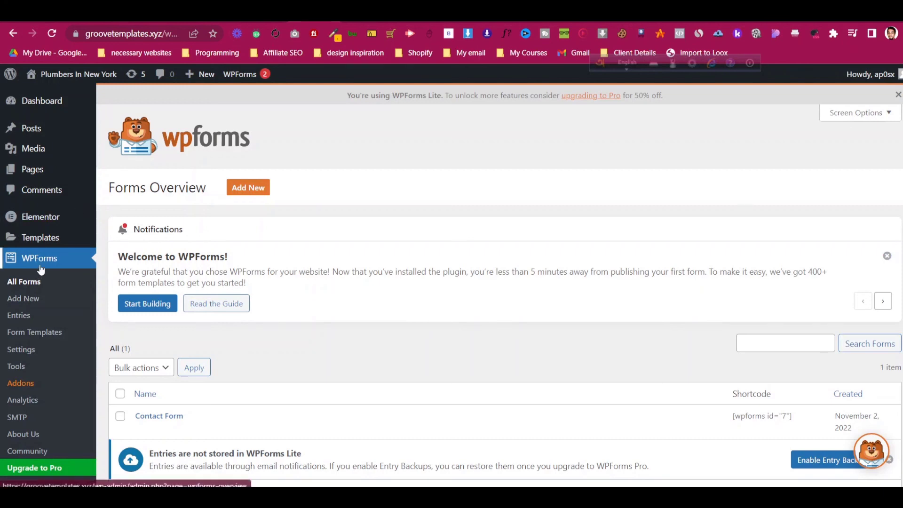
- Search 'premium elem', install and activate Premium Addons for Elementor, then go to Posts
{"action": "scroll", "coordinate": [61, 230], "scroll_direction": "down", "scroll_amount": 3}
{"action": "left_click", "coordinate": [35, 395]}
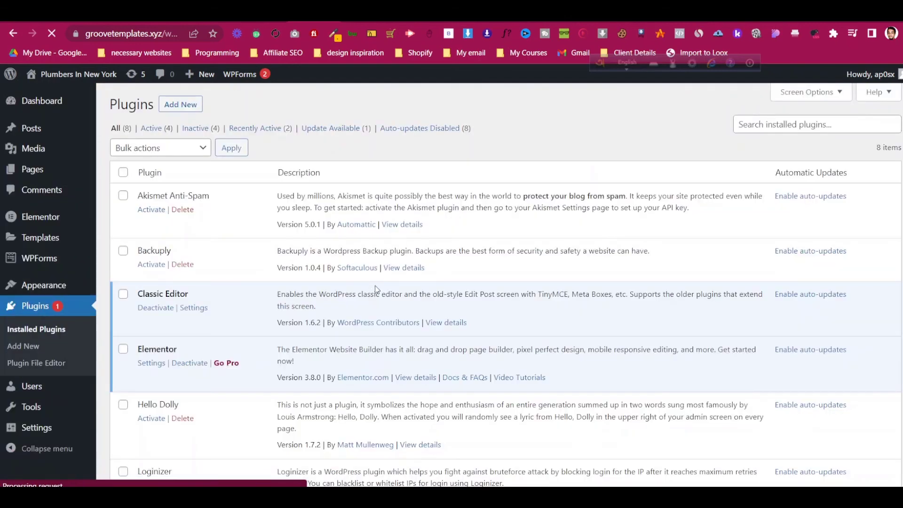
{"action": "left_click", "coordinate": [181, 104]}
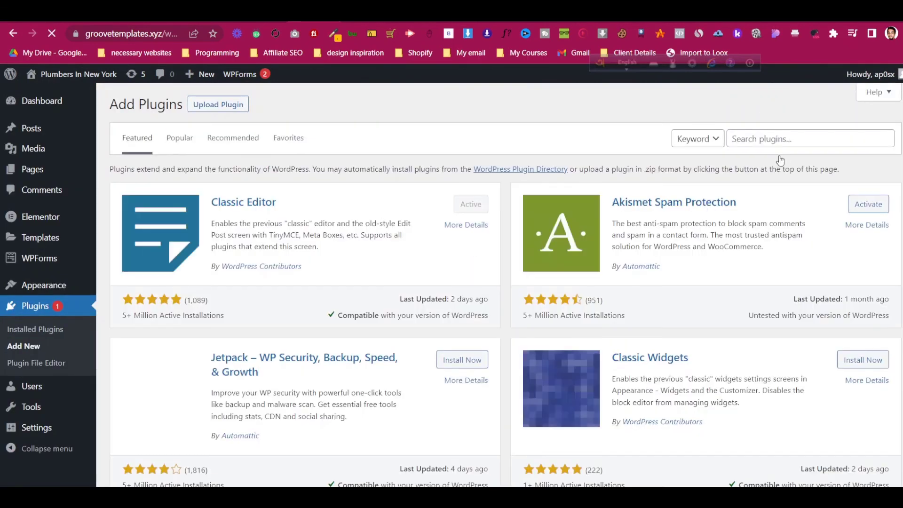
{"action": "left_click", "coordinate": [787, 133]}
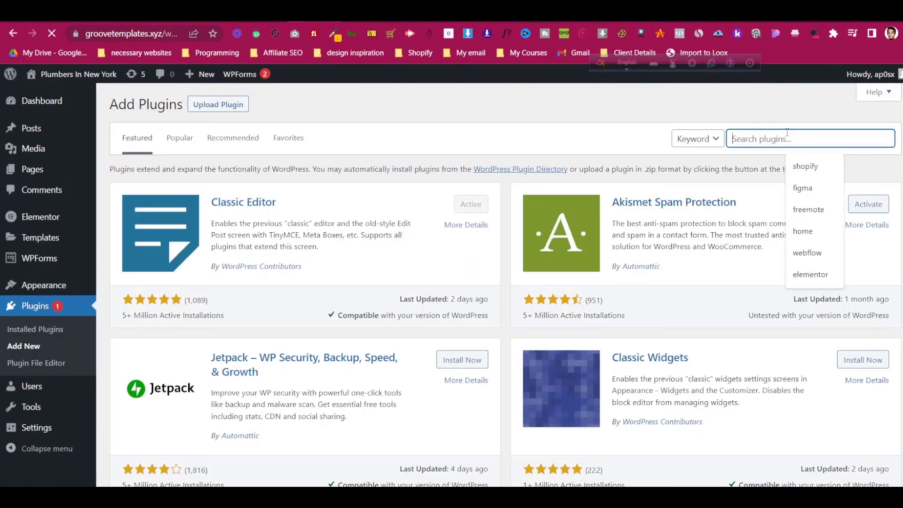
{"action": "type", "text": "premium"}
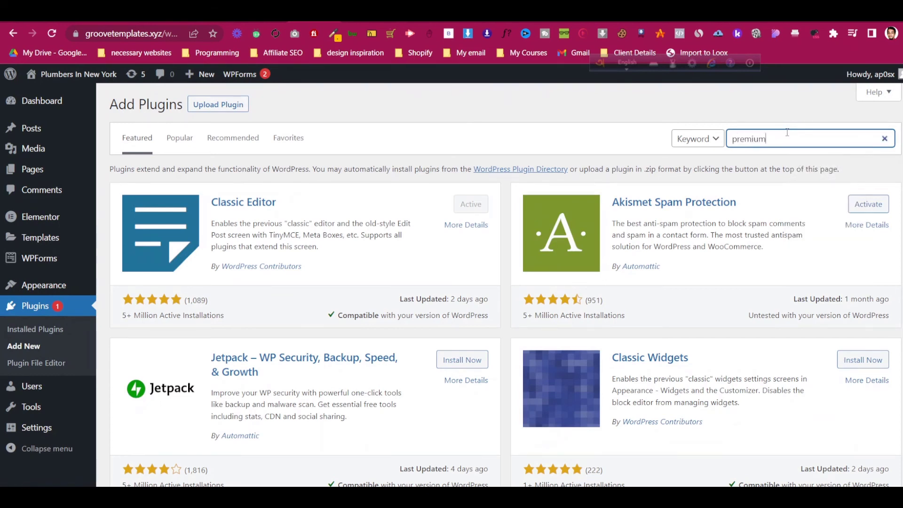
{"action": "type", "text": " elementor"}
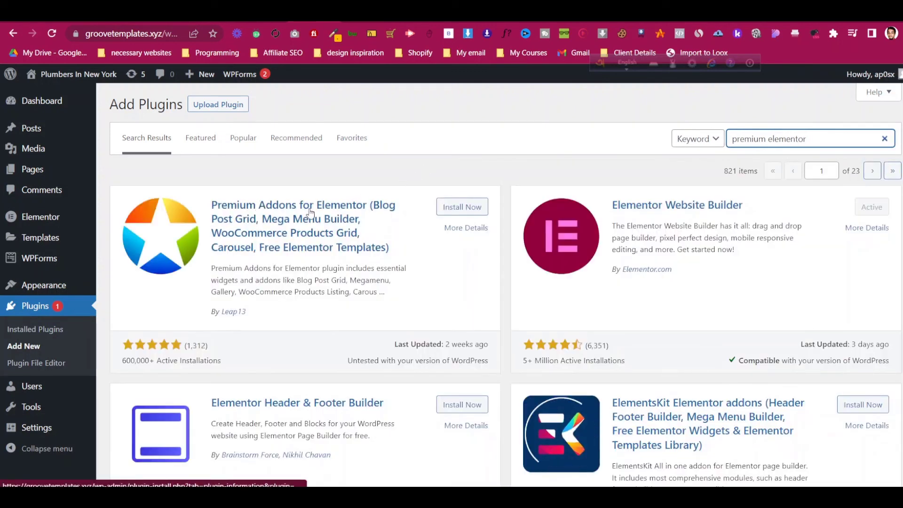
{"action": "left_click", "coordinate": [456, 211]}
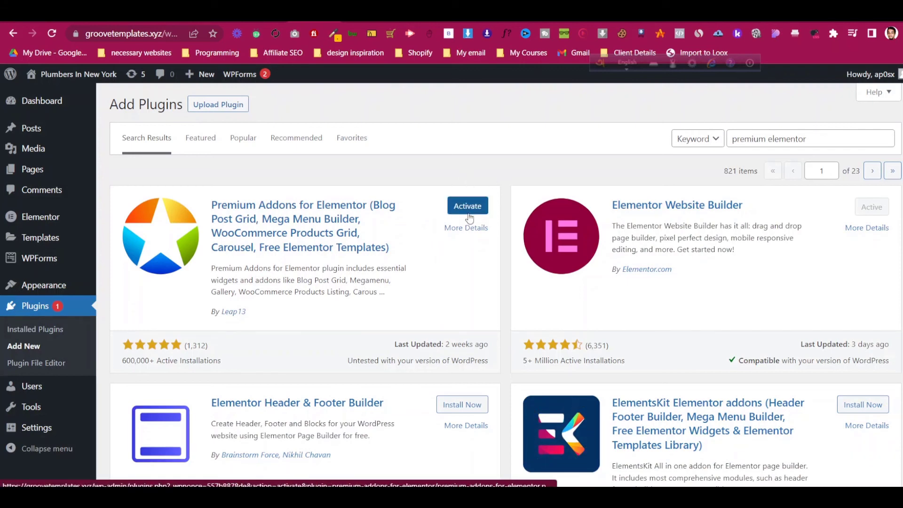
{"action": "left_click", "coordinate": [468, 213]}
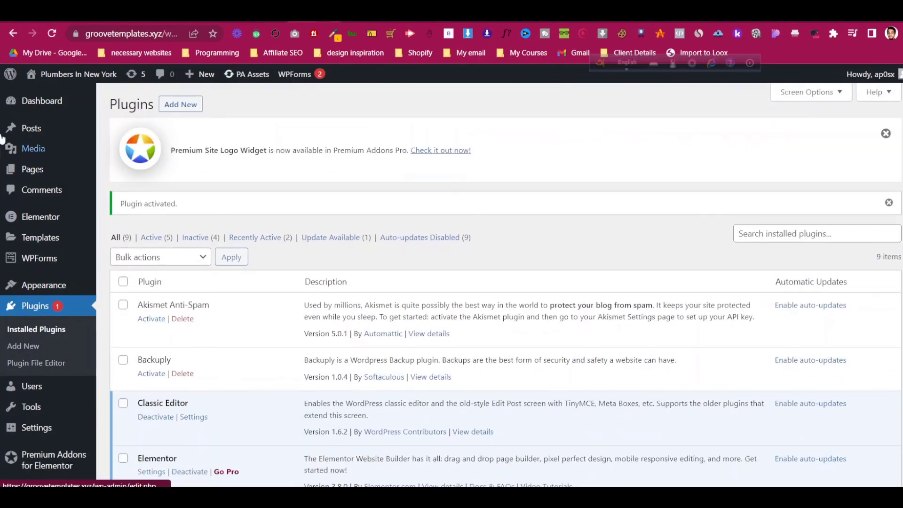
{"action": "left_click", "coordinate": [25, 130]}
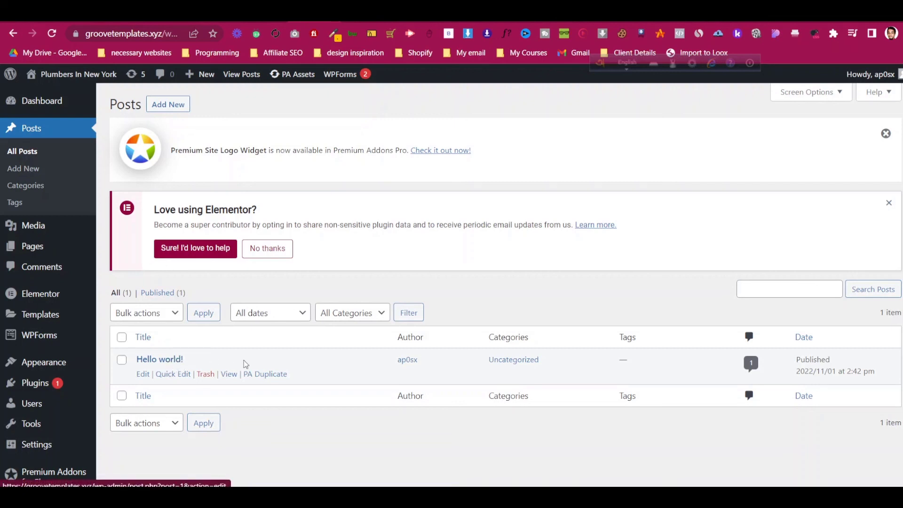
- Duplicate Hello world! and retitle the copy 'Blocked Drains? How To Unblock A Drain Quickly & Easily'
{"action": "left_click", "coordinate": [259, 376]}
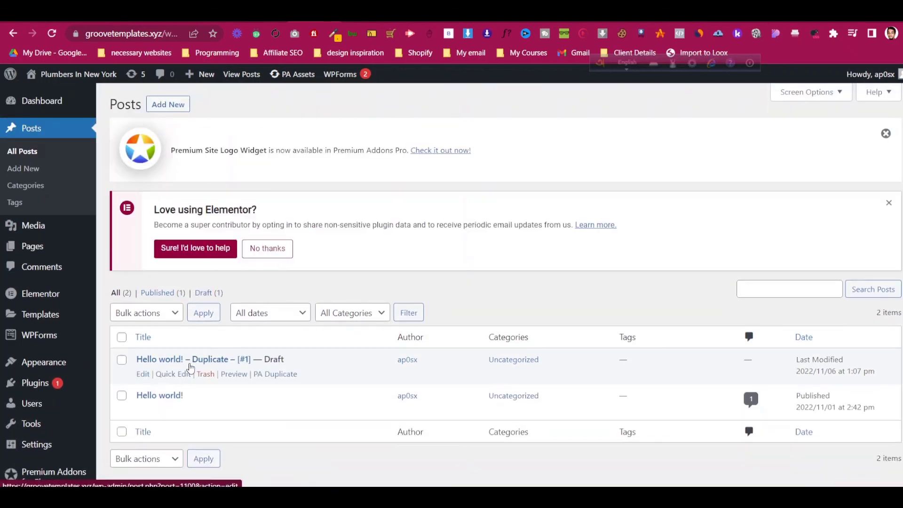
{"action": "left_click", "coordinate": [189, 360]}
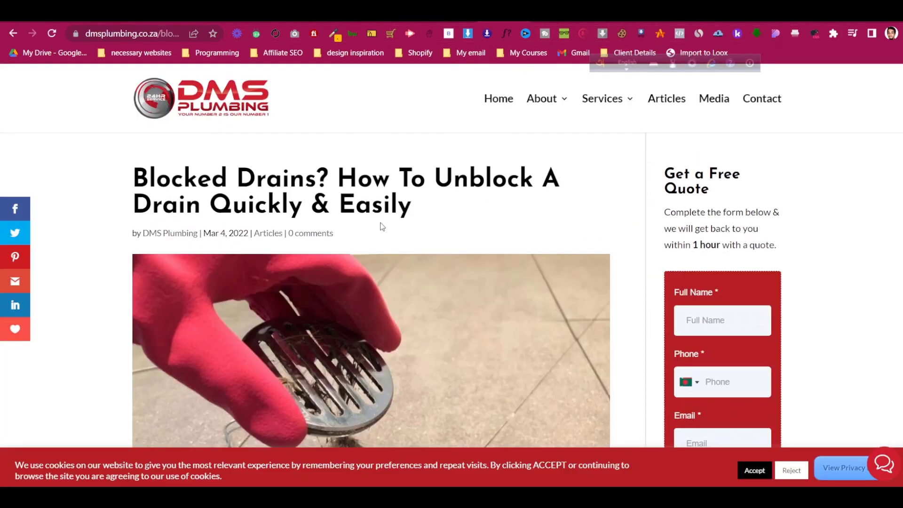
{"action": "triple_click", "coordinate": [361, 202]}
{"action": "right_click", "coordinate": [361, 199]}
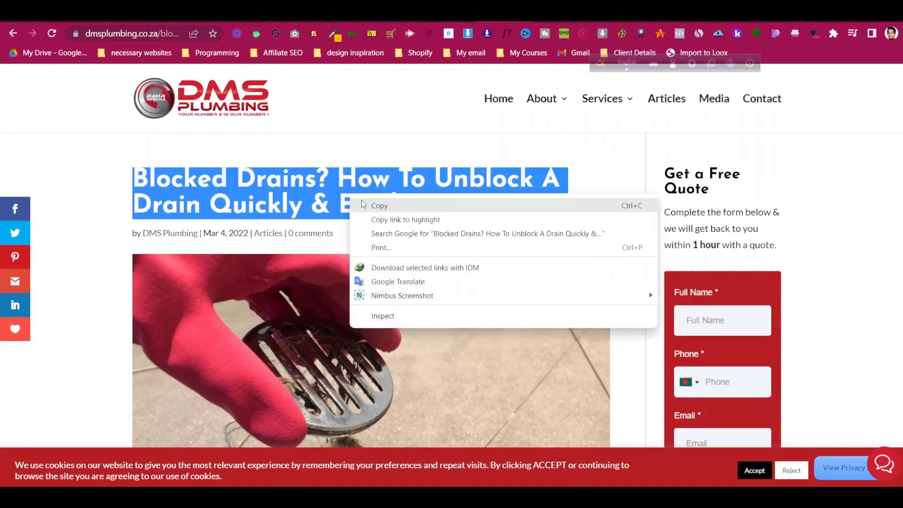
{"action": "left_click", "coordinate": [372, 206]}
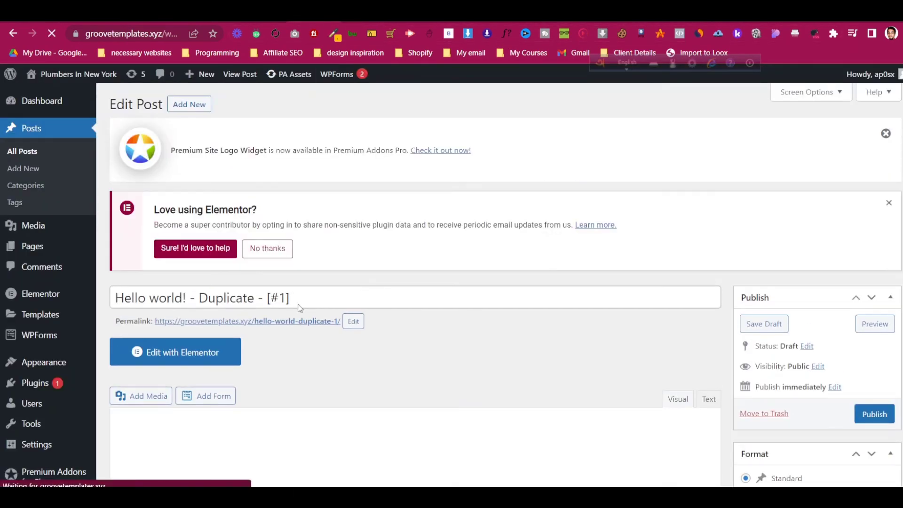
{"action": "triple_click", "coordinate": [299, 305]}
{"action": "key", "text": "ctrl+v"}
- Leave the slug unchanged and delete the sample paragraph from the post body
{"action": "left_click", "coordinate": [353, 322]}
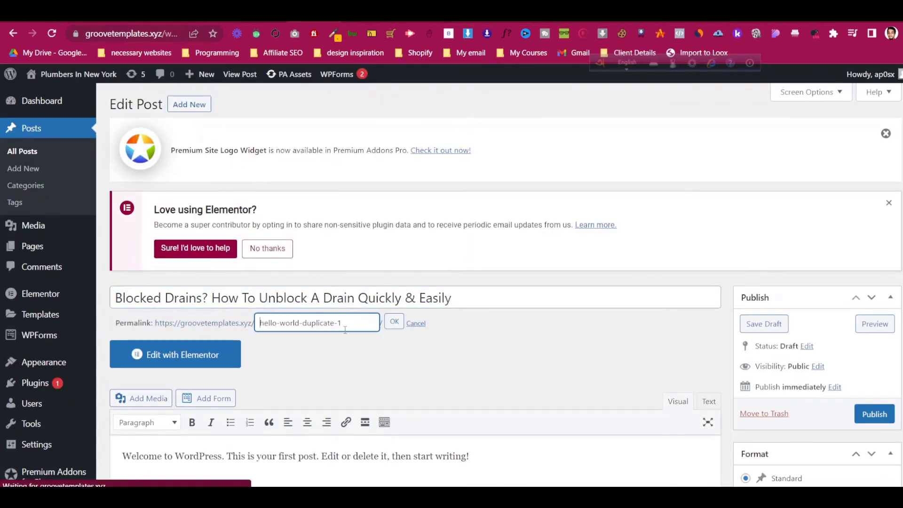
{"action": "triple_click", "coordinate": [346, 323]}
{"action": "key", "text": "ctrl+v"}
{"action": "key", "text": "ctrl+z"}
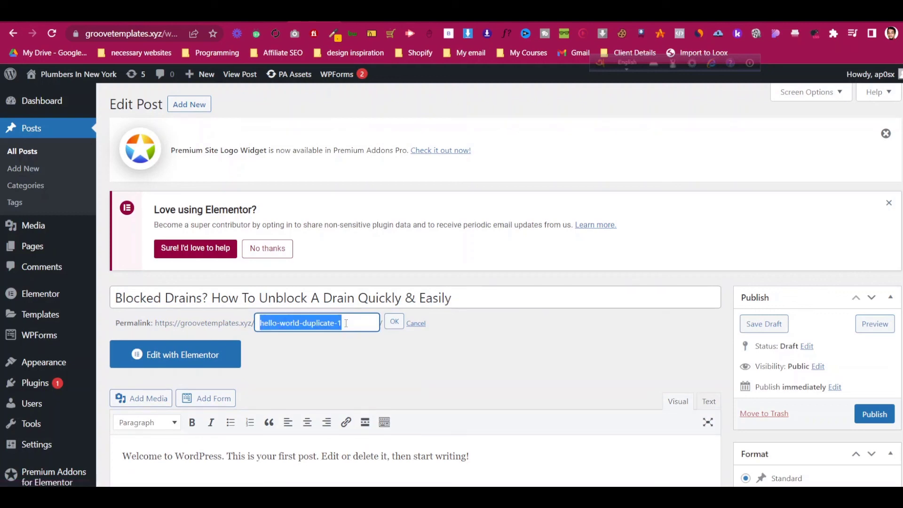
{"action": "left_click", "coordinate": [447, 330]}
{"action": "left_click", "coordinate": [341, 320]}
{"action": "scroll", "coordinate": [556, 346], "scroll_direction": "down", "scroll_amount": 2}
{"action": "left_click", "coordinate": [353, 335]}
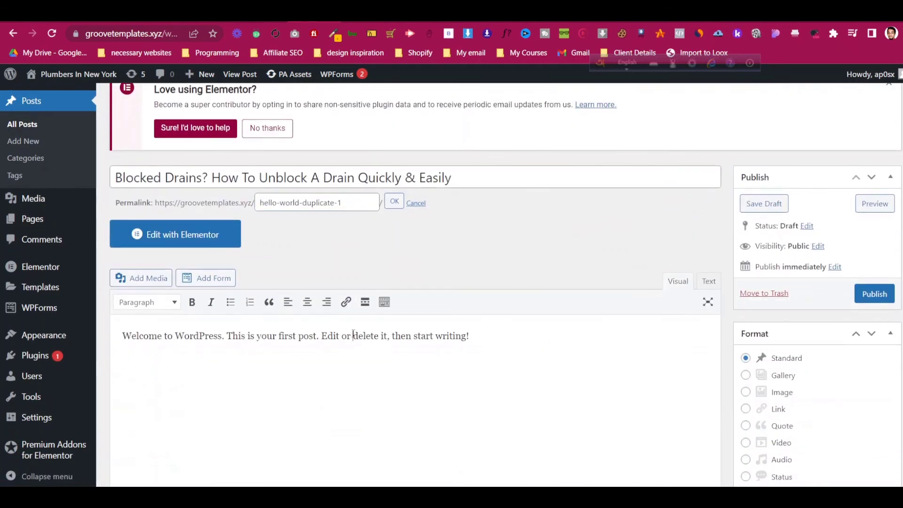
{"action": "triple_click", "coordinate": [420, 336]}
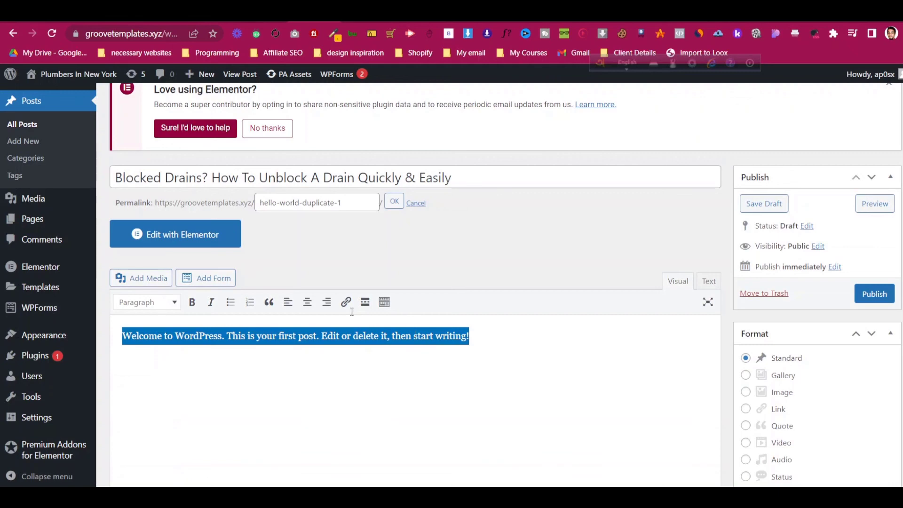
{"action": "key", "text": "BackSpace"}
{"action": "scroll", "coordinate": [898, 282], "scroll_direction": "down", "scroll_amount": 10}
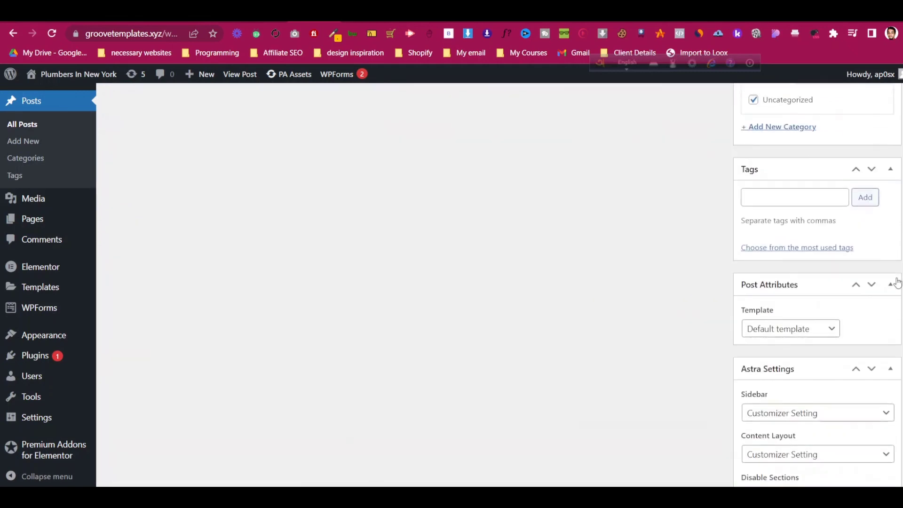
{"action": "scroll", "coordinate": [898, 282], "scroll_direction": "down", "scroll_amount": 5}
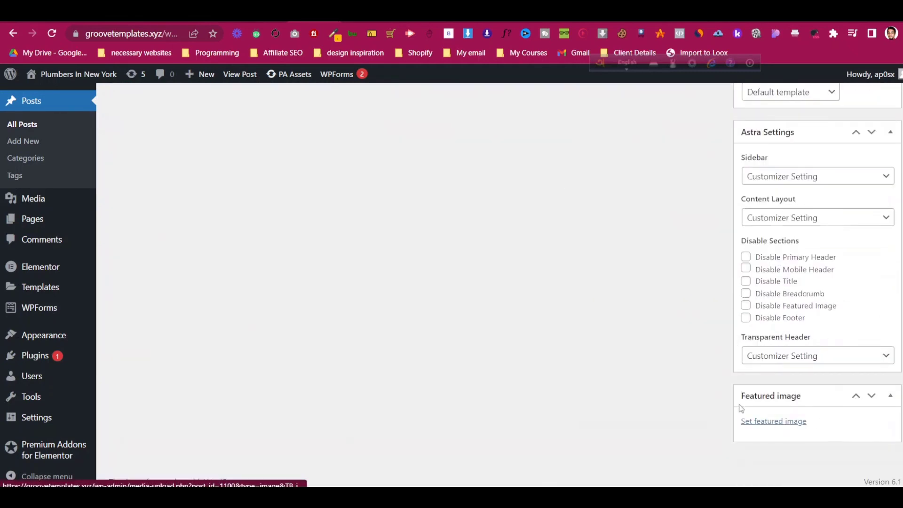
- Set the plumbing-tools photo as the post's featured image
{"action": "left_click", "coordinate": [504, 15]}
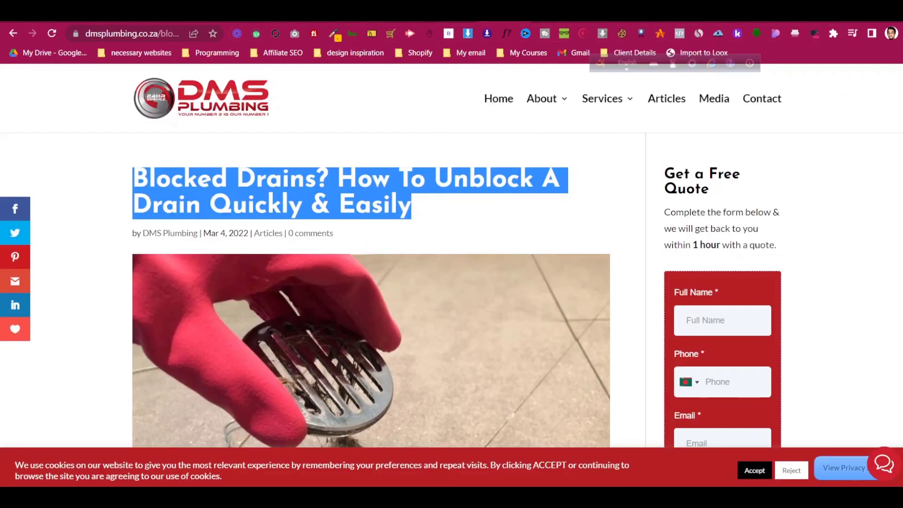
{"action": "left_click", "coordinate": [365, 15]}
{"action": "left_click", "coordinate": [314, 16]}
{"action": "left_click", "coordinate": [776, 421]}
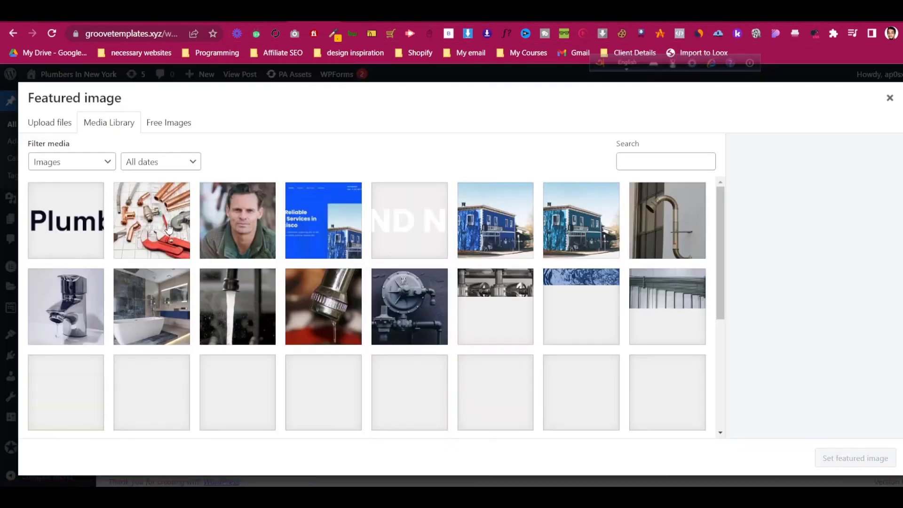
{"action": "left_click", "coordinate": [169, 227]}
{"action": "left_click", "coordinate": [854, 457]}
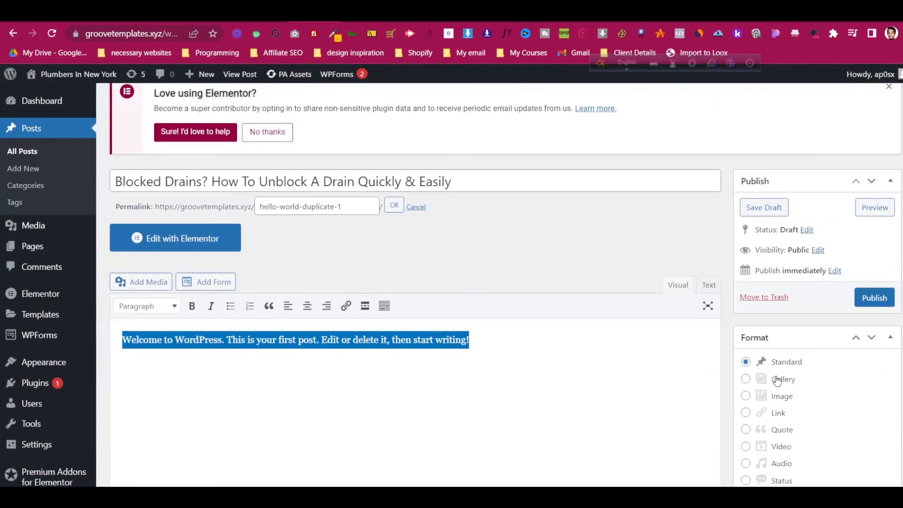
- Replace the body with the DMS Plumbing article's two opening paragraphs and publish the post
{"action": "left_click", "coordinate": [426, 350]}
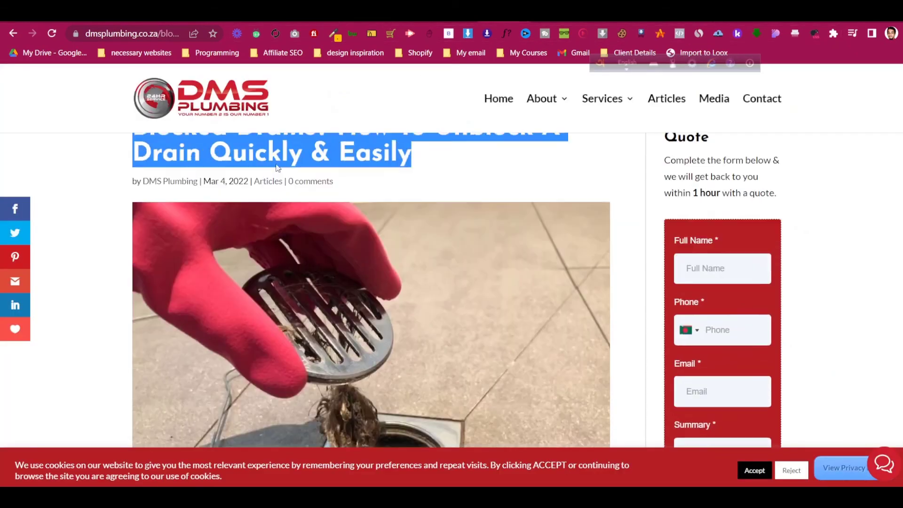
{"action": "scroll", "coordinate": [91, 136], "scroll_direction": "down", "scroll_amount": 10}
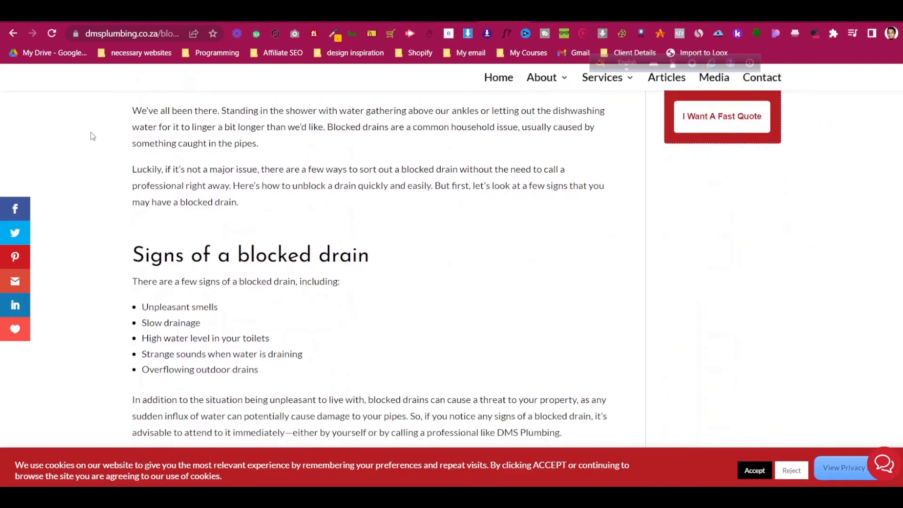
{"action": "scroll", "coordinate": [138, 164], "scroll_direction": "up", "scroll_amount": 1}
{"action": "left_click_drag", "start_coordinate": [133, 166], "coordinate": [289, 267]}
{"action": "key", "text": "ctrl+c"}
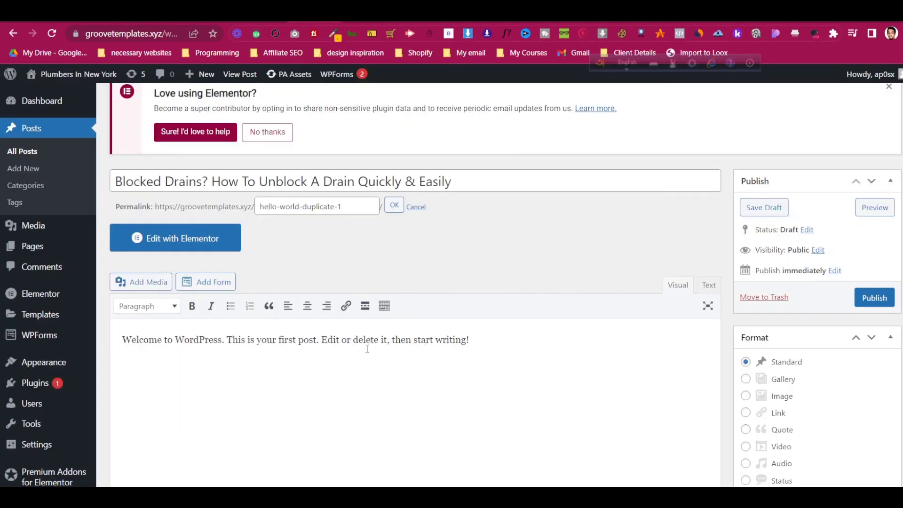
{"action": "key", "text": "ctrl+a"}
{"action": "key", "text": "ctrl+v"}
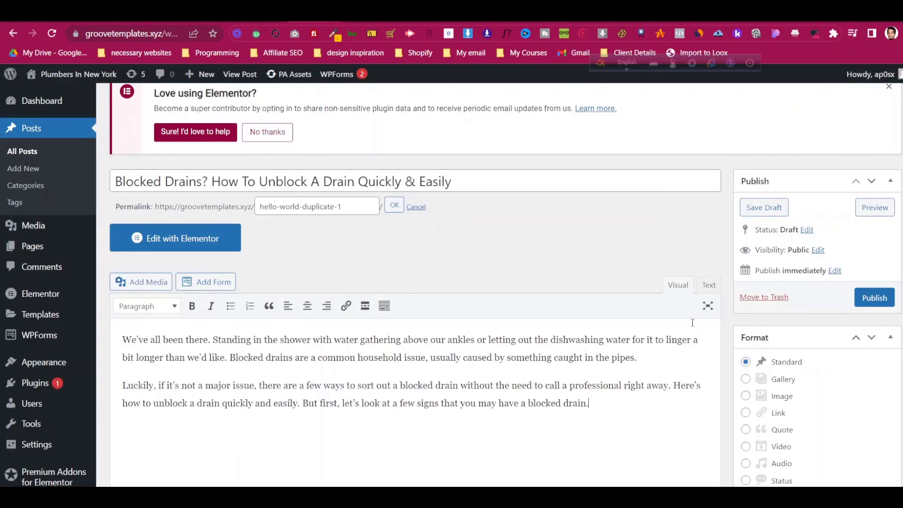
{"action": "left_click", "coordinate": [874, 297]}
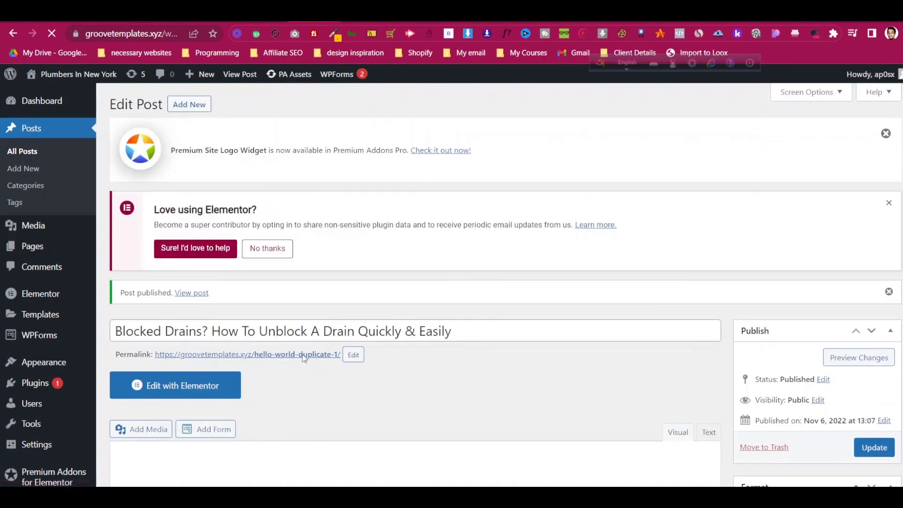
- Change the permalink slug to how-to-unblock-a-drain-quickly and update the post
{"action": "left_click", "coordinate": [353, 354]}
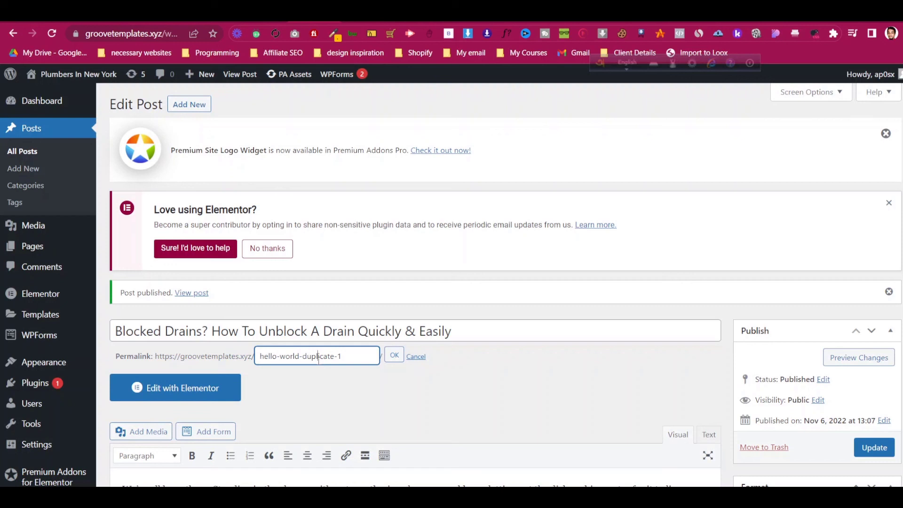
{"action": "triple_click", "coordinate": [330, 357]}
{"action": "type", "text": "how-to-unblock"}
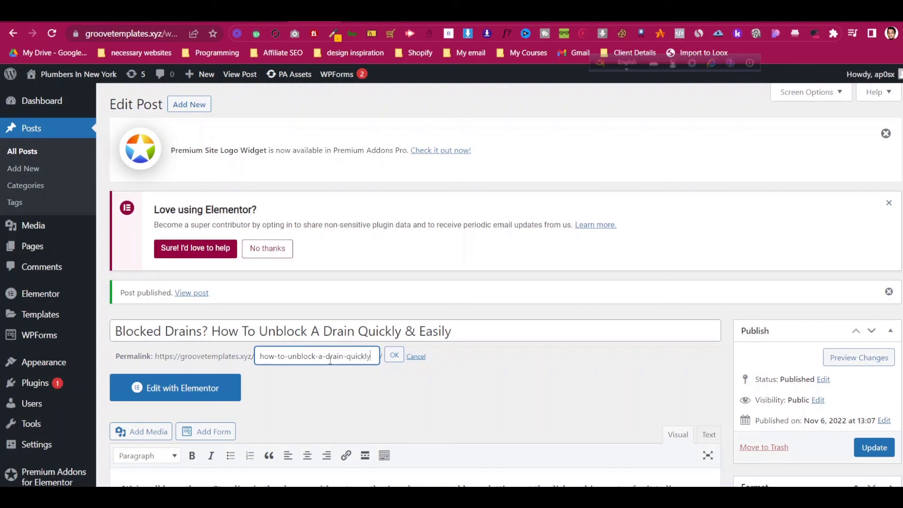
{"action": "type", "text": "-a-drain-quickly"}
{"action": "left_click", "coordinate": [394, 355]}
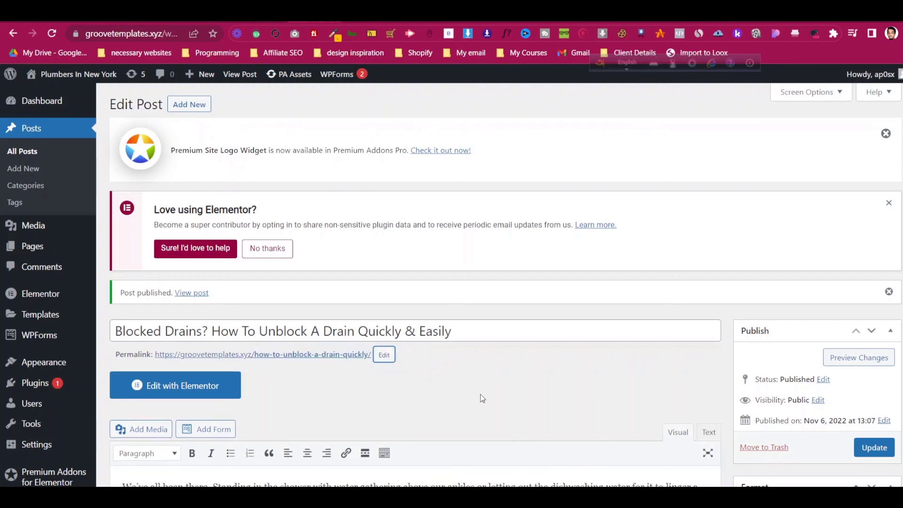
{"action": "left_click", "coordinate": [889, 447]}
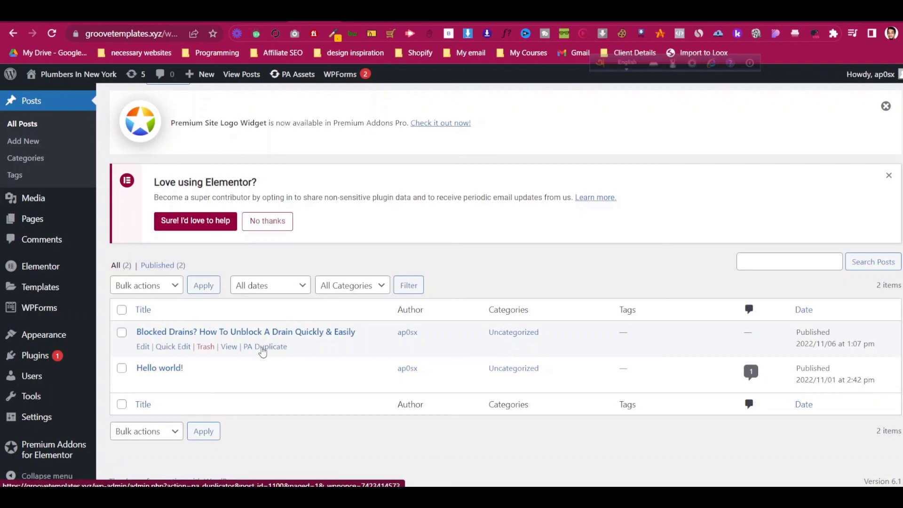
- Duplicate the Blocked Drains post twice and publish the newest draft copy via Quick Edit
{"action": "left_click", "coordinate": [261, 348]}
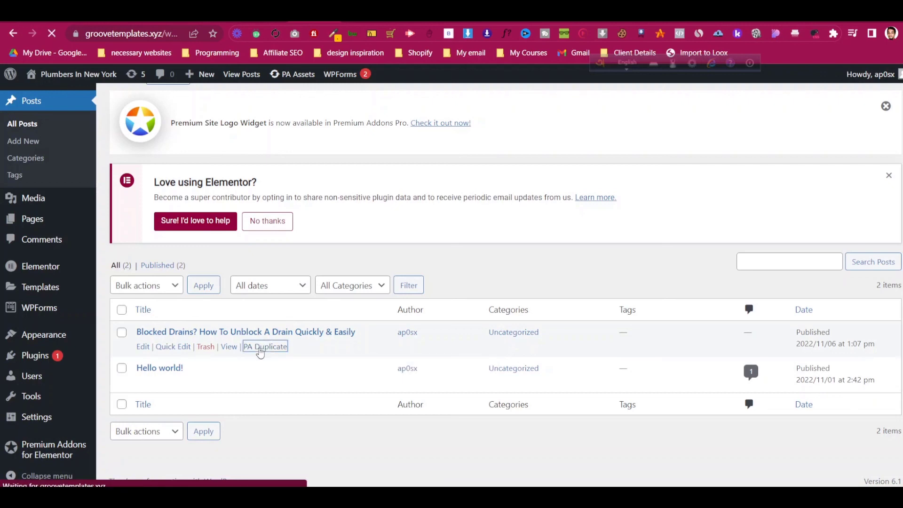
{"action": "scroll", "coordinate": [287, 278], "scroll_direction": "down", "scroll_amount": 2}
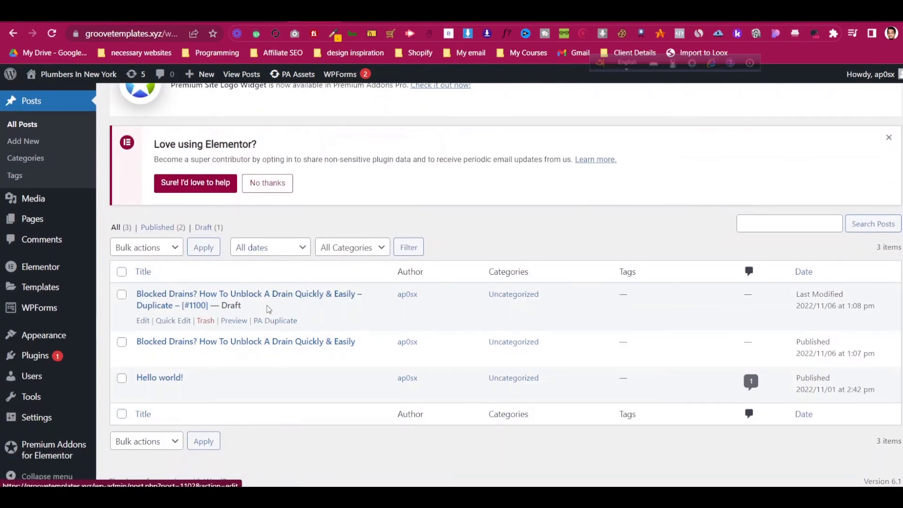
{"action": "left_click", "coordinate": [266, 320]}
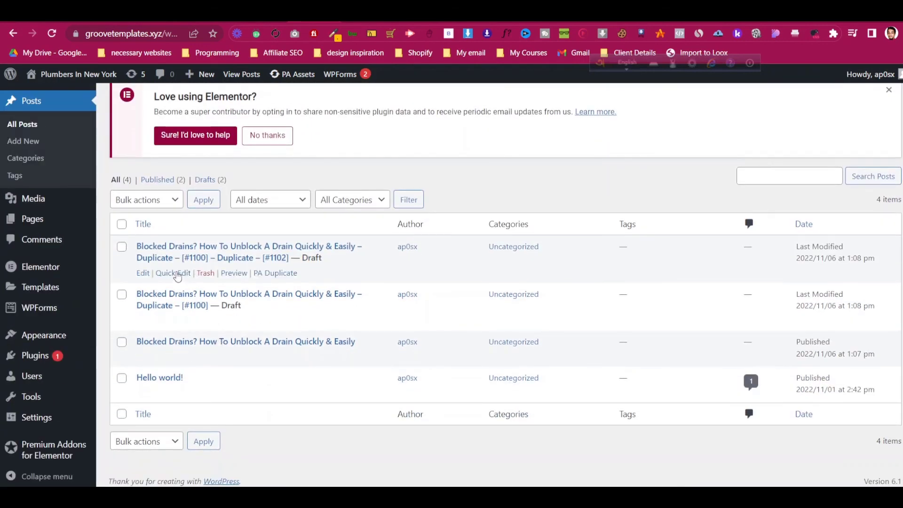
{"action": "left_click", "coordinate": [172, 273]}
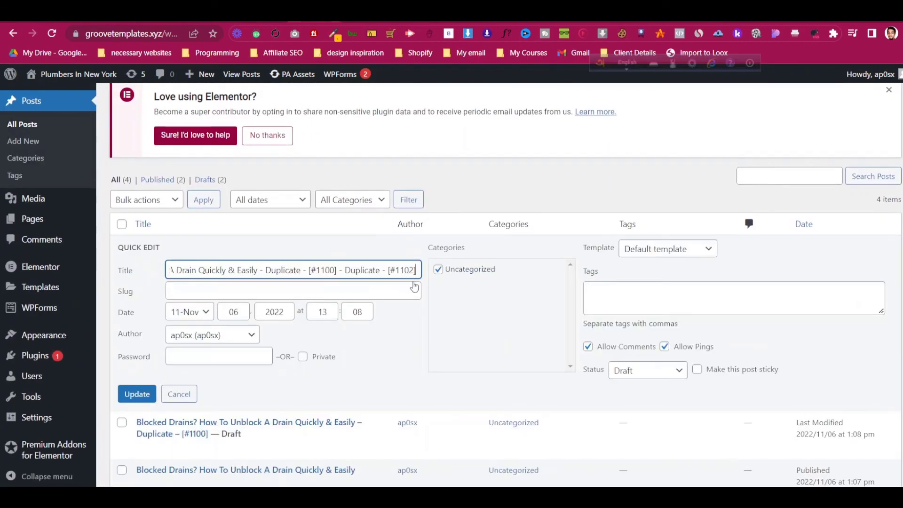
{"action": "left_click", "coordinate": [653, 373]}
{"action": "left_click", "coordinate": [630, 383]}
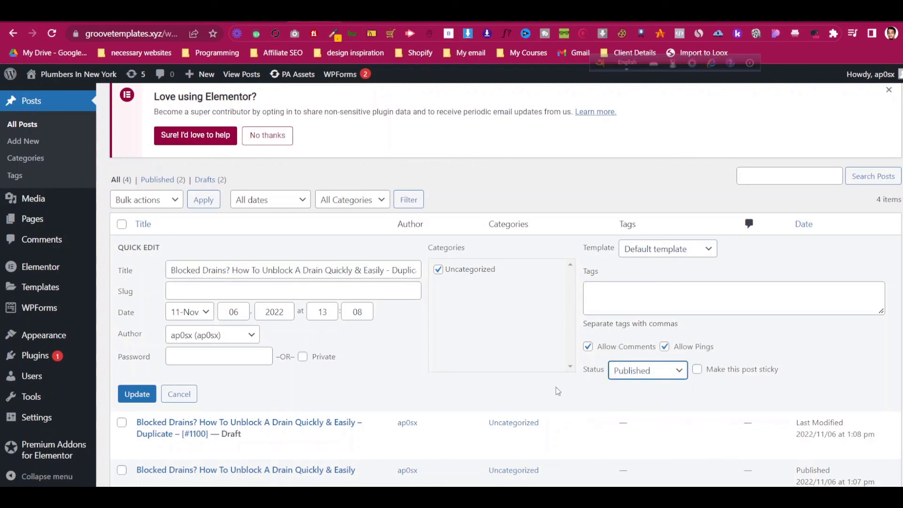
{"action": "left_click", "coordinate": [148, 395]}
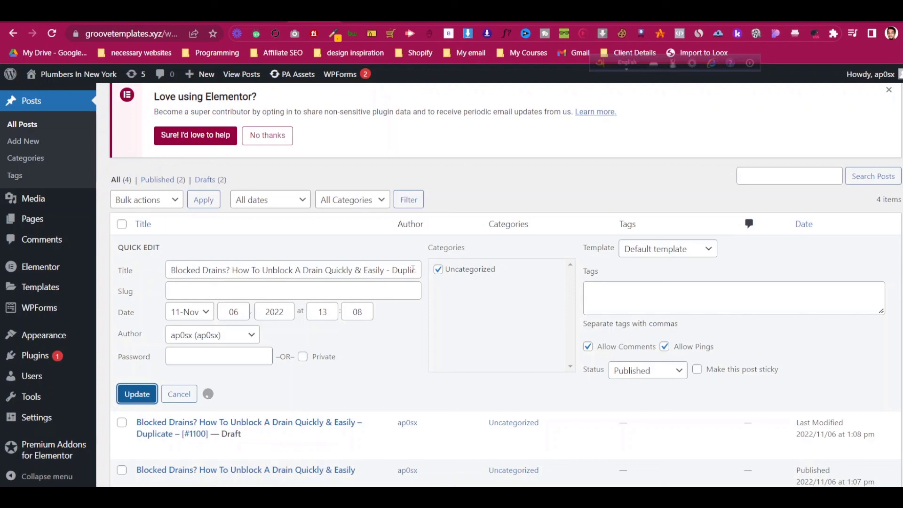
- In Quick Edit, set the Duplicate [#1100] draft's status to Published
{"action": "scroll", "coordinate": [413, 269], "scroll_direction": "down", "scroll_amount": 3}
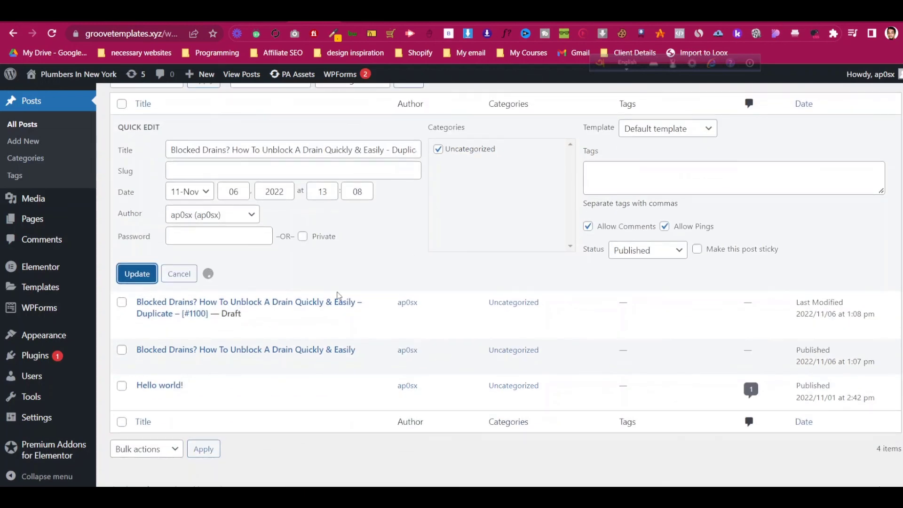
{"action": "left_click", "coordinate": [173, 321]}
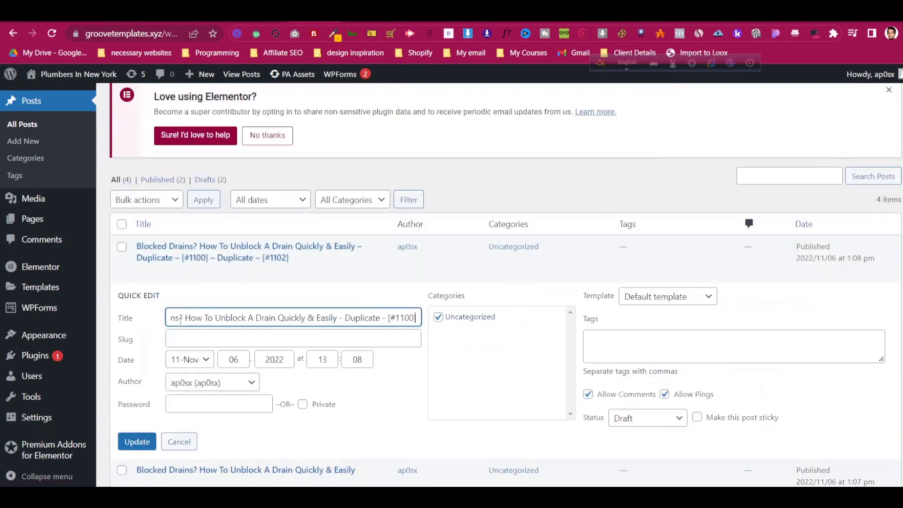
{"action": "left_click", "coordinate": [626, 417]}
{"action": "left_click", "coordinate": [635, 433]}
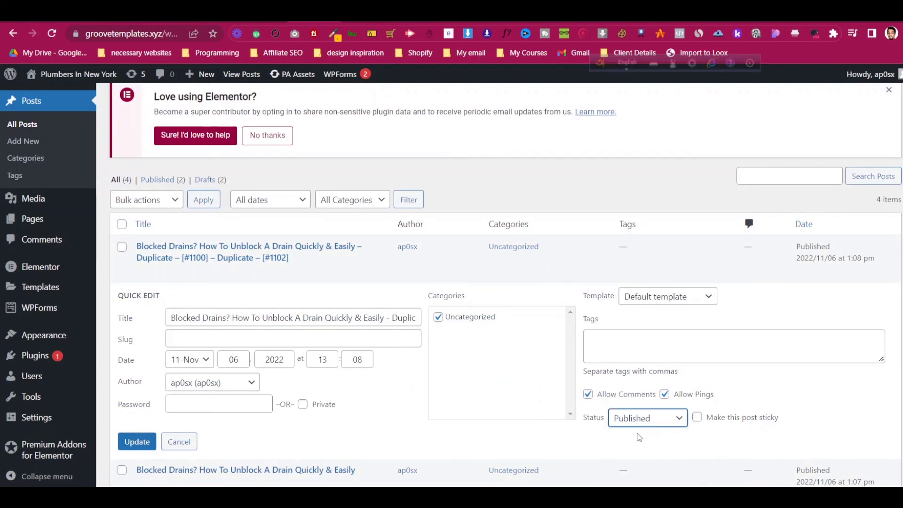
- Save the [#1100] publish change and retitle the [#1102] duplicate as 'Blog 3'
{"action": "left_click", "coordinate": [136, 440]}
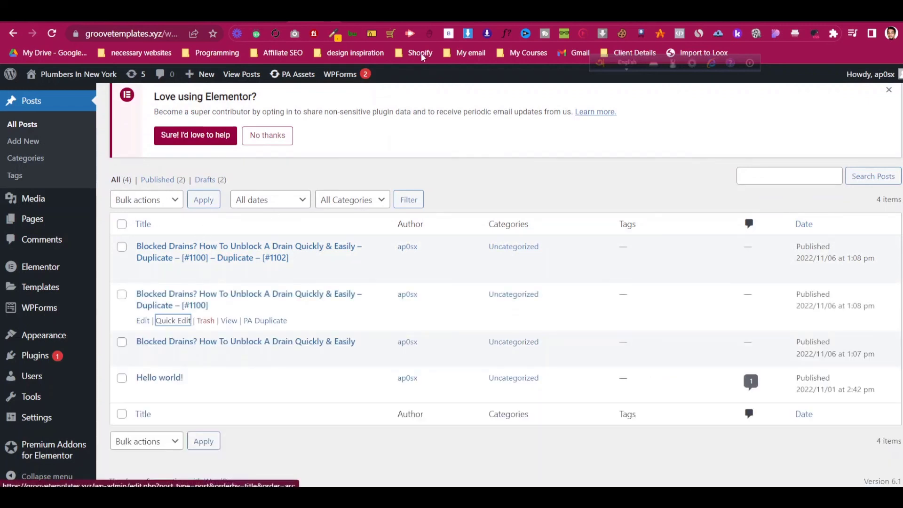
{"action": "left_click", "coordinate": [180, 274]}
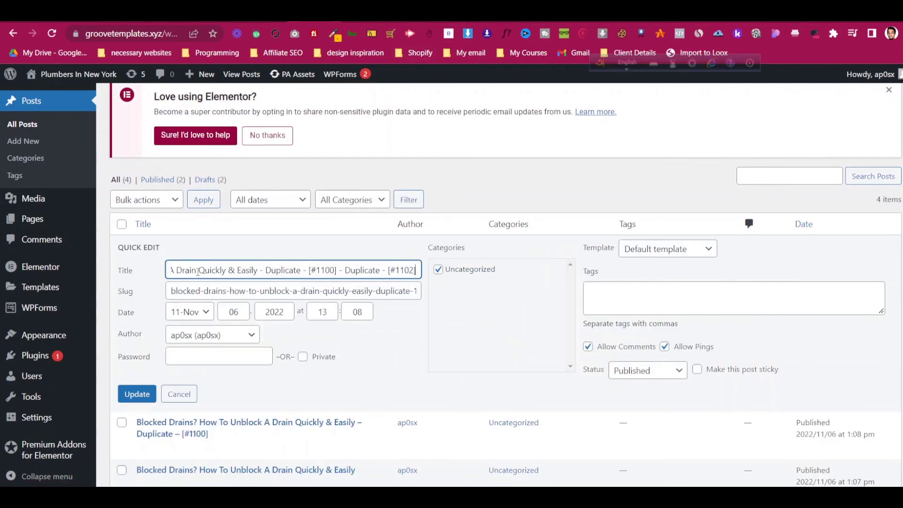
{"action": "triple_click", "coordinate": [205, 270]}
{"action": "type", "text": "Blog"}
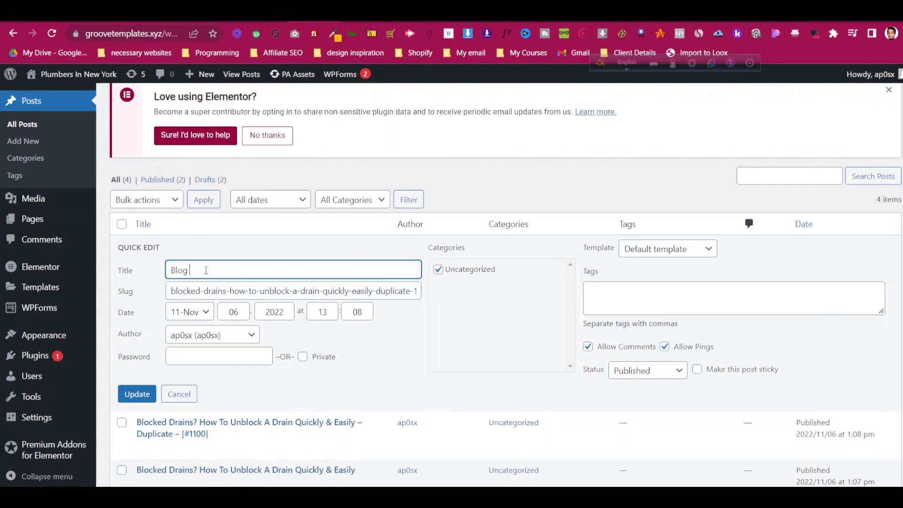
{"action": "type", "text": " 3"}
{"action": "left_click", "coordinate": [137, 394]}
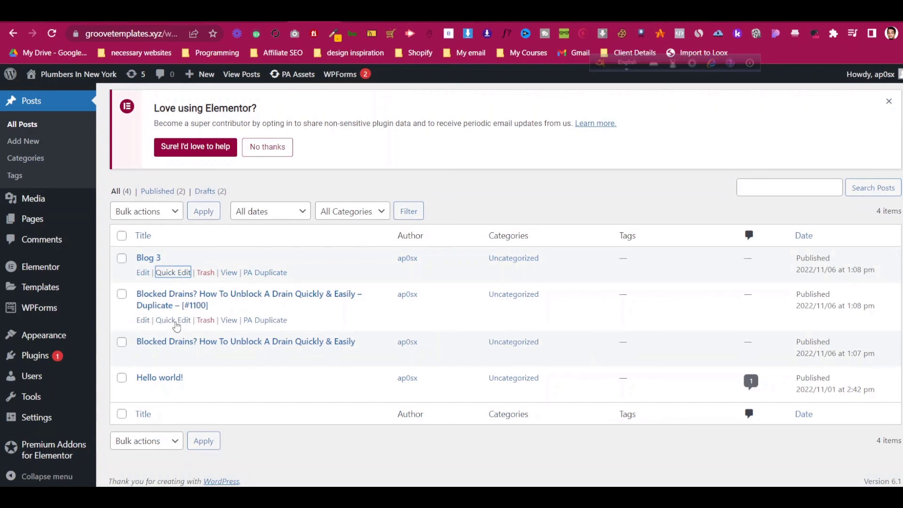
- Retitle the [#1100] duplicate with a personal blog title and save it
{"action": "left_click", "coordinate": [178, 322]}
{"action": "triple_click", "coordinate": [231, 317]}
{"action": "type", "text": "Jahi"}
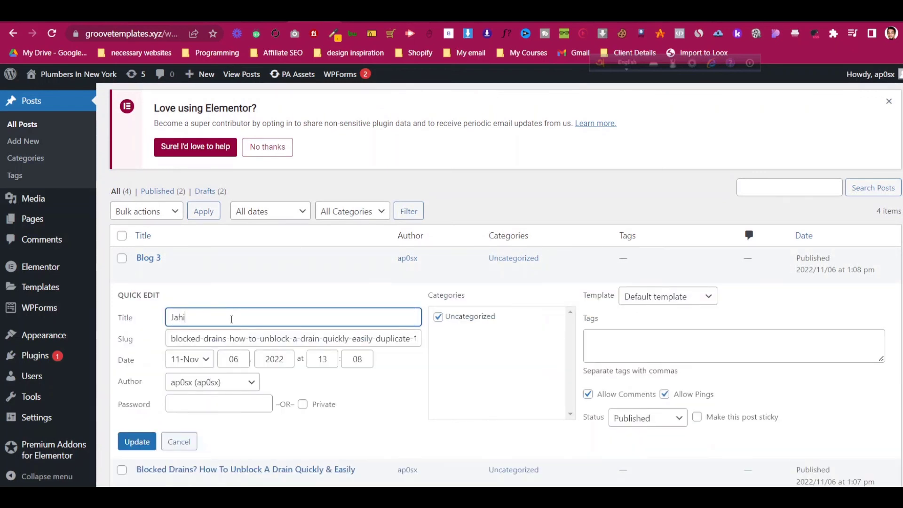
{"action": "type", "text": "n Blog"}
{"action": "key", "text": "Return"}
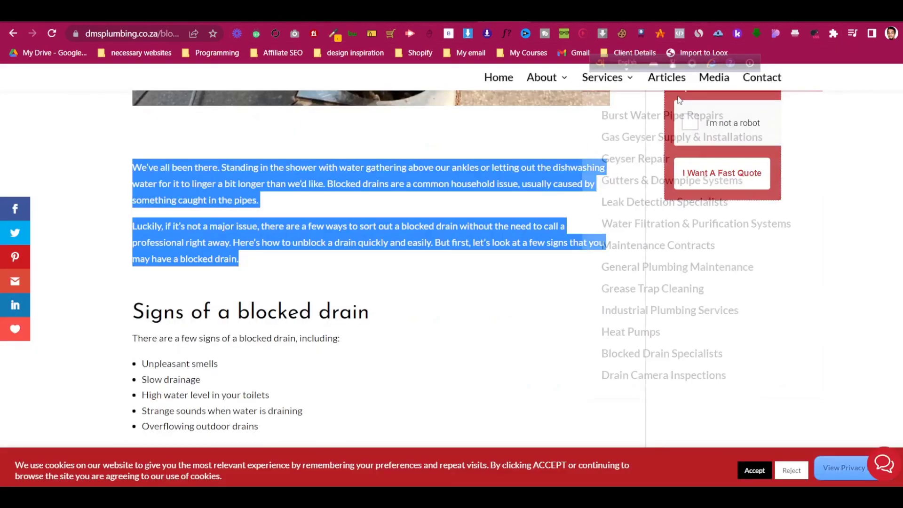
{"action": "scroll", "coordinate": [670, 117], "scroll_direction": "up", "scroll_amount": 10}
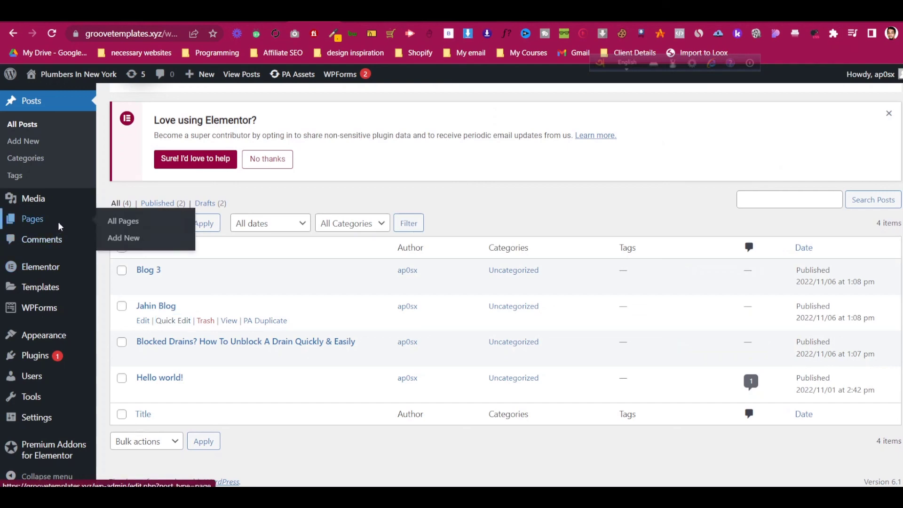
- Go to Pages and use PA Duplicate on the About page to create a draft copy
{"action": "left_click", "coordinate": [58, 224]}
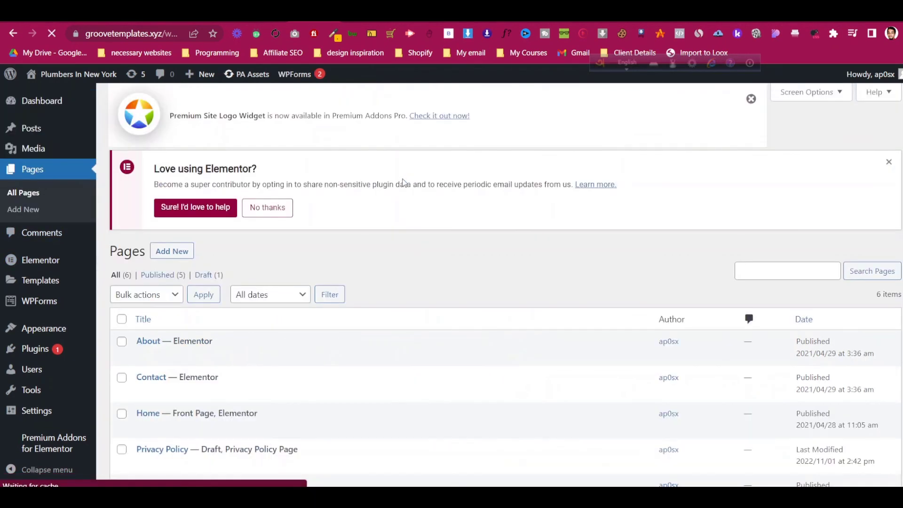
{"action": "scroll", "coordinate": [354, 246], "scroll_direction": "down", "scroll_amount": 3}
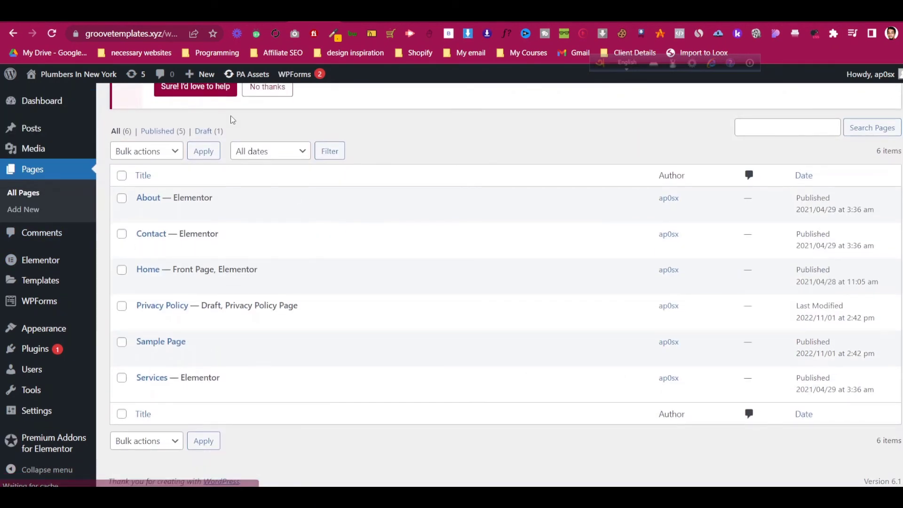
{"action": "scroll", "coordinate": [454, 137], "scroll_direction": "up", "scroll_amount": 1}
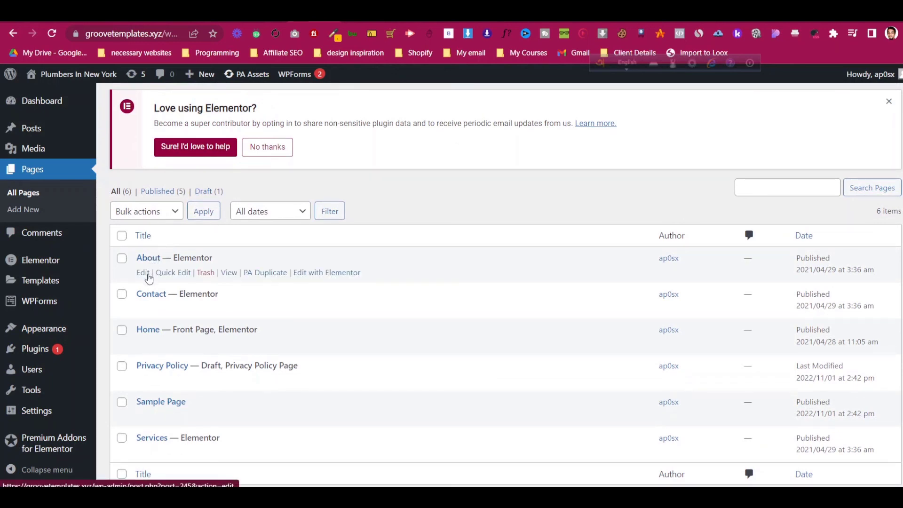
{"action": "left_click", "coordinate": [262, 275]}
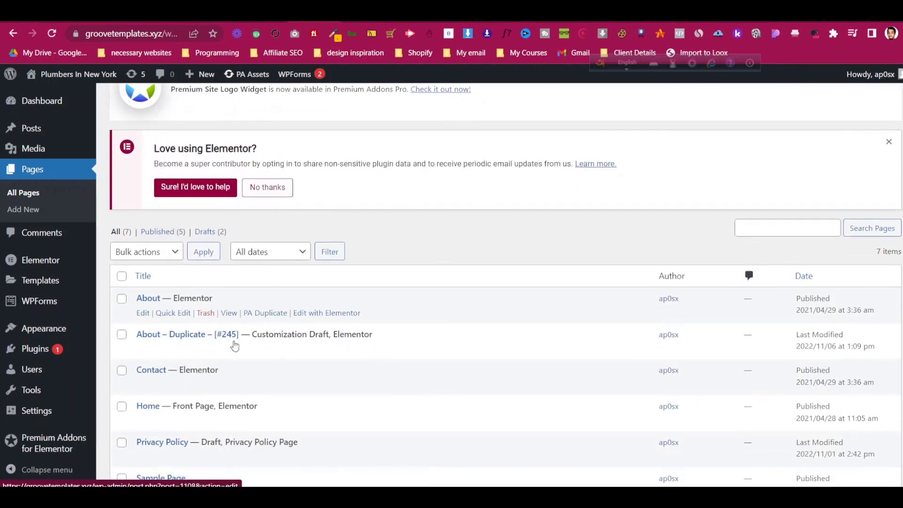
- Retitle the About copy 'Blog' and set its permalink slug to blog
{"action": "left_click", "coordinate": [140, 351]}
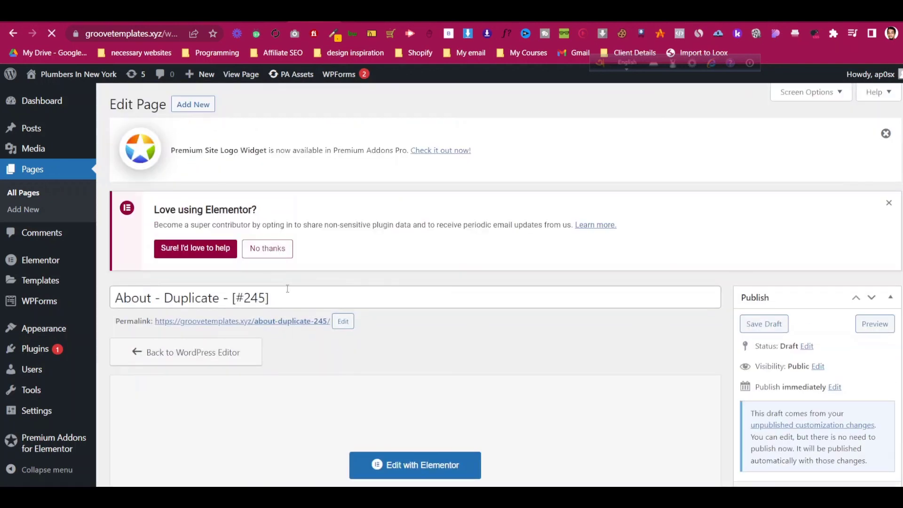
{"action": "left_click", "coordinate": [288, 288]}
{"action": "key", "text": "ctrl+a"}
{"action": "type", "text": "Blog"}
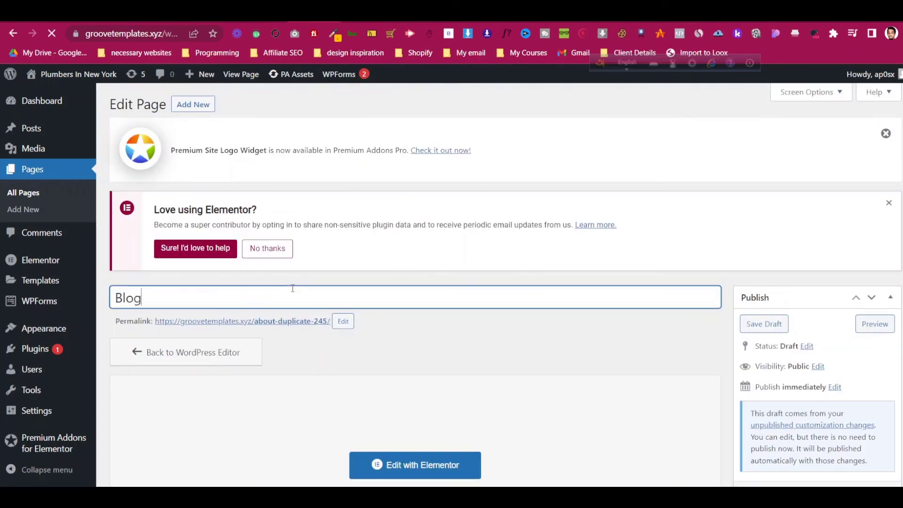
{"action": "left_click", "coordinate": [342, 321]}
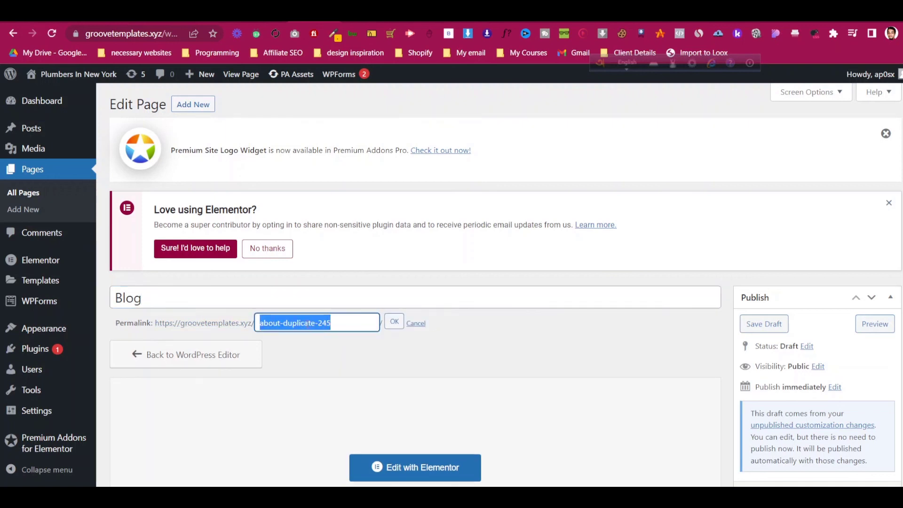
{"action": "type", "text": "blog"}
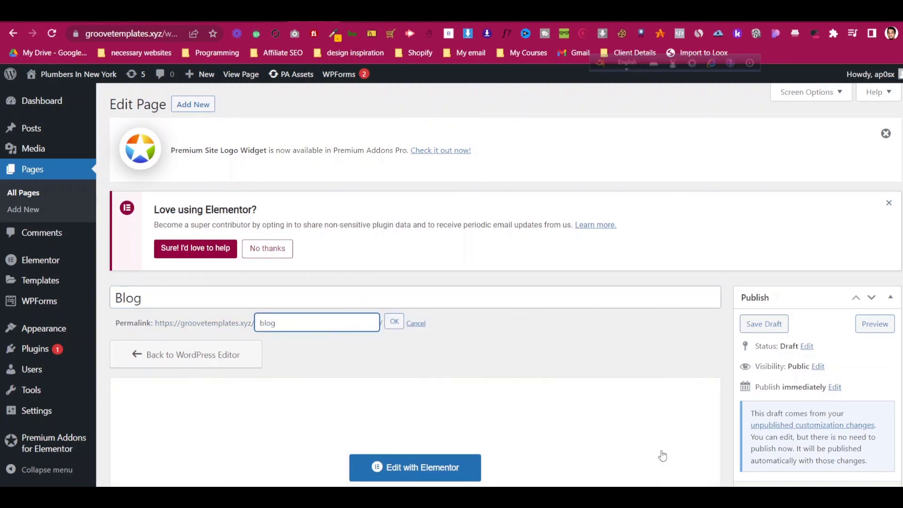
- Publish the Blog page and open it in Elementor
{"action": "scroll", "coordinate": [661, 423], "scroll_direction": "down", "scroll_amount": 3}
{"action": "left_click", "coordinate": [873, 377]}
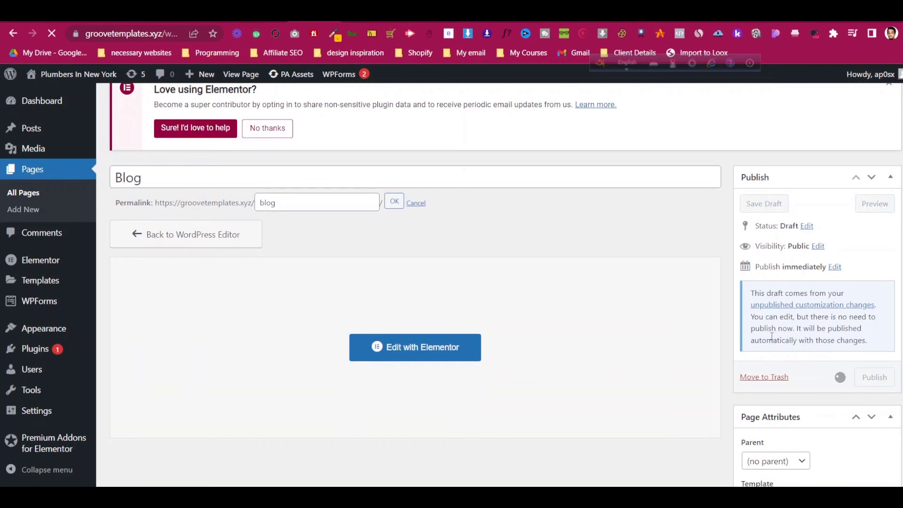
{"action": "scroll", "coordinate": [487, 234], "scroll_direction": "down", "scroll_amount": 2}
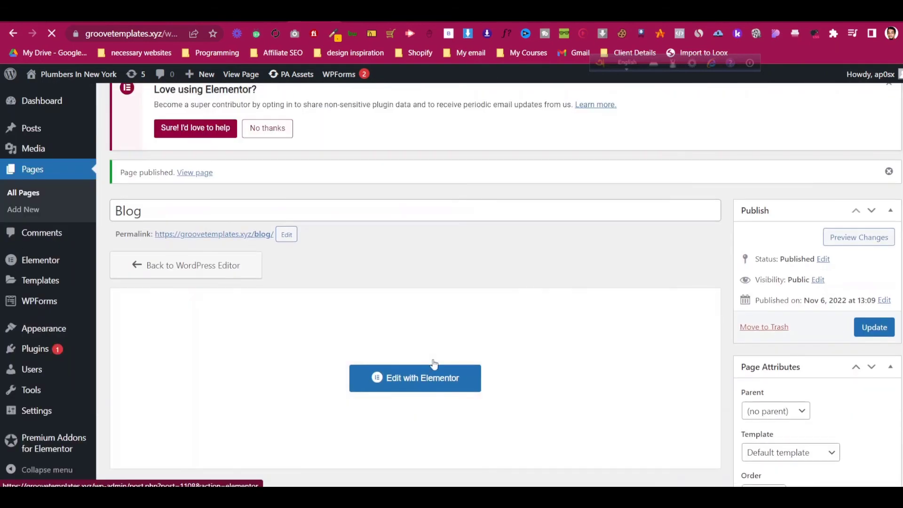
{"action": "left_click", "coordinate": [434, 377]}
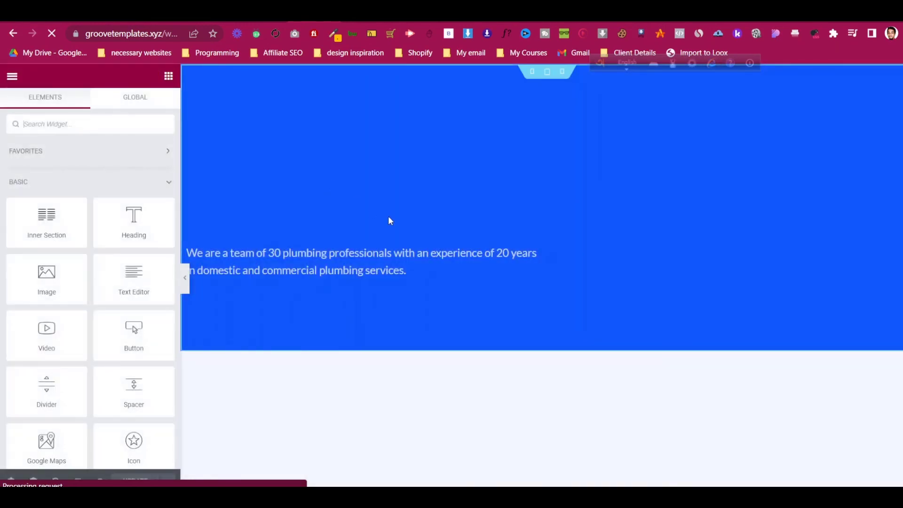
- Change the header heading title from About Us to Blog
{"action": "left_click", "coordinate": [541, 206]}
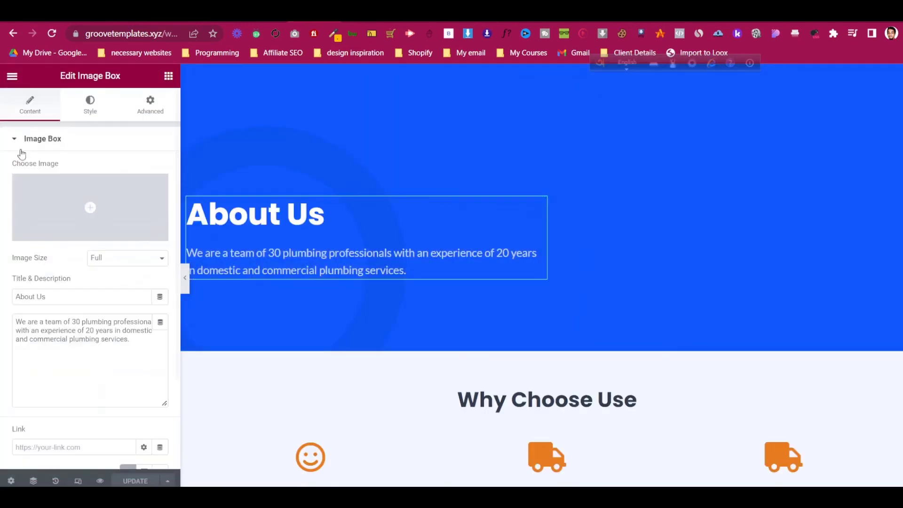
{"action": "key", "text": "ctrl+a"}
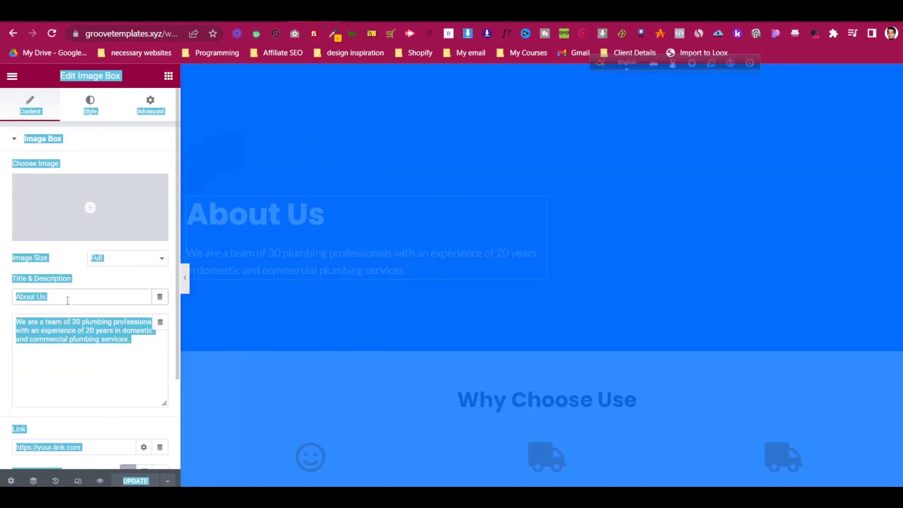
{"action": "left_click", "coordinate": [68, 298]}
{"action": "key", "text": "ctrl+a"}
{"action": "type", "text": "Blog"}
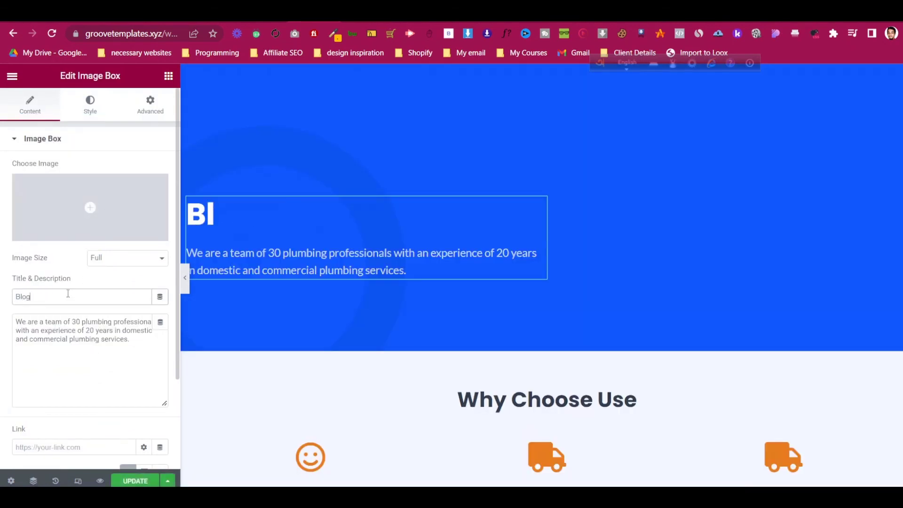
{"action": "left_click", "coordinate": [72, 329]}
- Delete the old sections: Why Choose Us, We Solve Plumbing, Our Mission, testimonials and help
{"action": "scroll", "coordinate": [566, 225], "scroll_direction": "down", "scroll_amount": 3}
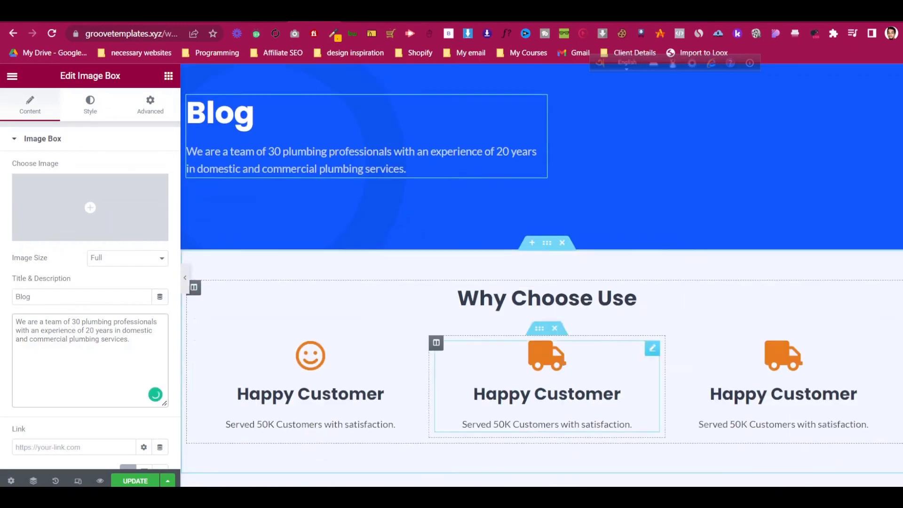
{"action": "left_click", "coordinate": [563, 224]}
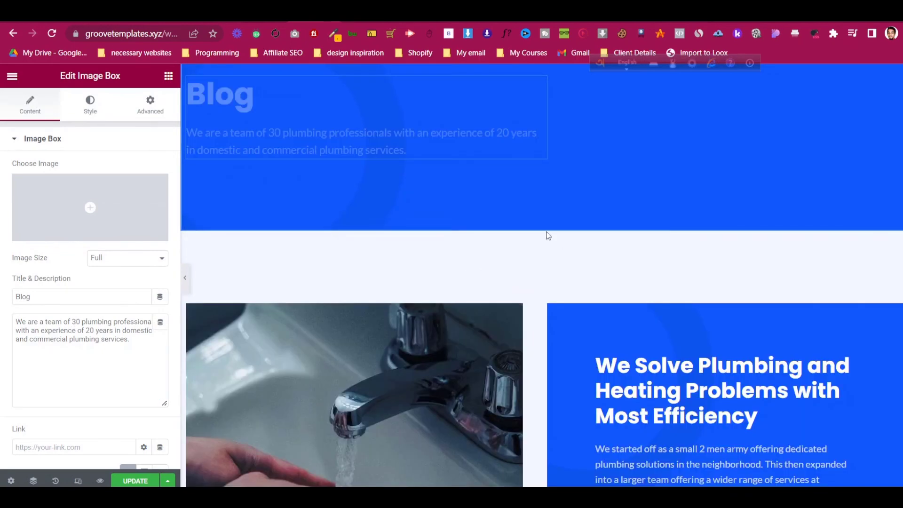
{"action": "scroll", "coordinate": [558, 280], "scroll_direction": "down", "scroll_amount": 10}
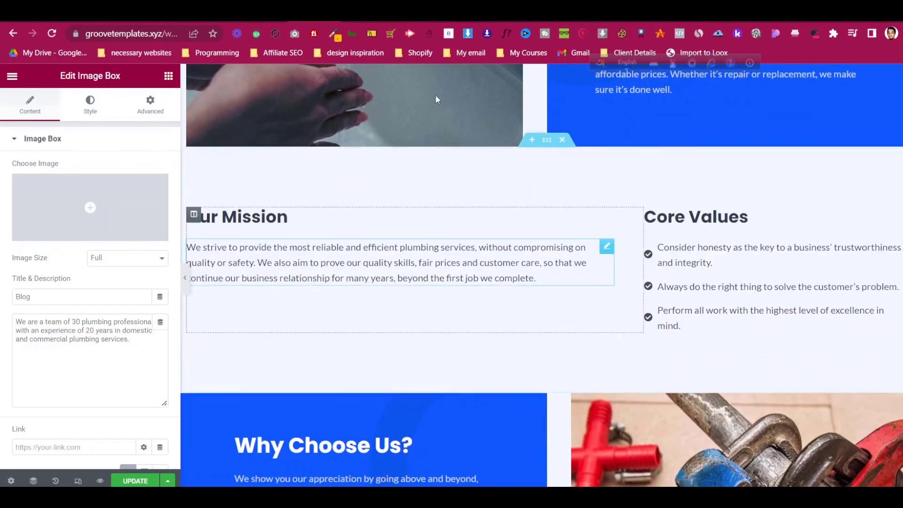
{"action": "scroll", "coordinate": [513, 161], "scroll_direction": "up", "scroll_amount": 9}
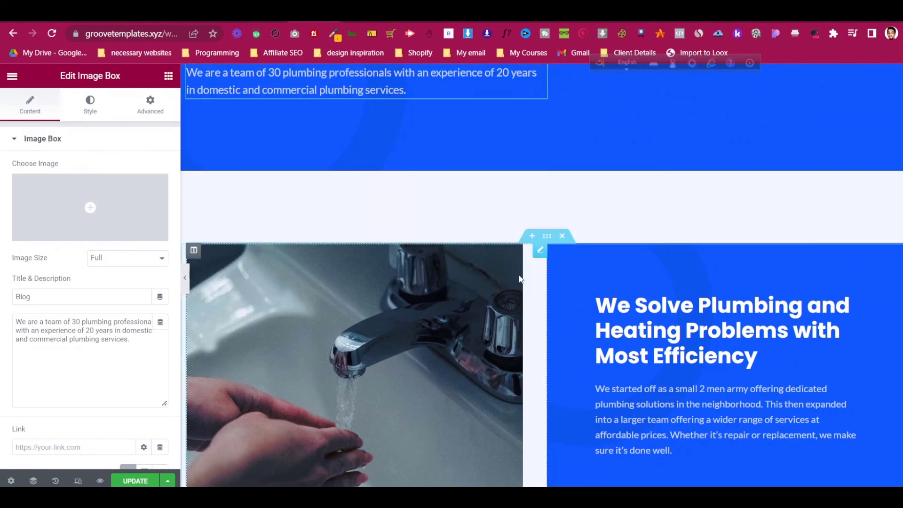
{"action": "left_click", "coordinate": [562, 236]}
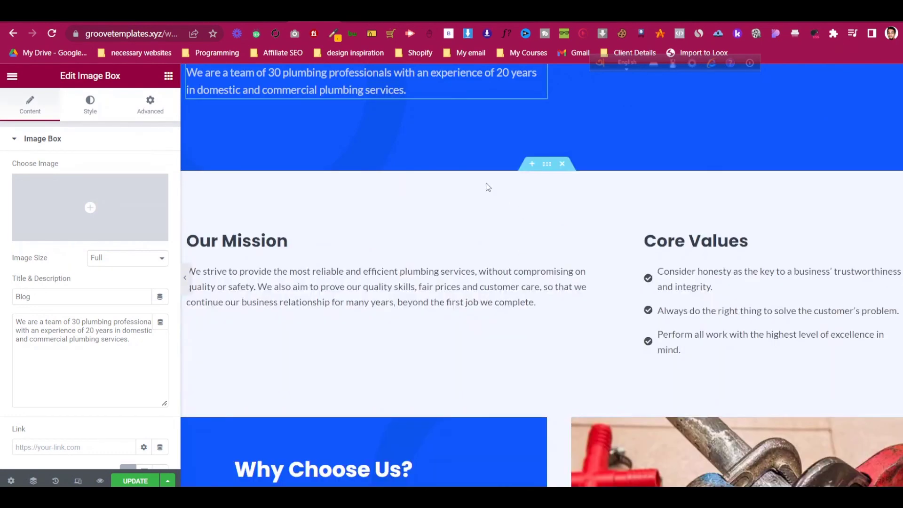
{"action": "left_click", "coordinate": [562, 163]}
{"action": "left_click", "coordinate": [562, 164]}
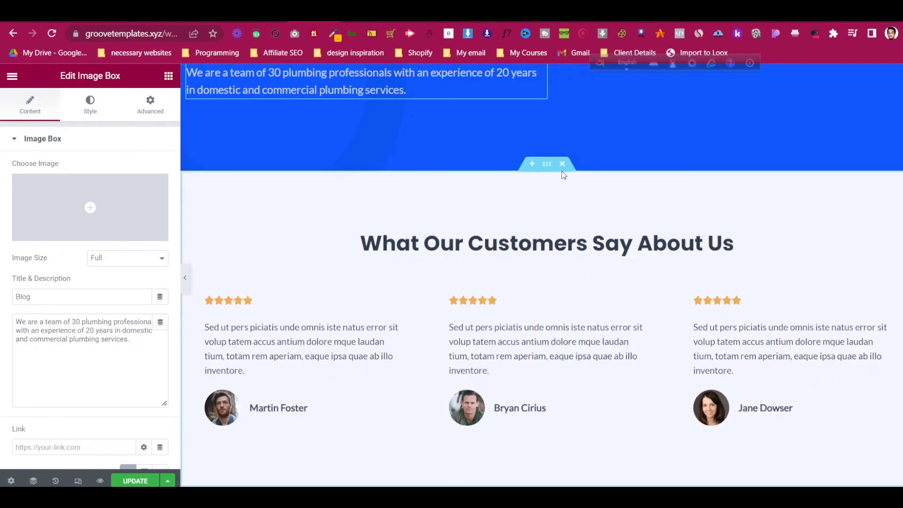
{"action": "left_click", "coordinate": [562, 165]}
{"action": "left_click", "coordinate": [563, 164]}
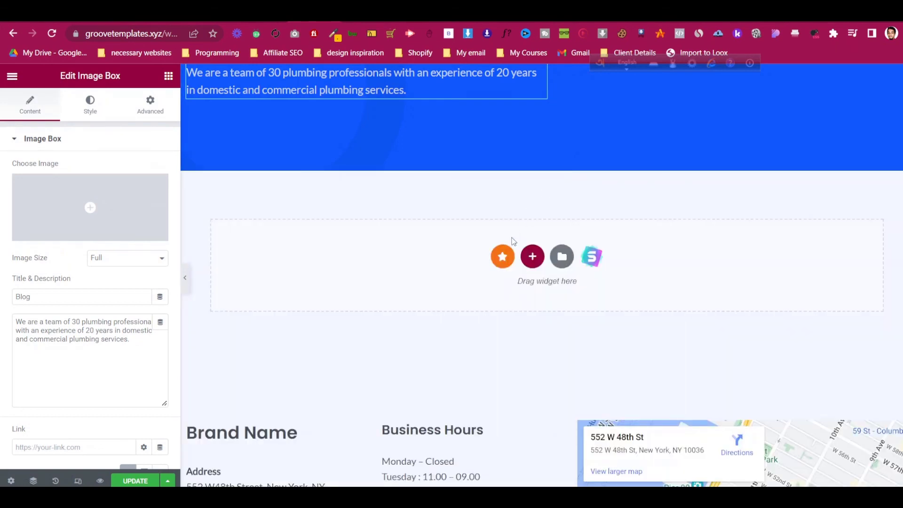
{"action": "left_click", "coordinate": [532, 255]}
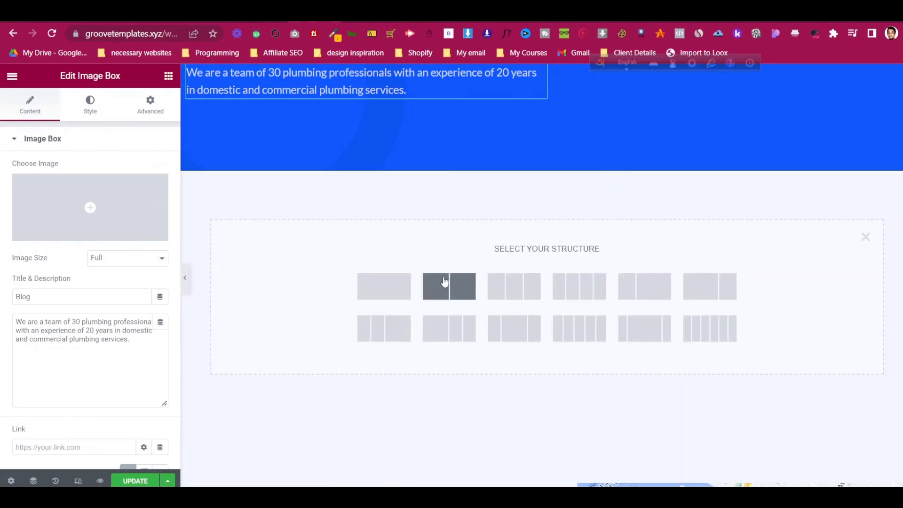
- Add a one-column section with 50 px top and bottom padding
{"action": "left_click", "coordinate": [394, 292]}
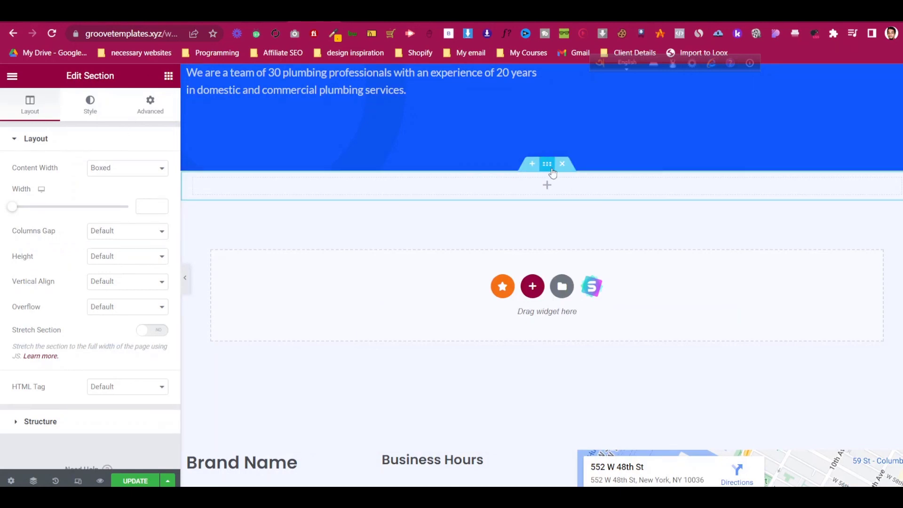
{"action": "left_click", "coordinate": [157, 104]}
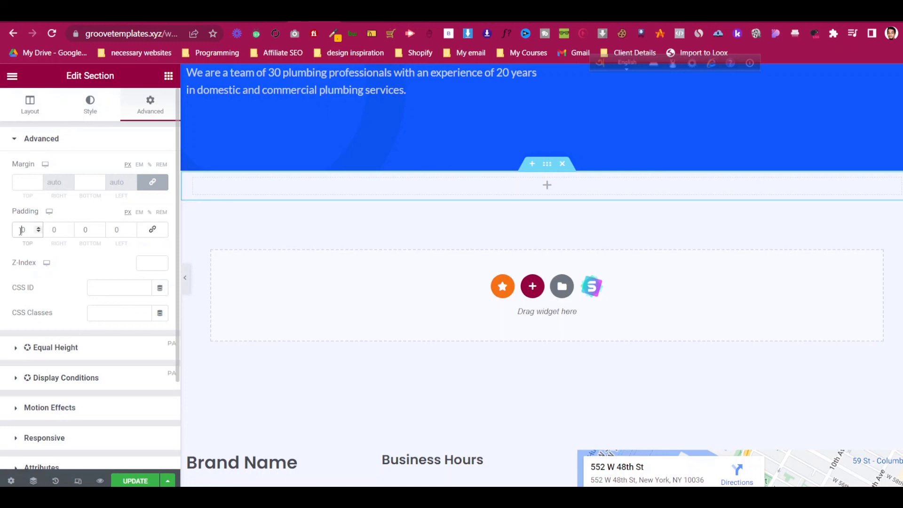
{"action": "type", "text": "5"}
{"action": "left_click", "coordinate": [83, 229]}
{"action": "type", "text": "5"}
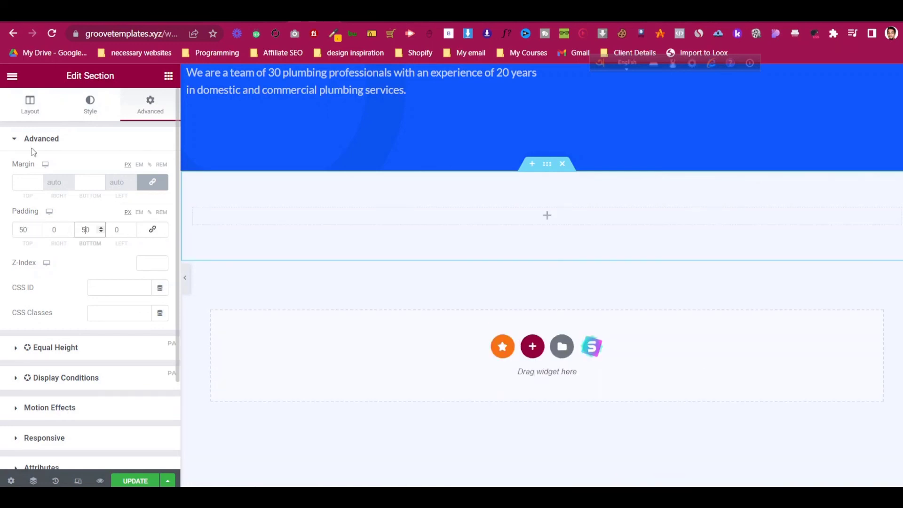
{"action": "left_click", "coordinate": [13, 76]}
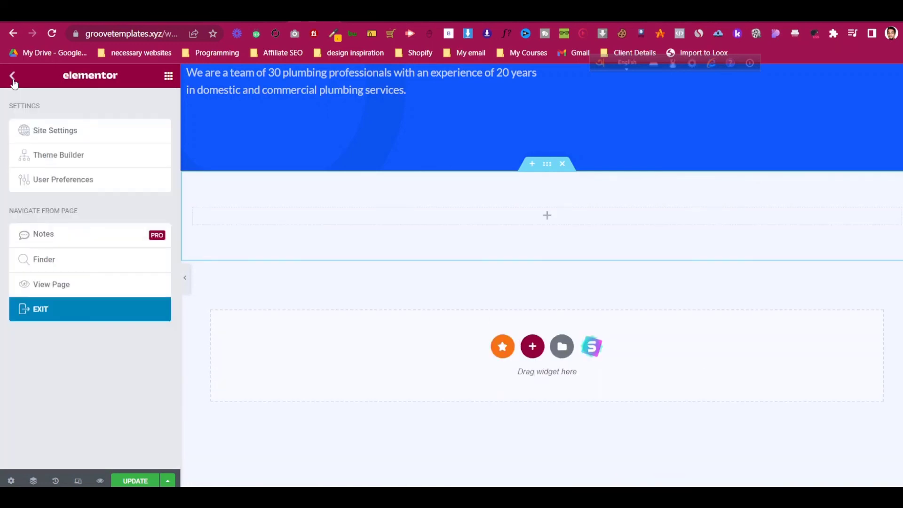
- Search widgets for 'blog' and drop the Blog widget into the empty section
{"action": "left_click", "coordinate": [12, 78]}
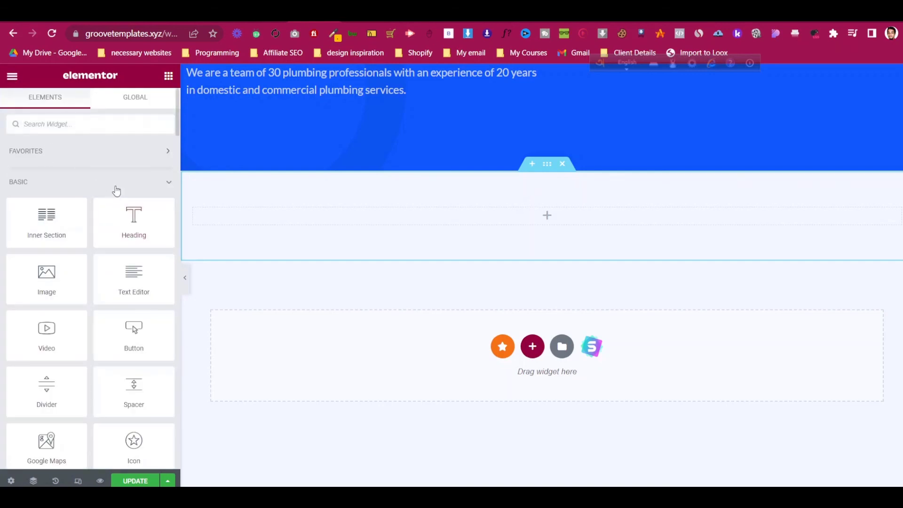
{"action": "type", "text": "blog"}
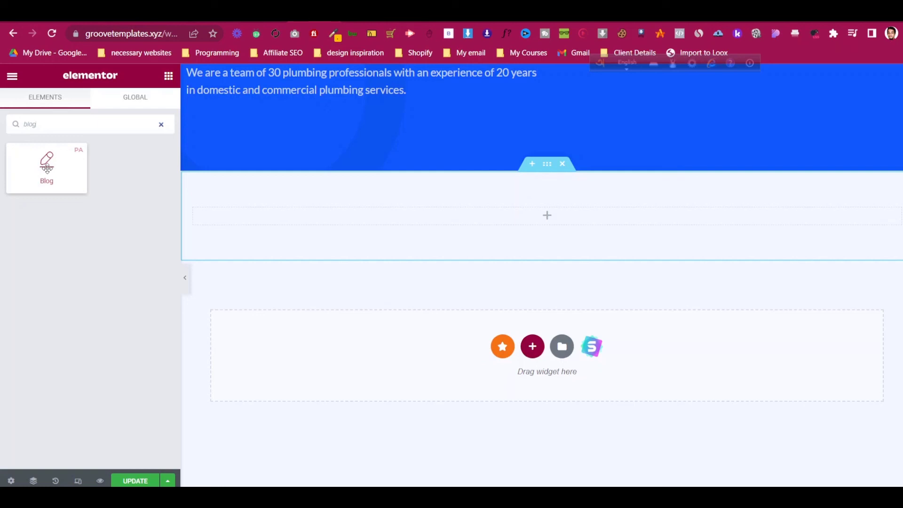
{"action": "left_click_drag", "start_coordinate": [47, 168], "coordinate": [285, 221]}
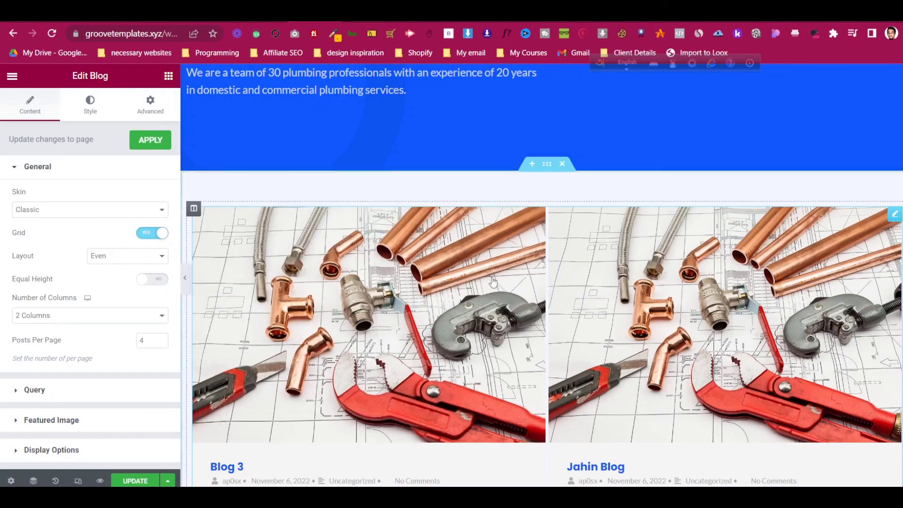
{"action": "scroll", "coordinate": [492, 281], "scroll_direction": "down", "scroll_amount": 5}
{"action": "scroll", "coordinate": [308, 187], "scroll_direction": "up", "scroll_amount": 6}
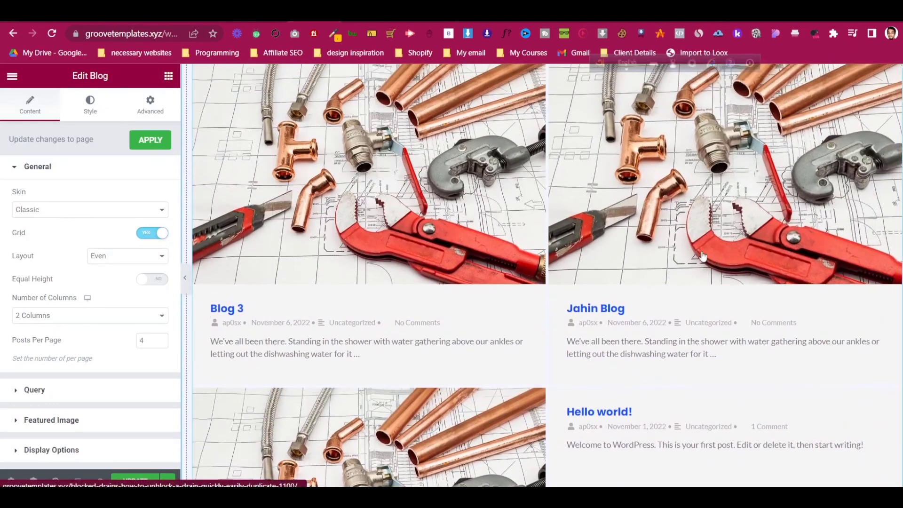
{"action": "scroll", "coordinate": [309, 187], "scroll_direction": "down", "scroll_amount": 2}
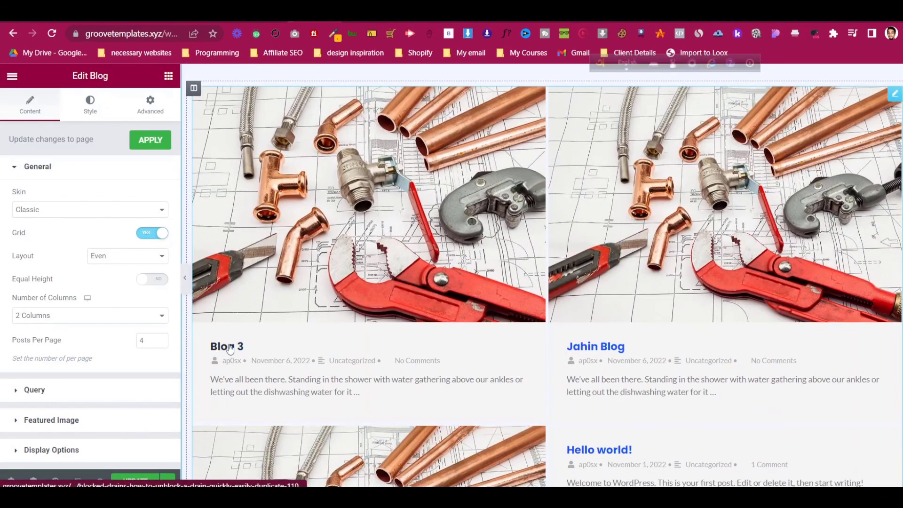
- Look through the Blog widget's layout, query and display settings to reach Post Options
{"action": "left_click", "coordinate": [110, 259]}
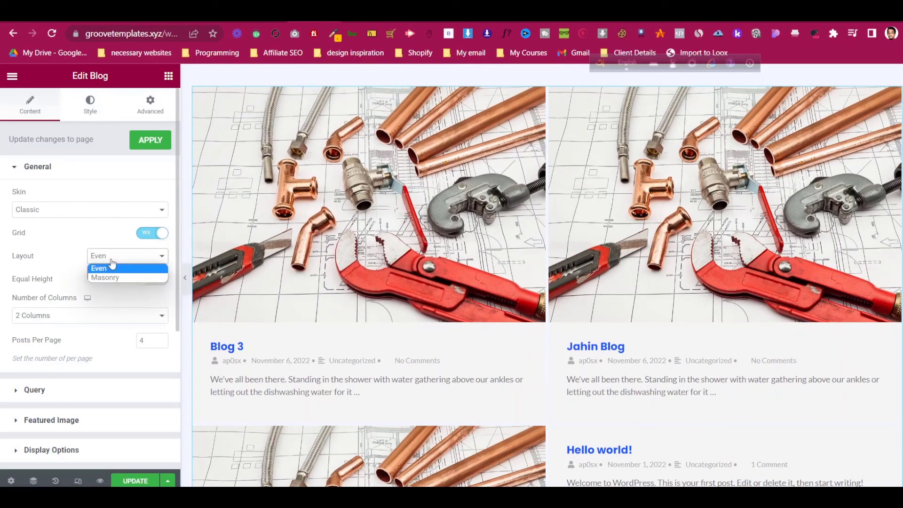
{"action": "left_click", "coordinate": [104, 389]}
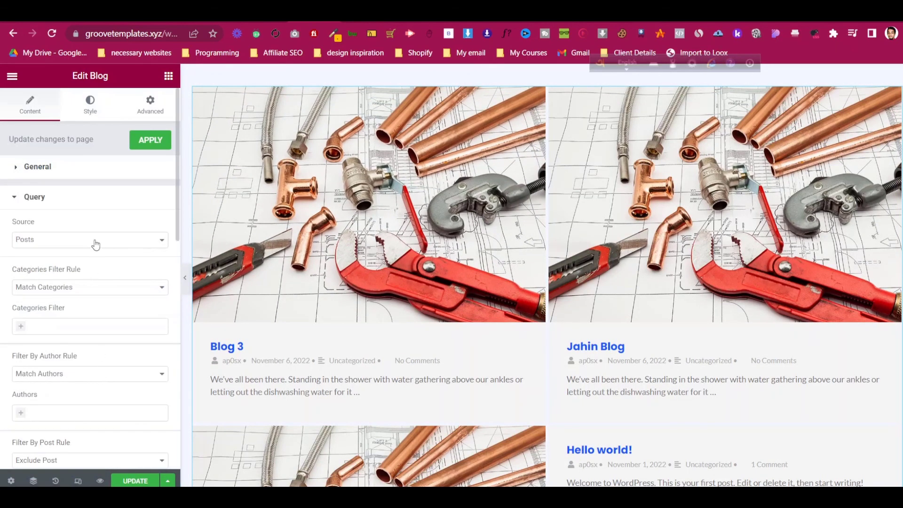
{"action": "scroll", "coordinate": [96, 260], "scroll_direction": "down", "scroll_amount": 3}
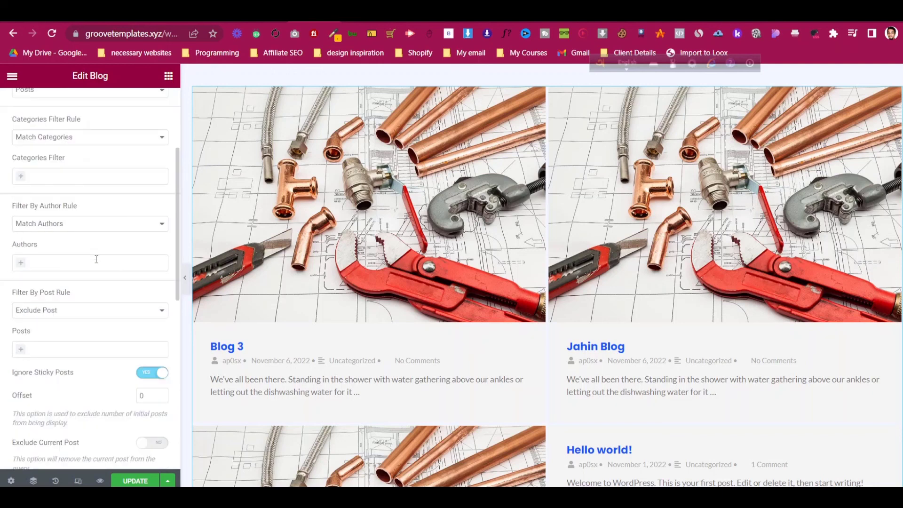
{"action": "scroll", "coordinate": [96, 259], "scroll_direction": "down", "scroll_amount": 3}
{"action": "scroll", "coordinate": [96, 264], "scroll_direction": "down", "scroll_amount": 3}
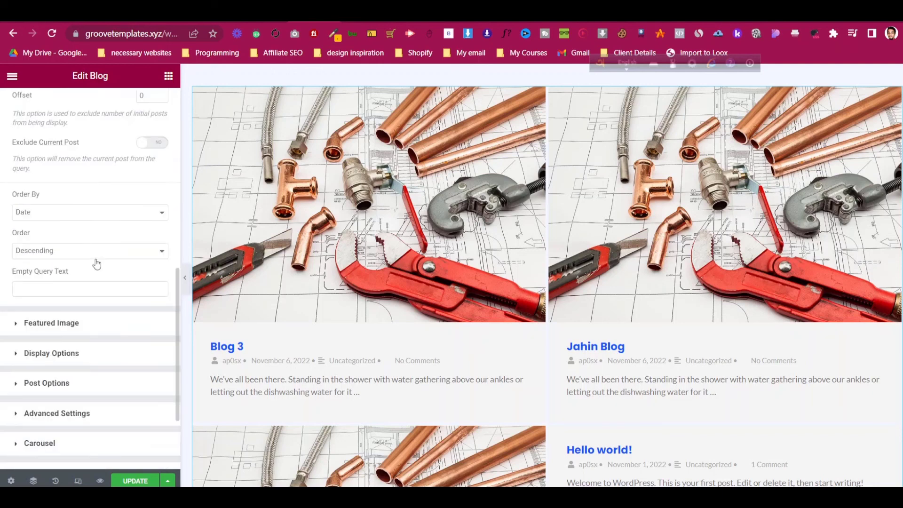
{"action": "scroll", "coordinate": [96, 264], "scroll_direction": "down", "scroll_amount": 2}
{"action": "left_click", "coordinate": [95, 276]}
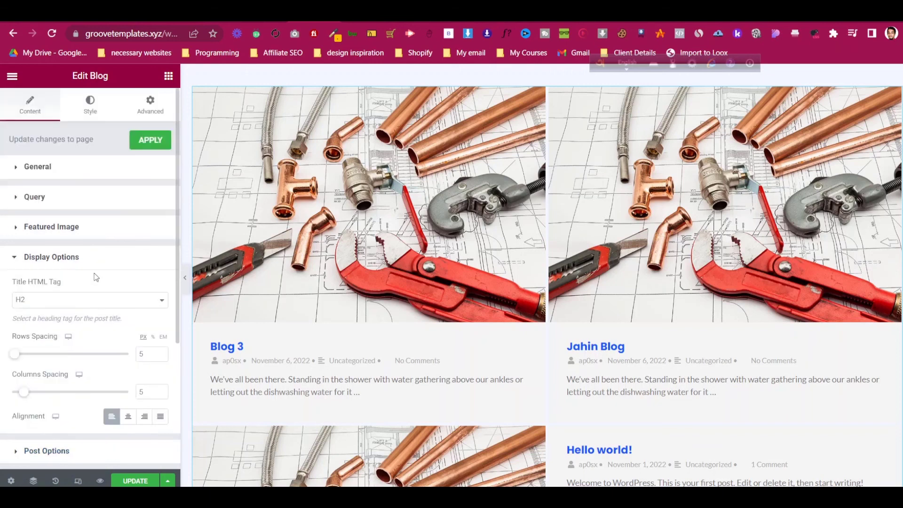
{"action": "scroll", "coordinate": [95, 276], "scroll_direction": "down", "scroll_amount": 3}
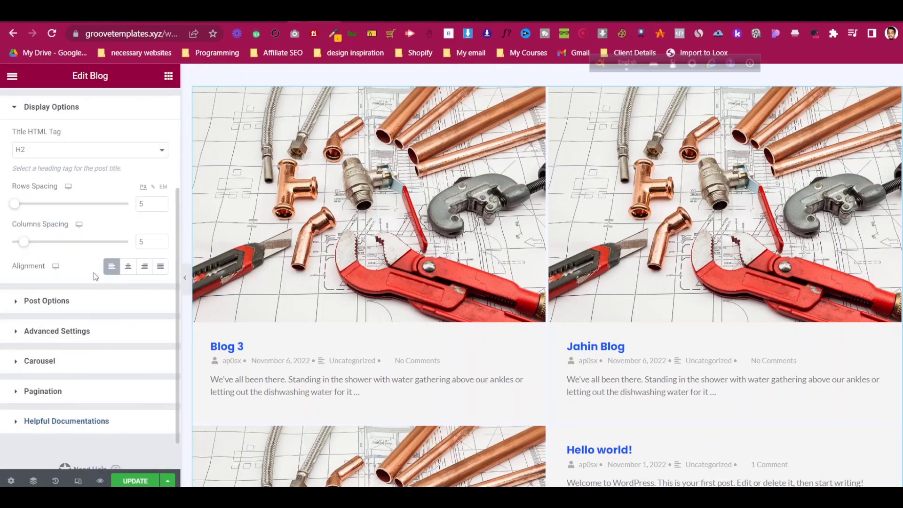
{"action": "left_click", "coordinate": [90, 306]}
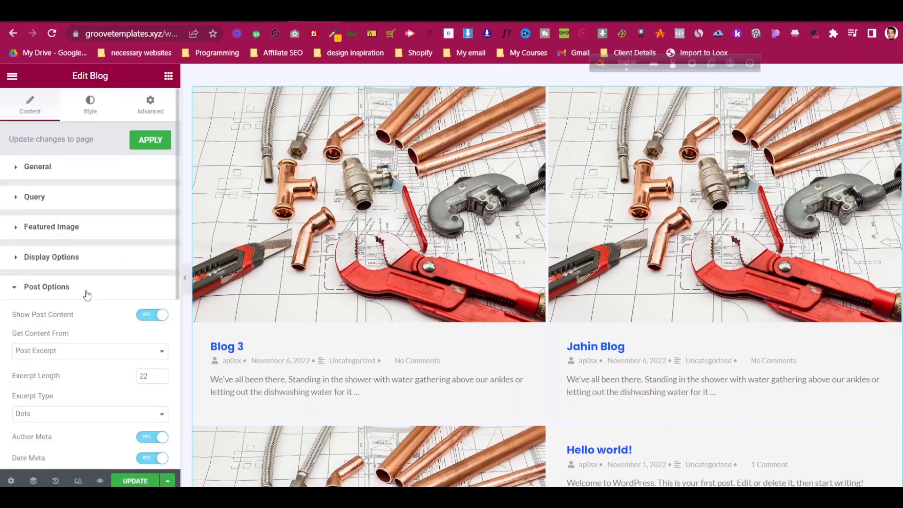
{"action": "scroll", "coordinate": [87, 295], "scroll_direction": "down", "scroll_amount": 2}
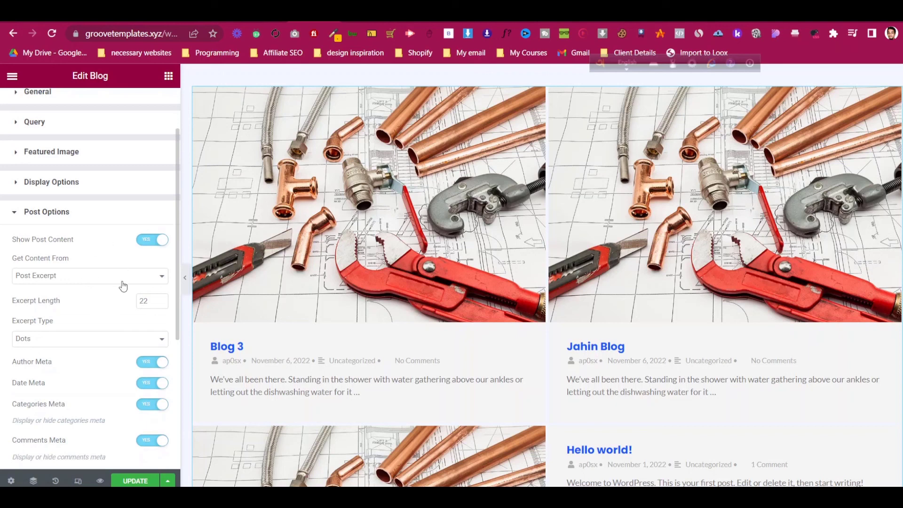
- Turn off Author, Categories and Comments meta for each post in the grid
{"action": "left_click", "coordinate": [156, 370]}
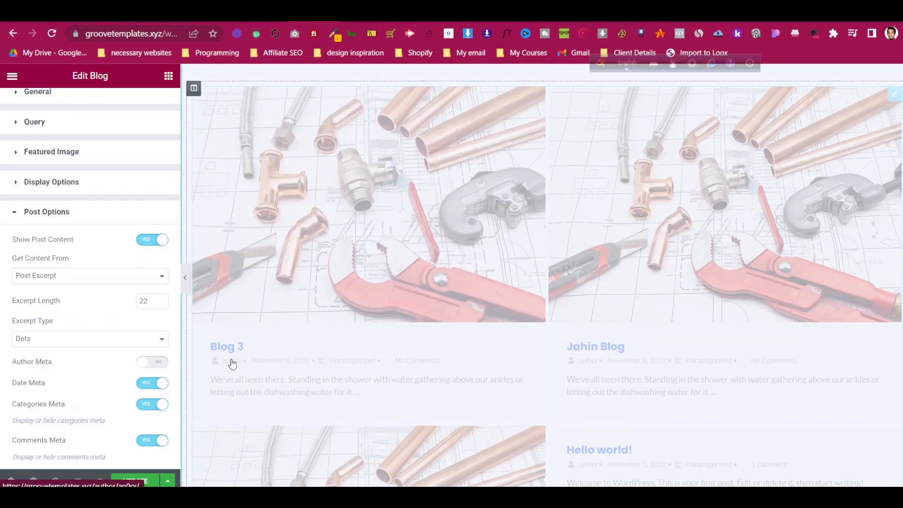
{"action": "left_click", "coordinate": [155, 405]}
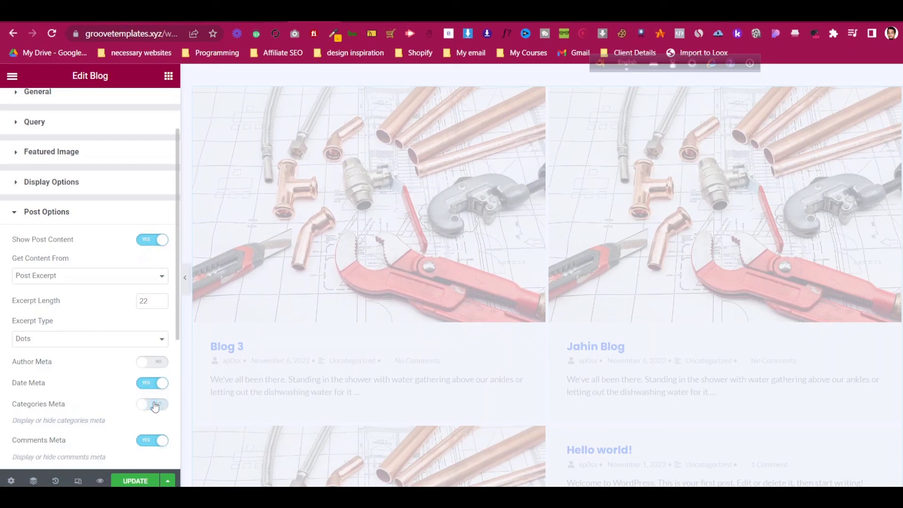
{"action": "scroll", "coordinate": [57, 336], "scroll_direction": "down", "scroll_amount": 3}
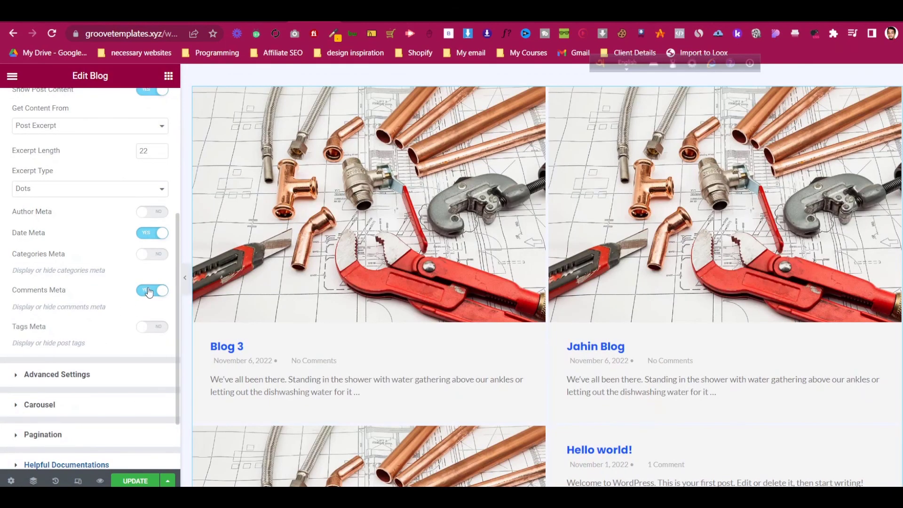
{"action": "left_click", "coordinate": [149, 290]}
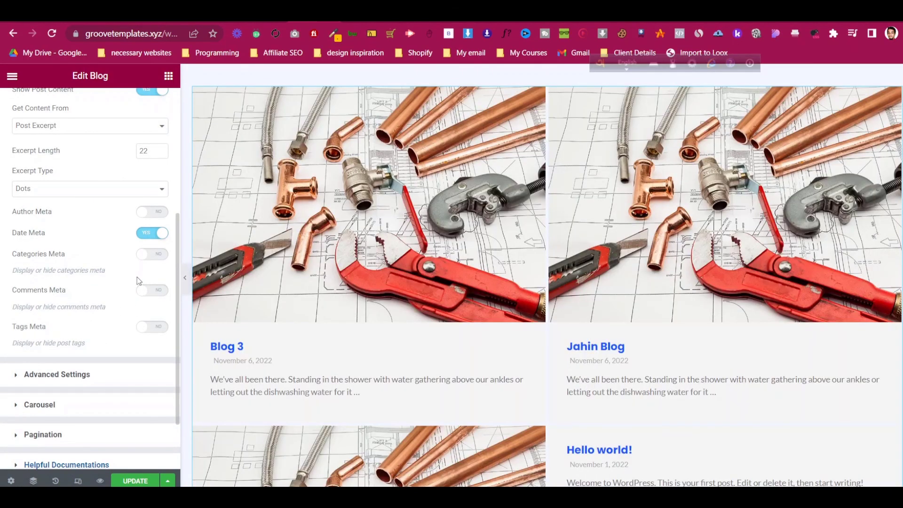
{"action": "scroll", "coordinate": [139, 280], "scroll_direction": "up", "scroll_amount": 2}
{"action": "scroll", "coordinate": [136, 277], "scroll_direction": "down", "scroll_amount": 3}
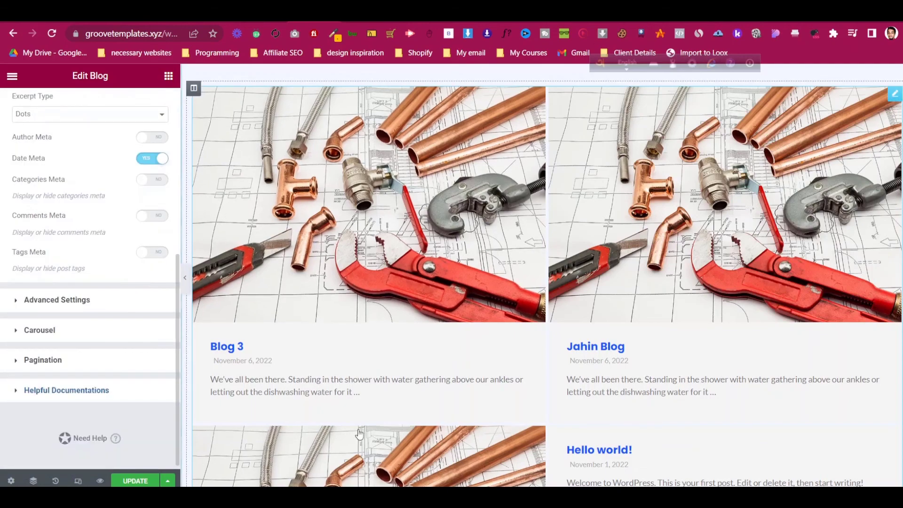
{"action": "scroll", "coordinate": [690, 372], "scroll_direction": "down", "scroll_amount": 3}
{"action": "scroll", "coordinate": [681, 409], "scroll_direction": "down", "scroll_amount": 4}
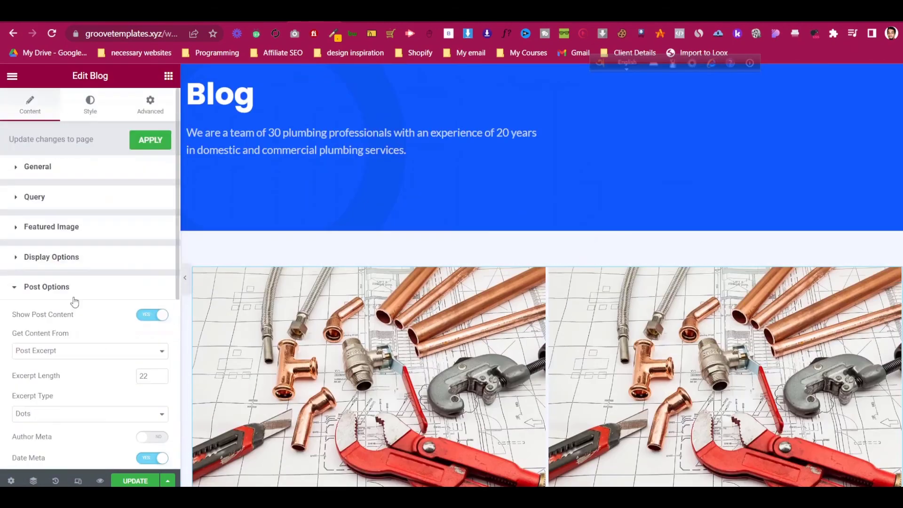
- Set the Blog widget's Skin to Modern in General settings and apply it
{"action": "left_click", "coordinate": [73, 168]}
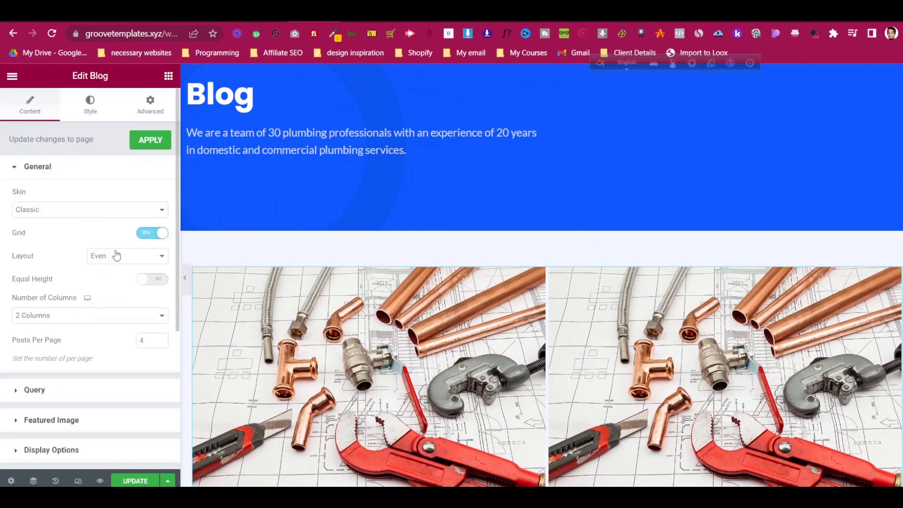
{"action": "left_click", "coordinate": [104, 215]}
{"action": "left_click", "coordinate": [92, 230]}
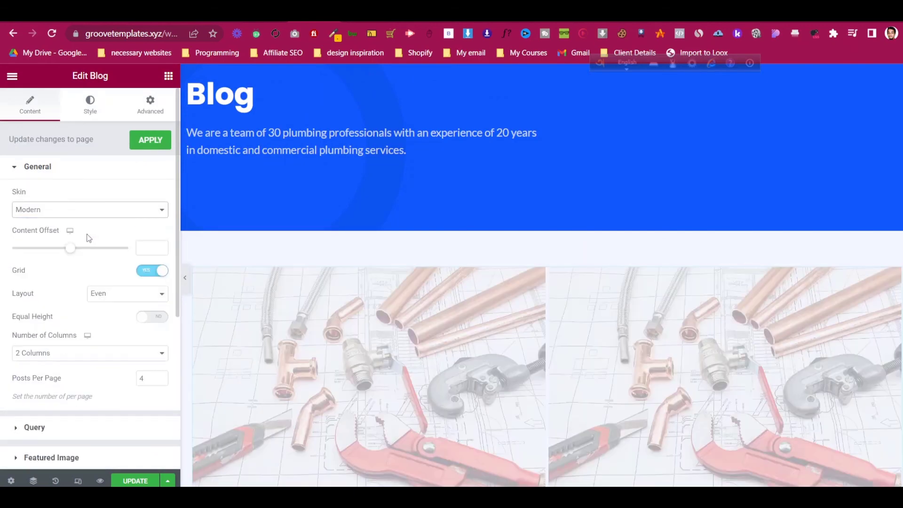
{"action": "scroll", "coordinate": [613, 330], "scroll_direction": "down", "scroll_amount": 4}
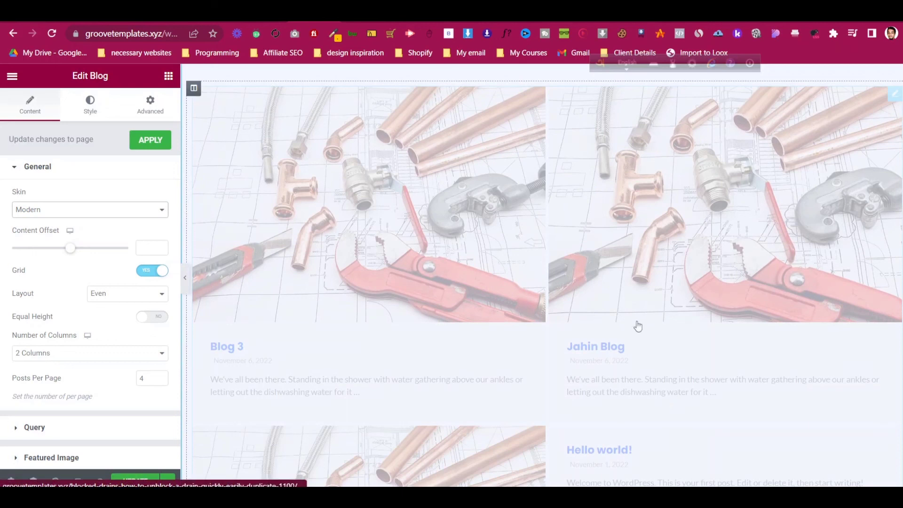
{"action": "left_click", "coordinate": [152, 142]}
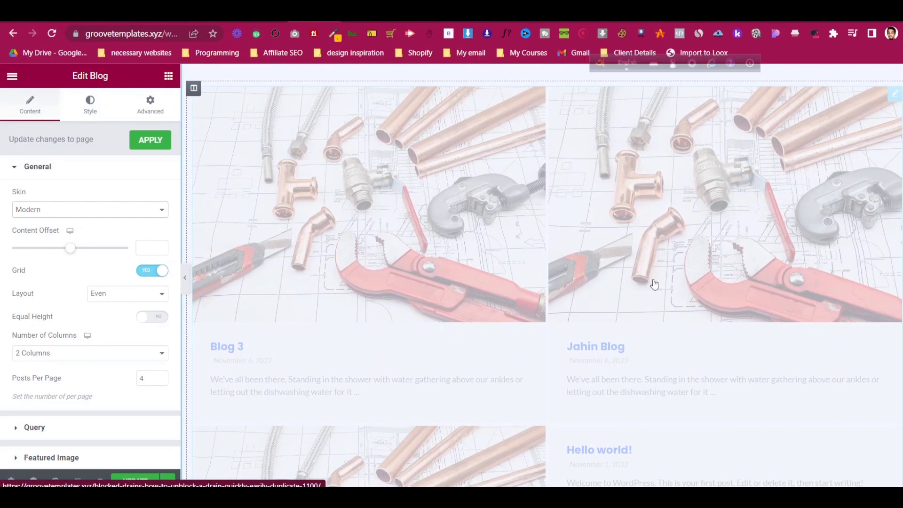
{"action": "scroll", "coordinate": [425, 246], "scroll_direction": "up", "scroll_amount": 1}
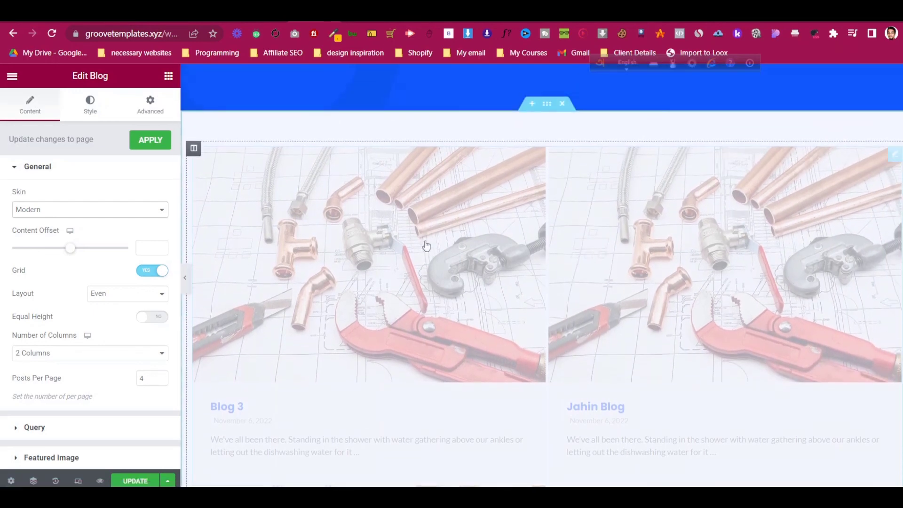
{"action": "left_click", "coordinate": [150, 140]}
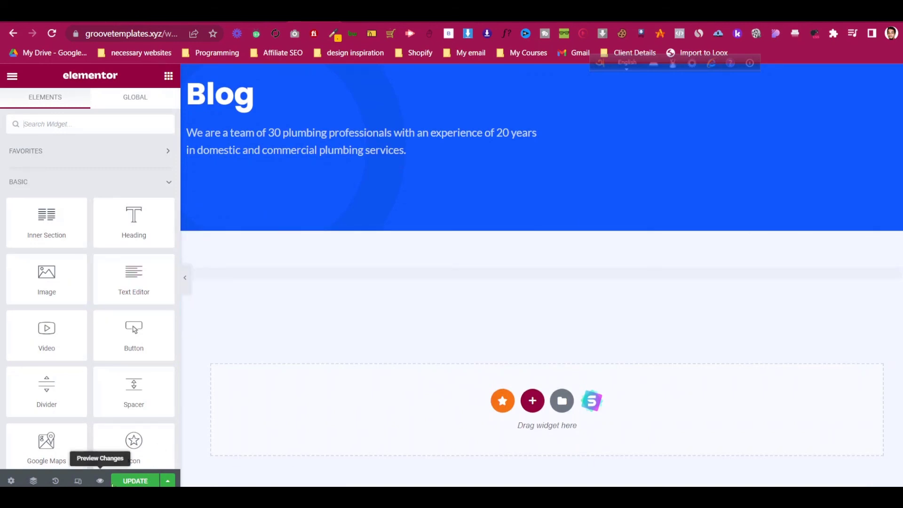
- Save the Blog page and preview it on the live site
{"action": "left_click", "coordinate": [112, 482]}
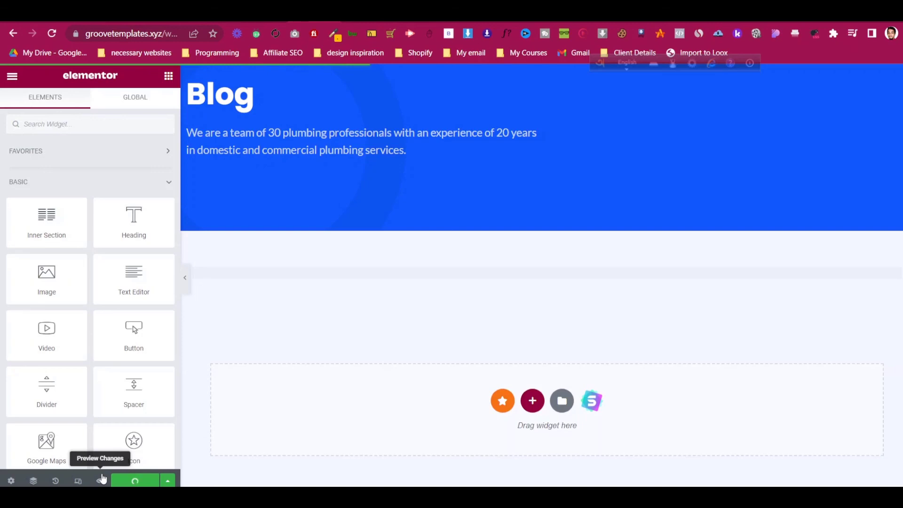
{"action": "left_click", "coordinate": [102, 479]}
{"action": "scroll", "coordinate": [394, 332], "scroll_direction": "down", "scroll_amount": 4}
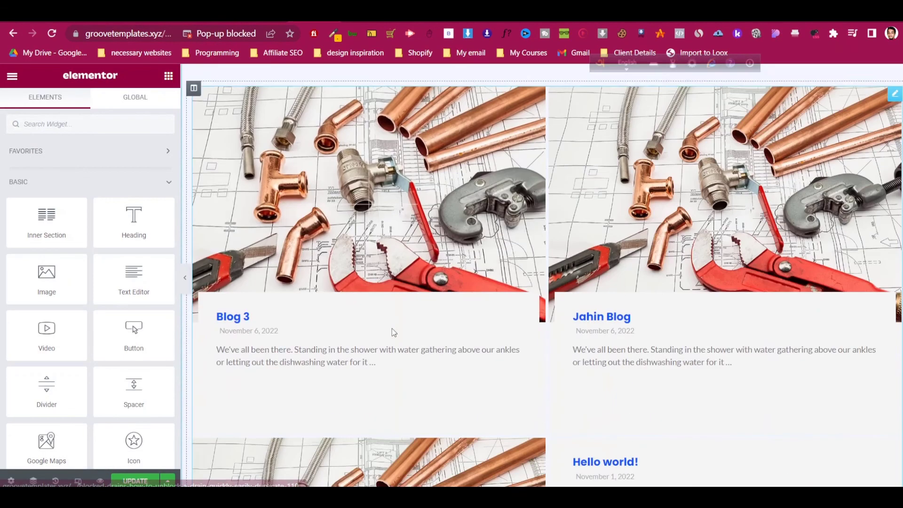
{"action": "scroll", "coordinate": [394, 332], "scroll_direction": "down", "scroll_amount": 1}
{"action": "scroll", "coordinate": [701, 250], "scroll_direction": "up", "scroll_amount": 1}
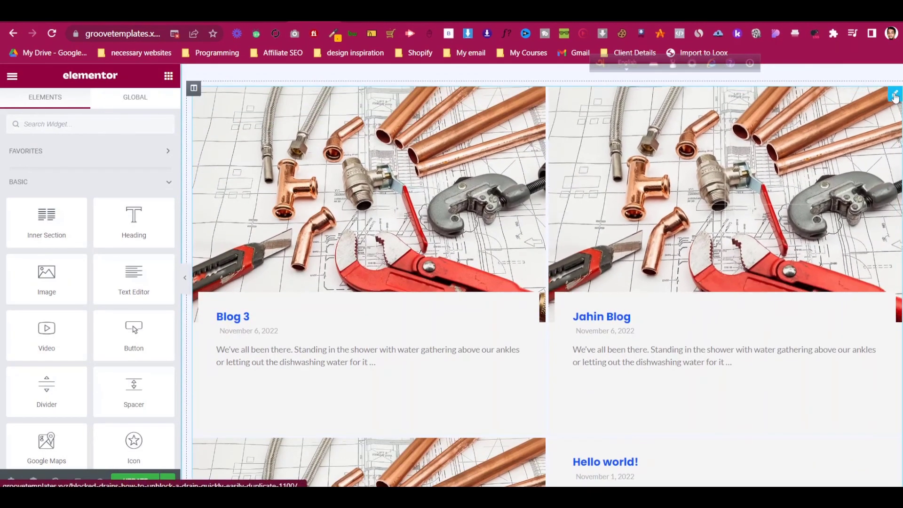
- Switch the blog grid back to the Classic skin, update, and preview again
{"action": "left_click", "coordinate": [895, 96]}
{"action": "left_click", "coordinate": [87, 210]}
{"action": "left_click", "coordinate": [81, 233]}
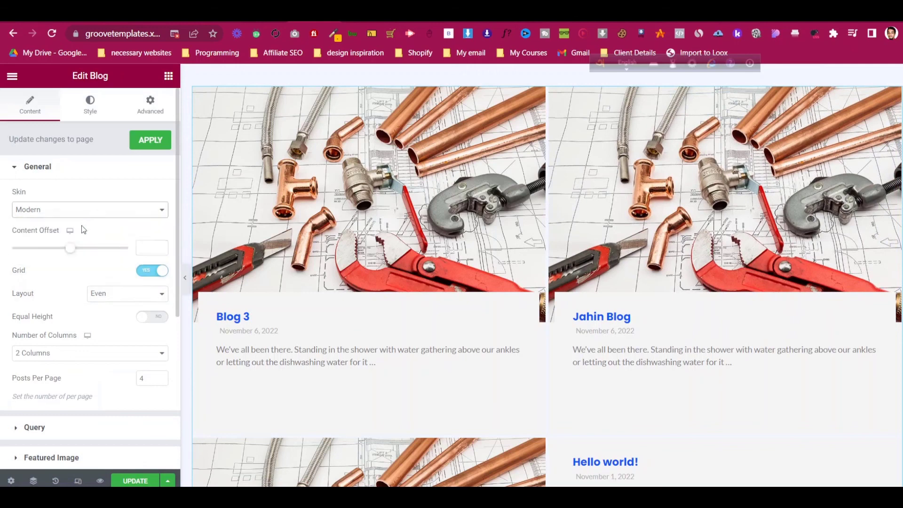
{"action": "left_click", "coordinate": [133, 481]}
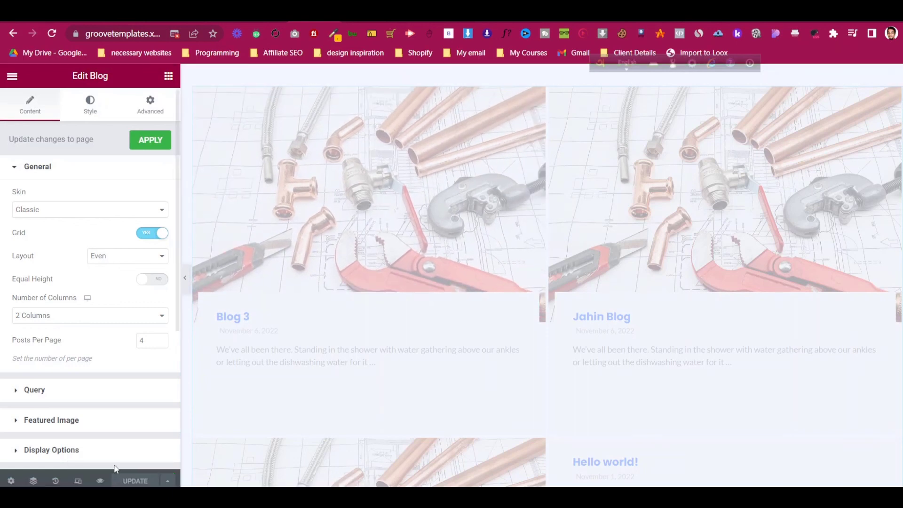
{"action": "left_click", "coordinate": [101, 481]}
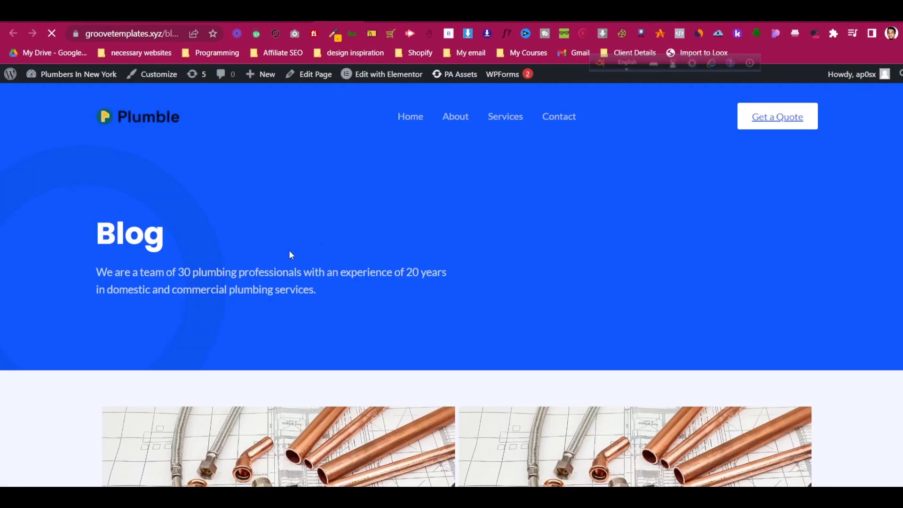
- Scroll through the live Blog page grid and read the Blog 3 post
{"action": "scroll", "coordinate": [282, 244], "scroll_direction": "down", "scroll_amount": 4}
{"action": "scroll", "coordinate": [279, 244], "scroll_direction": "down", "scroll_amount": 3}
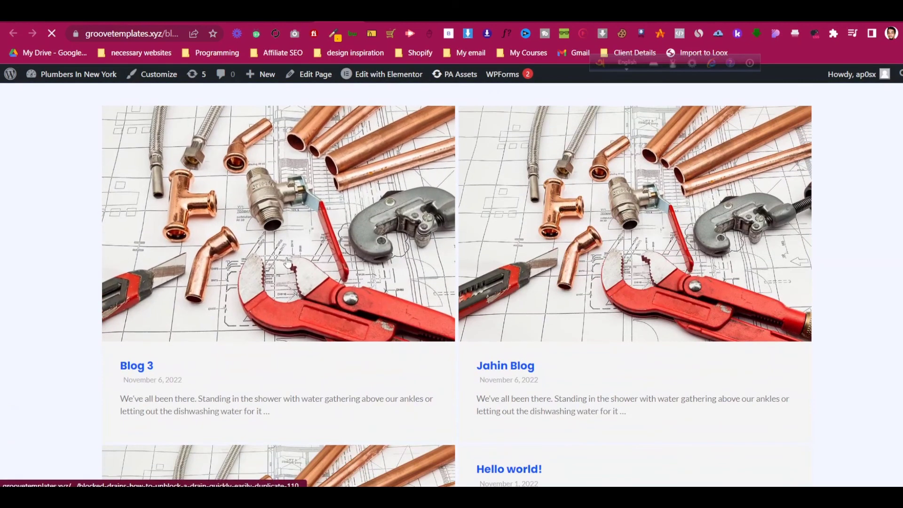
{"action": "scroll", "coordinate": [284, 261], "scroll_direction": "down", "scroll_amount": 3}
{"action": "left_click", "coordinate": [208, 199]}
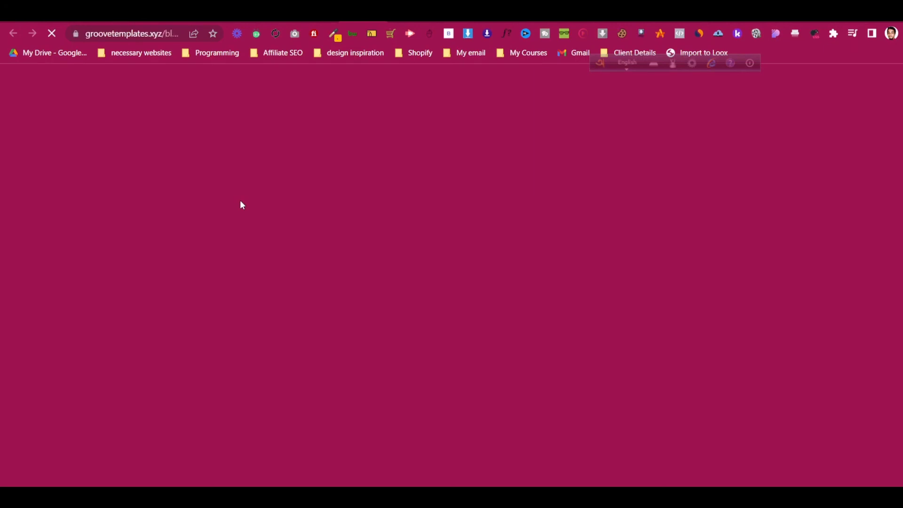
{"action": "scroll", "coordinate": [246, 203], "scroll_direction": "down", "scroll_amount": 10}
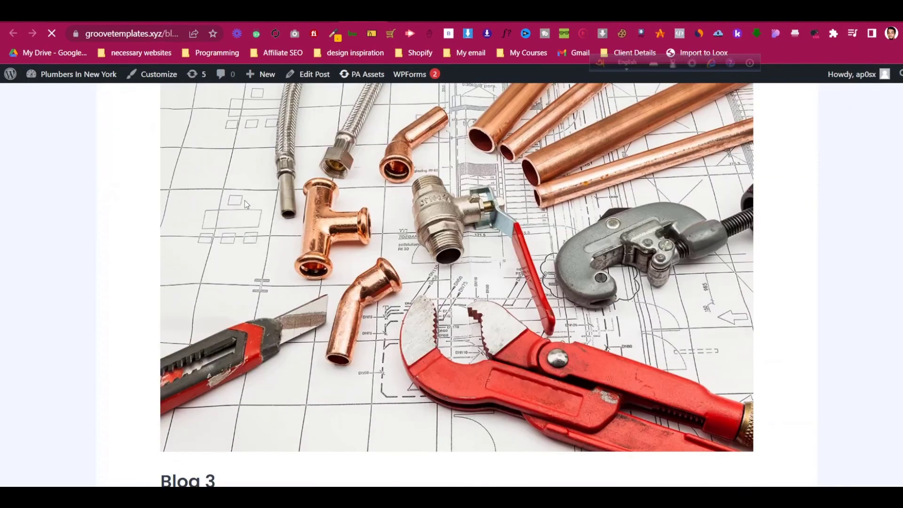
{"action": "scroll", "coordinate": [245, 245], "scroll_direction": "down", "scroll_amount": 4}
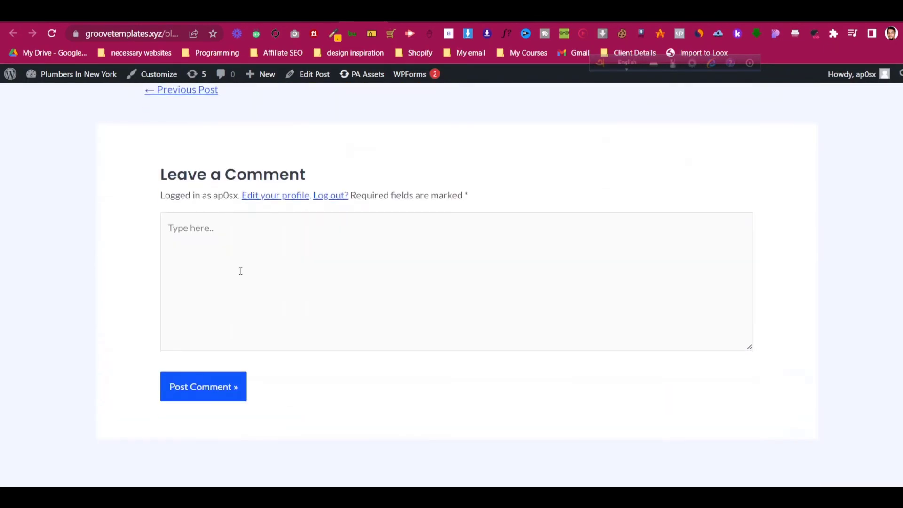
{"action": "scroll", "coordinate": [234, 251], "scroll_direction": "up", "scroll_amount": 14}
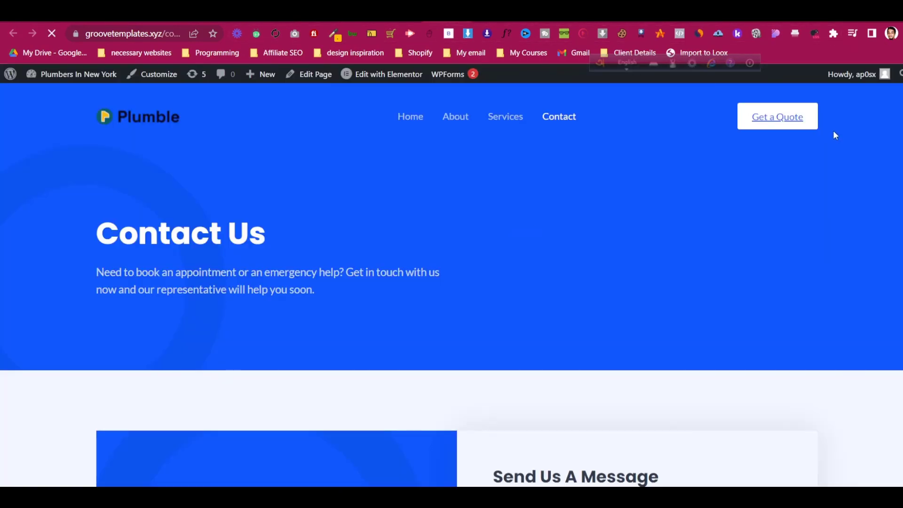
- Return to the Blog page in the Elementor editor and open its hamburger menu
{"action": "left_click", "coordinate": [814, 122]}
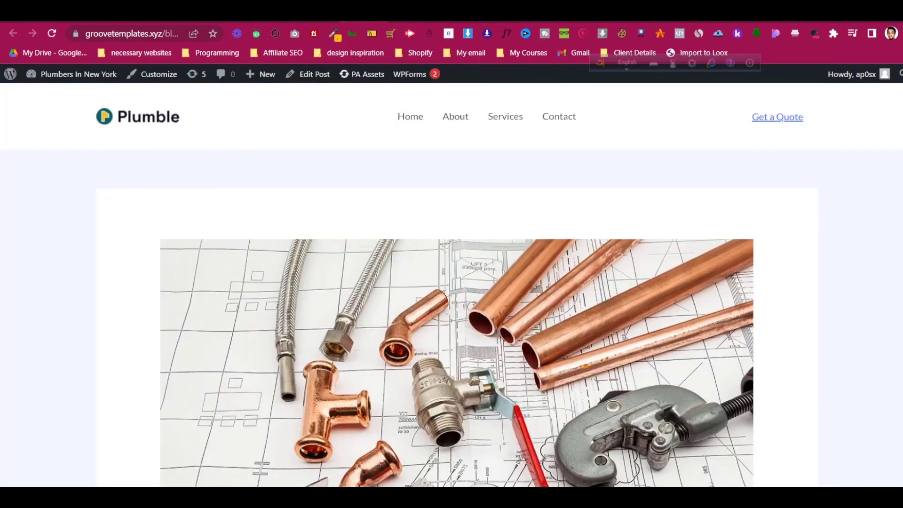
{"action": "scroll", "coordinate": [452, 282], "scroll_direction": "down", "scroll_amount": 5}
{"action": "scroll", "coordinate": [409, 188], "scroll_direction": "up", "scroll_amount": 8}
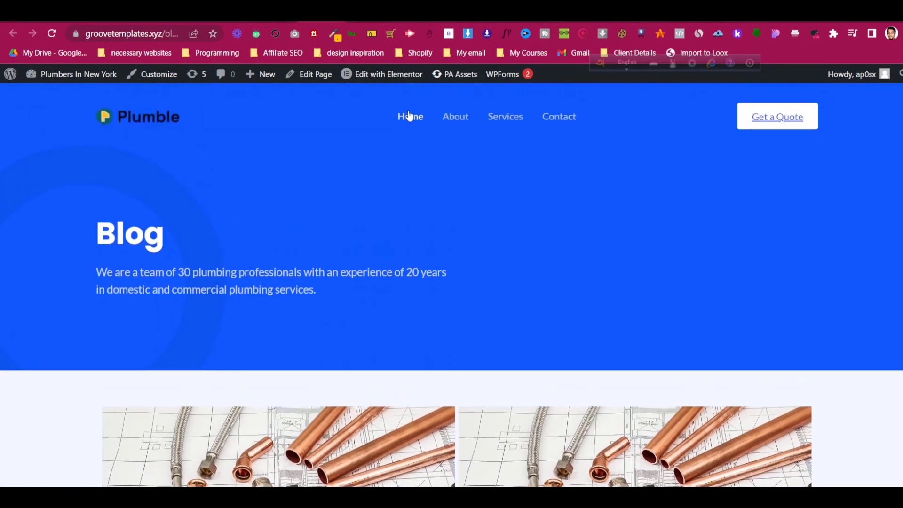
{"action": "scroll", "coordinate": [802, 199], "scroll_direction": "down", "scroll_amount": 5}
{"action": "scroll", "coordinate": [814, 226], "scroll_direction": "up", "scroll_amount": 5}
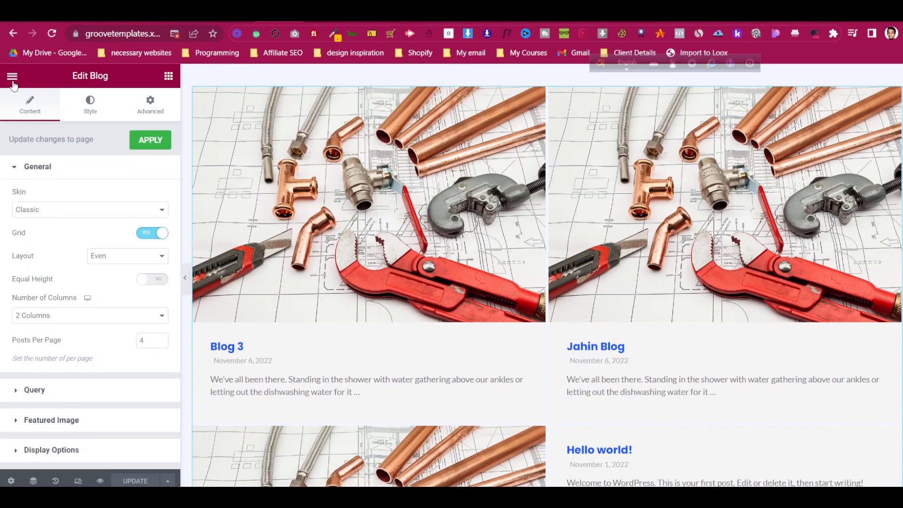
{"action": "left_click", "coordinate": [12, 80]}
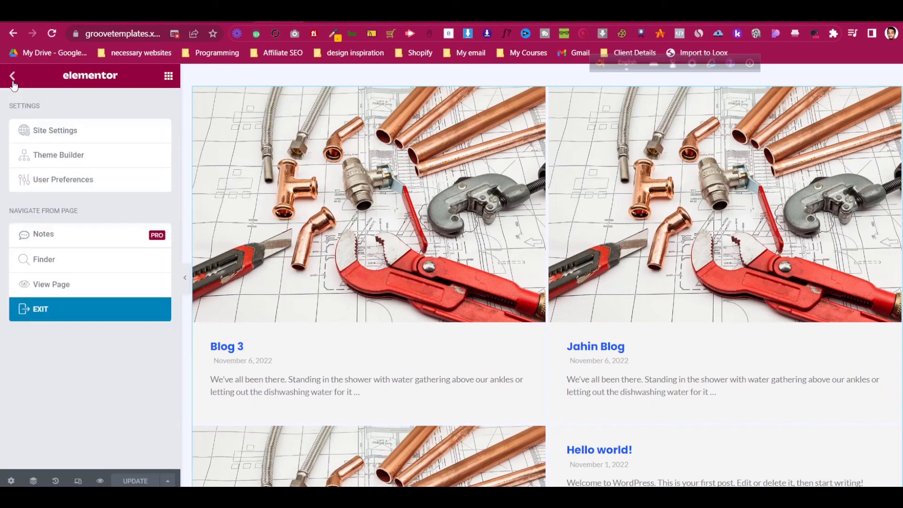
- Exit Elementor to the dashboard and go to Appearance > Menus
{"action": "left_click", "coordinate": [74, 306]}
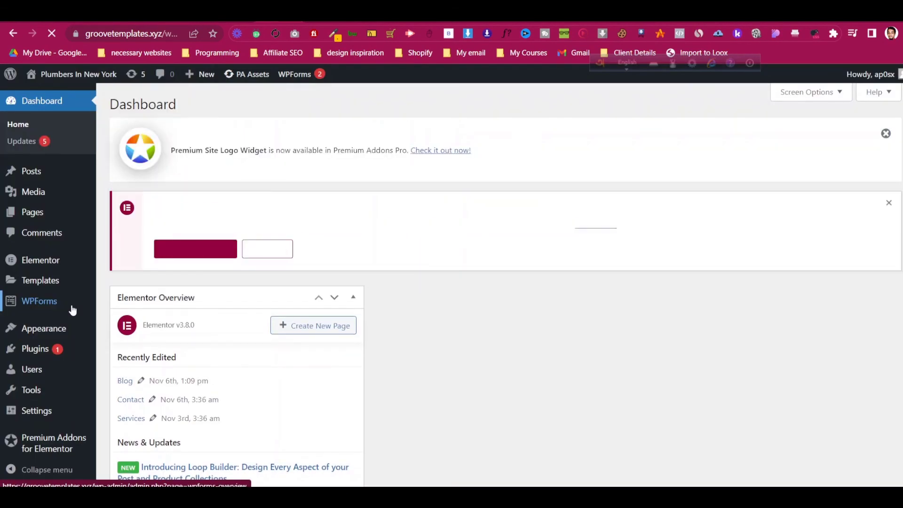
{"action": "mouse_move", "coordinate": [72, 333]}
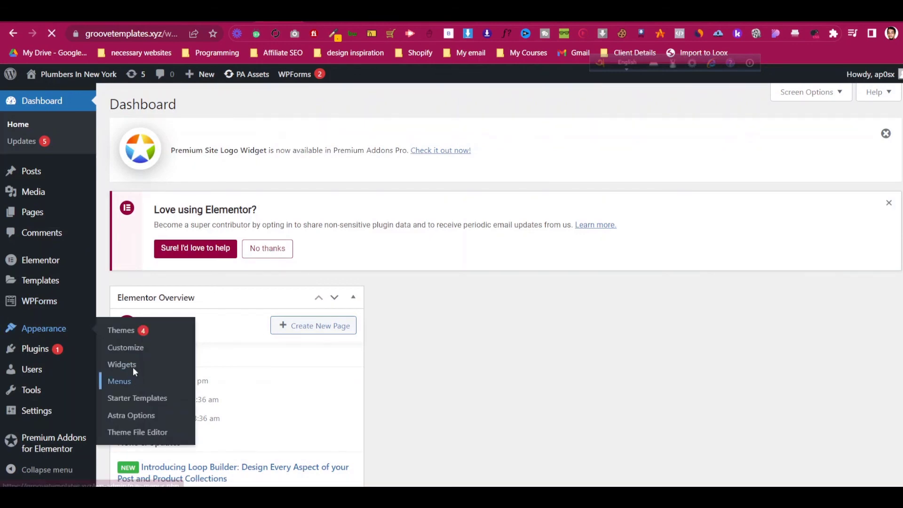
{"action": "left_click", "coordinate": [134, 376]}
{"action": "scroll", "coordinate": [513, 261], "scroll_direction": "down", "scroll_amount": 2}
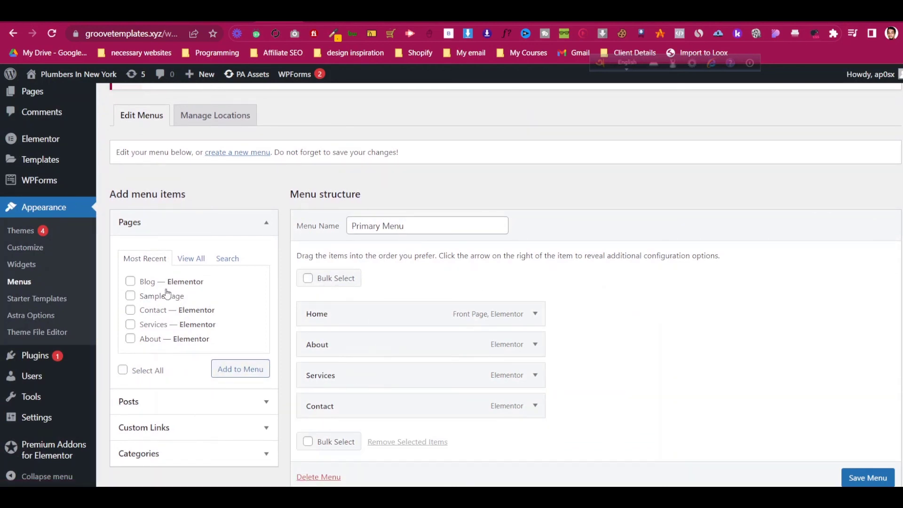
- Add the Blog page to the Primary Menu above Contact, save, and reload the live Blog page
{"action": "left_click", "coordinate": [130, 282]}
{"action": "left_click", "coordinate": [229, 369]}
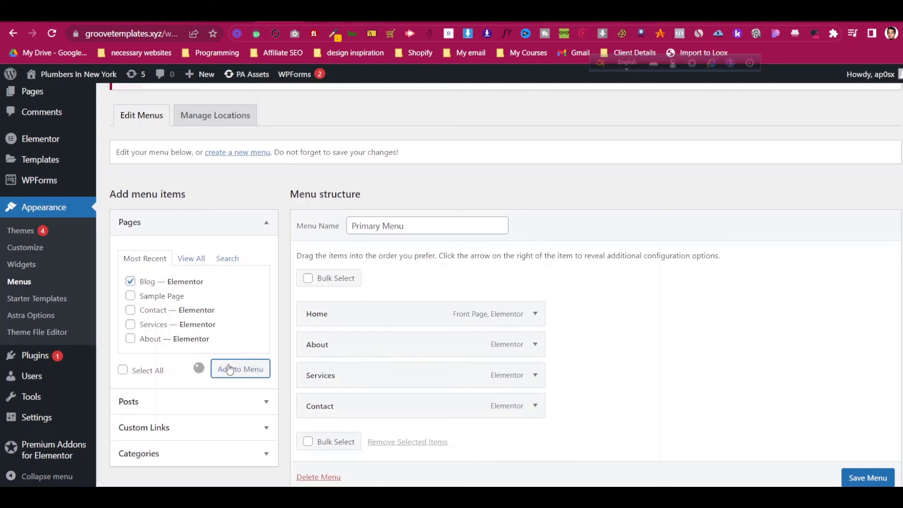
{"action": "scroll", "coordinate": [368, 332], "scroll_direction": "down", "scroll_amount": 1}
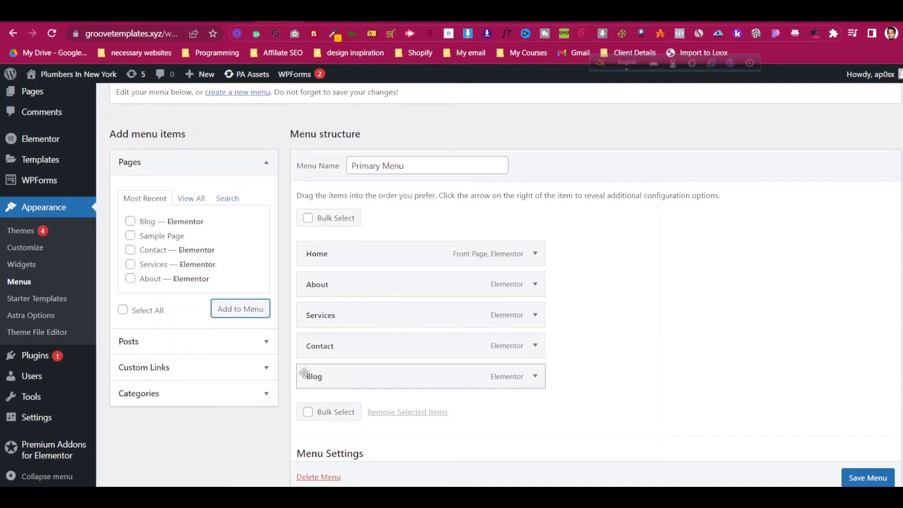
{"action": "left_click_drag", "start_coordinate": [303, 371], "coordinate": [310, 352]}
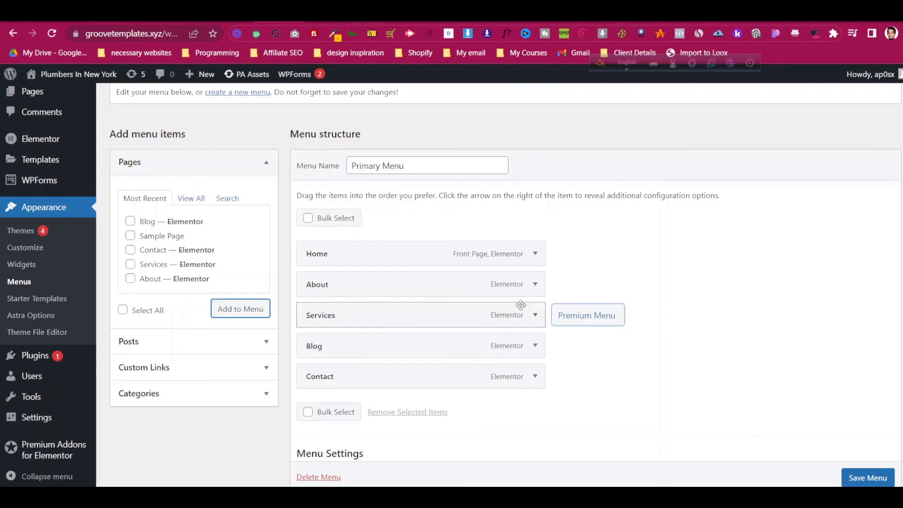
{"action": "scroll", "coordinate": [882, 482], "scroll_direction": "down", "scroll_amount": 1}
{"action": "left_click", "coordinate": [882, 479]}
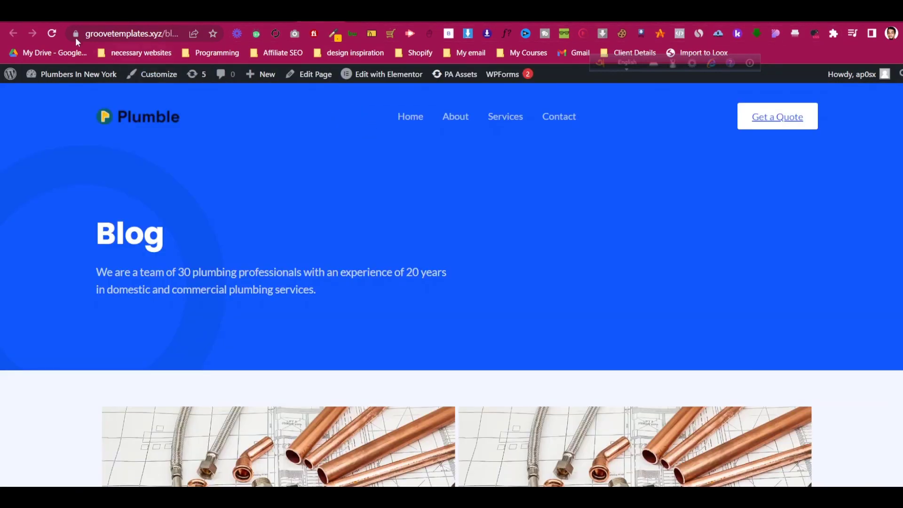
{"action": "left_click", "coordinate": [53, 33]}
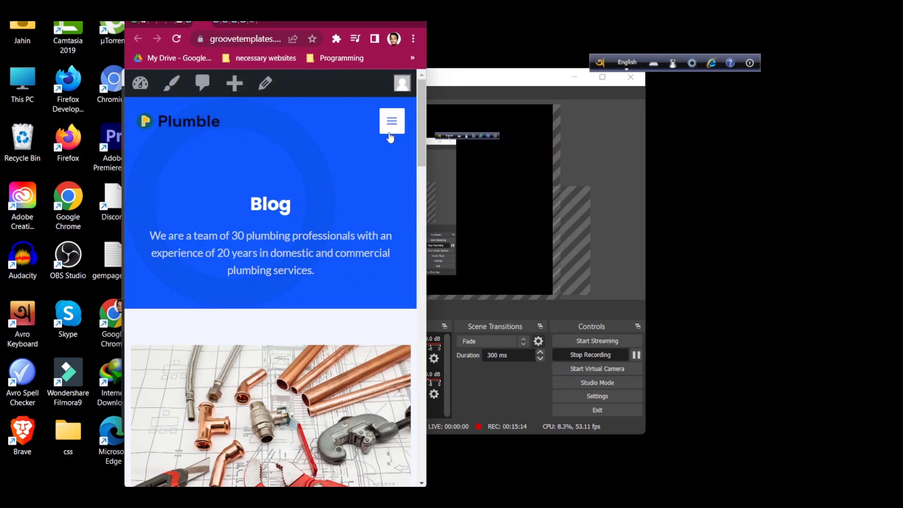
- Check that Blog shows in the mobile navigation menu, then go to Posts > All Posts
{"action": "left_click", "coordinate": [390, 123]}
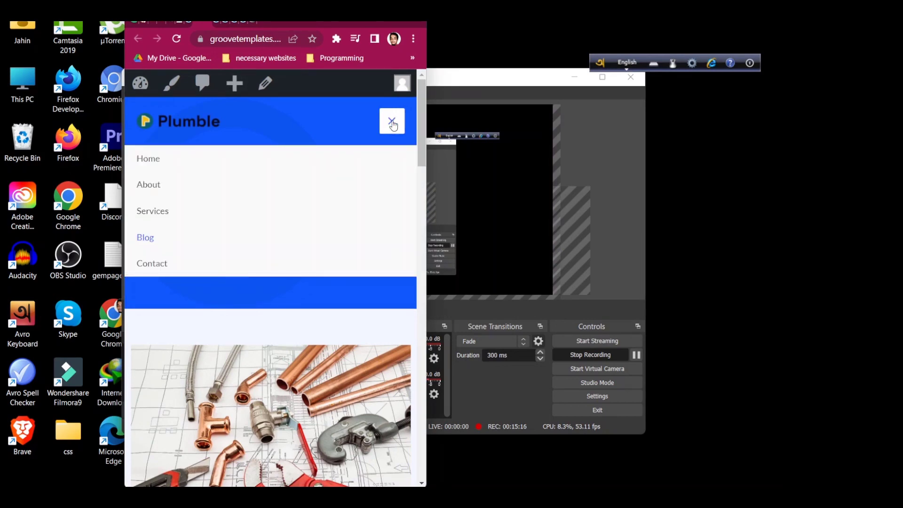
{"action": "left_click", "coordinate": [392, 123]}
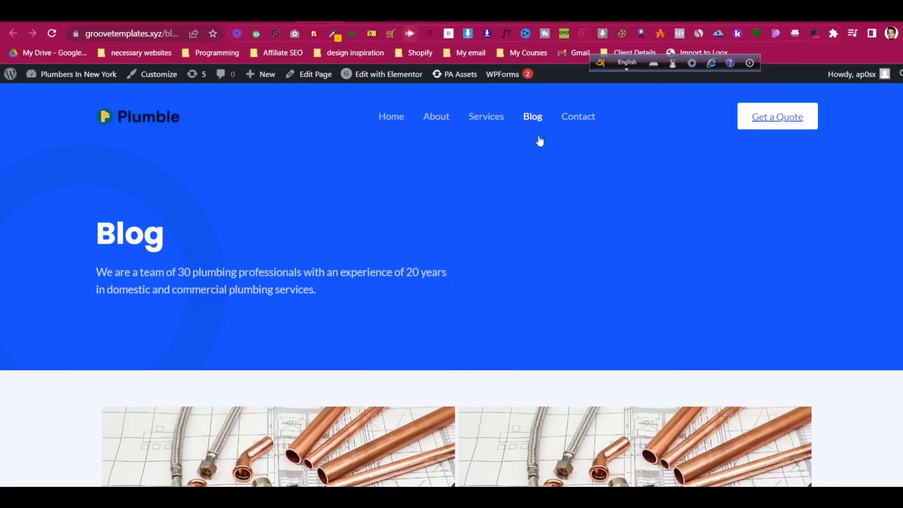
{"action": "scroll", "coordinate": [597, 213], "scroll_direction": "down", "scroll_amount": 2}
{"action": "scroll", "coordinate": [598, 216], "scroll_direction": "up", "scroll_amount": 2}
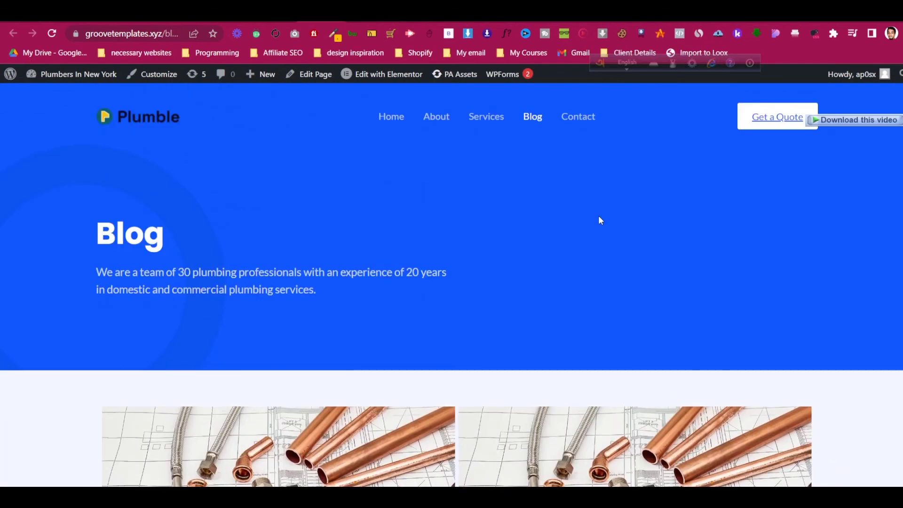
{"action": "scroll", "coordinate": [598, 215], "scroll_direction": "down", "scroll_amount": 5}
{"action": "scroll", "coordinate": [607, 225], "scroll_direction": "down", "scroll_amount": 6}
{"action": "scroll", "coordinate": [622, 294], "scroll_direction": "up", "scroll_amount": 10}
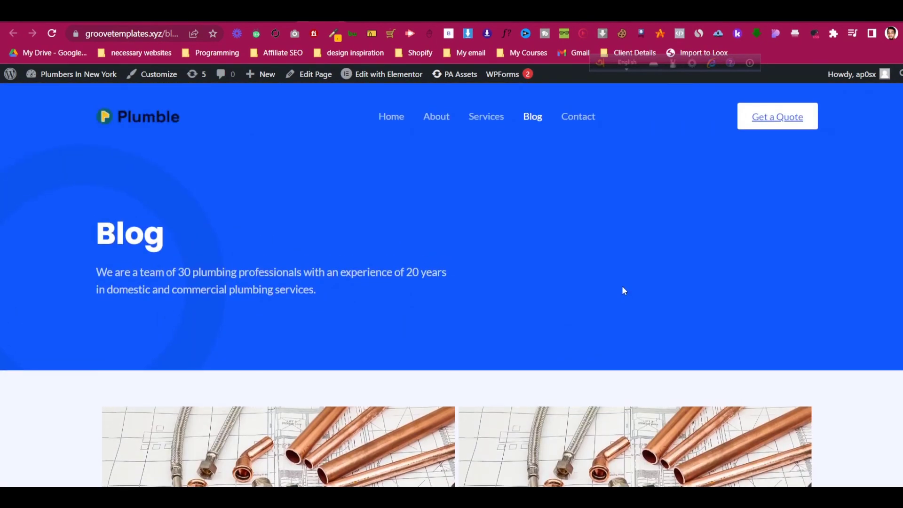
{"action": "left_click", "coordinate": [278, 14]}
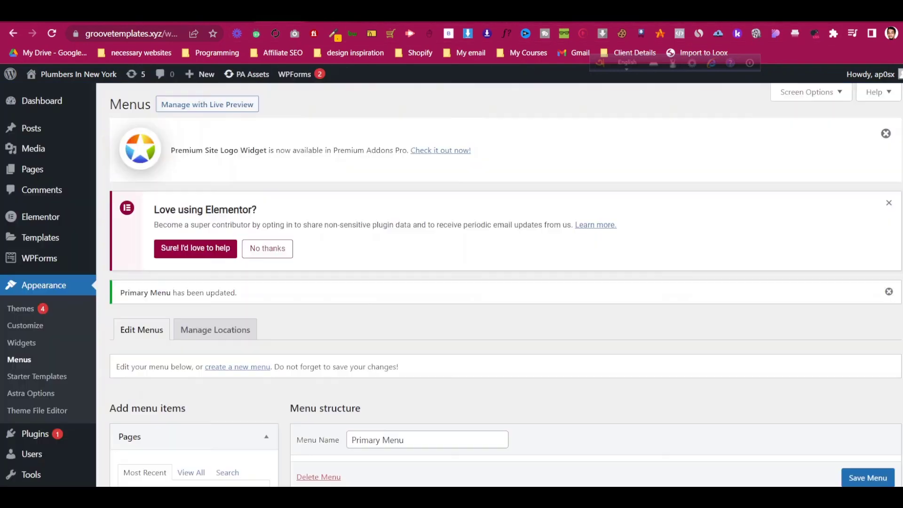
{"action": "left_click", "coordinate": [69, 130]}
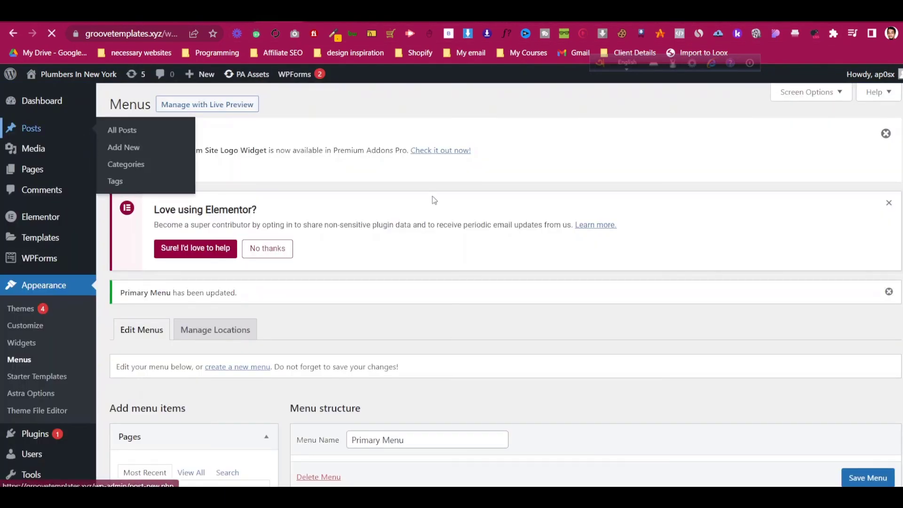